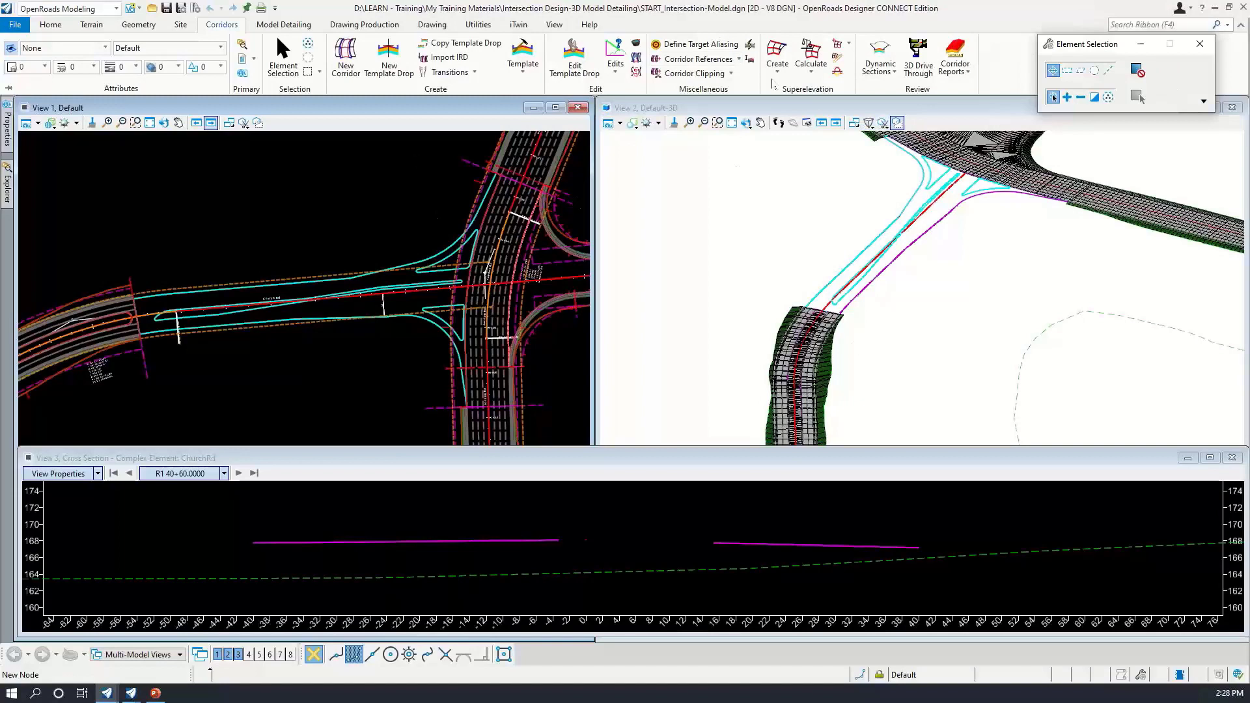
{"action": "left_click", "coordinate": [91, 11]}
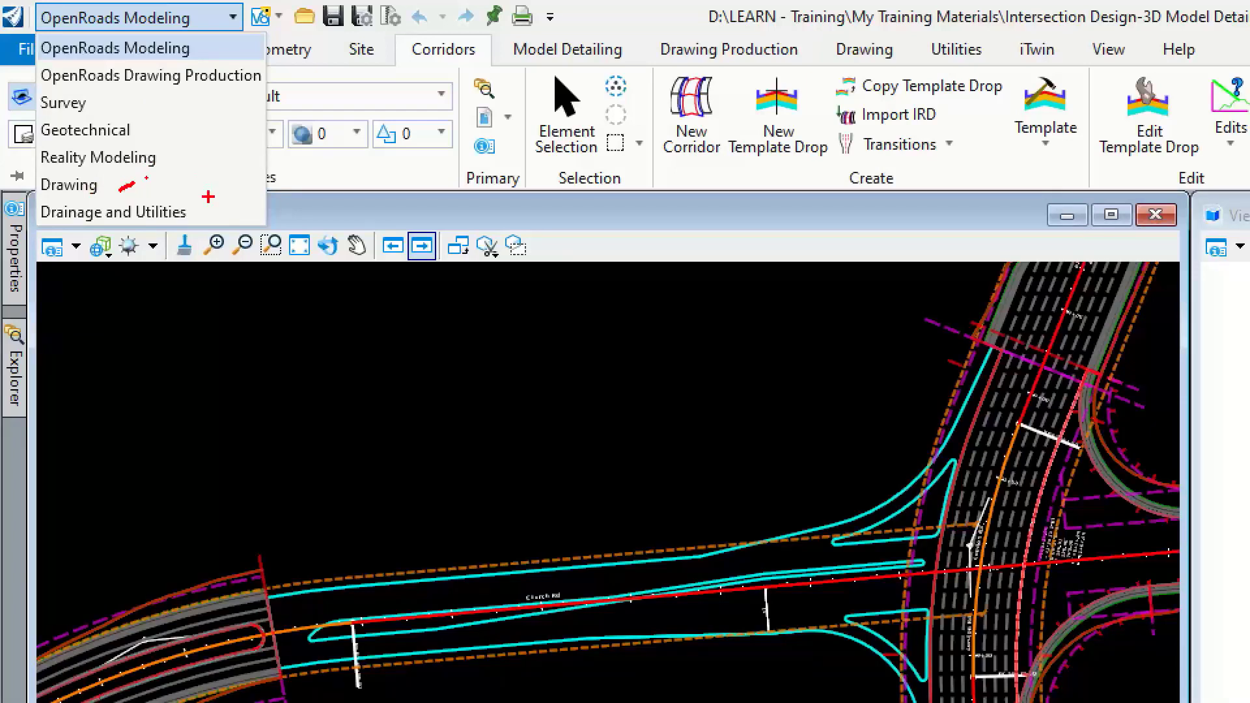
{"action": "left_click_drag", "start_coordinate": [208, 212], "coordinate": [264, 215]}
{"action": "key", "text": "Escape"}
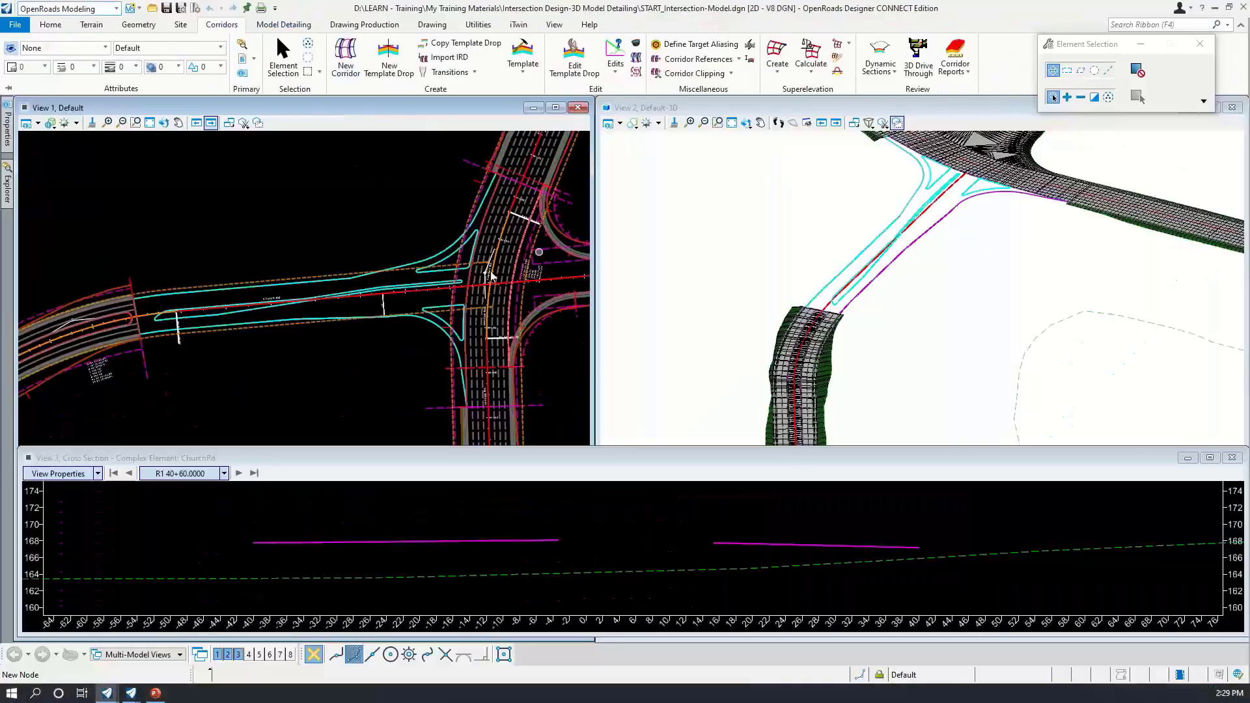
Examine the unmodelled Church Rd approach to the London Rd intersection in the plan and 3D views
{"action": "scroll", "coordinate": [492, 276], "scroll_direction": "down", "scroll_amount": 3}
{"action": "scroll", "coordinate": [416, 245], "scroll_direction": "up", "scroll_amount": 2}
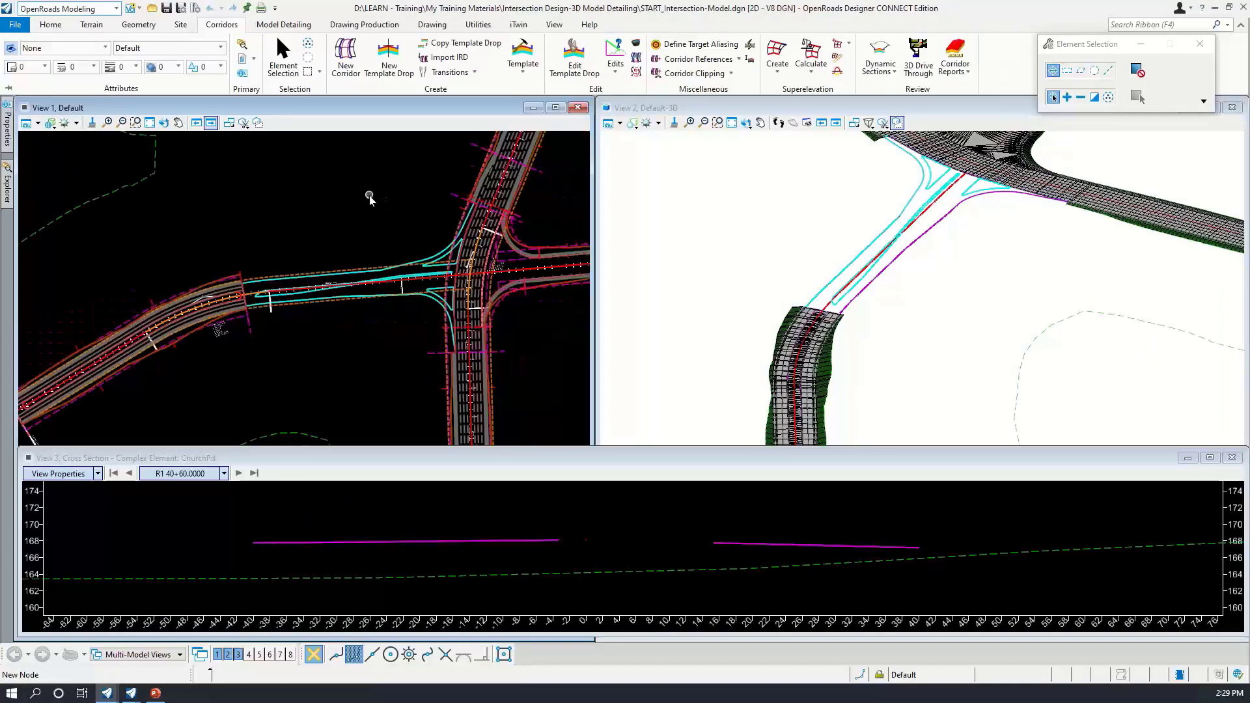
{"action": "left_click", "coordinate": [967, 320]}
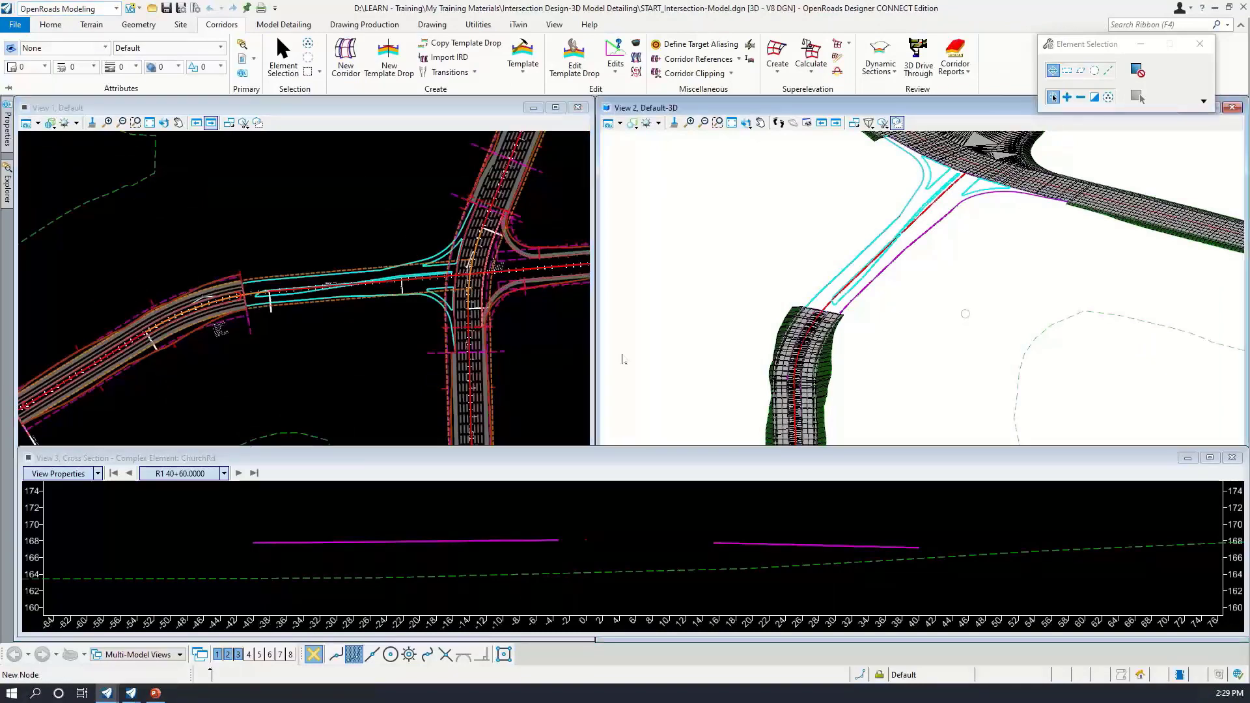
{"action": "left_click", "coordinate": [296, 233]}
{"action": "scroll", "coordinate": [422, 266], "scroll_direction": "up", "scroll_amount": 2}
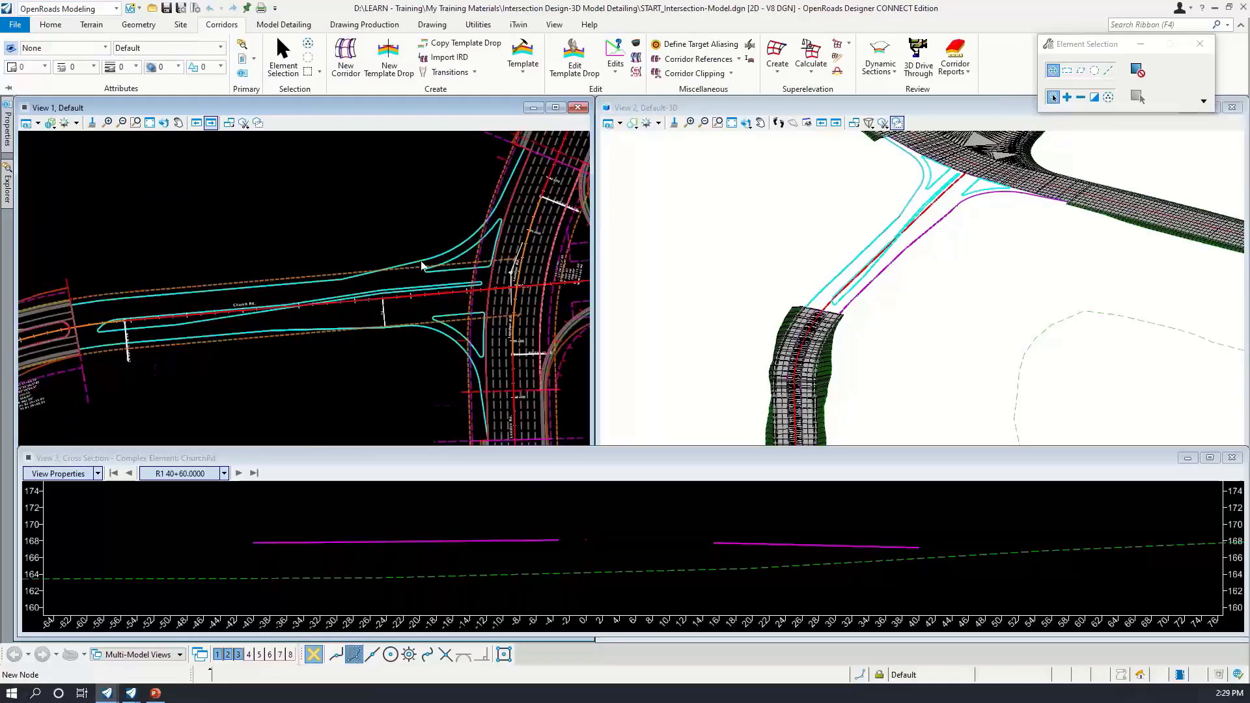
{"action": "scroll", "coordinate": [422, 266], "scroll_direction": "down", "scroll_amount": 5}
{"action": "middle_click_drag", "start_coordinate": [443, 292], "coordinate": [339, 292]}
{"action": "left_click", "coordinate": [785, 210]}
{"action": "scroll", "coordinate": [858, 221], "scroll_direction": "up", "scroll_amount": 2}
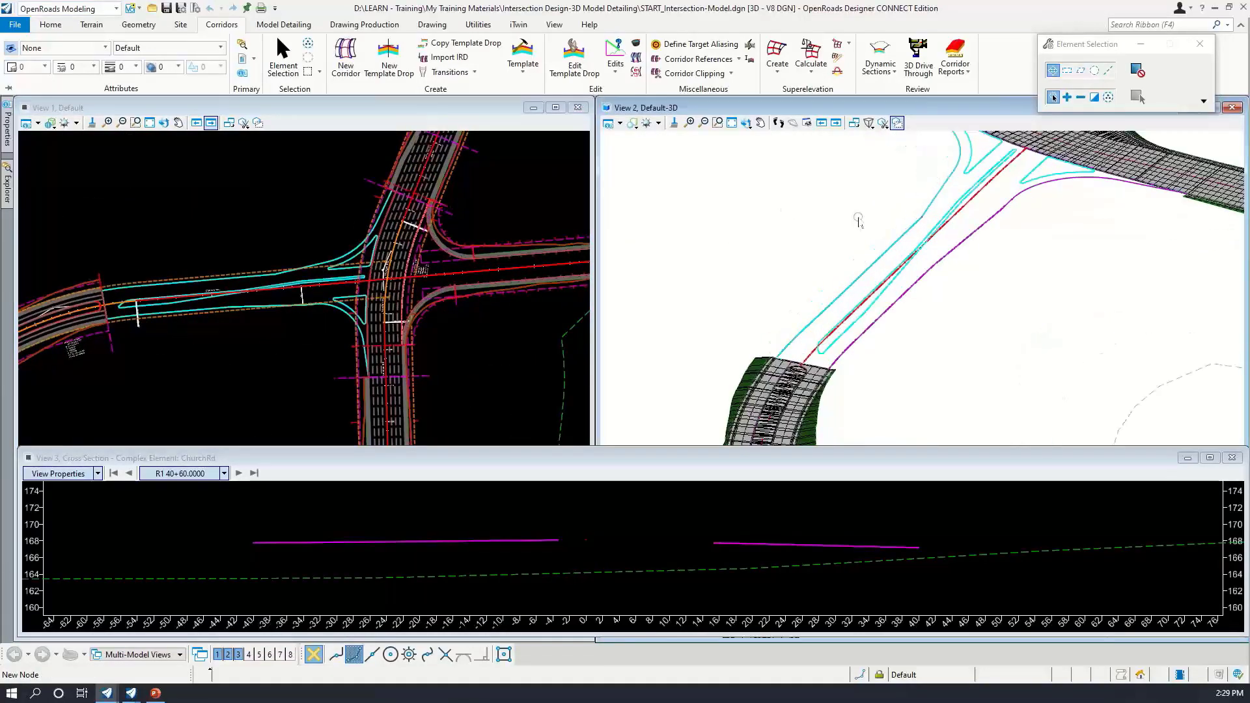
{"action": "scroll", "coordinate": [968, 293], "scroll_direction": "down", "scroll_amount": 2}
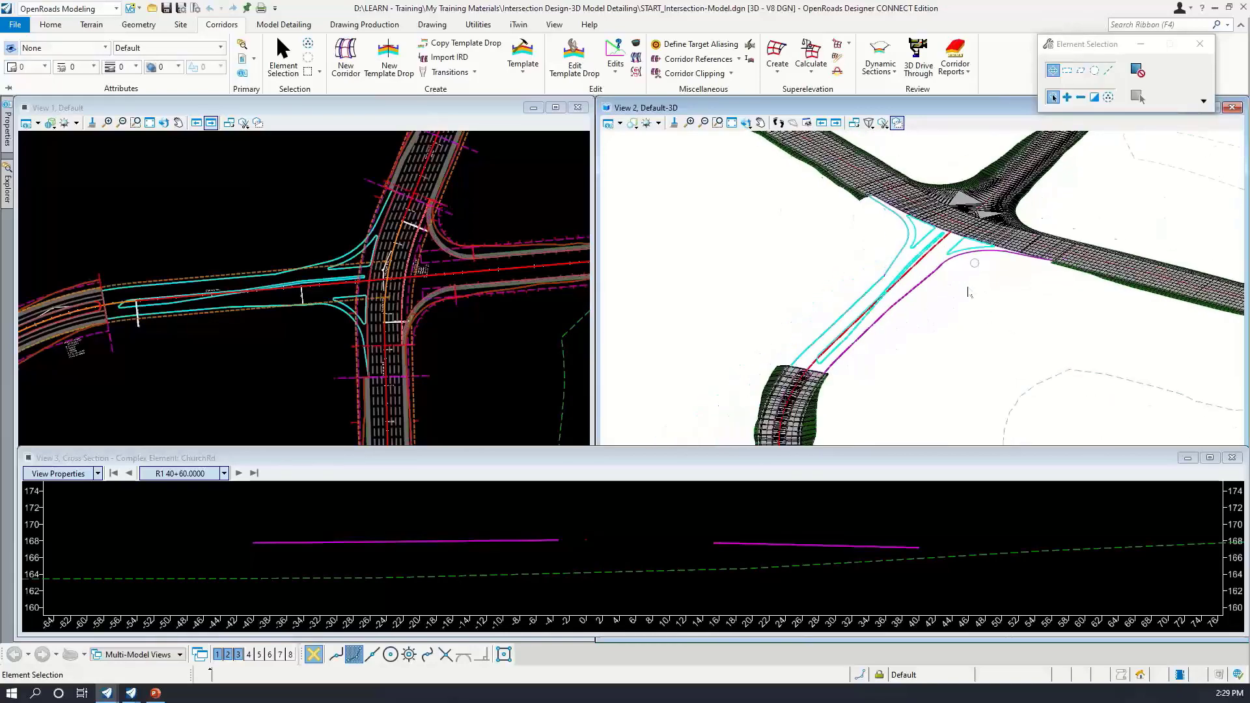
Examine the Church Rd cross section, then compare the modelled and unmodelled sides of the intersection in 3D and plan
{"action": "left_click", "coordinate": [627, 528]}
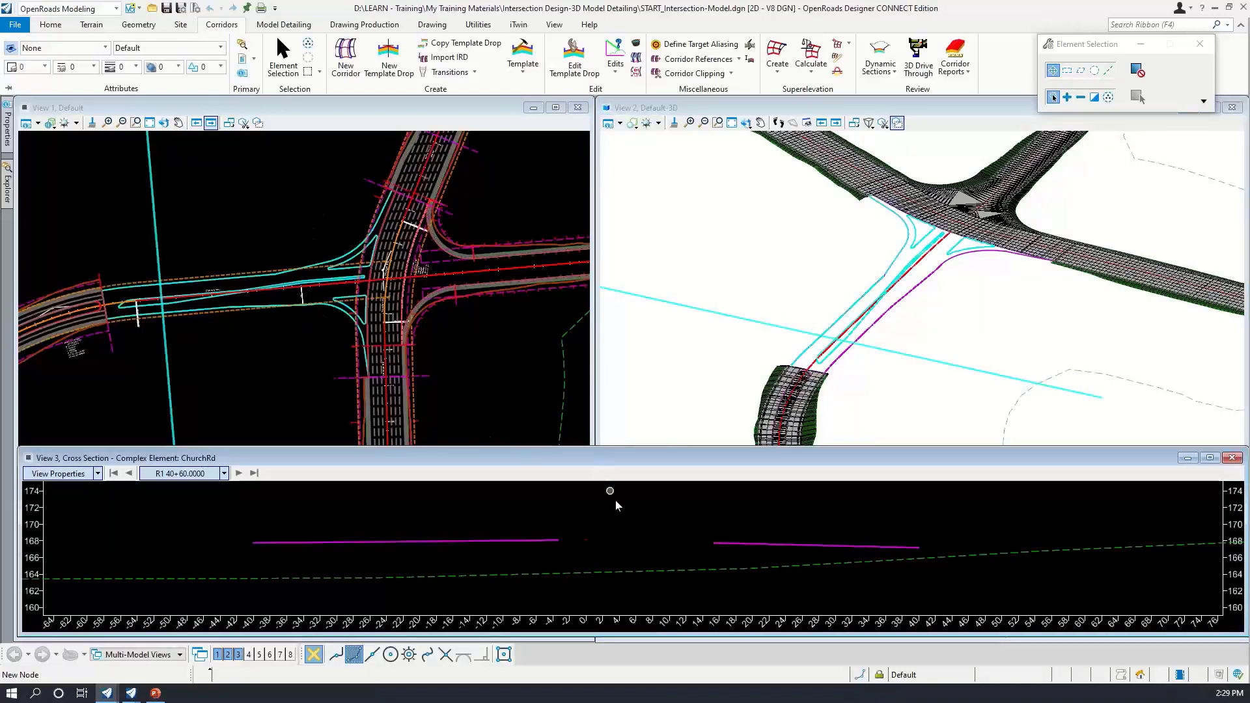
{"action": "scroll", "coordinate": [643, 524], "scroll_direction": "down", "scroll_amount": 2}
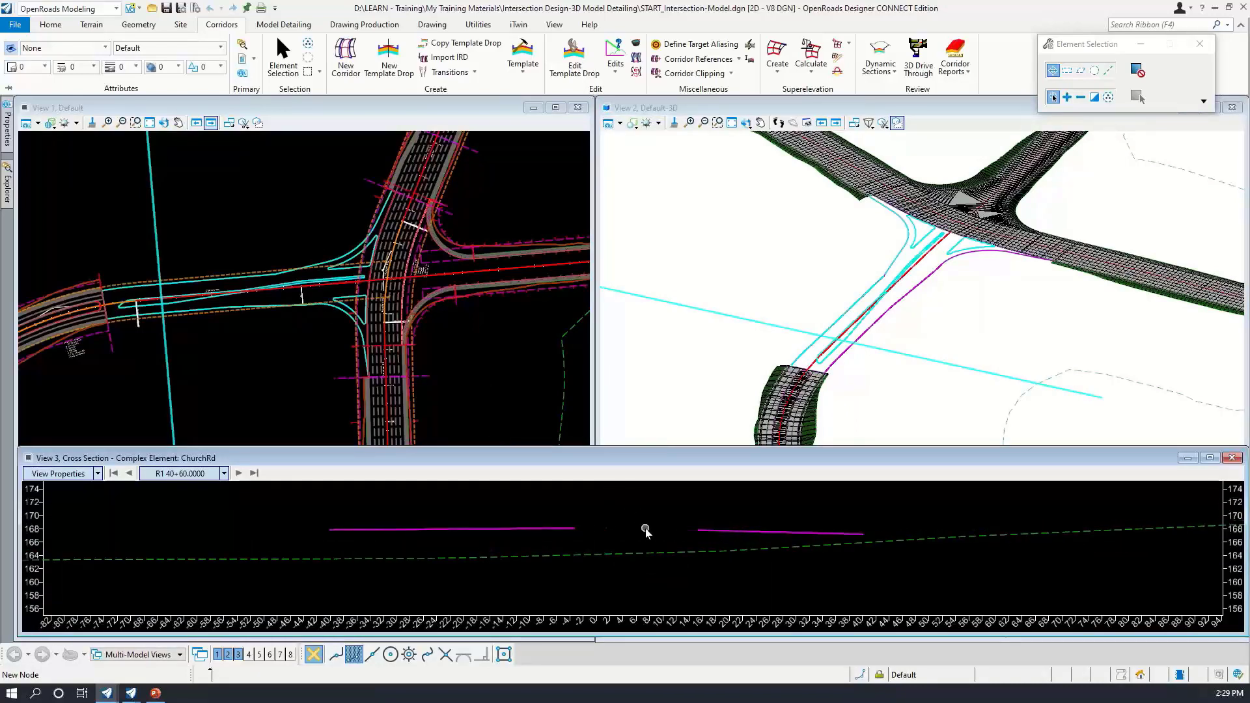
{"action": "middle_click_drag", "start_coordinate": [646, 530], "coordinate": [646, 568]}
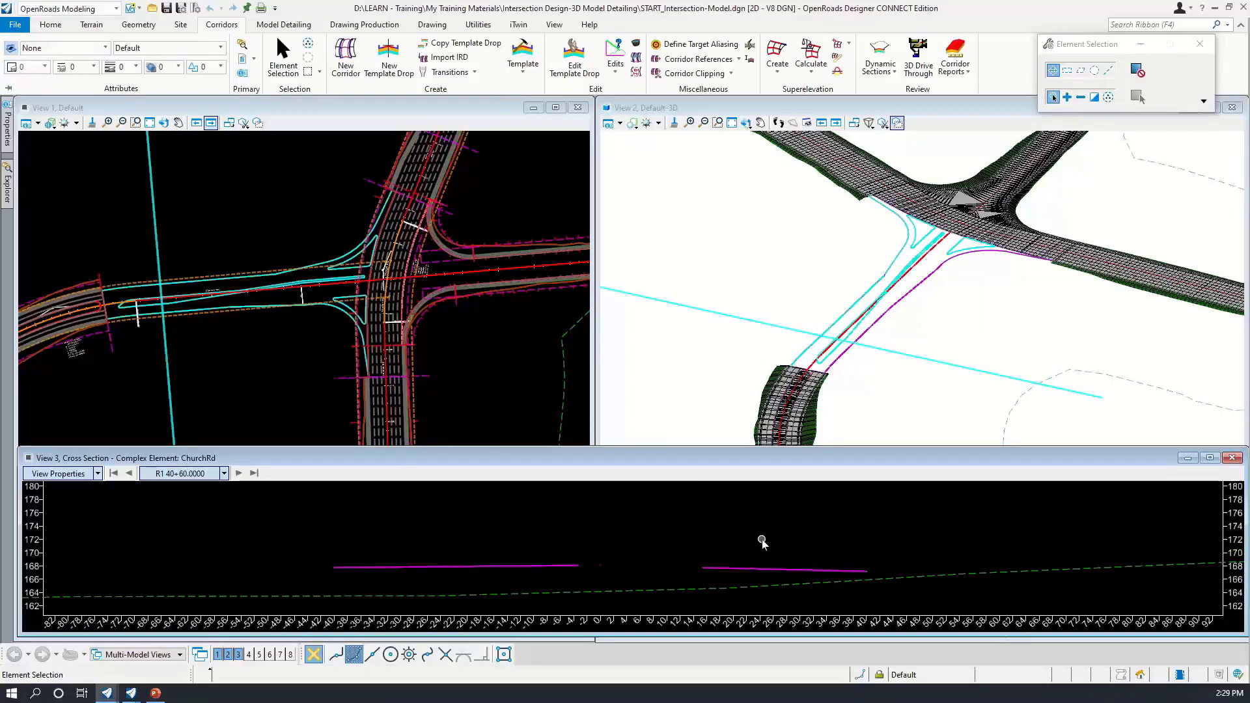
{"action": "middle_click_drag", "start_coordinate": [717, 592], "coordinate": [732, 571]}
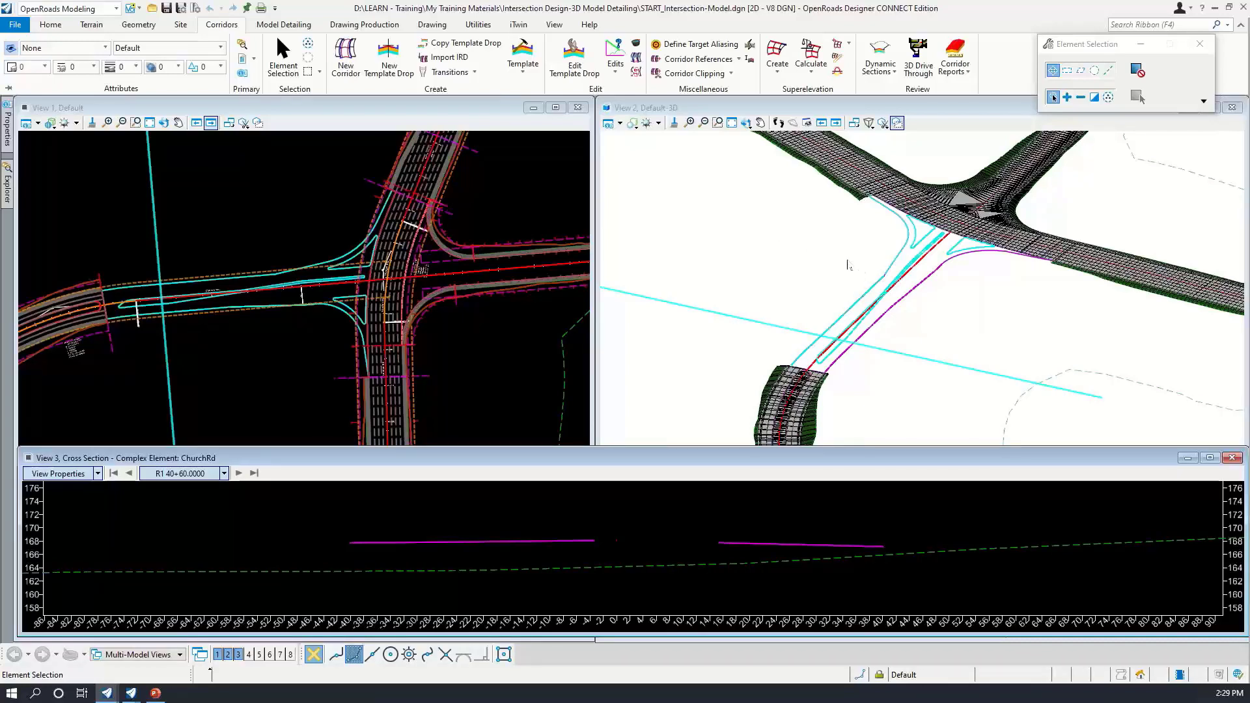
{"action": "left_click", "coordinate": [951, 291]}
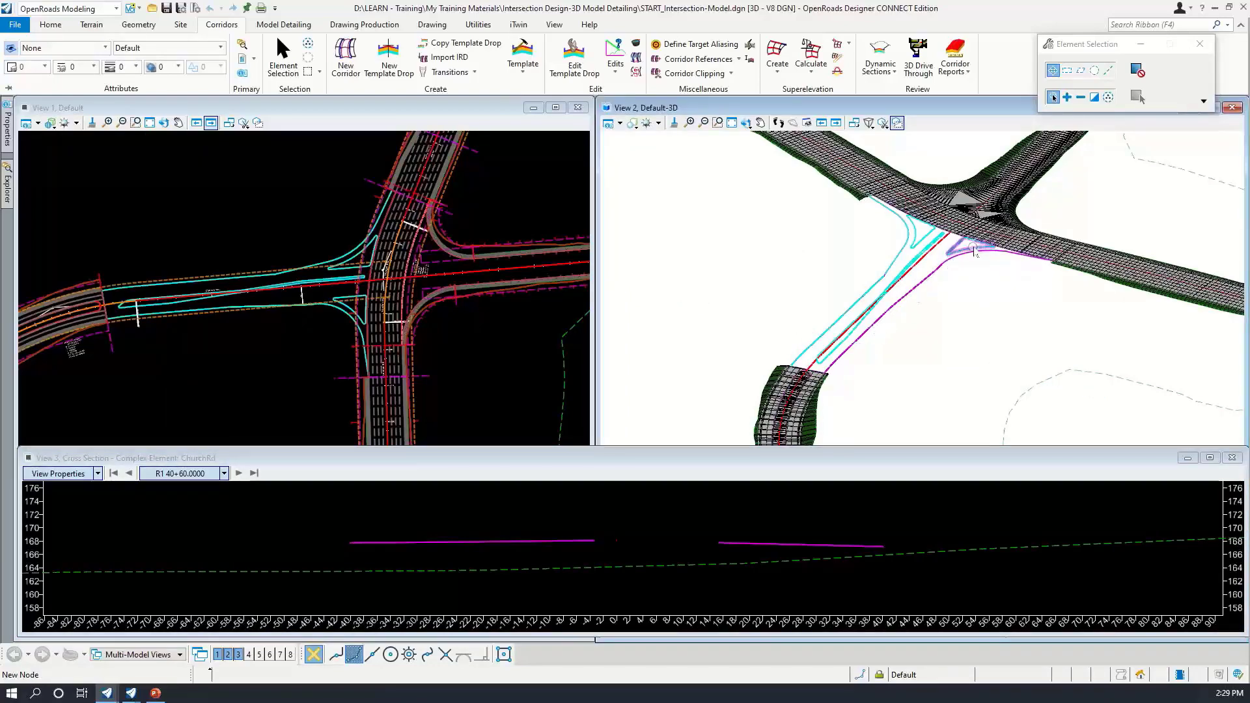
{"action": "middle_click_drag", "start_coordinate": [990, 203], "coordinate": [962, 284]}
{"action": "scroll", "coordinate": [961, 285], "scroll_direction": "up", "scroll_amount": 2}
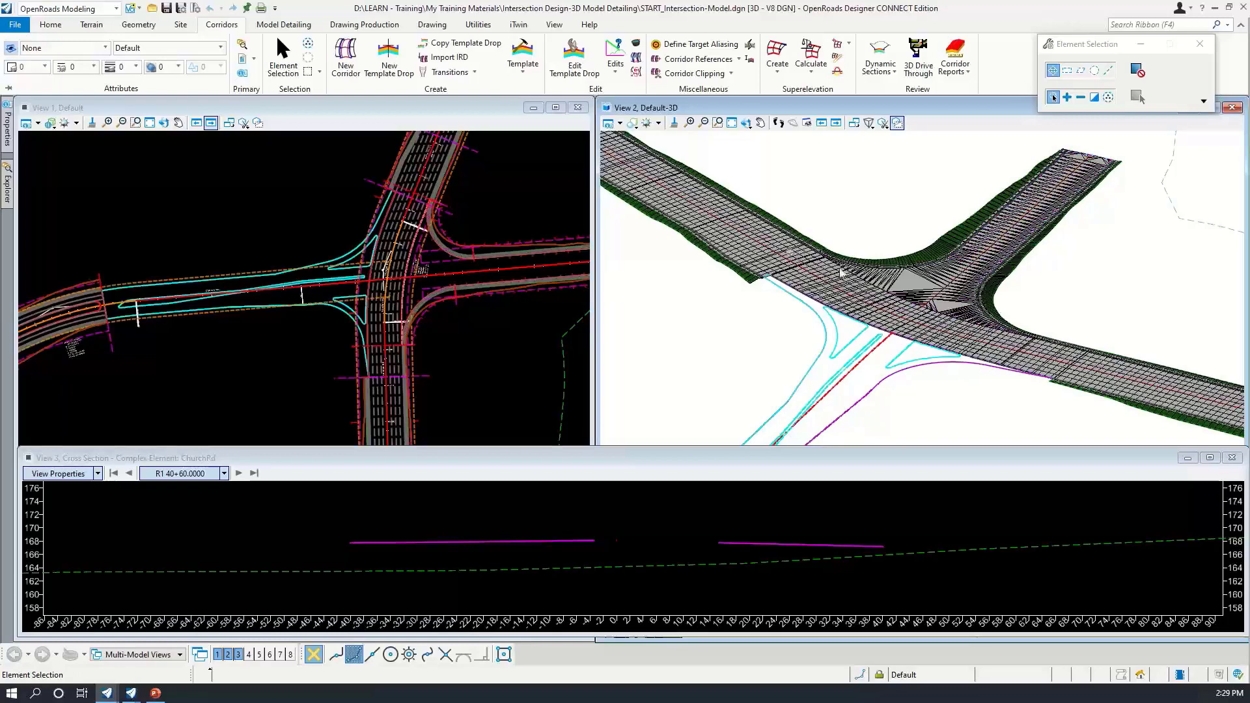
{"action": "scroll", "coordinate": [889, 301], "scroll_direction": "down", "scroll_amount": 2}
{"action": "middle_click_drag", "start_coordinate": [900, 349], "coordinate": [940, 261]}
{"action": "key", "text": "Escape"}
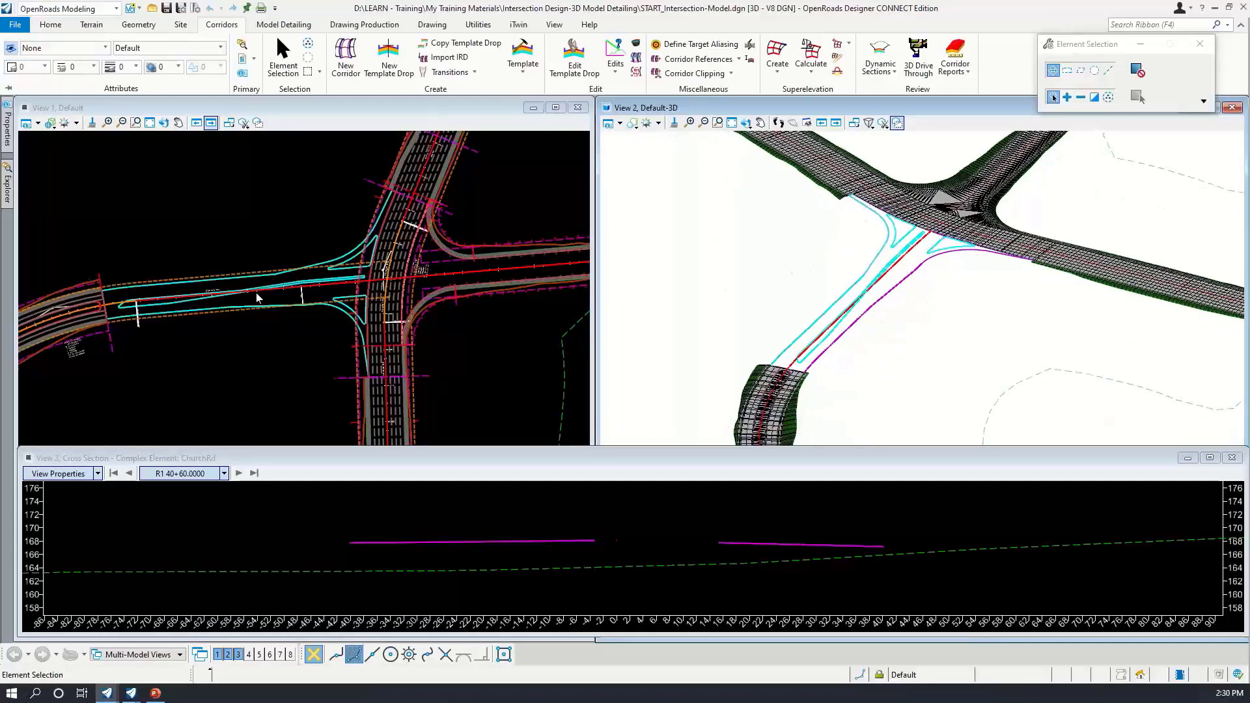
{"action": "scroll", "coordinate": [270, 292], "scroll_direction": "up", "scroll_amount": 2}
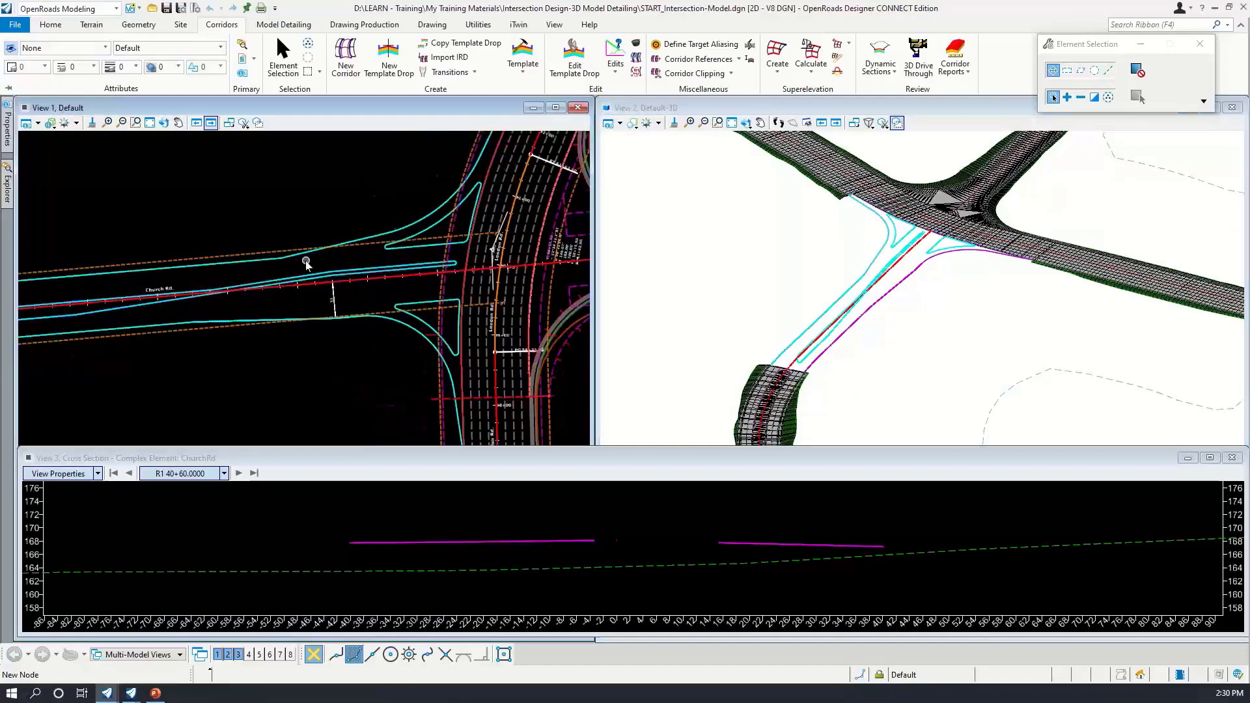
{"action": "scroll", "coordinate": [303, 261], "scroll_direction": "down", "scroll_amount": 2}
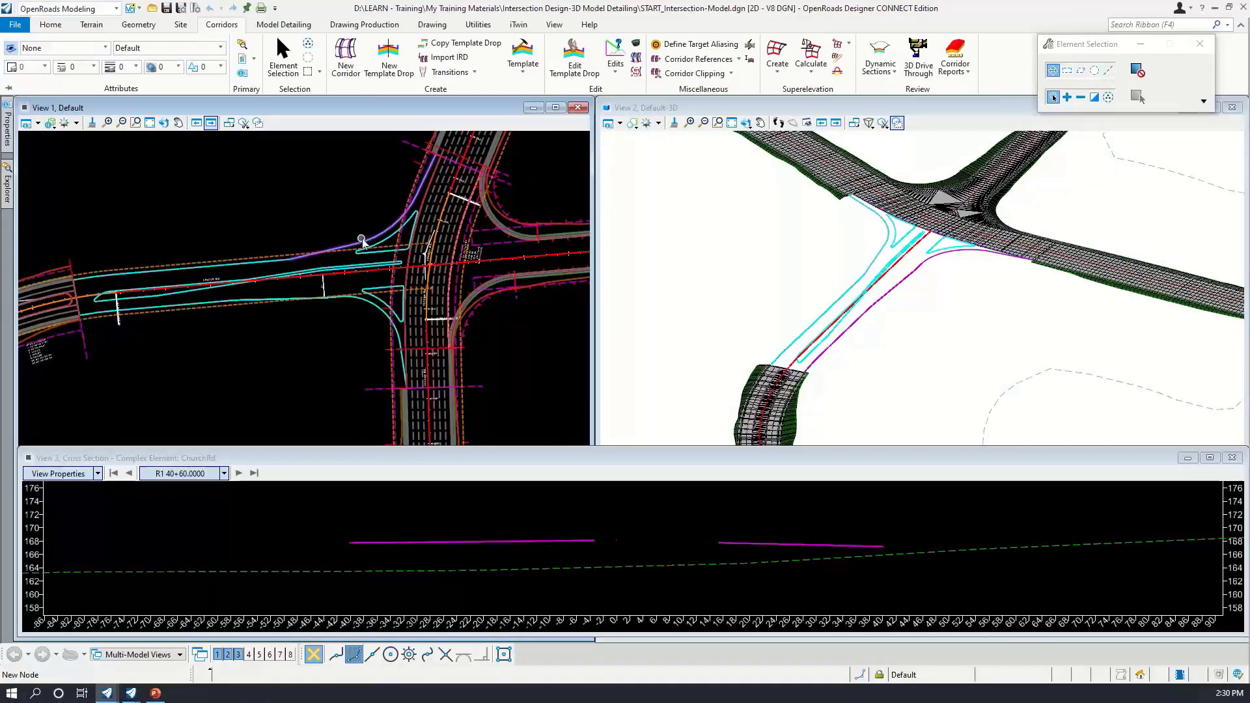
Review the geometry and model detailing tools and inspect the element information of Church Rd's left edge of pavement near the intersection
{"action": "left_click", "coordinate": [136, 25]}
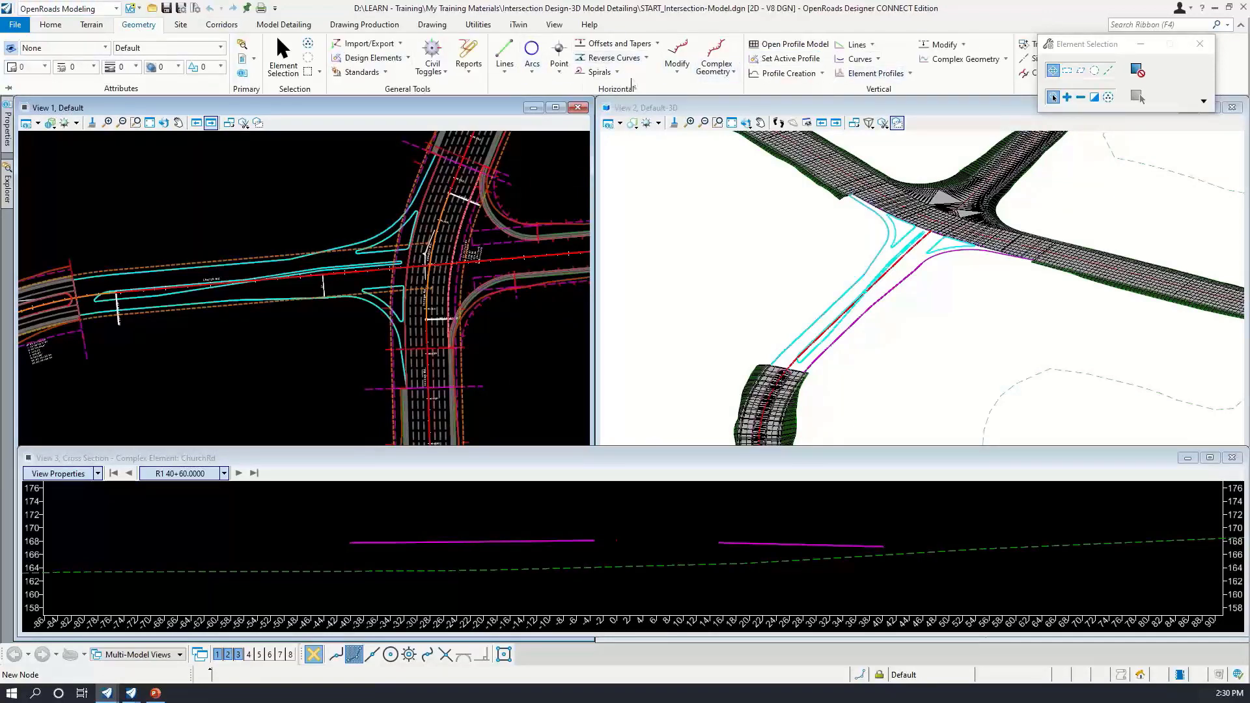
{"action": "left_click", "coordinate": [279, 263]}
{"action": "left_click", "coordinate": [299, 333]}
{"action": "scroll", "coordinate": [277, 262], "scroll_direction": "up", "scroll_amount": 3}
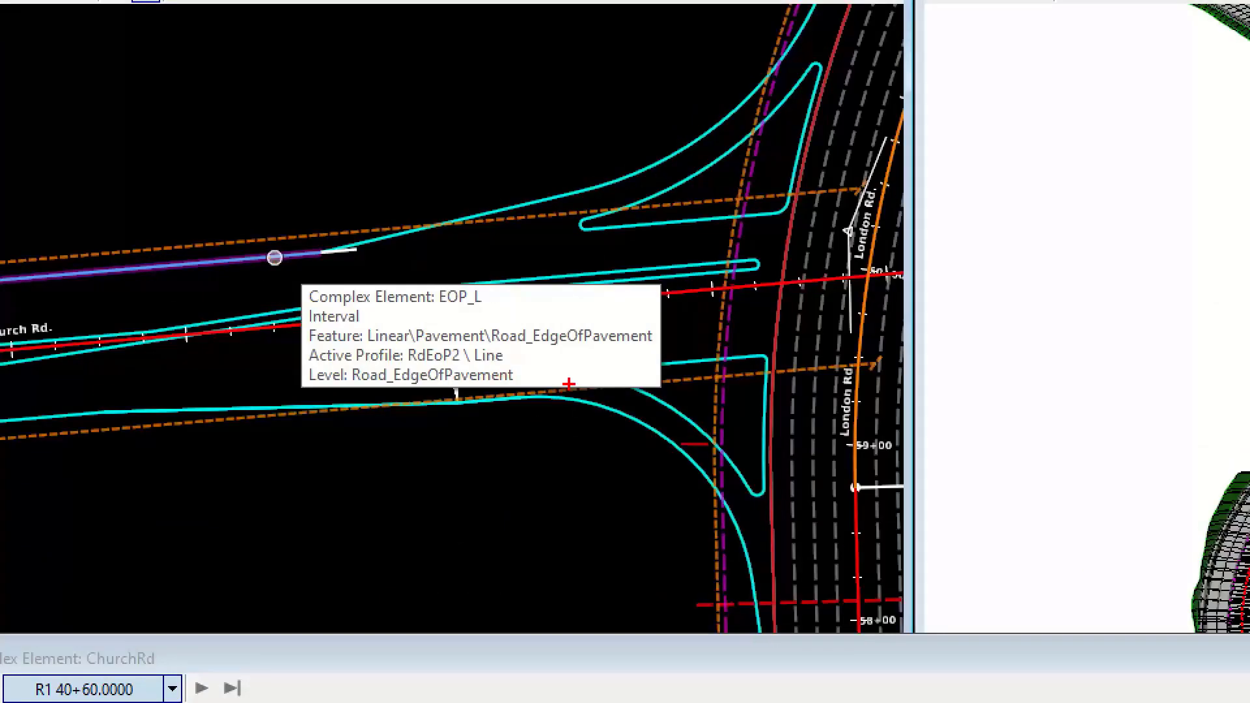
{"action": "left_click_drag", "start_coordinate": [390, 308], "coordinate": [428, 304]}
{"action": "key", "text": "Escape"}
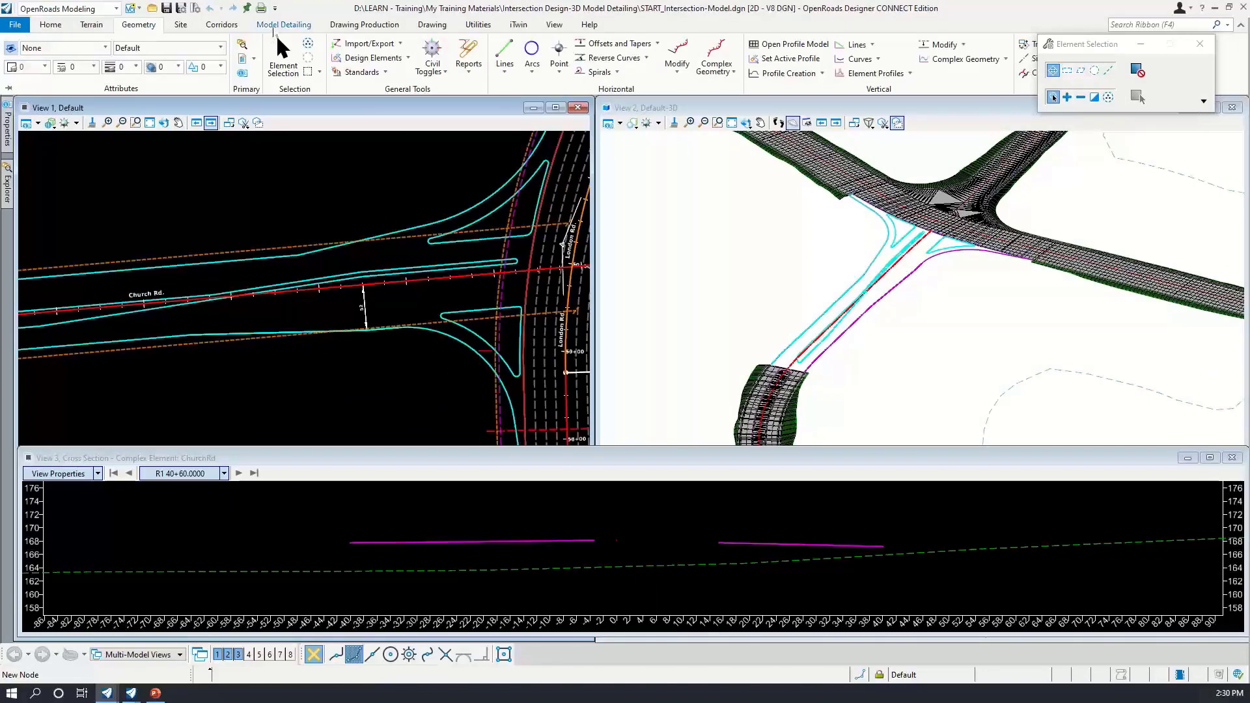
{"action": "left_click", "coordinate": [276, 25]}
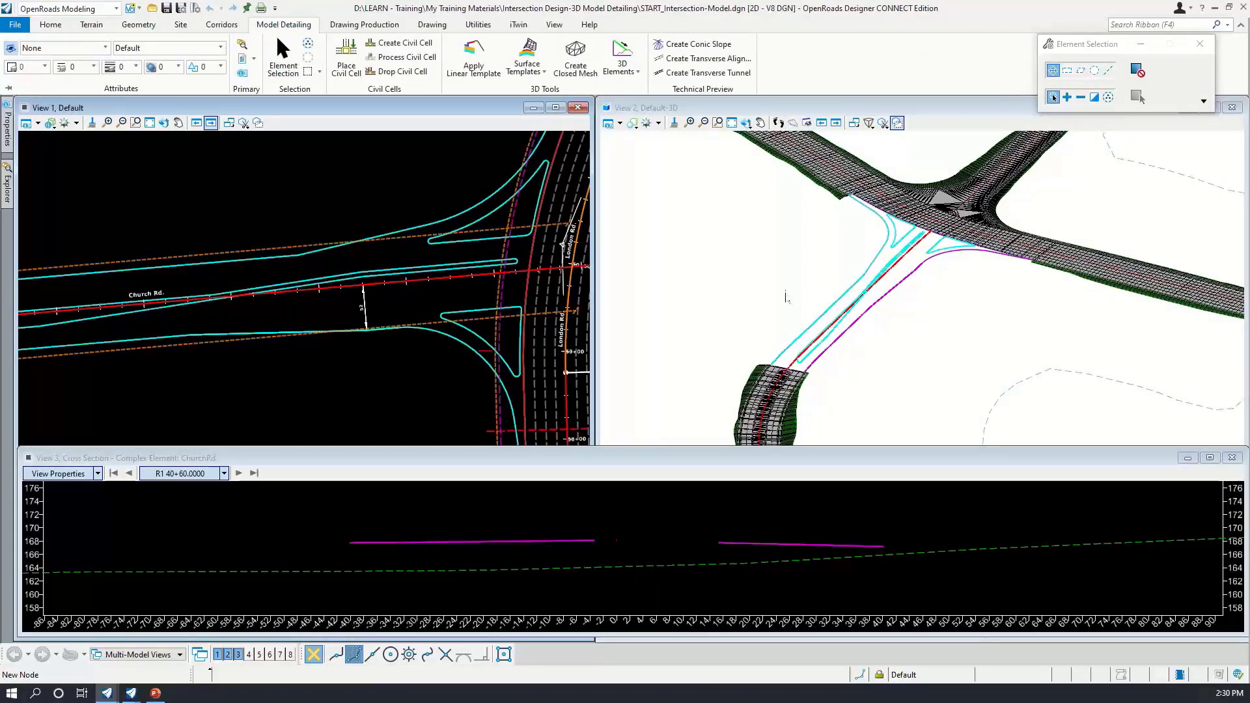
{"action": "scroll", "coordinate": [917, 231], "scroll_direction": "up", "scroll_amount": 5}
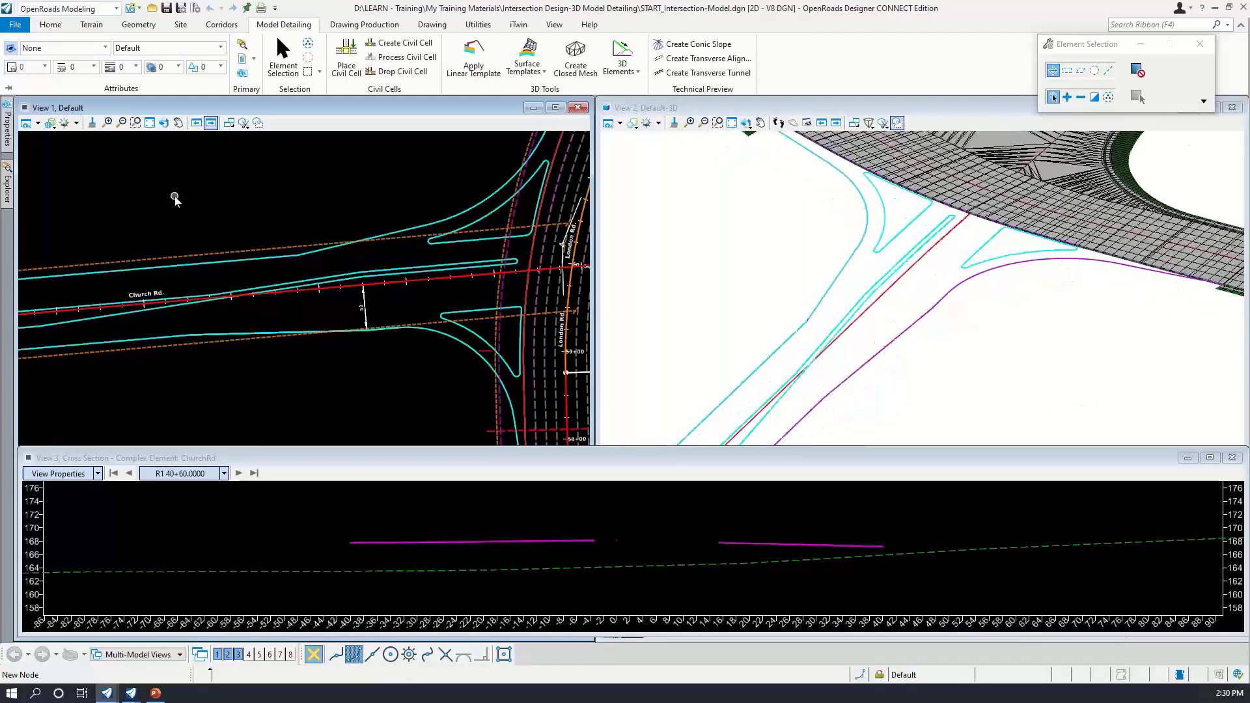
Open the template editor on the 2 Lanes concrete pavement template and hide its point names
{"action": "left_click", "coordinate": [223, 25]}
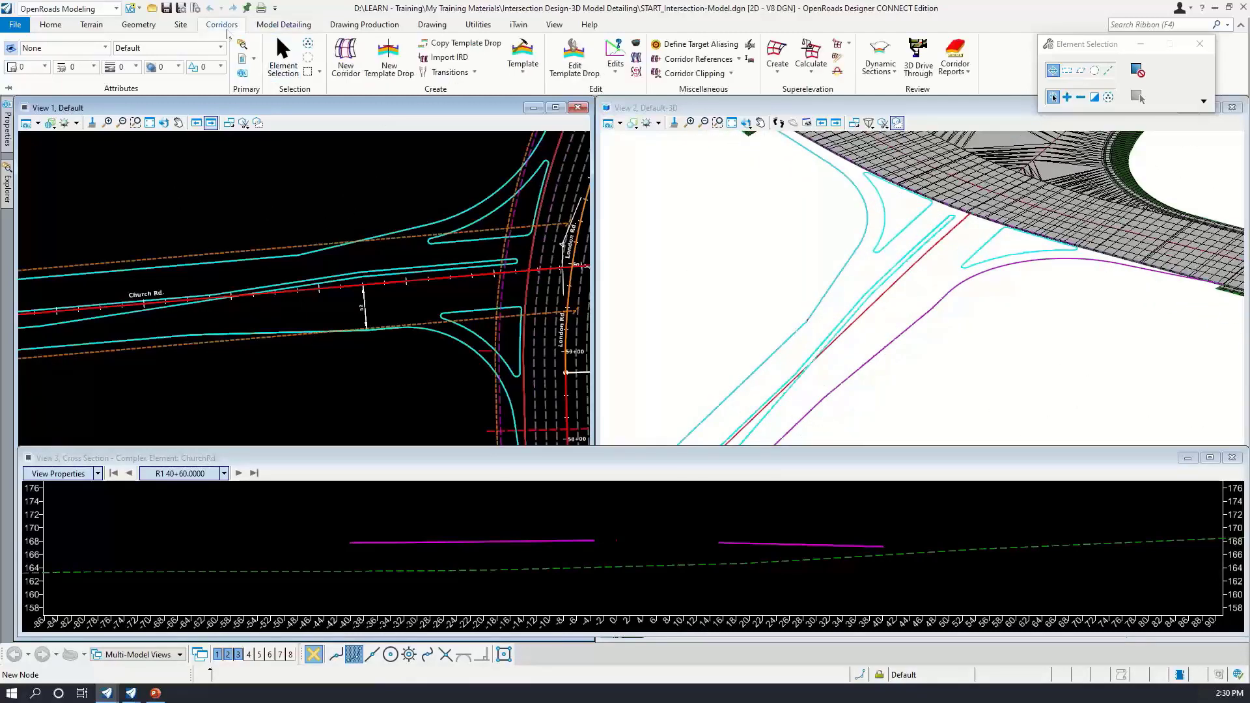
{"action": "left_click", "coordinate": [521, 65]}
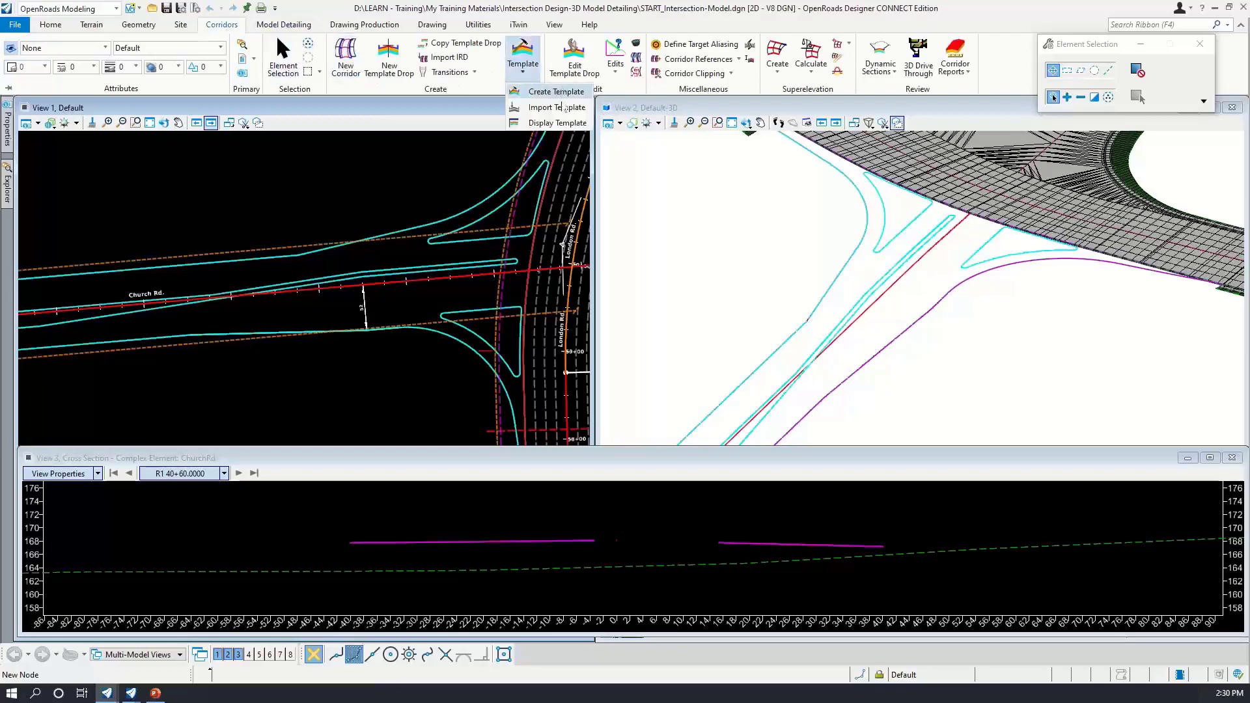
{"action": "left_click", "coordinate": [559, 92]}
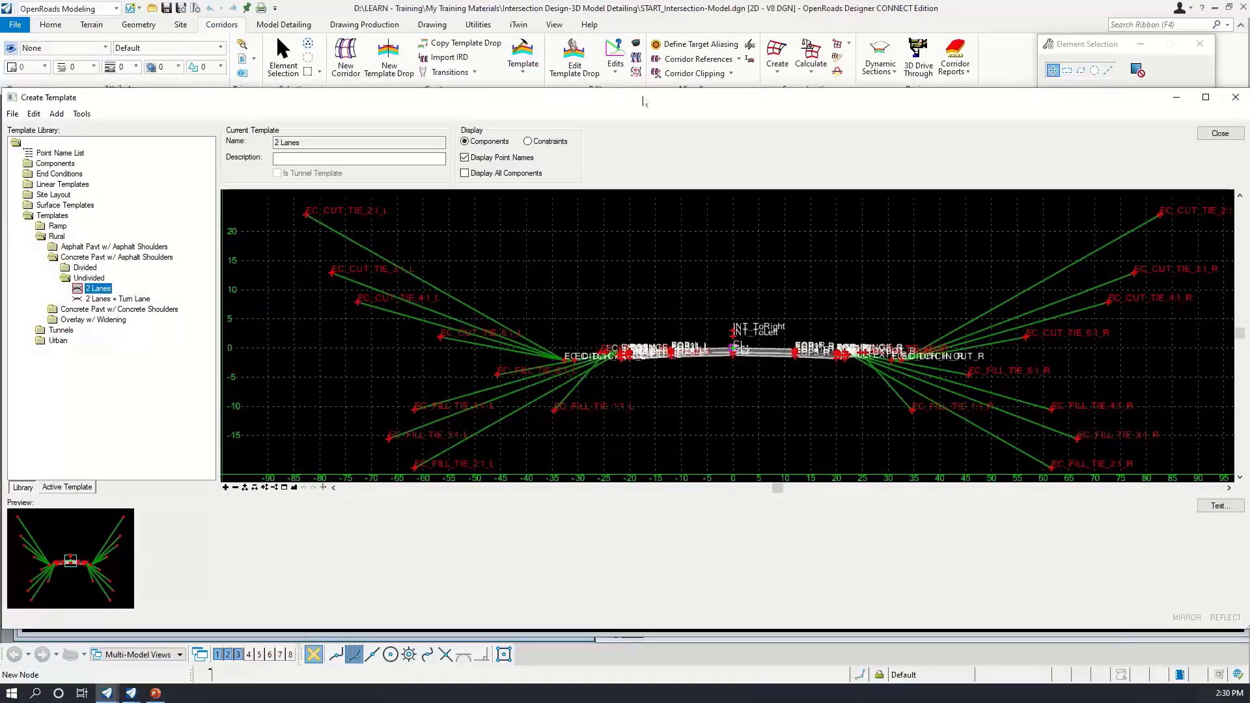
{"action": "left_click_drag", "start_coordinate": [643, 102], "coordinate": [658, 93]}
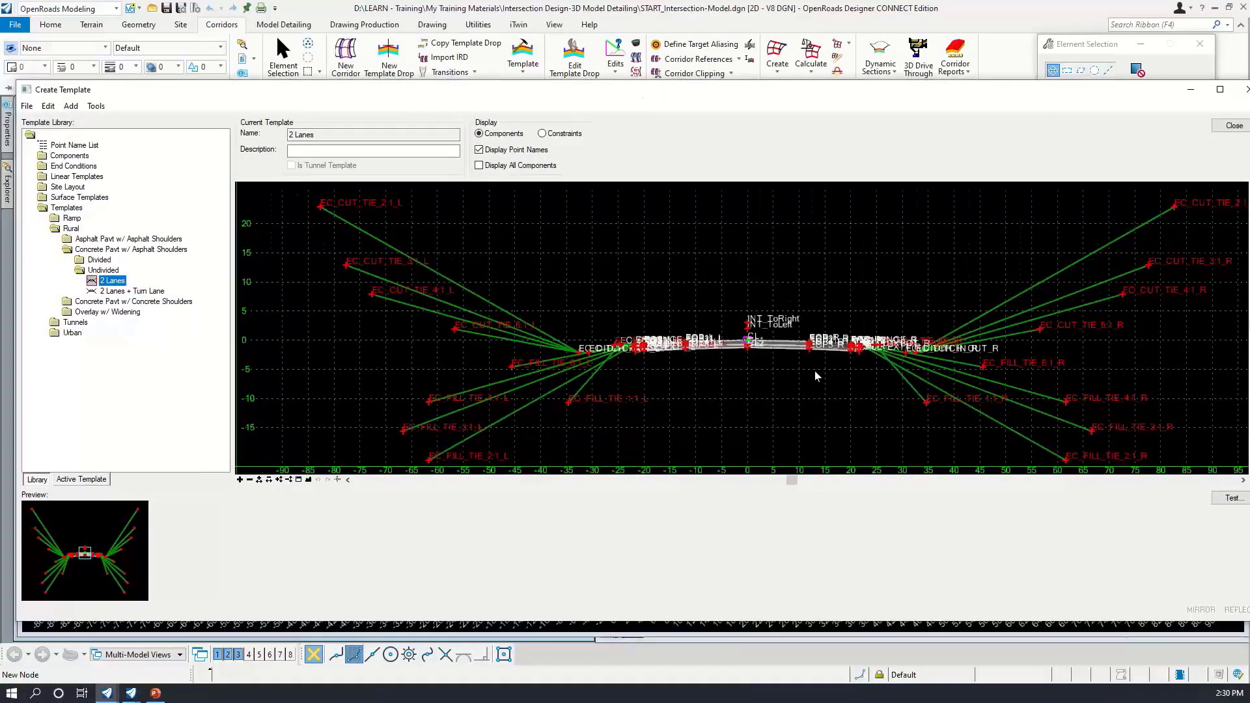
{"action": "scroll", "coordinate": [811, 369], "scroll_direction": "up", "scroll_amount": 2}
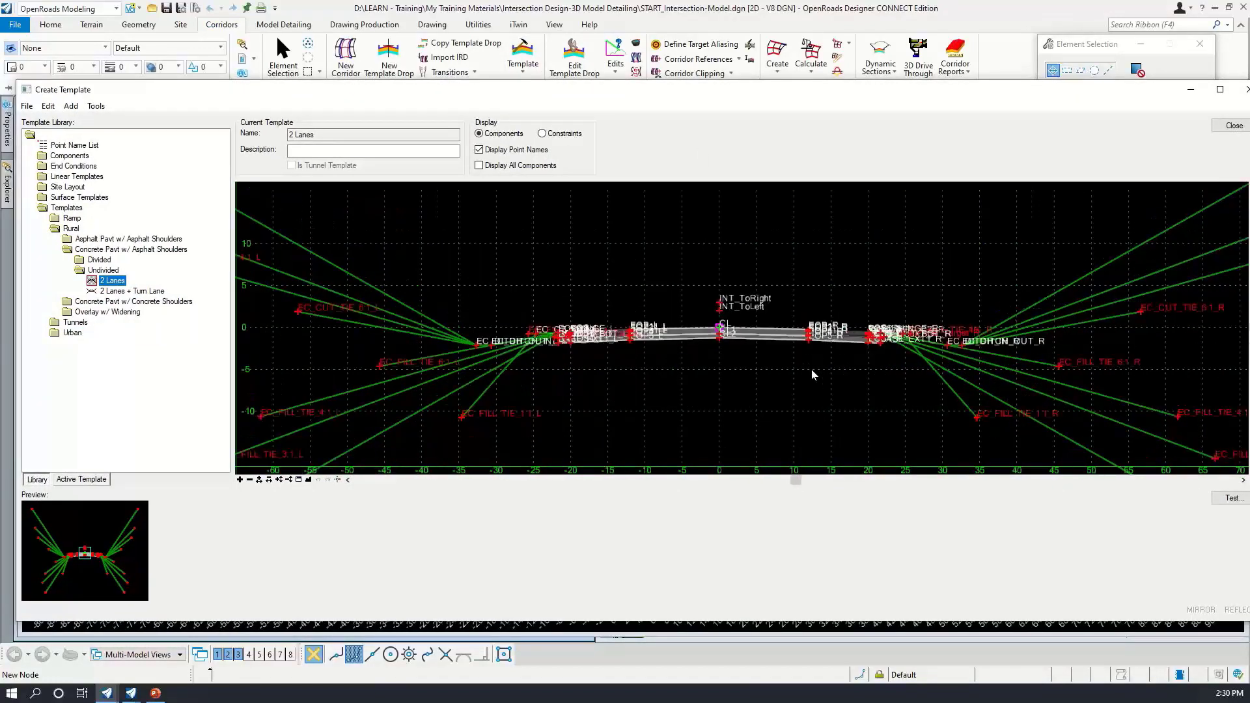
{"action": "left_click", "coordinate": [479, 150]}
Examine the pavement layers, shoulders and end conditions of the 2 Lanes template, including the right shoulder's component details
{"action": "scroll", "coordinate": [792, 365], "scroll_direction": "up", "scroll_amount": 3}
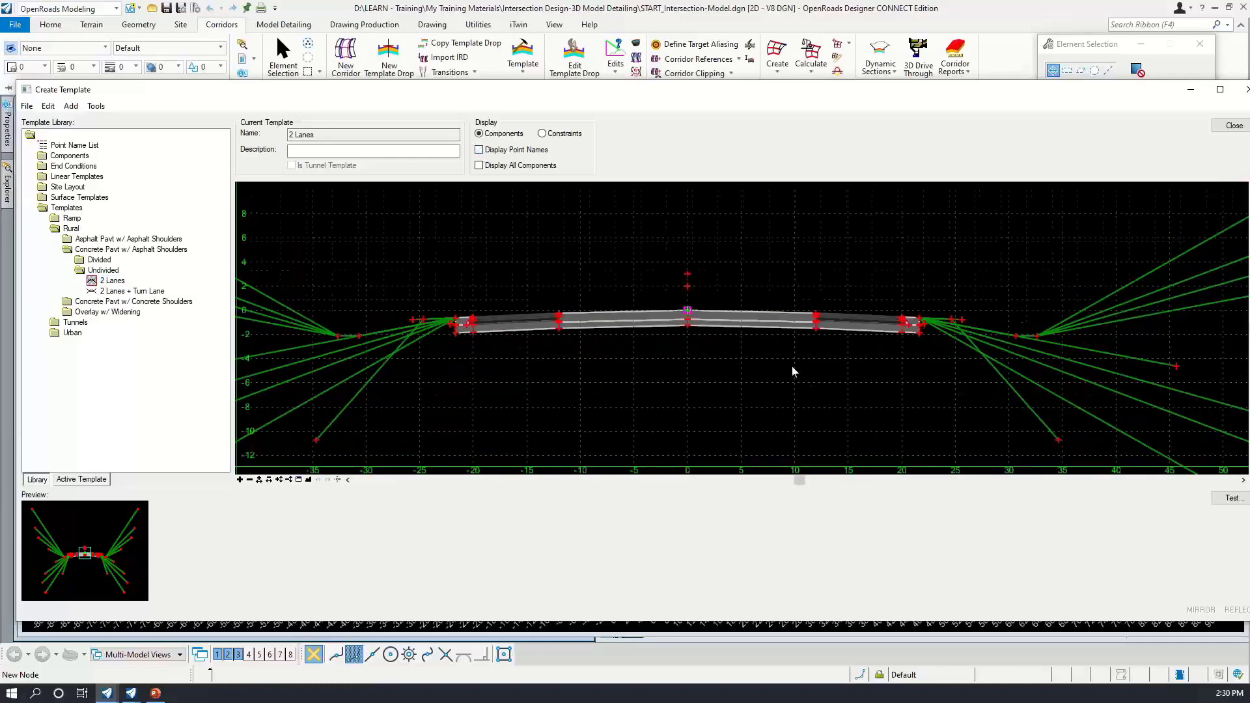
{"action": "scroll", "coordinate": [792, 365], "scroll_direction": "down", "scroll_amount": 4}
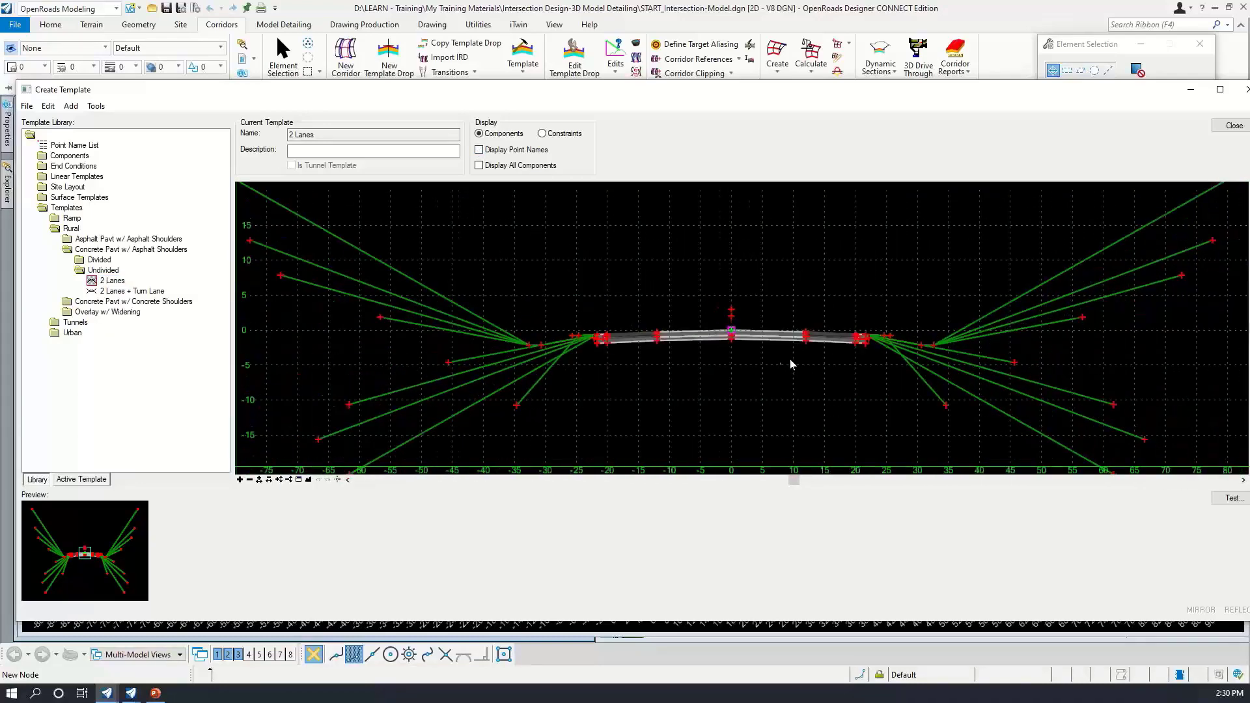
{"action": "scroll", "coordinate": [778, 362], "scroll_direction": "up", "scroll_amount": 4}
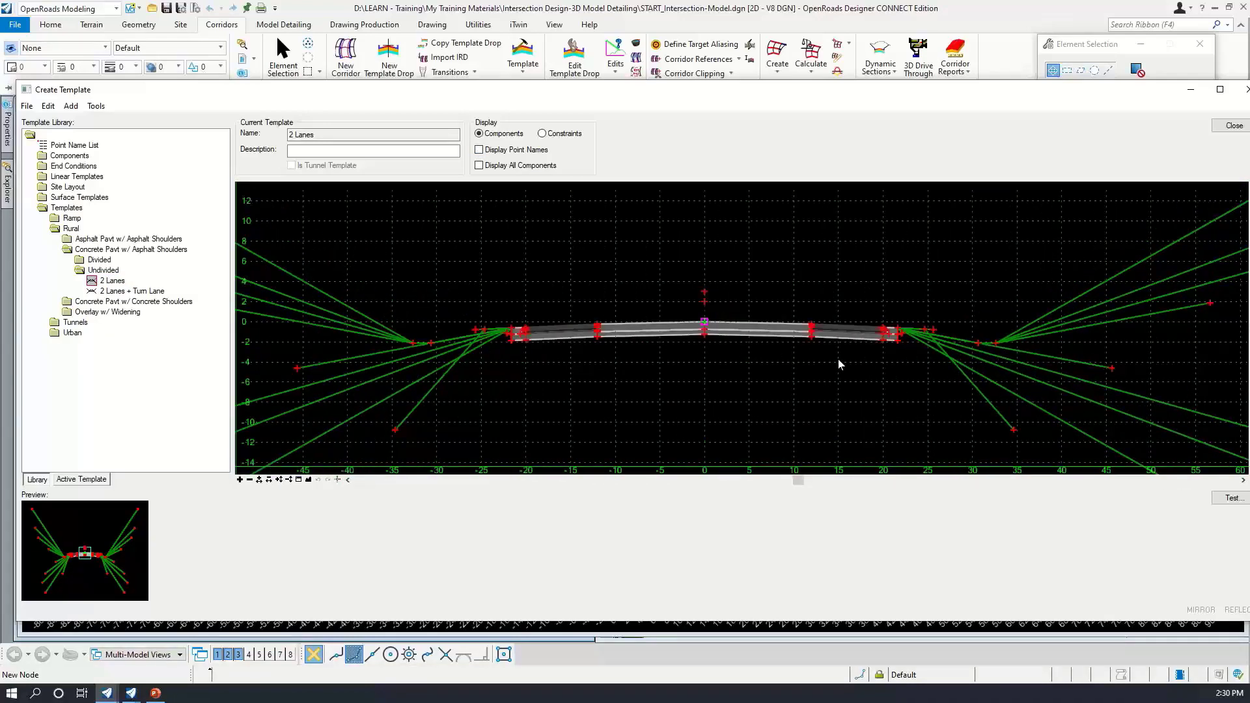
{"action": "scroll", "coordinate": [929, 357], "scroll_direction": "up", "scroll_amount": 1}
{"action": "scroll", "coordinate": [961, 327], "scroll_direction": "down", "scroll_amount": 2}
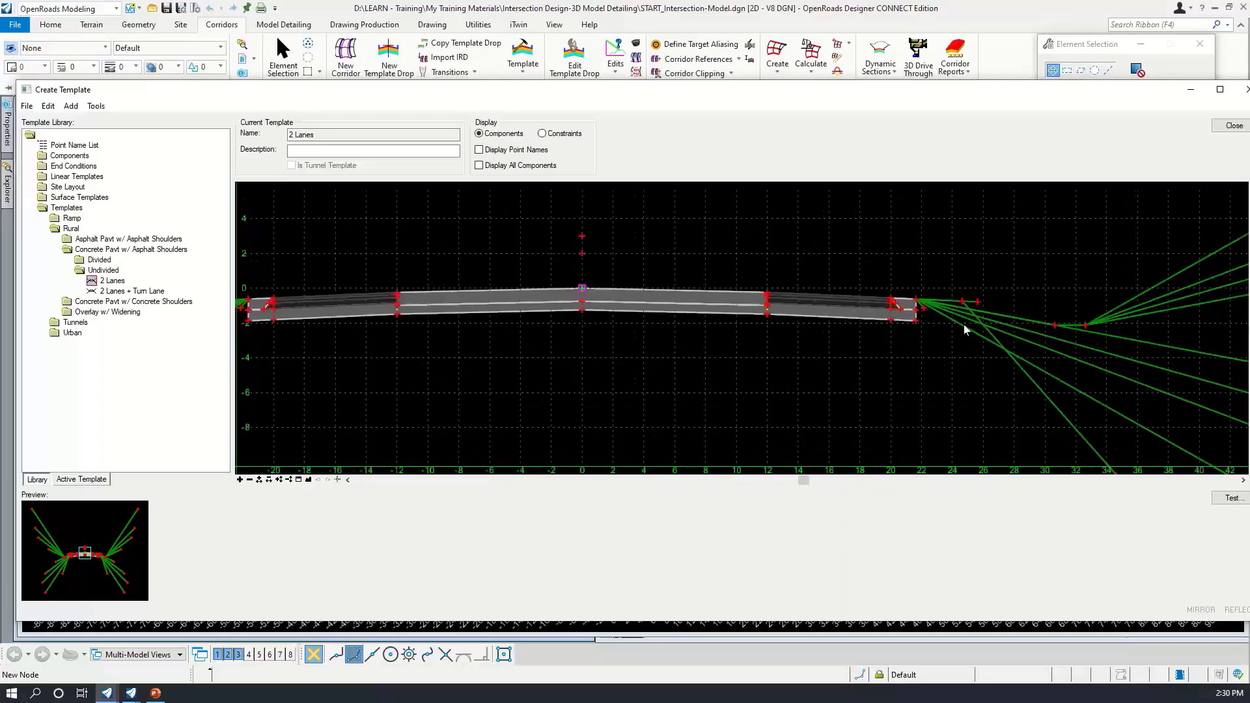
{"action": "middle_click_drag", "start_coordinate": [995, 359], "coordinate": [945, 371]}
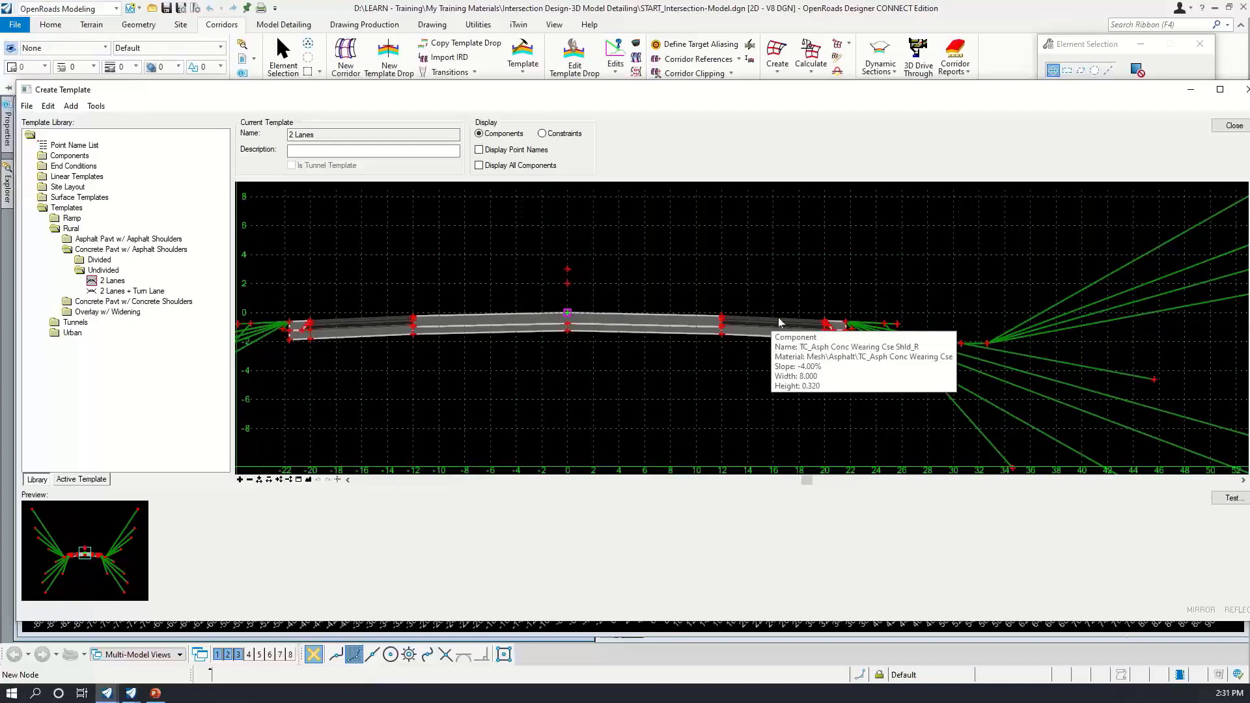
{"action": "scroll", "coordinate": [791, 318], "scroll_direction": "down", "scroll_amount": 1}
{"action": "scroll", "coordinate": [791, 318], "scroll_direction": "up", "scroll_amount": 1}
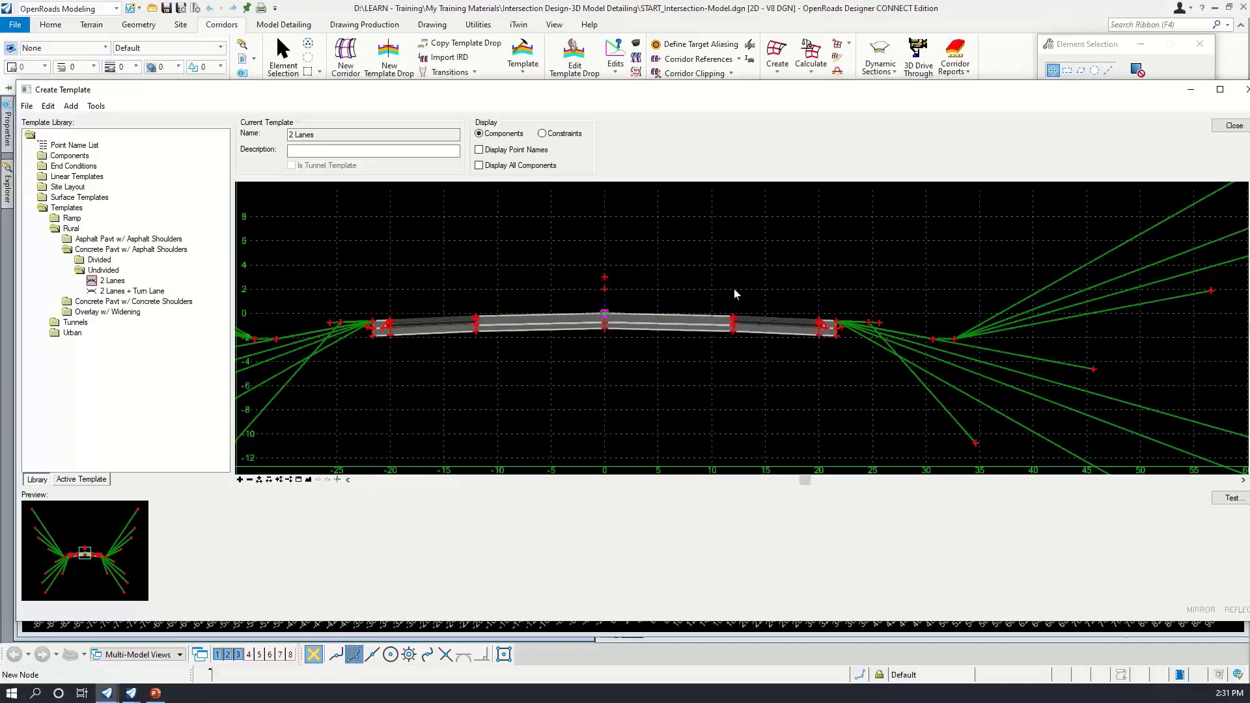
{"action": "scroll", "coordinate": [733, 288], "scroll_direction": "up", "scroll_amount": 2}
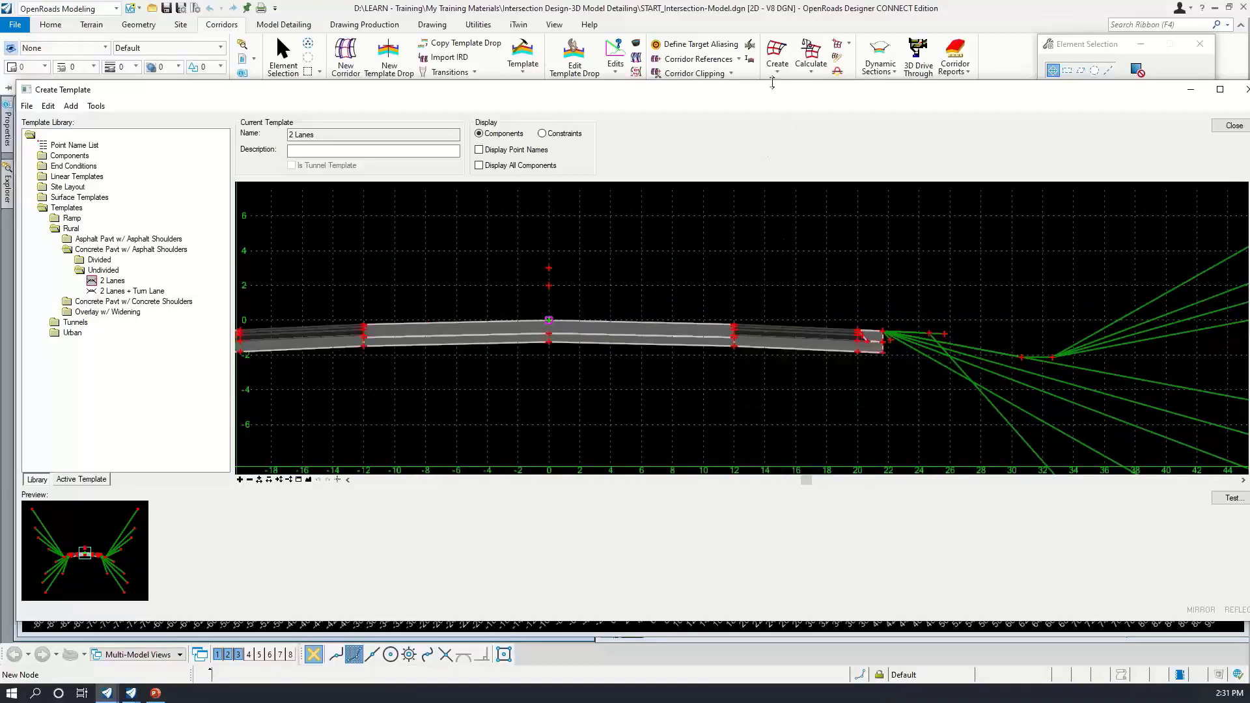
{"action": "left_click_drag", "start_coordinate": [767, 94], "coordinate": [754, 108]}
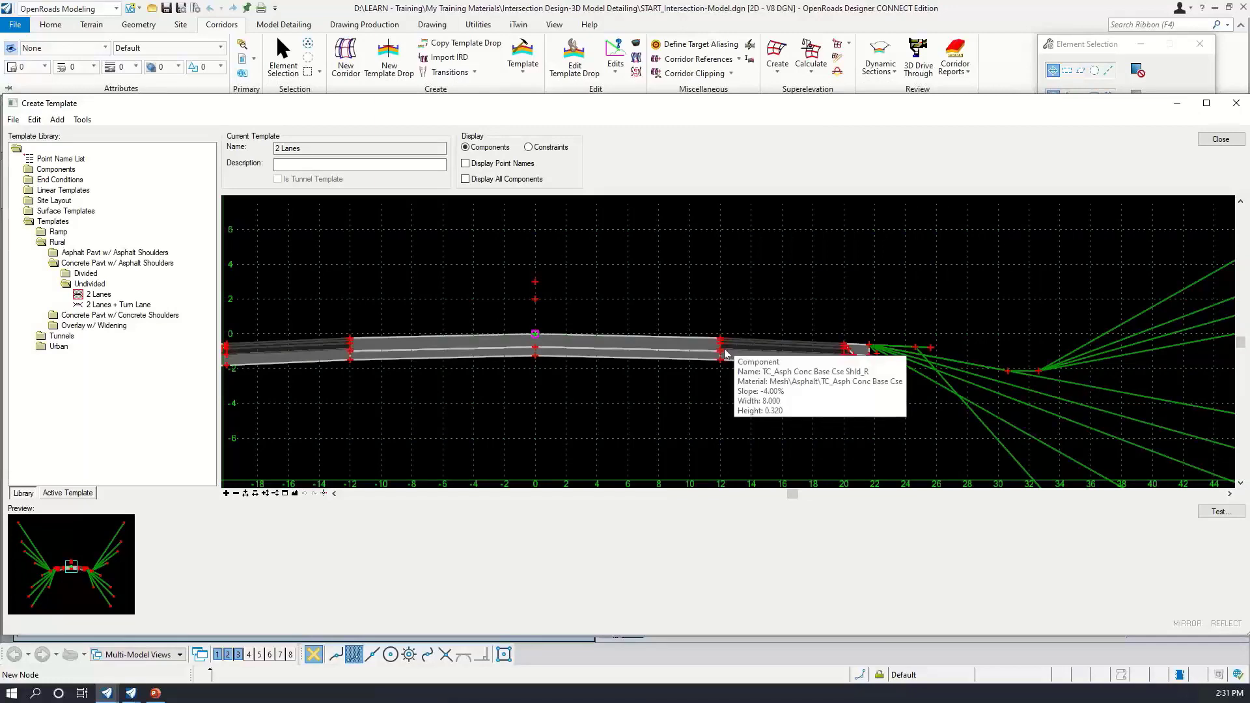
{"action": "scroll", "coordinate": [730, 342], "scroll_direction": "up", "scroll_amount": 1}
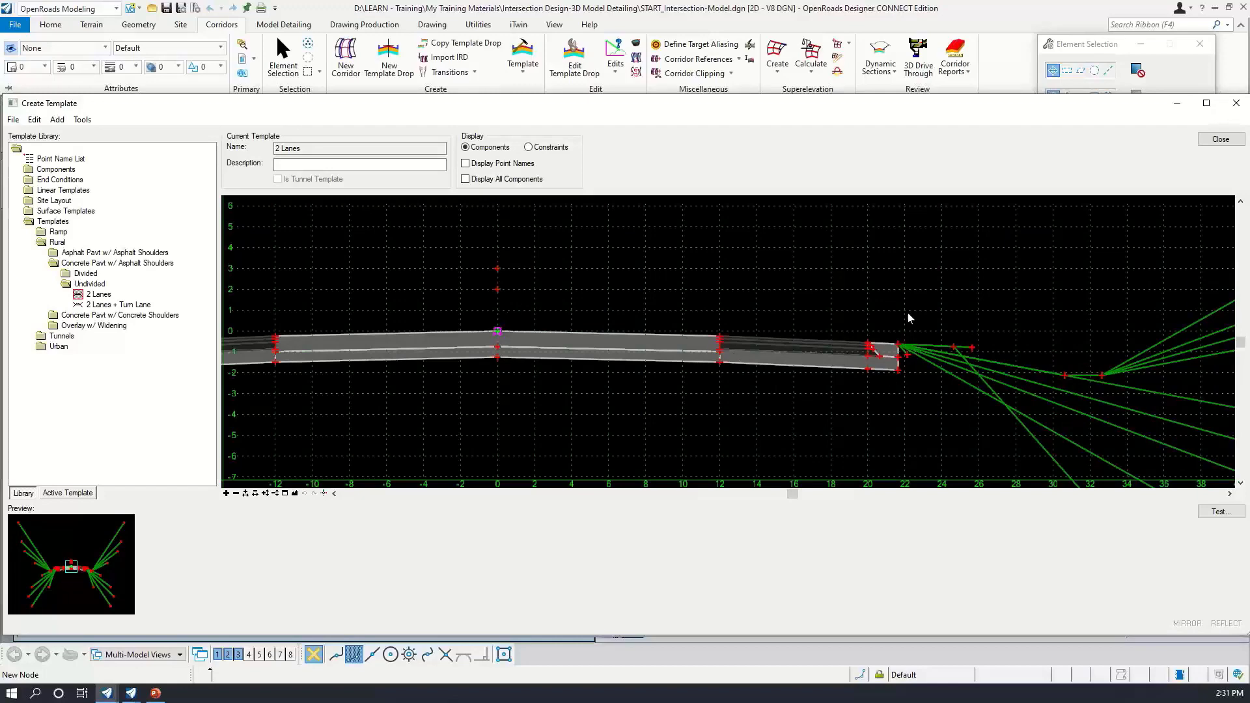
Test the vertical point control of the right edge-of-pavement point at the 12 ft offset in the 2 Lanes template
{"action": "scroll", "coordinate": [728, 349], "scroll_direction": "up", "scroll_amount": 2}
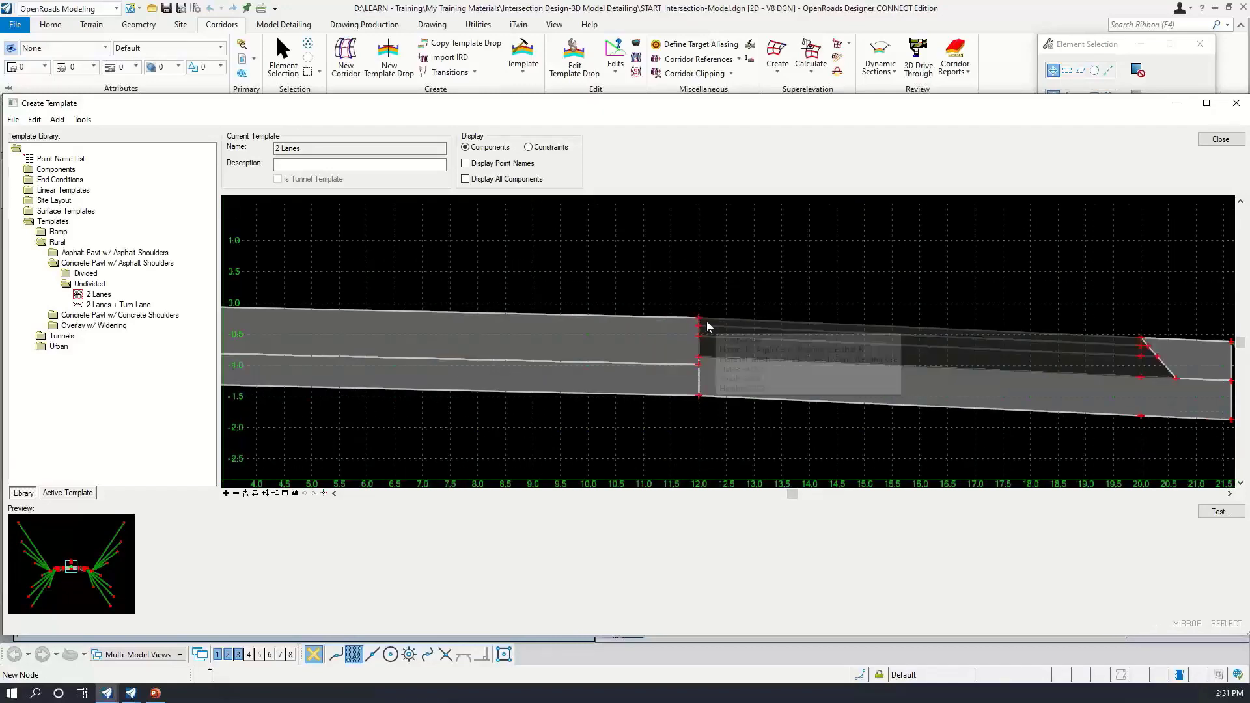
{"action": "middle_click_drag", "start_coordinate": [712, 330], "coordinate": [936, 336]}
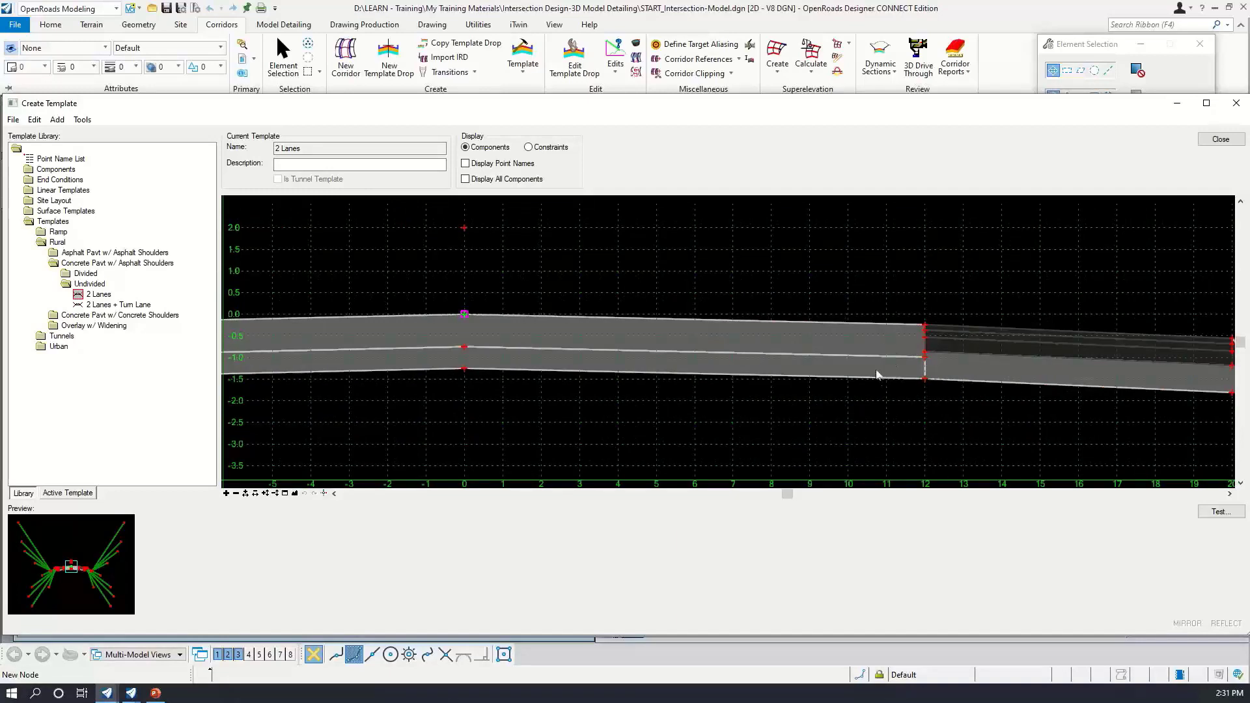
{"action": "mouse_move", "coordinate": [928, 325]}
{"action": "right_click", "coordinate": [925, 325]}
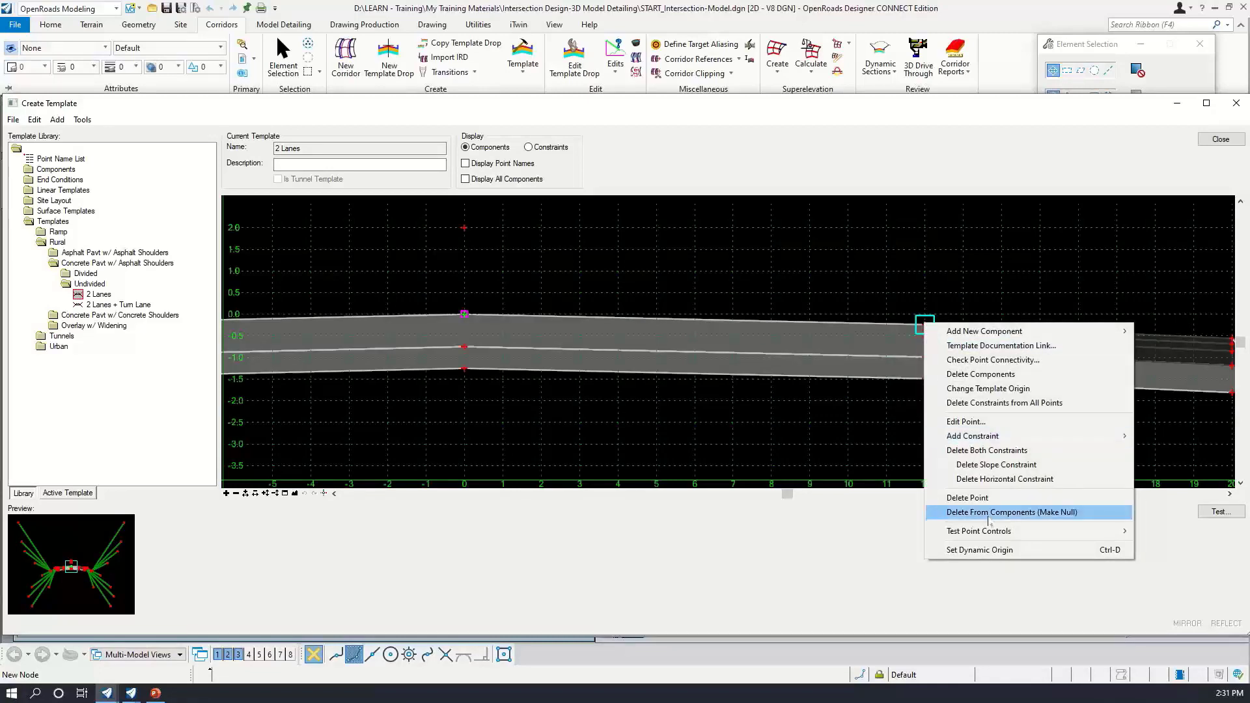
{"action": "mouse_move", "coordinate": [993, 533]}
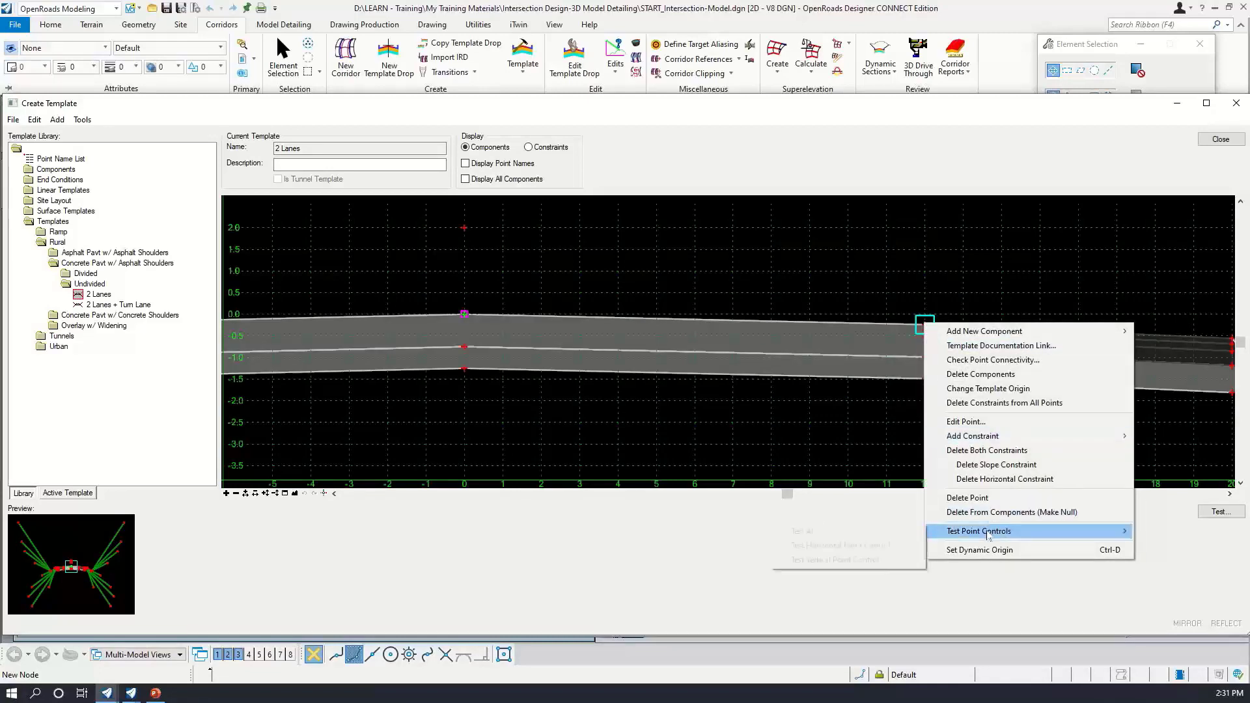
{"action": "left_click", "coordinate": [889, 566]}
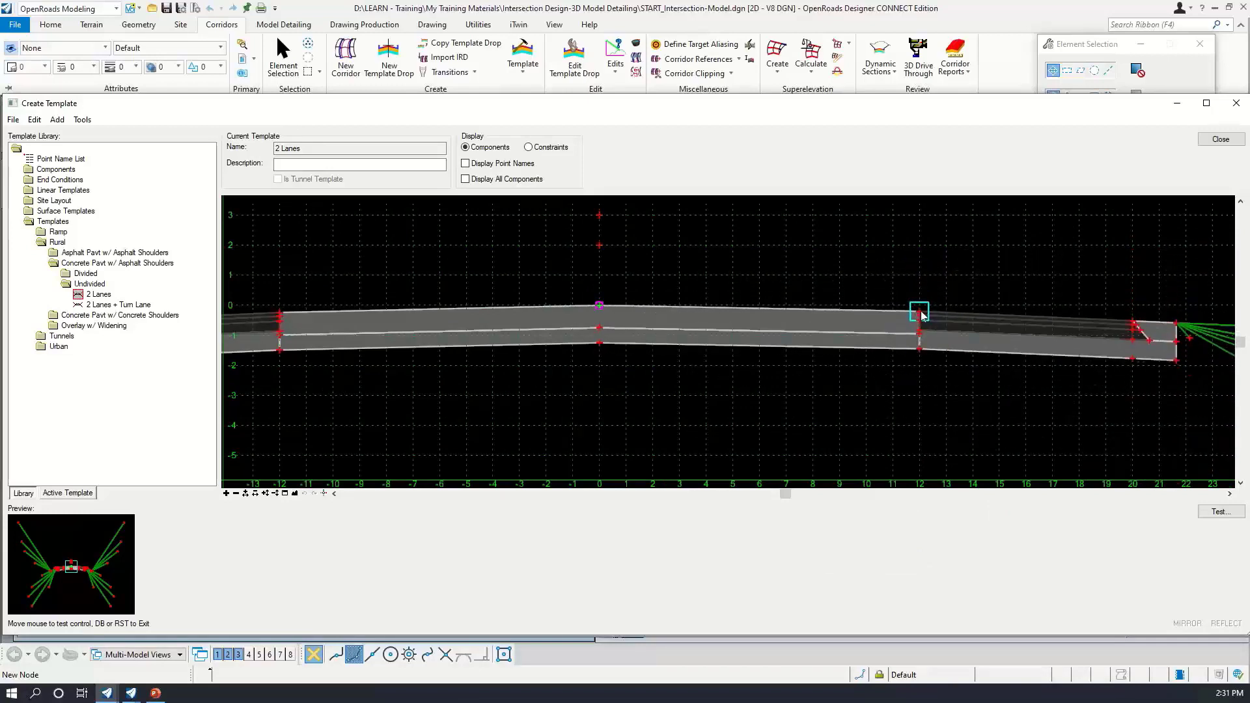
{"action": "left_click", "coordinate": [944, 284]}
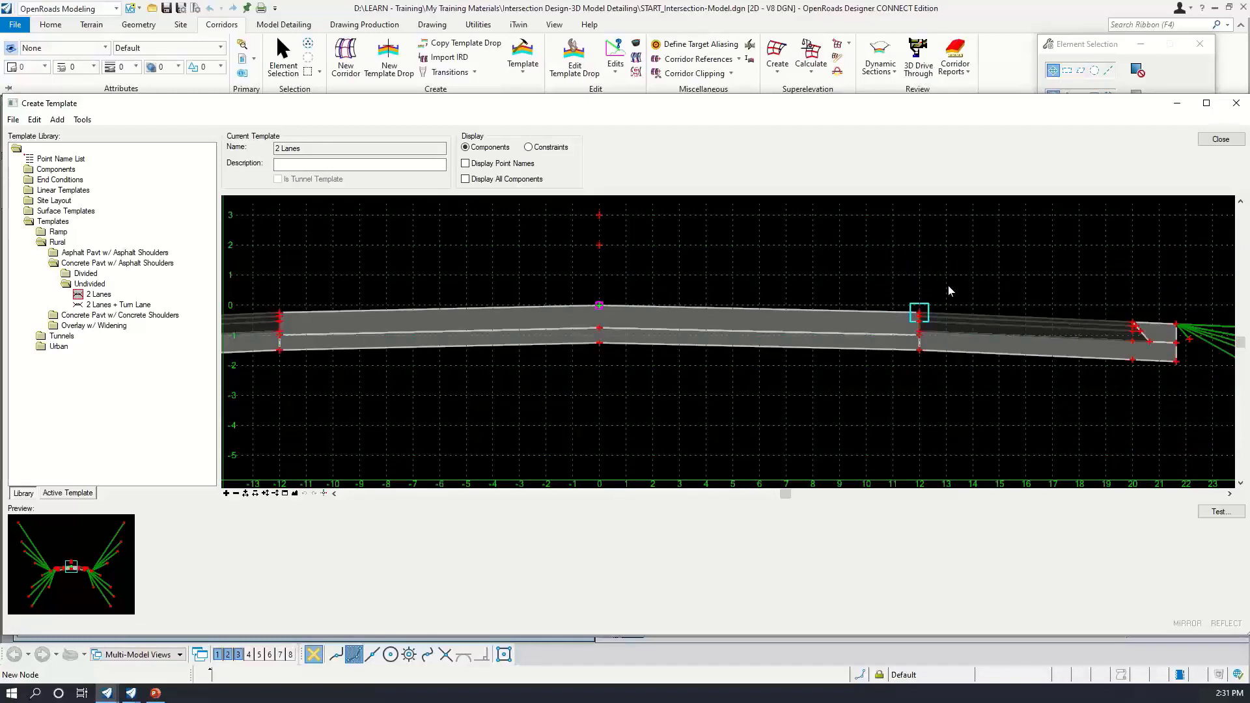
Test the horizontal point control of the same edge-of-pavement point and watch how the shoulder and end conditions respond
{"action": "scroll", "coordinate": [927, 307], "scroll_direction": "up", "scroll_amount": 2}
{"action": "right_click", "coordinate": [927, 306]}
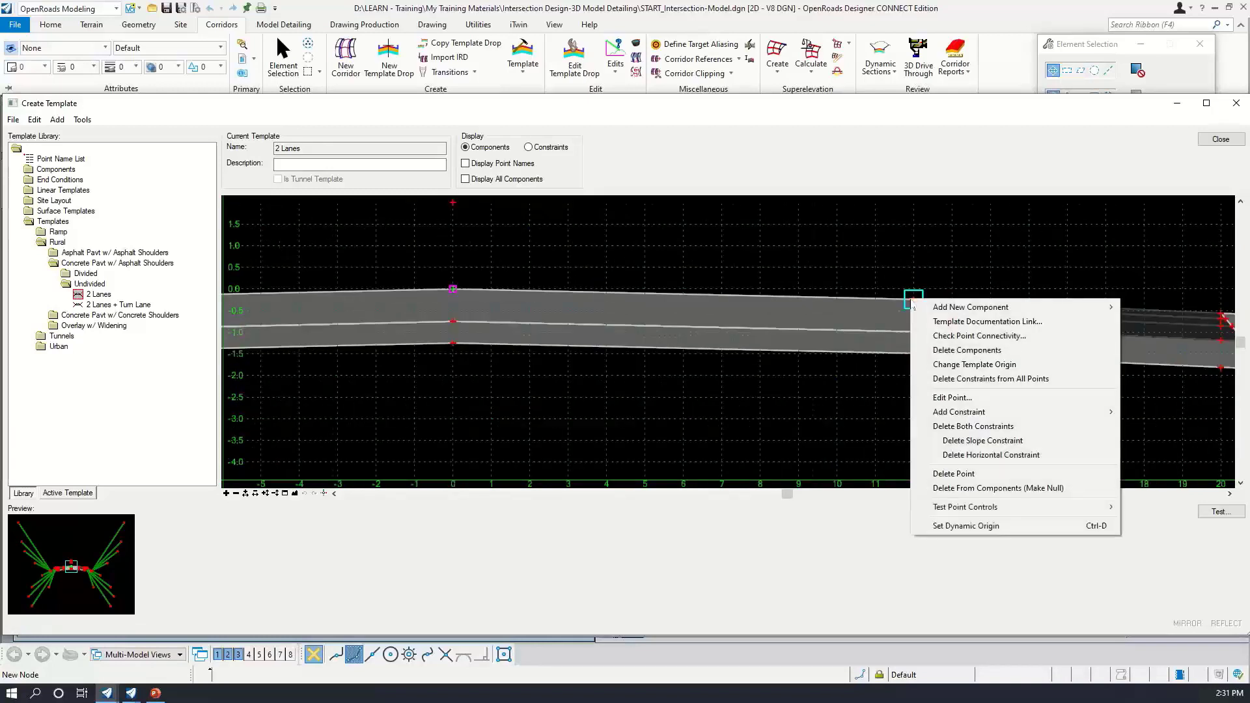
{"action": "mouse_move", "coordinate": [1013, 510]}
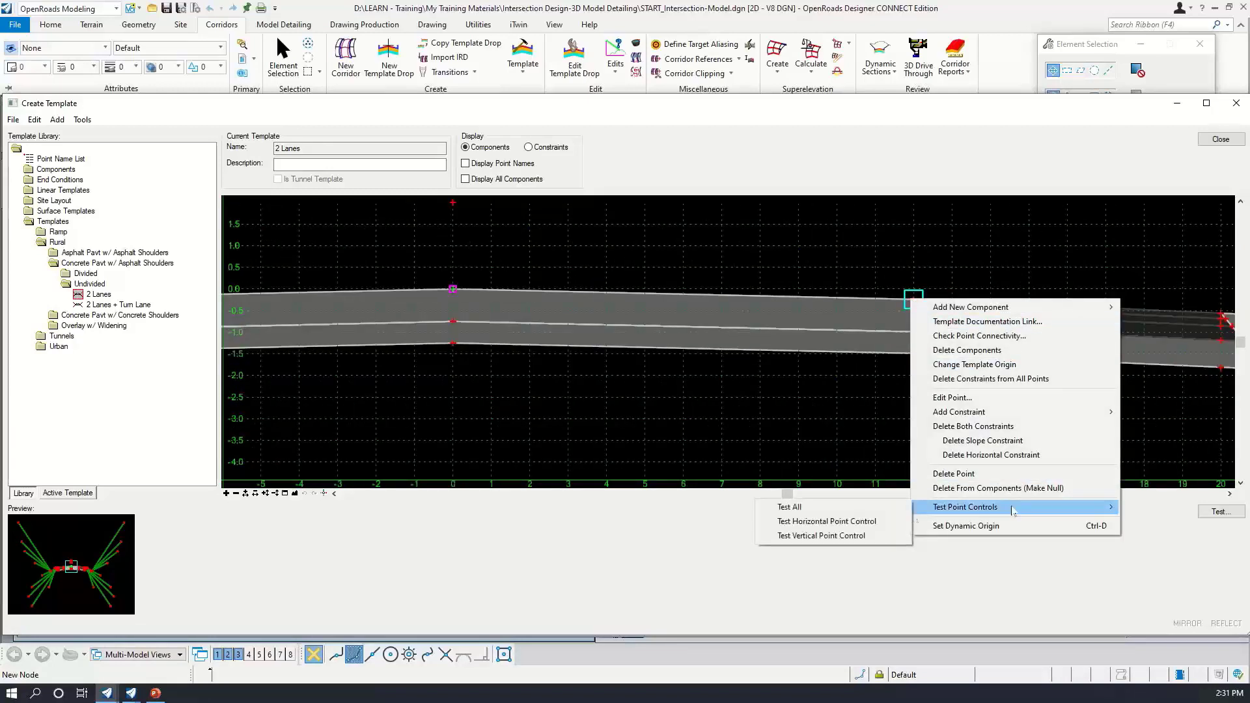
{"action": "left_click", "coordinate": [834, 522]}
{"action": "scroll", "coordinate": [944, 316], "scroll_direction": "down", "scroll_amount": 3}
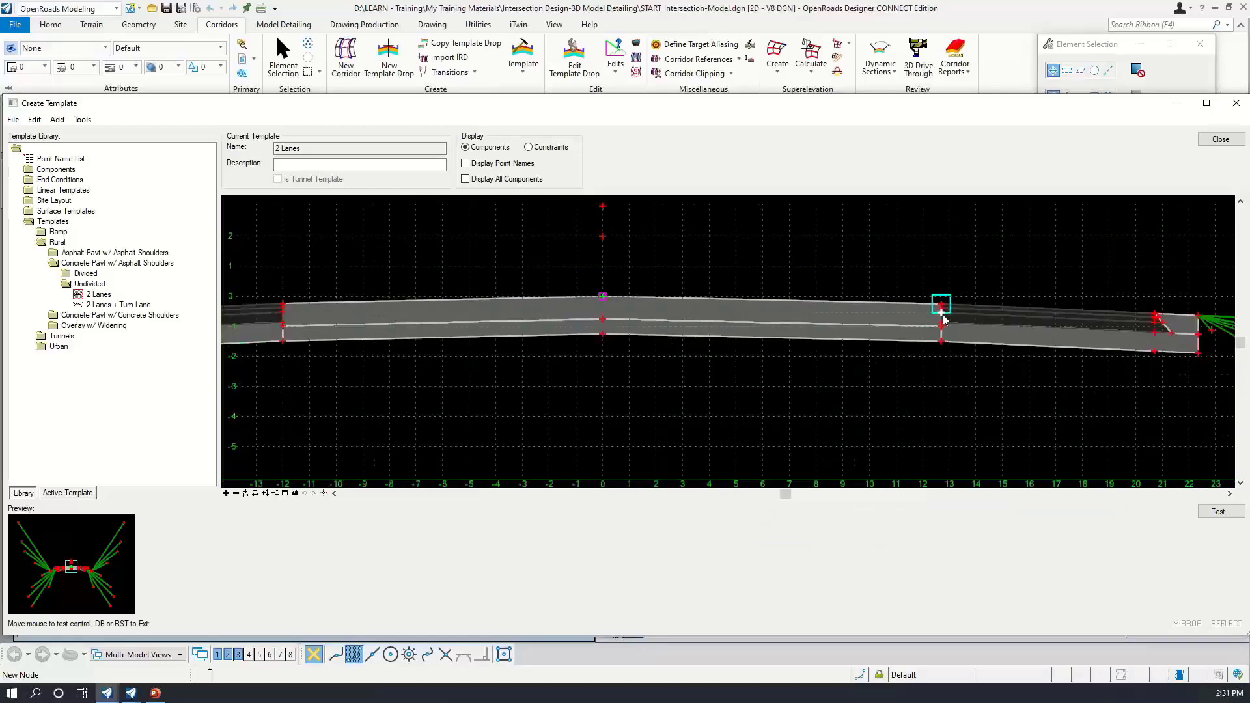
{"action": "scroll", "coordinate": [1005, 317], "scroll_direction": "down", "scroll_amount": 1}
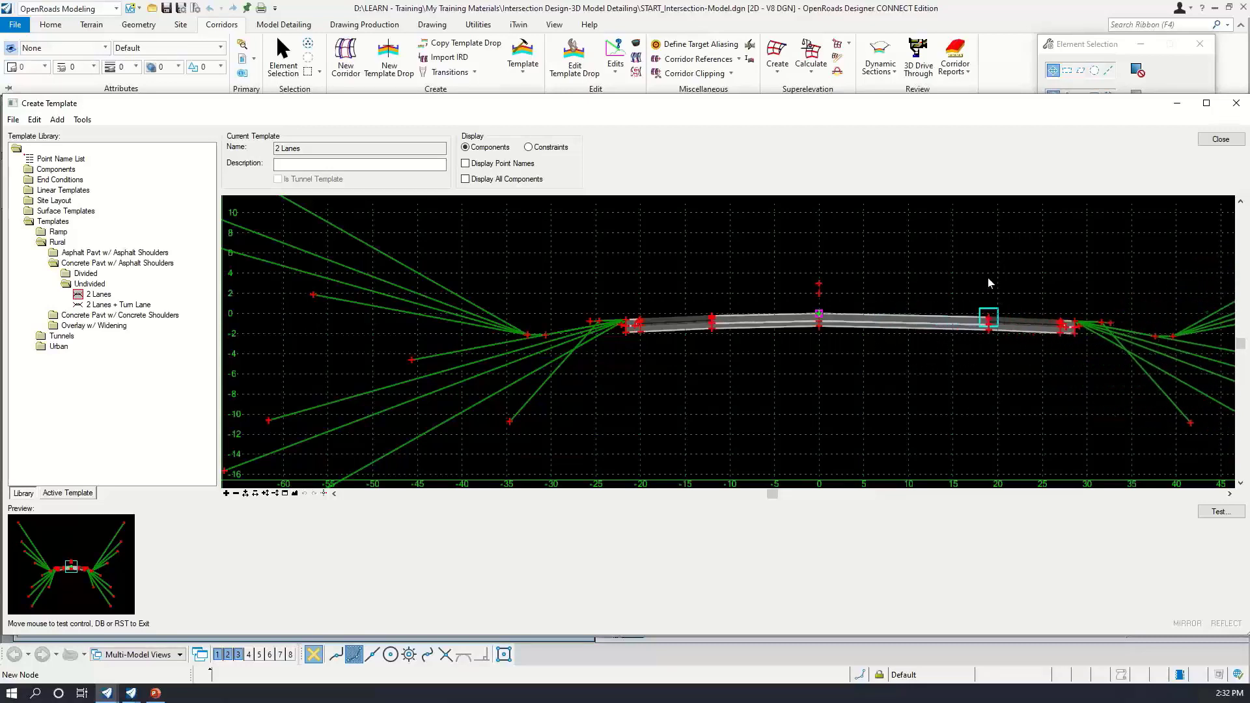
{"action": "scroll", "coordinate": [950, 361], "scroll_direction": "down", "scroll_amount": 1}
{"action": "middle_click_drag", "start_coordinate": [951, 360], "coordinate": [857, 363]}
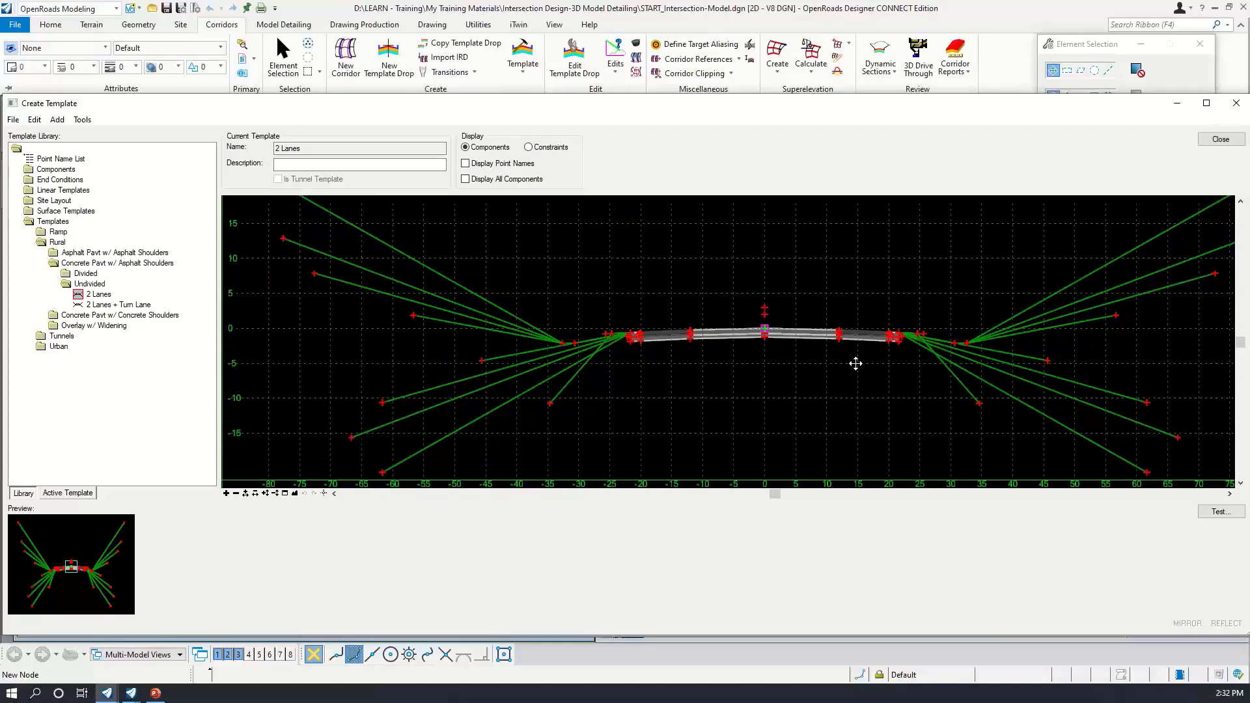
{"action": "scroll", "coordinate": [856, 363], "scroll_direction": "down", "scroll_amount": 1}
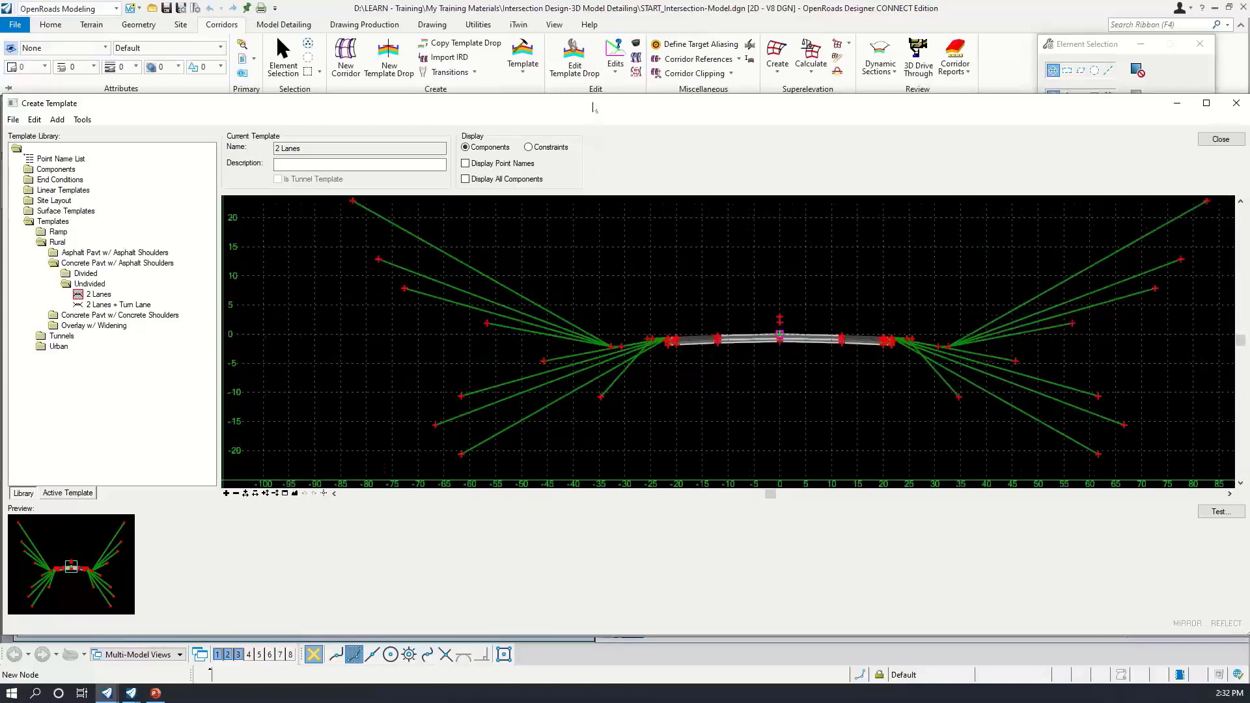
Open the template library Intersection Detailing.itl from the Intersection Design-3D Model Detailing folder in My Training Materials
{"action": "left_click", "coordinate": [13, 120]}
{"action": "mouse_move", "coordinate": [47, 140]}
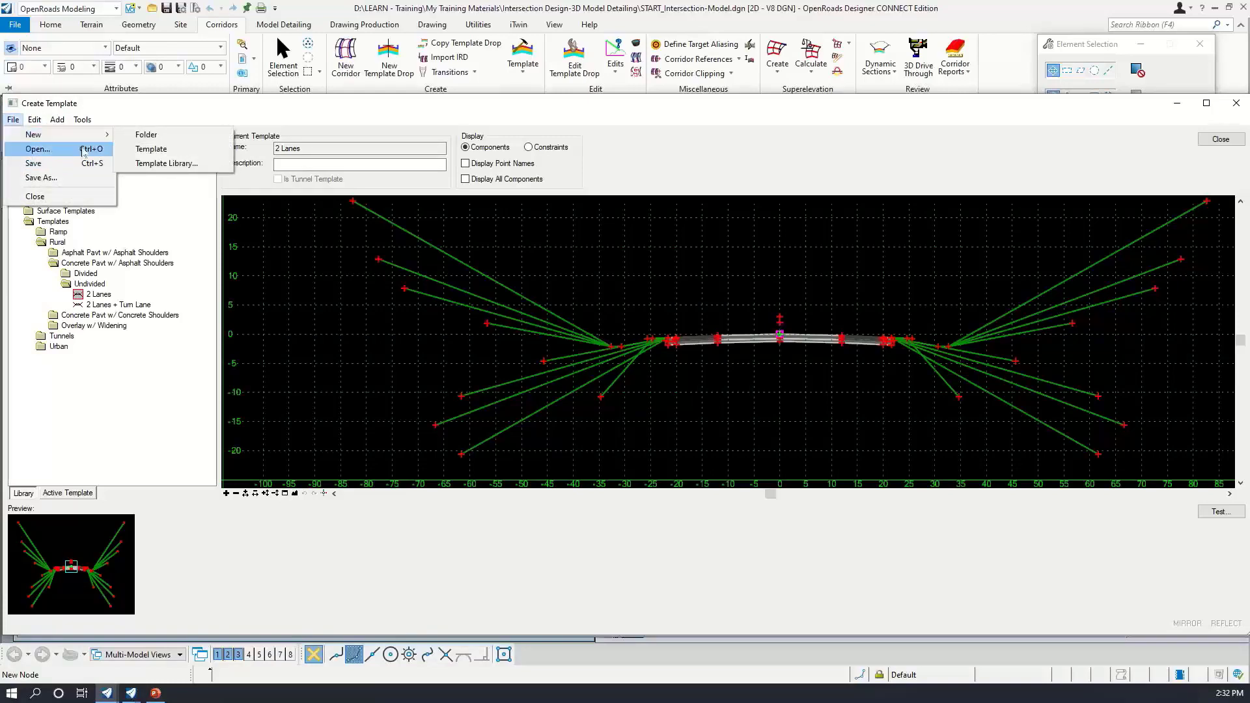
{"action": "left_click", "coordinate": [68, 149]}
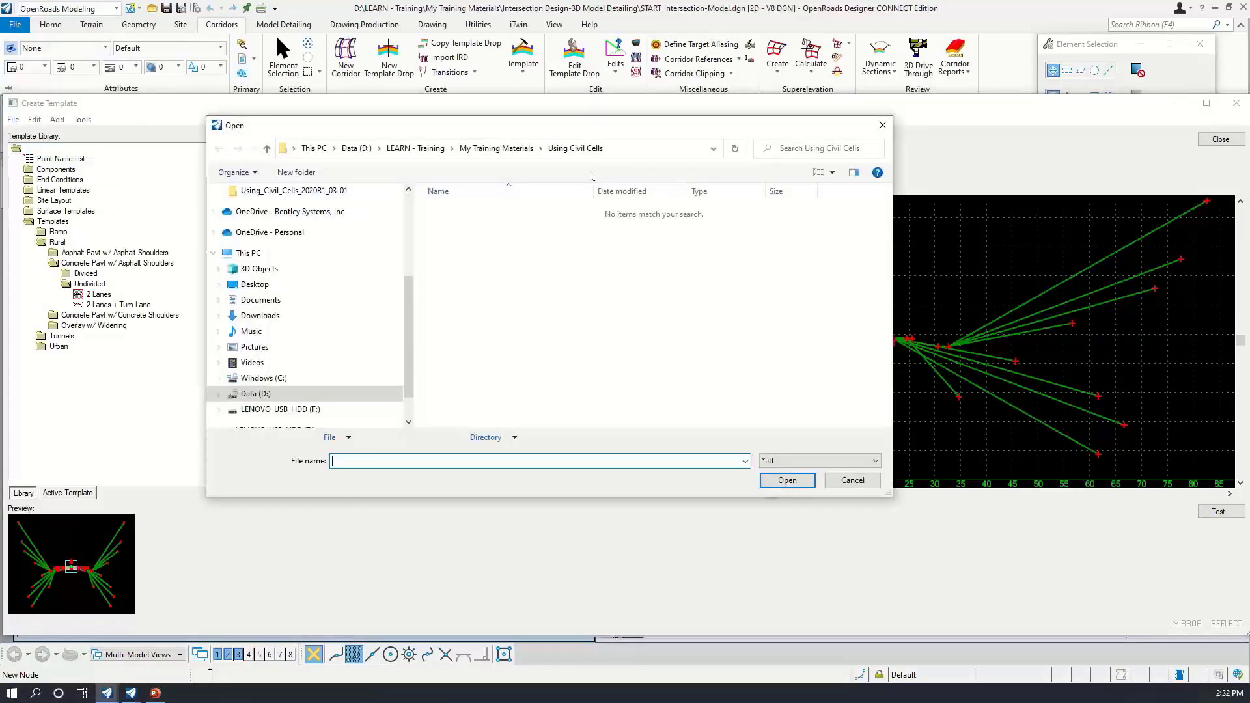
{"action": "scroll", "coordinate": [243, 237], "scroll_direction": "up", "scroll_amount": 3}
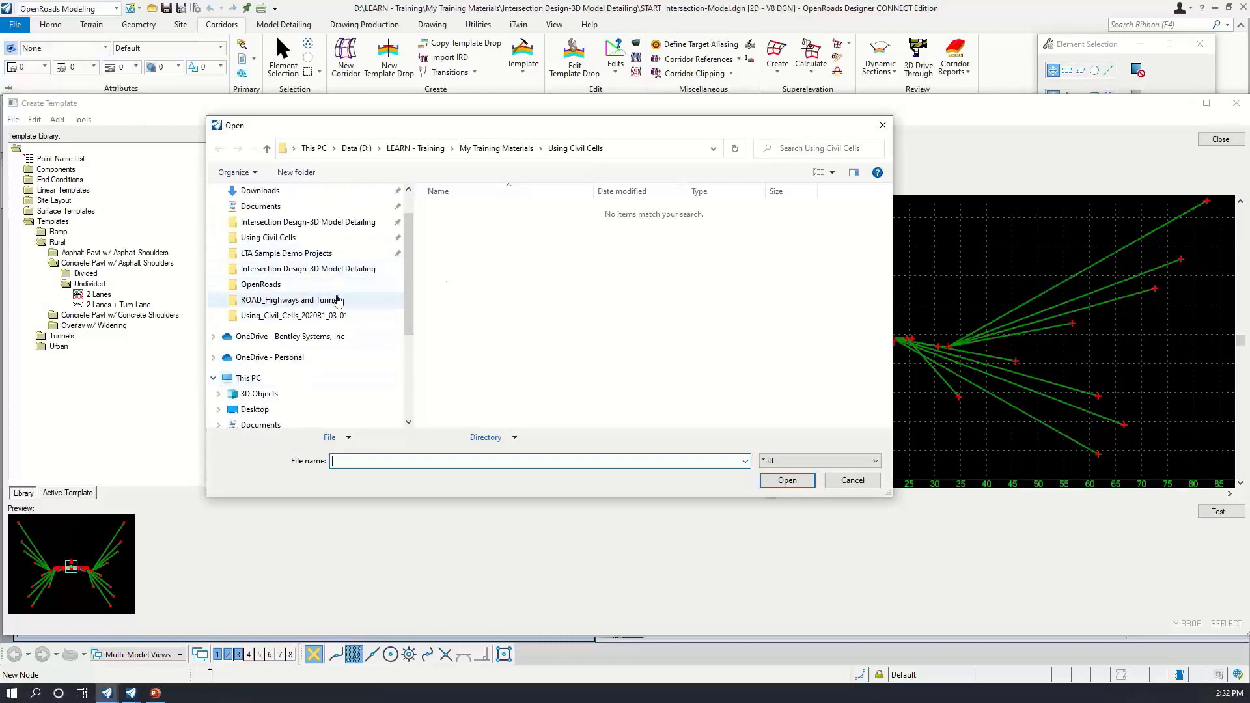
{"action": "left_click", "coordinate": [311, 269]}
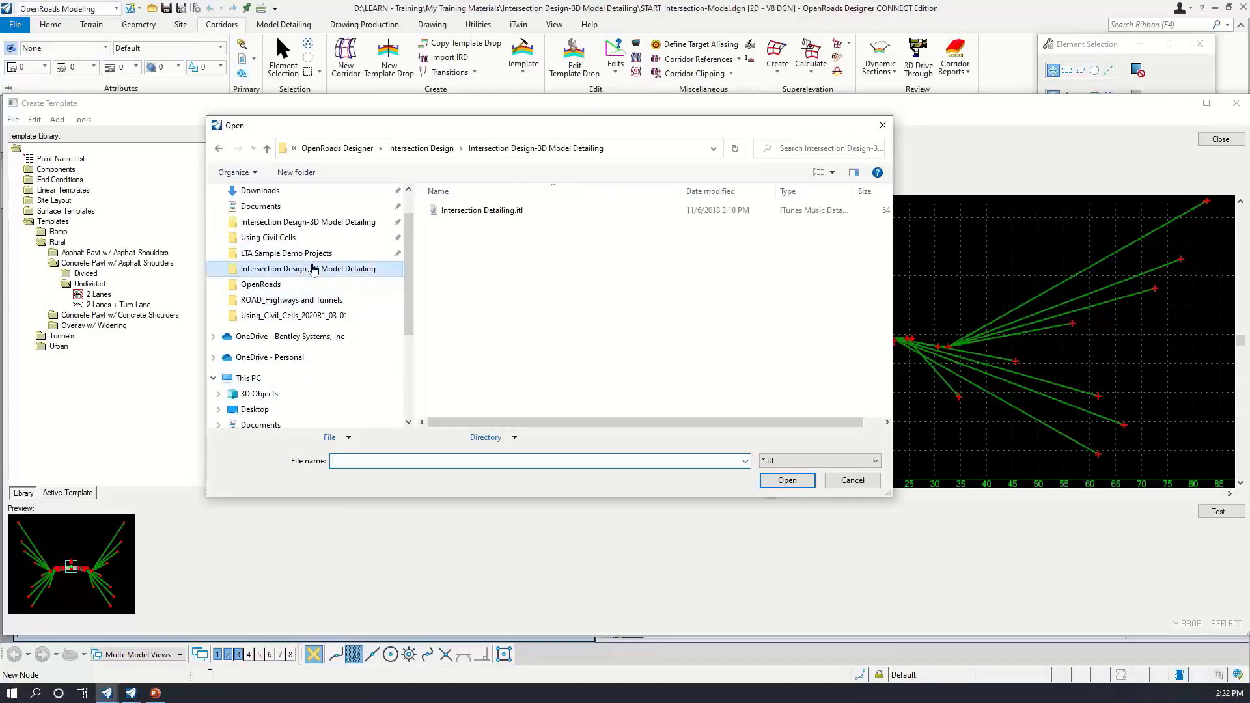
{"action": "left_click", "coordinate": [329, 222]}
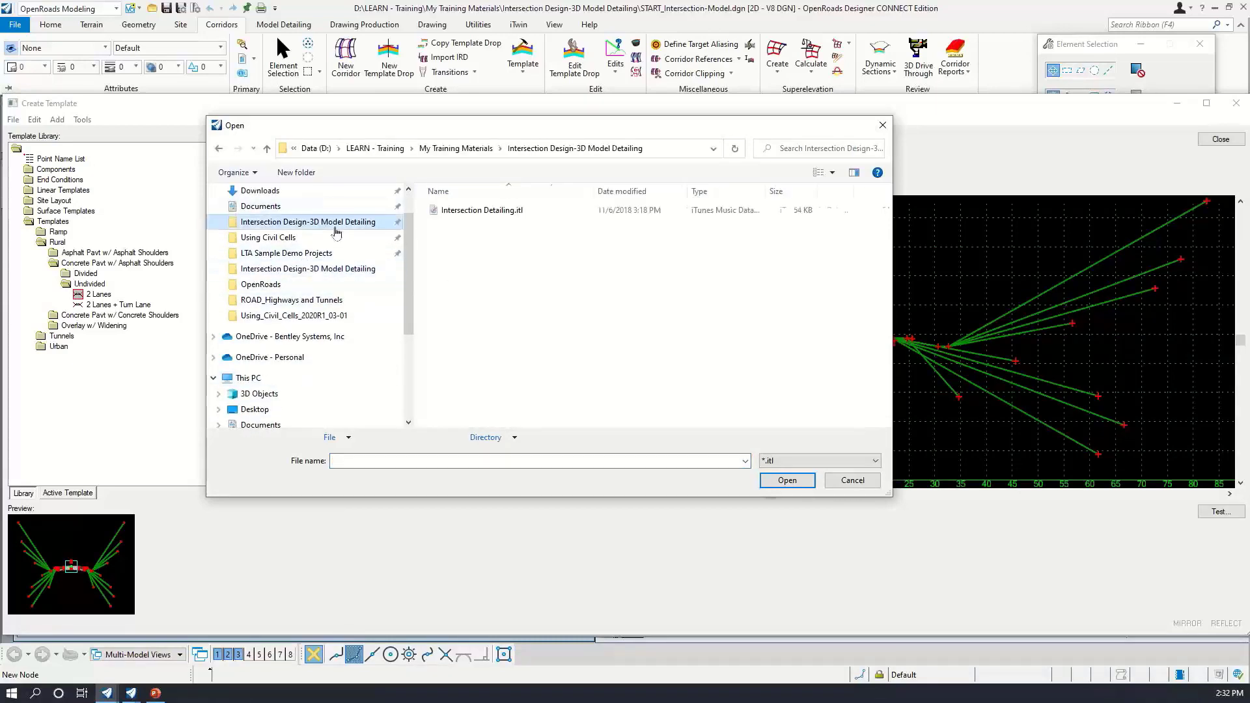
{"action": "left_click", "coordinate": [496, 213]}
{"action": "left_click", "coordinate": [789, 481]}
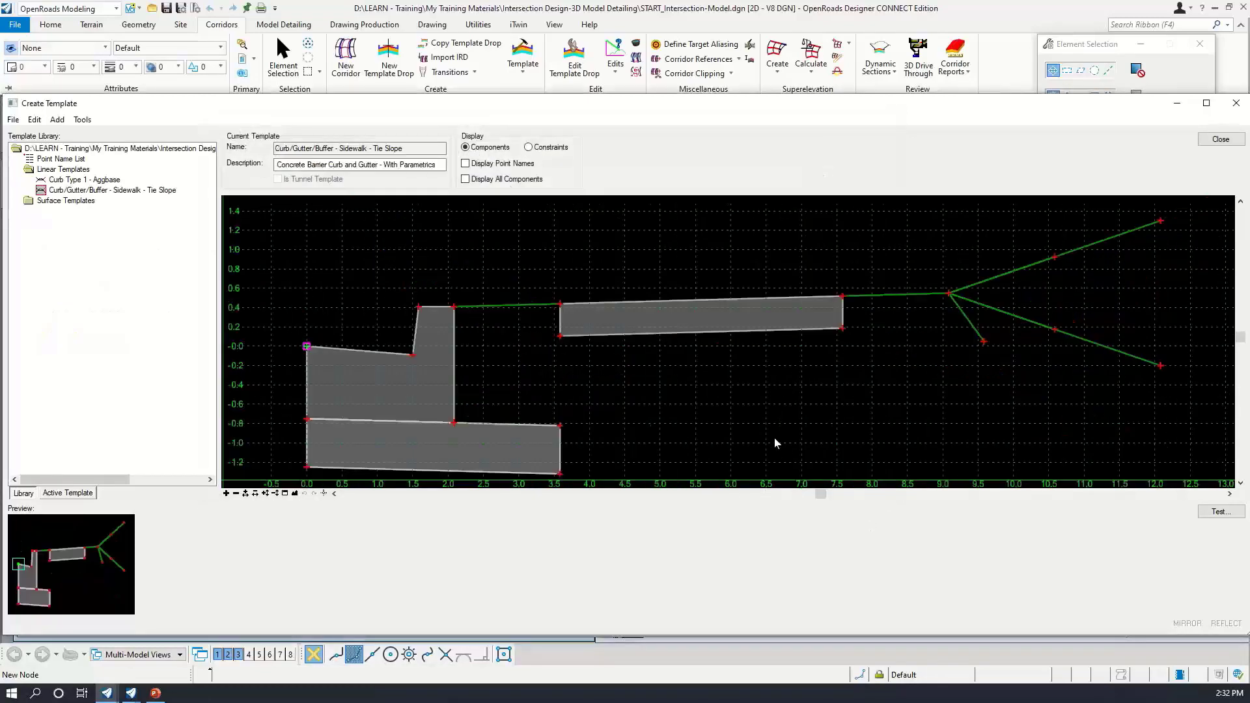
Examine the linear templates Curb Type 1 - Aggbase and Curb/Gutter/Buffer - Sidewalk - Tie Slope, including their origin points and components
{"action": "scroll", "coordinate": [692, 353], "scroll_direction": "down", "scroll_amount": 1}
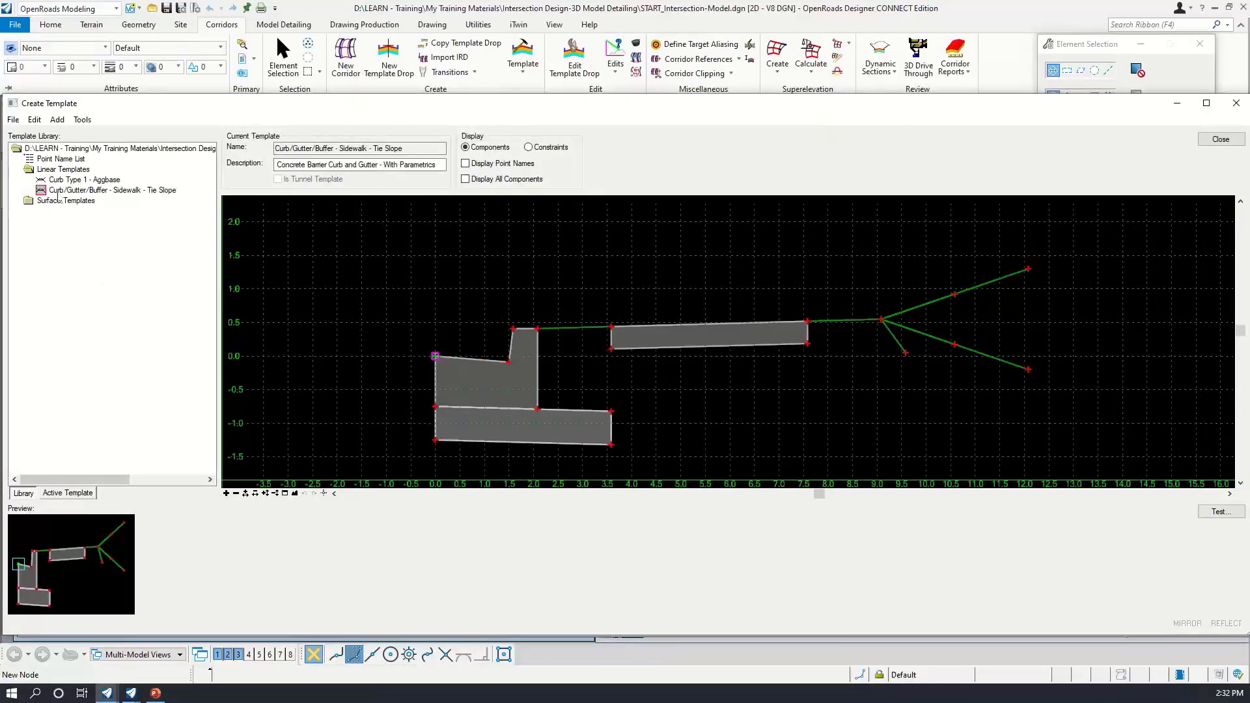
{"action": "left_click", "coordinate": [77, 181]}
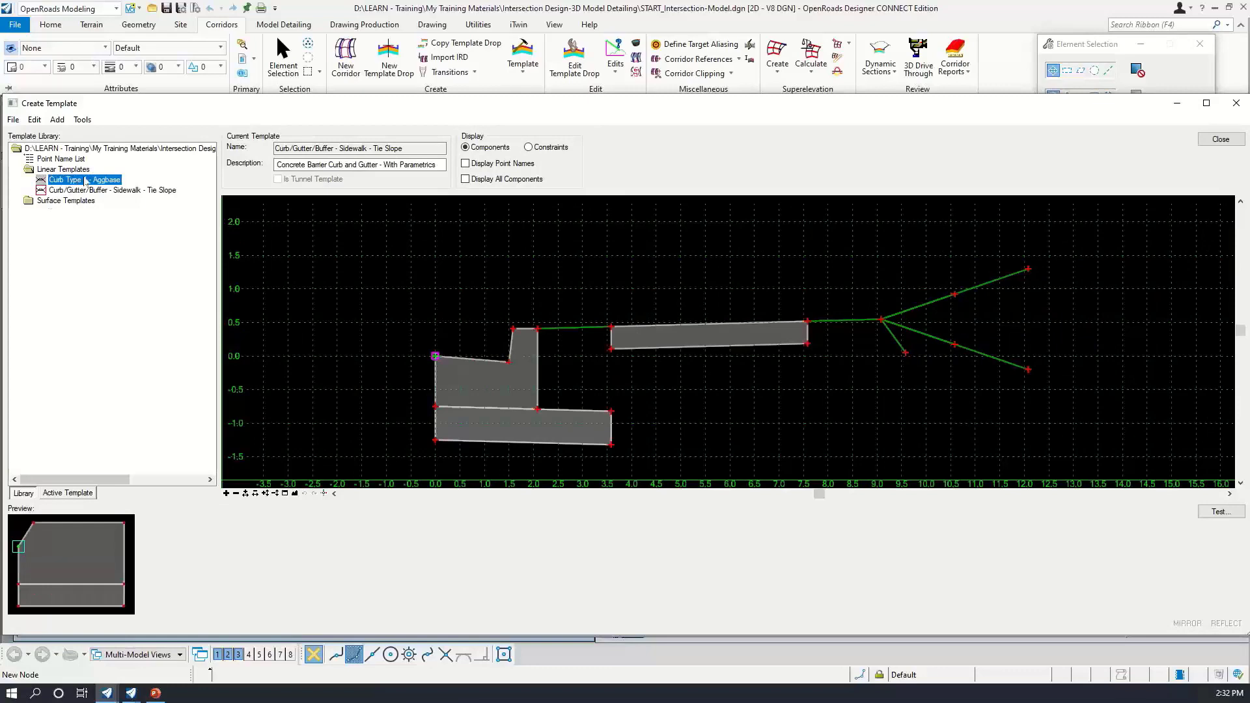
{"action": "left_click", "coordinate": [85, 170]}
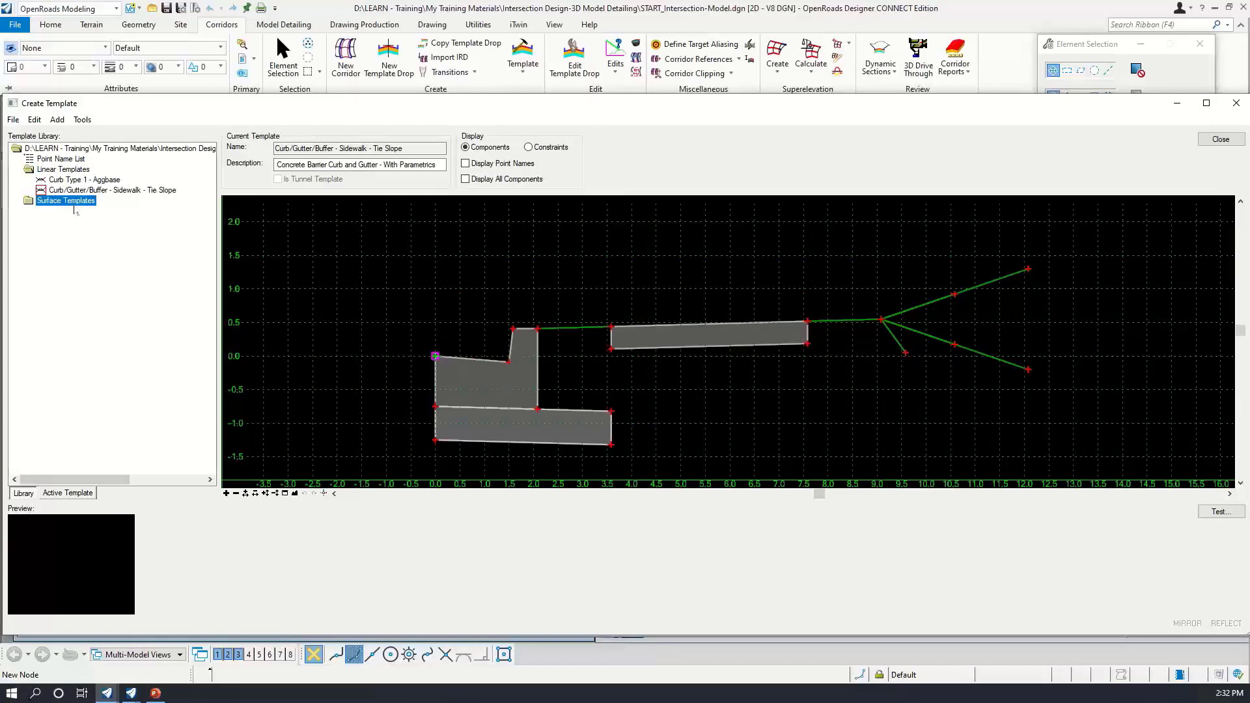
{"action": "double_click", "coordinate": [97, 182]}
{"action": "scroll", "coordinate": [717, 389], "scroll_direction": "down", "scroll_amount": 2}
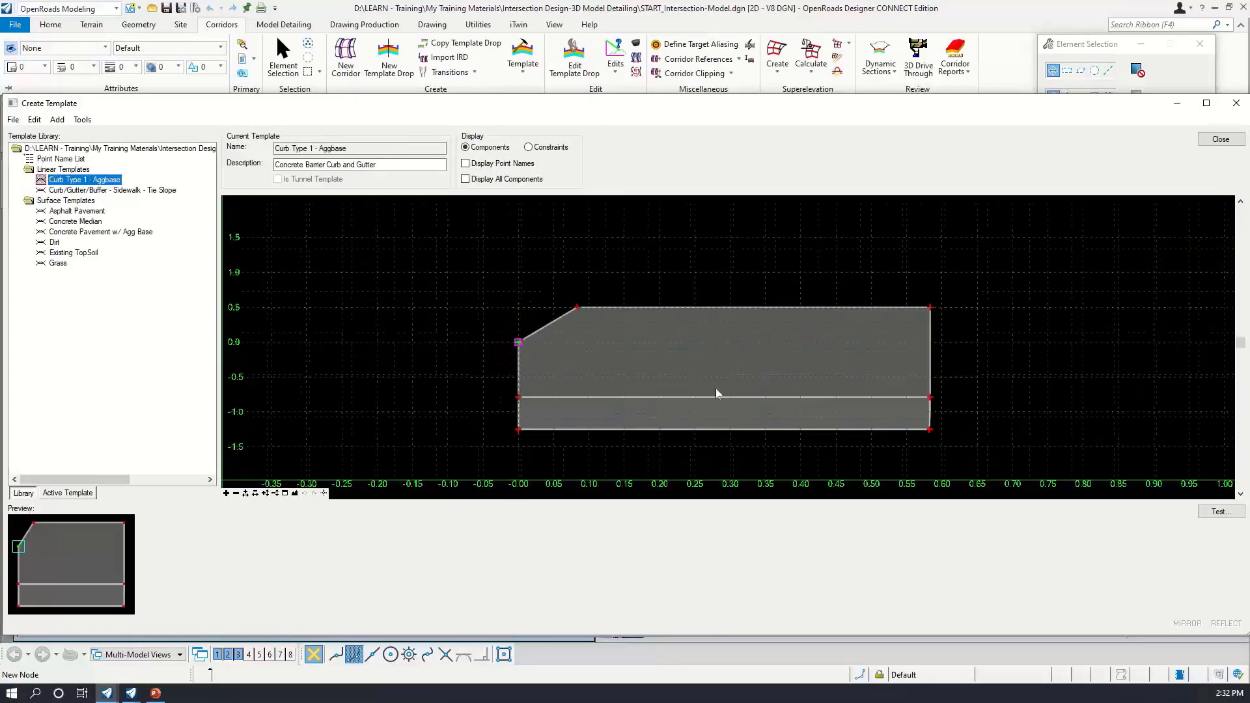
{"action": "scroll", "coordinate": [716, 388], "scroll_direction": "up", "scroll_amount": 1}
{"action": "scroll", "coordinate": [716, 388], "scroll_direction": "down", "scroll_amount": 1}
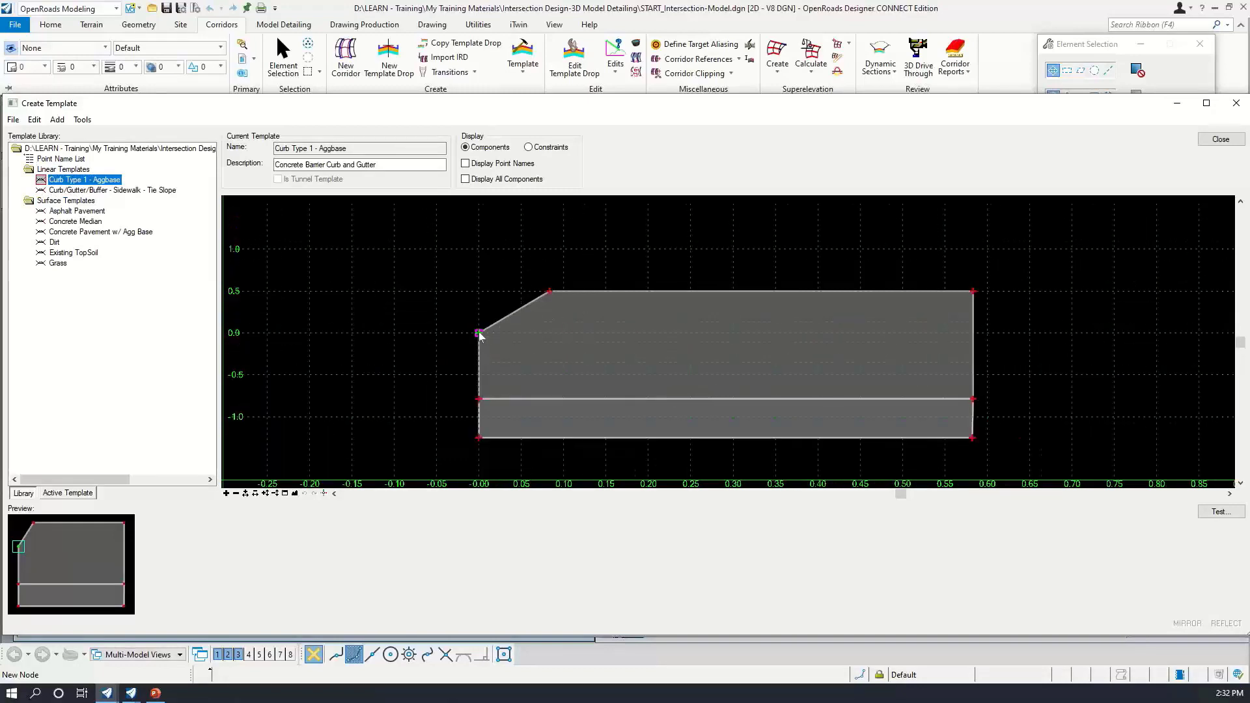
{"action": "mouse_move", "coordinate": [480, 336]}
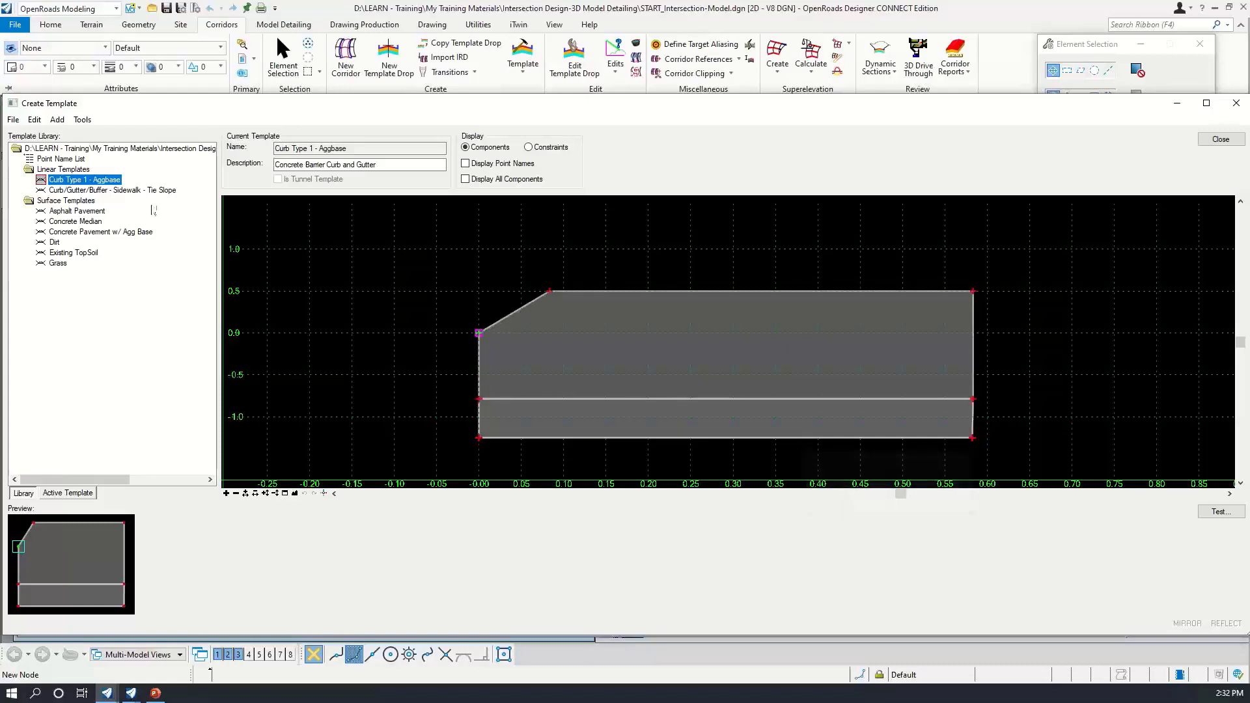
{"action": "left_click", "coordinate": [151, 190]}
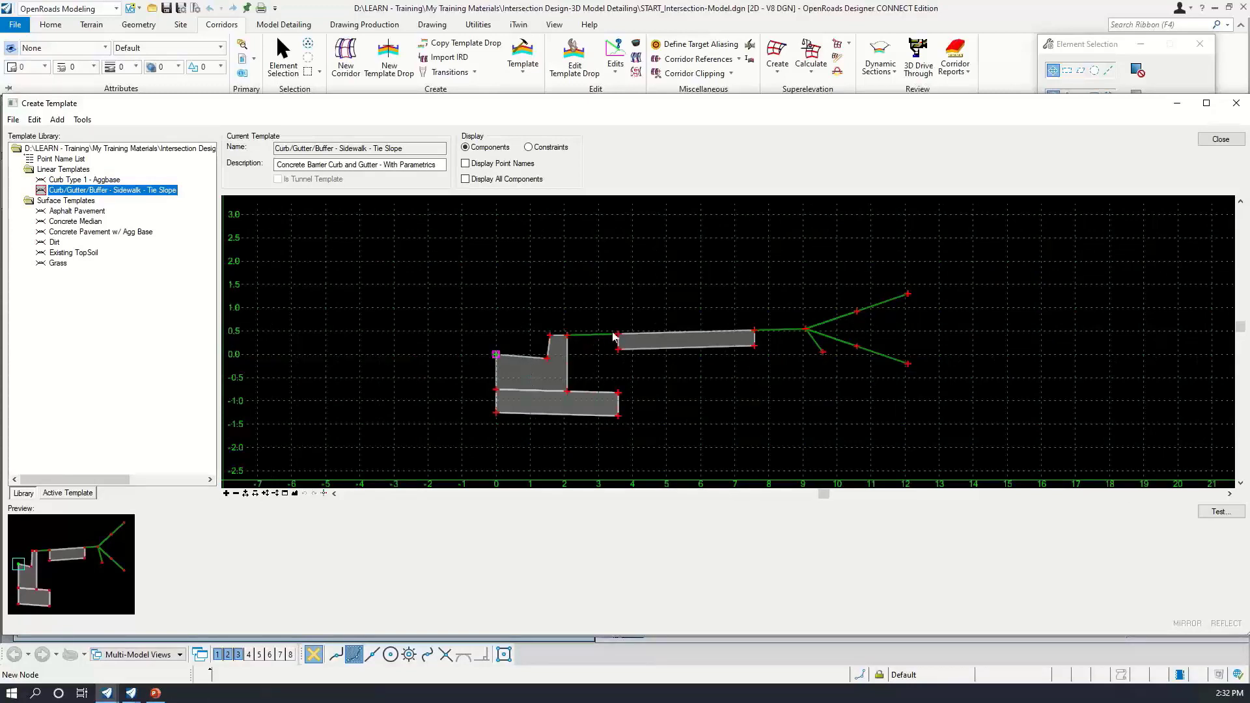
{"action": "scroll", "coordinate": [840, 336], "scroll_direction": "up", "scroll_amount": 1}
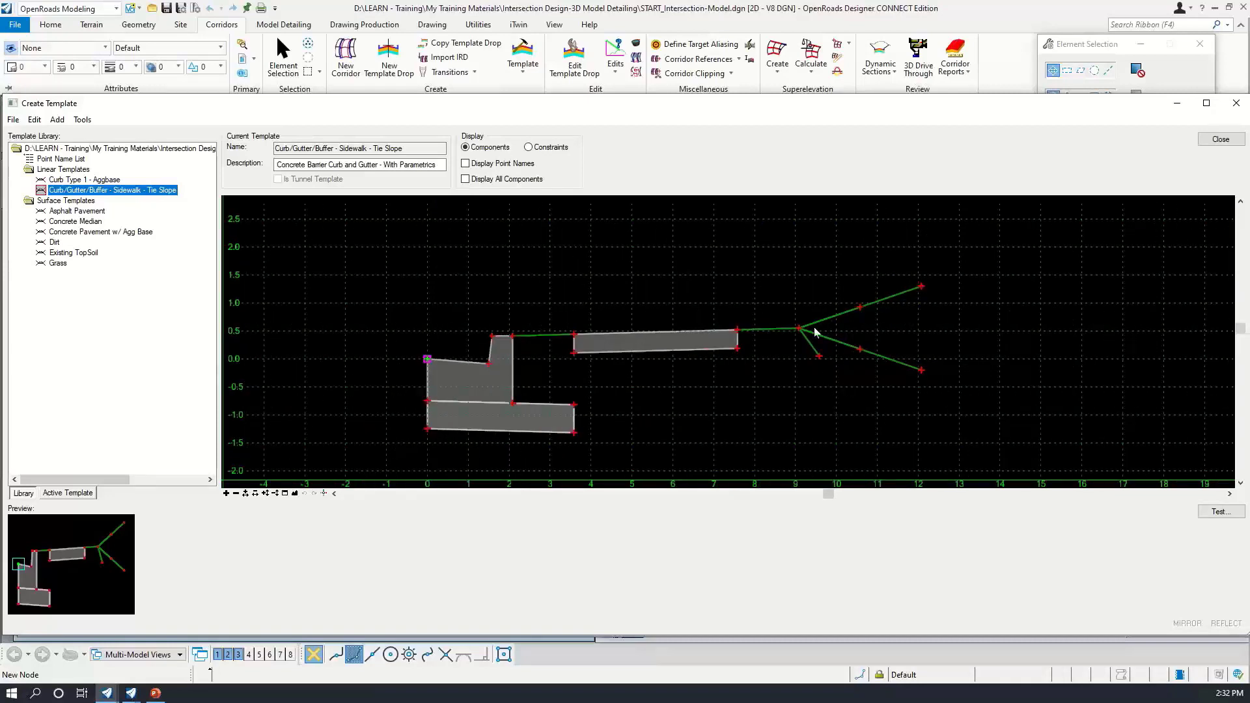
Review the surface templates, examine the layers of the Concrete Median template, and close the template editor
{"action": "left_click", "coordinate": [72, 200]}
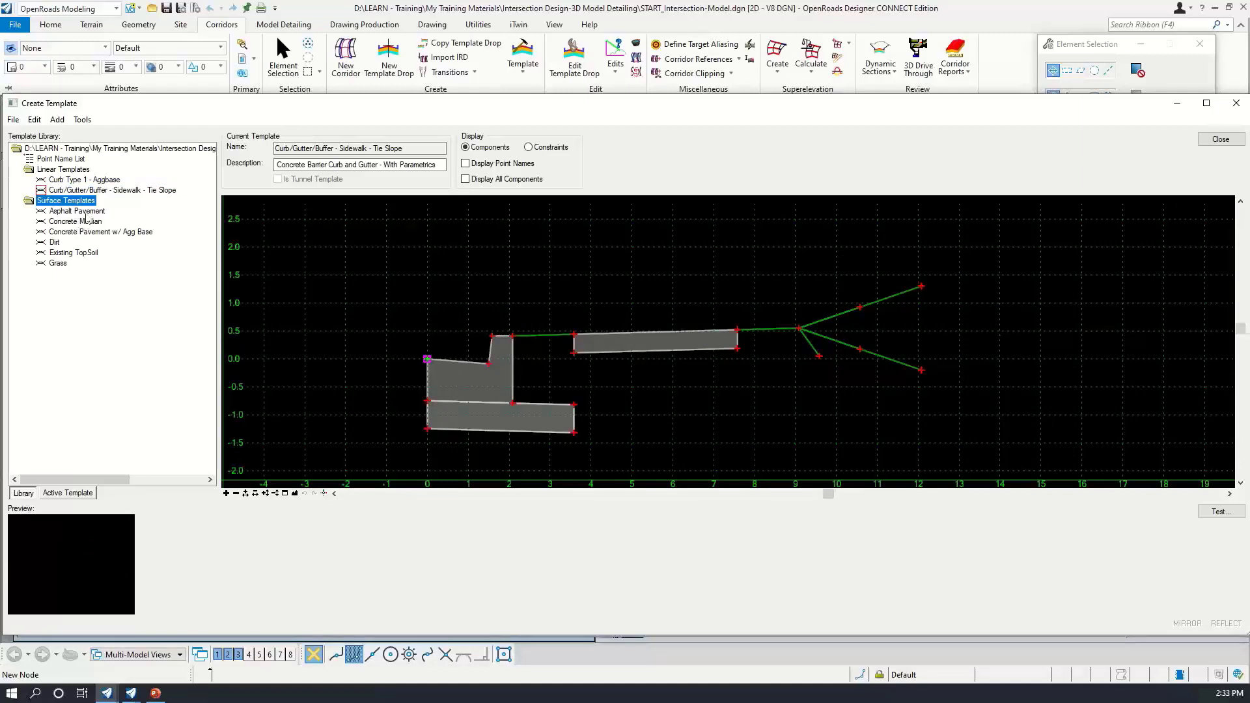
{"action": "left_click", "coordinate": [79, 211]}
{"action": "left_click", "coordinate": [74, 222]}
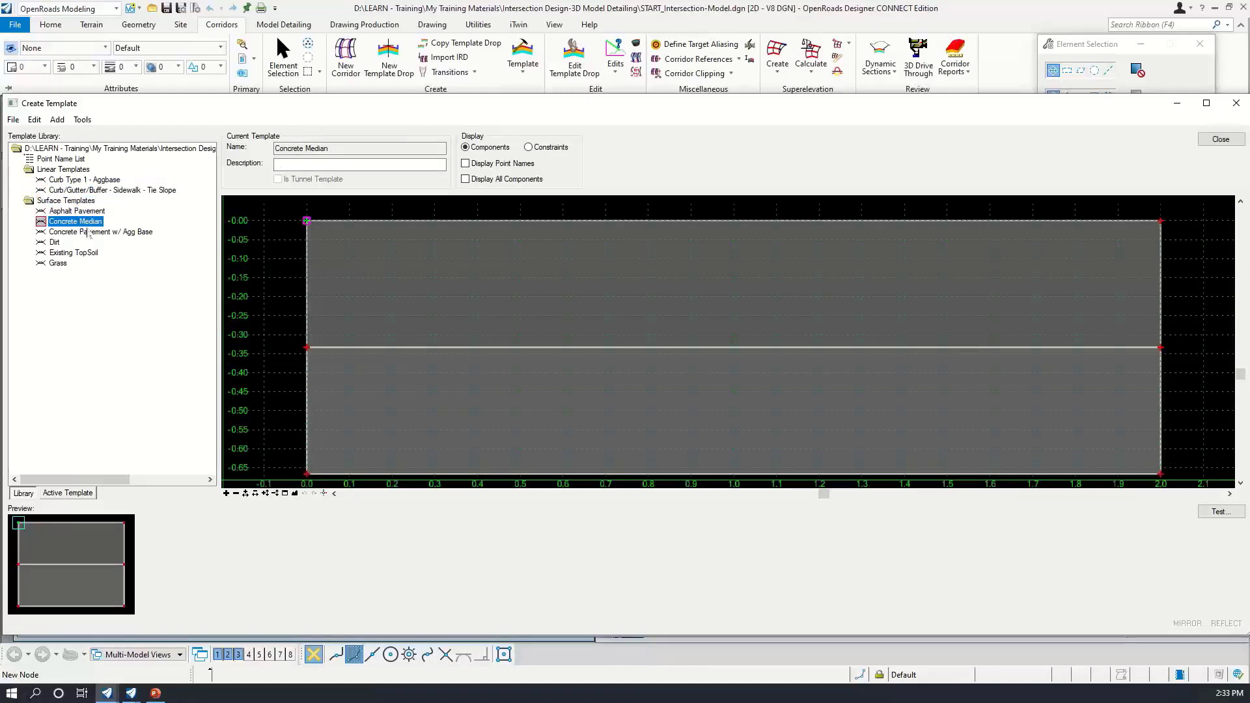
{"action": "scroll", "coordinate": [509, 287], "scroll_direction": "down", "scroll_amount": 3}
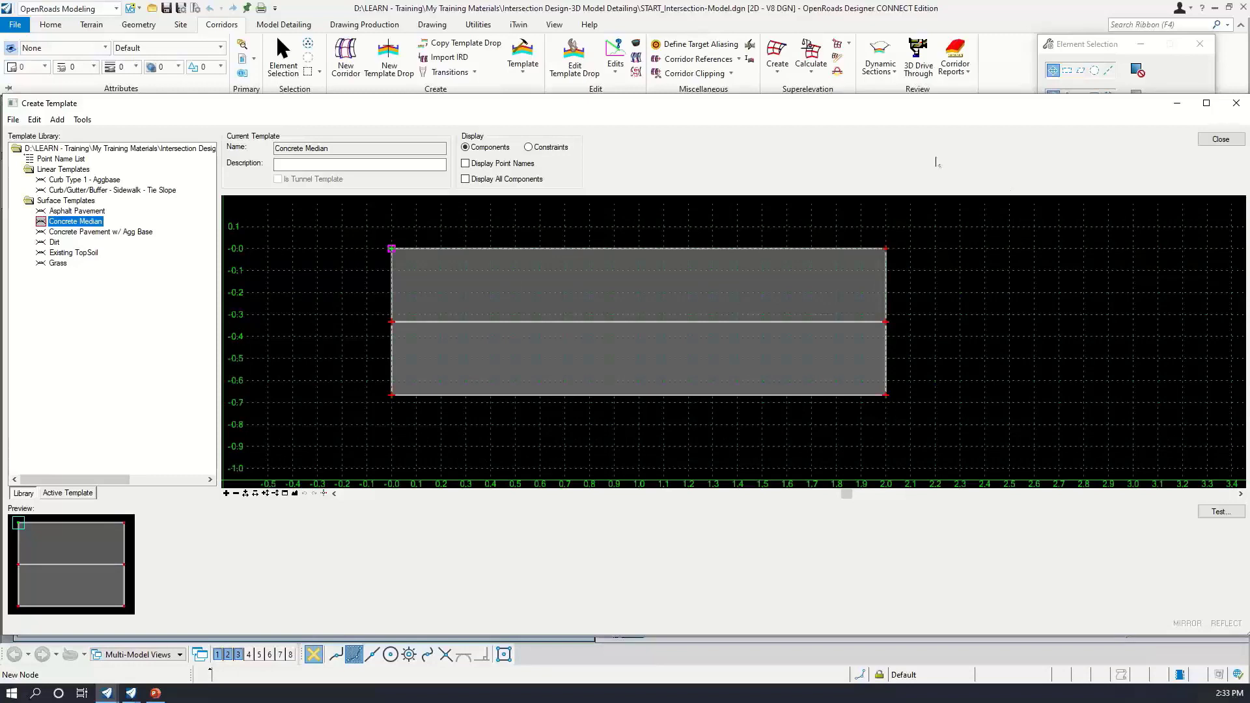
{"action": "left_click_drag", "start_coordinate": [976, 108], "coordinate": [971, 110]}
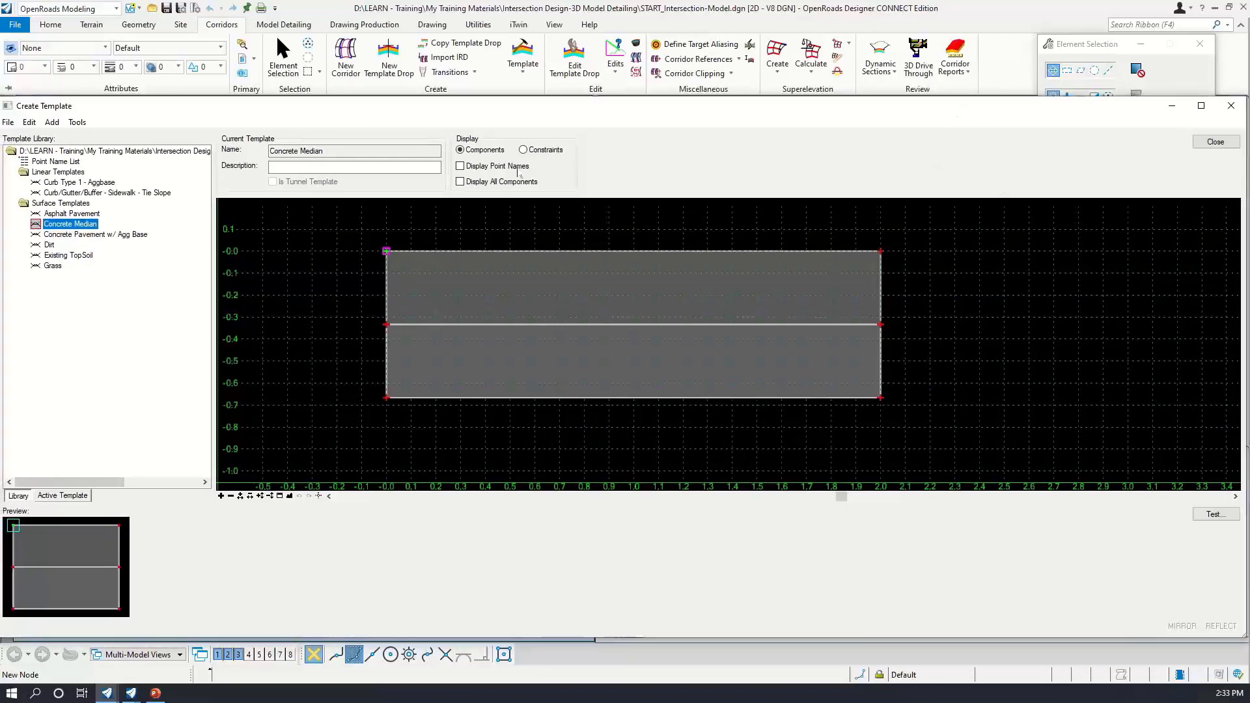
{"action": "left_click", "coordinate": [1216, 142]}
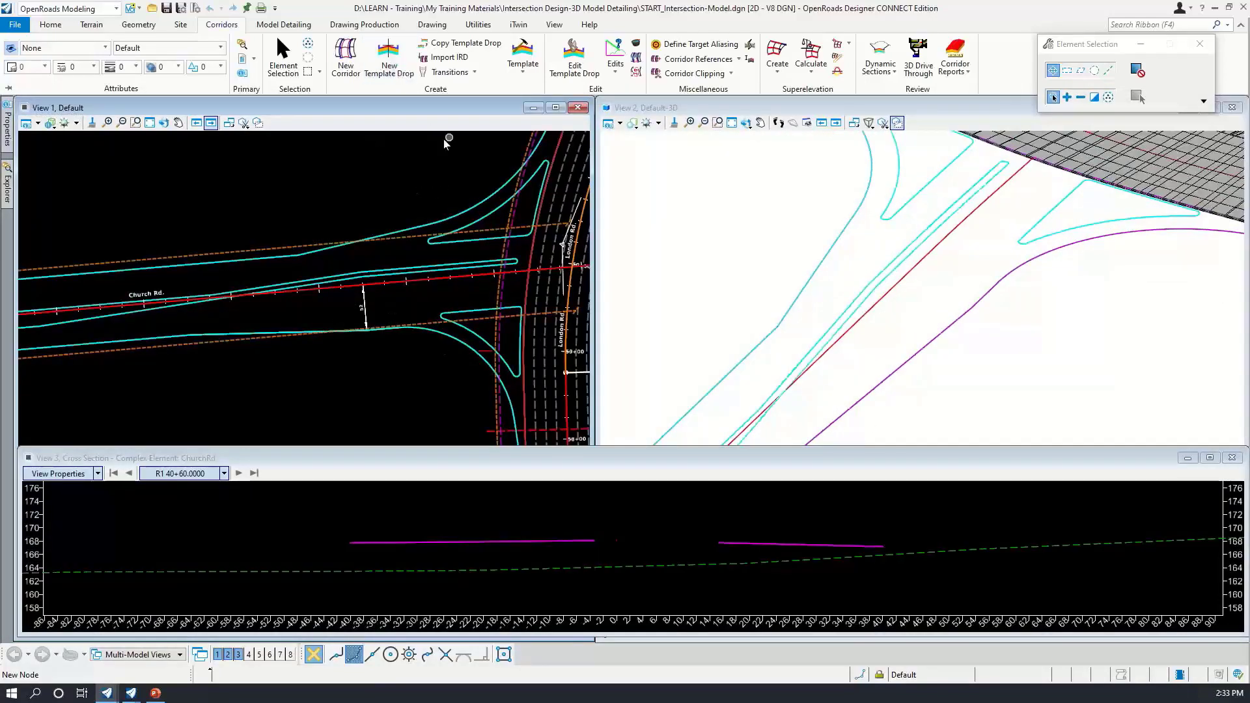
Start Apply Linear Template and select the Church Rd median edge-of-pavement outline as the element to receive the template
{"action": "scroll", "coordinate": [433, 180], "scroll_direction": "up", "scroll_amount": 2}
{"action": "middle_click_drag", "start_coordinate": [414, 296], "coordinate": [450, 213]}
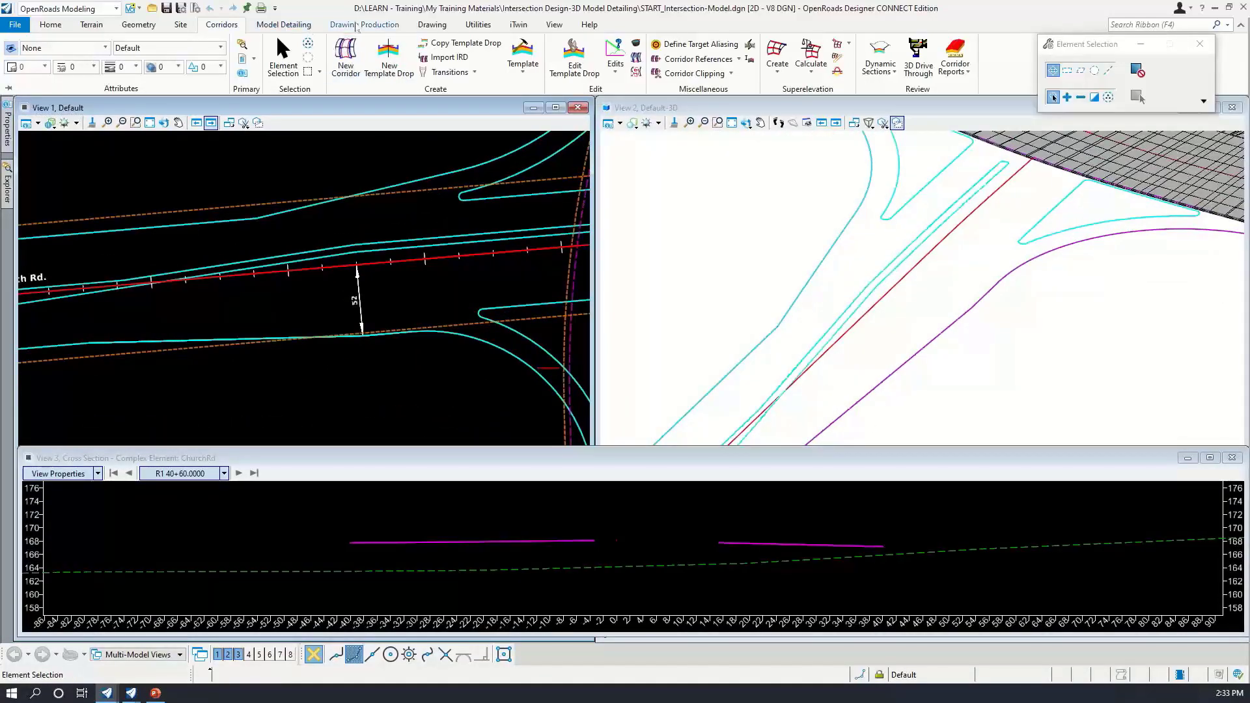
{"action": "left_click", "coordinate": [298, 29]}
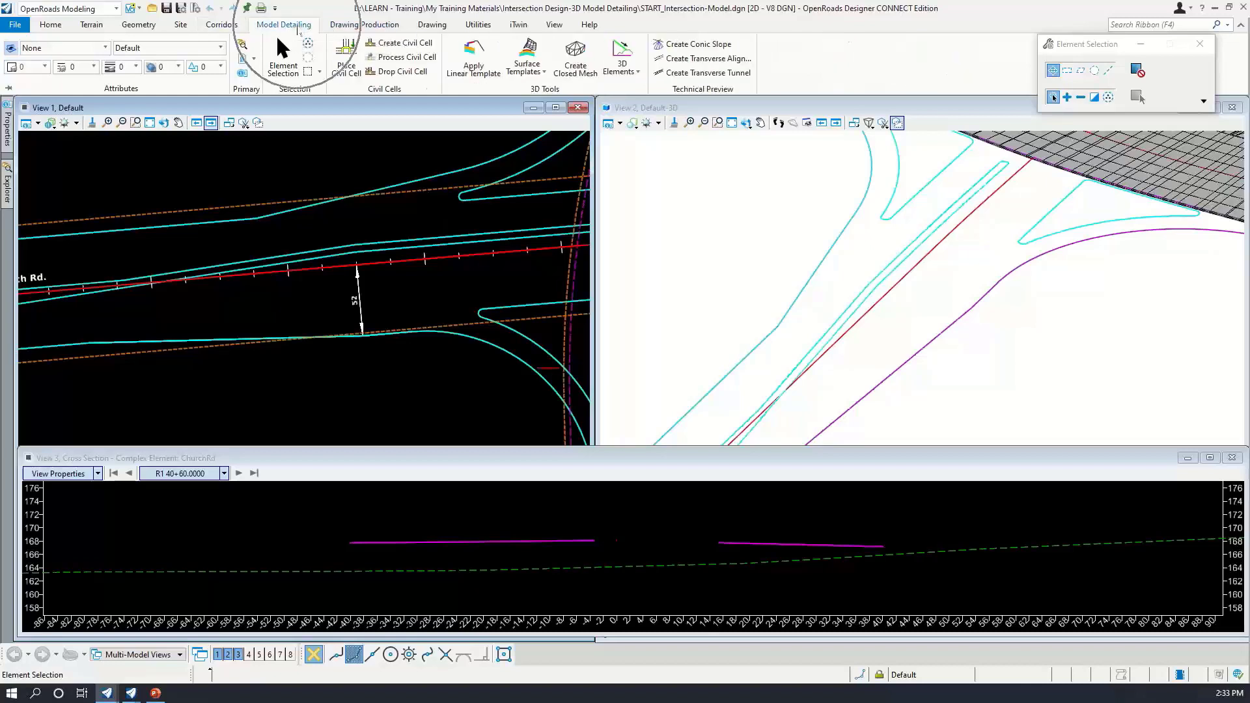
{"action": "left_click", "coordinate": [462, 73]}
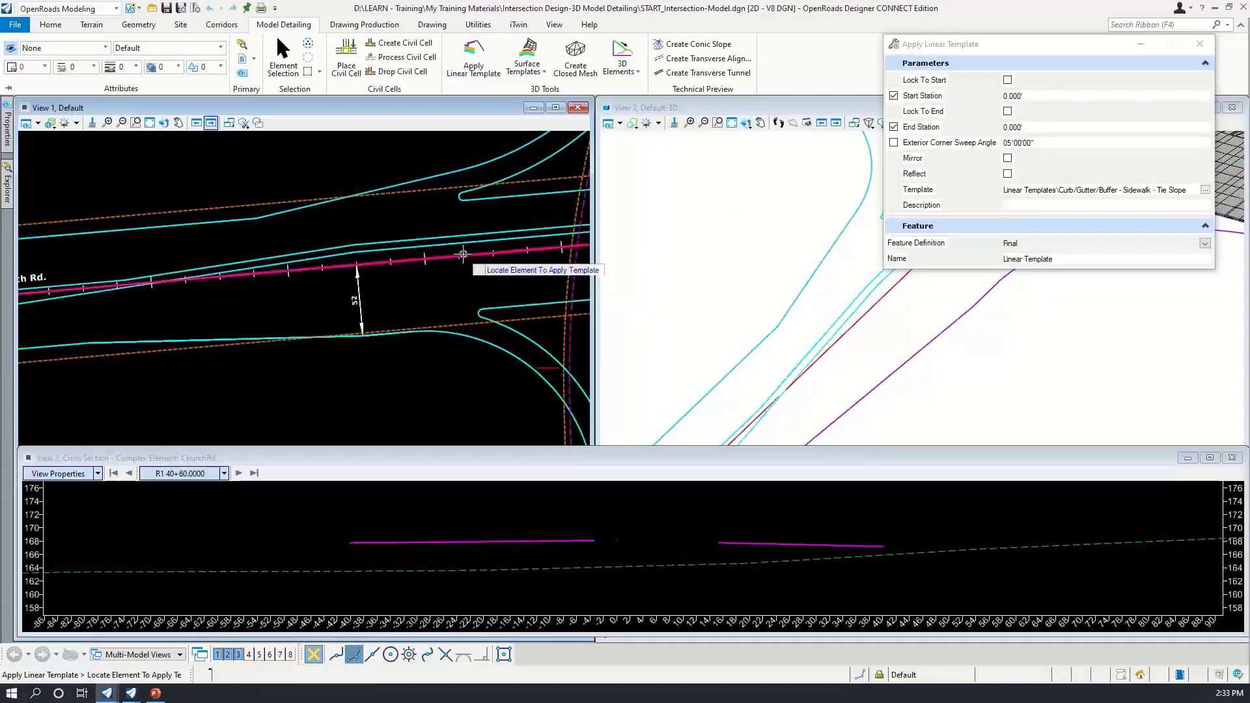
{"action": "scroll", "coordinate": [462, 254], "scroll_direction": "up", "scroll_amount": 3}
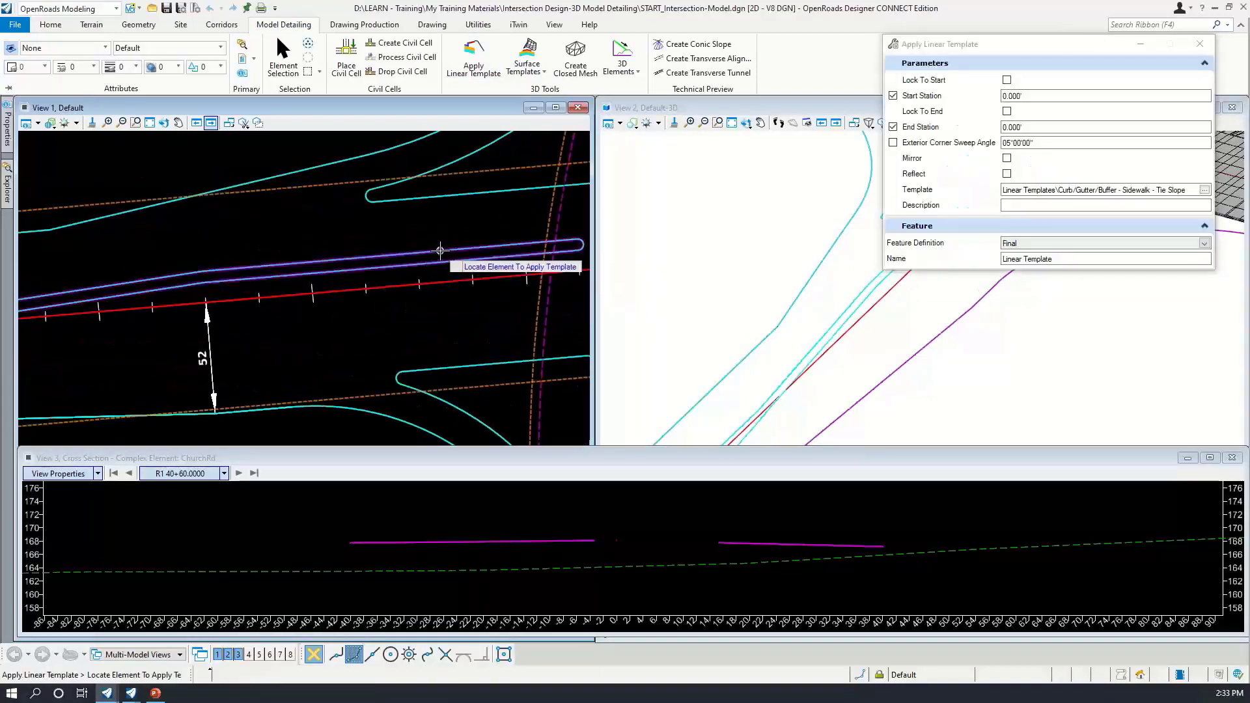
{"action": "scroll", "coordinate": [441, 250], "scroll_direction": "up", "scroll_amount": 2}
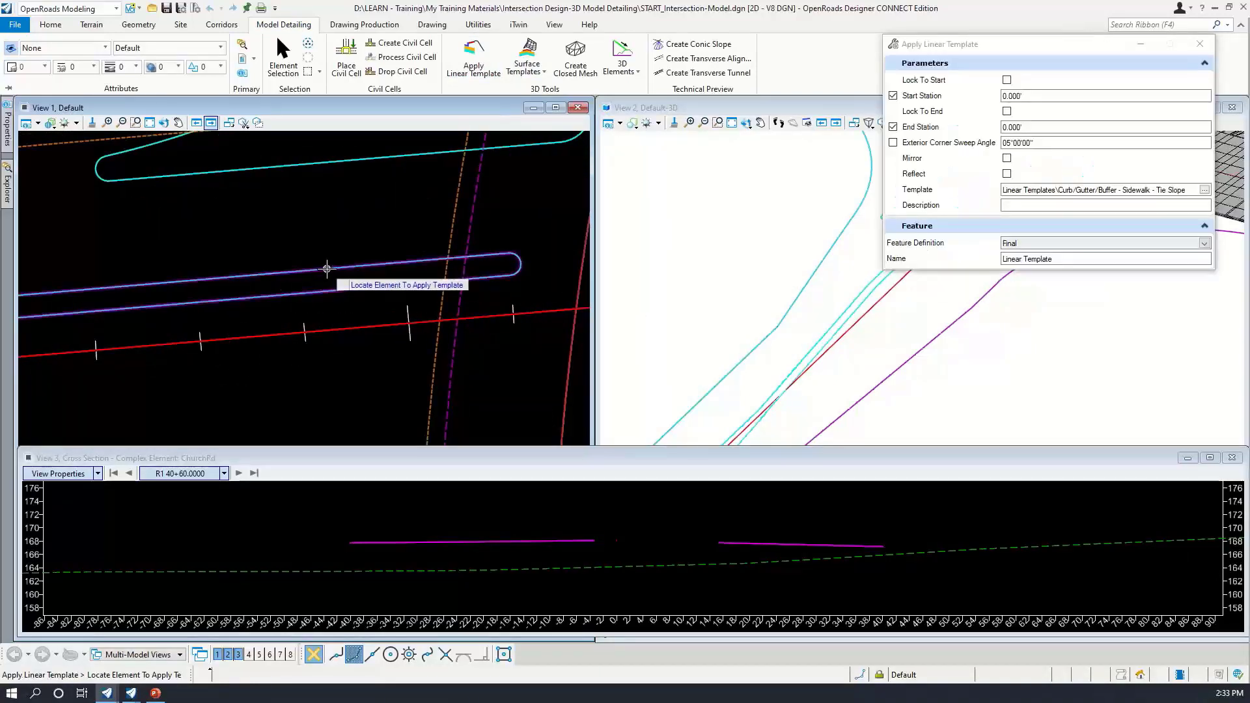
{"action": "scroll", "coordinate": [327, 268], "scroll_direction": "down", "scroll_amount": 3}
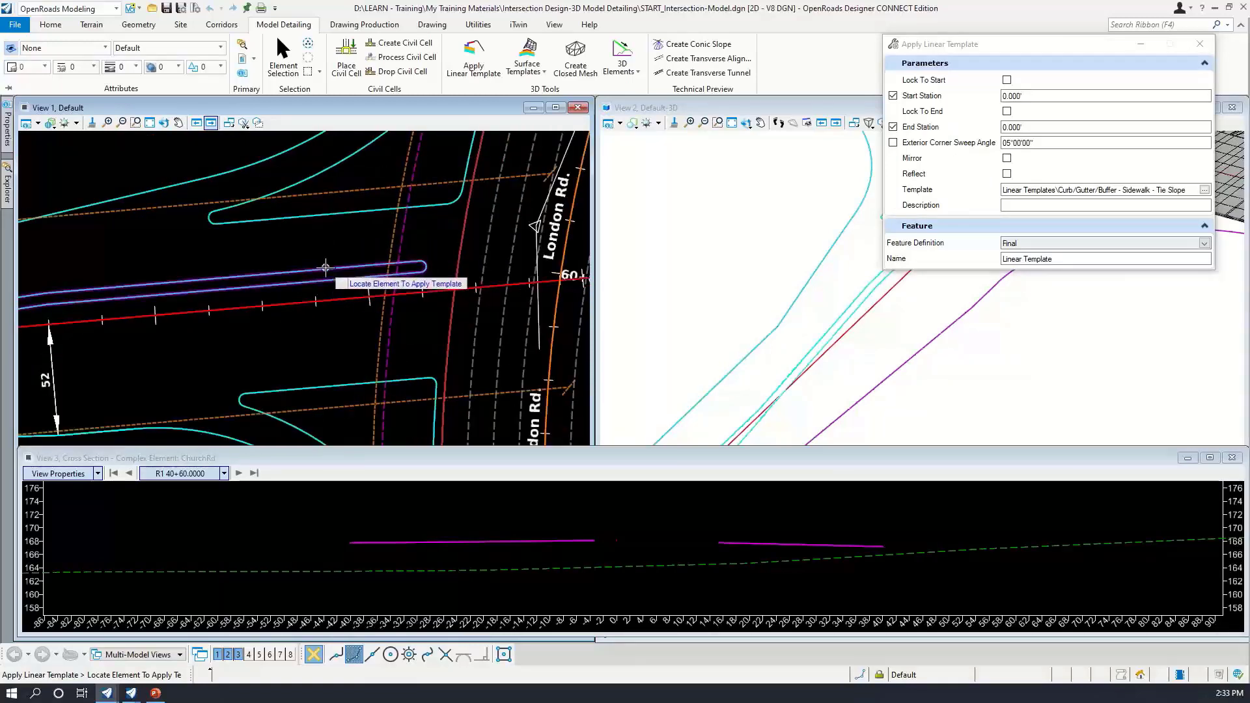
{"action": "left_click", "coordinate": [326, 268]}
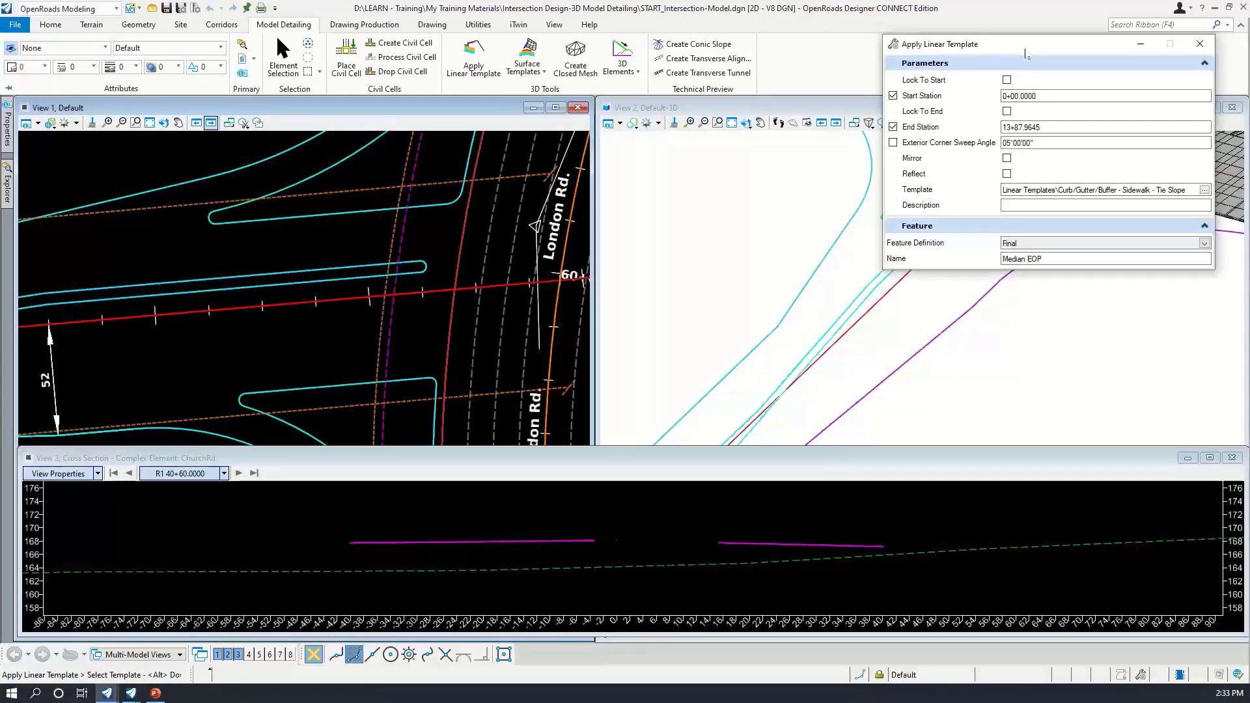
Choose the linear template Curb Type 1 - Aggbase for the median edge of pavement
{"action": "left_click_drag", "start_coordinate": [1025, 53], "coordinate": [861, 68]}
{"action": "left_click", "coordinate": [1040, 205]}
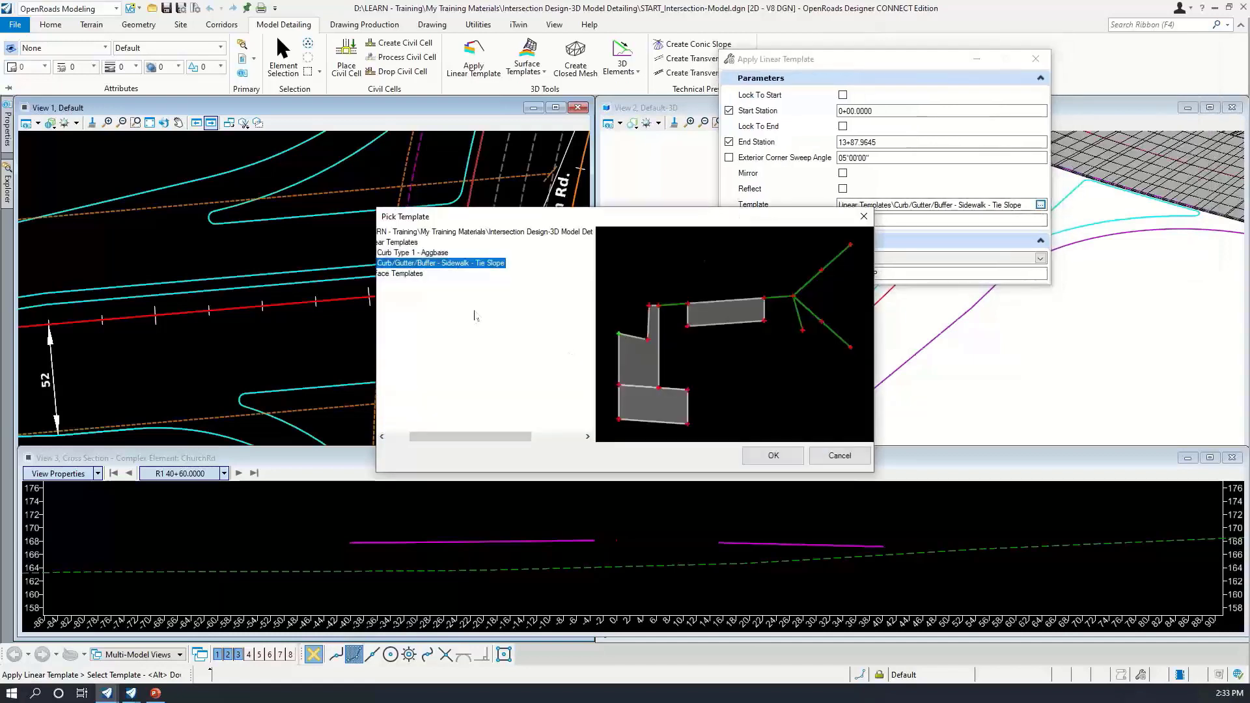
{"action": "left_click", "coordinate": [442, 254]}
{"action": "left_click_drag", "start_coordinate": [476, 437], "coordinate": [454, 439]}
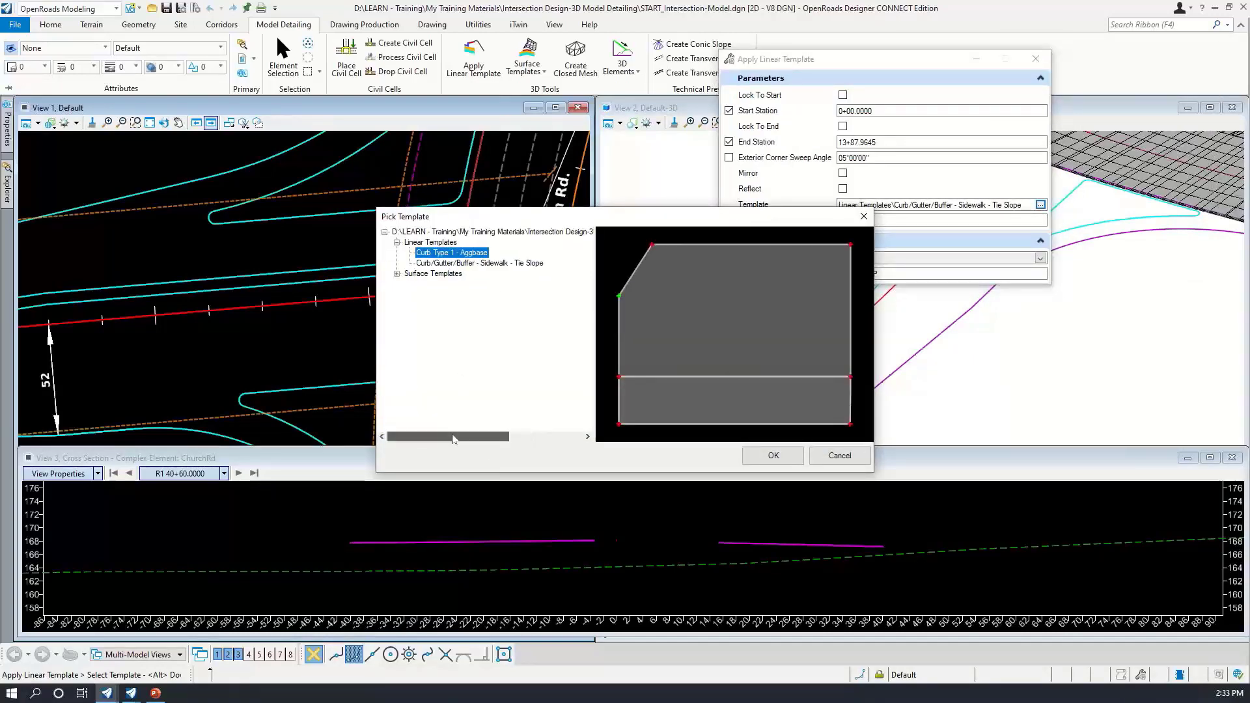
{"action": "left_click", "coordinate": [774, 455]}
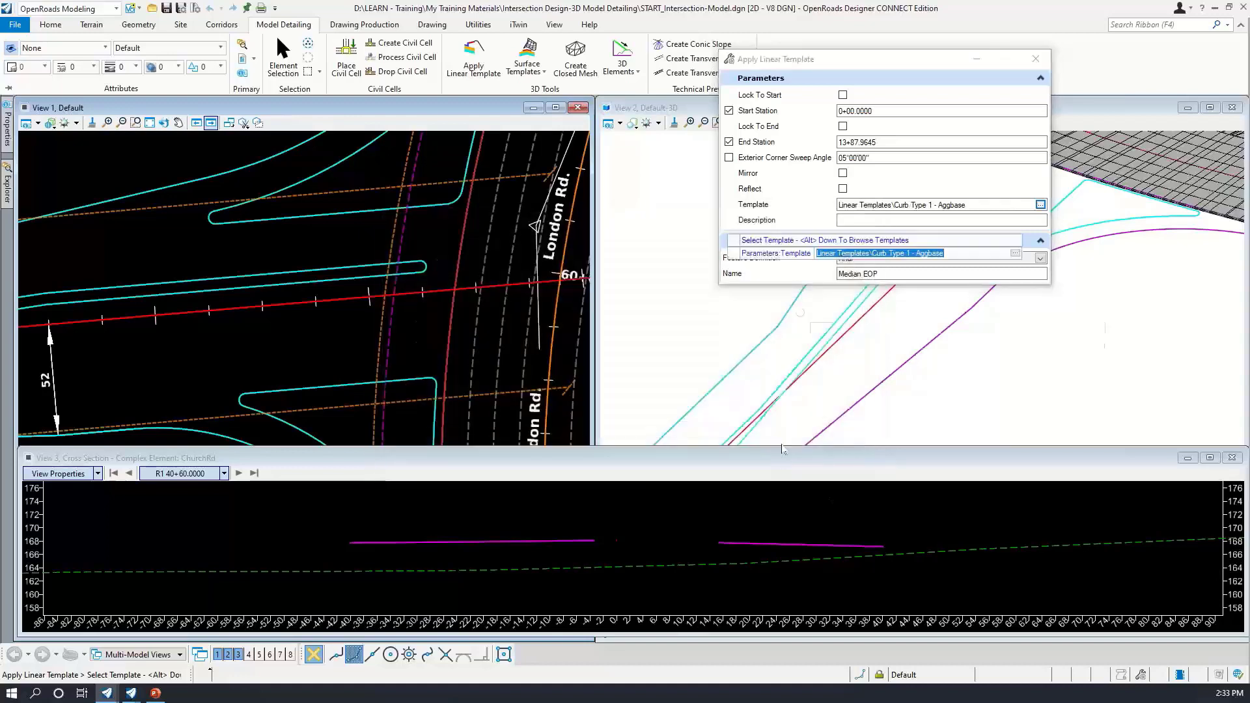
{"action": "left_click_drag", "start_coordinate": [821, 67], "coordinate": [282, 425]}
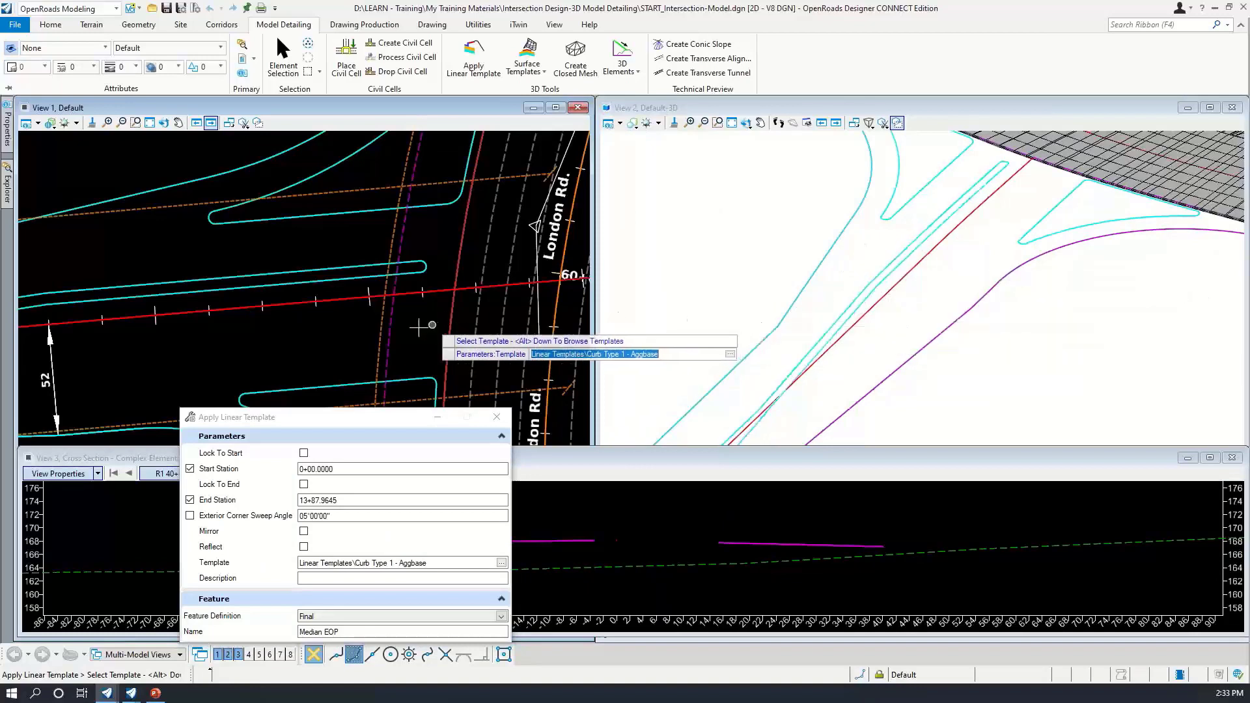
Lock the template to the median outline's start and end, reflect it to the inner side, and accept the remaining settings to place the curb
{"action": "left_click", "coordinate": [304, 453]}
{"action": "left_click", "coordinate": [303, 484]}
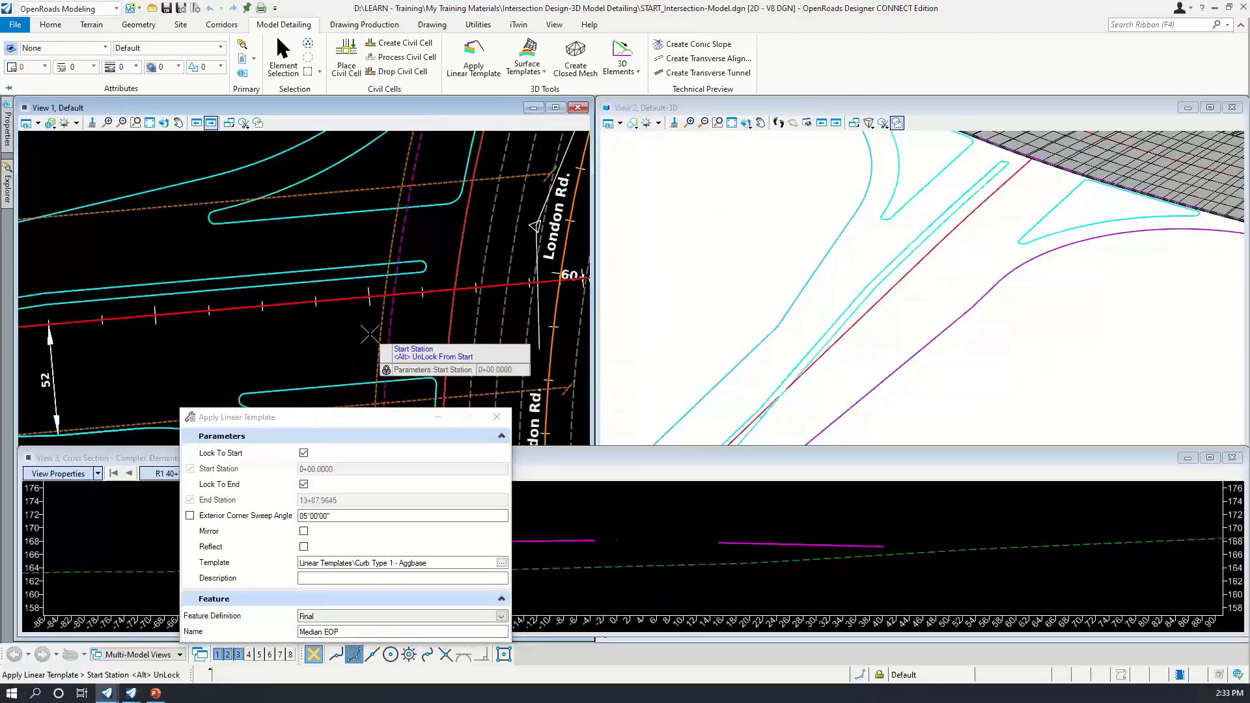
{"action": "left_click", "coordinate": [365, 331]}
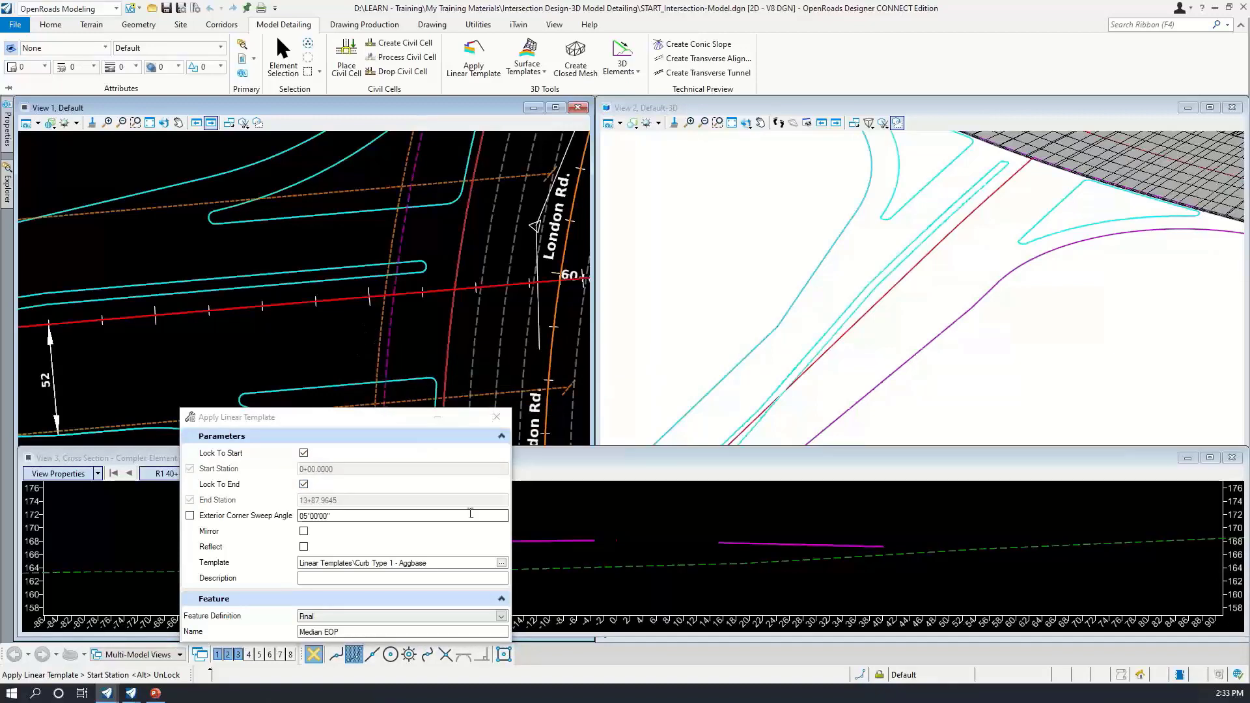
{"action": "left_click", "coordinate": [350, 321]}
{"action": "scroll", "coordinate": [378, 260], "scroll_direction": "up", "scroll_amount": 5}
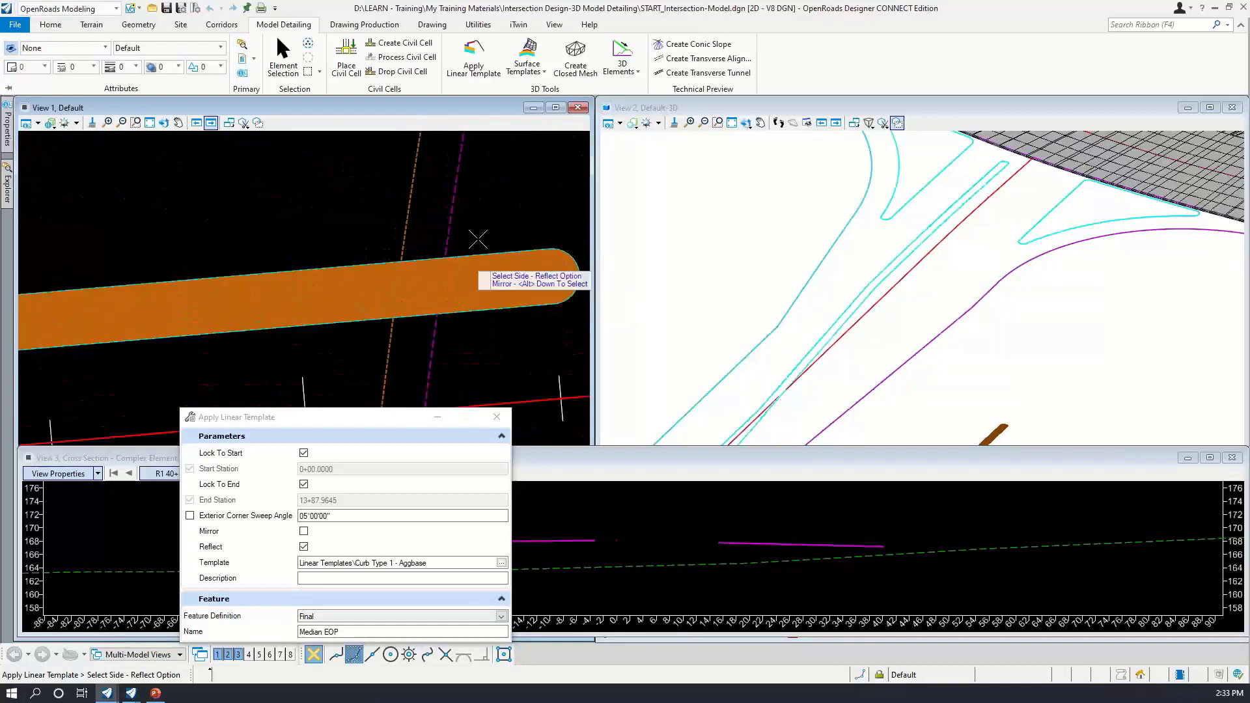
{"action": "left_click", "coordinate": [468, 280]}
{"action": "left_click", "coordinate": [469, 281]}
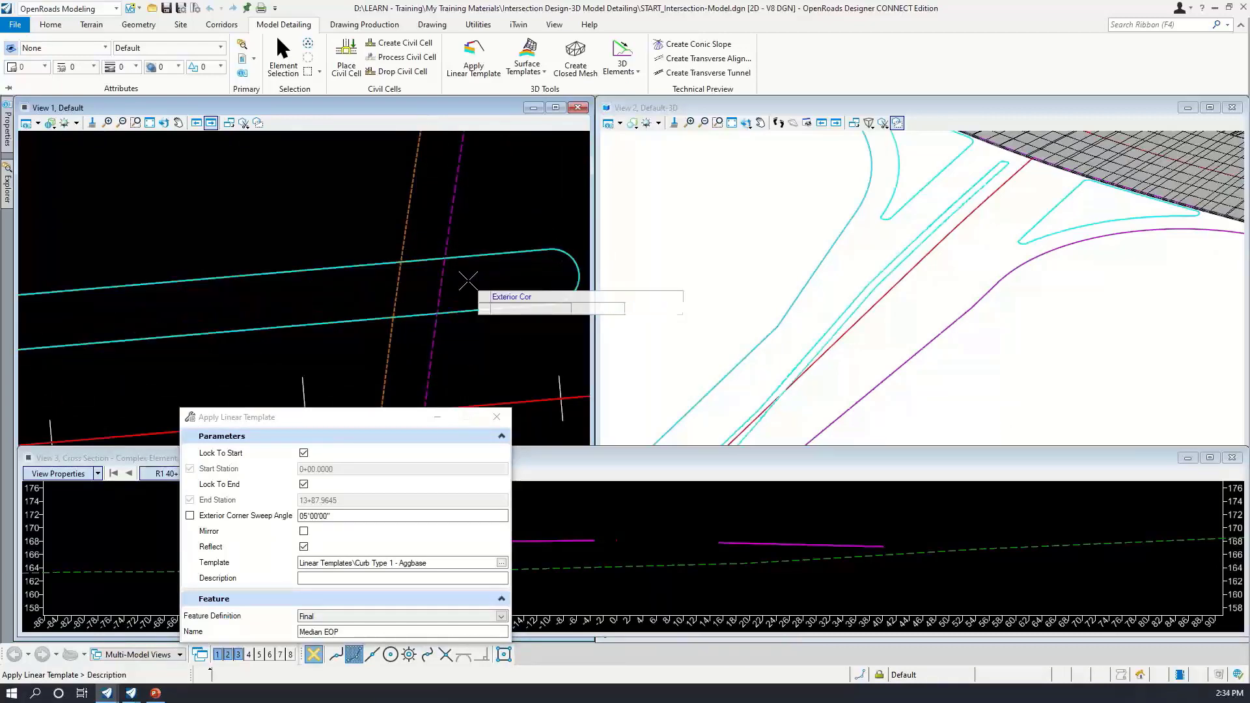
{"action": "left_click", "coordinate": [468, 280]}
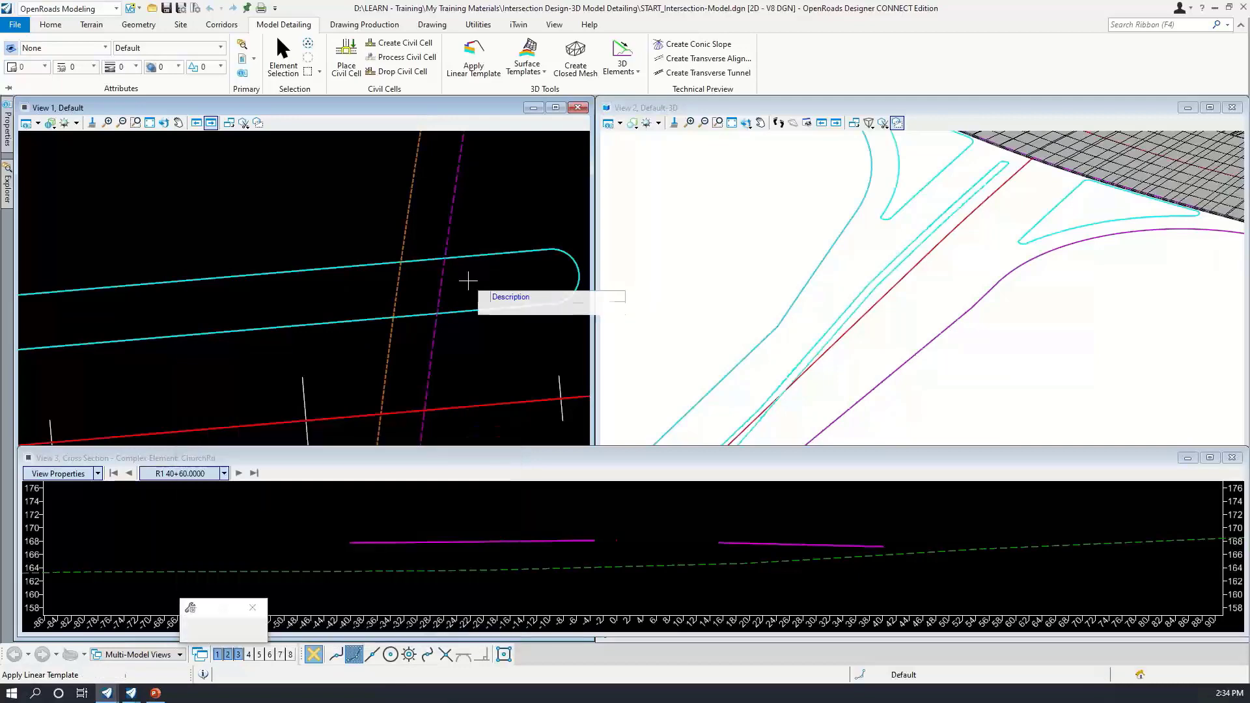
Examine the median curb in the 3D view and in the Church Rd cross section at both median edges
{"action": "scroll", "coordinate": [979, 158], "scroll_direction": "up", "scroll_amount": 8}
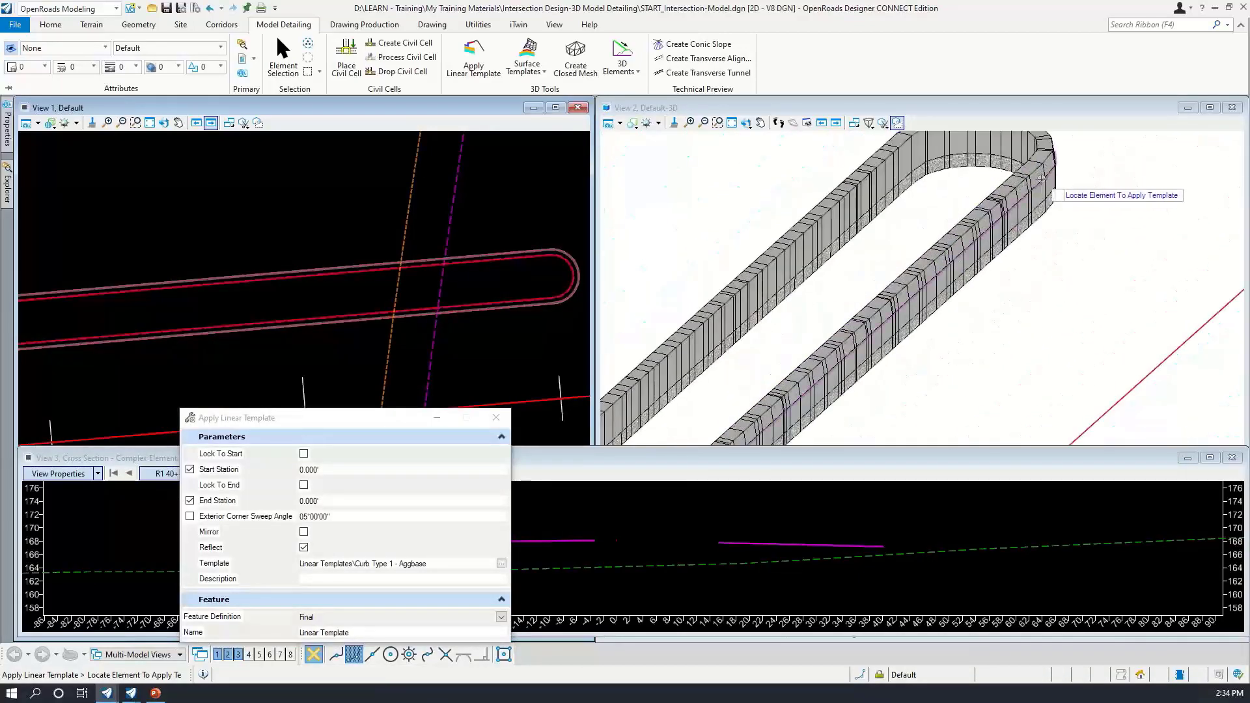
{"action": "scroll", "coordinate": [1042, 179], "scroll_direction": "down", "scroll_amount": 5}
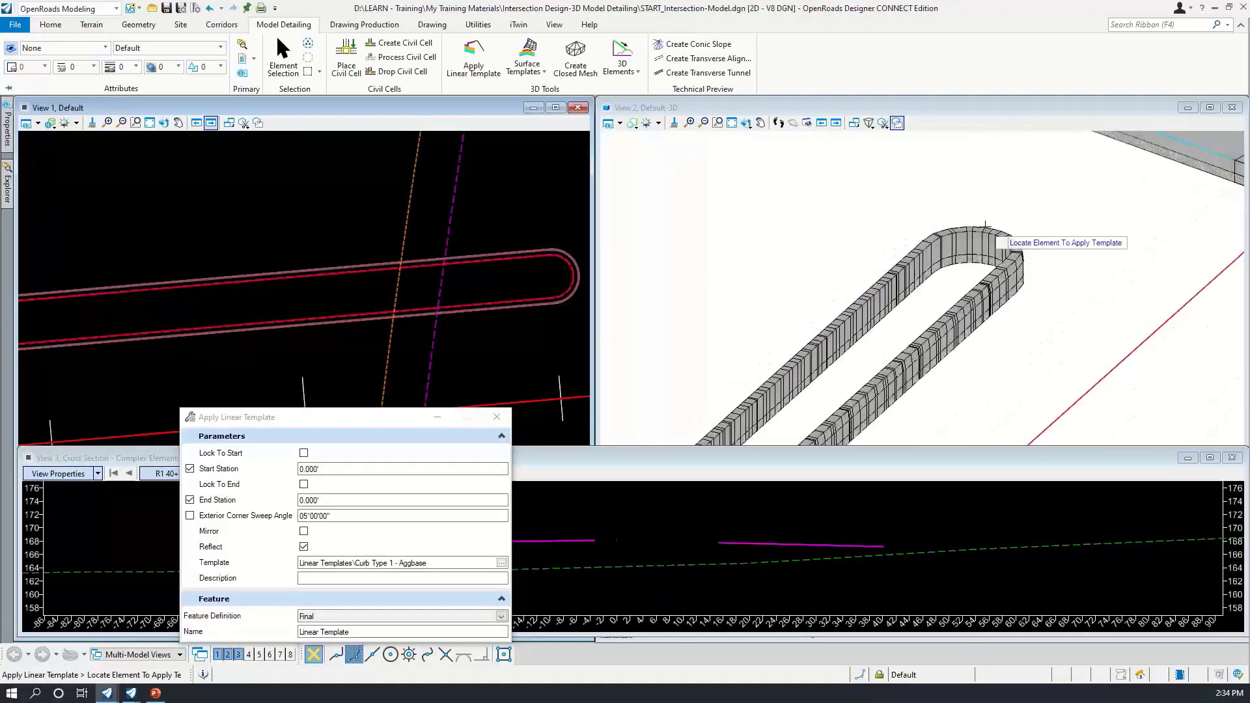
{"action": "left_click_drag", "start_coordinate": [413, 417], "coordinate": [723, 121]}
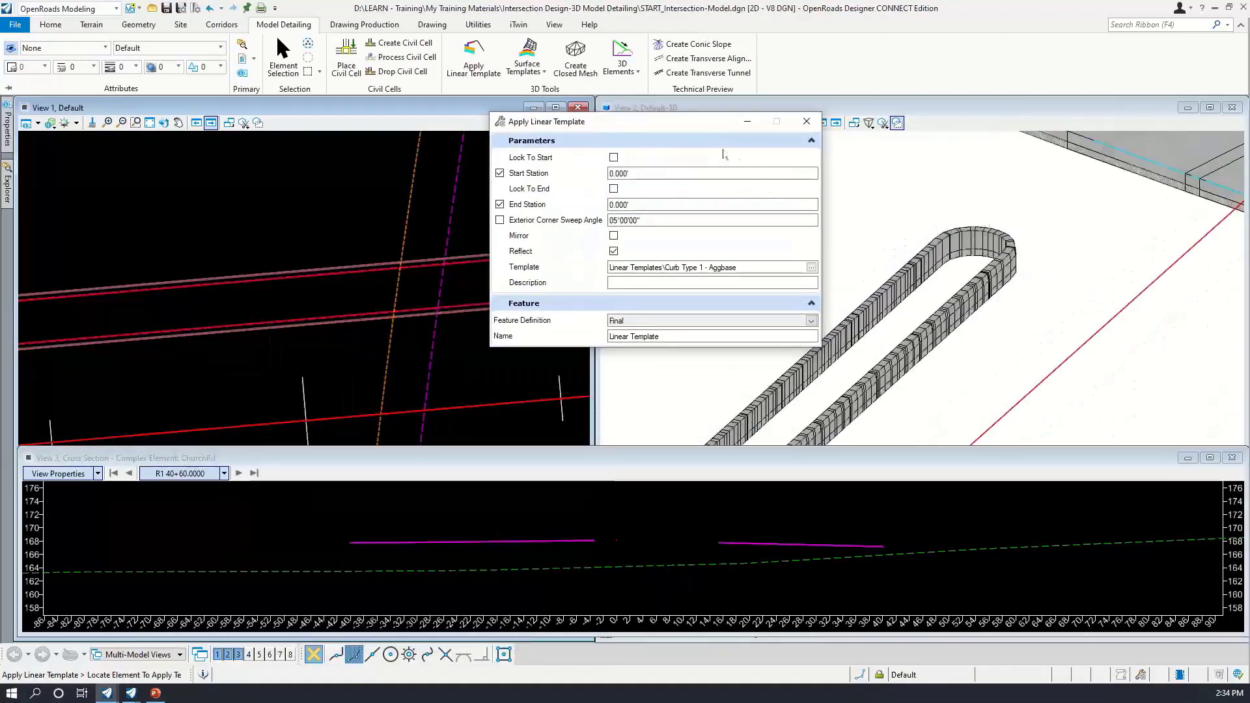
{"action": "right_click", "coordinate": [464, 357]}
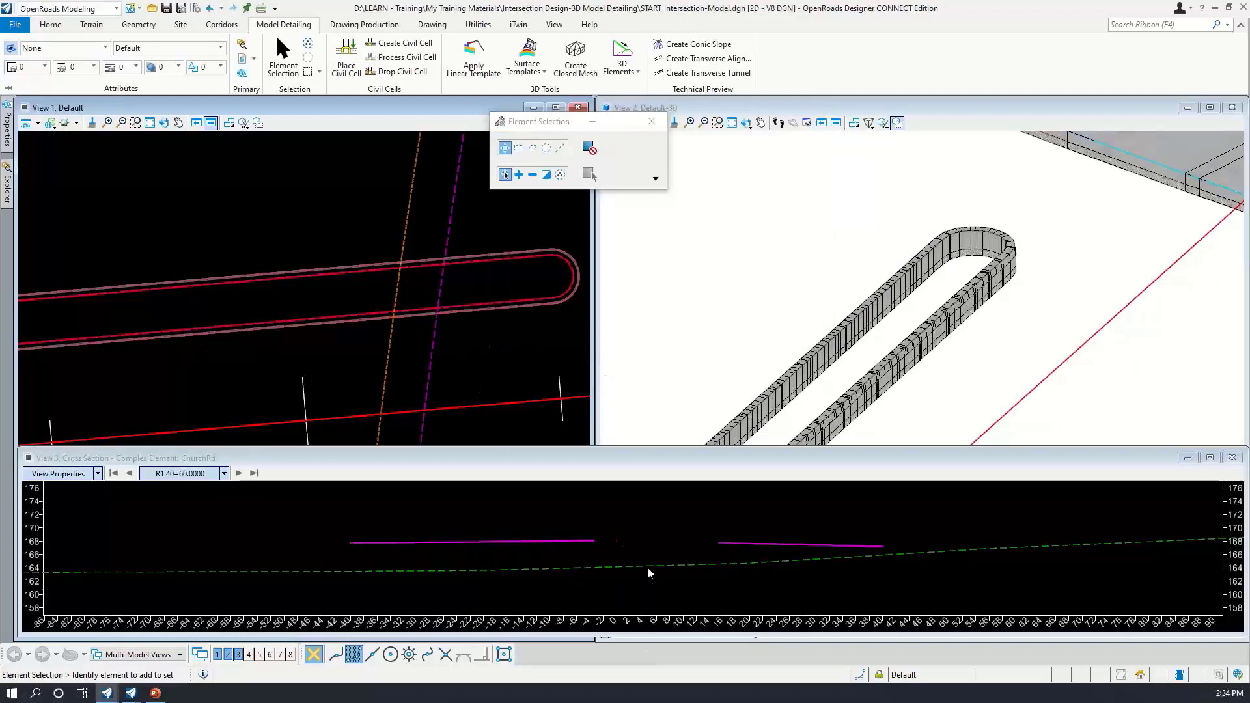
{"action": "scroll", "coordinate": [649, 573], "scroll_direction": "down", "scroll_amount": 2}
{"action": "scroll", "coordinate": [682, 558], "scroll_direction": "up", "scroll_amount": 1}
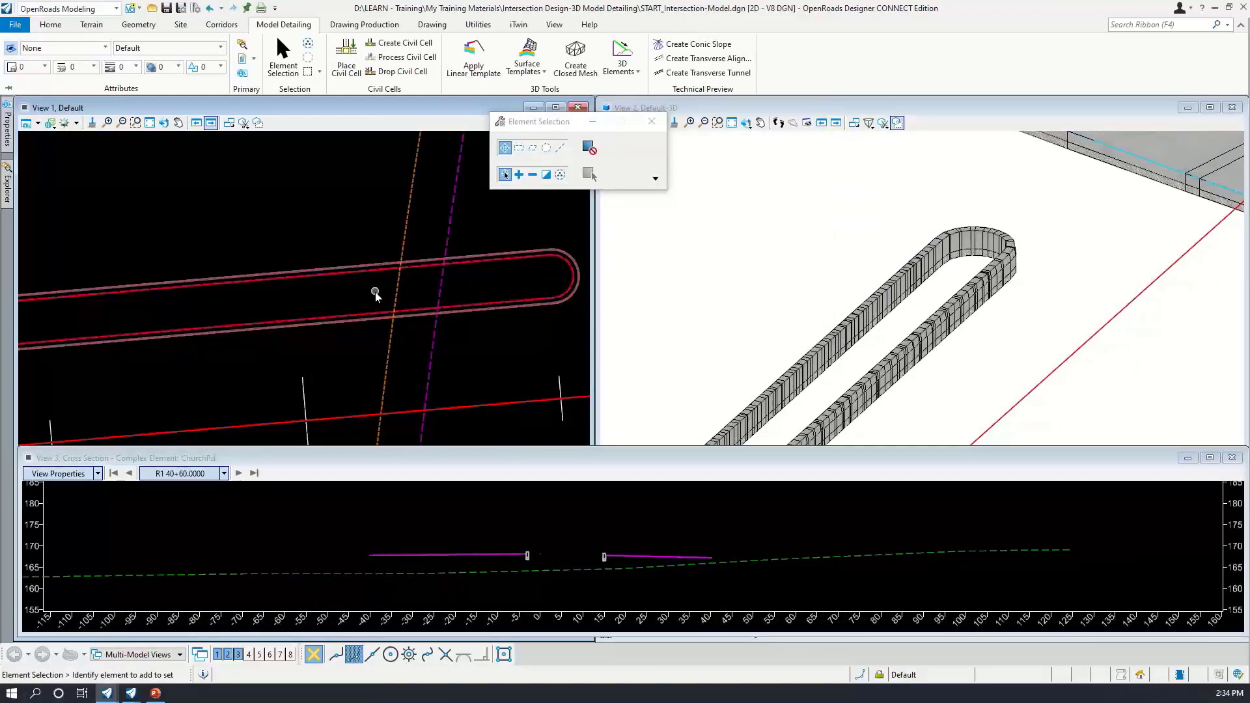
{"action": "scroll", "coordinate": [376, 295], "scroll_direction": "down", "scroll_amount": 5}
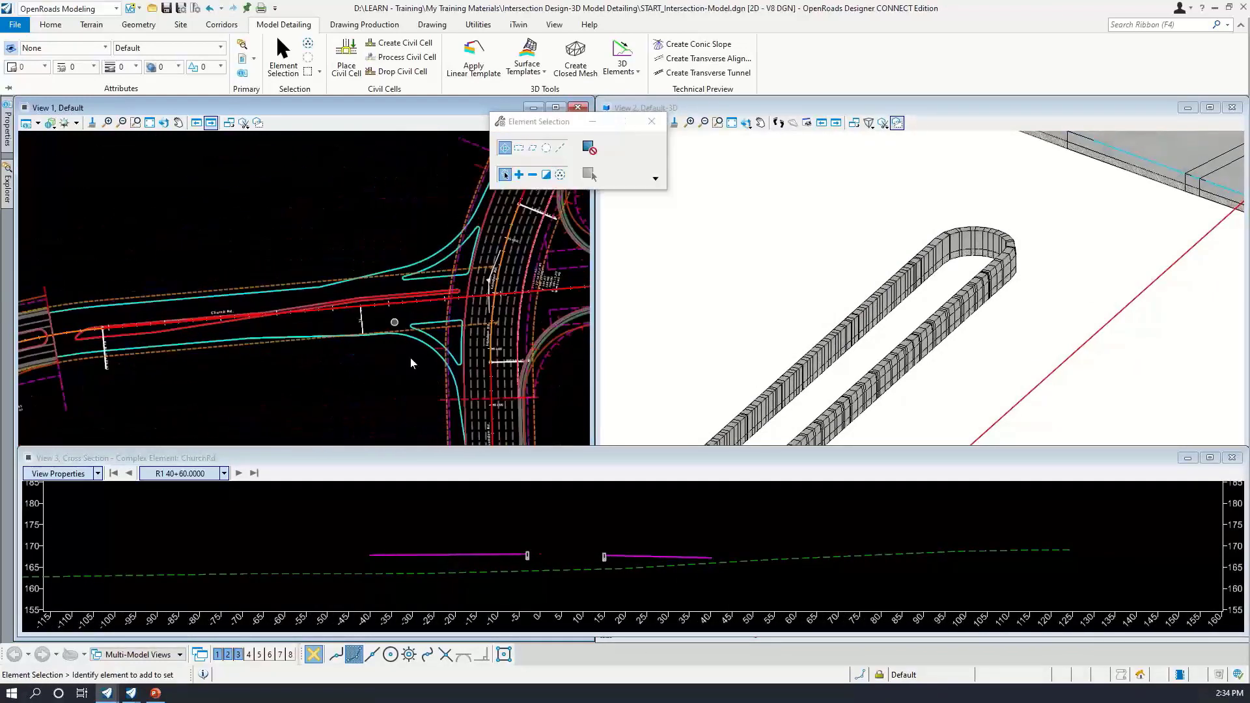
{"action": "left_click", "coordinate": [541, 521]}
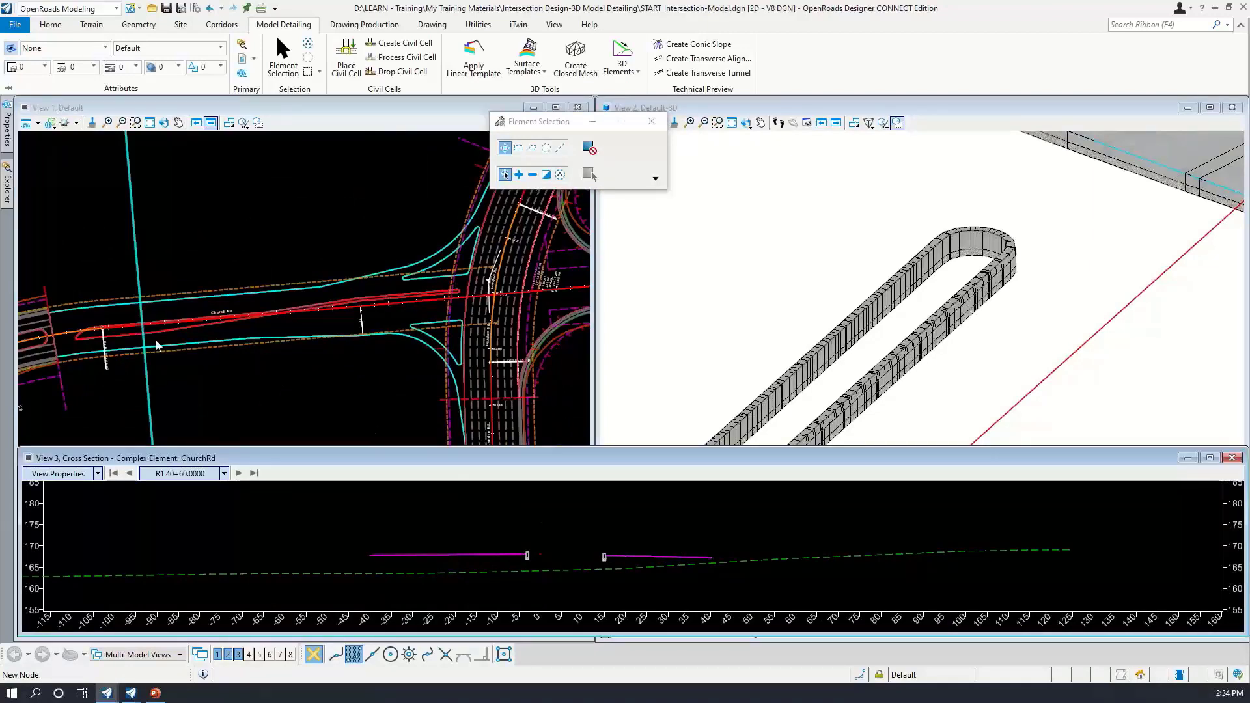
{"action": "scroll", "coordinate": [594, 549], "scroll_direction": "up", "scroll_amount": 6}
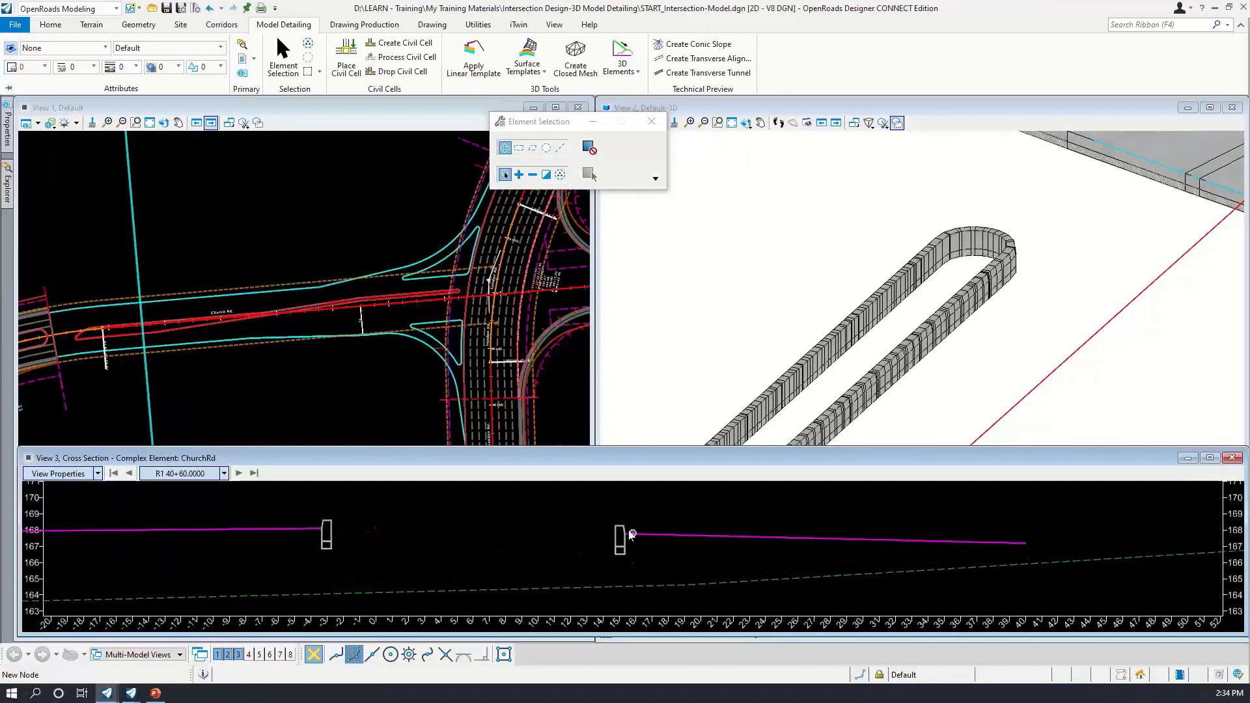
{"action": "scroll", "coordinate": [632, 536], "scroll_direction": "down", "scroll_amount": 4}
Start Apply Linear Template on the North Island outline with the template Curb Type 1 - Aggbase
{"action": "scroll", "coordinate": [449, 270], "scroll_direction": "up", "scroll_amount": 4}
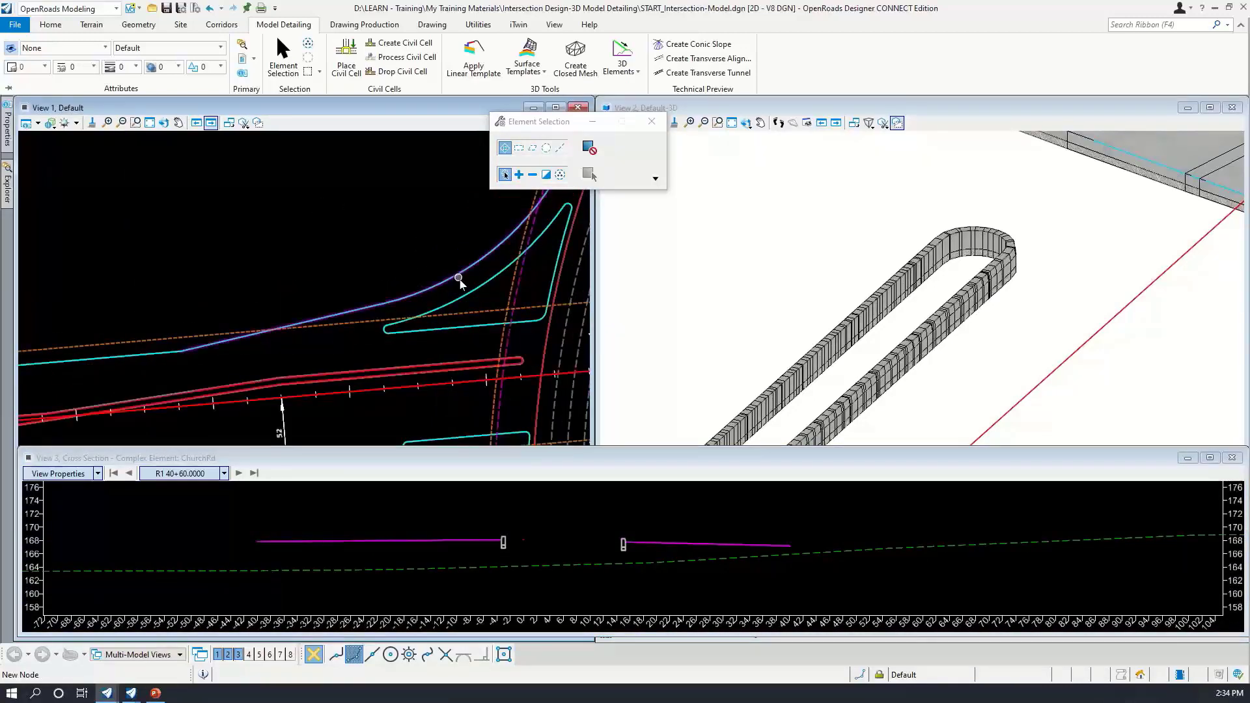
{"action": "scroll", "coordinate": [460, 280], "scroll_direction": "down", "scroll_amount": 2}
{"action": "left_click", "coordinate": [482, 69]}
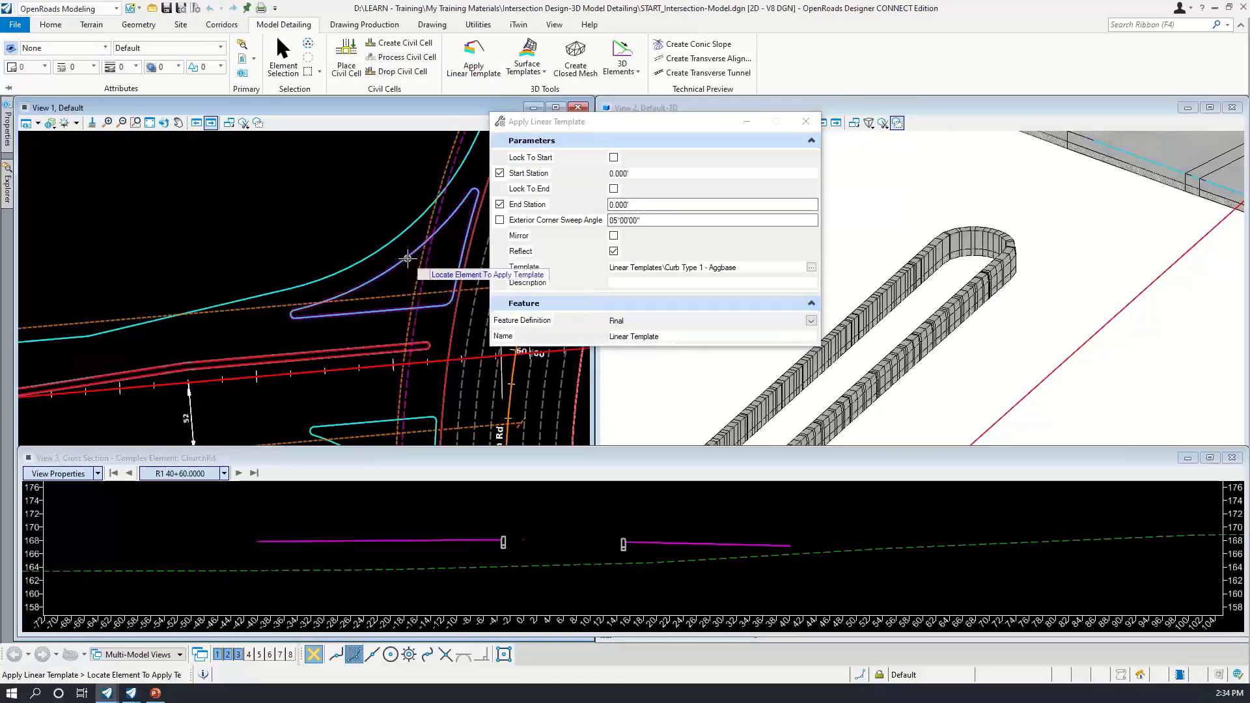
{"action": "left_click", "coordinate": [408, 259]}
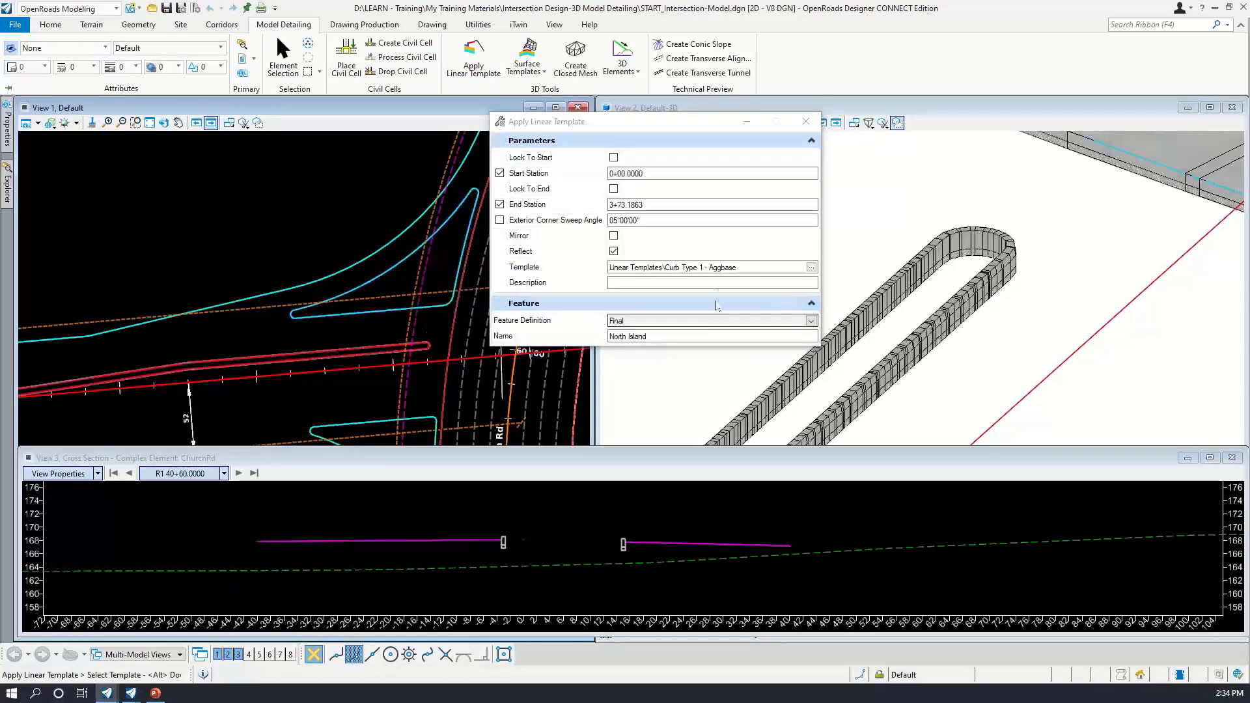
{"action": "left_click", "coordinate": [810, 268]}
{"action": "left_click", "coordinate": [773, 455]}
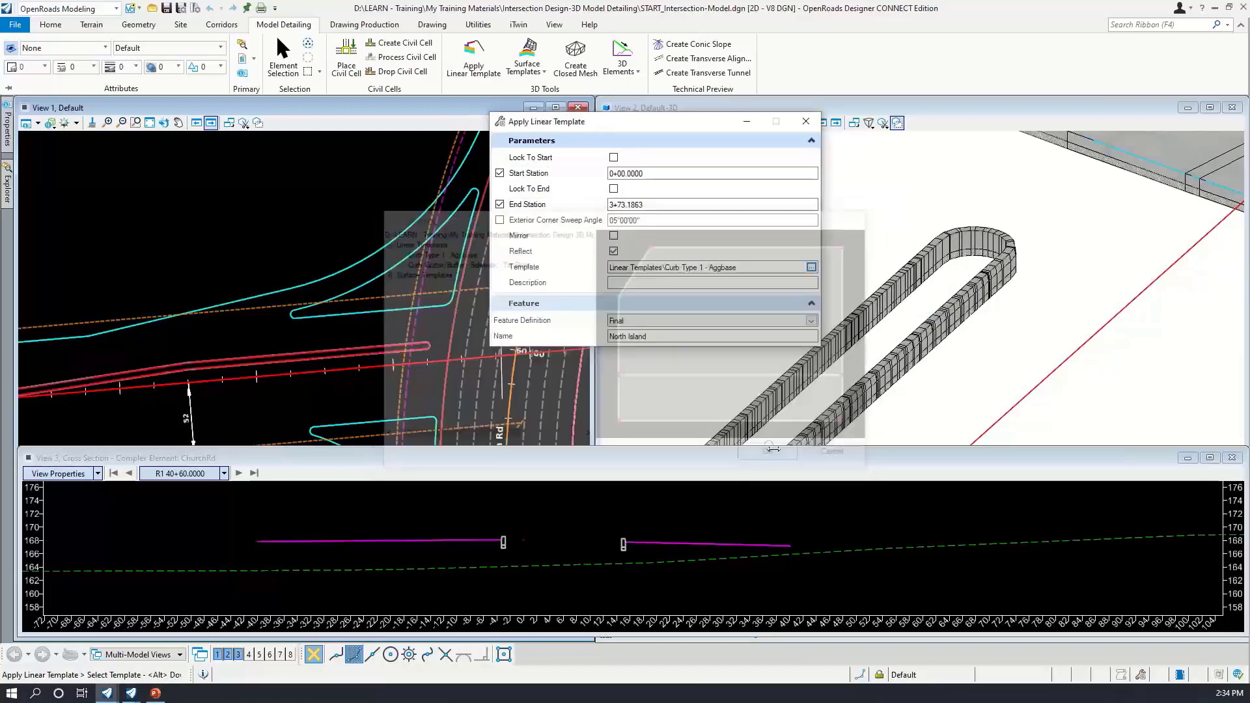
{"action": "left_click", "coordinate": [390, 285]}
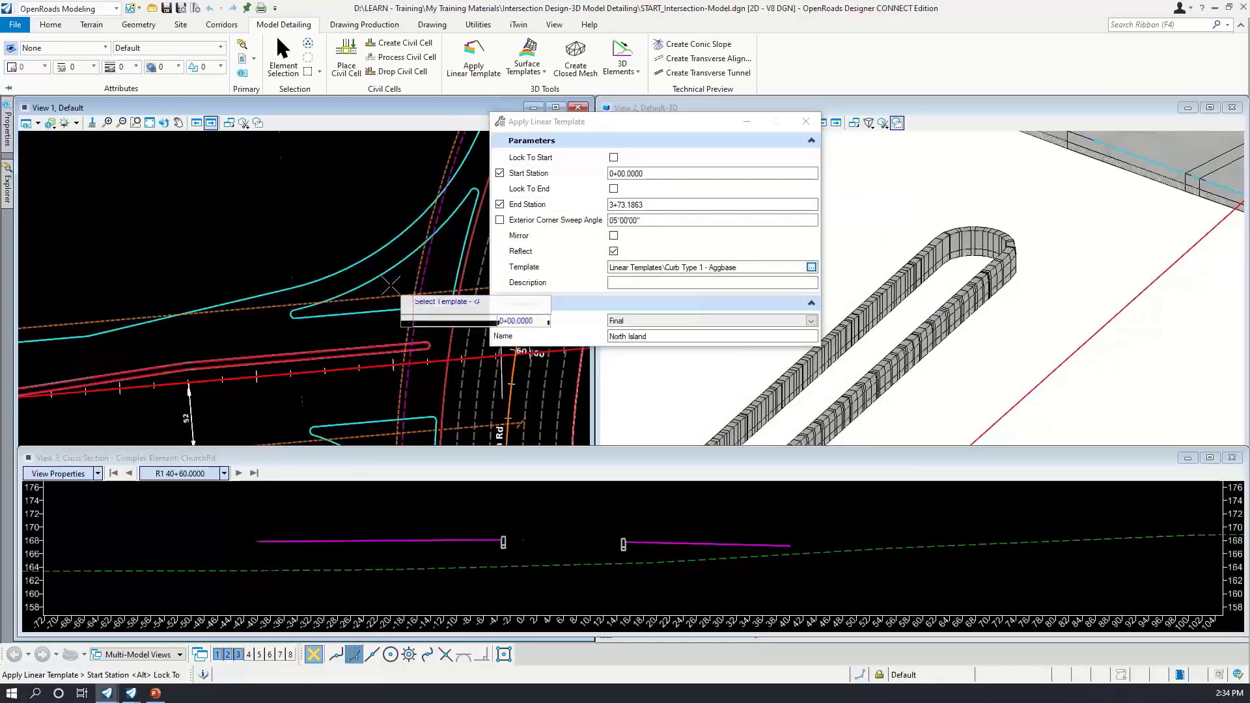
Lock the template to the North Island outline's start and end, place the reflected curb on the inner side, and check it in 3D
{"action": "left_click", "coordinate": [613, 159]}
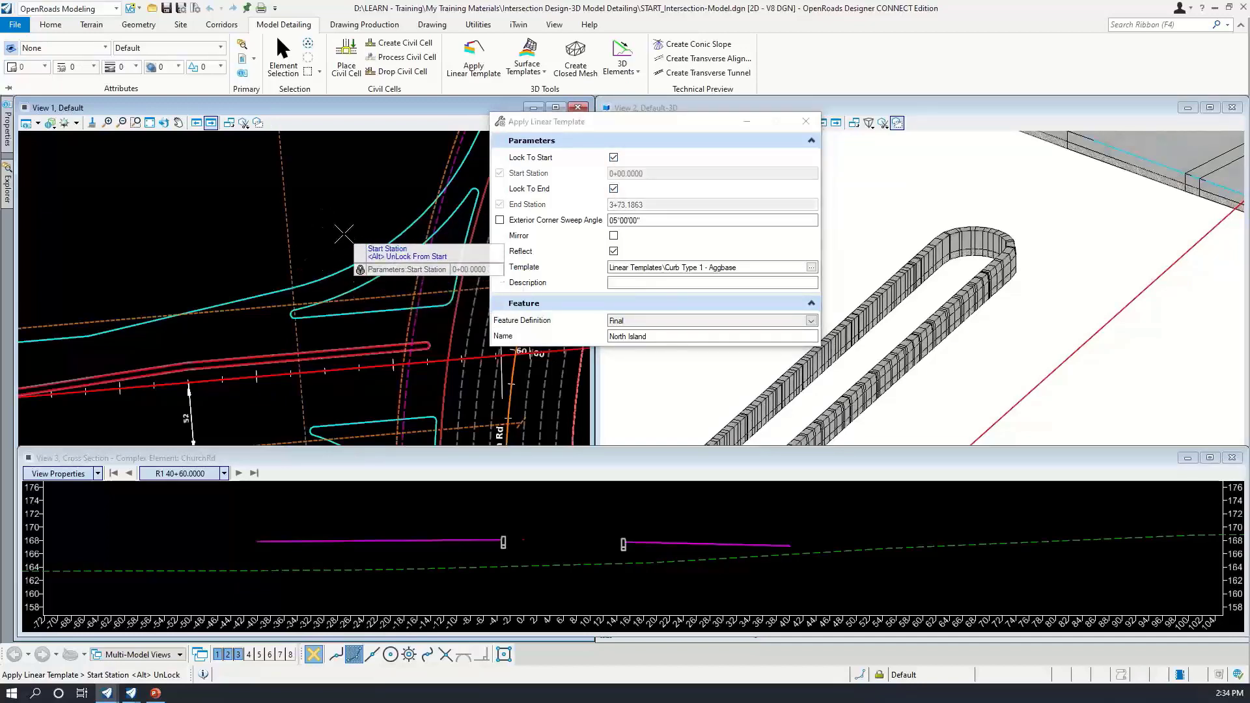
{"action": "left_click", "coordinate": [426, 306]}
{"action": "left_click", "coordinate": [424, 302]}
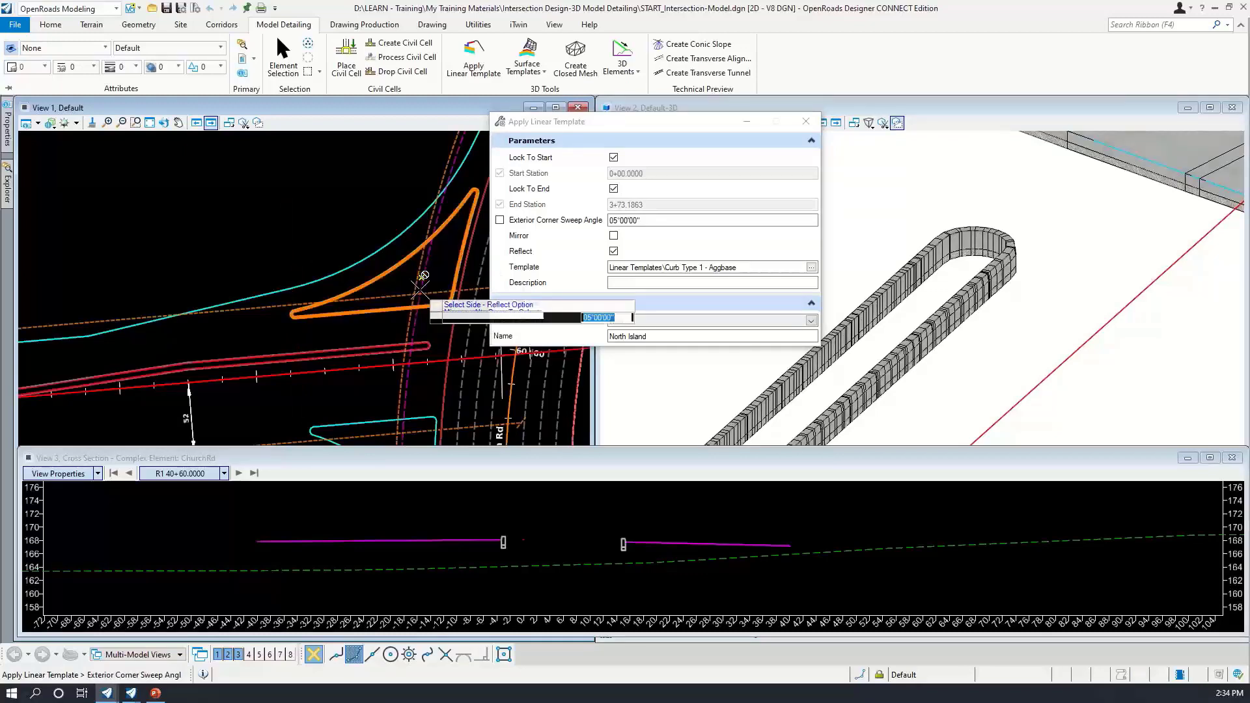
{"action": "left_click", "coordinate": [422, 283]}
{"action": "left_click", "coordinate": [424, 280]}
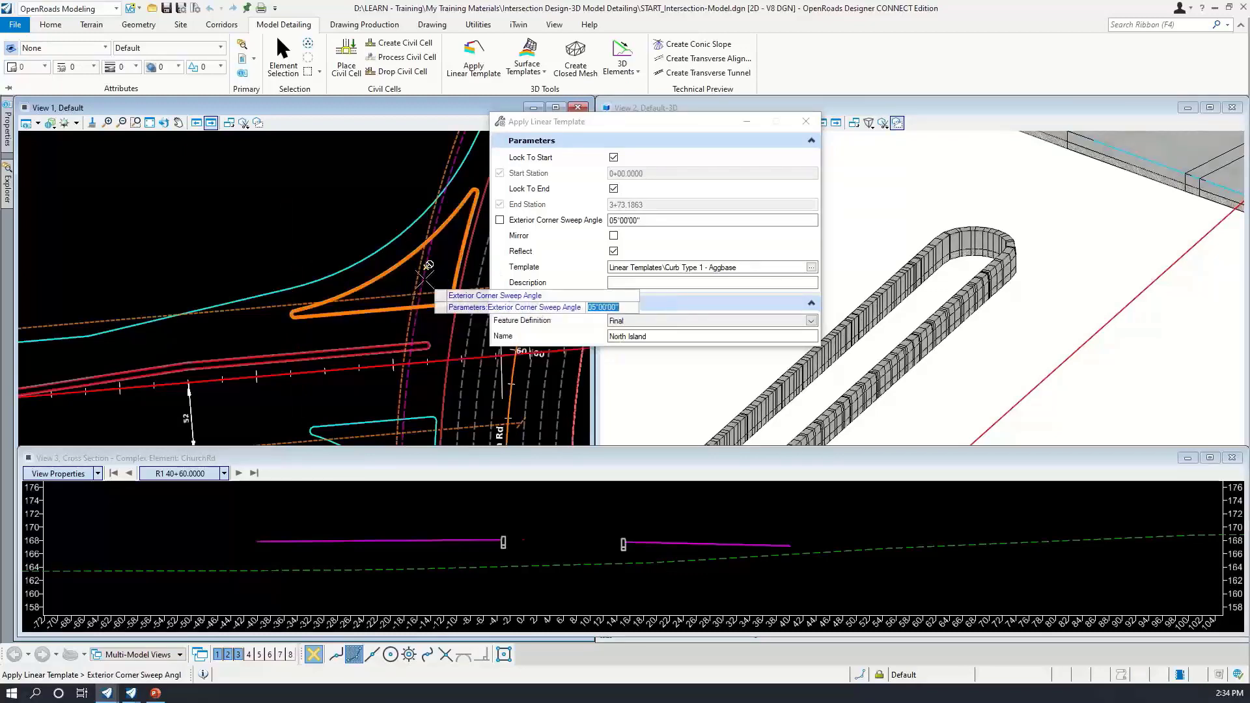
{"action": "left_click", "coordinate": [426, 279]}
{"action": "left_click", "coordinate": [426, 279]}
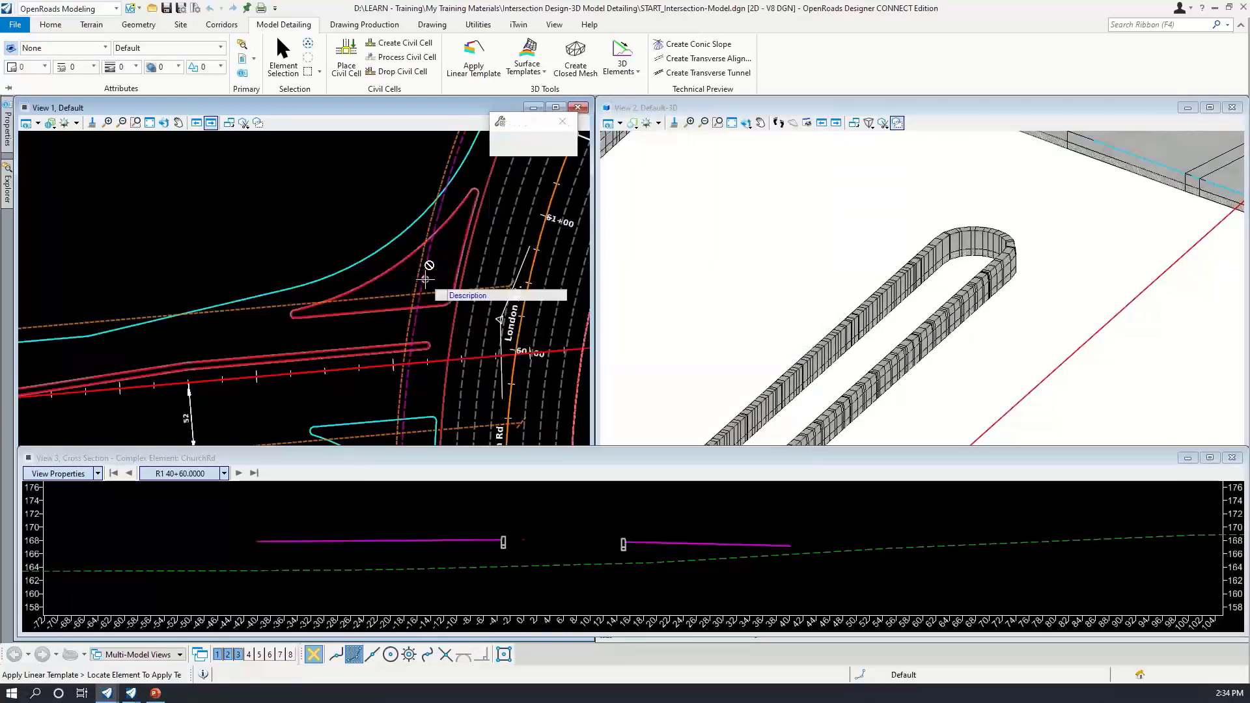
{"action": "left_click_drag", "start_coordinate": [646, 122], "coordinate": [375, 124]}
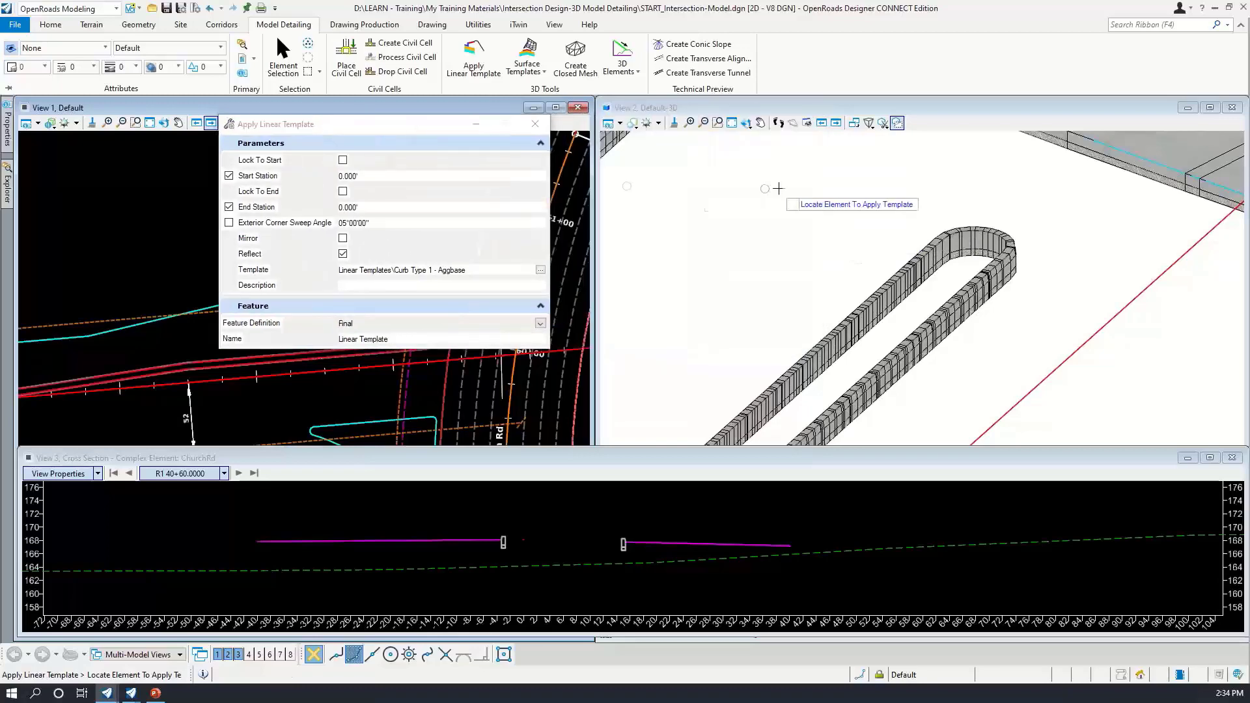
{"action": "scroll", "coordinate": [872, 230], "scroll_direction": "down", "scroll_amount": 2}
{"action": "middle_click_drag", "start_coordinate": [883, 233], "coordinate": [1063, 327]}
{"action": "scroll", "coordinate": [943, 280], "scroll_direction": "down", "scroll_amount": 4}
{"action": "scroll", "coordinate": [865, 363], "scroll_direction": "up", "scroll_amount": 6}
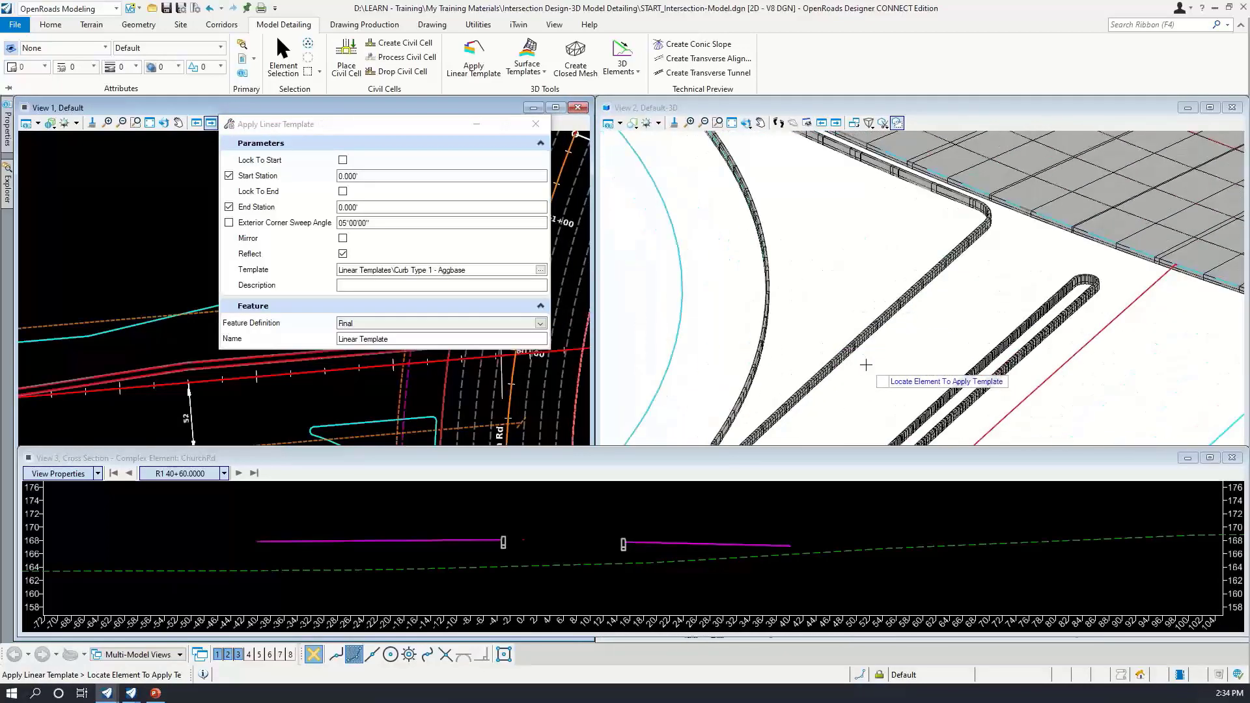
Choose the South Island outline as the element for the Curb Type 1 - Aggbase linear template
{"action": "scroll", "coordinate": [879, 352], "scroll_direction": "down", "scroll_amount": 5}
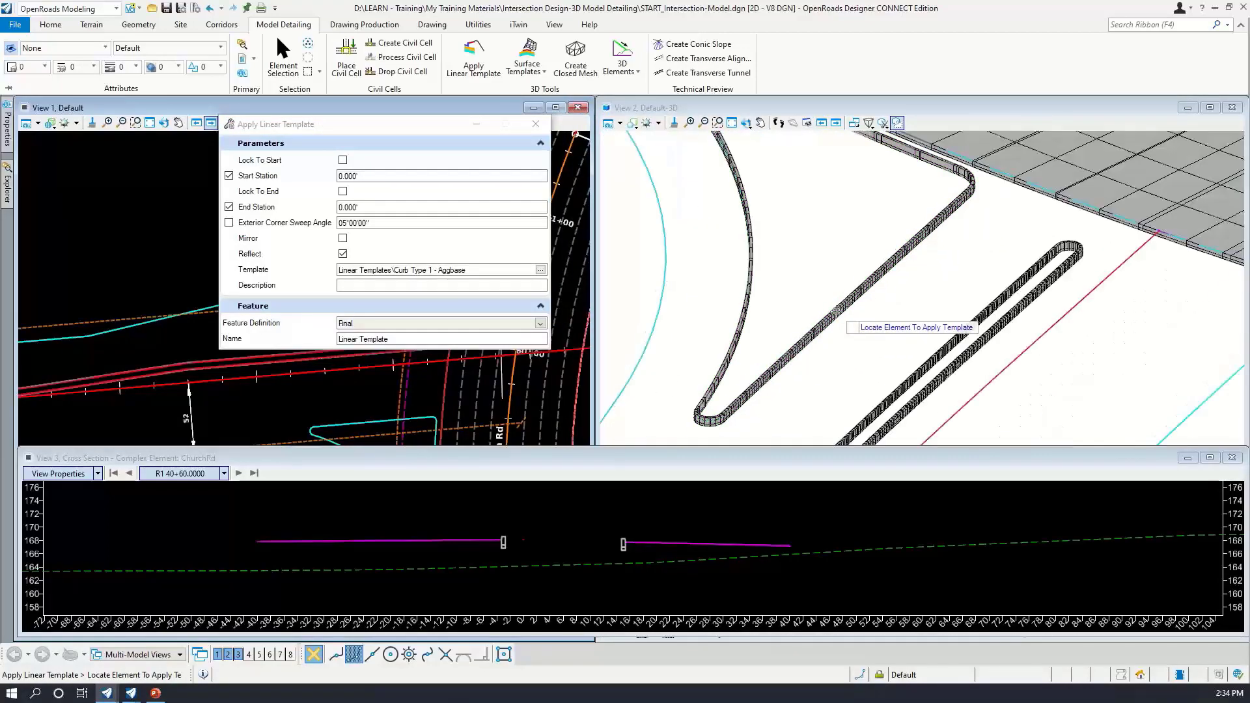
{"action": "middle_click_drag", "start_coordinate": [920, 378], "coordinate": [854, 308]}
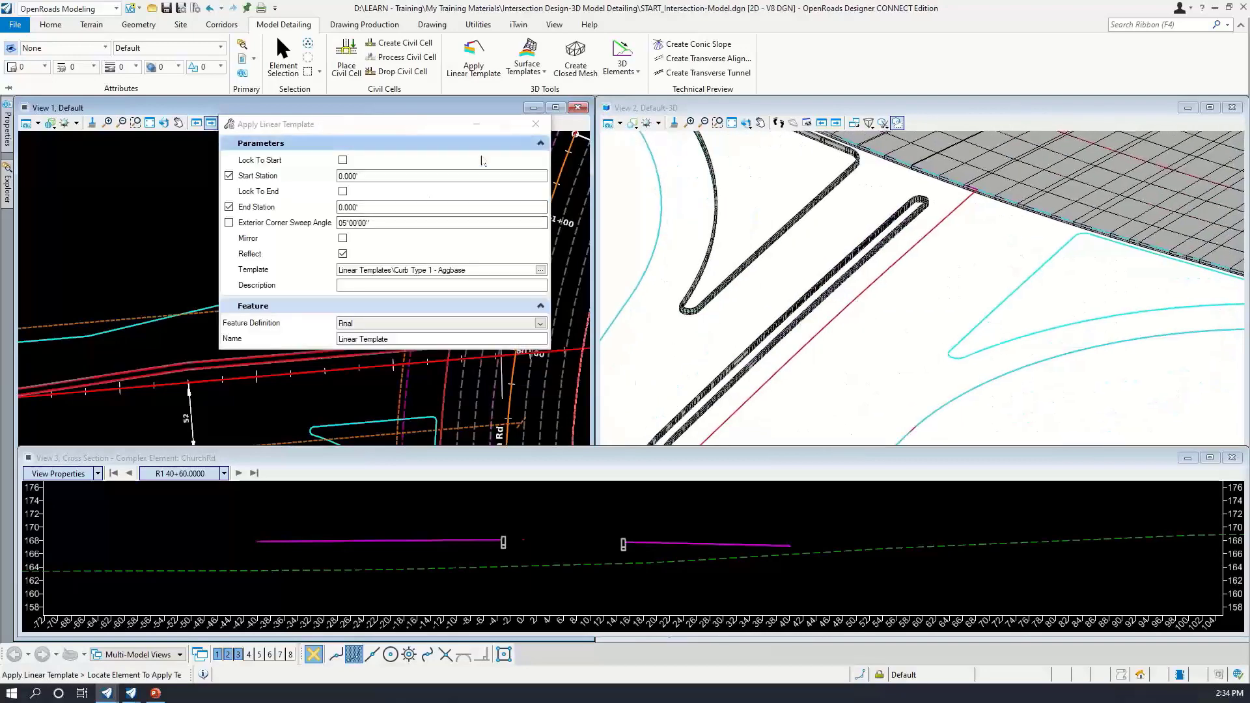
{"action": "middle_click_drag", "start_coordinate": [774, 193], "coordinate": [806, 282]}
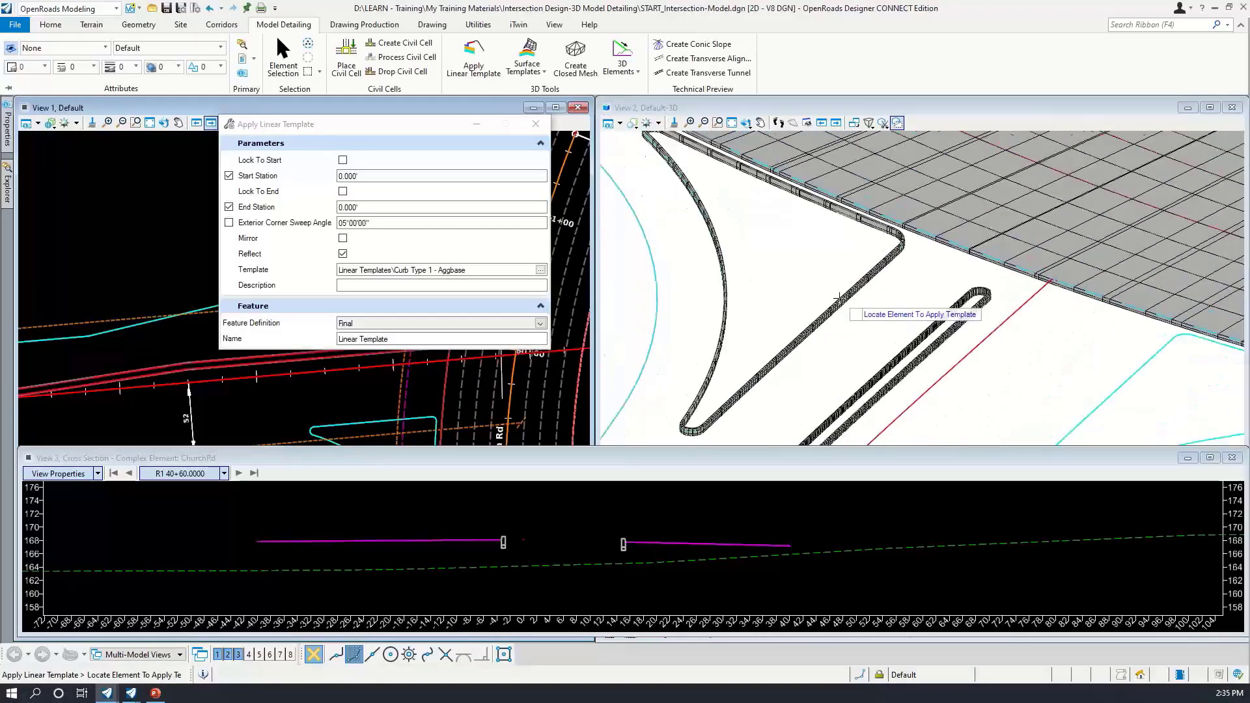
{"action": "left_click_drag", "start_coordinate": [403, 123], "coordinate": [694, 50]}
{"action": "middle_click_drag", "start_coordinate": [409, 424], "coordinate": [402, 287]}
{"action": "left_click", "coordinate": [400, 285]}
{"action": "left_click", "coordinate": [392, 300]}
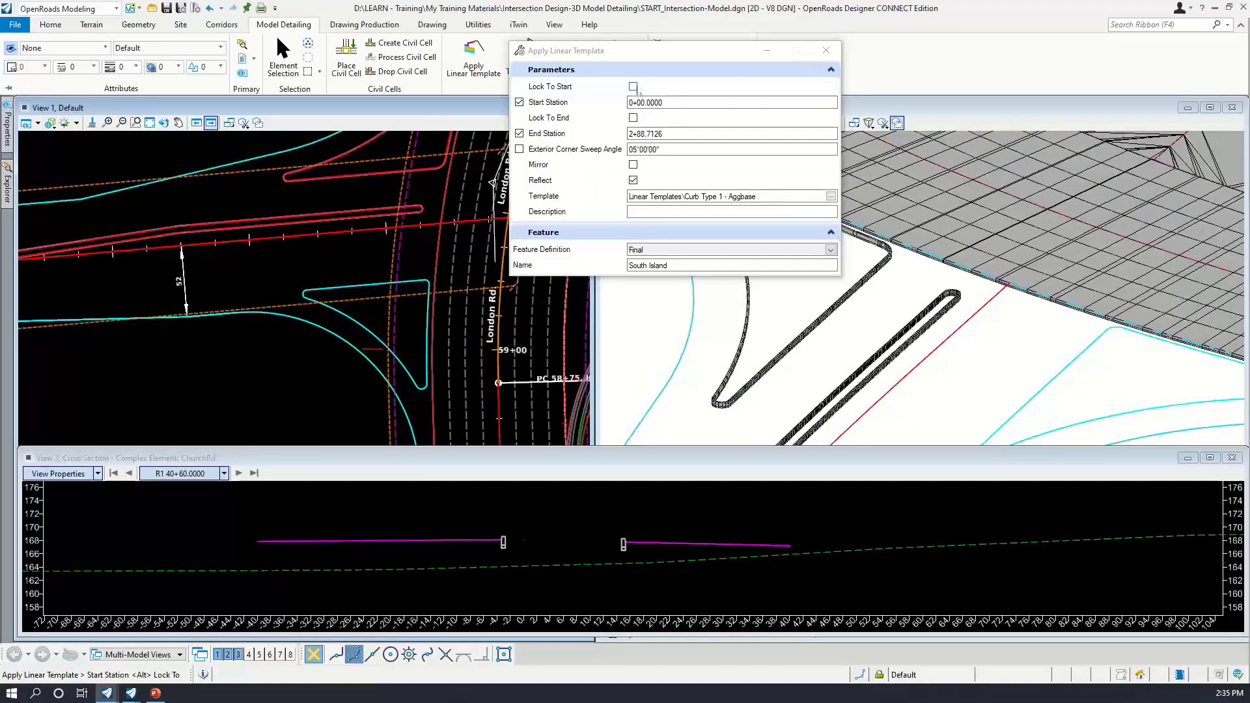
Lock the template to the South Island outline's start and end, place the curb without reflection, and check it in 3D
{"action": "left_click", "coordinate": [633, 87]}
{"action": "left_click", "coordinate": [633, 118]}
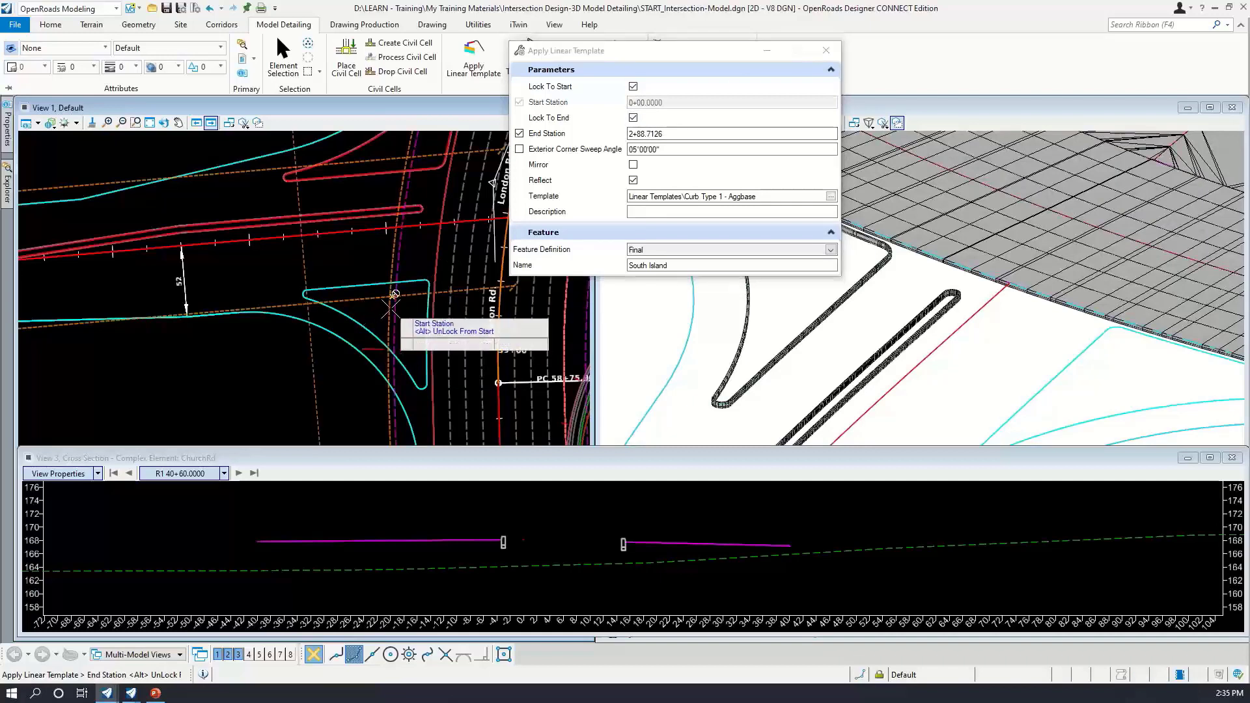
{"action": "left_click", "coordinate": [392, 310]}
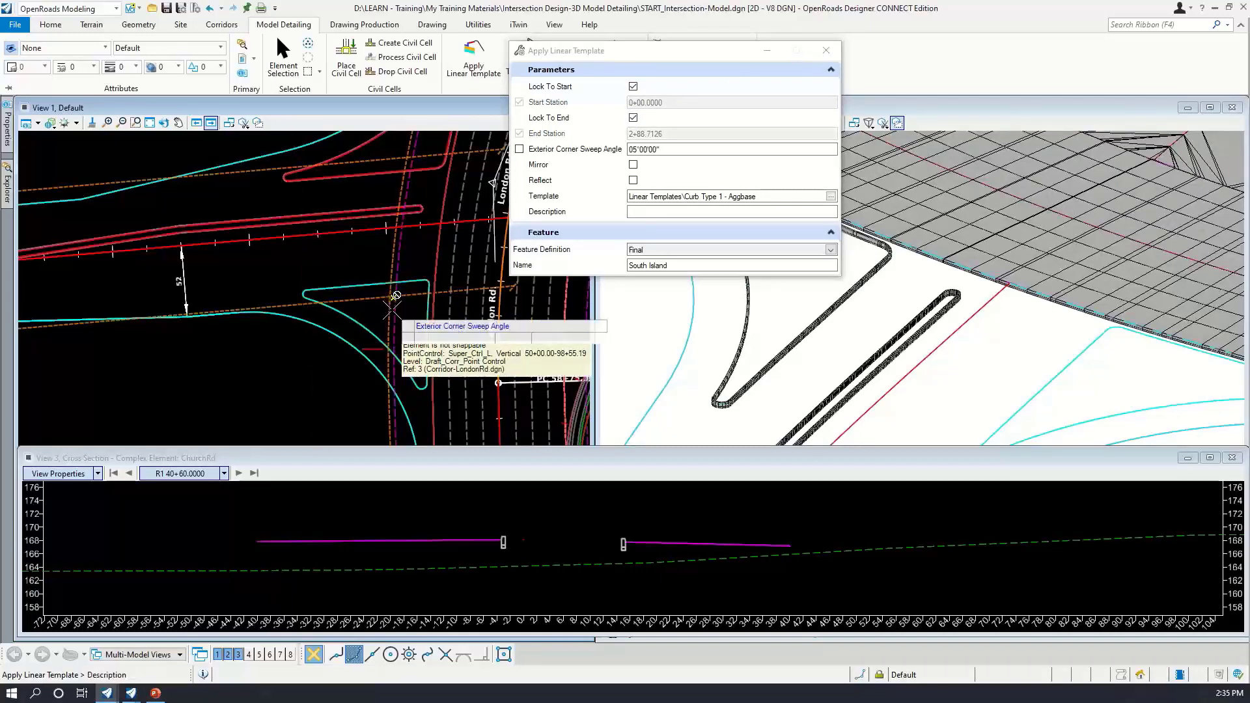
{"action": "left_click", "coordinate": [392, 309]}
{"action": "left_click", "coordinate": [392, 310]}
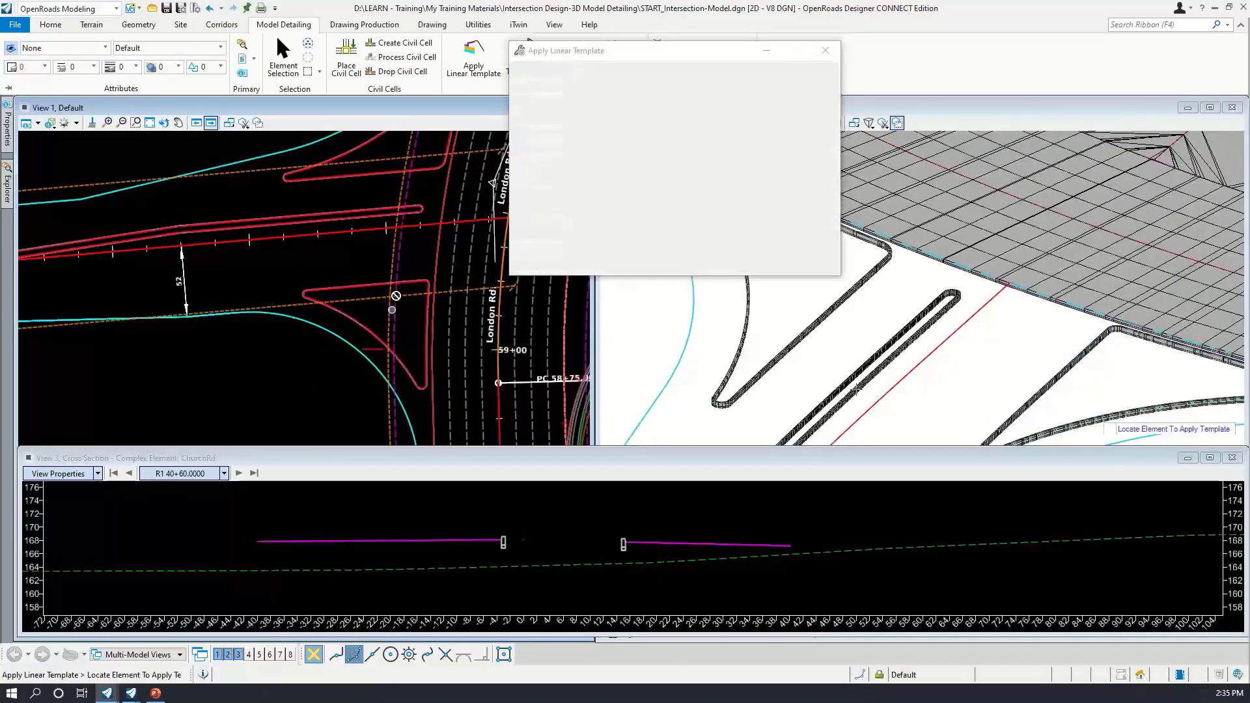
{"action": "middle_click_drag", "start_coordinate": [1083, 370], "coordinate": [970, 238]}
{"action": "scroll", "coordinate": [970, 238], "scroll_direction": "up", "scroll_amount": 3}
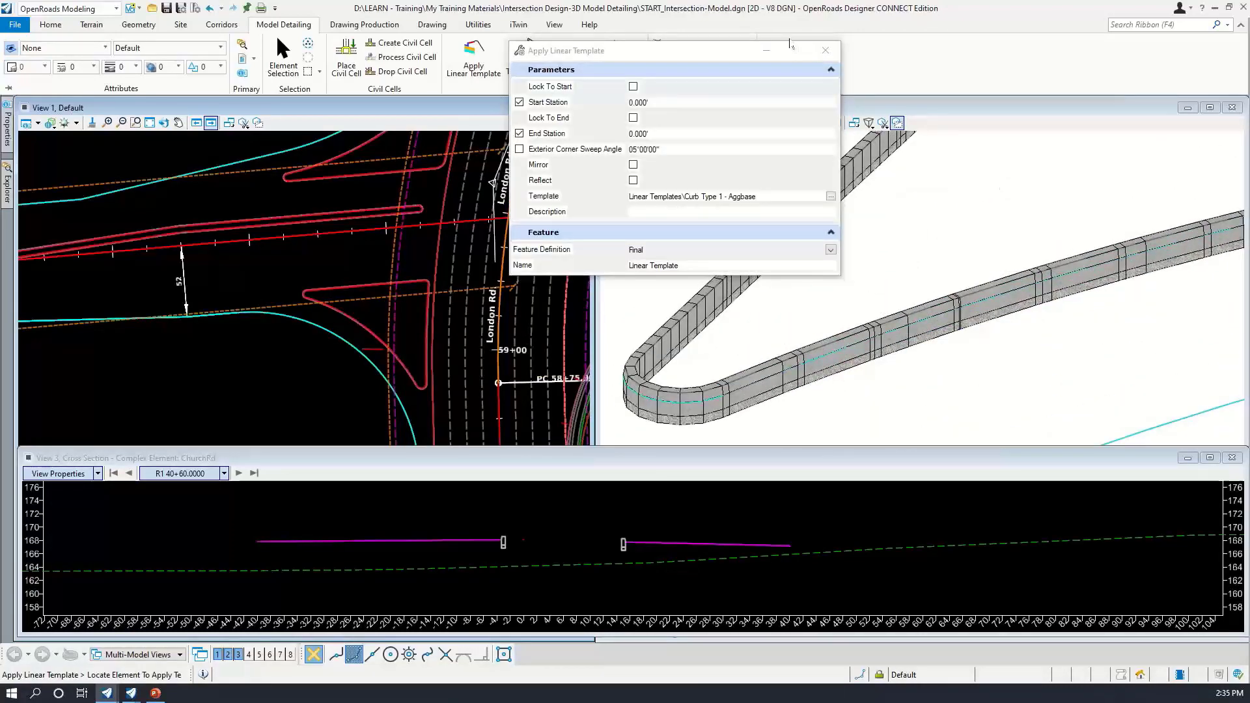
{"action": "left_click", "coordinate": [868, 154]}
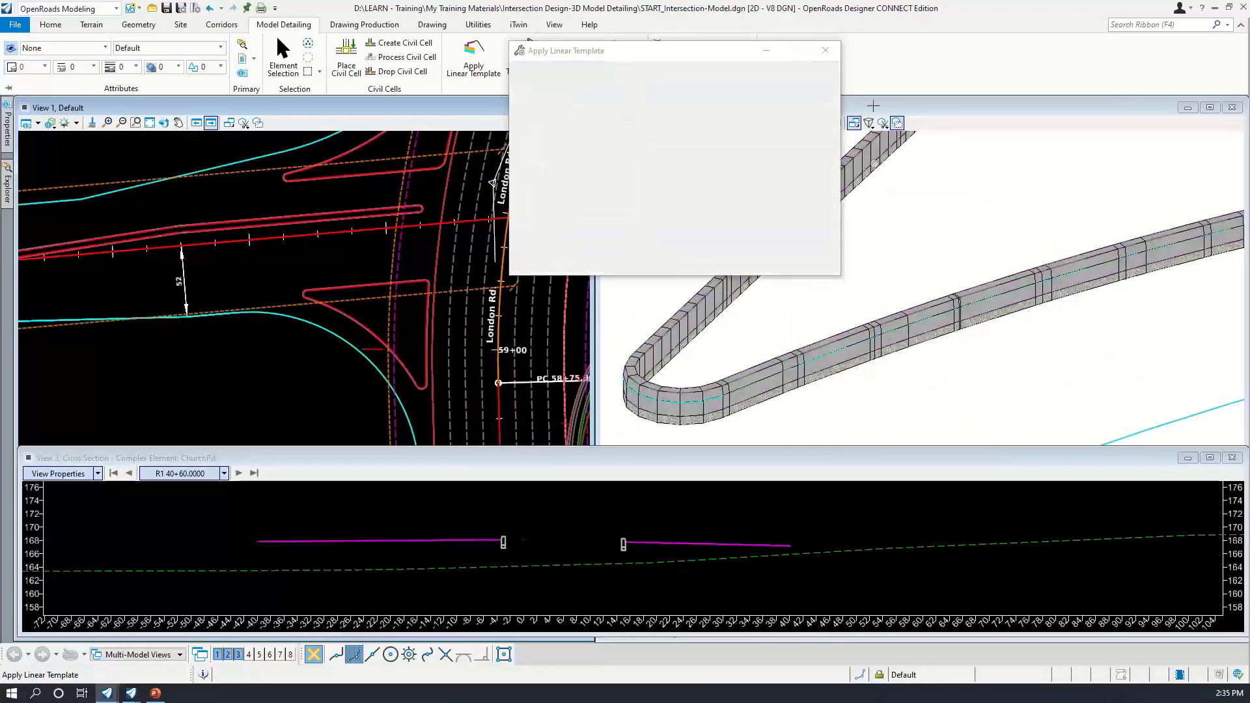
Move the Church Rd cross section to about station 45+63, cutting through the median and both islands
{"action": "left_click", "coordinate": [581, 541]}
{"action": "right_click", "coordinate": [581, 541]}
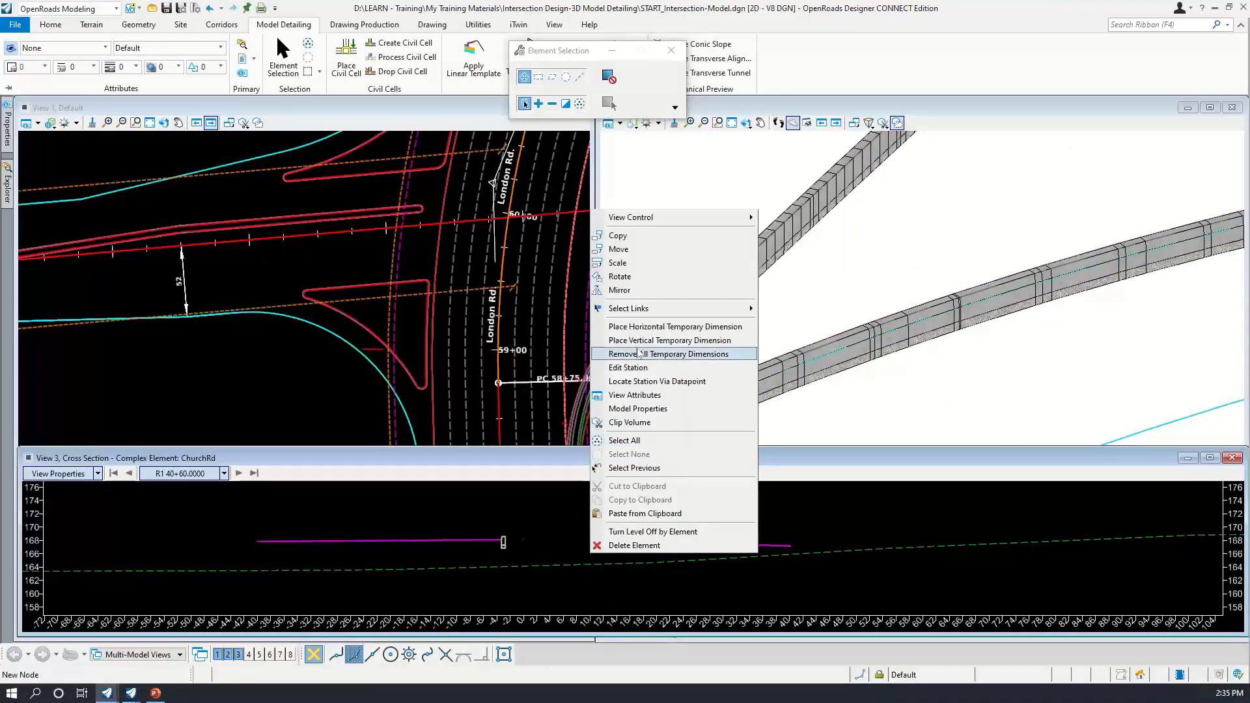
{"action": "left_click", "coordinate": [657, 381]}
{"action": "left_click", "coordinate": [286, 391]}
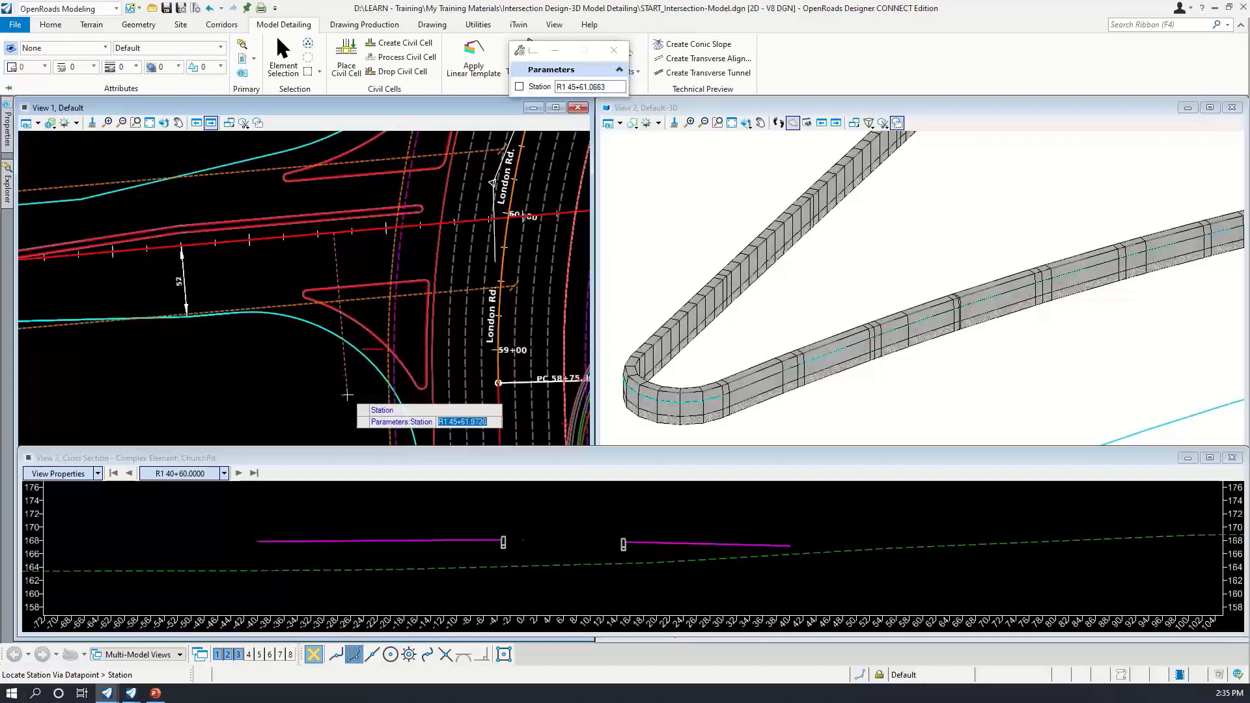
{"action": "left_click", "coordinate": [349, 395]}
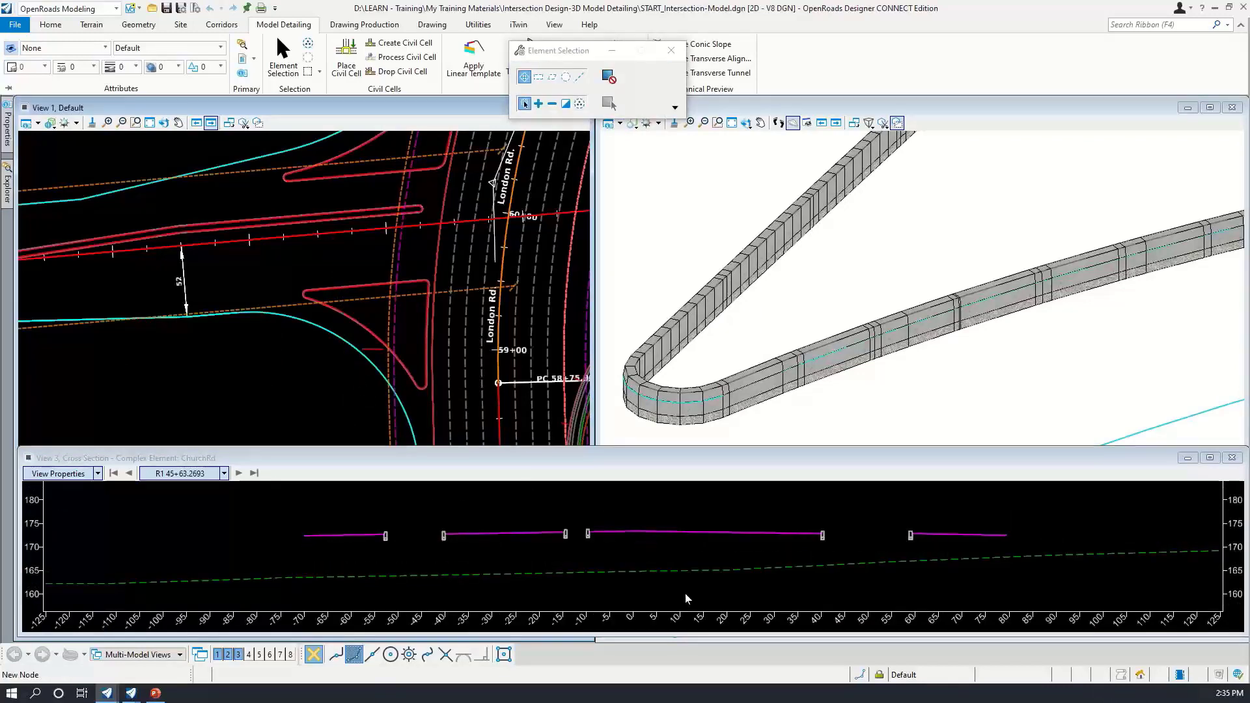
Examine the median and island curbs in the Church Rd cross section and compare them with the 3D view
{"action": "scroll", "coordinate": [322, 349], "scroll_direction": "down", "scroll_amount": 2}
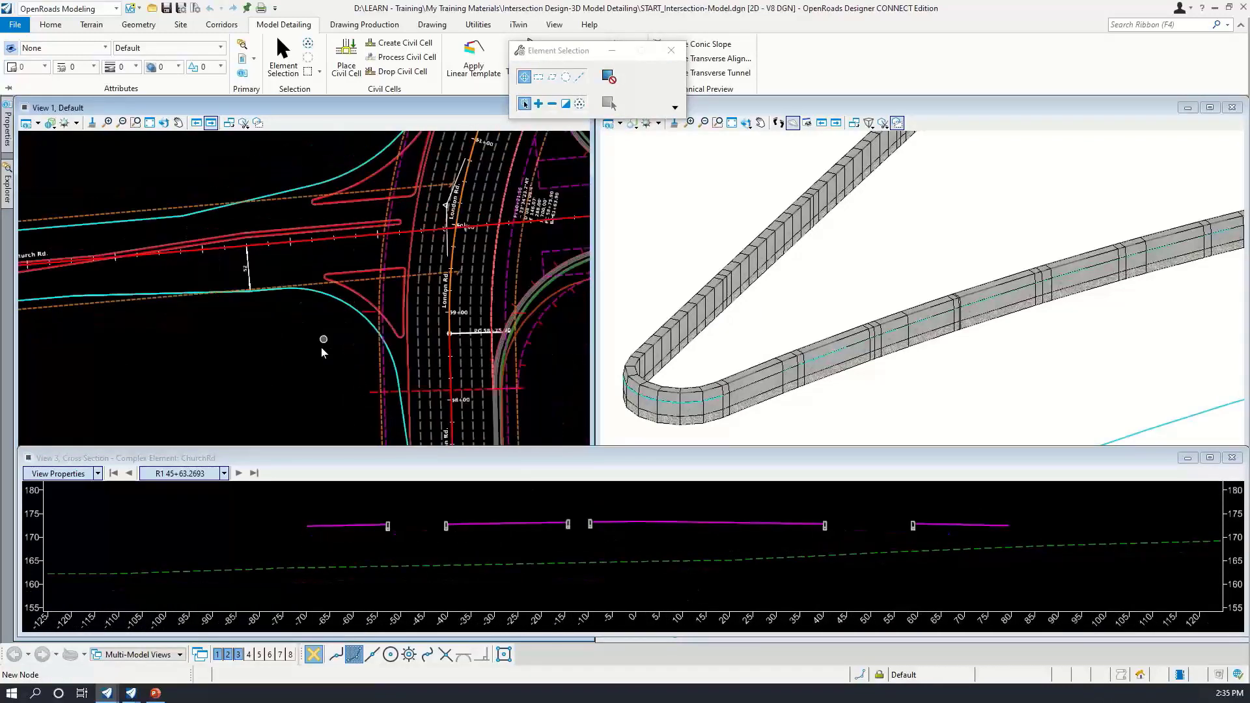
{"action": "left_click", "coordinate": [620, 545]}
{"action": "scroll", "coordinate": [515, 384], "scroll_direction": "down", "scroll_amount": 2}
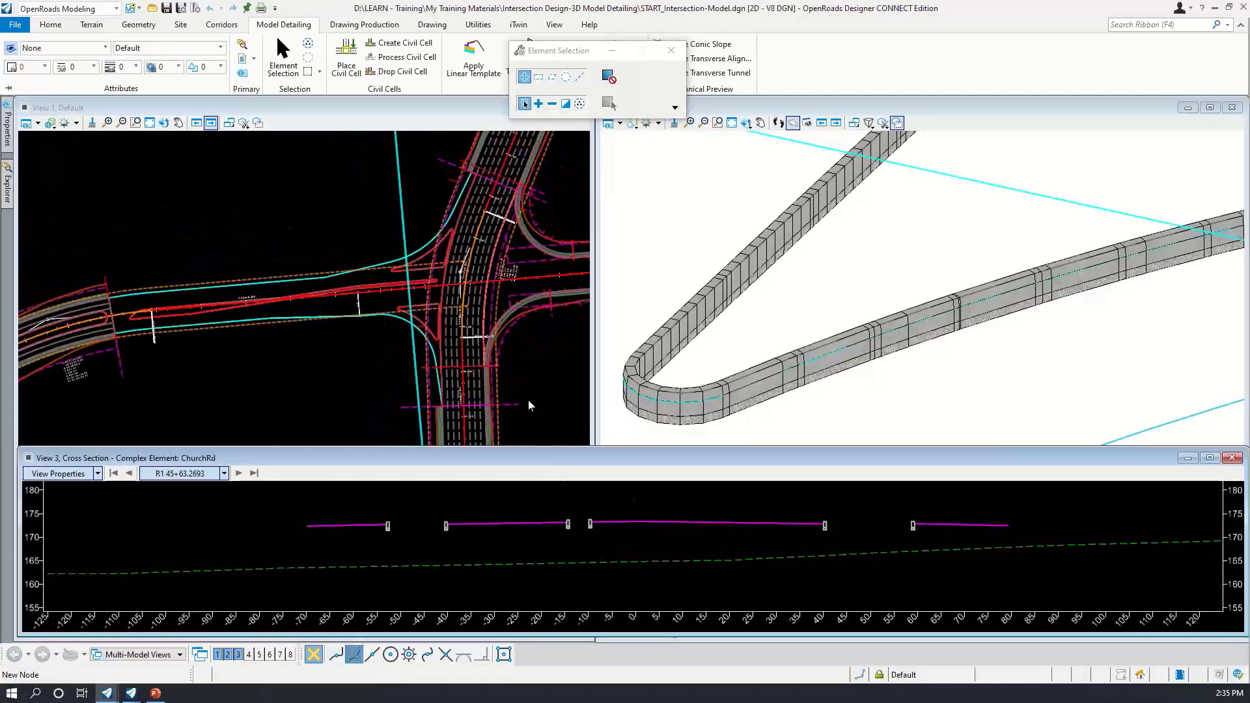
{"action": "middle_click_drag", "start_coordinate": [654, 541], "coordinate": [600, 558]}
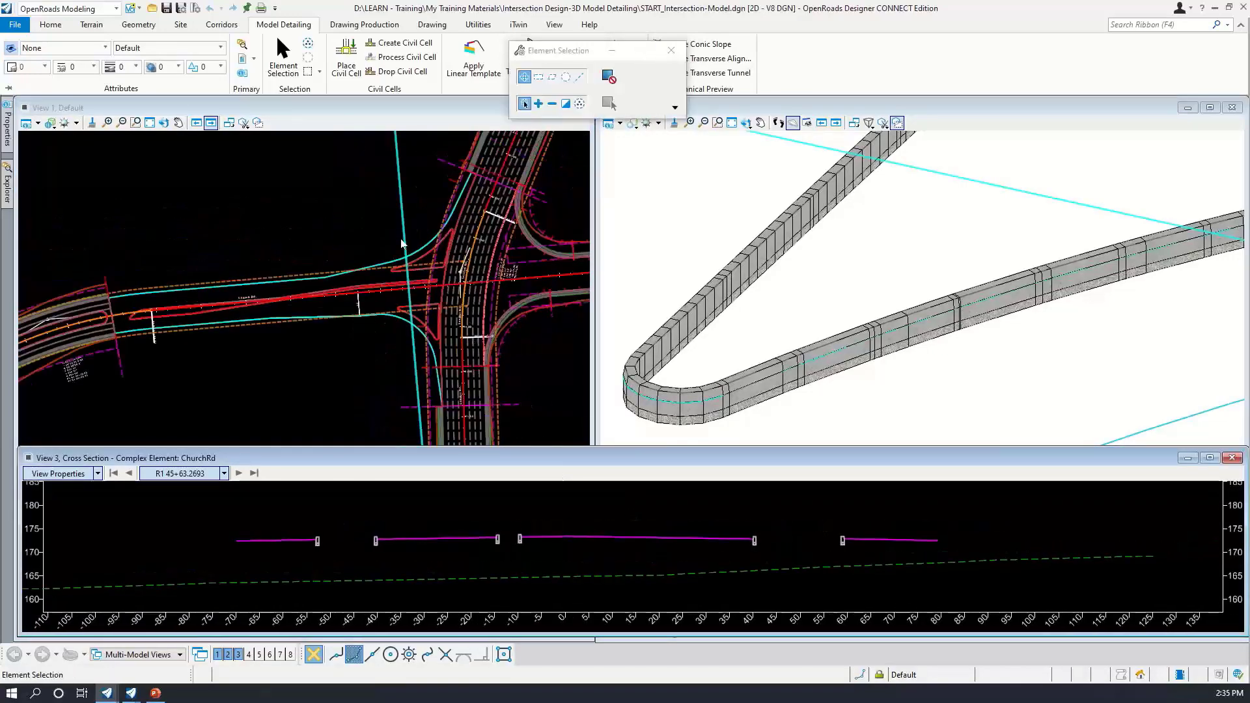
{"action": "scroll", "coordinate": [812, 246], "scroll_direction": "down", "scroll_amount": 4}
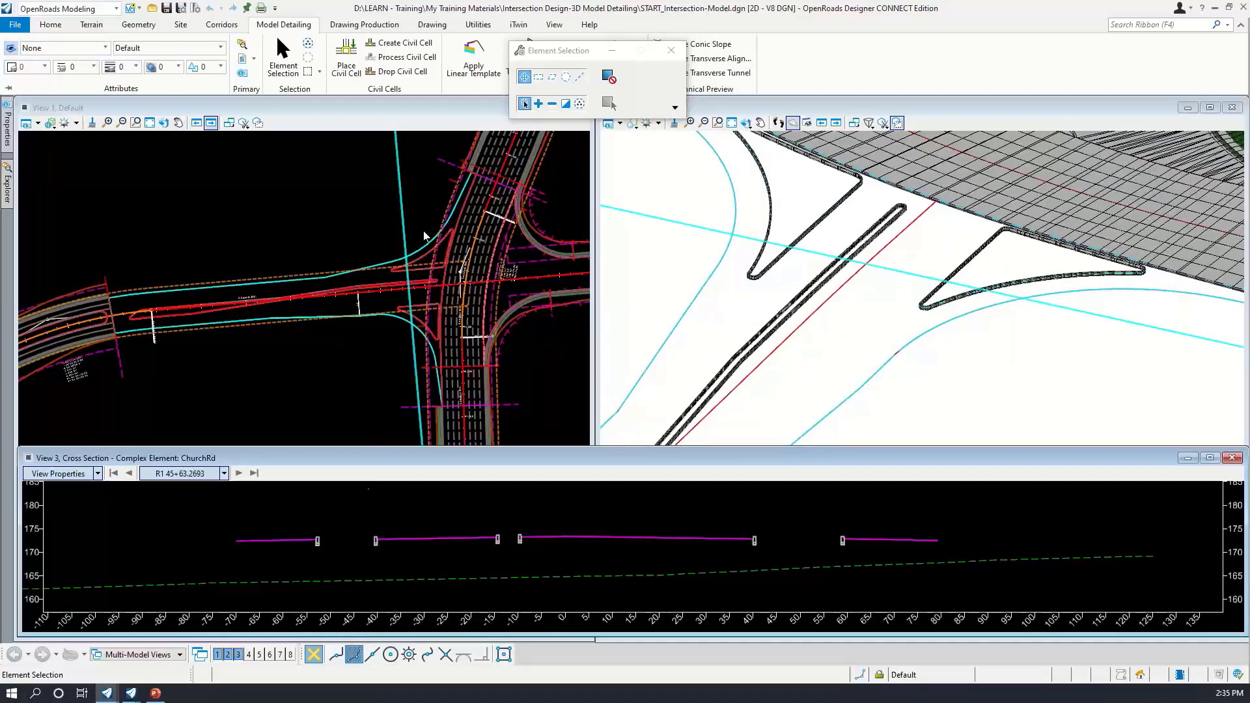
{"action": "scroll", "coordinate": [779, 545], "scroll_direction": "up", "scroll_amount": 1}
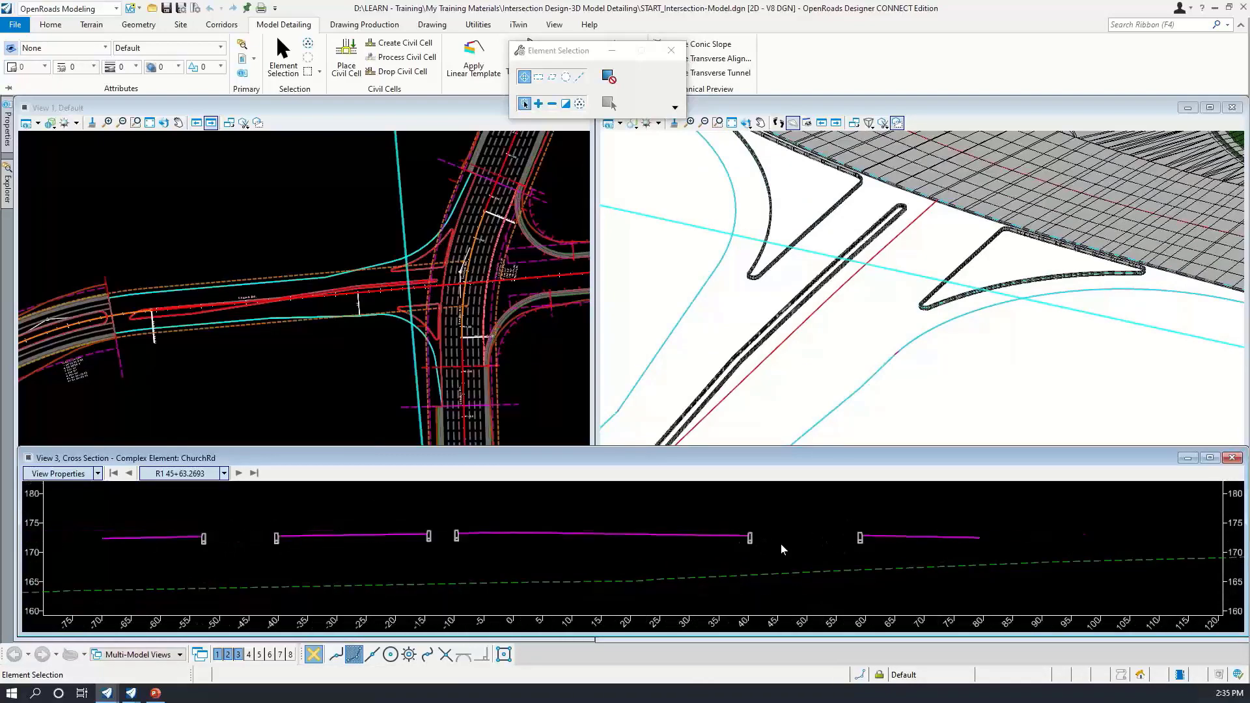
{"action": "scroll", "coordinate": [775, 218], "scroll_direction": "up", "scroll_amount": 2}
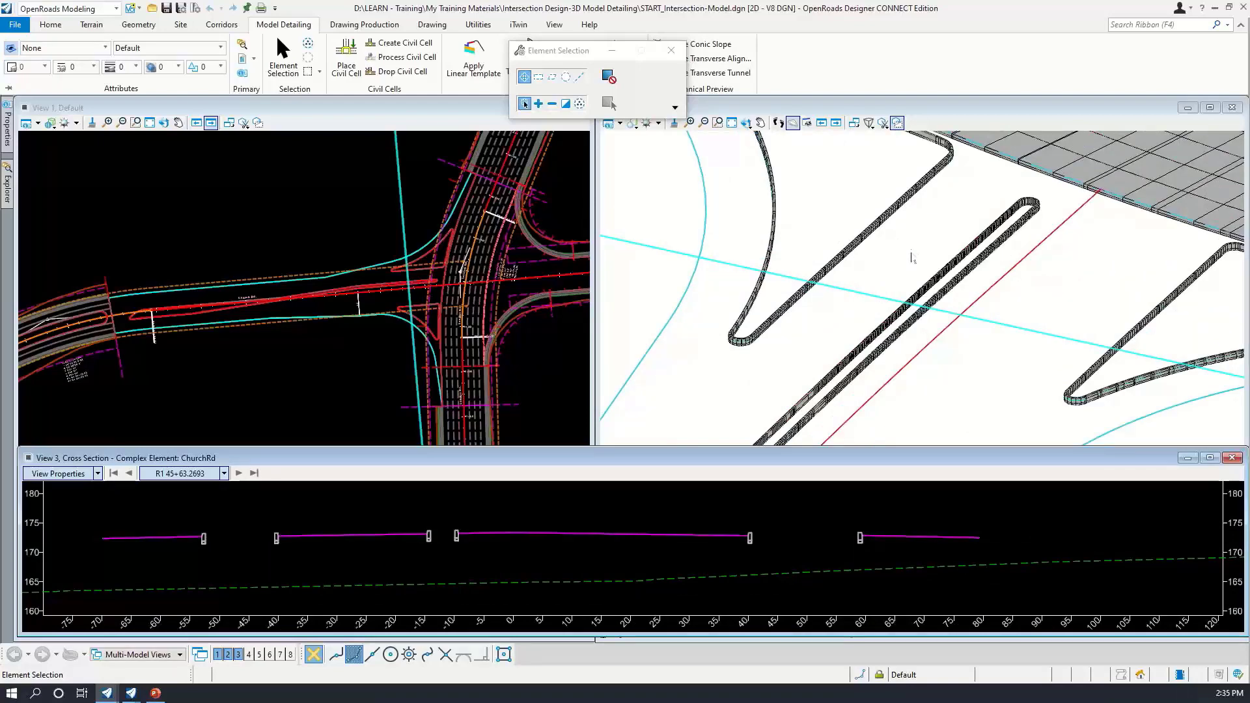
{"action": "scroll", "coordinate": [912, 257], "scroll_direction": "down", "scroll_amount": 2}
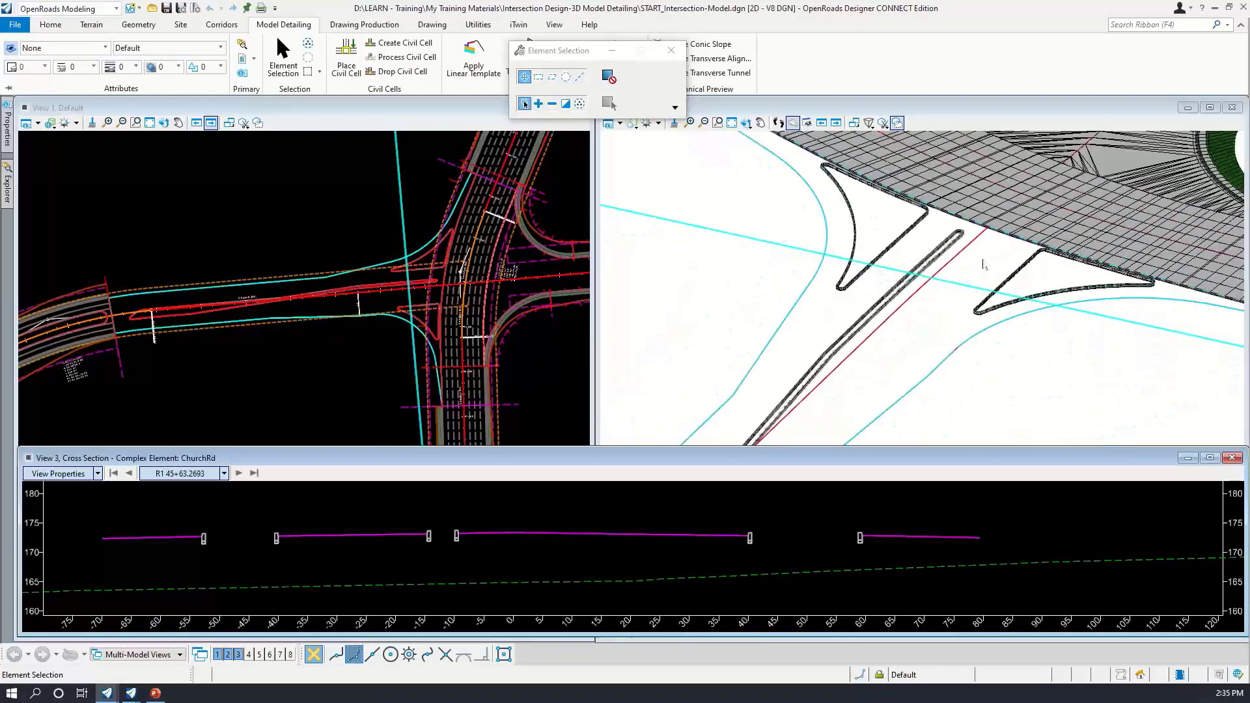
{"action": "scroll", "coordinate": [876, 254], "scroll_direction": "up", "scroll_amount": 4}
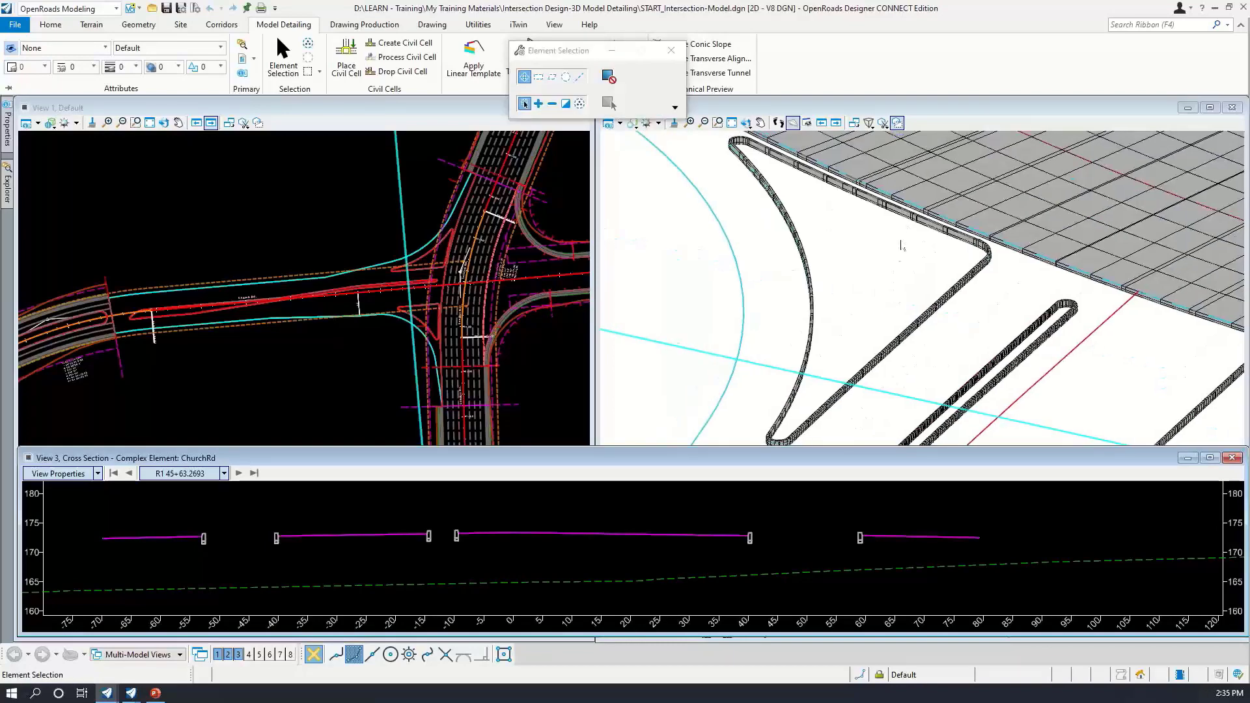
{"action": "scroll", "coordinate": [901, 246], "scroll_direction": "down", "scroll_amount": 2}
{"action": "middle_click_drag", "start_coordinate": [929, 355], "coordinate": [930, 264]}
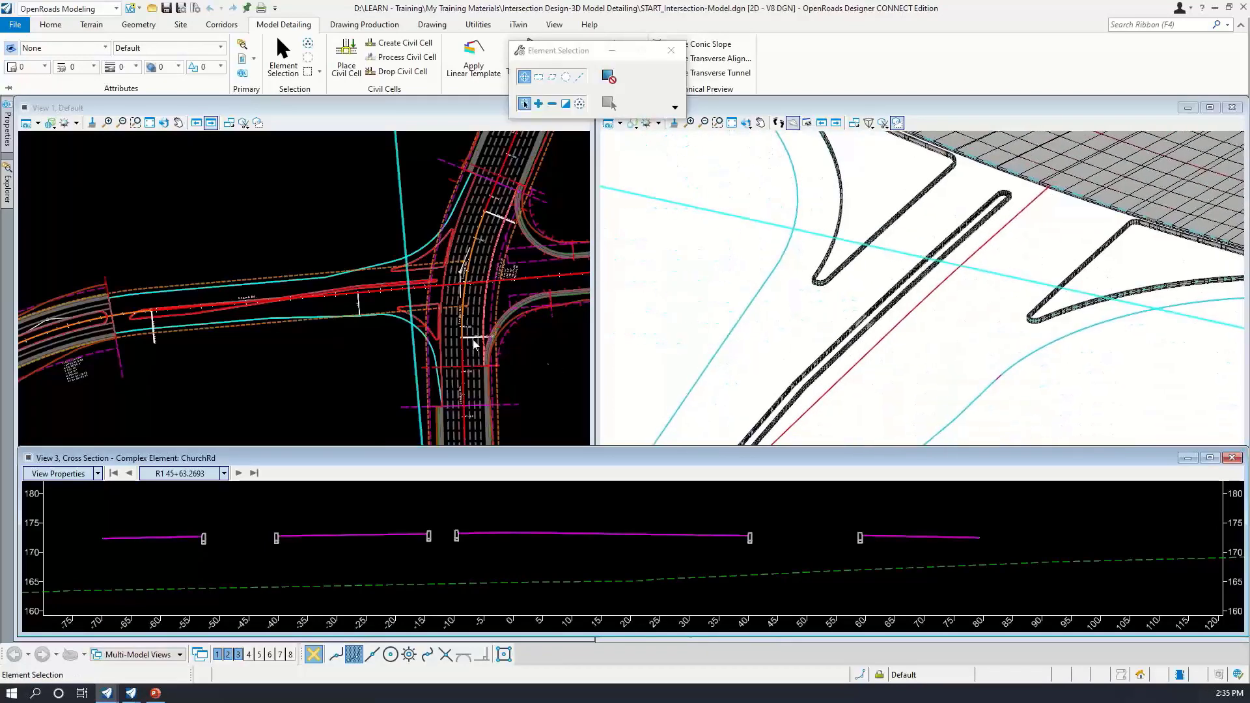
{"action": "left_click", "coordinate": [365, 359]}
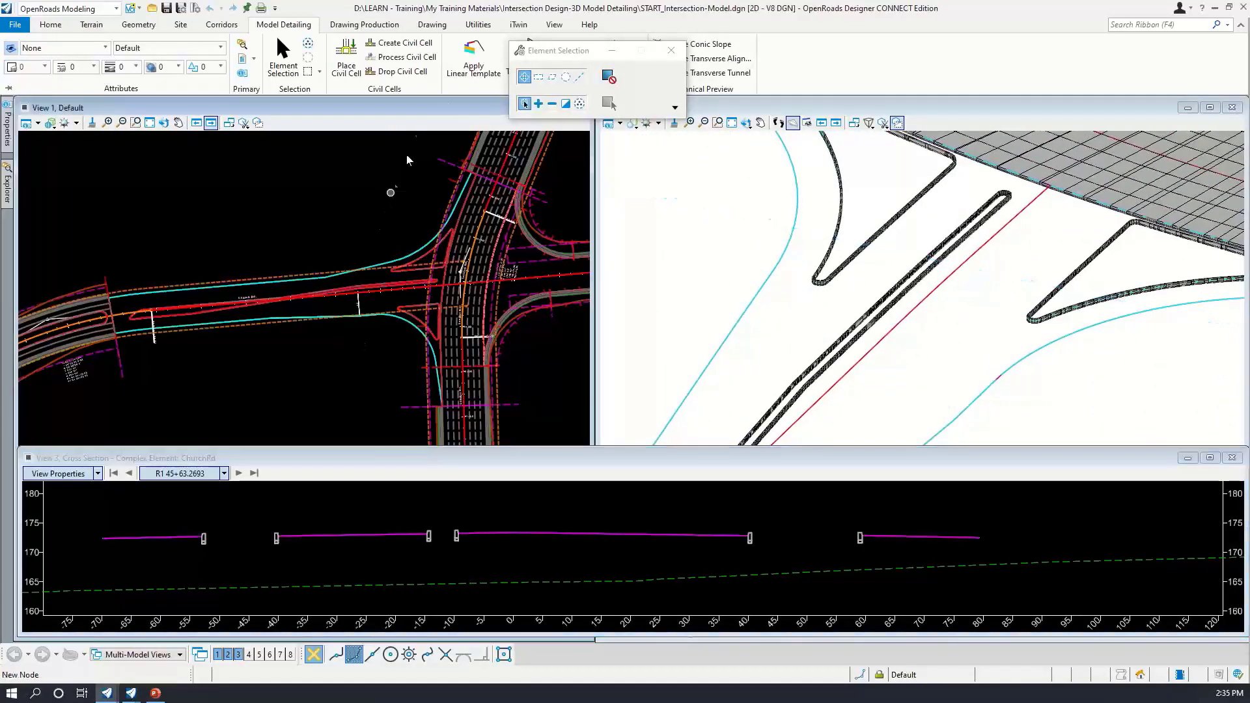
Create a terrain model named DT from the median's CURB_BACK_TOP line, using feature type Boundary, edge method None and feature definition Proposed Triangles
{"action": "left_click_drag", "start_coordinate": [555, 56], "coordinate": [874, 78]}
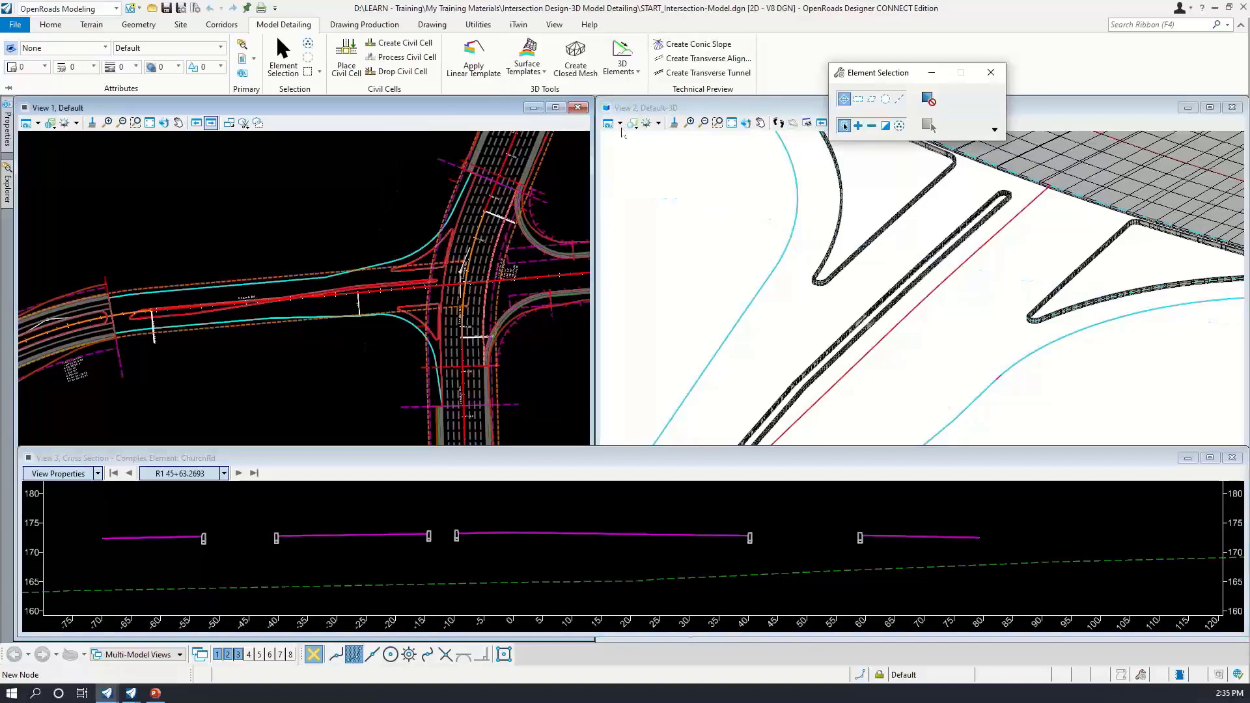
{"action": "left_click", "coordinate": [106, 27]}
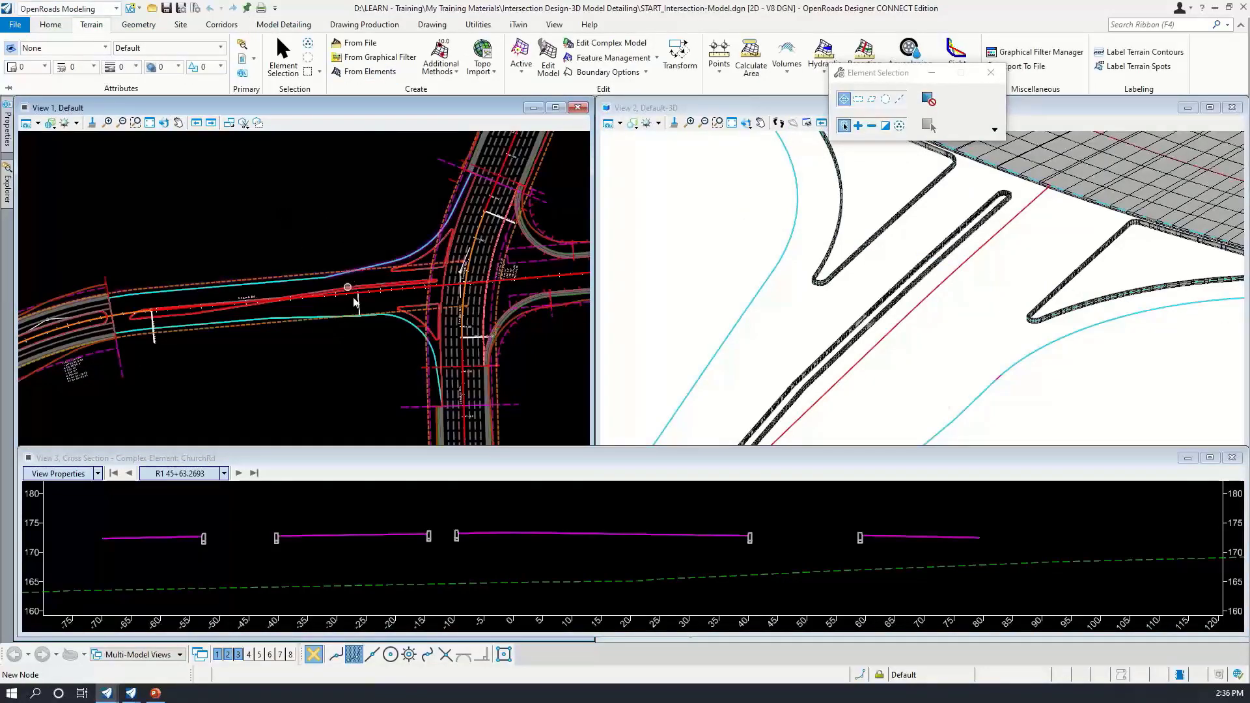
{"action": "scroll", "coordinate": [413, 288], "scroll_direction": "up", "scroll_amount": 5}
{"action": "scroll", "coordinate": [898, 314], "scroll_direction": "up", "scroll_amount": 1}
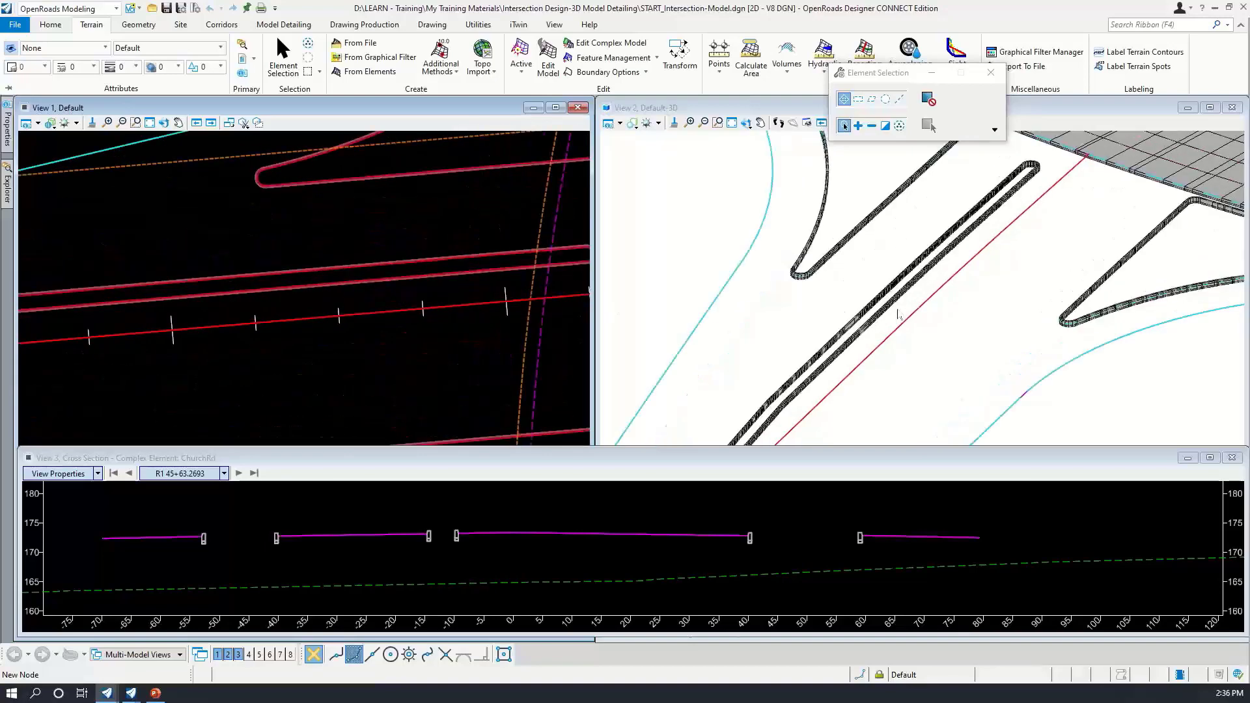
{"action": "scroll", "coordinate": [898, 314], "scroll_direction": "up", "scroll_amount": 5}
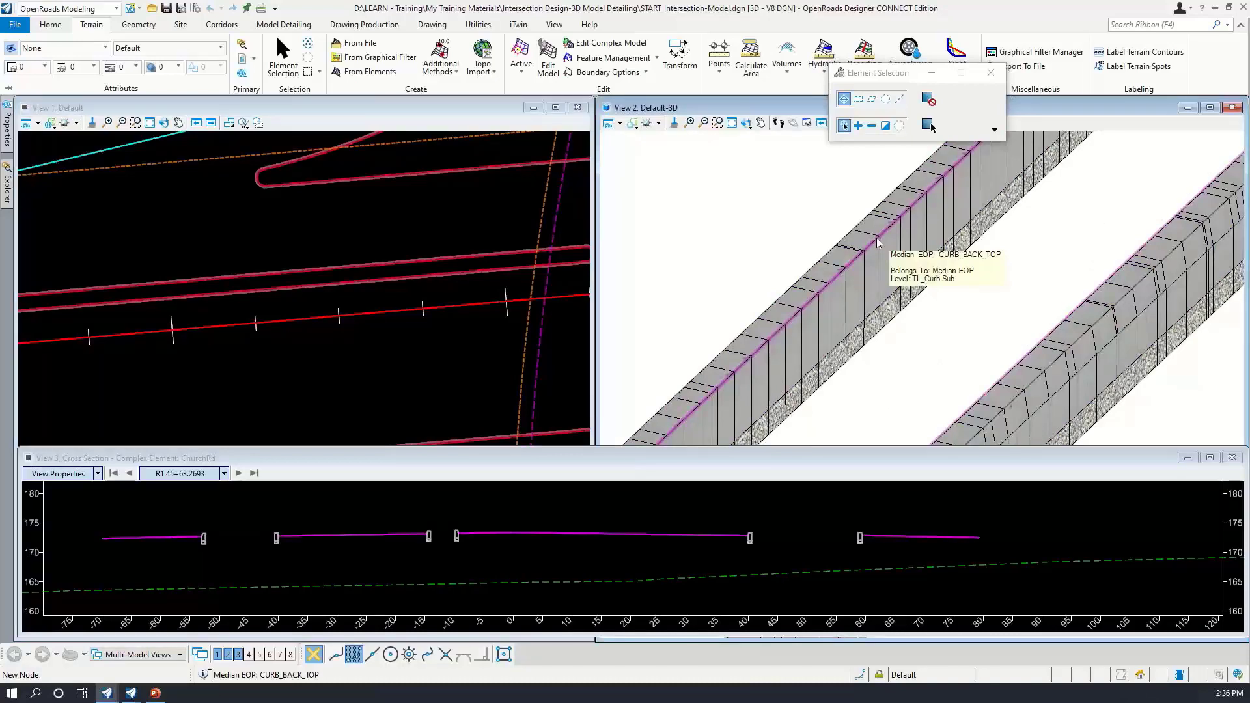
{"action": "left_click", "coordinate": [877, 243]}
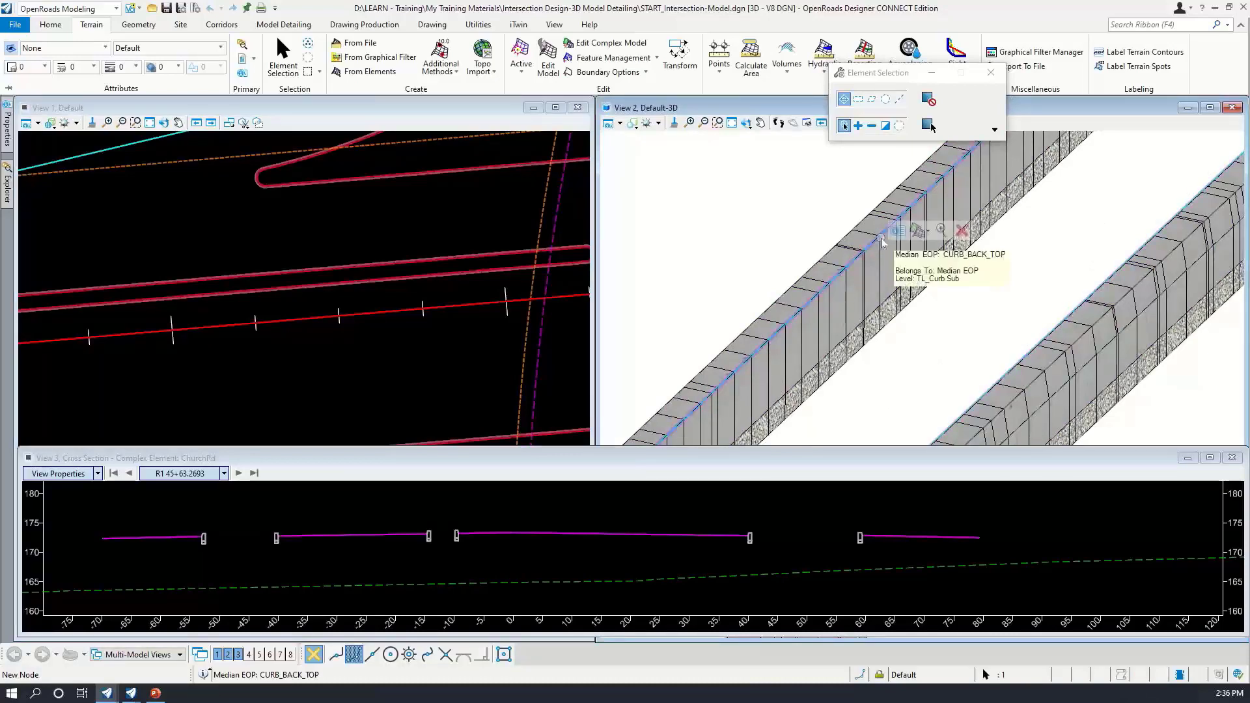
{"action": "mouse_move", "coordinate": [882, 241]}
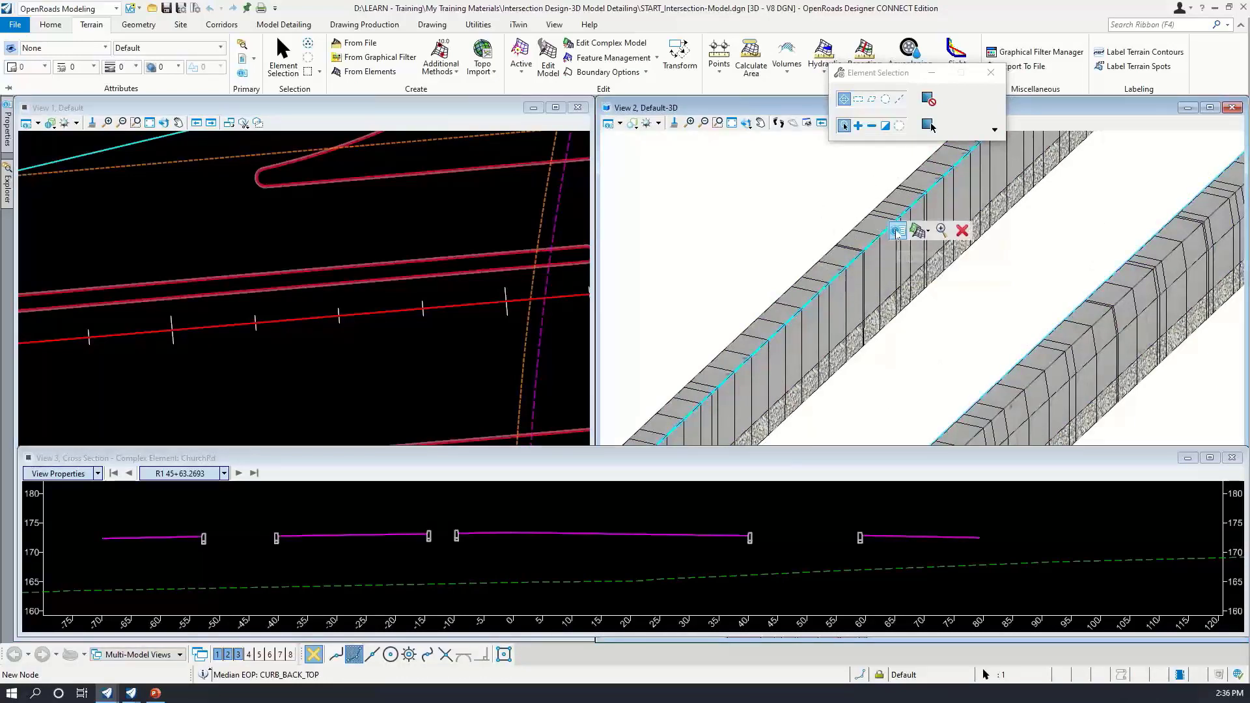
{"action": "left_click", "coordinate": [897, 232]}
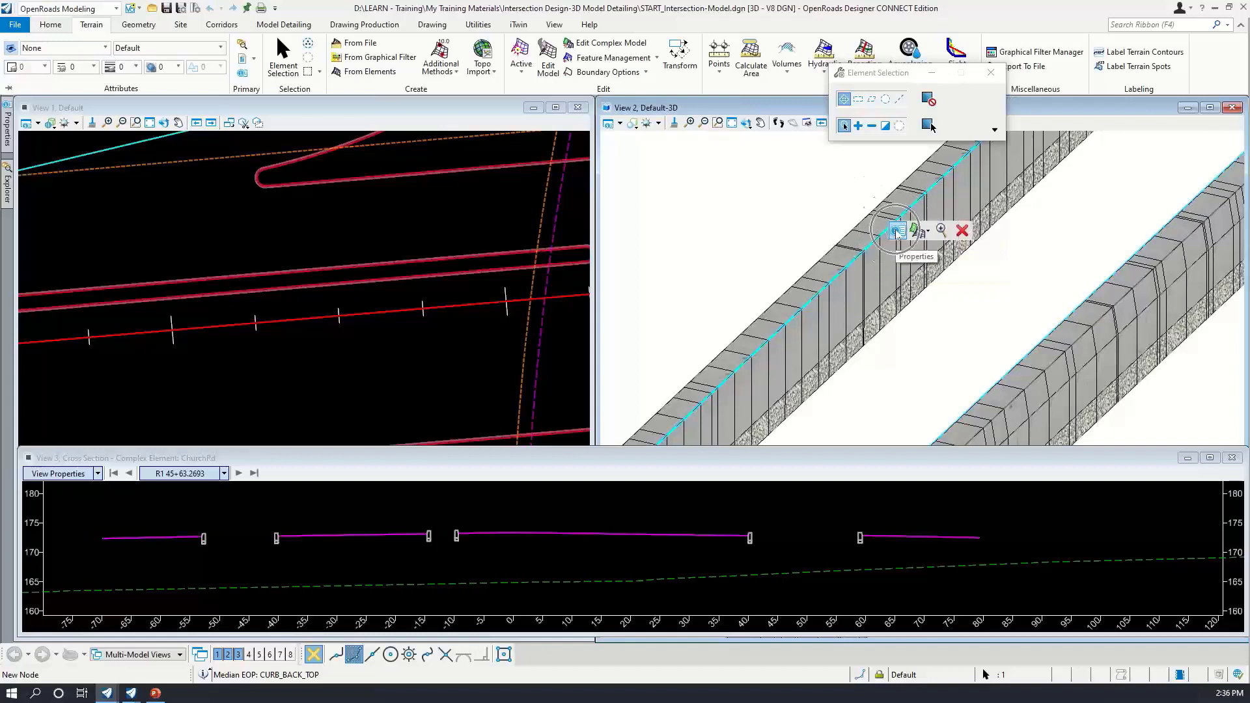
{"action": "left_click", "coordinate": [872, 251]}
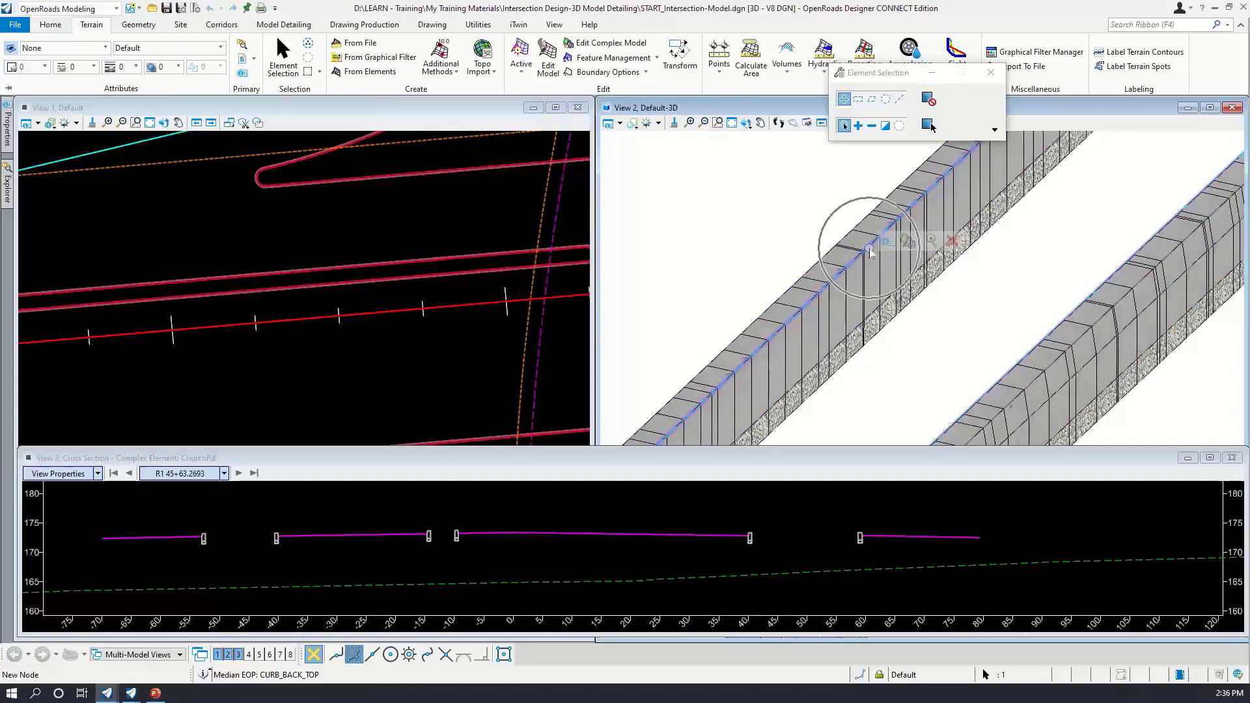
{"action": "left_click", "coordinate": [361, 74]}
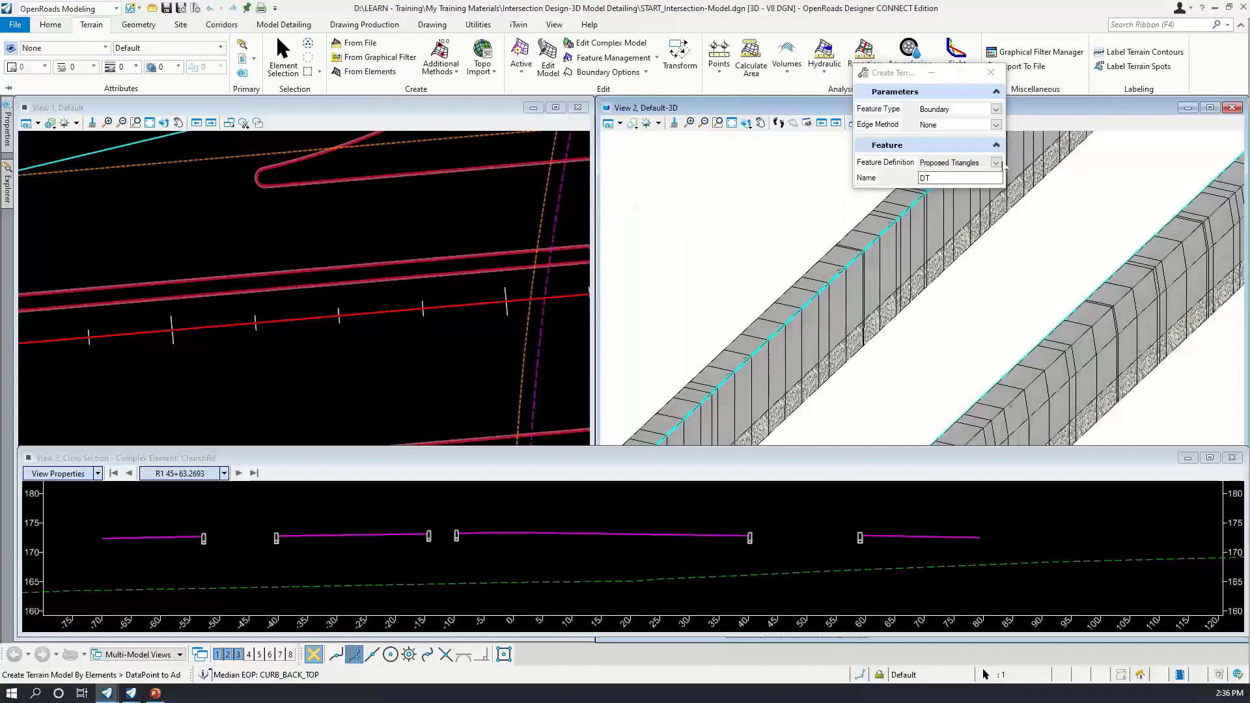
{"action": "scroll", "coordinate": [773, 213], "scroll_direction": "down", "scroll_amount": 1}
{"action": "left_click", "coordinate": [773, 213]}
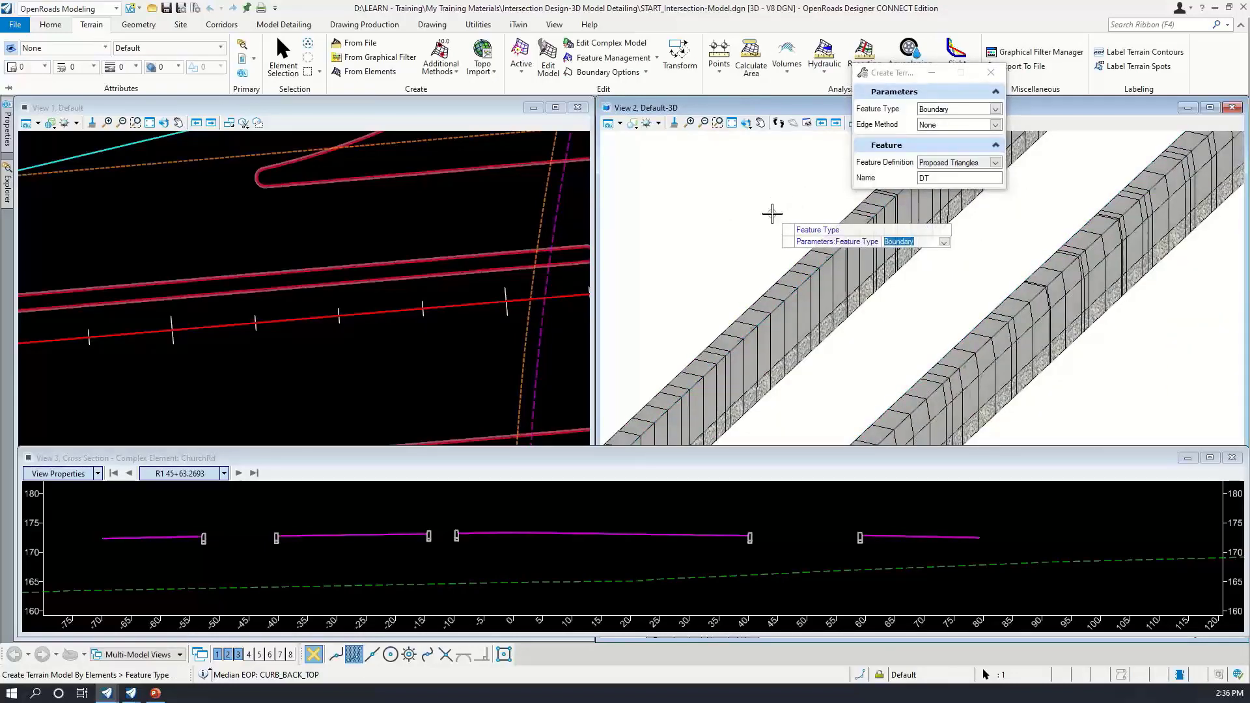
{"action": "left_click", "coordinate": [773, 213]}
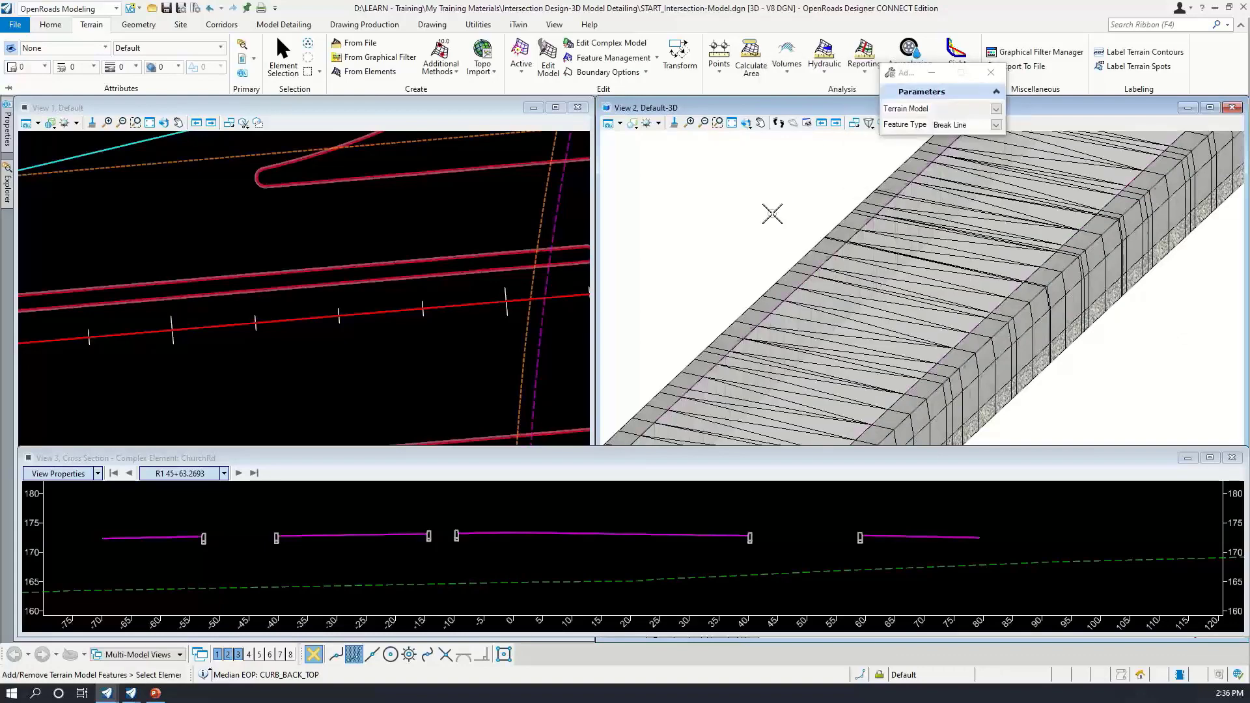
{"action": "scroll", "coordinate": [779, 207], "scroll_direction": "down", "scroll_amount": 1}
{"action": "scroll", "coordinate": [864, 274], "scroll_direction": "down", "scroll_amount": 2}
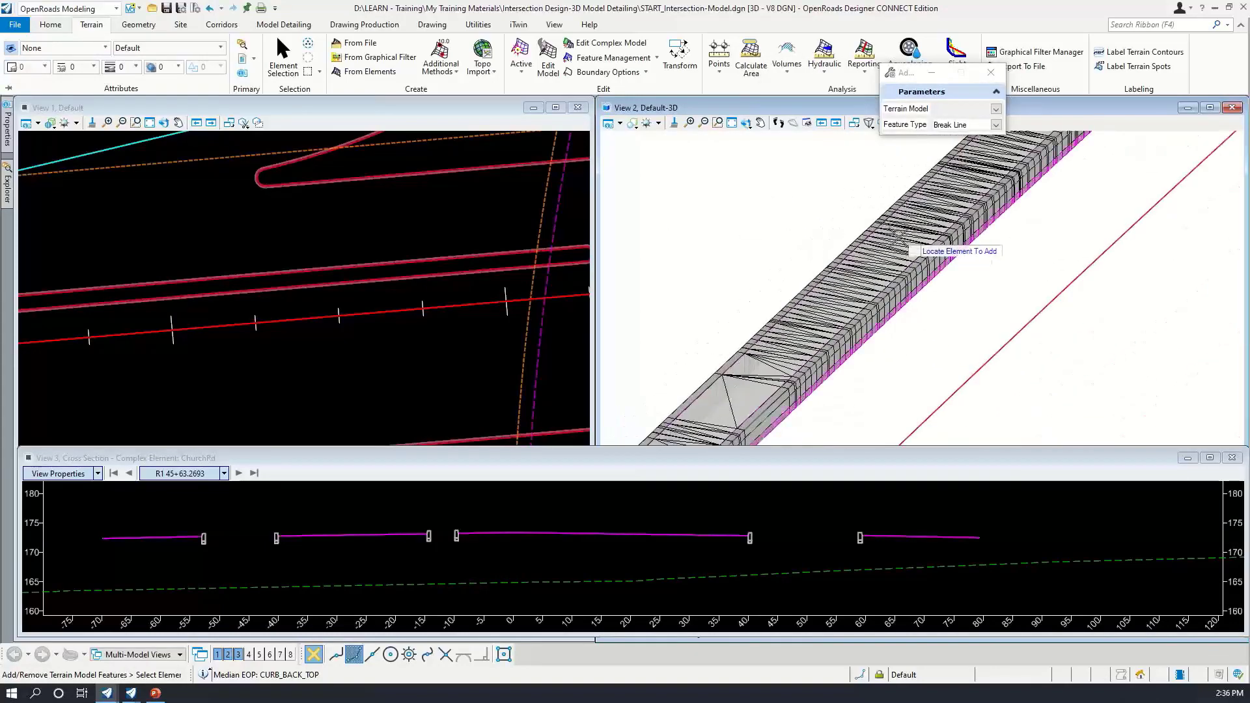
{"action": "scroll", "coordinate": [884, 247], "scroll_direction": "down", "scroll_amount": 2}
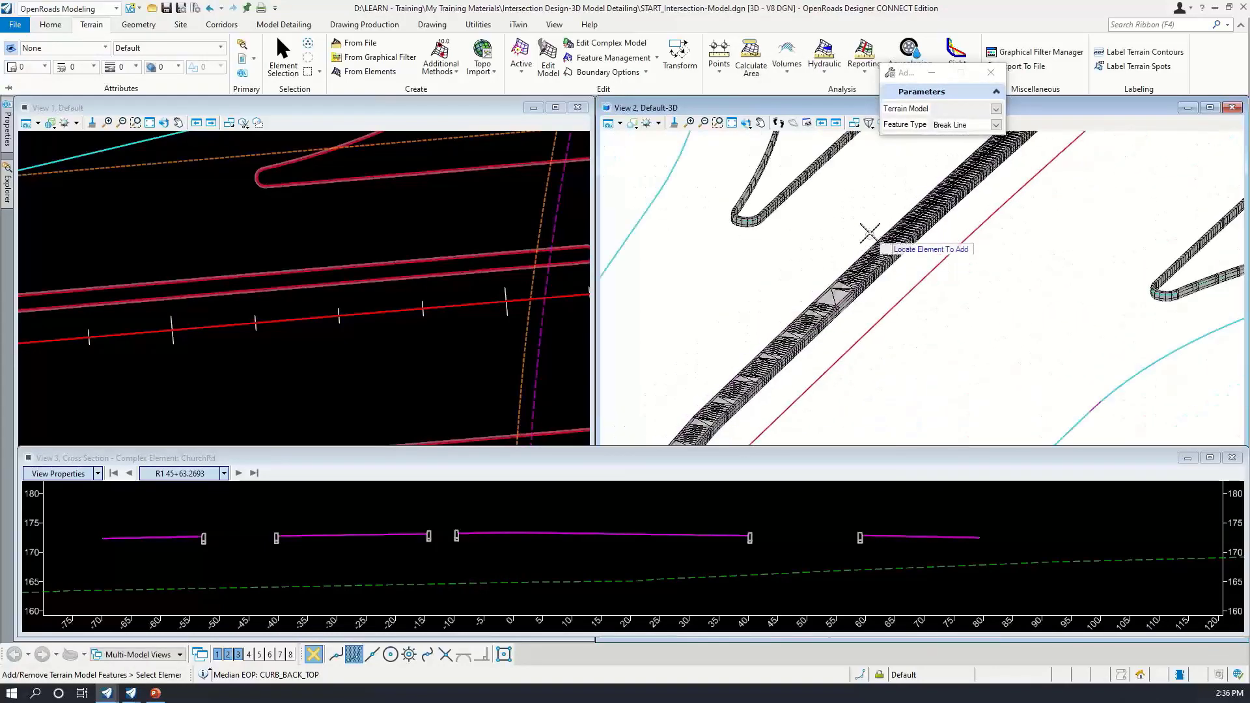
{"action": "scroll", "coordinate": [716, 224], "scroll_direction": "up", "scroll_amount": 5}
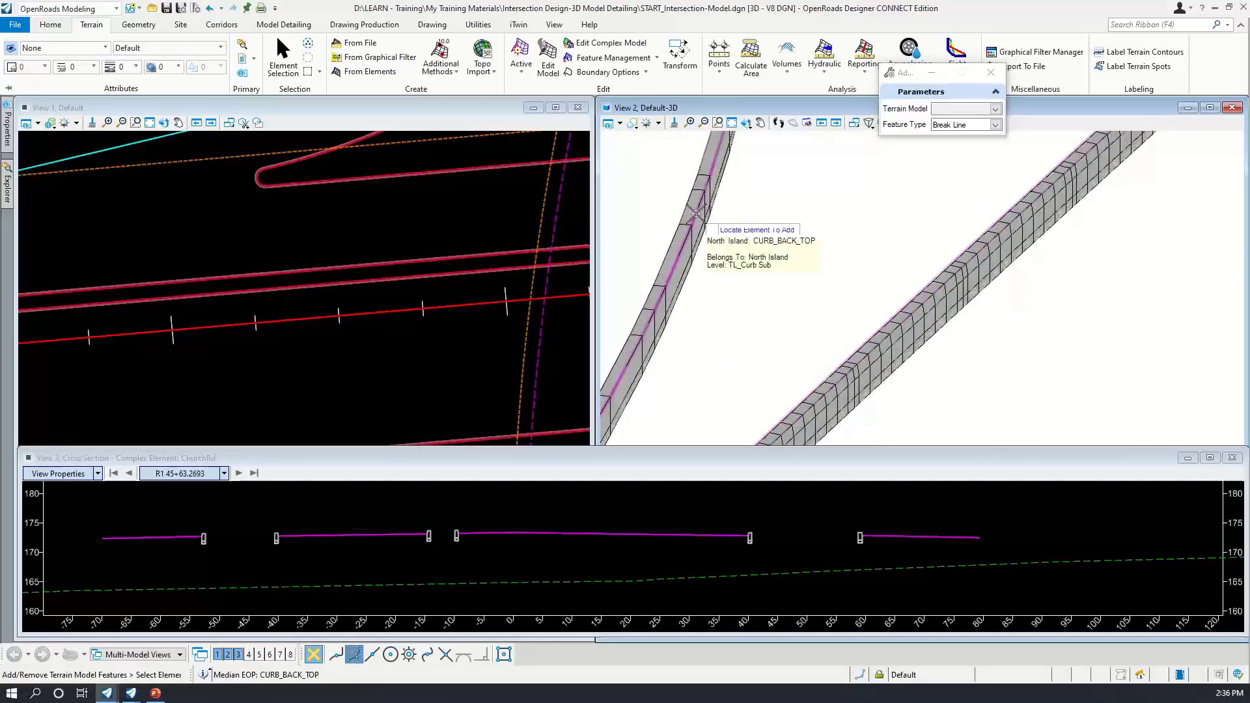
{"action": "left_click", "coordinate": [705, 220]}
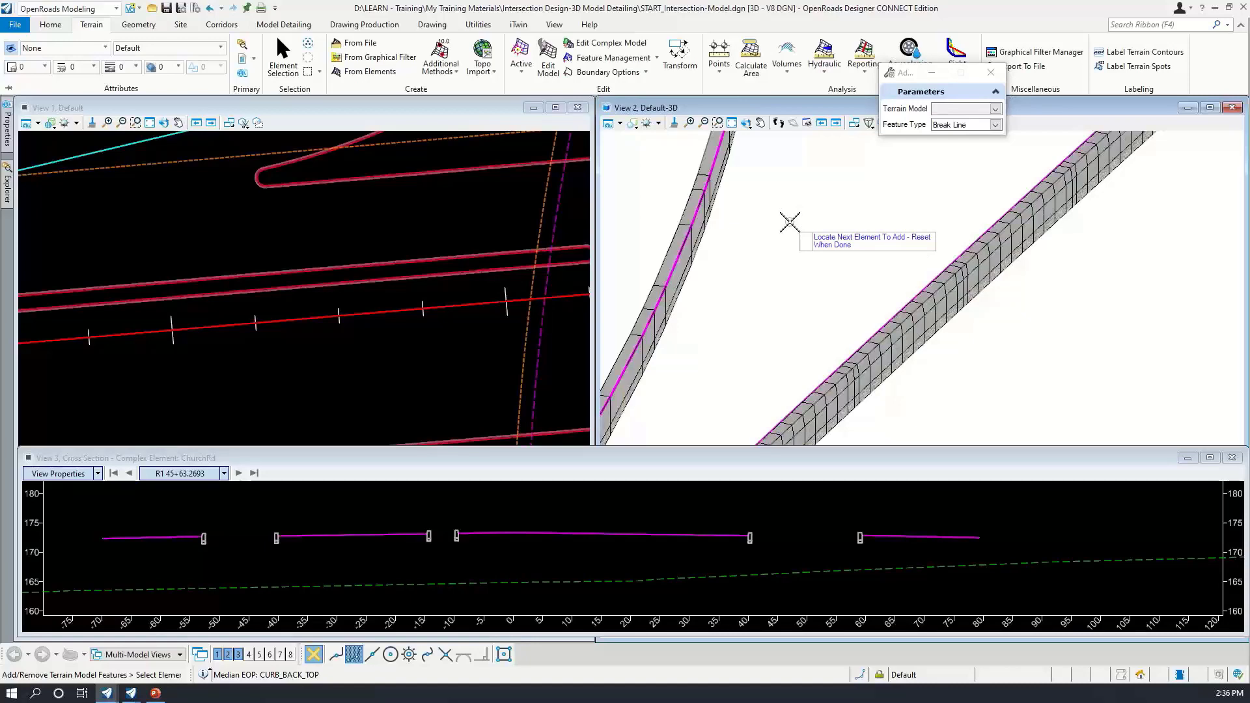
{"action": "right_click", "coordinate": [790, 222]}
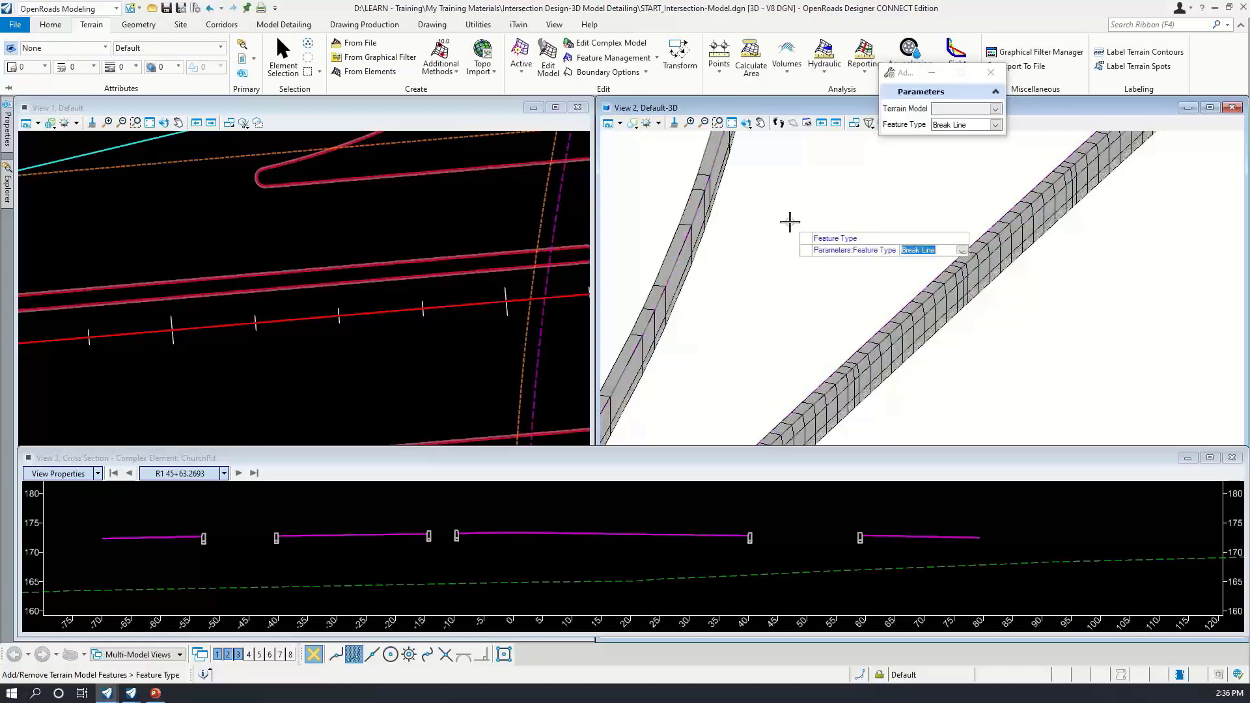
{"action": "left_click", "coordinate": [790, 222]}
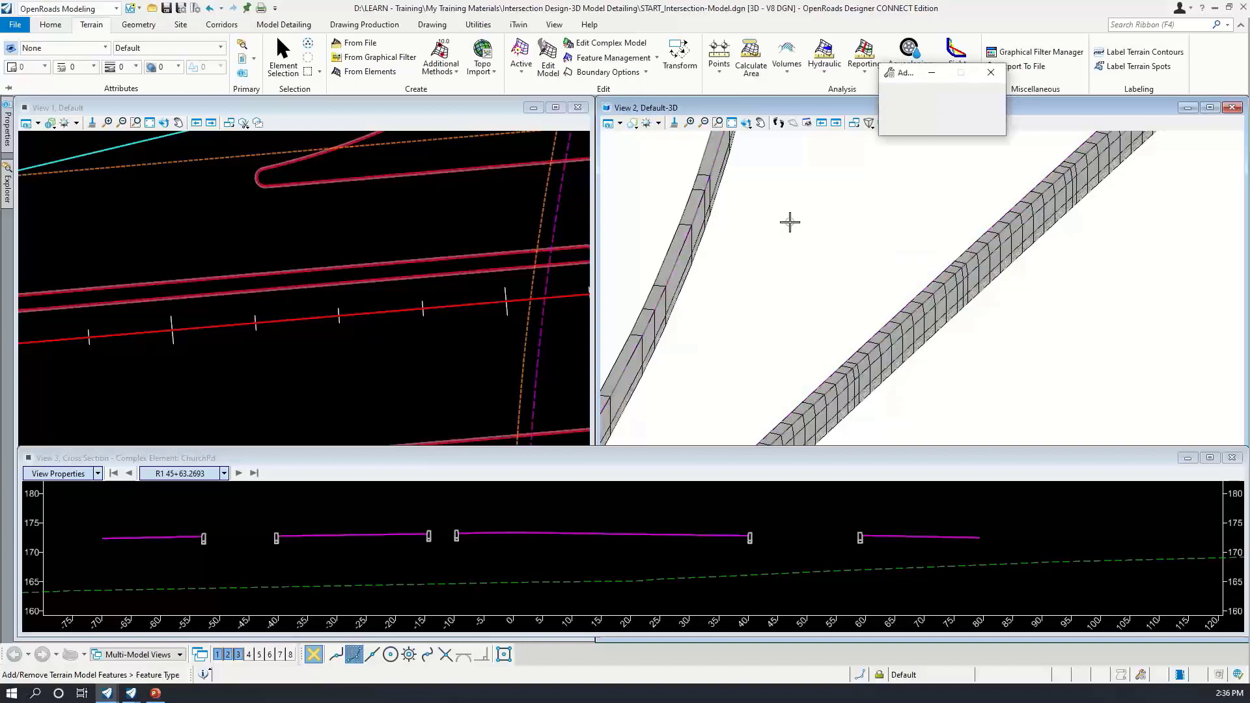
Create terrain model DT from the North Island's CURB_BACK_TOP line, with feature type Boundary, edge method None and feature definition Proposed Triangles
{"action": "left_click", "coordinate": [369, 73]}
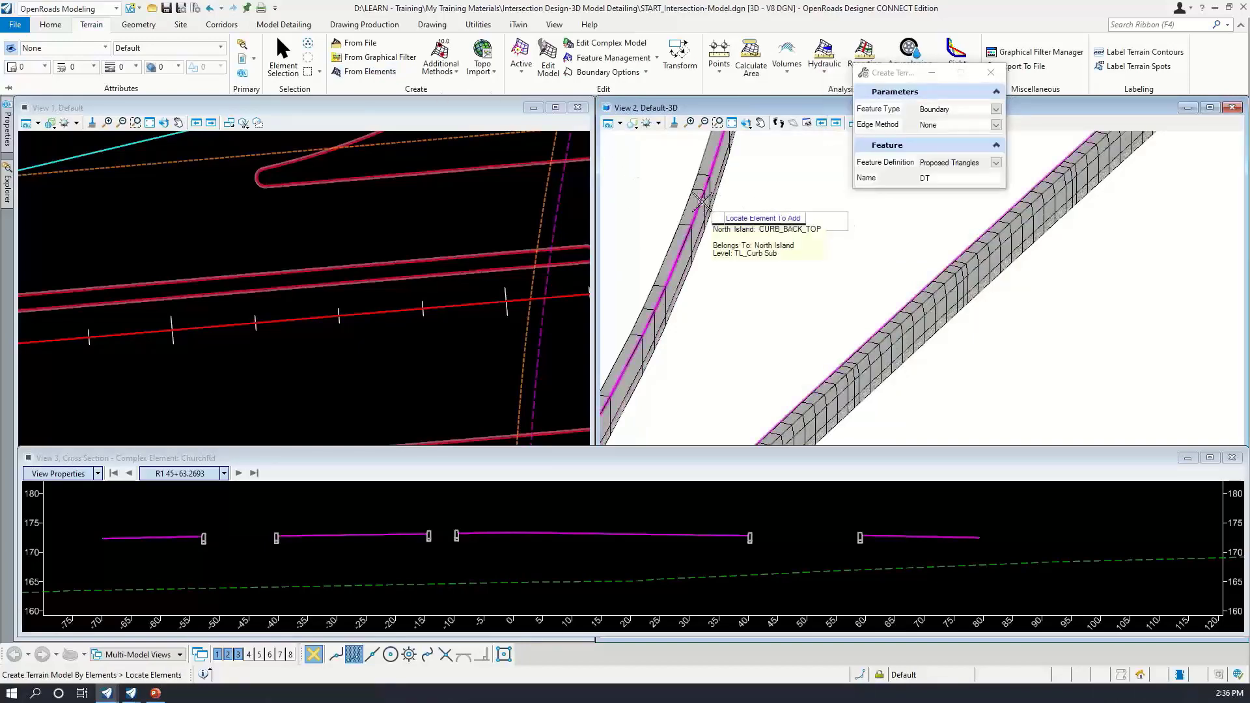
{"action": "left_click", "coordinate": [702, 202]}
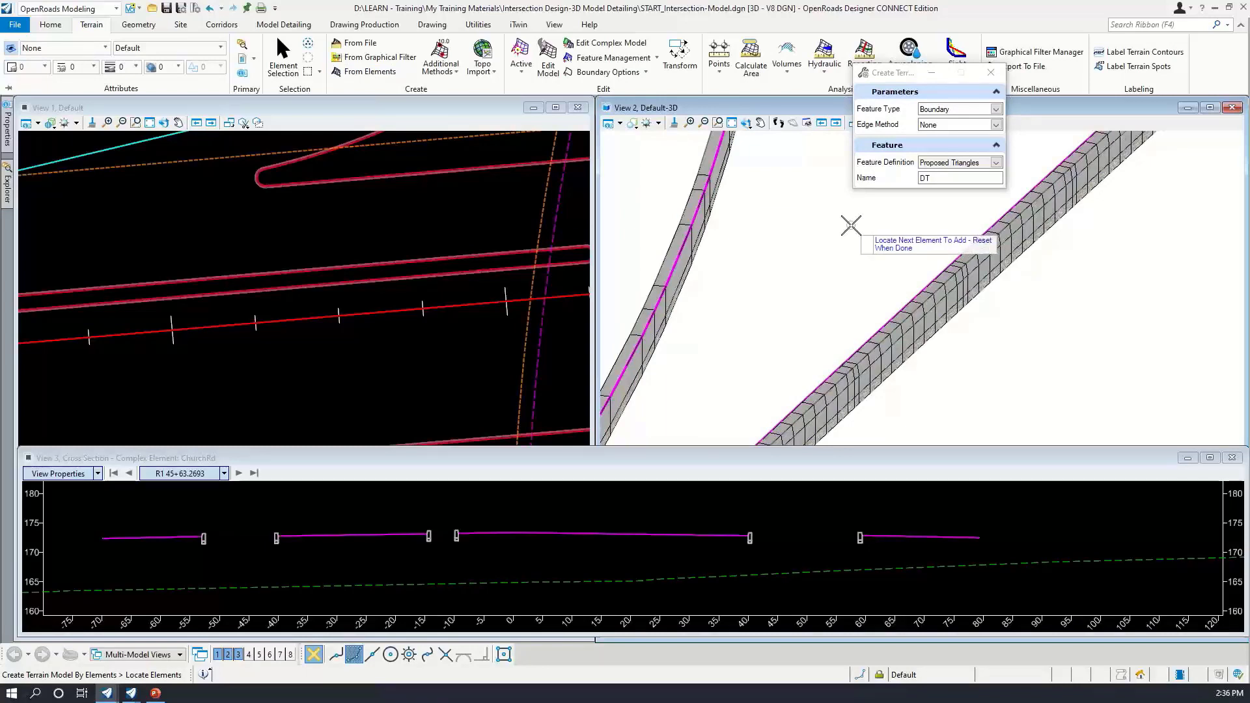
{"action": "right_click", "coordinate": [851, 225]}
{"action": "left_click", "coordinate": [841, 227]}
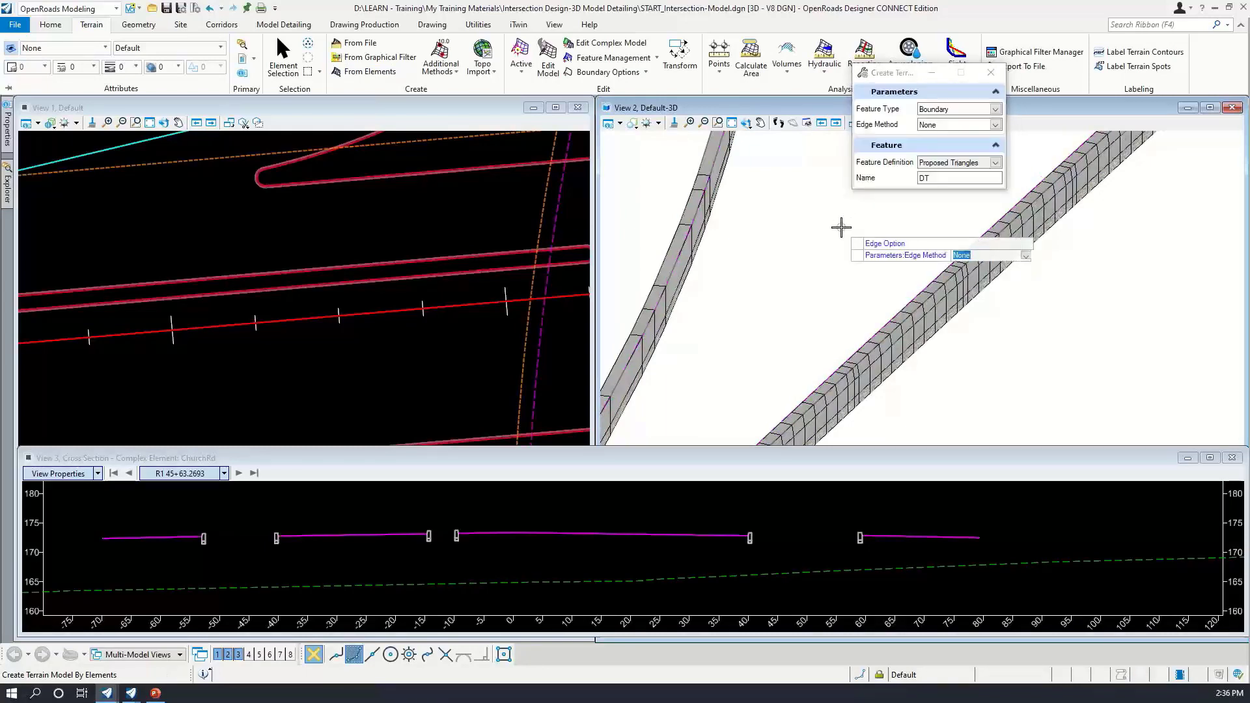
{"action": "left_click", "coordinate": [841, 226]}
{"action": "scroll", "coordinate": [846, 226], "scroll_direction": "down", "scroll_amount": 5}
{"action": "middle_click_drag", "start_coordinate": [959, 254], "coordinate": [815, 297]}
{"action": "scroll", "coordinate": [1002, 301], "scroll_direction": "down", "scroll_amount": 1}
{"action": "scroll", "coordinate": [993, 295], "scroll_direction": "up", "scroll_amount": 8}
{"action": "scroll", "coordinate": [984, 293], "scroll_direction": "up", "scroll_amount": 2}
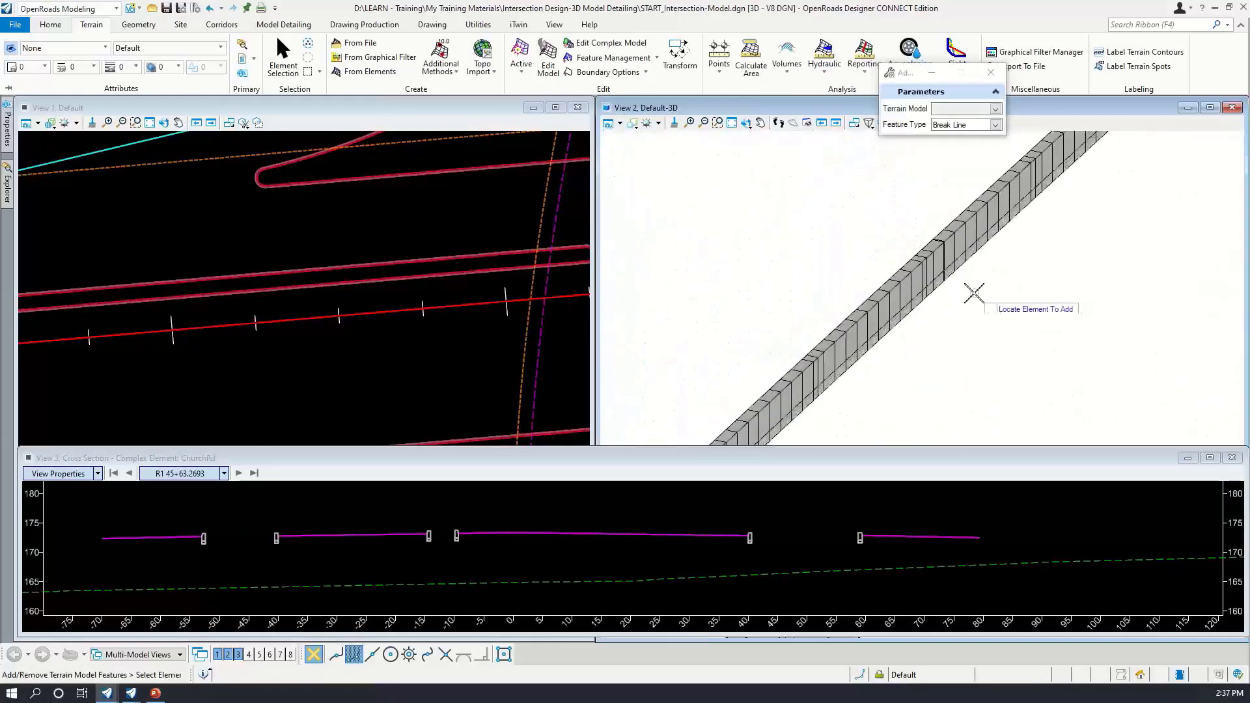
{"action": "scroll", "coordinate": [319, 293], "scroll_direction": "down", "scroll_amount": 4}
{"action": "middle_click_drag", "start_coordinate": [321, 290], "coordinate": [324, 216]}
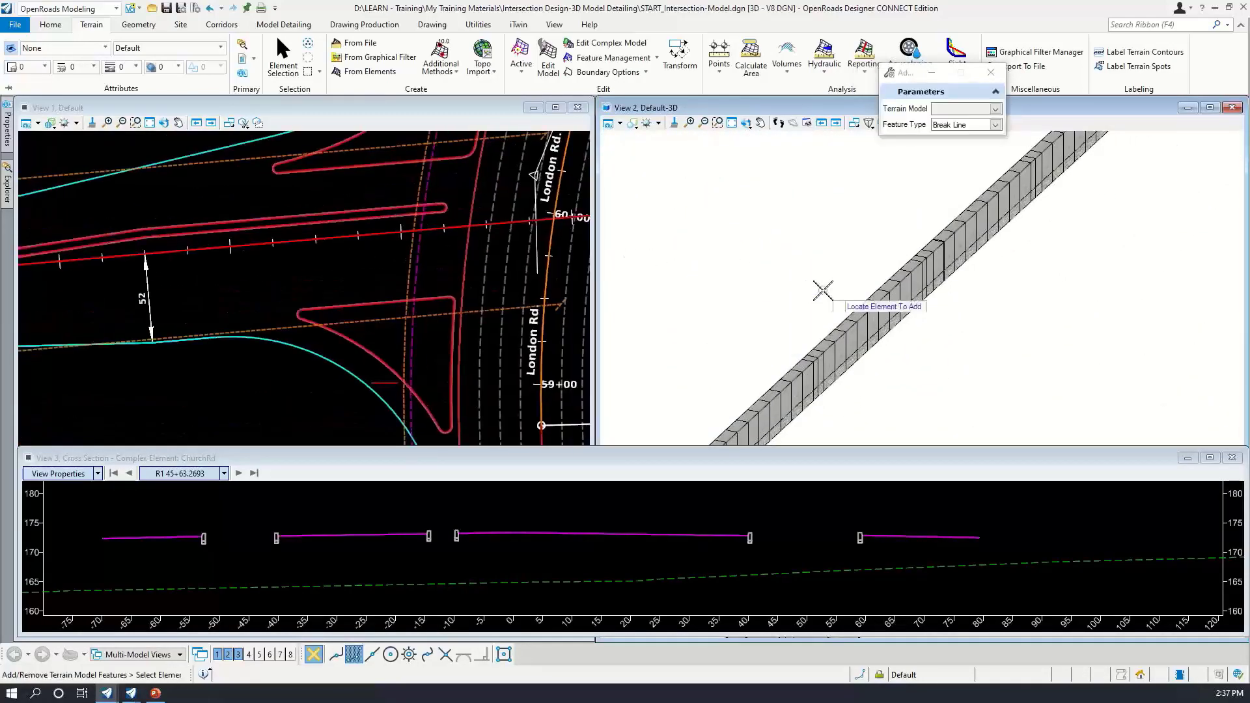
{"action": "scroll", "coordinate": [840, 294], "scroll_direction": "up", "scroll_amount": 2}
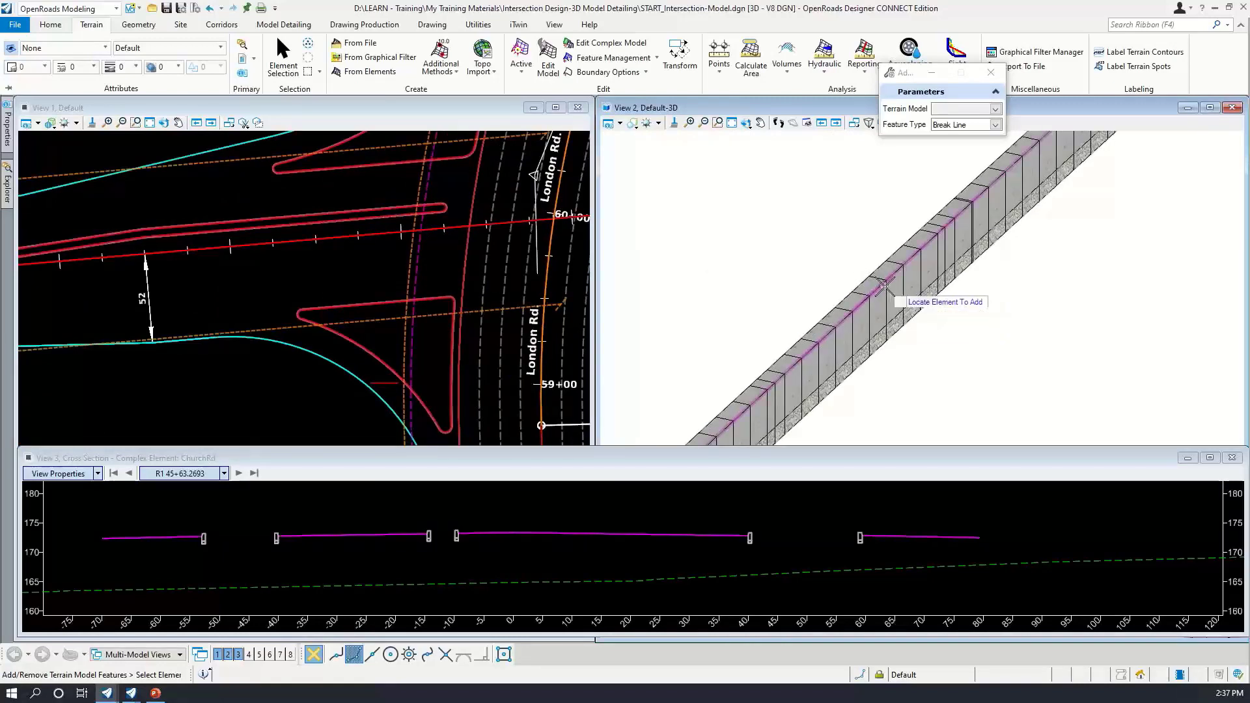
{"action": "left_click", "coordinate": [885, 285]}
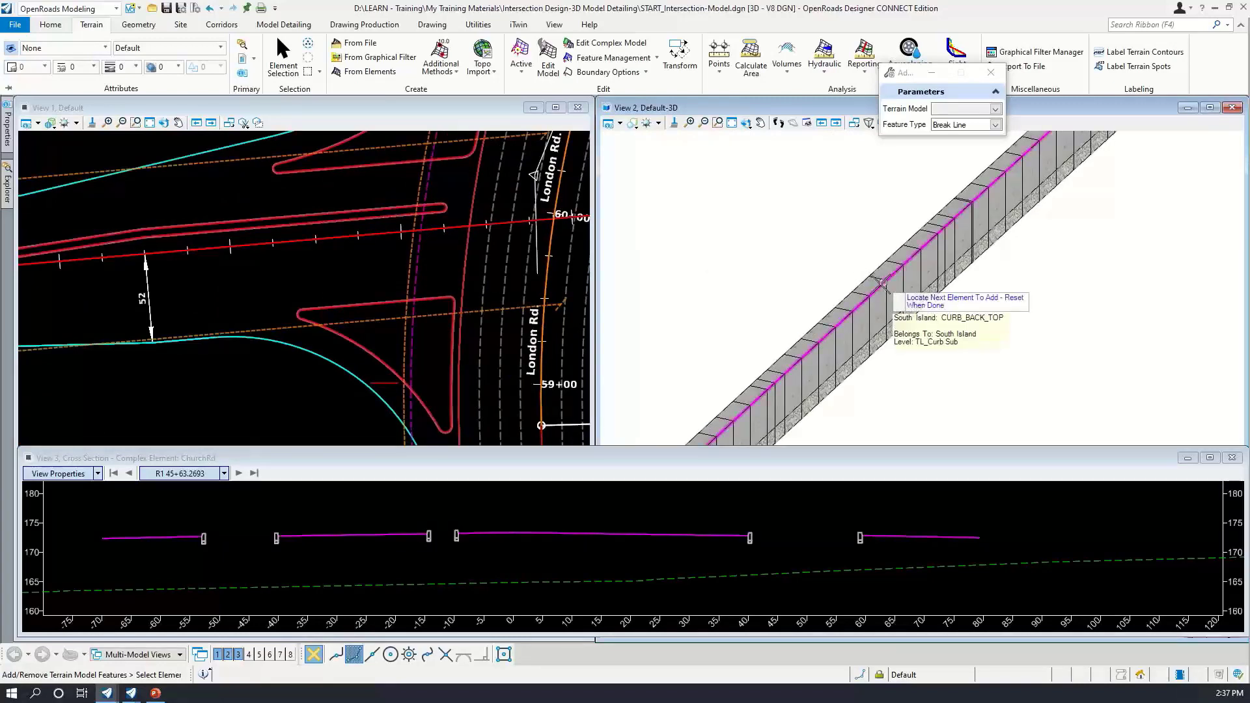
{"action": "right_click", "coordinate": [750, 254]}
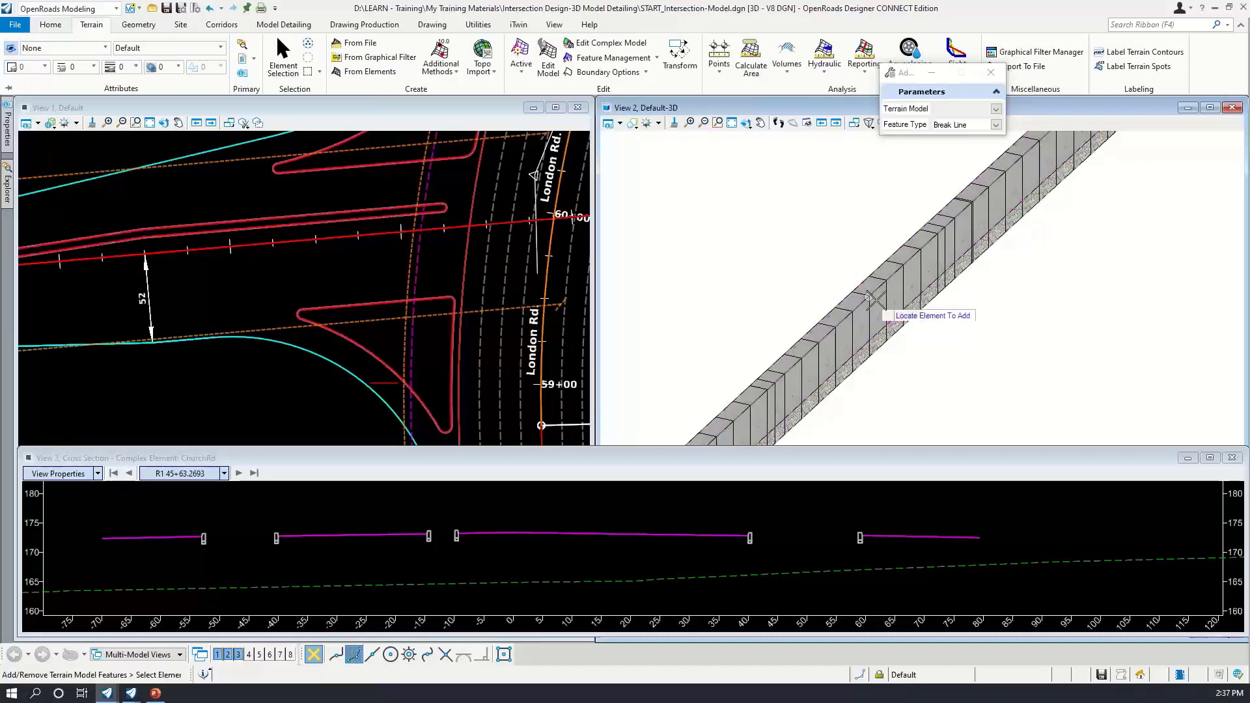
{"action": "right_click", "coordinate": [831, 259]}
Create a Boundary terrain model from the South Island's CURB_BACK_TOP line, edge method None, Proposed Triangles, and check the terrains in 3D and cross section
{"action": "left_click", "coordinate": [376, 73]}
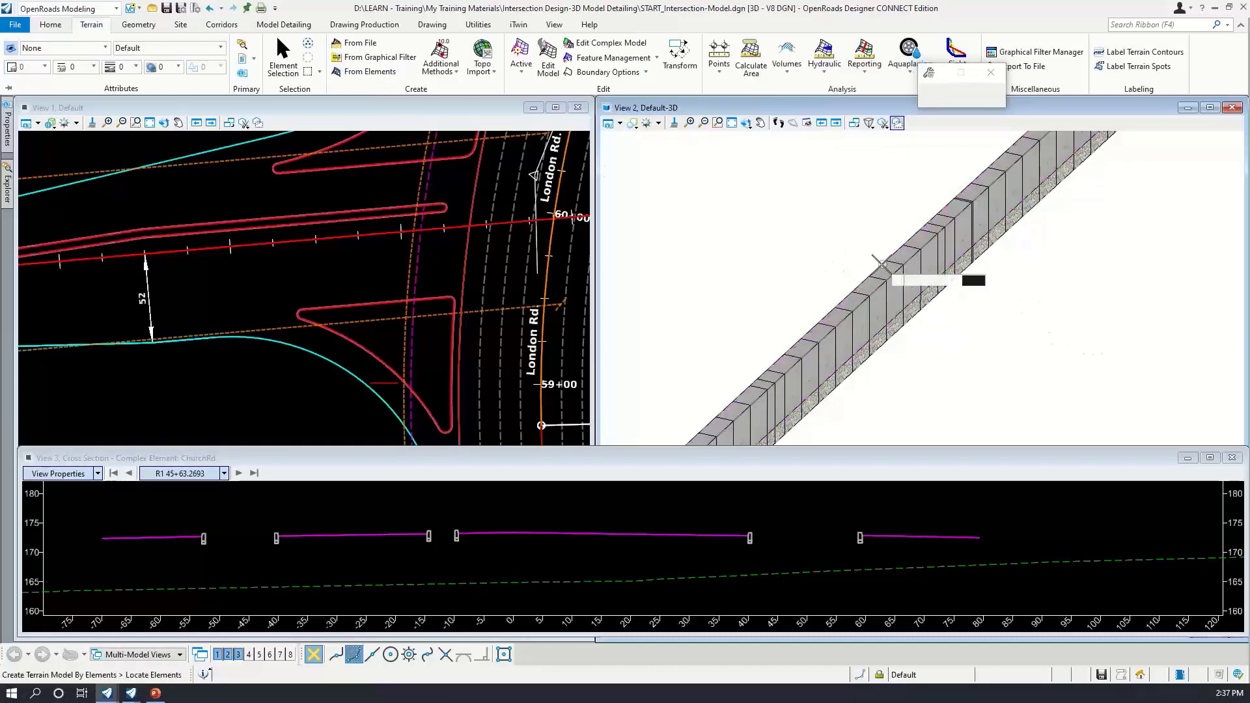
{"action": "left_click", "coordinate": [739, 246]}
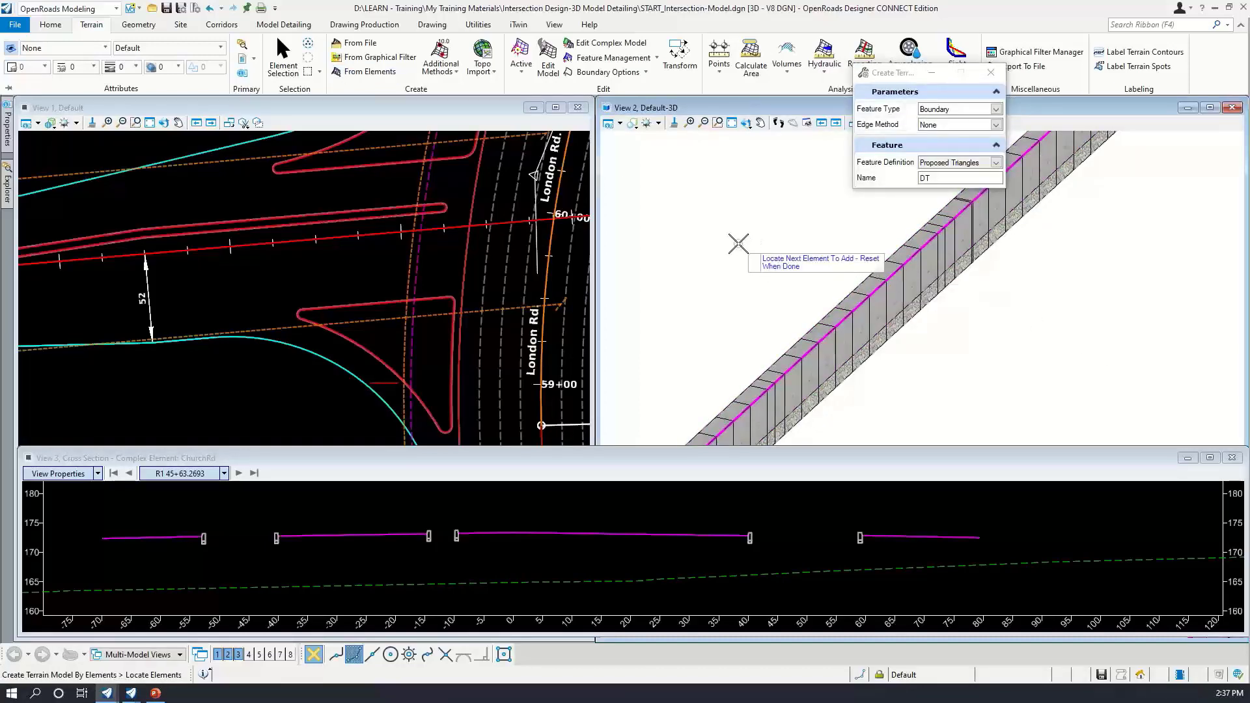
{"action": "right_click", "coordinate": [739, 245]}
{"action": "left_click", "coordinate": [739, 244]}
{"action": "left_click", "coordinate": [739, 243]}
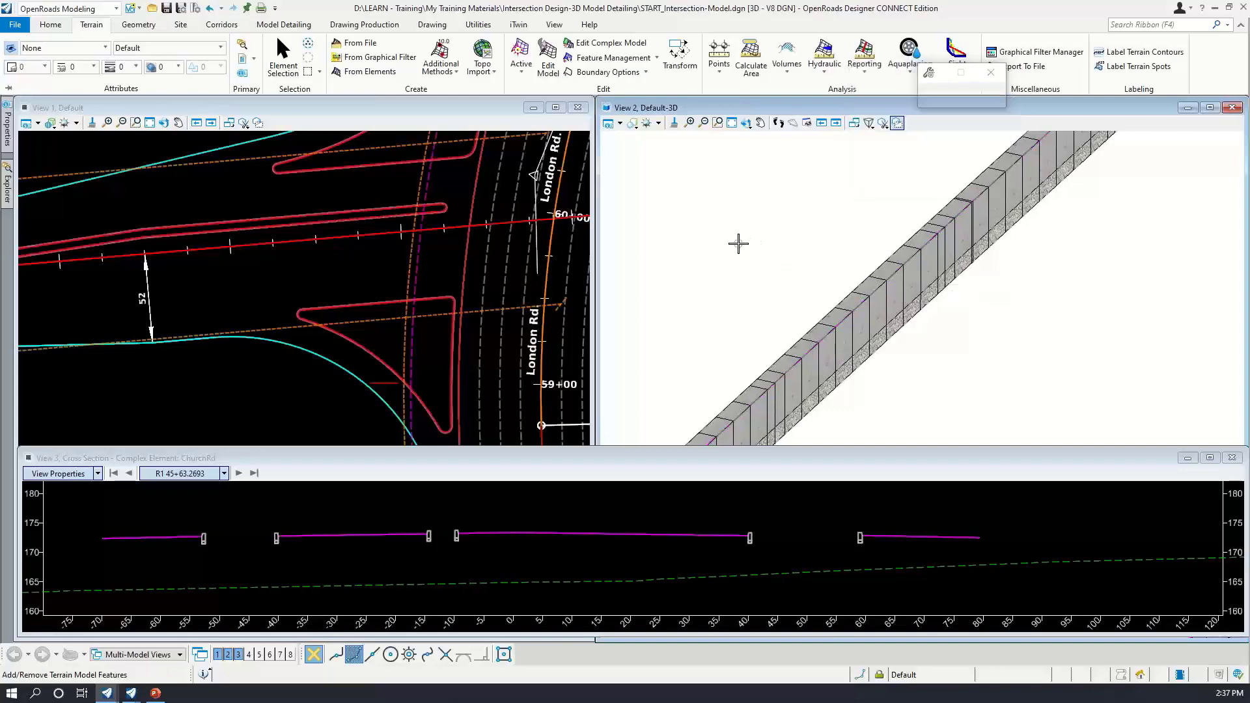
{"action": "scroll", "coordinate": [739, 243], "scroll_direction": "down", "scroll_amount": 8}
{"action": "scroll", "coordinate": [840, 307], "scroll_direction": "up", "scroll_amount": 2}
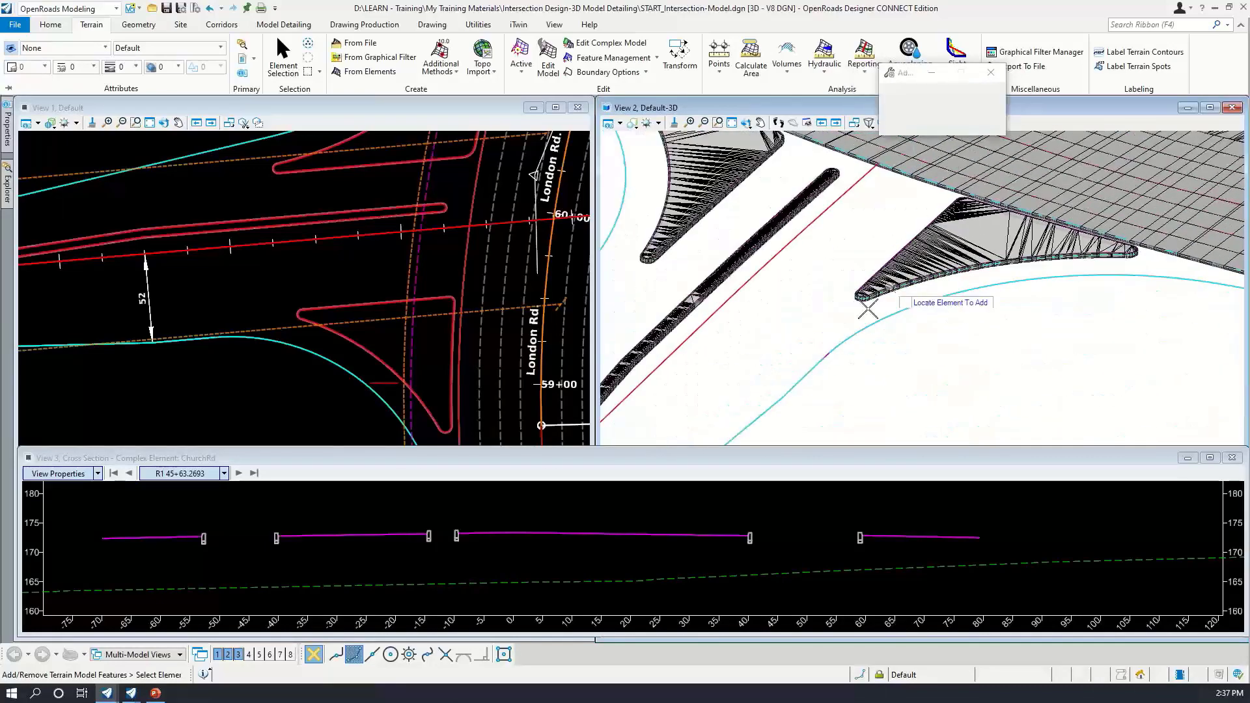
{"action": "right_click", "coordinate": [725, 554]}
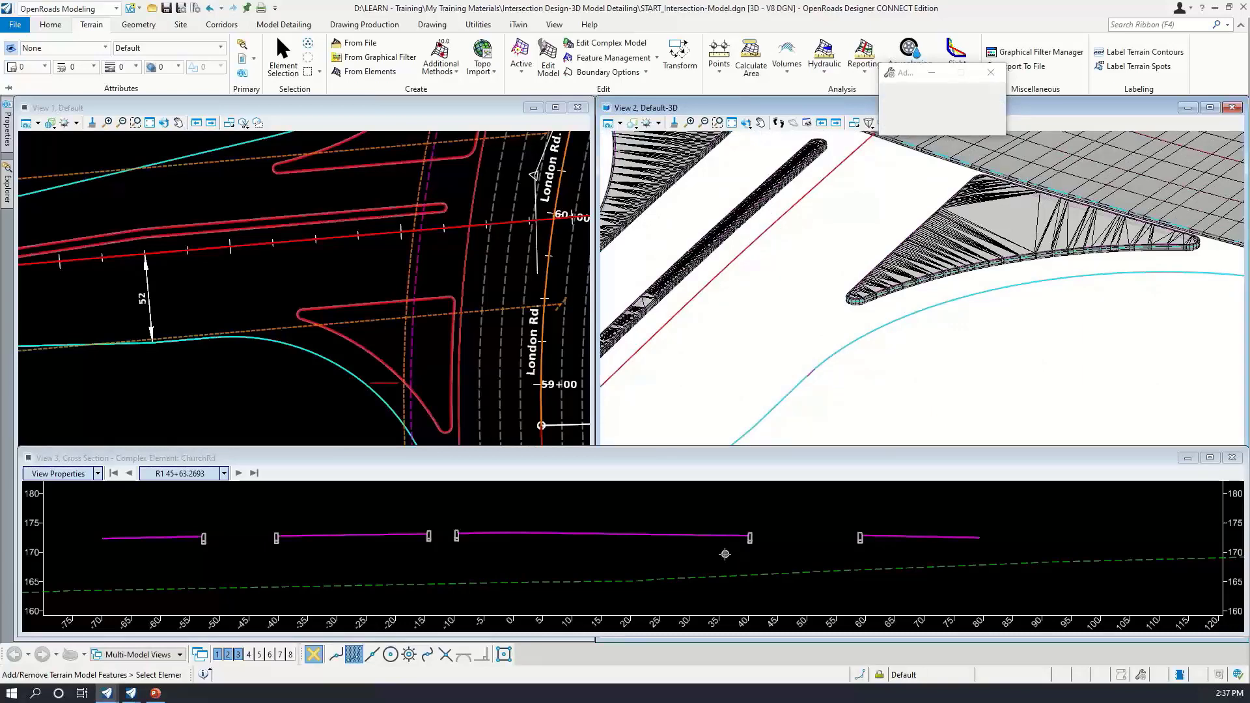
{"action": "scroll", "coordinate": [244, 559], "scroll_direction": "up", "scroll_amount": 3}
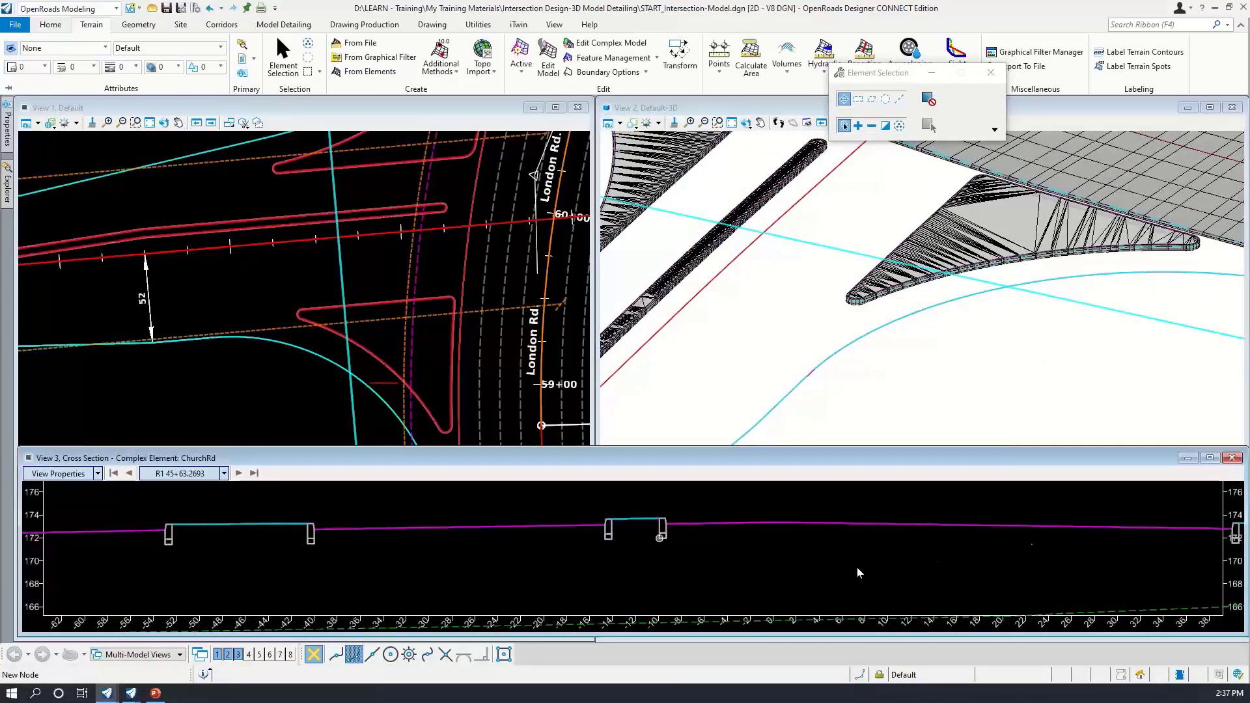
{"action": "scroll", "coordinate": [859, 573], "scroll_direction": "down", "scroll_amount": 3}
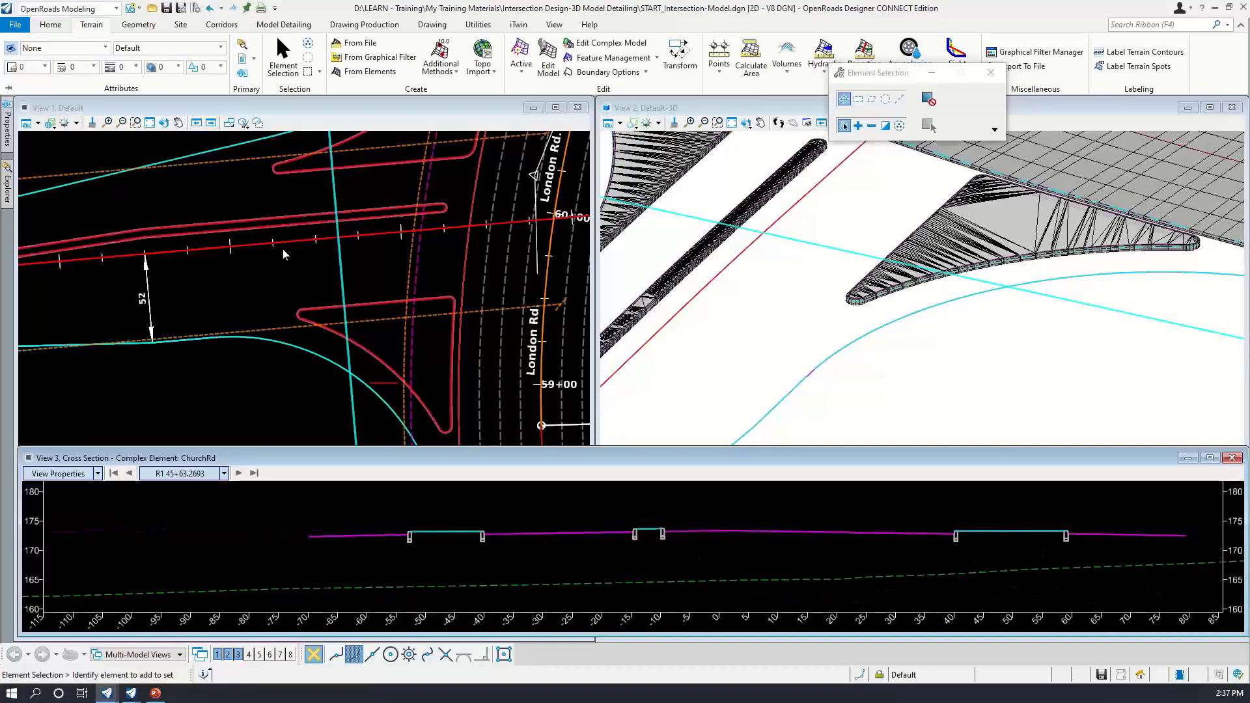
Start Apply Surface Template and choose the Concrete Pavement w/ Agg Base surface template
{"action": "left_click", "coordinate": [283, 254]}
{"action": "left_click", "coordinate": [295, 26]}
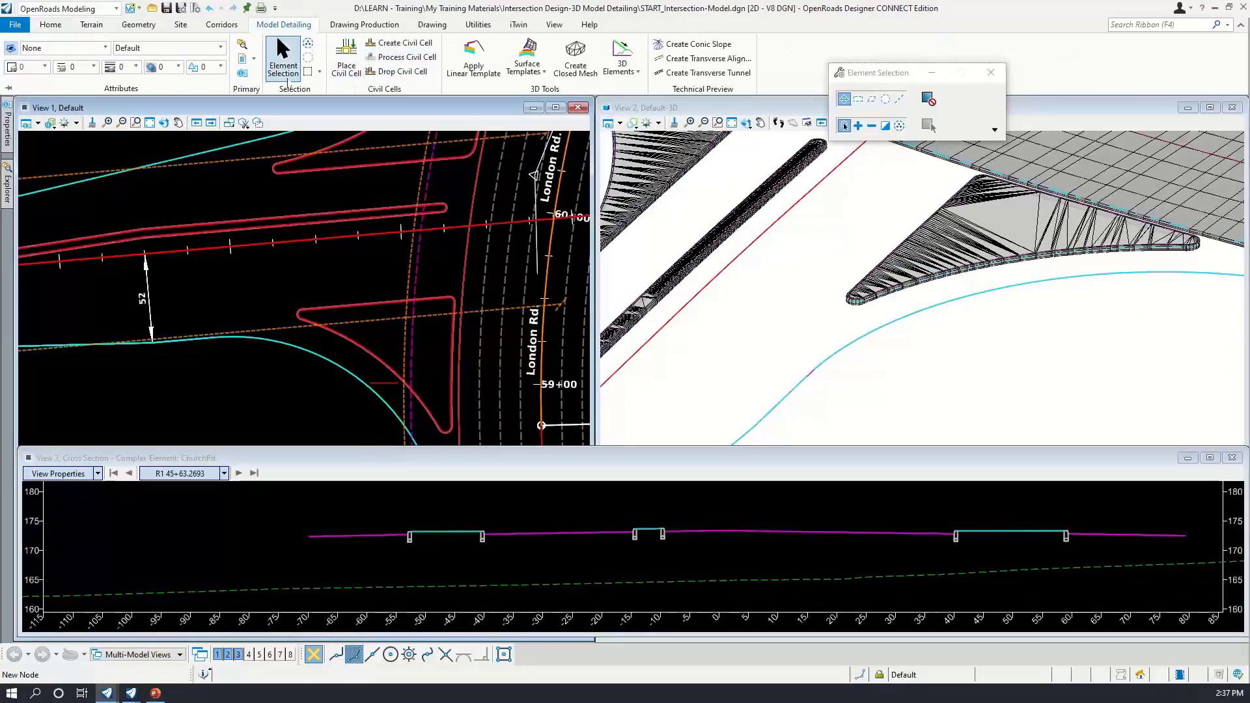
{"action": "left_click", "coordinate": [529, 72]}
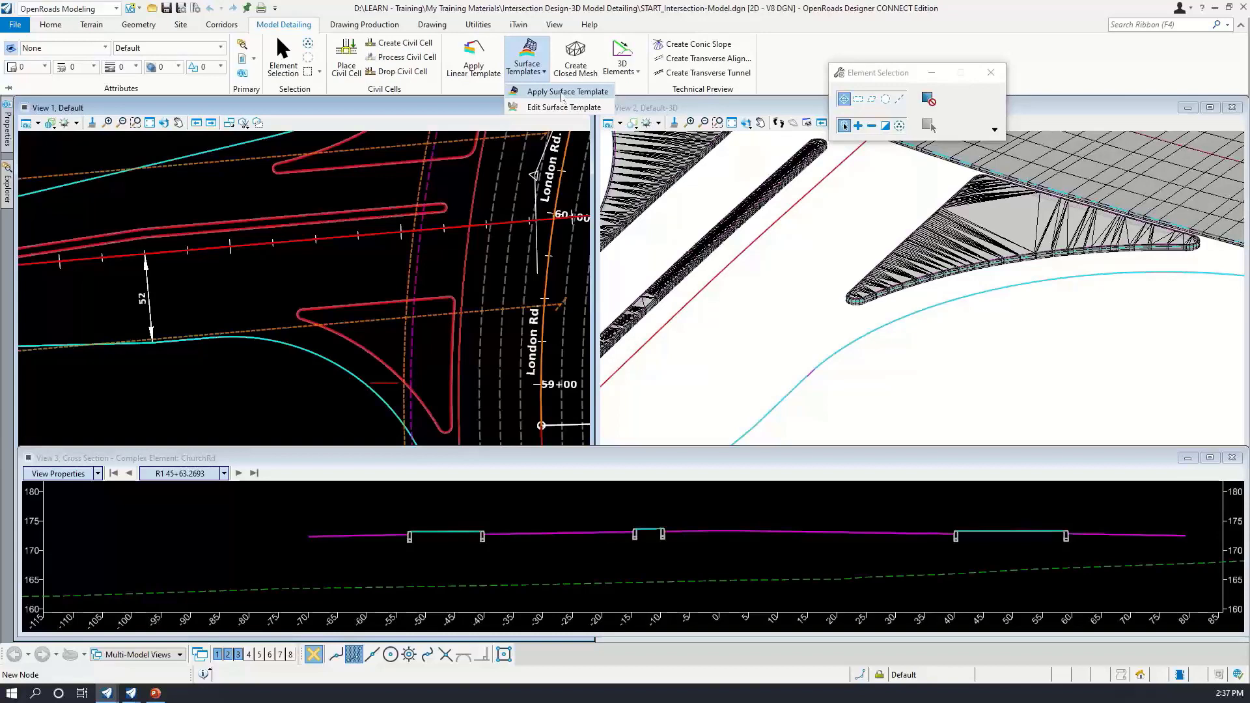
{"action": "left_click", "coordinate": [563, 93]}
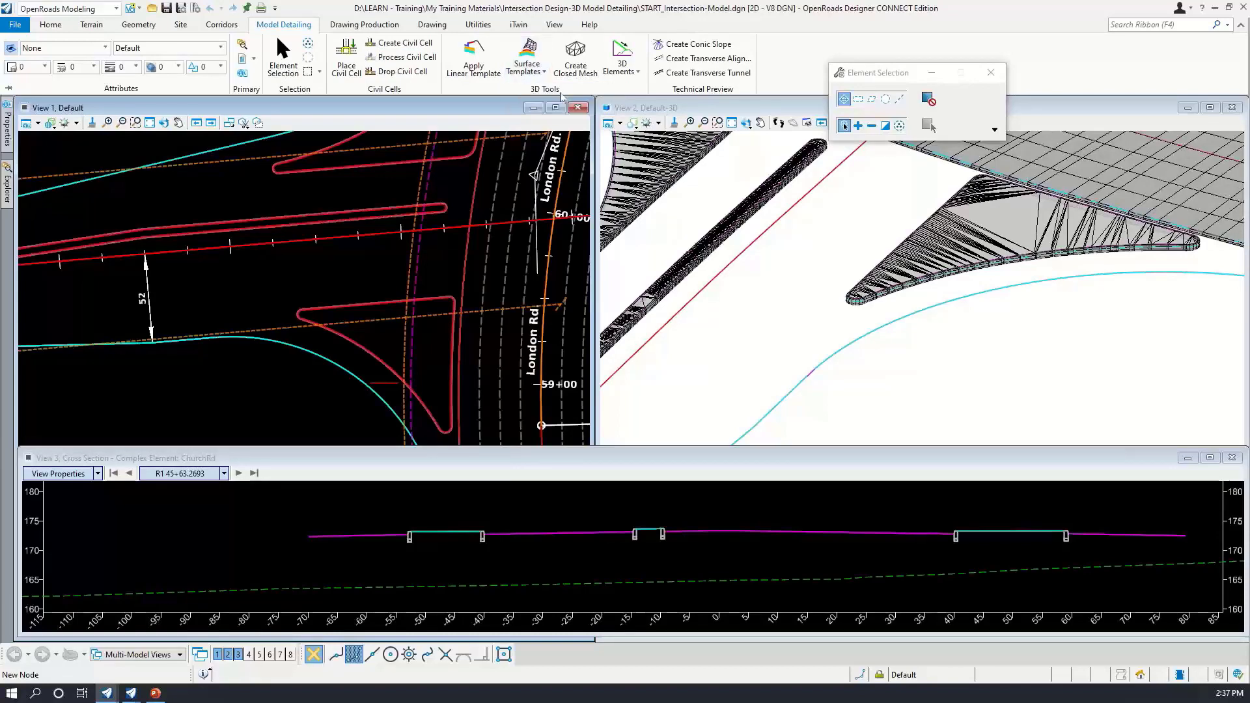
{"action": "left_click", "coordinate": [996, 109]}
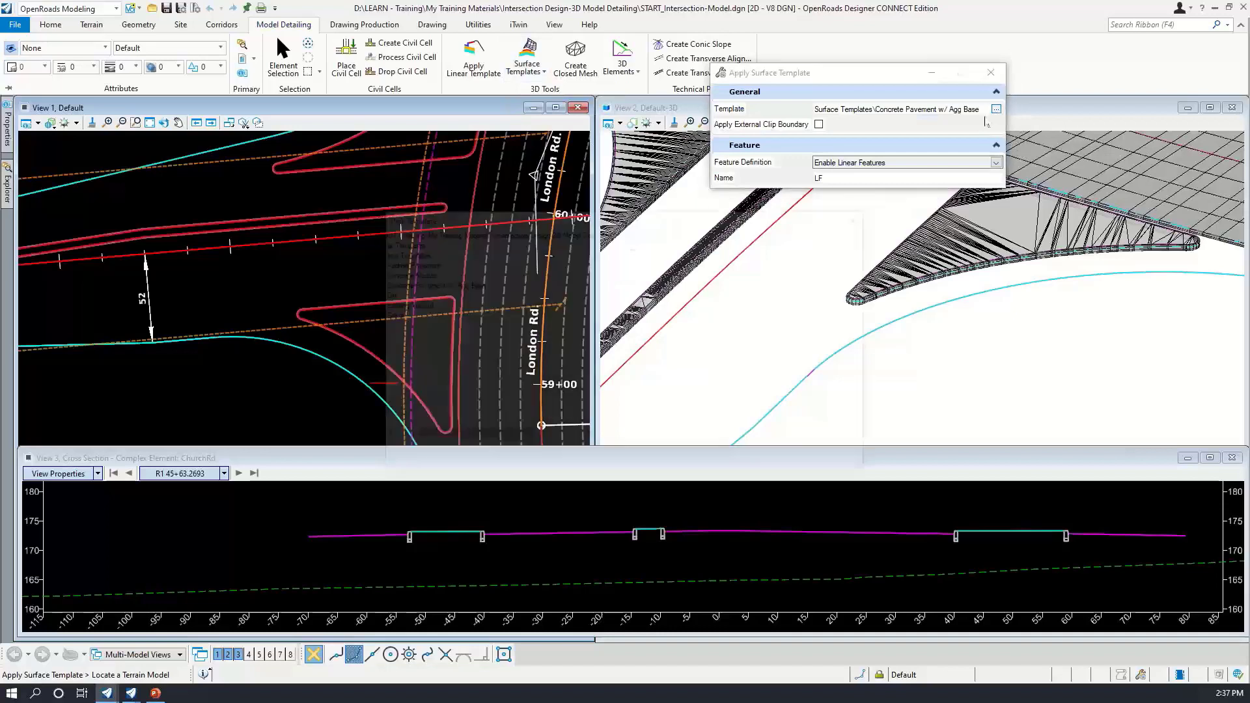
{"action": "left_click_drag", "start_coordinate": [509, 435], "coordinate": [476, 441]}
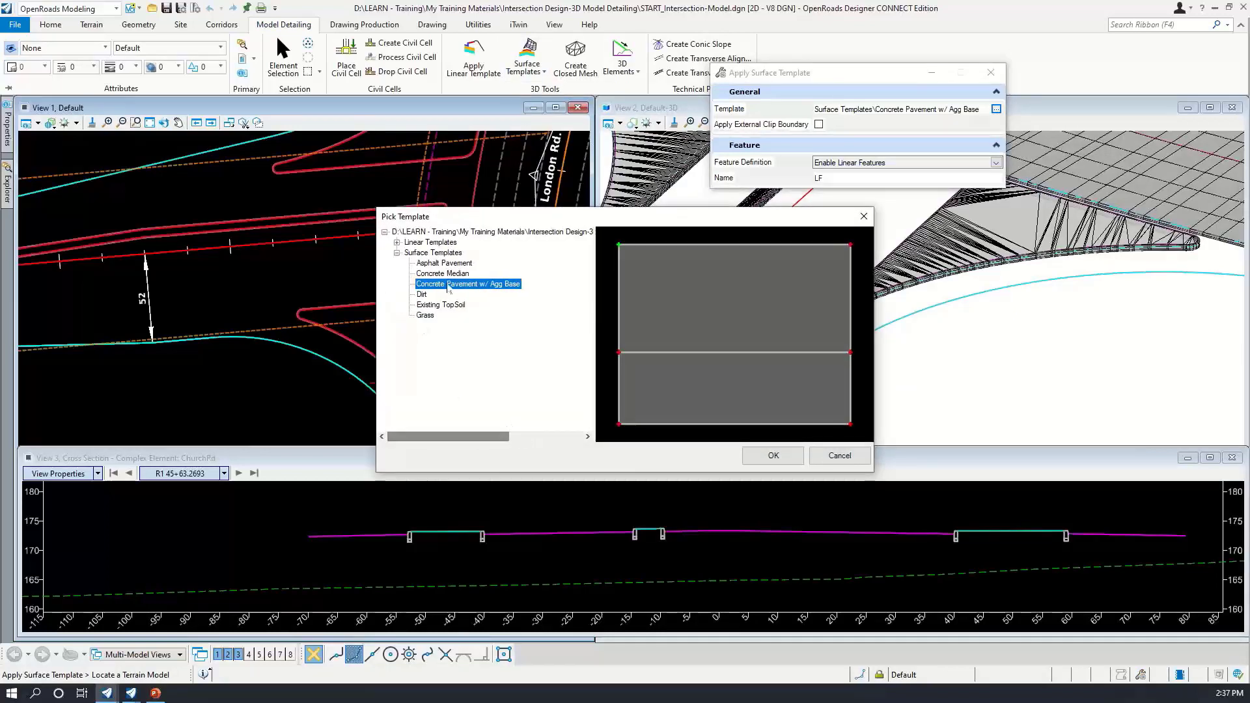
{"action": "left_click", "coordinate": [461, 264]}
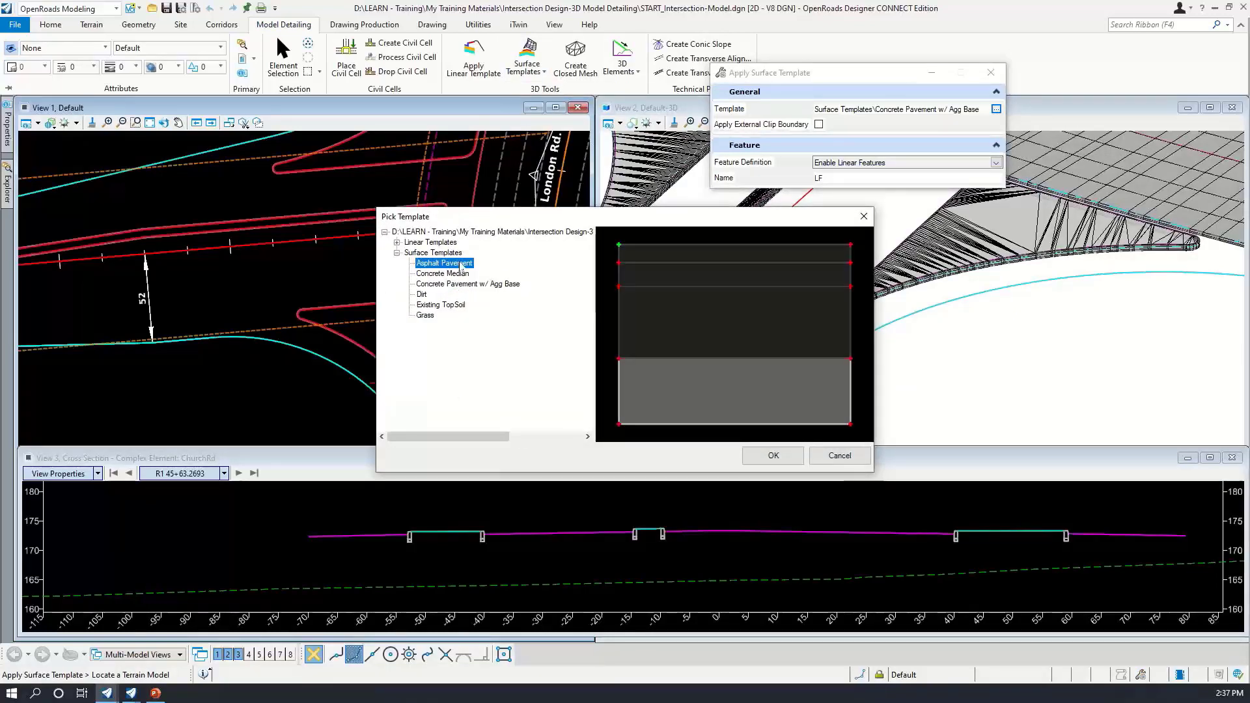
{"action": "left_click", "coordinate": [461, 285]}
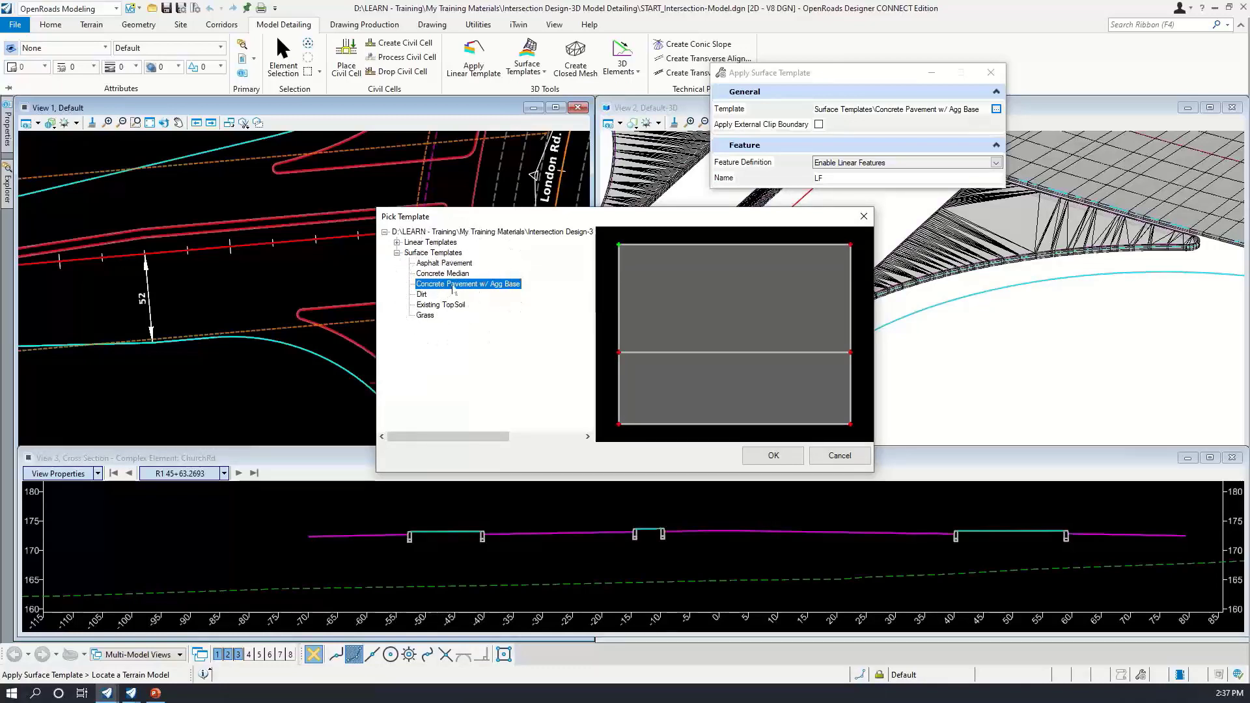
{"action": "left_click", "coordinate": [773, 455]}
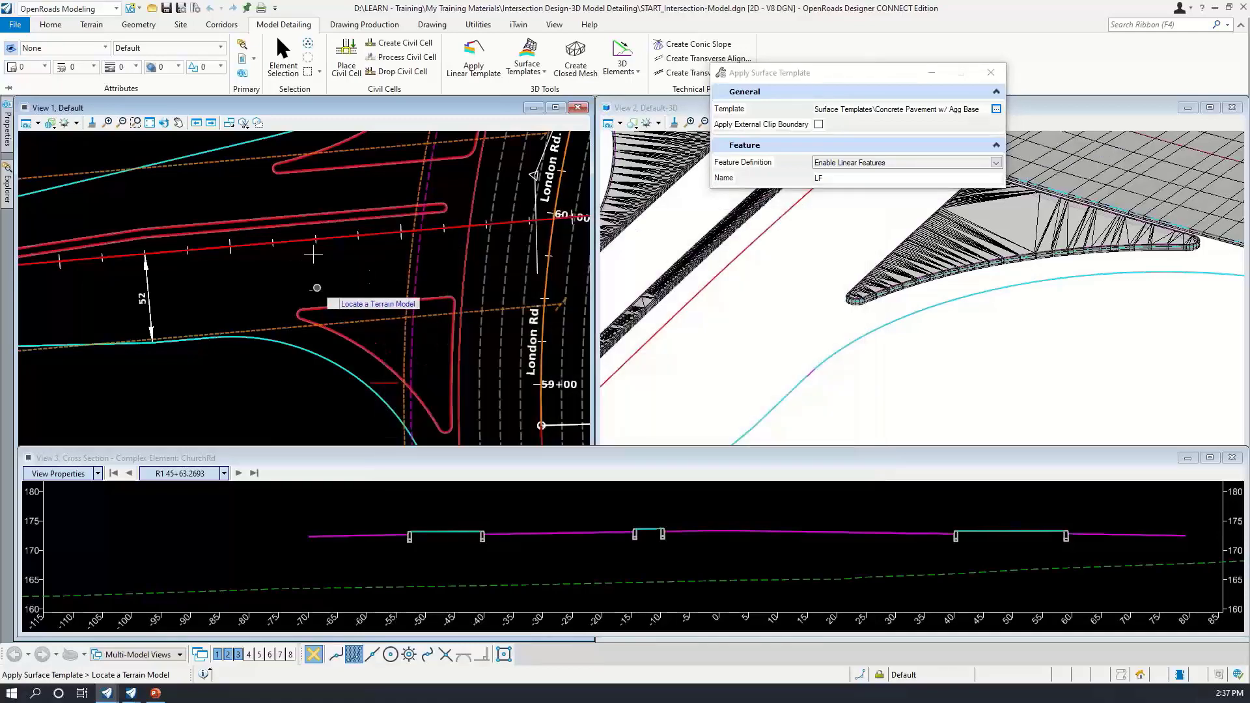
Apply the surface template to the median's terrain model without an external clip boundary, using Enable Linear Features, and check its layers in cross section
{"action": "middle_click_drag", "start_coordinate": [764, 260], "coordinate": [841, 383]}
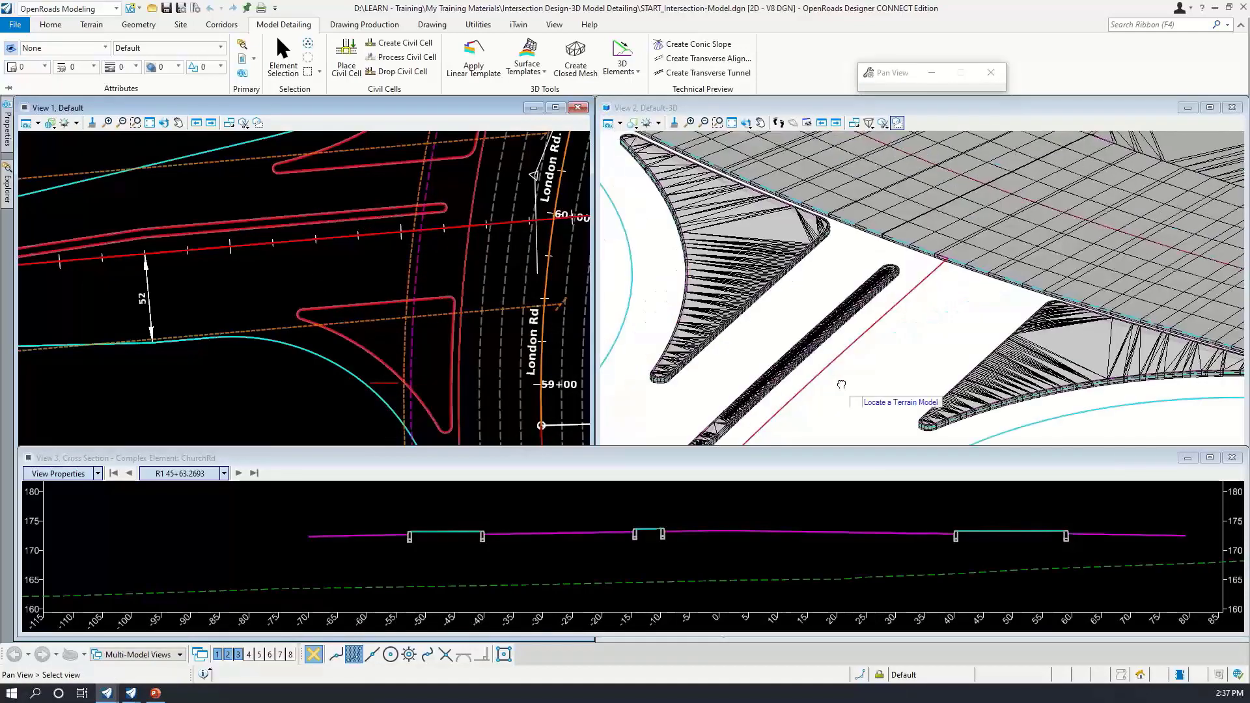
{"action": "scroll", "coordinate": [830, 321], "scroll_direction": "up", "scroll_amount": 2}
{"action": "scroll", "coordinate": [831, 319], "scroll_direction": "up", "scroll_amount": 2}
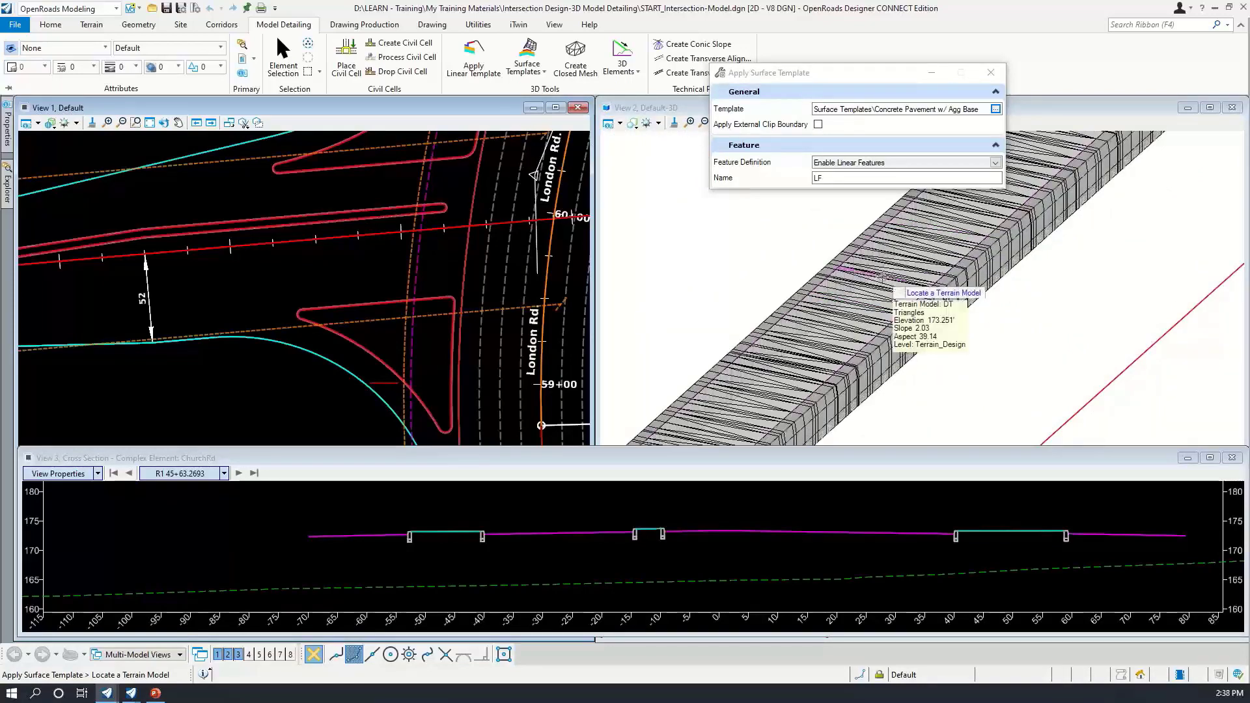
{"action": "left_click", "coordinate": [882, 278]}
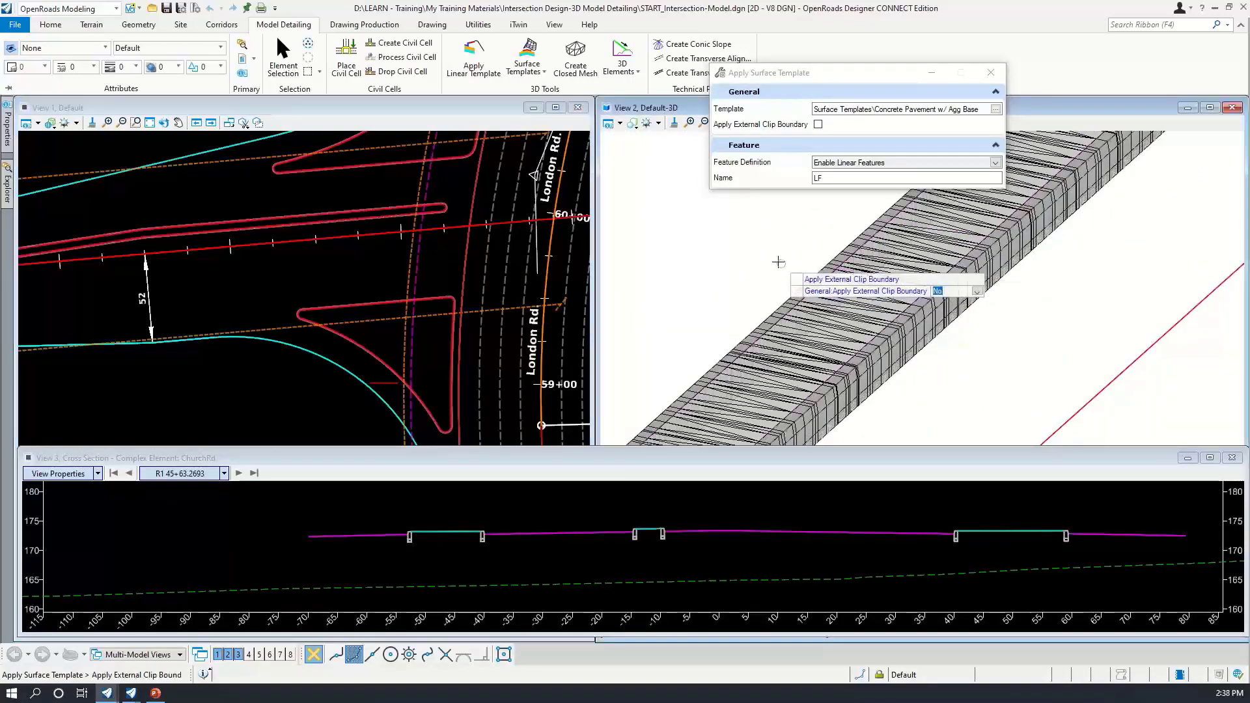
{"action": "left_click", "coordinate": [740, 245]}
{"action": "left_click", "coordinate": [739, 245]}
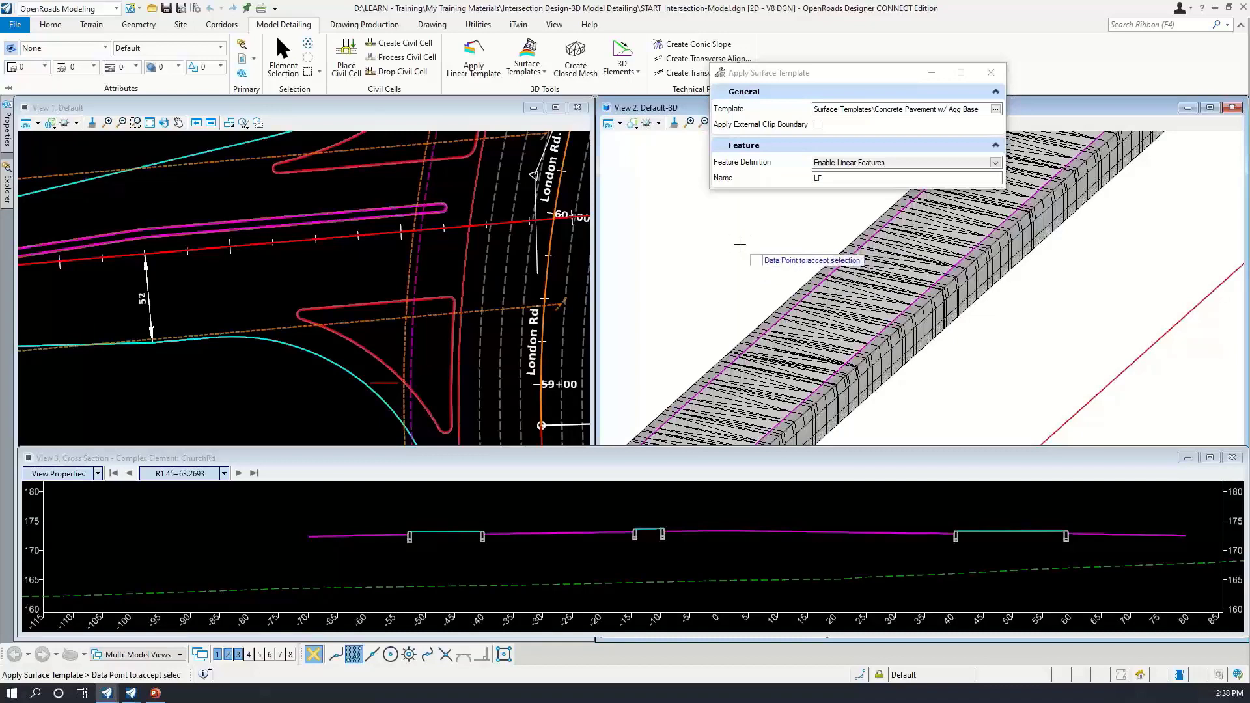
{"action": "left_click", "coordinate": [740, 245]}
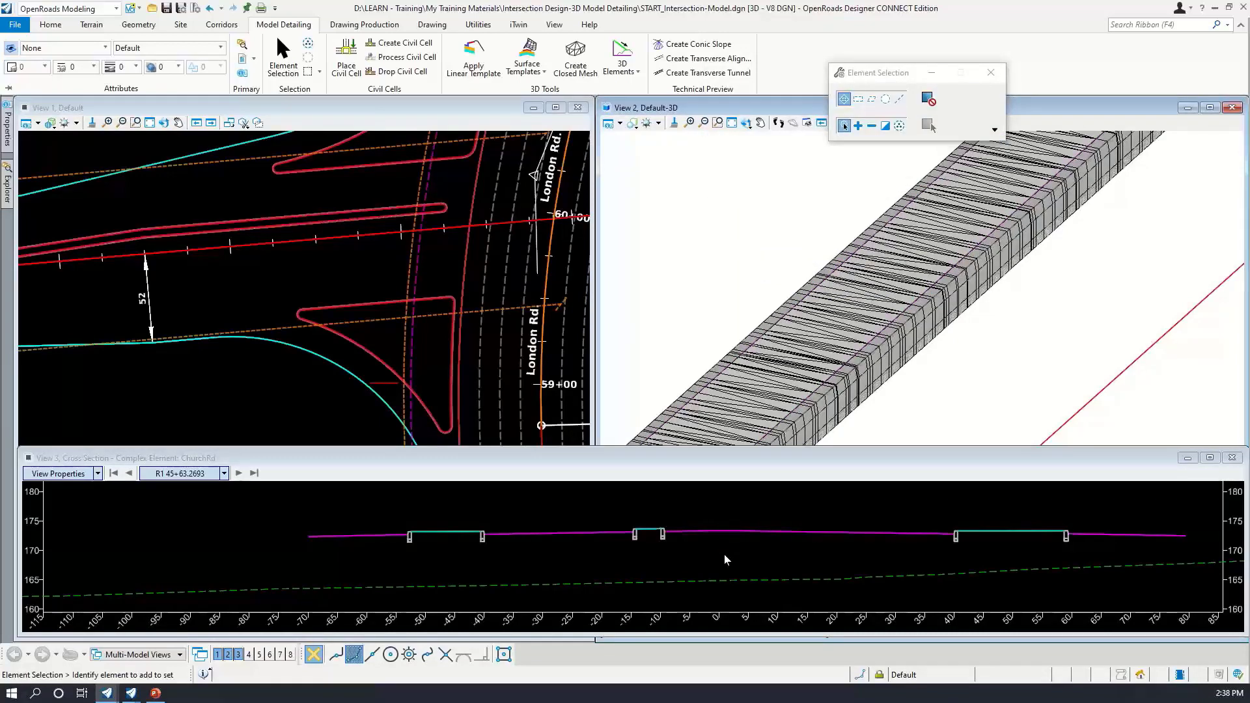
{"action": "scroll", "coordinate": [655, 549], "scroll_direction": "up", "scroll_amount": 4}
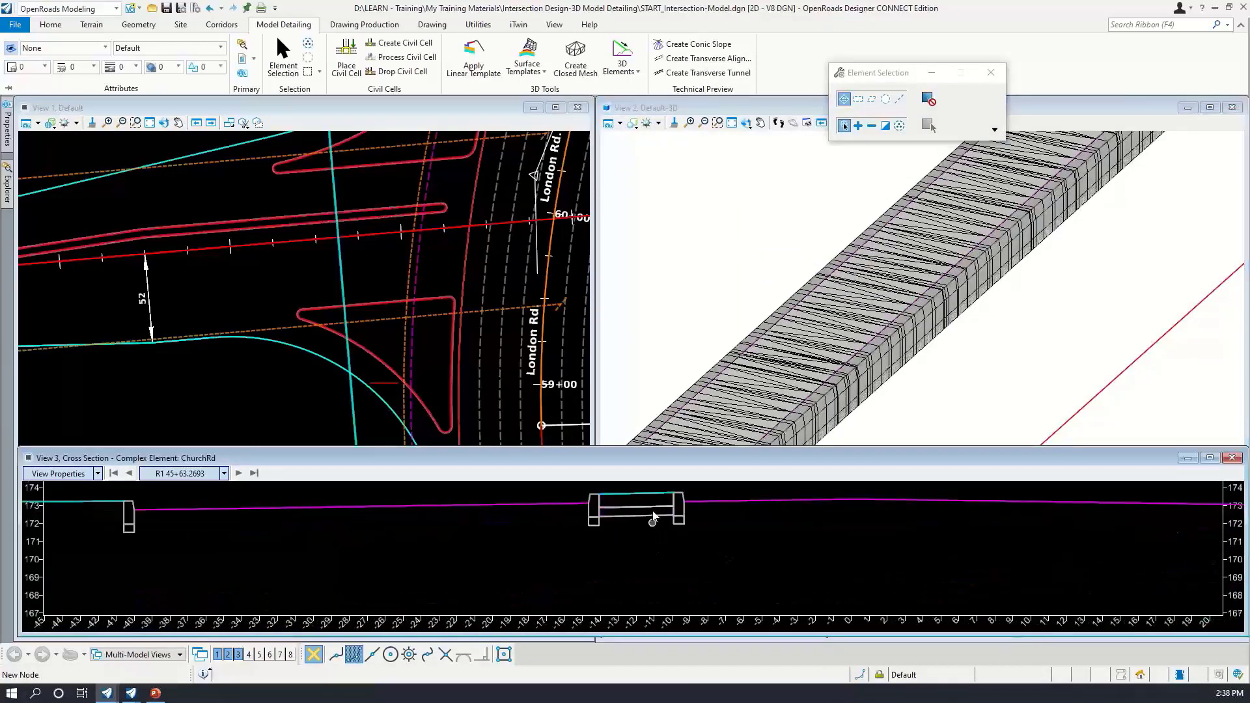
{"action": "scroll", "coordinate": [664, 531], "scroll_direction": "up", "scroll_amount": 3}
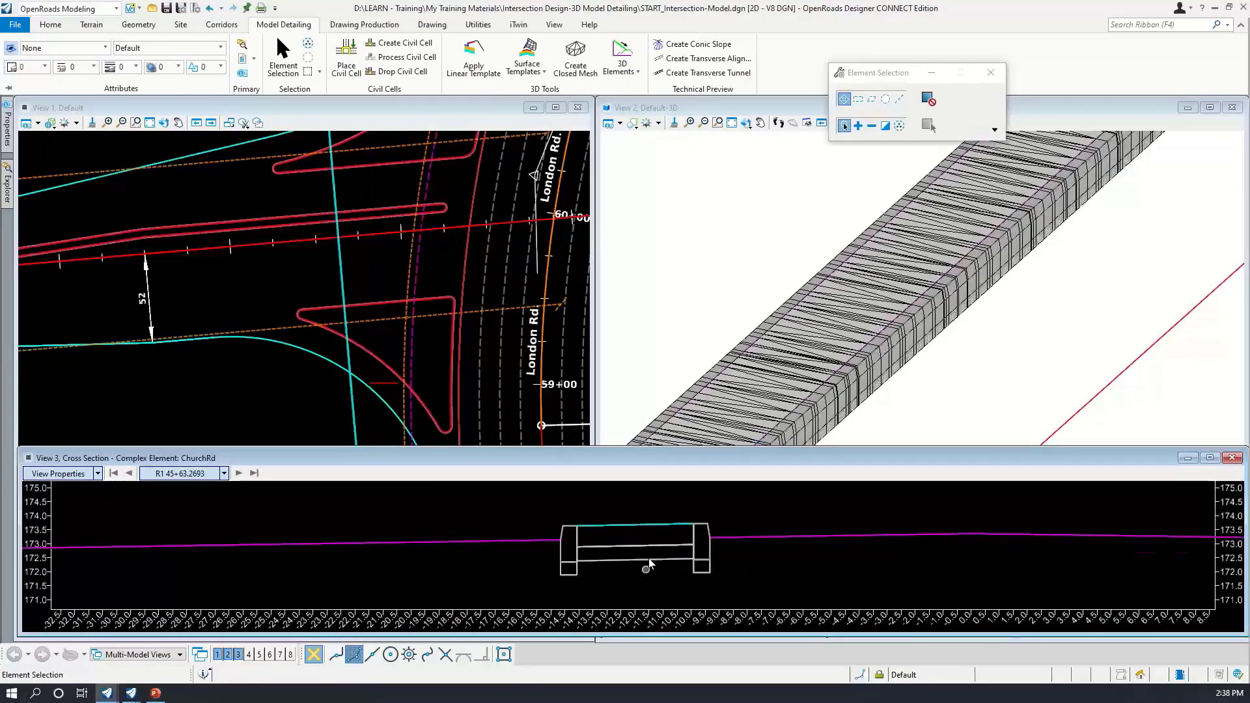
{"action": "scroll", "coordinate": [695, 567], "scroll_direction": "down", "scroll_amount": 3}
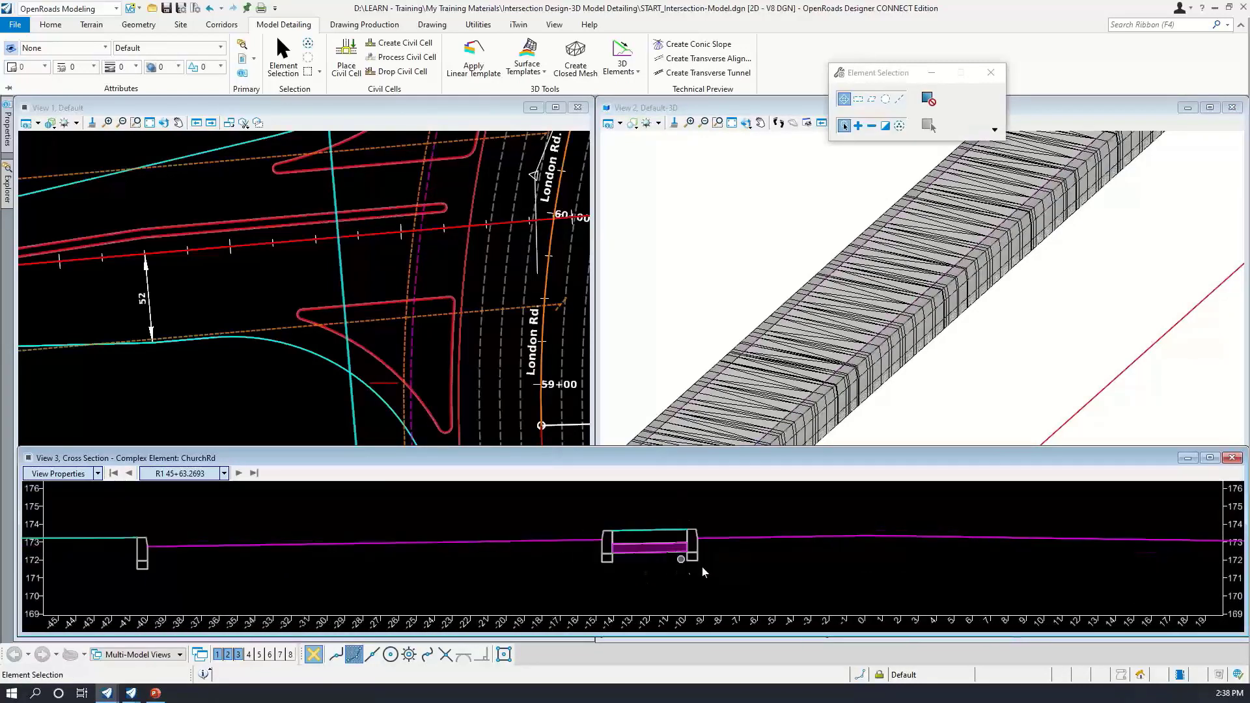
Apply the Concrete Pavement w/ Agg Base surface template to the North Island's terrain model without an external clip boundary, using Enable Linear Features
{"action": "scroll", "coordinate": [774, 580], "scroll_direction": "down", "scroll_amount": 3}
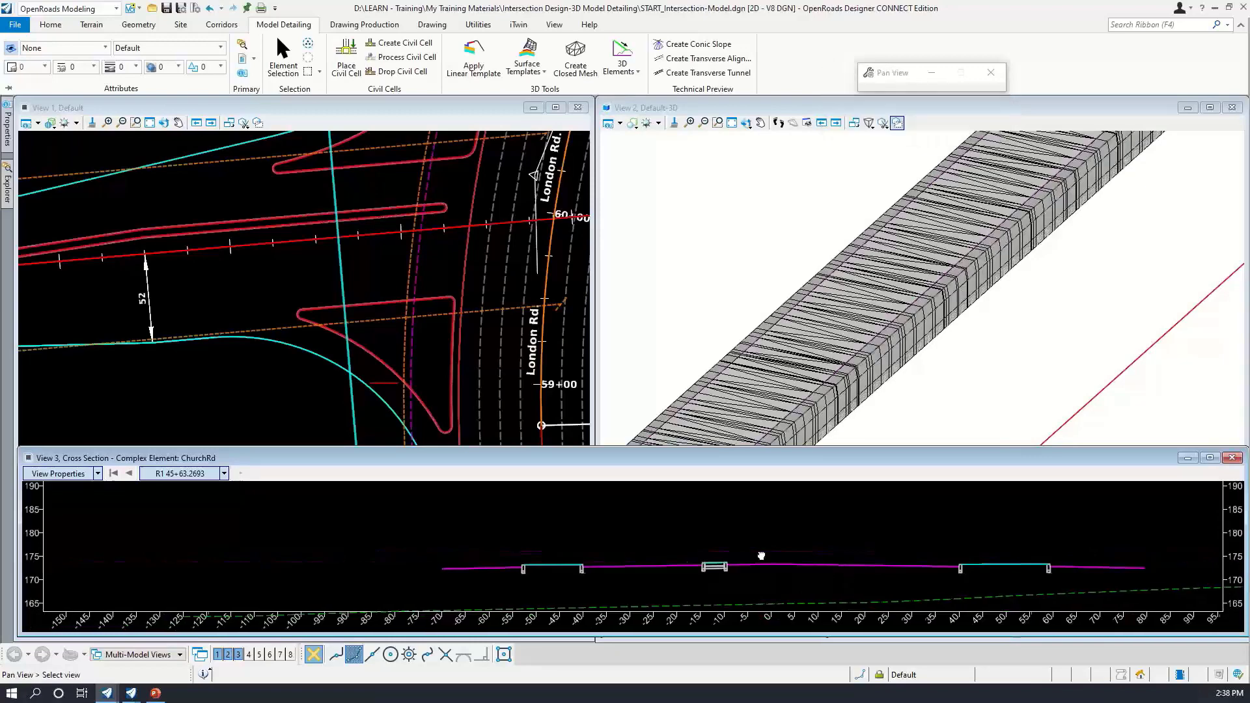
{"action": "scroll", "coordinate": [765, 561], "scroll_direction": "down", "scroll_amount": 2}
{"action": "scroll", "coordinate": [766, 561], "scroll_direction": "up", "scroll_amount": 1}
{"action": "left_click", "coordinate": [674, 298]}
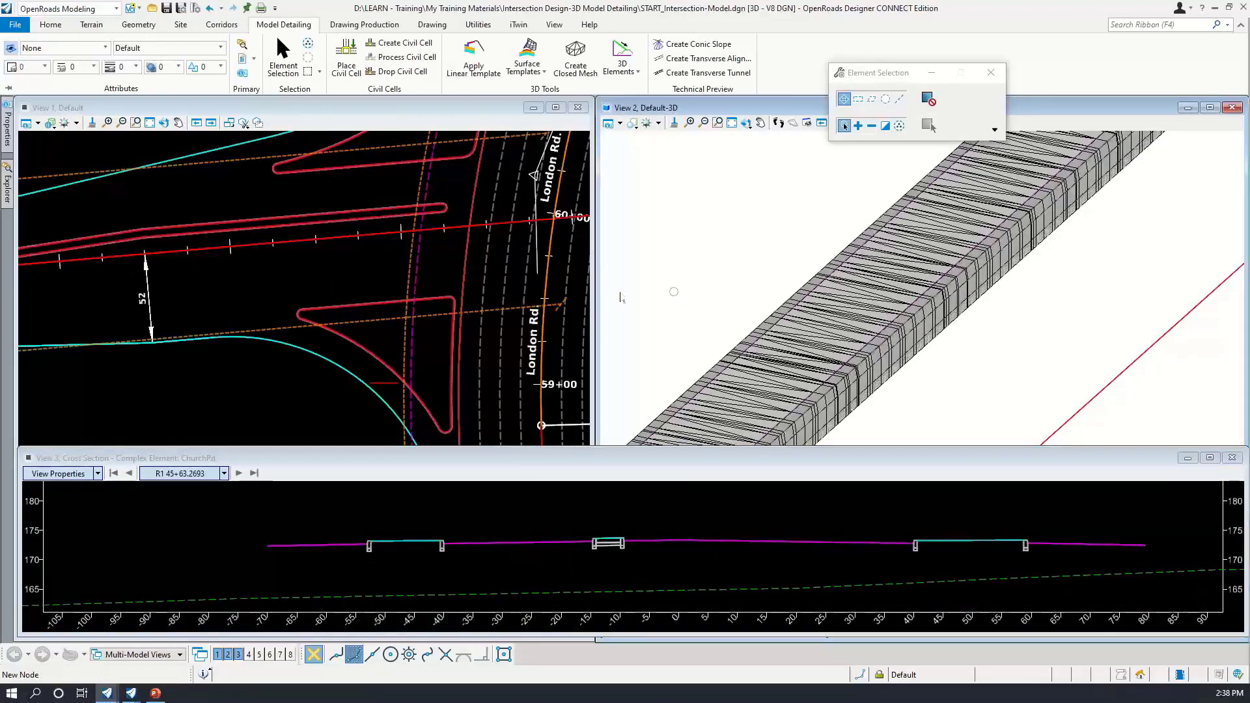
{"action": "scroll", "coordinate": [737, 240], "scroll_direction": "down", "scroll_amount": 5}
{"action": "middle_click_drag", "start_coordinate": [729, 207], "coordinate": [812, 336]}
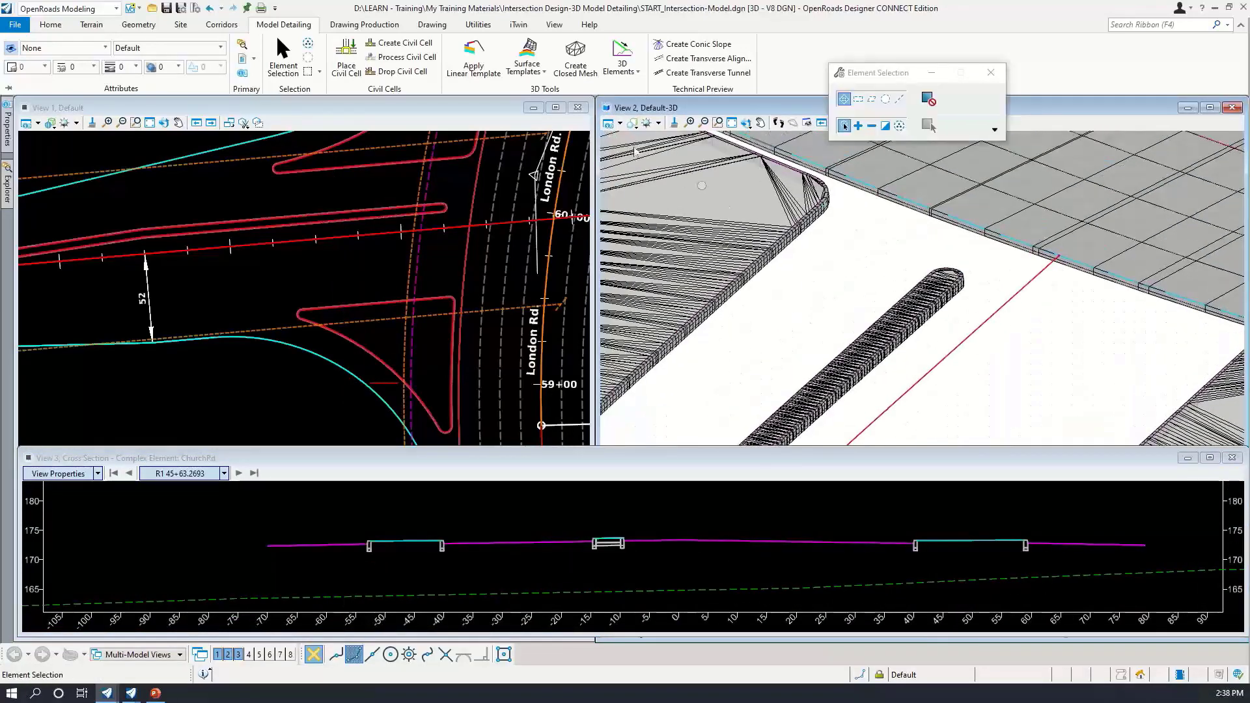
{"action": "left_click", "coordinate": [515, 77]}
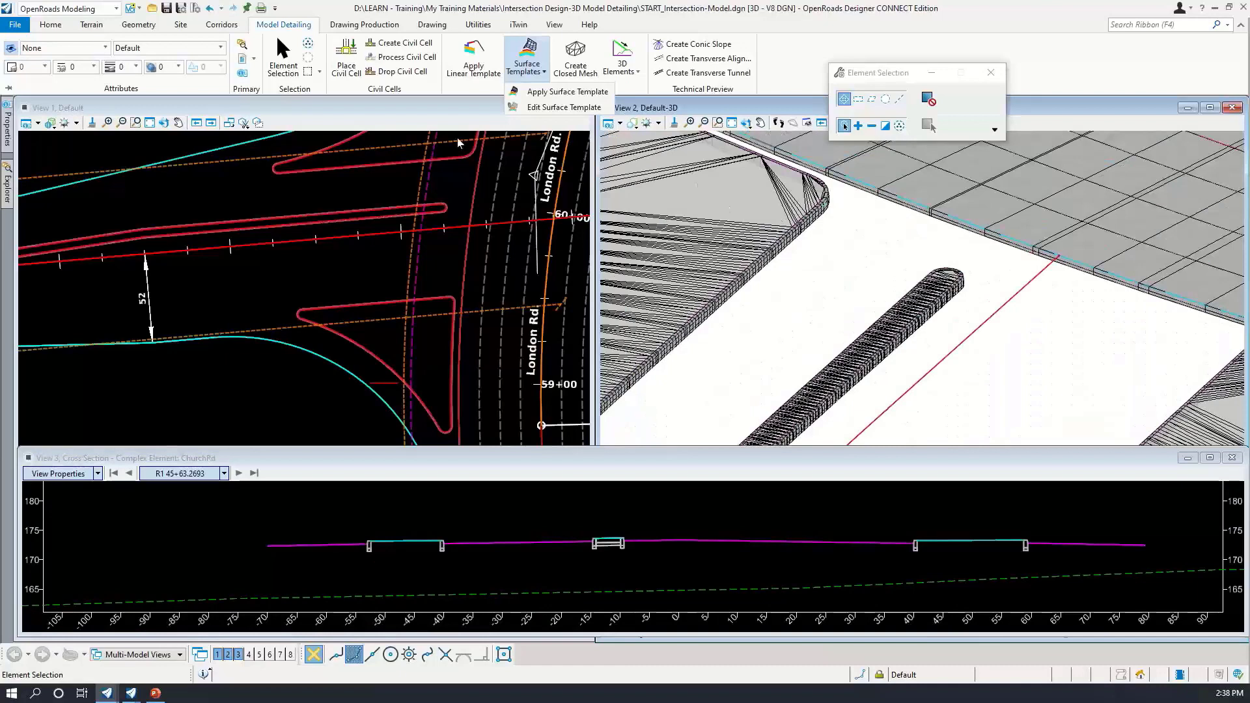
{"action": "left_click", "coordinate": [550, 95]}
{"action": "left_click", "coordinate": [713, 210]}
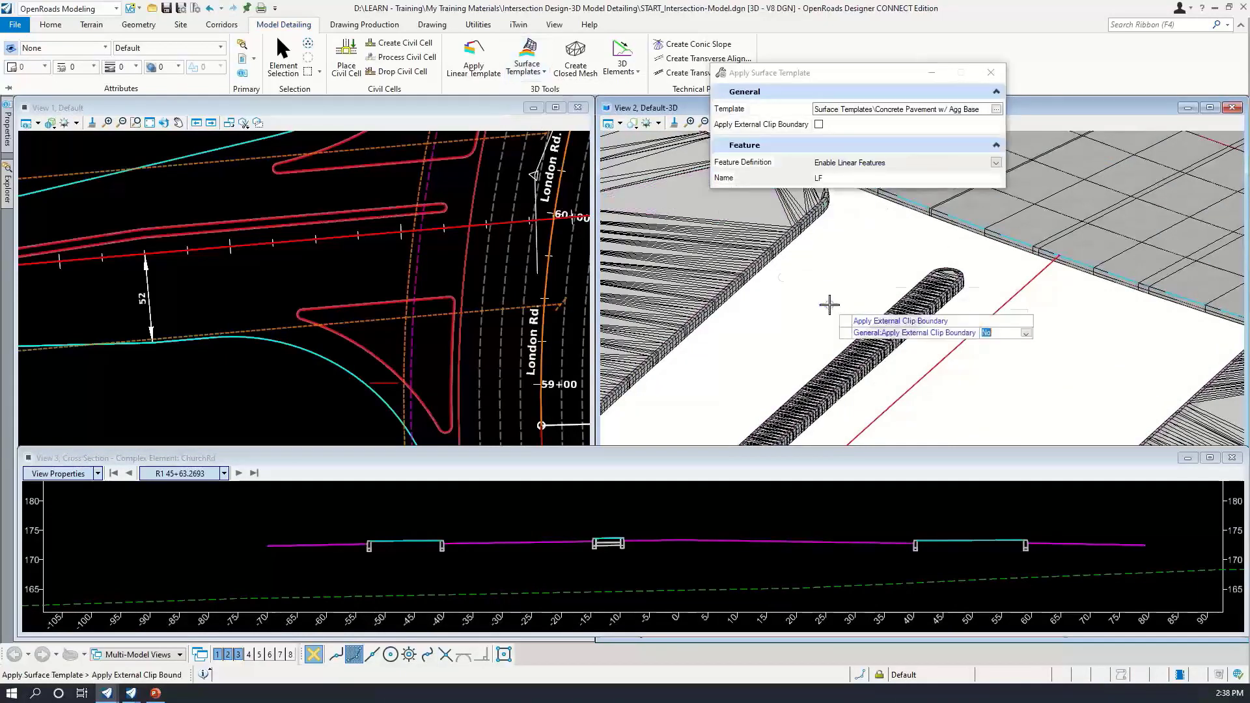
{"action": "left_click", "coordinate": [818, 292]}
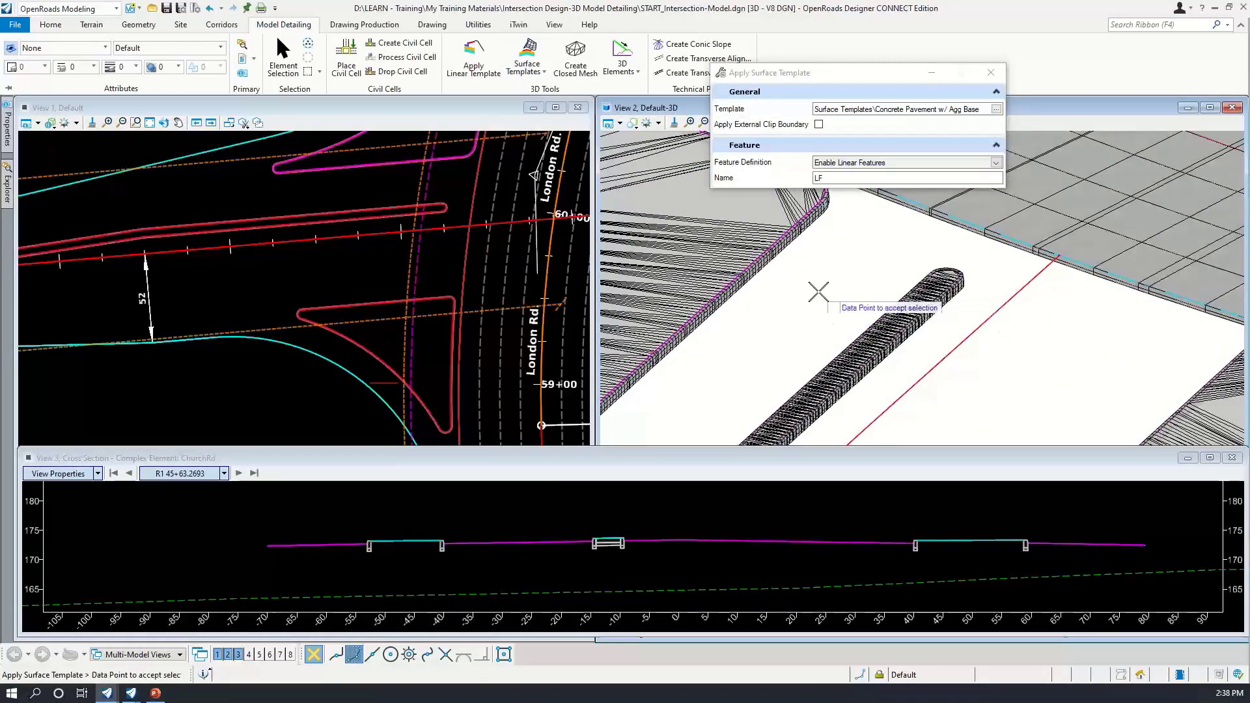
{"action": "left_click", "coordinate": [819, 292]}
Apply the same surface template to the South Island's terrain model without an external clip boundary and check both islands' layers in cross section
{"action": "scroll", "coordinate": [838, 351], "scroll_direction": "down", "scroll_amount": 3}
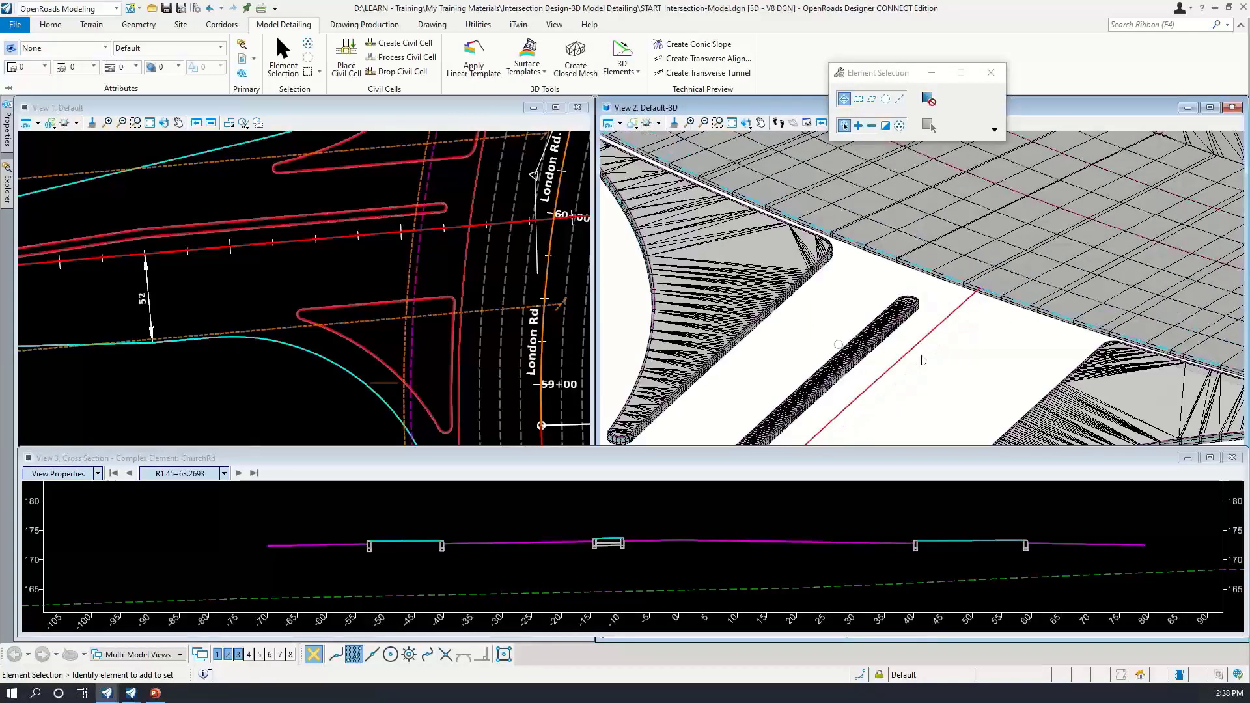
{"action": "middle_click_drag", "start_coordinate": [967, 375], "coordinate": [773, 280]}
{"action": "scroll", "coordinate": [773, 281], "scroll_direction": "down", "scroll_amount": 1}
{"action": "left_click", "coordinate": [528, 65]}
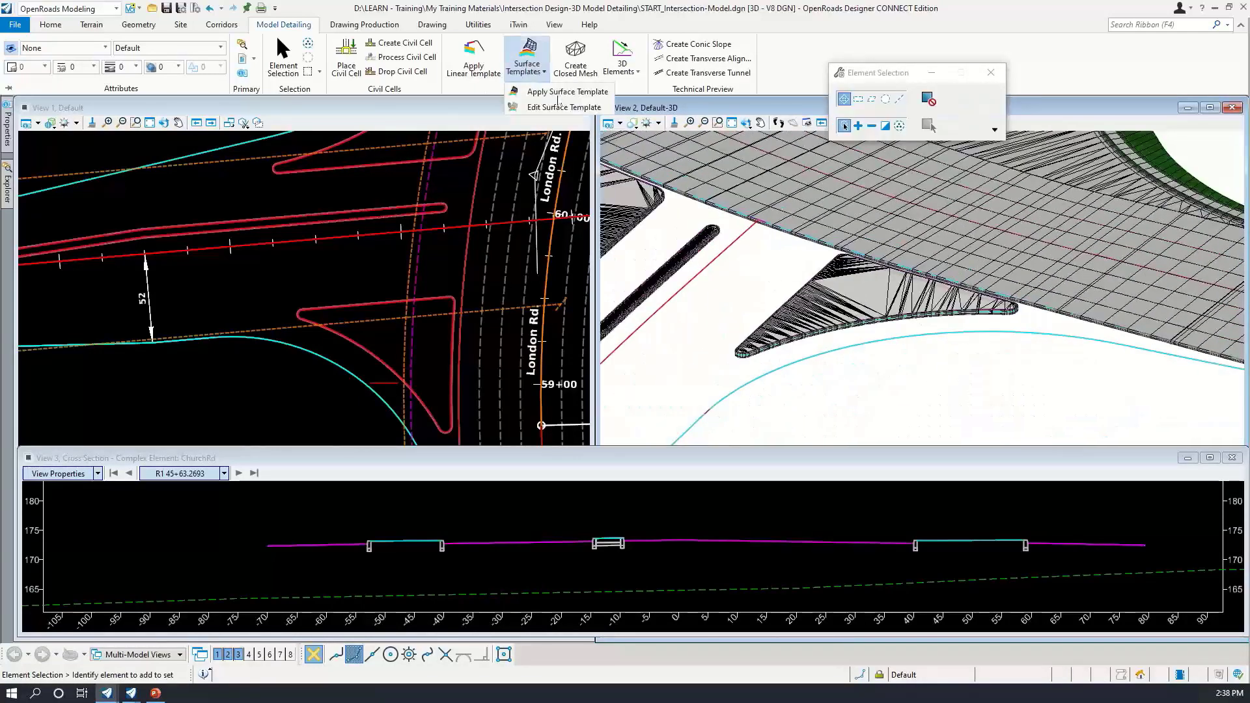
{"action": "left_click", "coordinate": [552, 91]}
{"action": "left_click", "coordinate": [854, 287]}
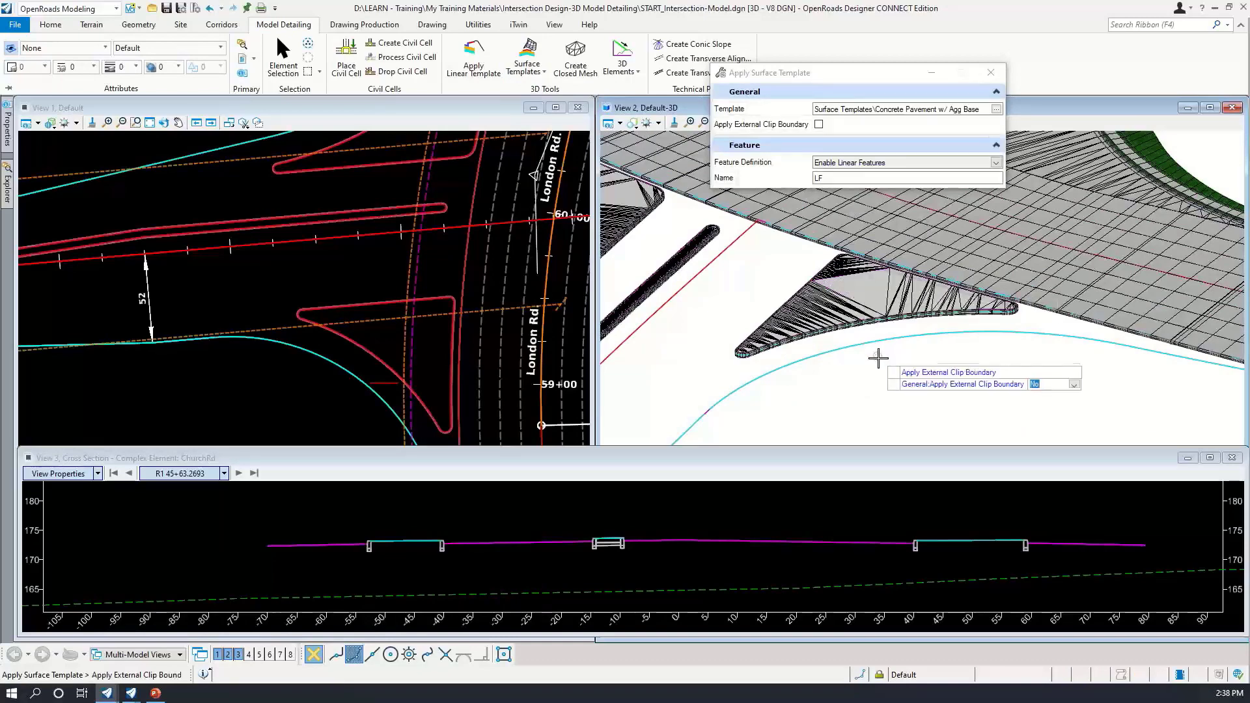
{"action": "left_click", "coordinate": [878, 359]}
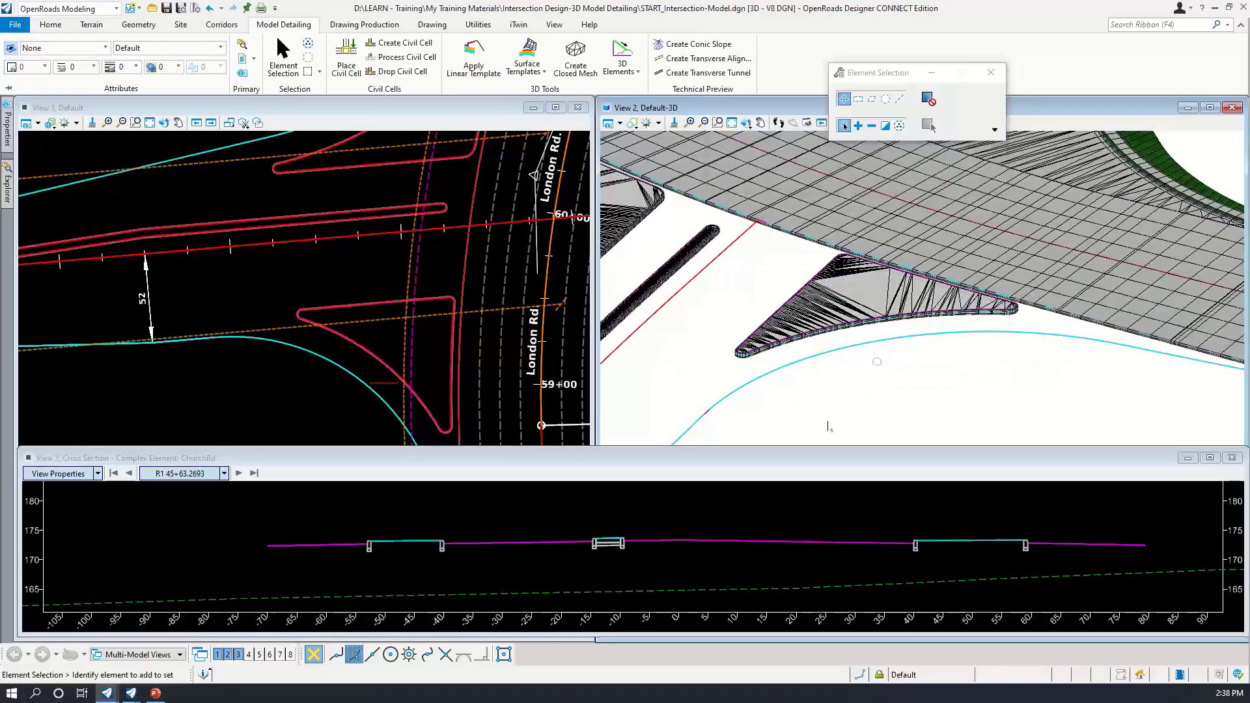
{"action": "scroll", "coordinate": [724, 567], "scroll_direction": "down", "scroll_amount": 2}
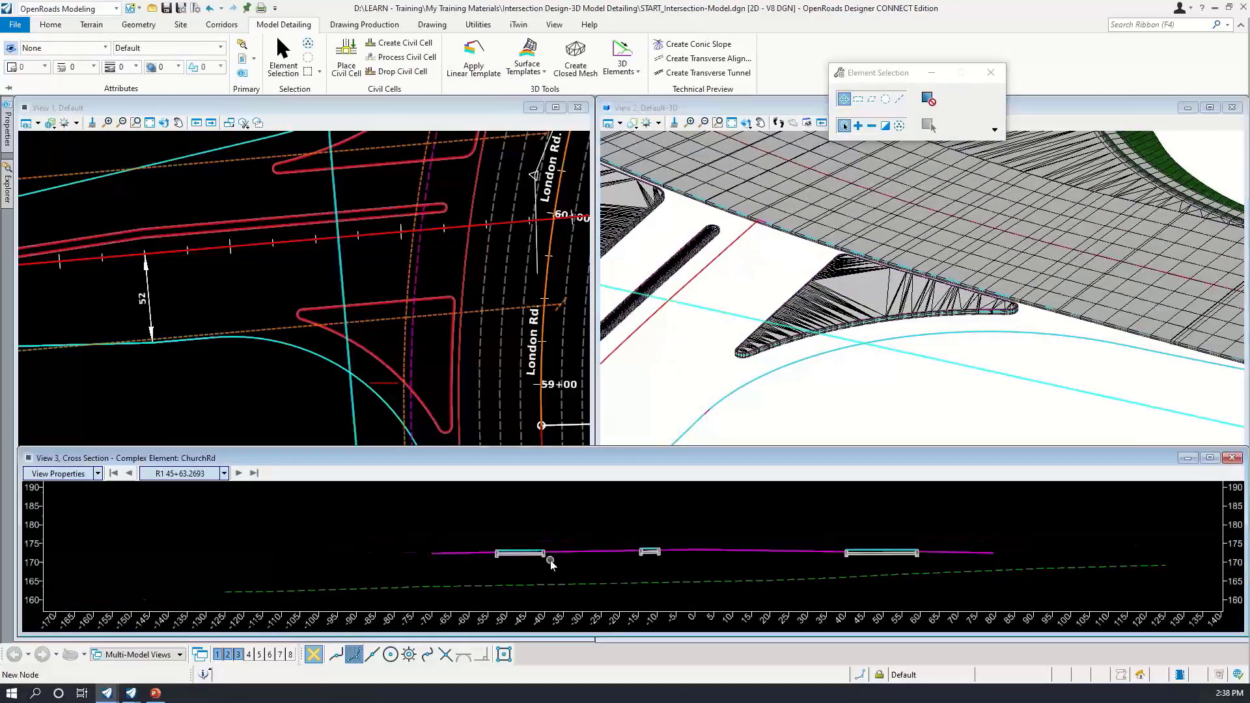
{"action": "scroll", "coordinate": [550, 560], "scroll_direction": "up", "scroll_amount": 4}
{"action": "middle_click_drag", "start_coordinate": [889, 568], "coordinate": [717, 566]}
{"action": "scroll", "coordinate": [930, 570], "scroll_direction": "down", "scroll_amount": 1}
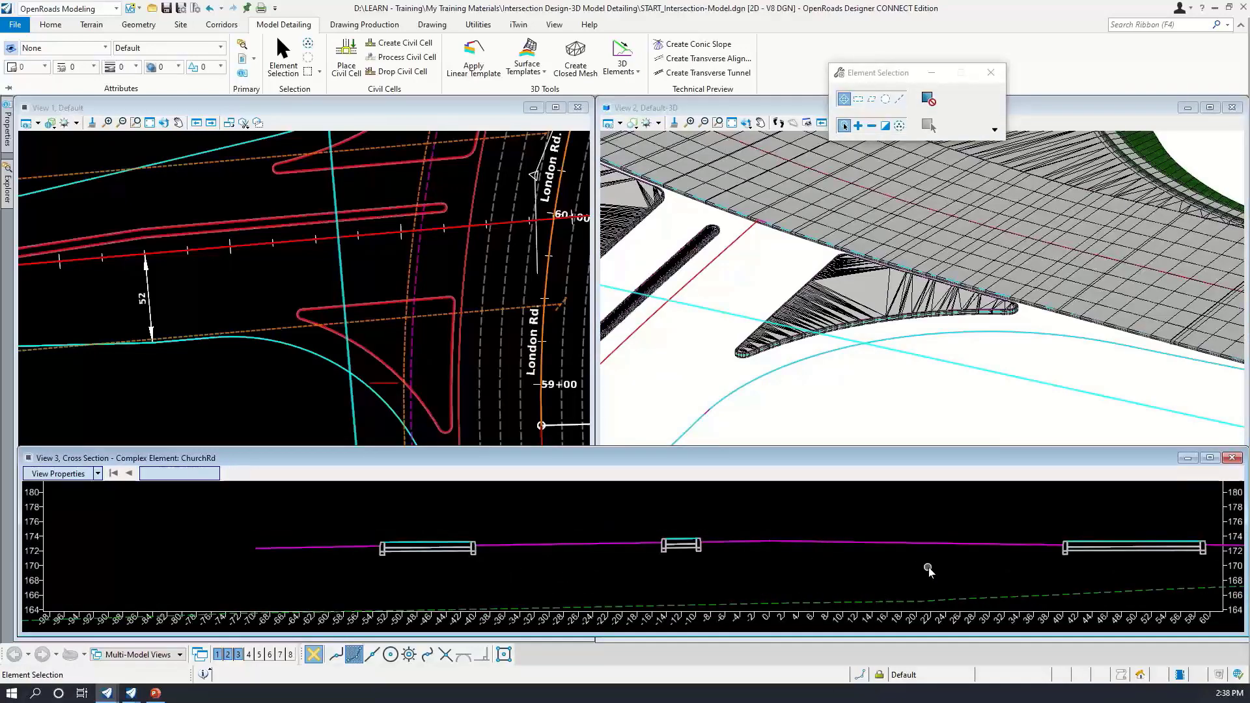
Select the Intersection terrain model at its boundary and apply Concrete Pavement w/ Agg Base without an external clip boundary, using Enable Linear Features
{"action": "scroll", "coordinate": [755, 285], "scroll_direction": "down", "scroll_amount": 5}
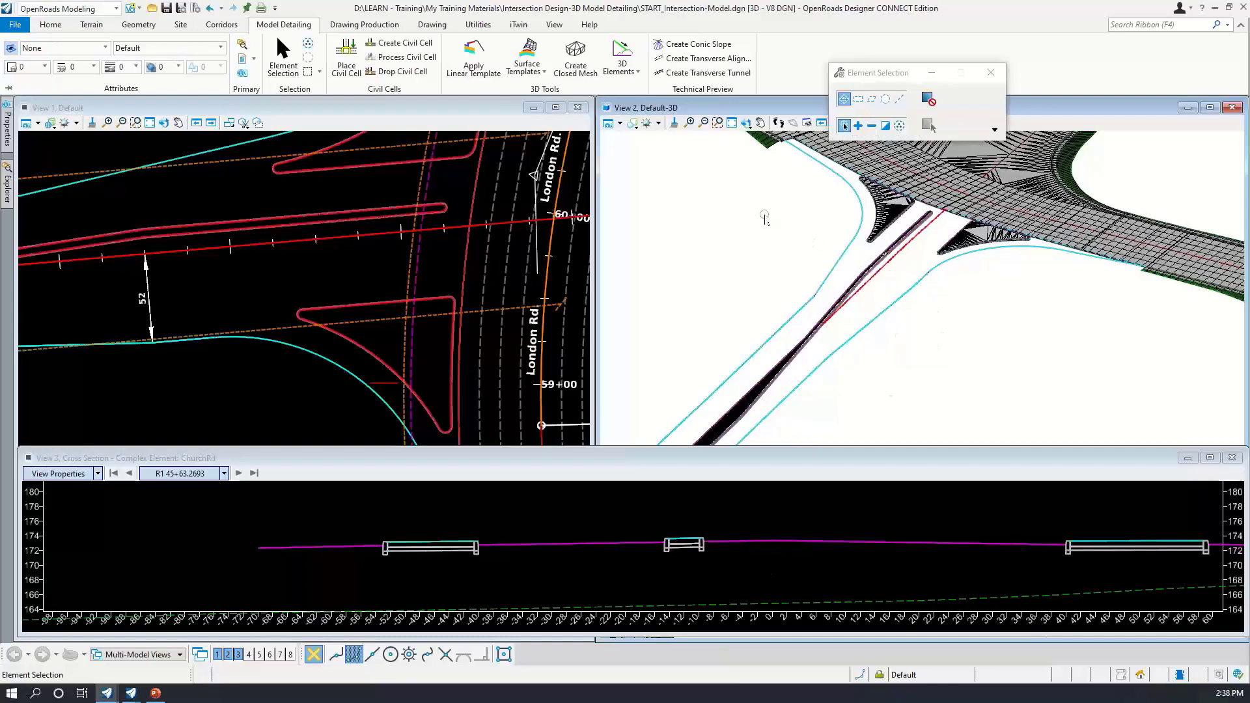
{"action": "scroll", "coordinate": [928, 329], "scroll_direction": "up", "scroll_amount": 2}
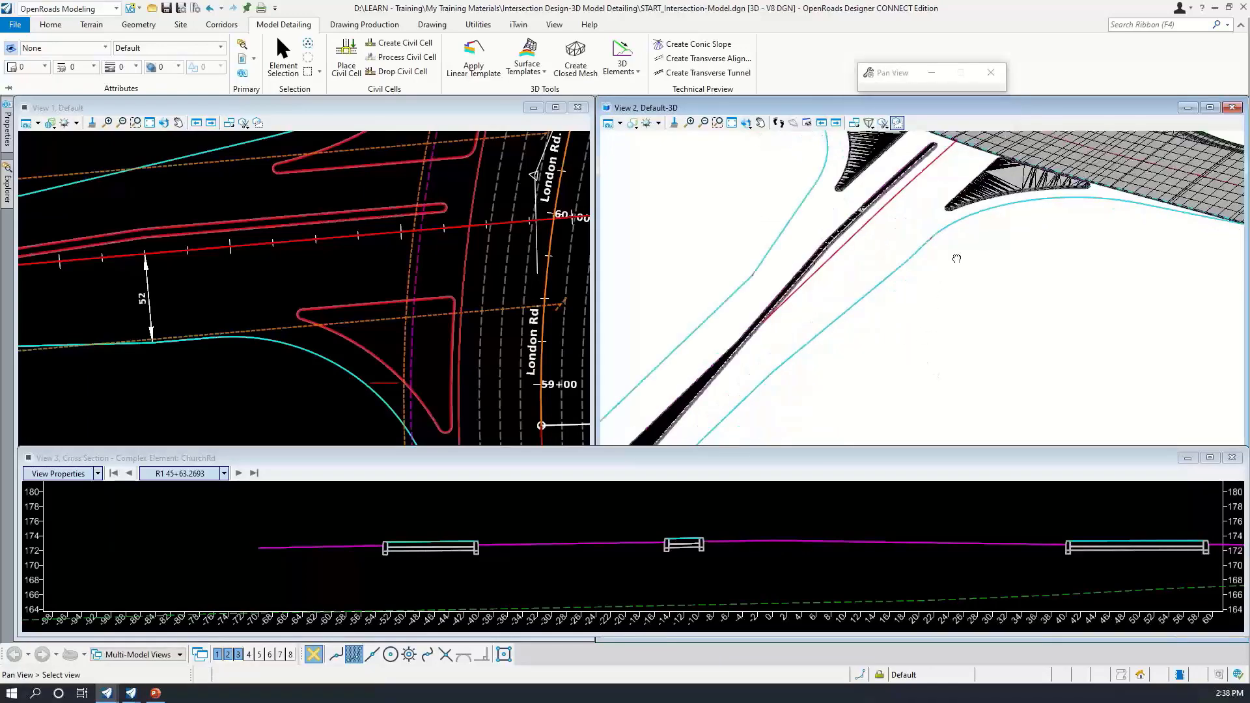
{"action": "scroll", "coordinate": [912, 339], "scroll_direction": "up", "scroll_amount": 2}
{"action": "scroll", "coordinate": [937, 329], "scroll_direction": "down", "scroll_amount": 2}
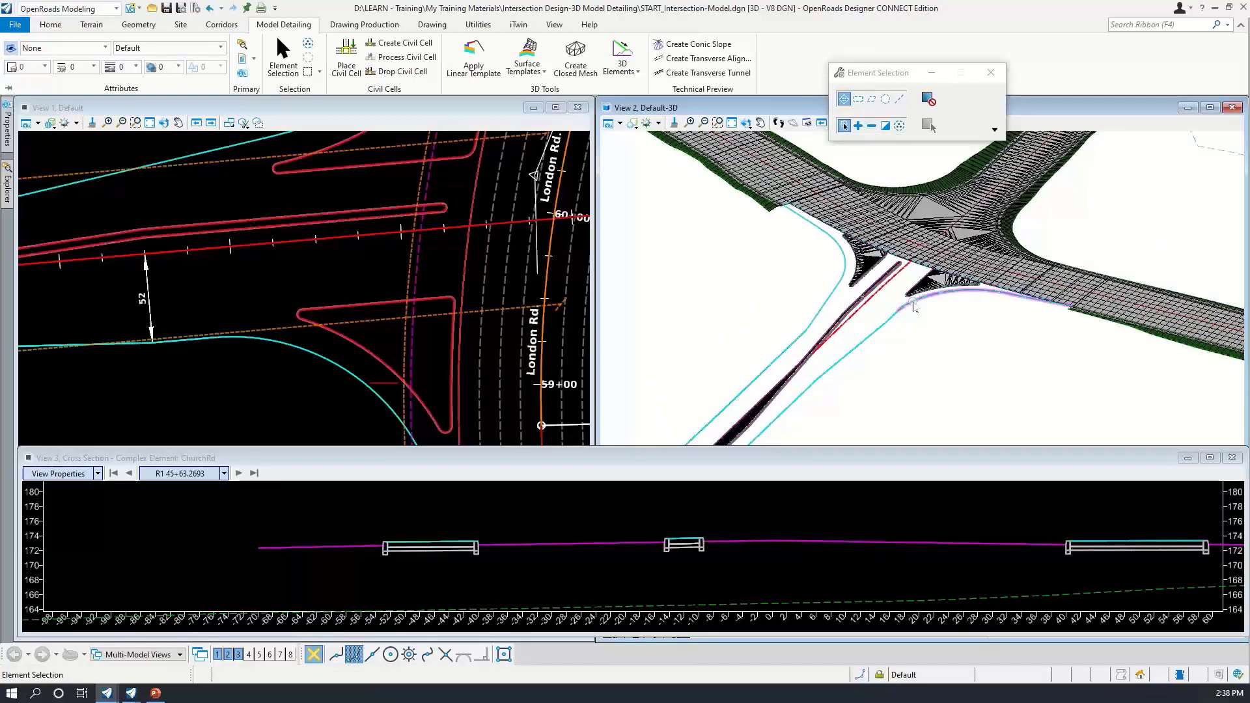
{"action": "scroll", "coordinate": [874, 336], "scroll_direction": "up", "scroll_amount": 2}
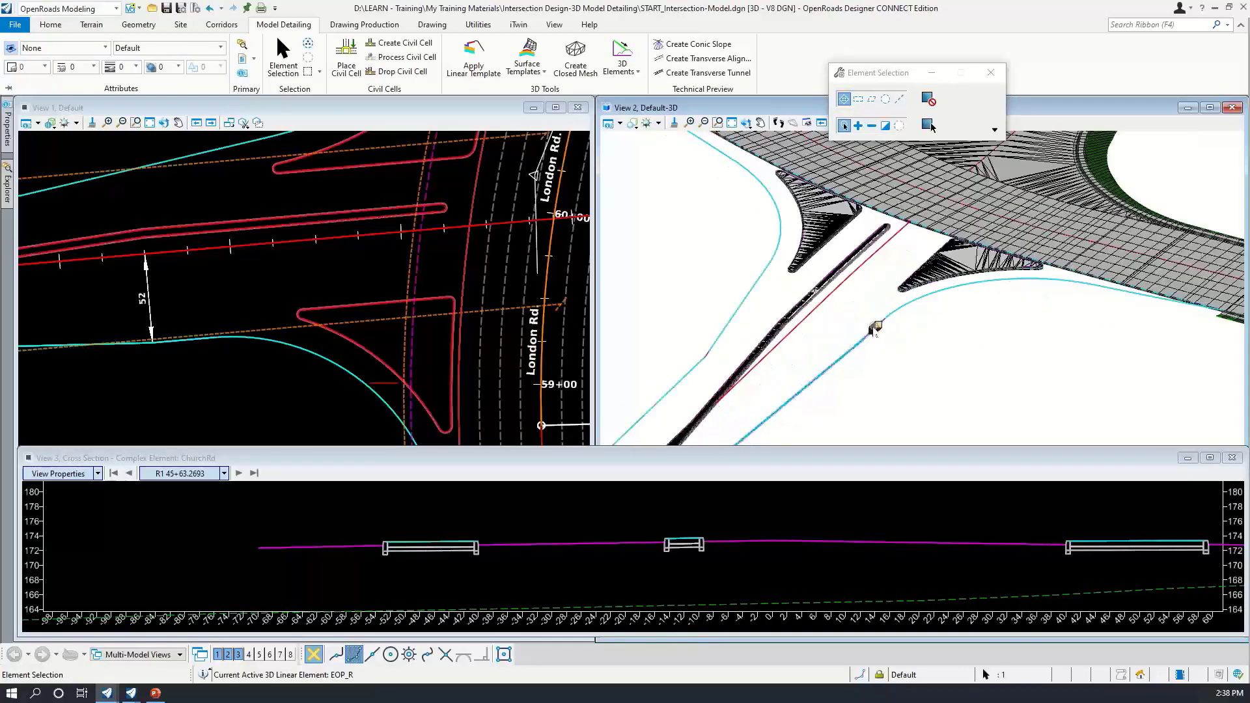
{"action": "left_click", "coordinate": [874, 333]}
{"action": "left_click", "coordinate": [874, 331]}
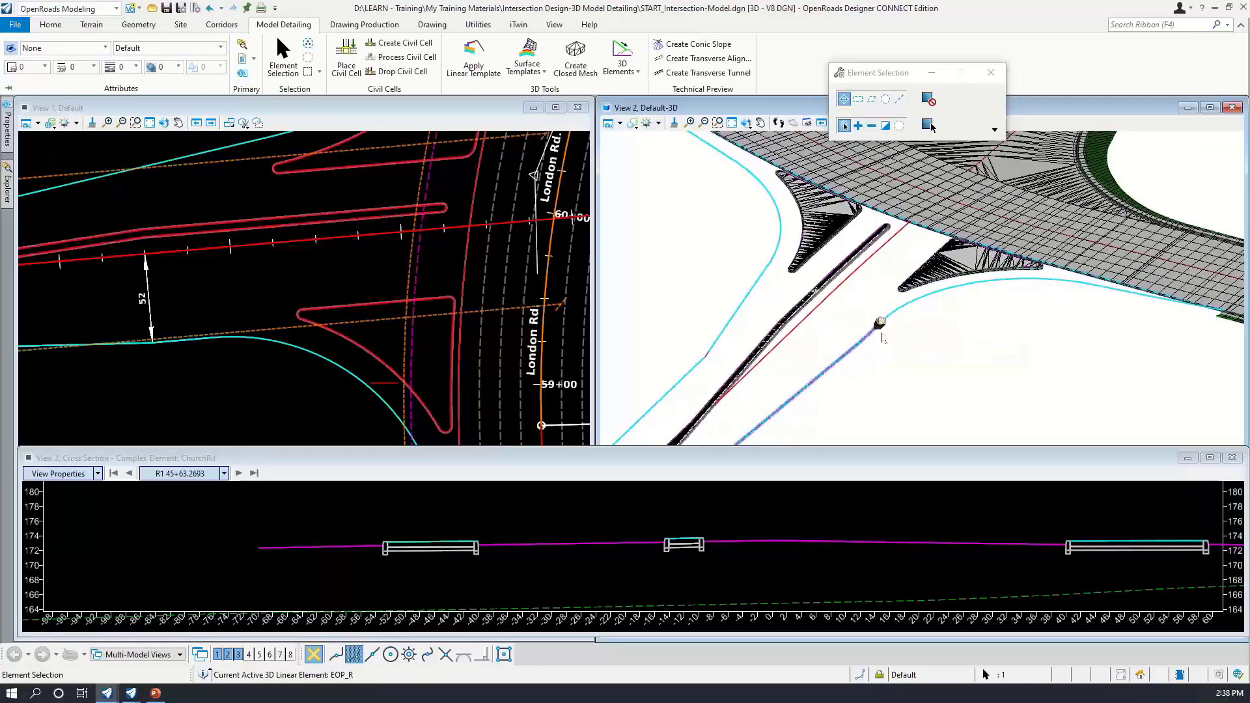
{"action": "left_click", "coordinate": [893, 338]}
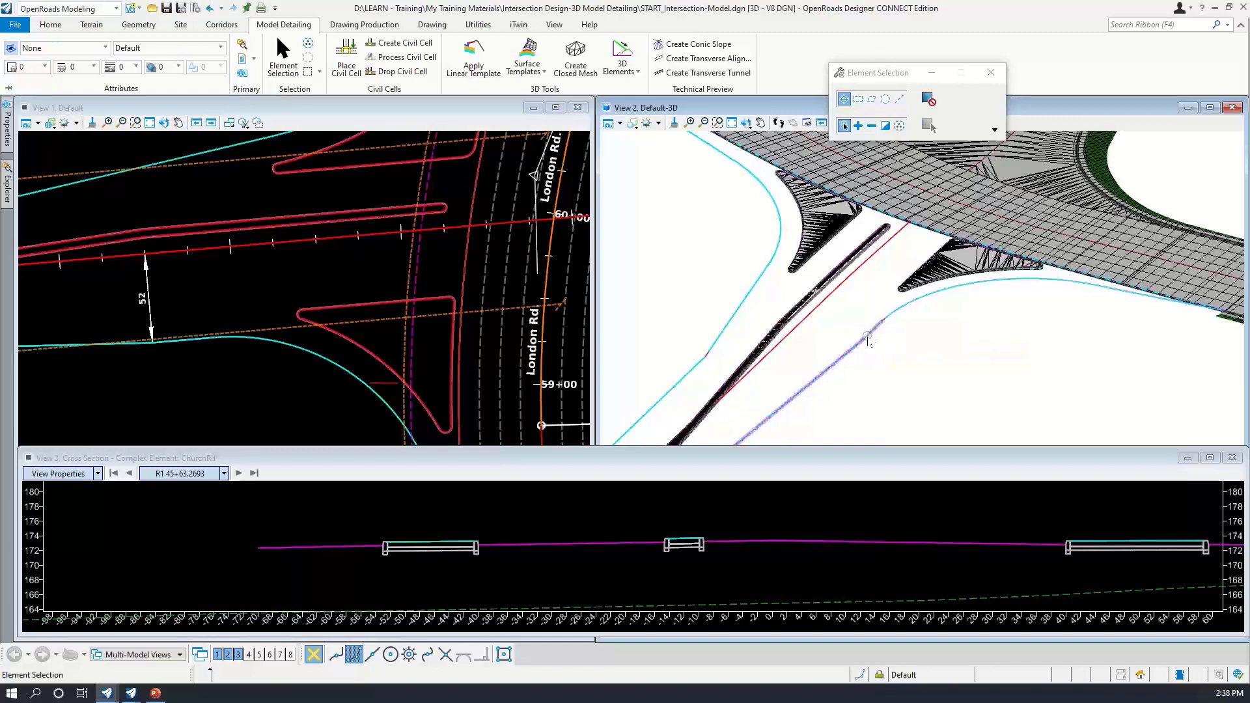
{"action": "left_click", "coordinate": [873, 335]}
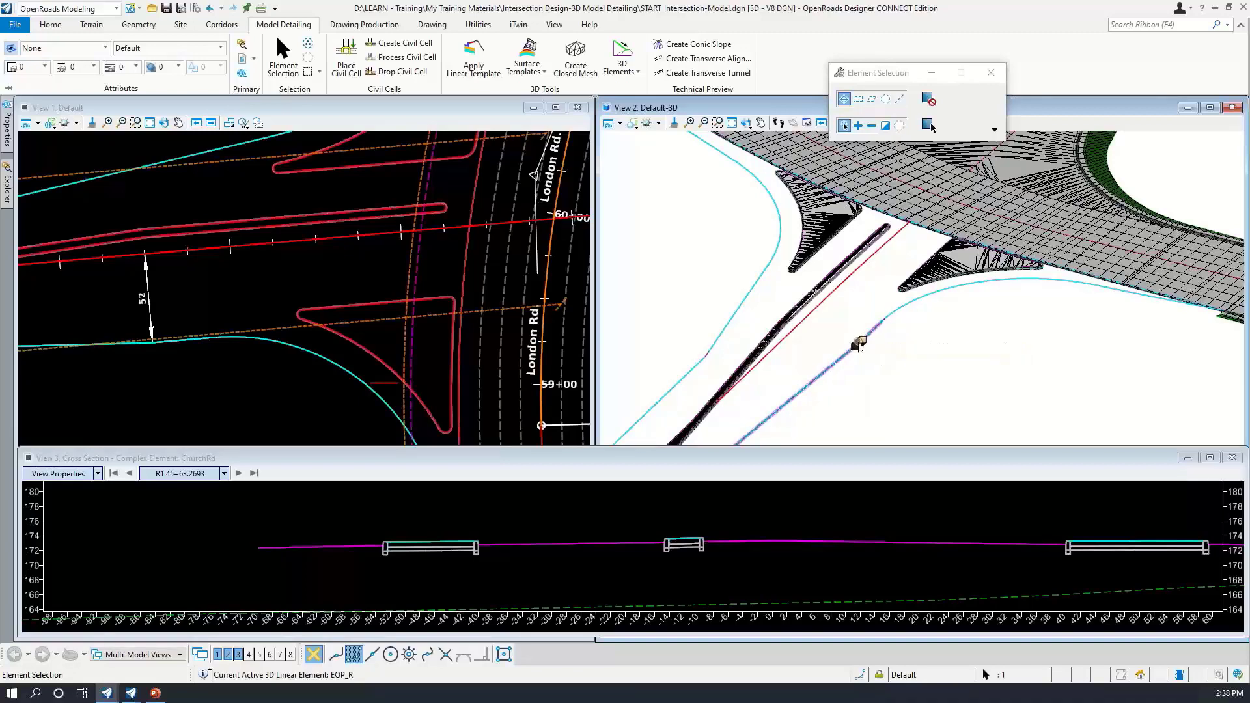
{"action": "left_click", "coordinate": [926, 331]}
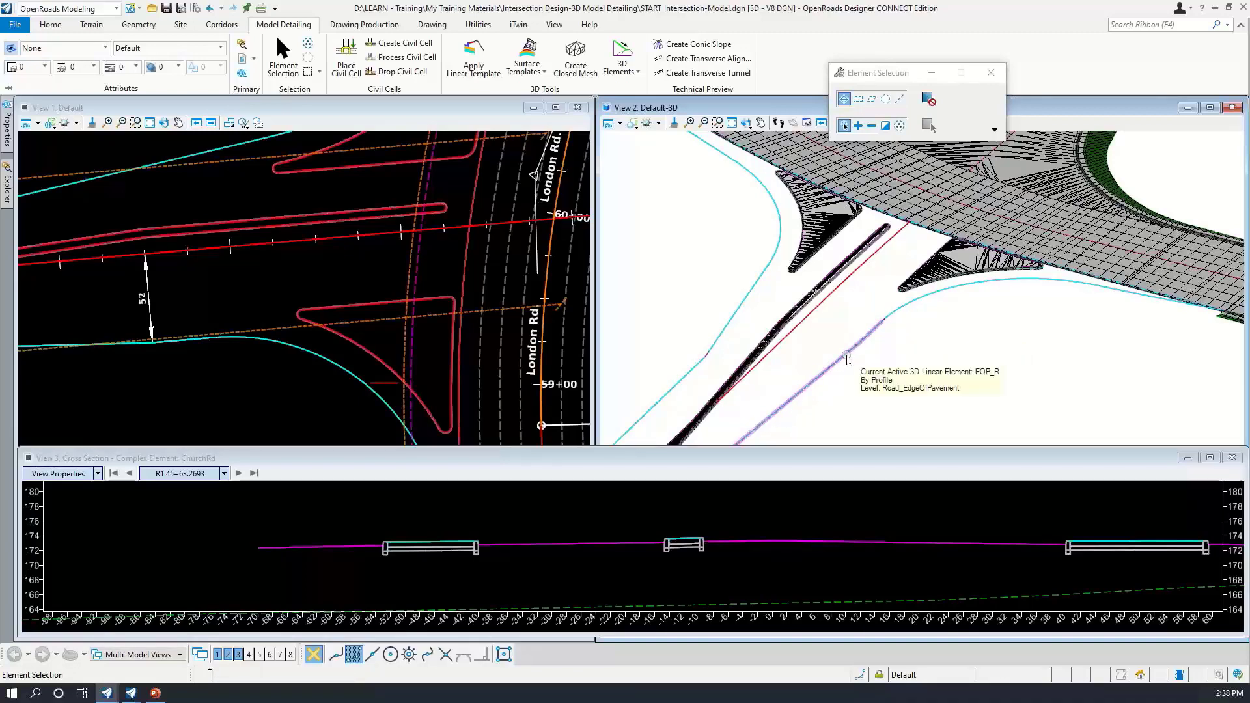
{"action": "left_click", "coordinate": [847, 358]}
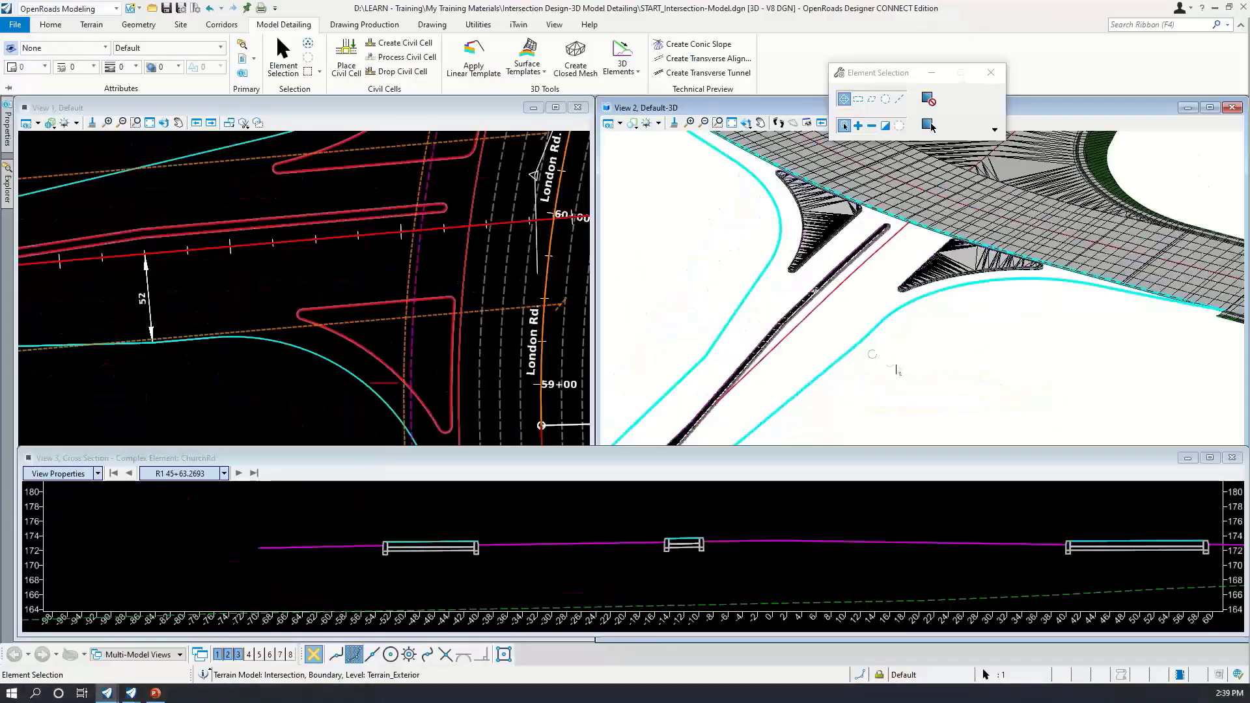
{"action": "left_click", "coordinate": [528, 62]}
{"action": "left_click", "coordinate": [554, 89]}
{"action": "left_click", "coordinate": [867, 343]}
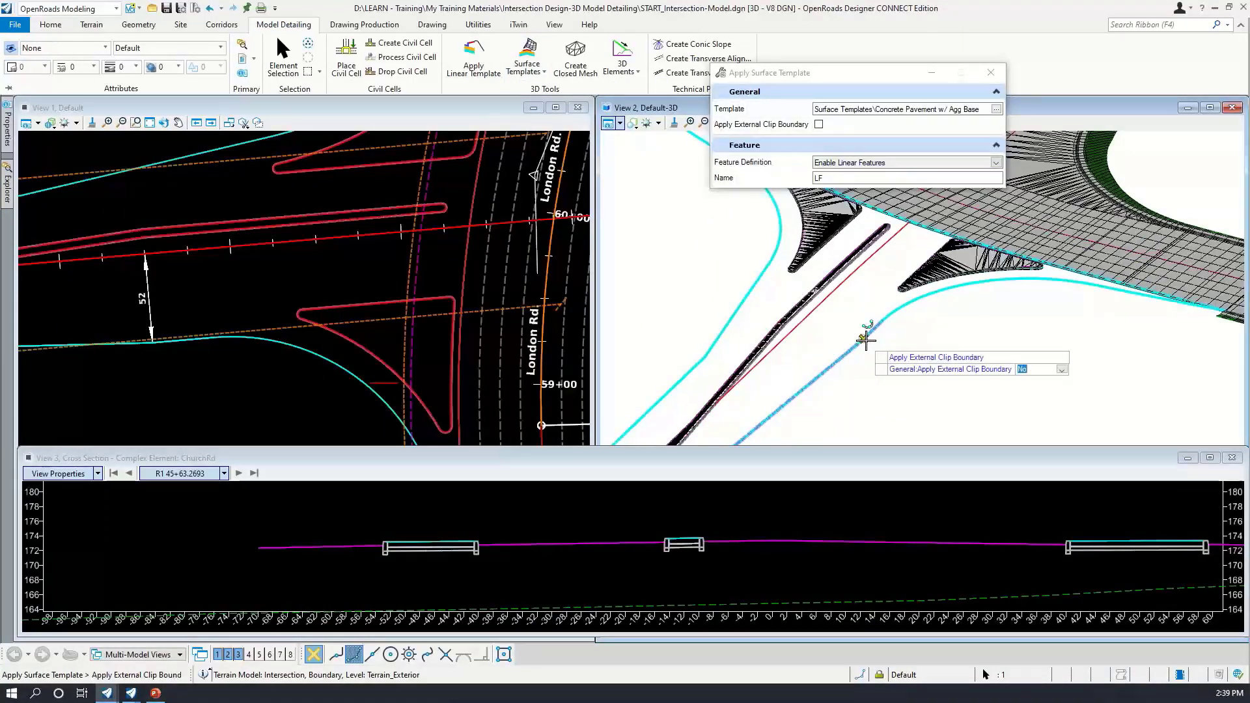
{"action": "left_click", "coordinate": [902, 367]}
{"action": "left_click", "coordinate": [903, 368]}
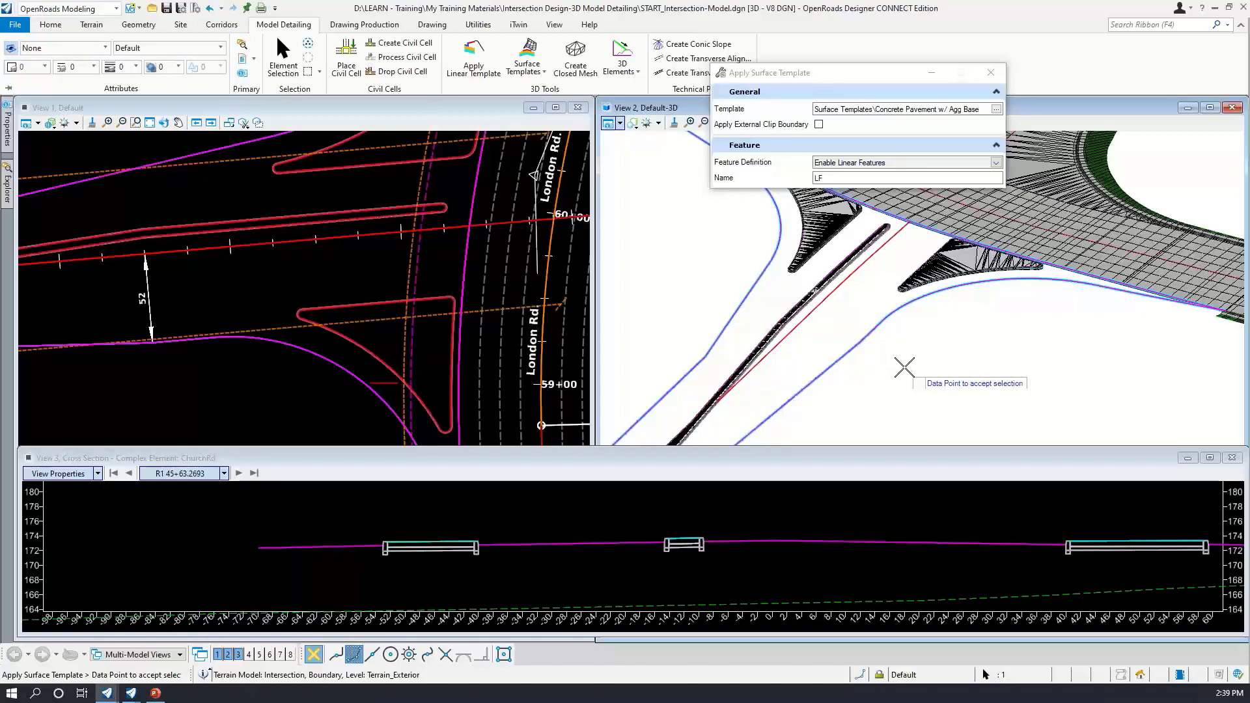
{"action": "left_click", "coordinate": [913, 368]}
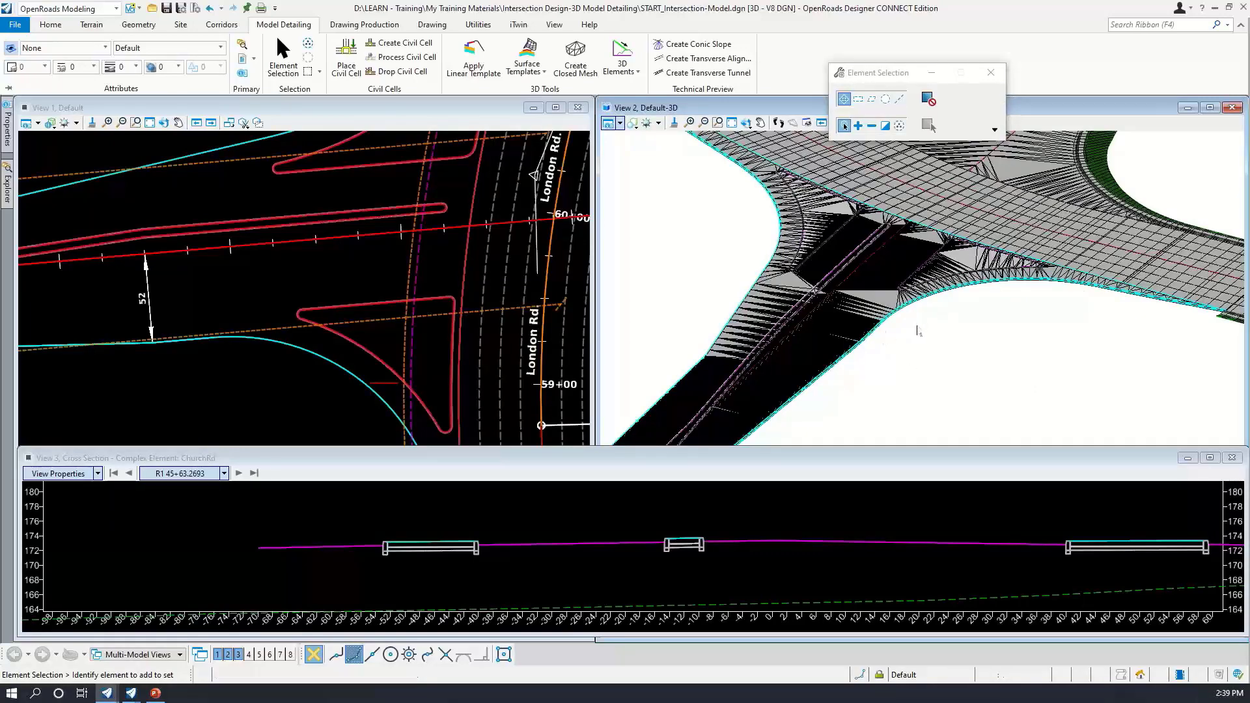
Inspect the intersection's new pavement layers in 3D and in the Church Rd cross section, including around the median and islands
{"action": "scroll", "coordinate": [883, 338], "scroll_direction": "up", "scroll_amount": 4}
{"action": "scroll", "coordinate": [880, 331], "scroll_direction": "up", "scroll_amount": 4}
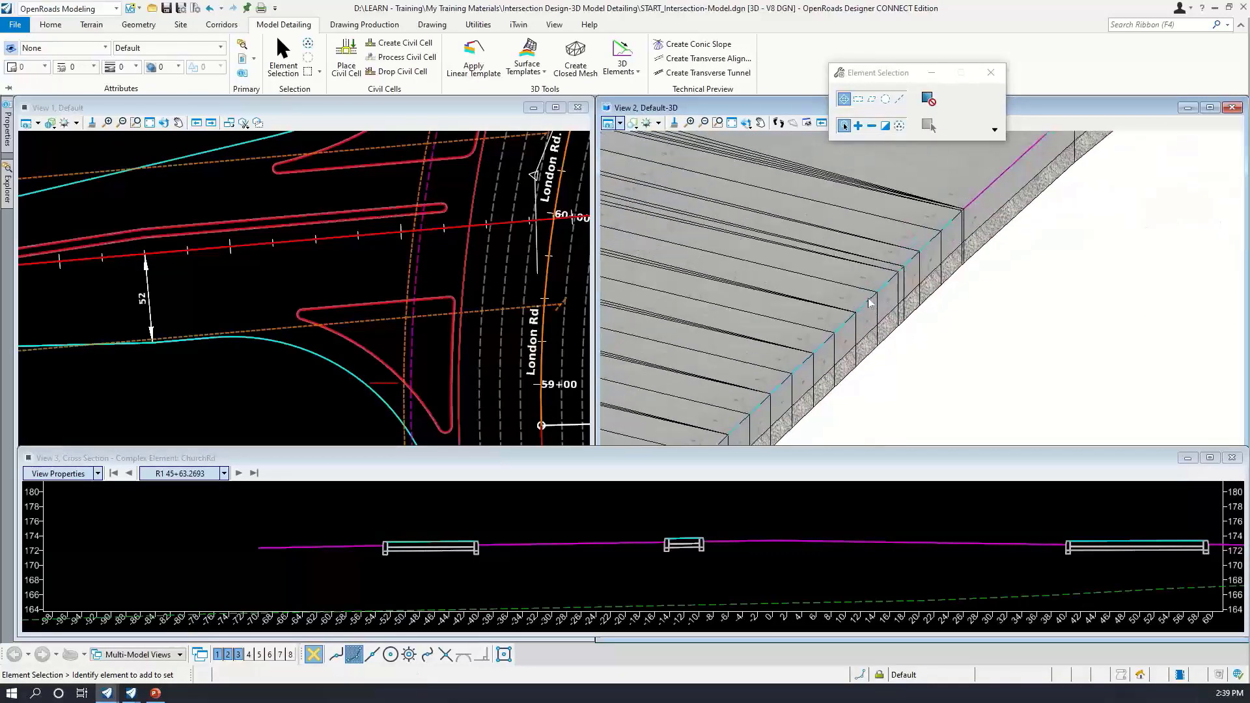
{"action": "left_click", "coordinate": [924, 523]}
{"action": "scroll", "coordinate": [924, 523], "scroll_direction": "down", "scroll_amount": 4}
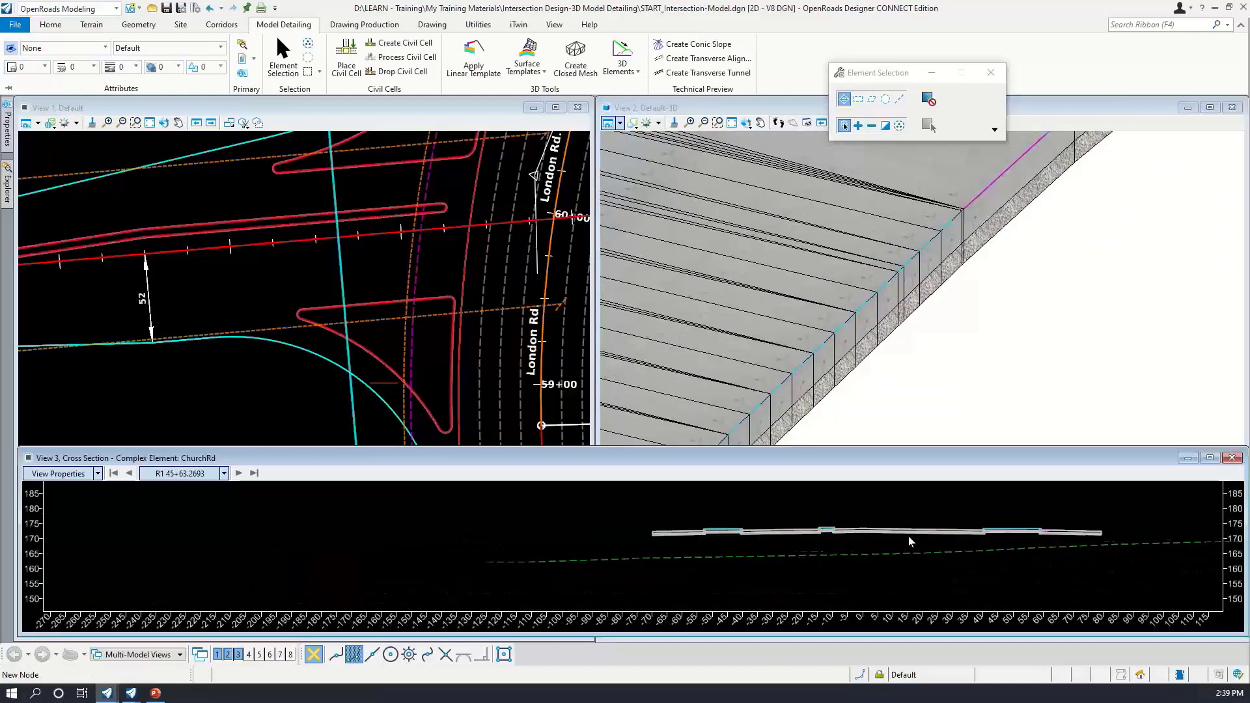
{"action": "scroll", "coordinate": [908, 537], "scroll_direction": "up", "scroll_amount": 2}
{"action": "scroll", "coordinate": [762, 557], "scroll_direction": "up", "scroll_amount": 3}
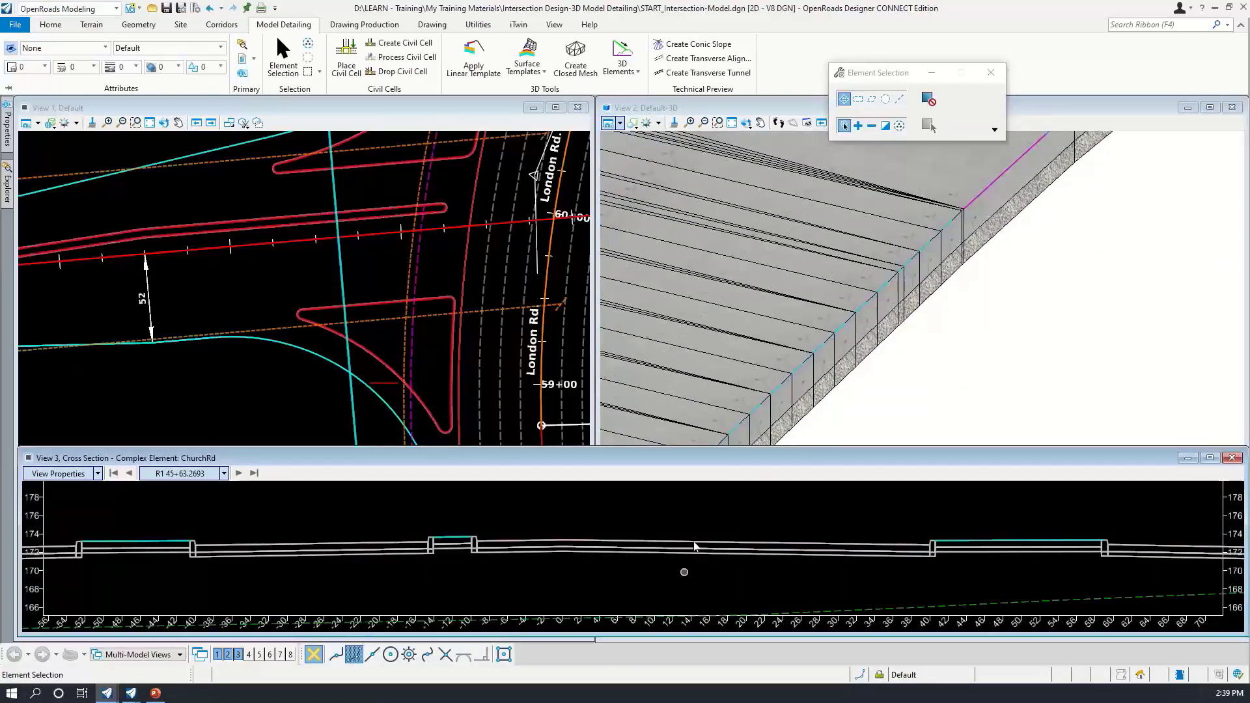
{"action": "scroll", "coordinate": [728, 542], "scroll_direction": "down", "scroll_amount": 1}
Examine the paved Church Rd approach in 3D, from the London Rd junction along its outer pavement edge
{"action": "left_click", "coordinate": [1060, 274]}
{"action": "scroll", "coordinate": [1060, 273], "scroll_direction": "down", "scroll_amount": 3}
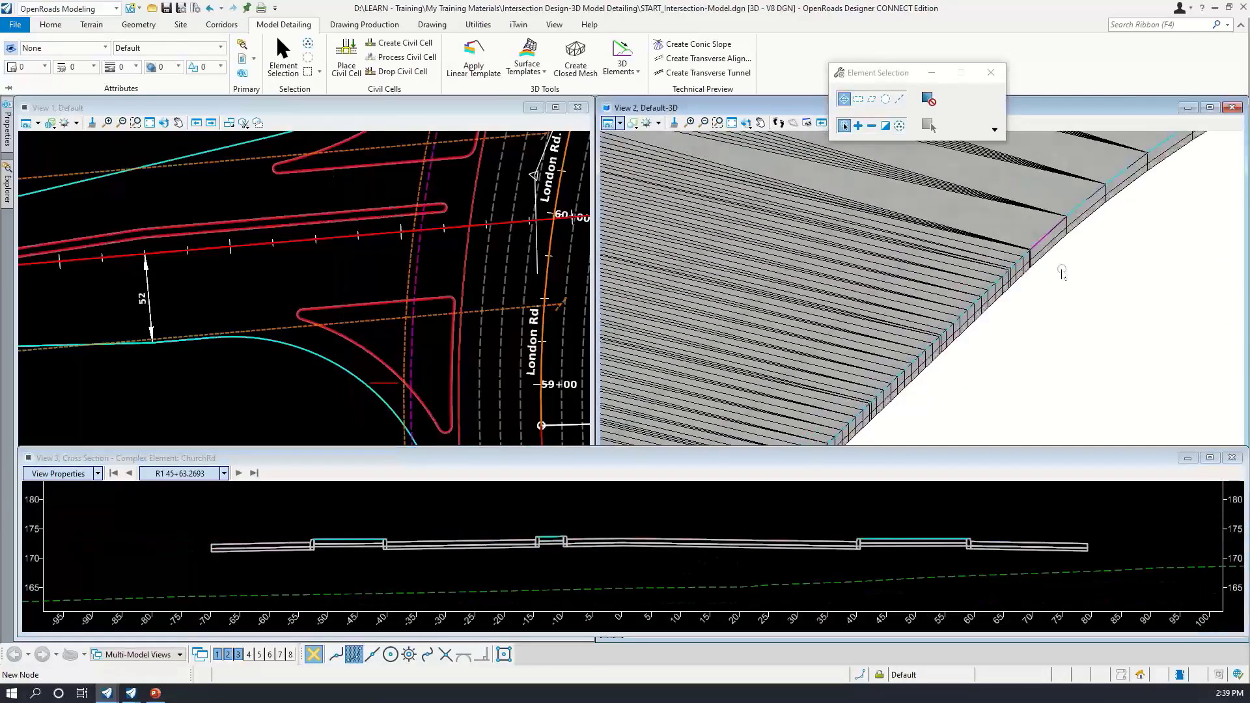
{"action": "scroll", "coordinate": [1059, 276], "scroll_direction": "down", "scroll_amount": 8}
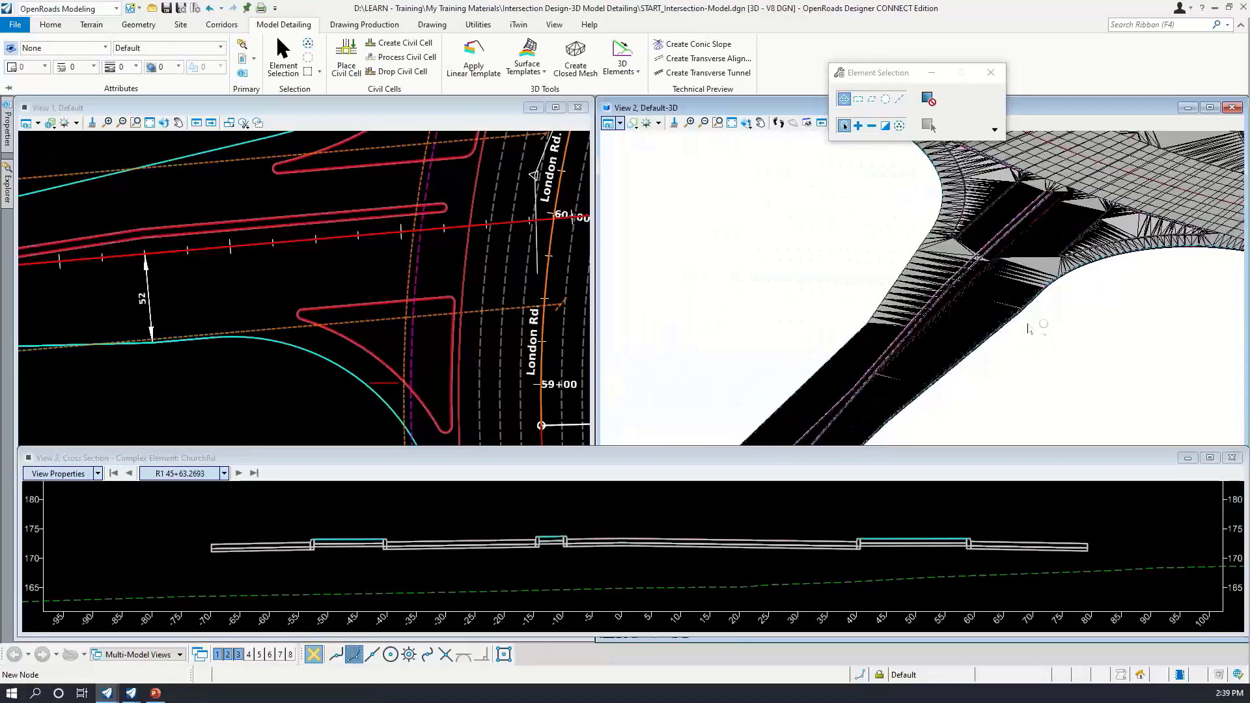
{"action": "middle_click_drag", "start_coordinate": [1027, 326], "coordinate": [962, 253]}
{"action": "scroll", "coordinate": [962, 253], "scroll_direction": "down", "scroll_amount": 2}
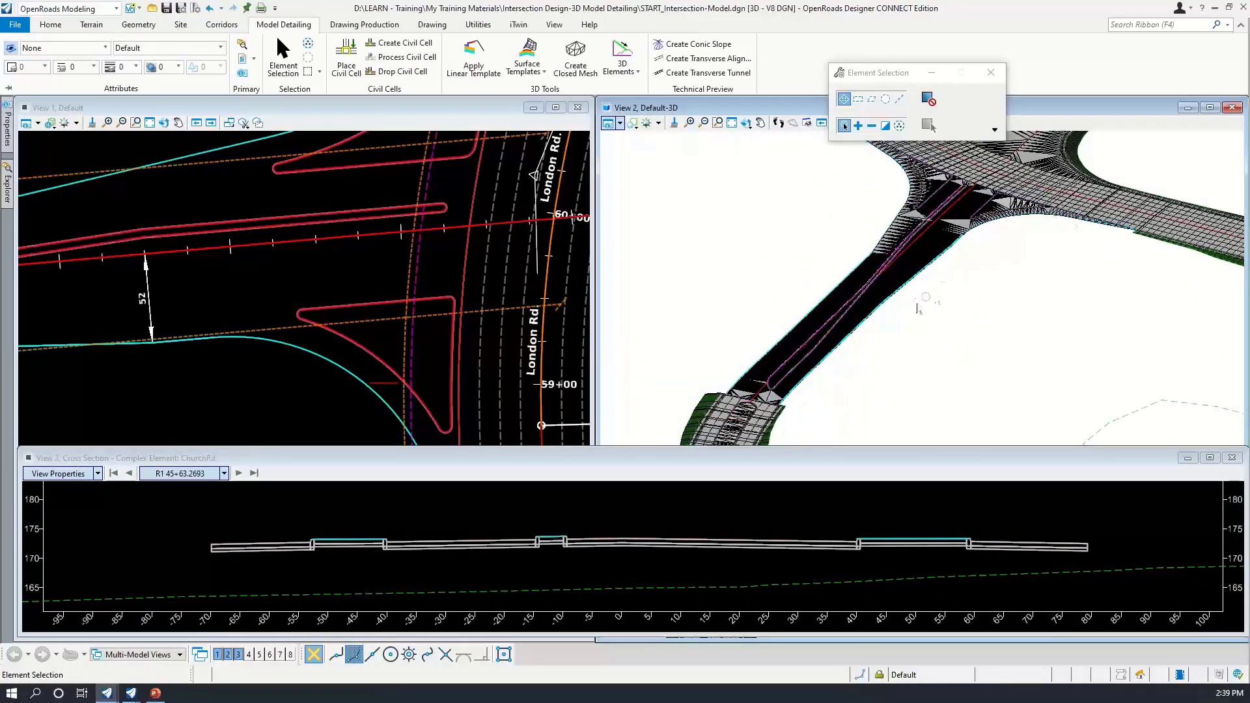
{"action": "scroll", "coordinate": [899, 300], "scroll_direction": "up", "scroll_amount": 2}
{"action": "scroll", "coordinate": [986, 206], "scroll_direction": "up", "scroll_amount": 2}
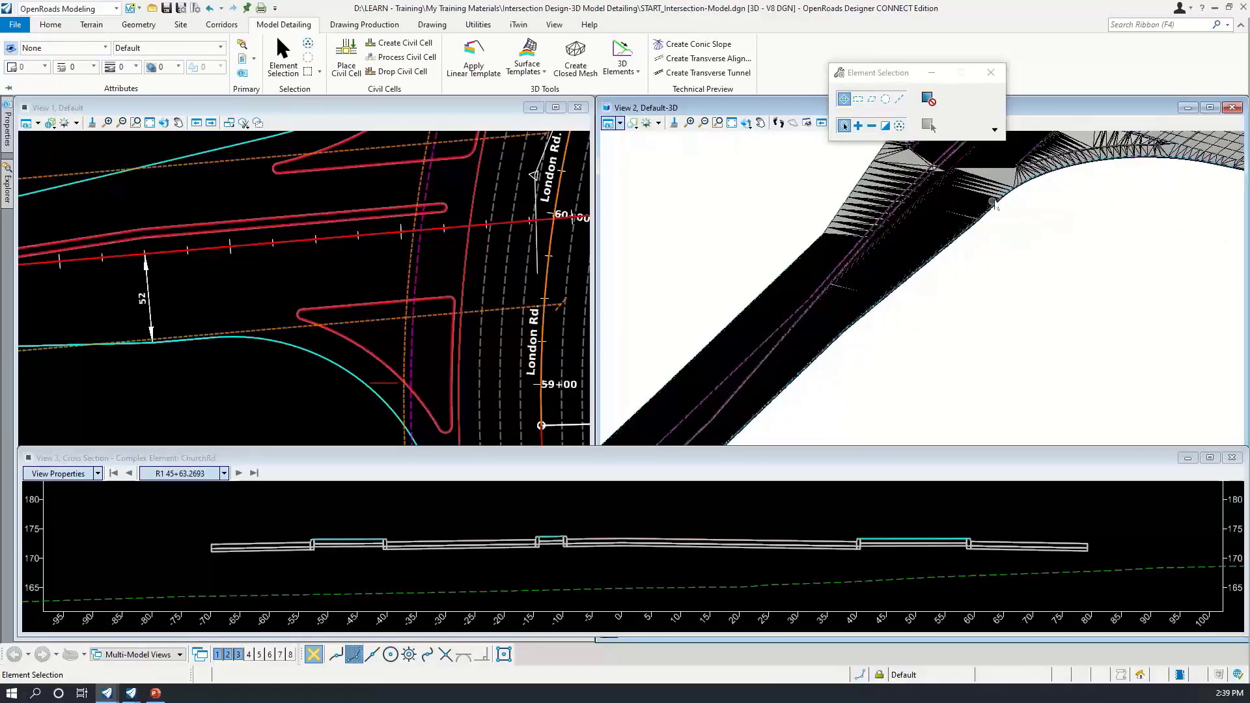
{"action": "scroll", "coordinate": [956, 254], "scroll_direction": "up", "scroll_amount": 3}
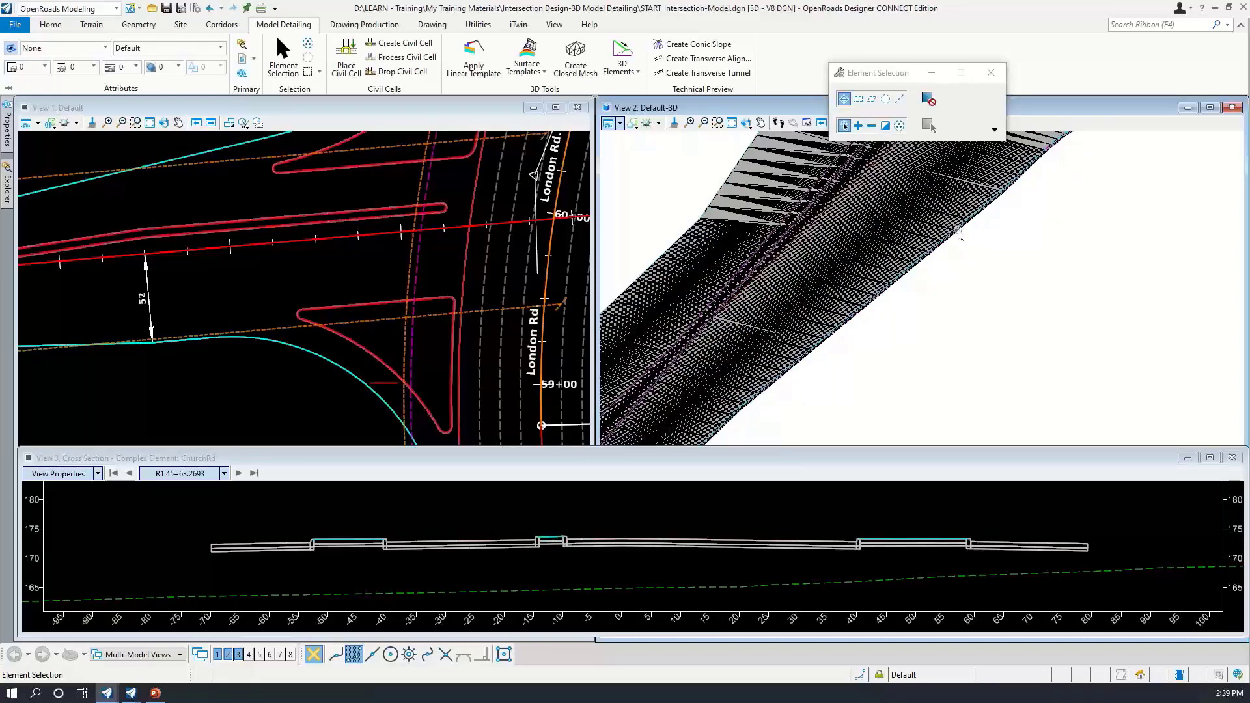
{"action": "scroll", "coordinate": [961, 252], "scroll_direction": "down", "scroll_amount": 3}
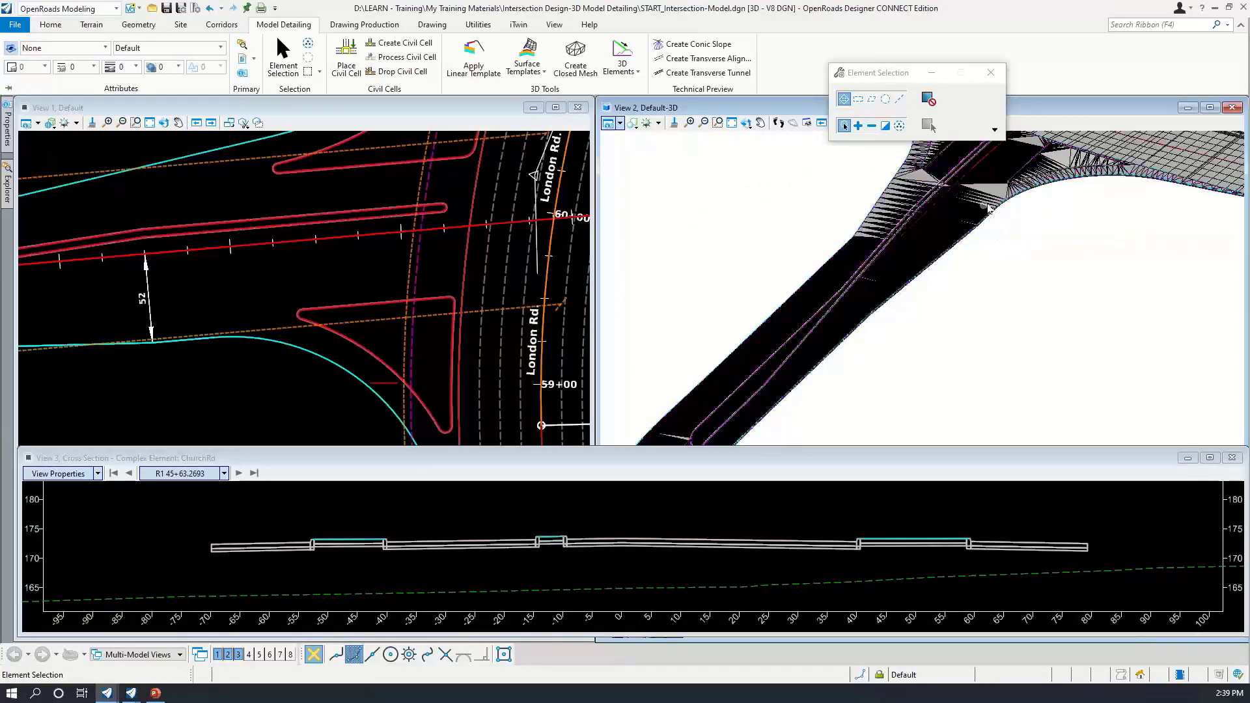
{"action": "scroll", "coordinate": [987, 209], "scroll_direction": "up", "scroll_amount": 4}
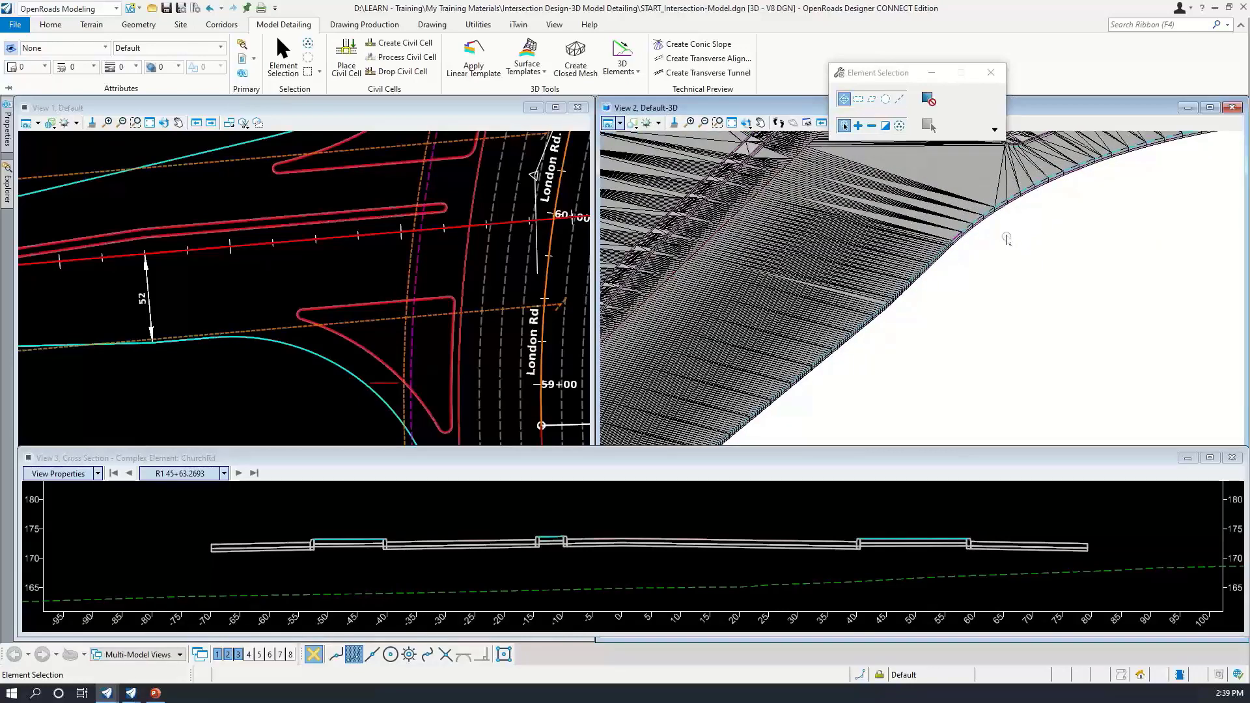
{"action": "scroll", "coordinate": [1007, 237], "scroll_direction": "up", "scroll_amount": 2}
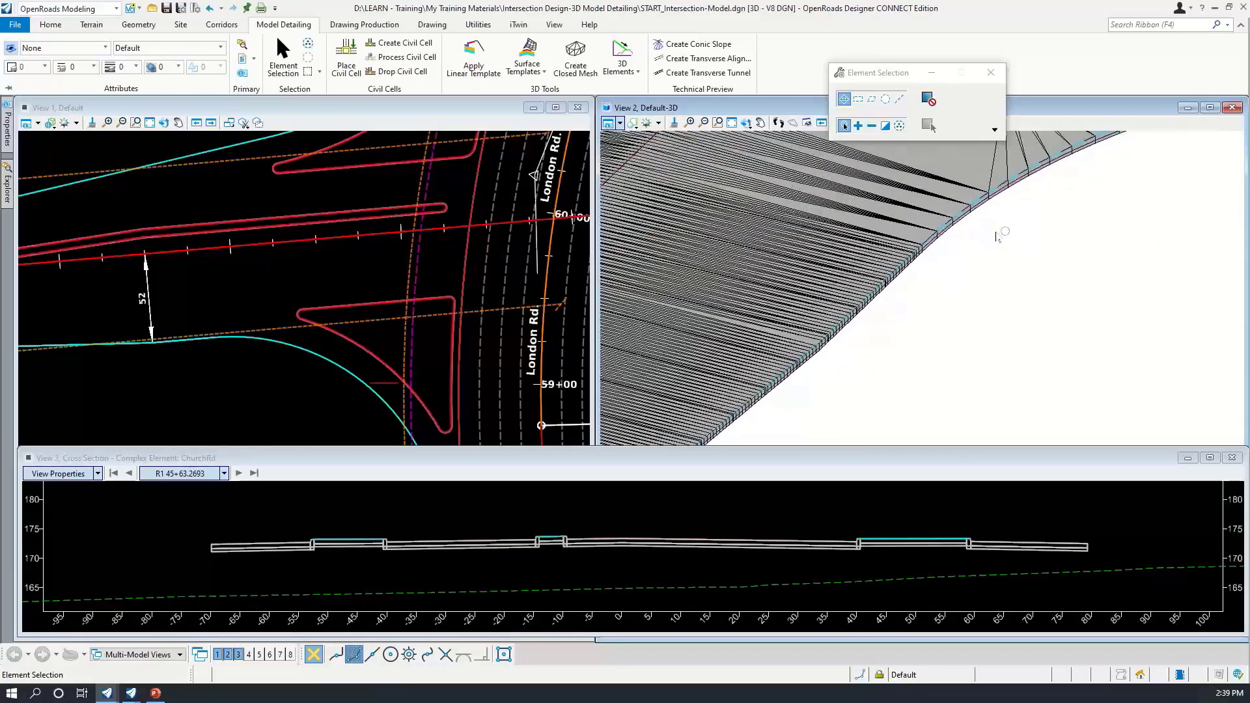
Start Apply Linear Template on Church Rd's EOP_R edge of pavement with the Curb/Gutter/Buffer - Sidewalk - Tie Slope template
{"action": "left_click", "coordinate": [477, 72]}
{"action": "left_click_drag", "start_coordinate": [765, 77], "coordinate": [404, 60]}
{"action": "scroll", "coordinate": [897, 274], "scroll_direction": "up", "scroll_amount": 3}
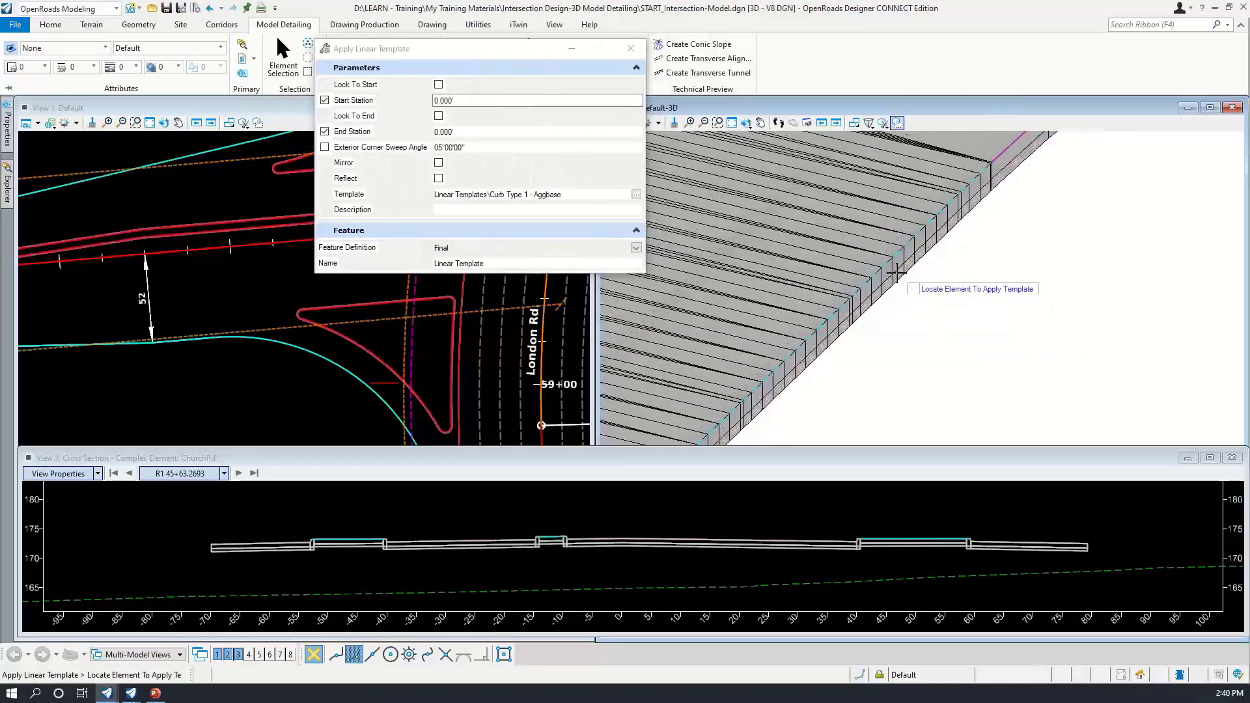
{"action": "scroll", "coordinate": [897, 274], "scroll_direction": "up", "scroll_amount": 2}
{"action": "scroll", "coordinate": [325, 357], "scroll_direction": "down", "scroll_amount": 3}
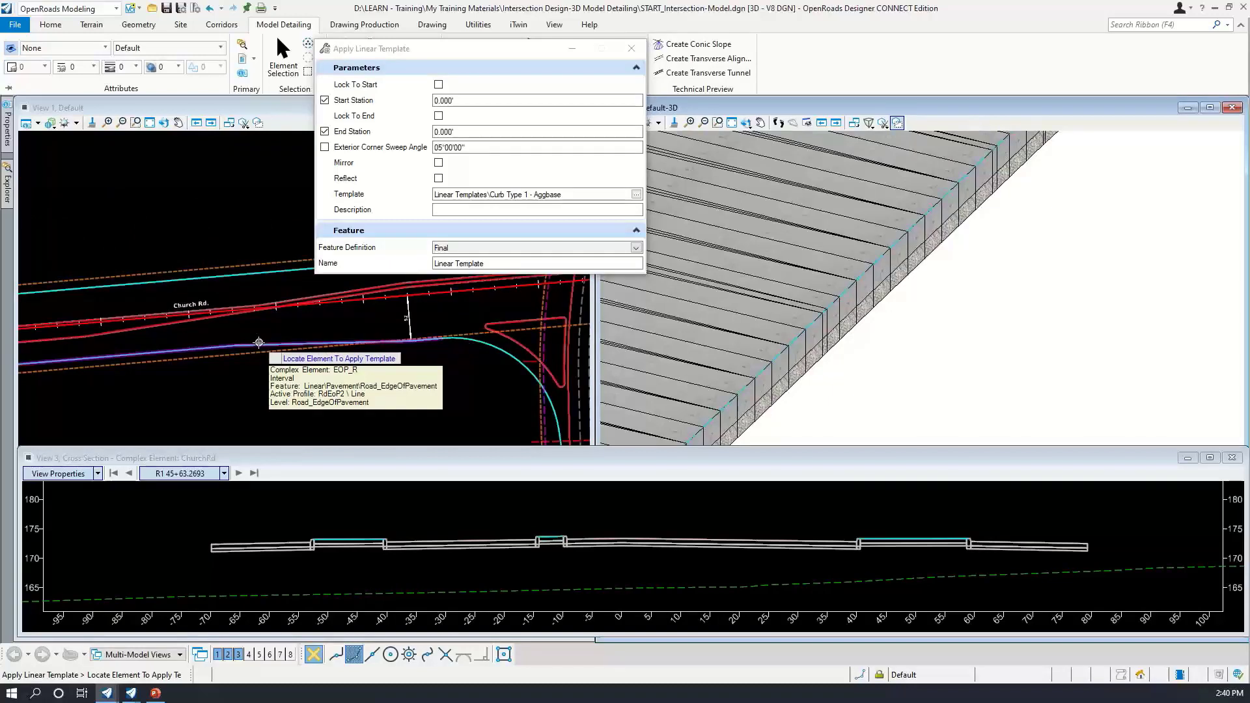
{"action": "middle_click_drag", "start_coordinate": [256, 343], "coordinate": [397, 350]}
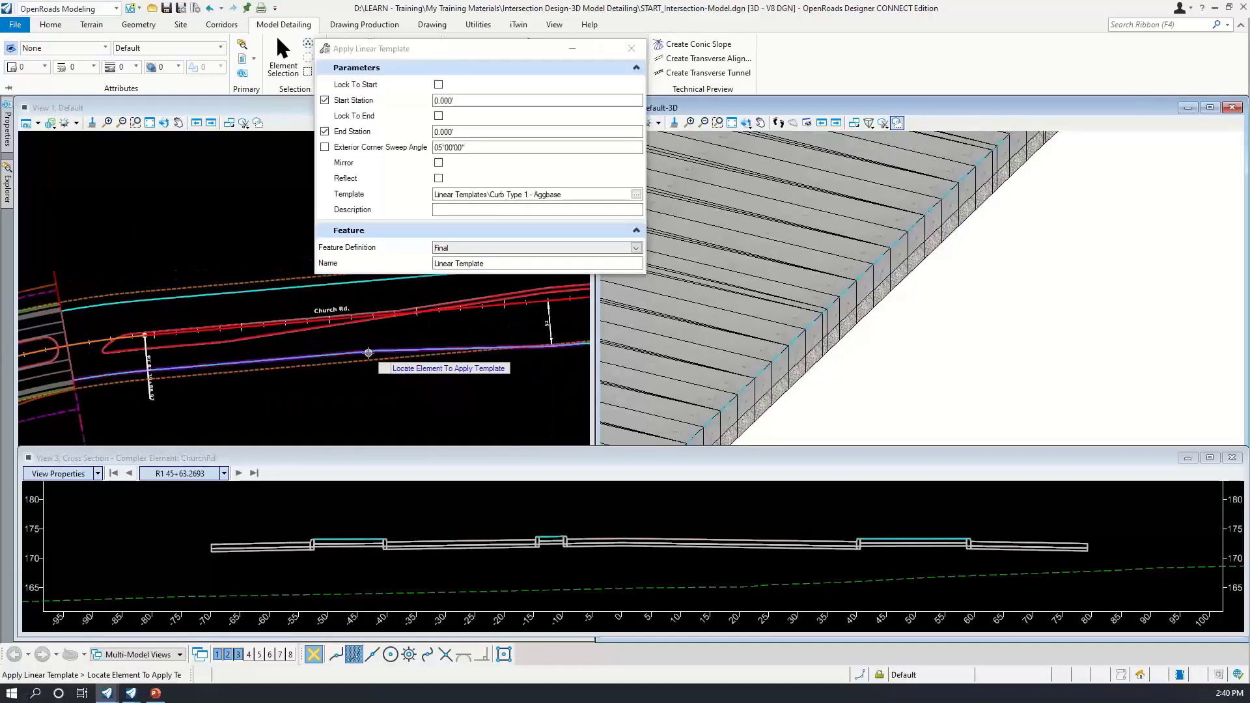
{"action": "left_click", "coordinate": [376, 350]}
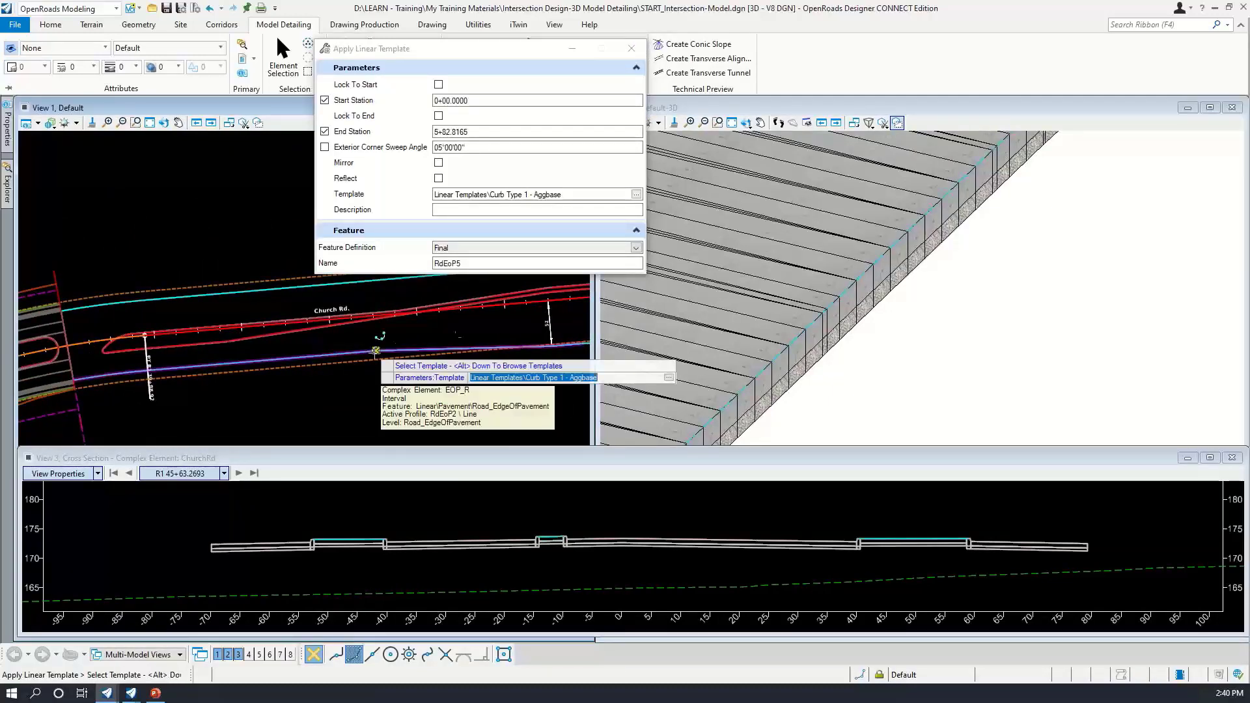
{"action": "left_click", "coordinate": [637, 195]}
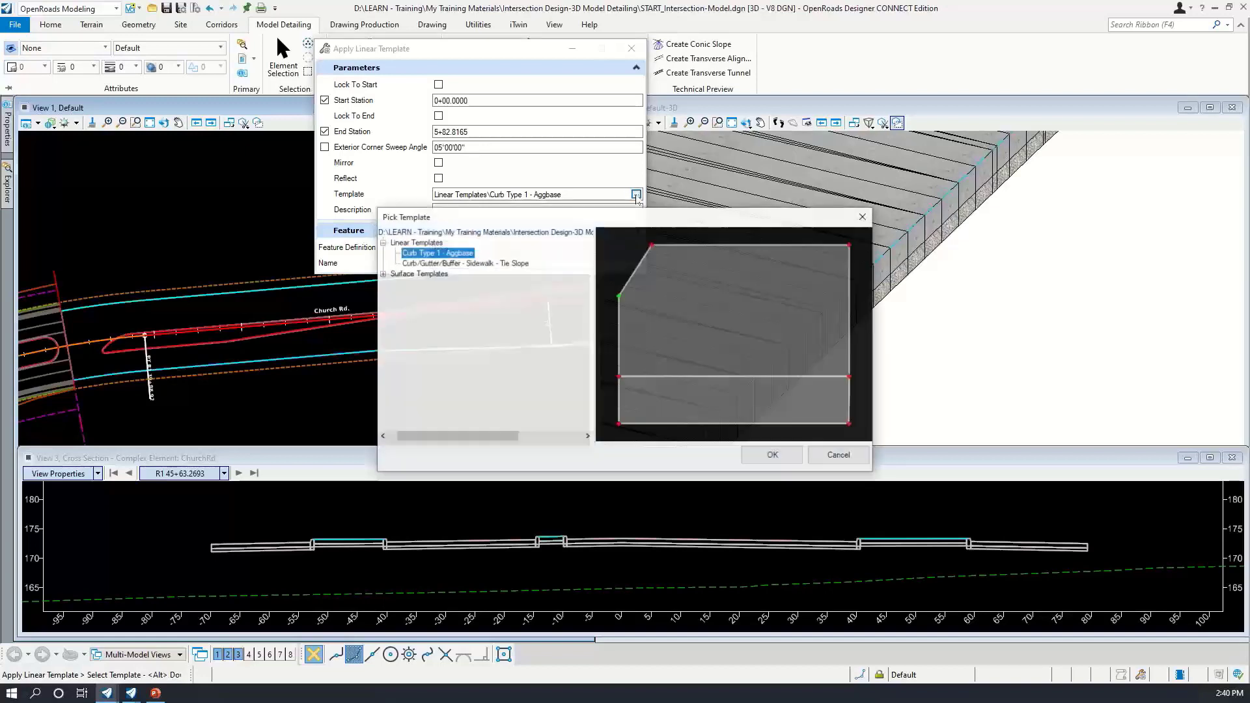
{"action": "key", "text": "Down"}
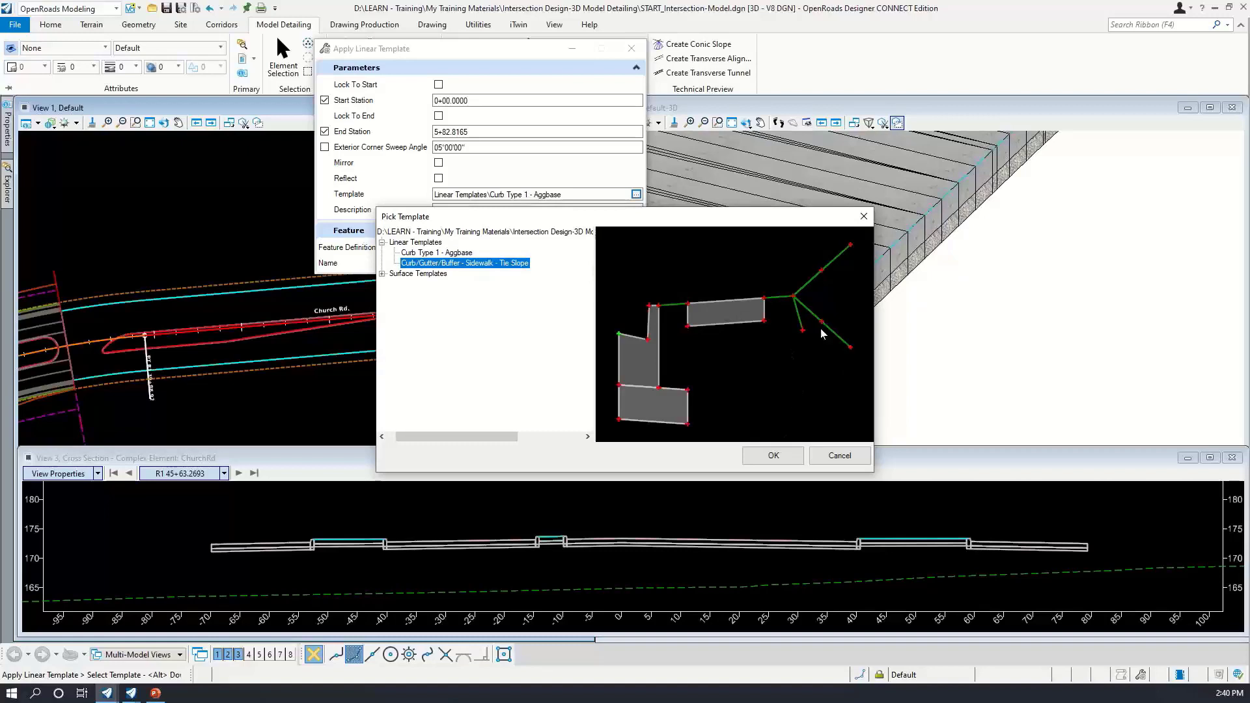
{"action": "left_click", "coordinate": [773, 455]}
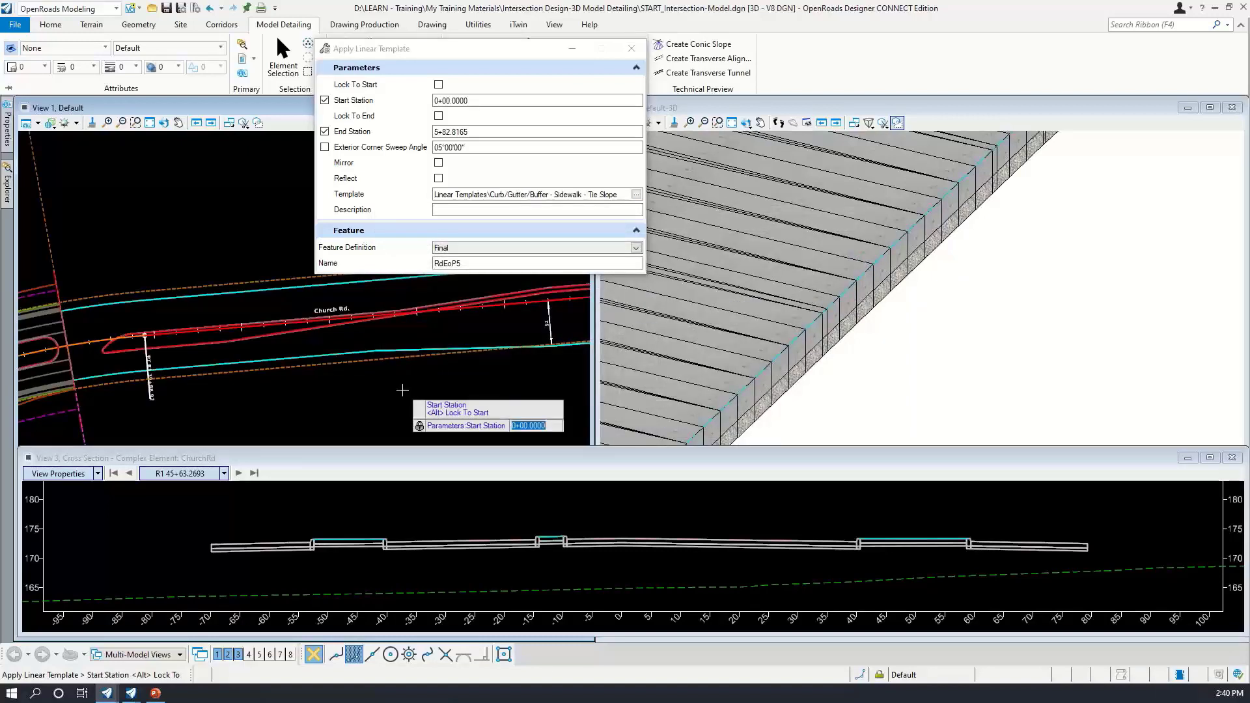
Lock the linear template to the edge's start and end and create it on the outer side without mirroring
{"action": "left_click", "coordinate": [438, 85]}
{"action": "left_click", "coordinate": [438, 115]}
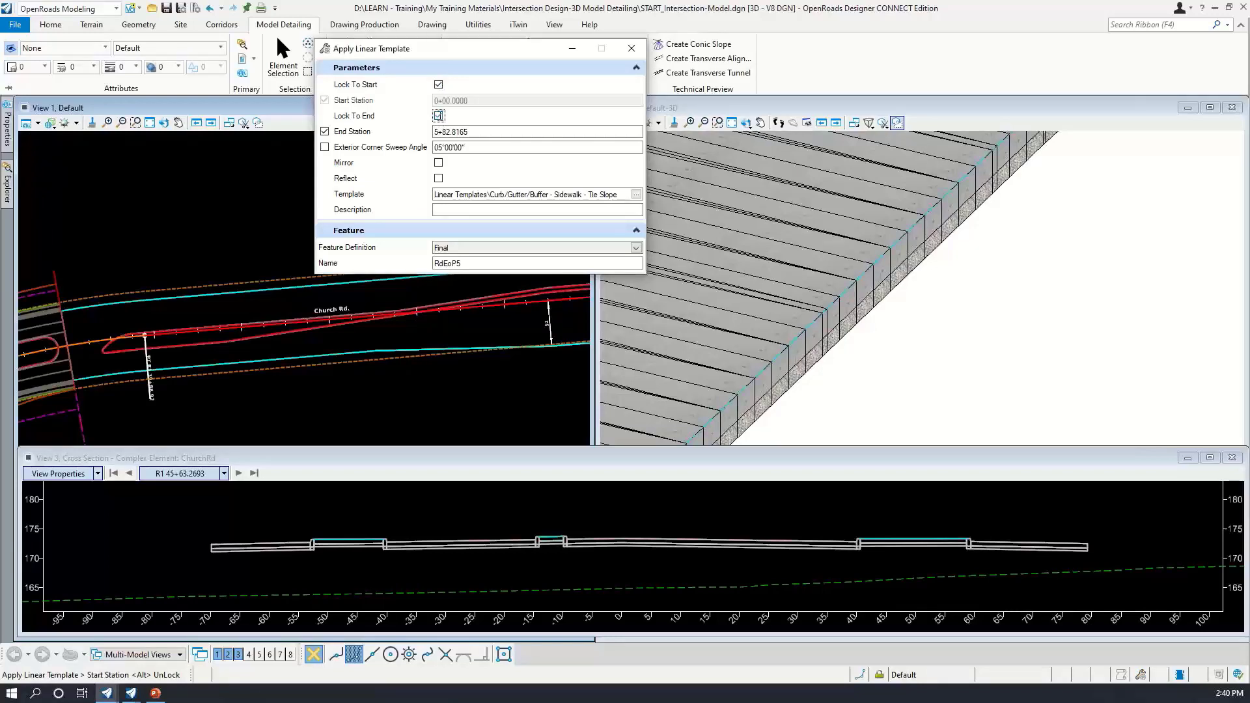
{"action": "left_click", "coordinate": [382, 388]}
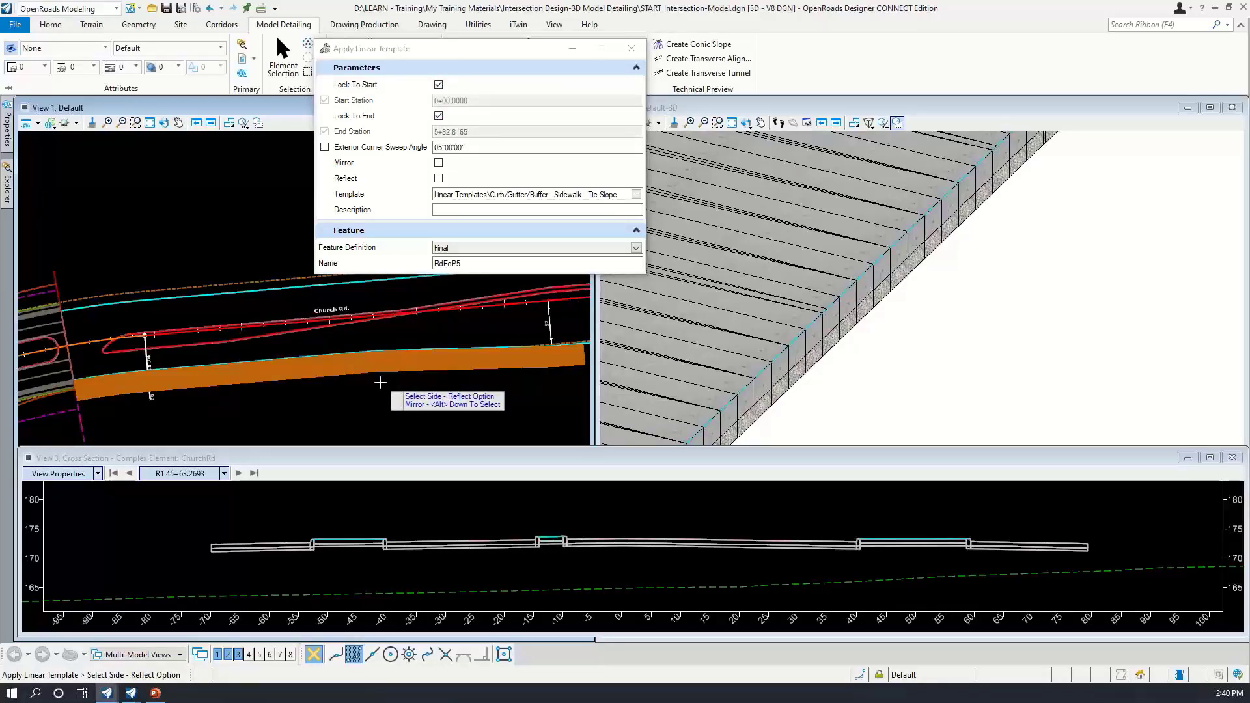
{"action": "left_click", "coordinate": [380, 385]}
{"action": "left_click", "coordinate": [380, 385]}
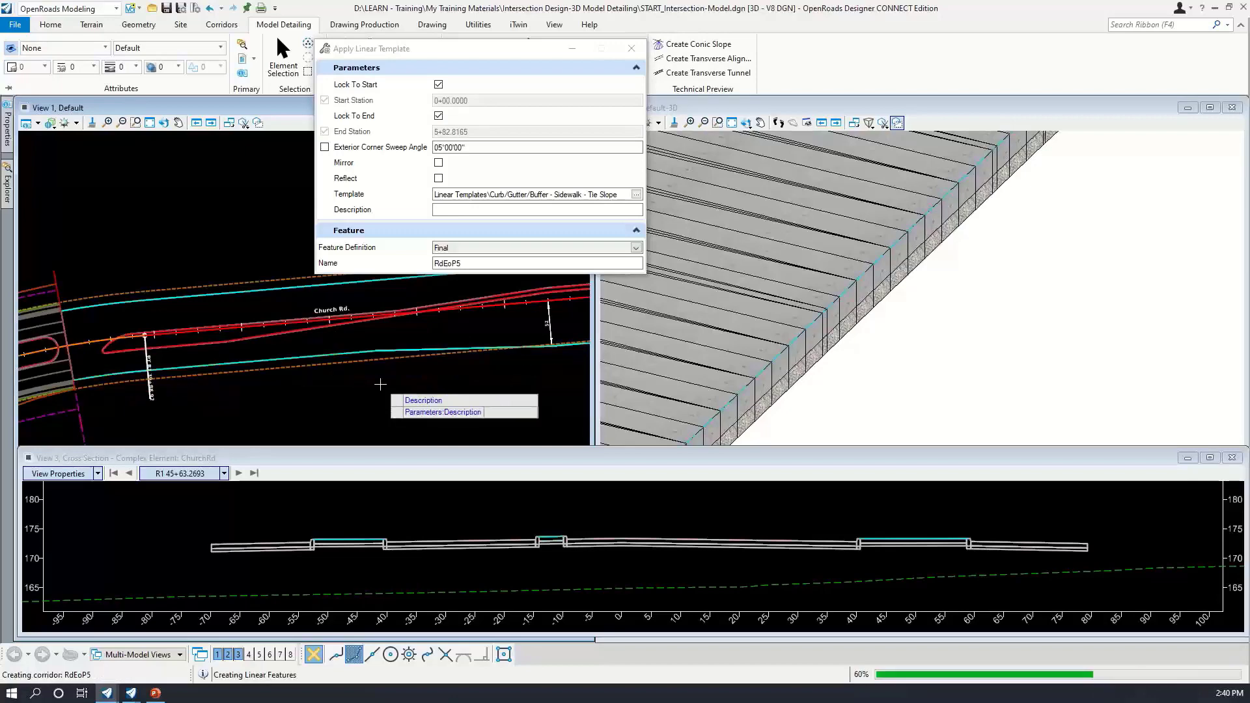
{"action": "left_click", "coordinate": [380, 385]}
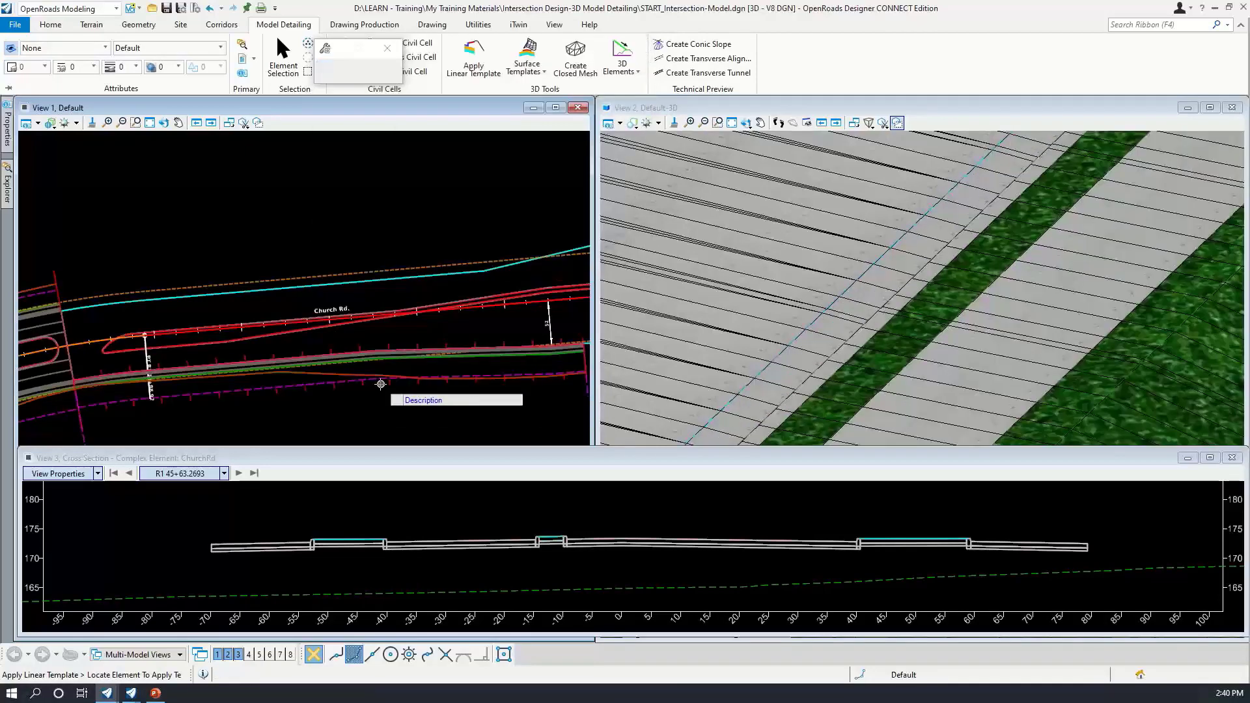
Examine the new curb, buffer, sidewalk and tie slope in 3D along the Church Rd edge of pavement
{"action": "scroll", "coordinate": [801, 359], "scroll_direction": "down", "scroll_amount": 5}
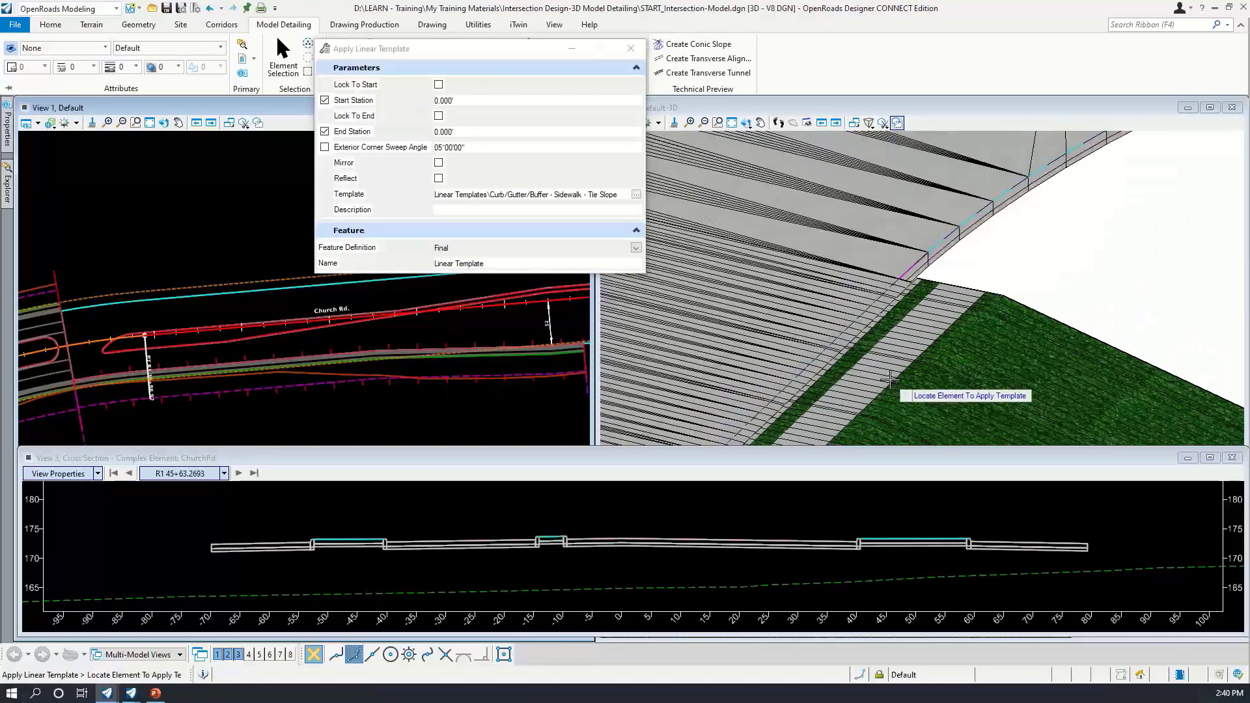
{"action": "middle_click_drag", "start_coordinate": [900, 383], "coordinate": [952, 249]}
{"action": "scroll", "coordinate": [953, 248], "scroll_direction": "down", "scroll_amount": 5}
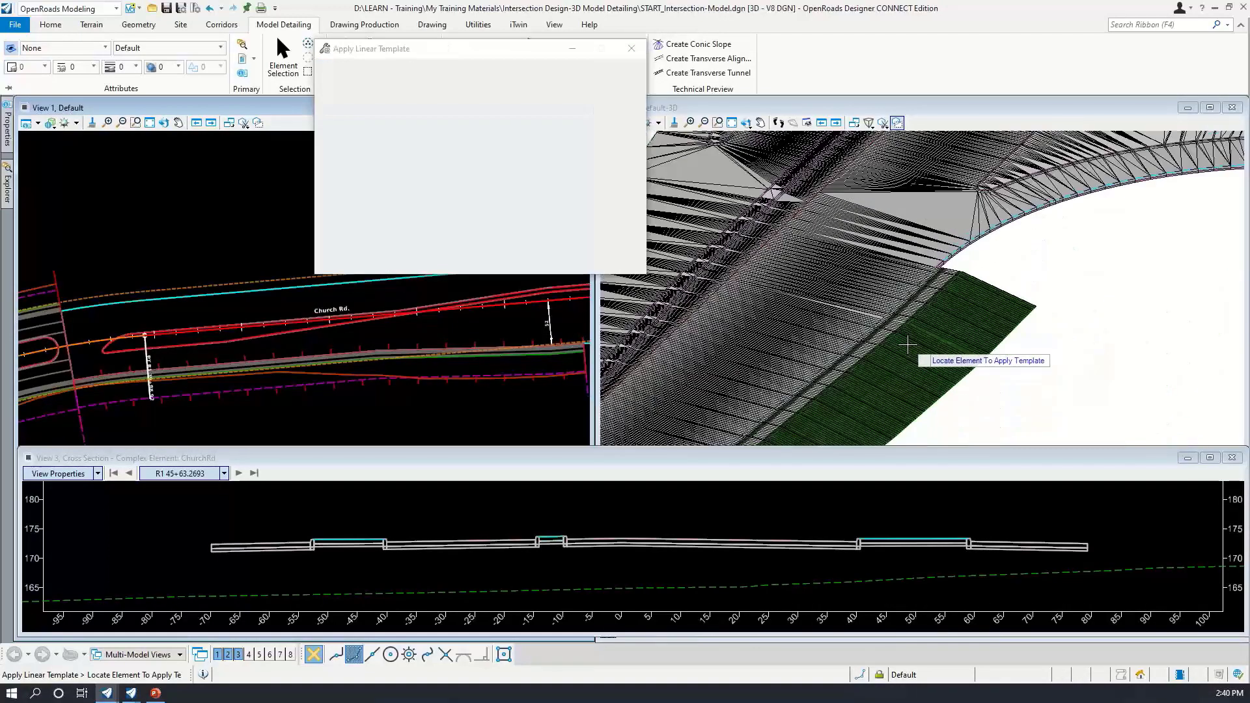
{"action": "middle_click_drag", "start_coordinate": [930, 294], "coordinate": [938, 290]}
{"action": "scroll", "coordinate": [938, 289], "scroll_direction": "up", "scroll_amount": 1}
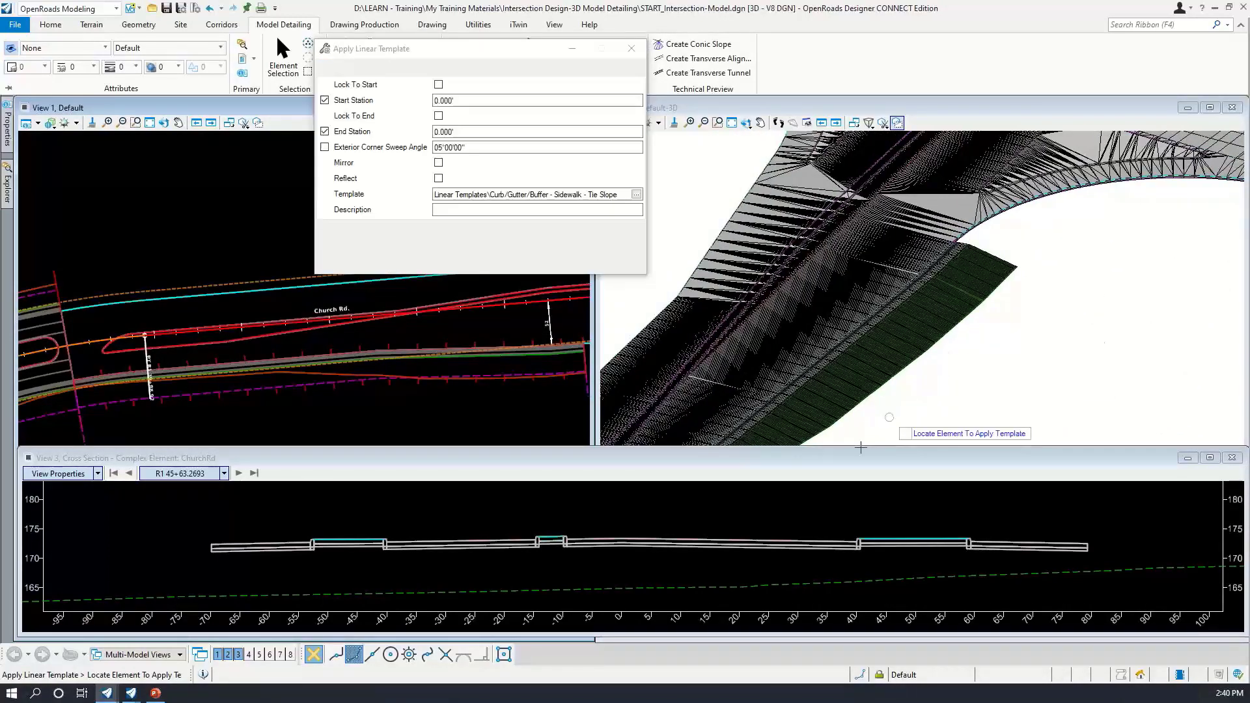
{"action": "left_click", "coordinate": [718, 509]}
{"action": "middle_click", "coordinate": [719, 510]}
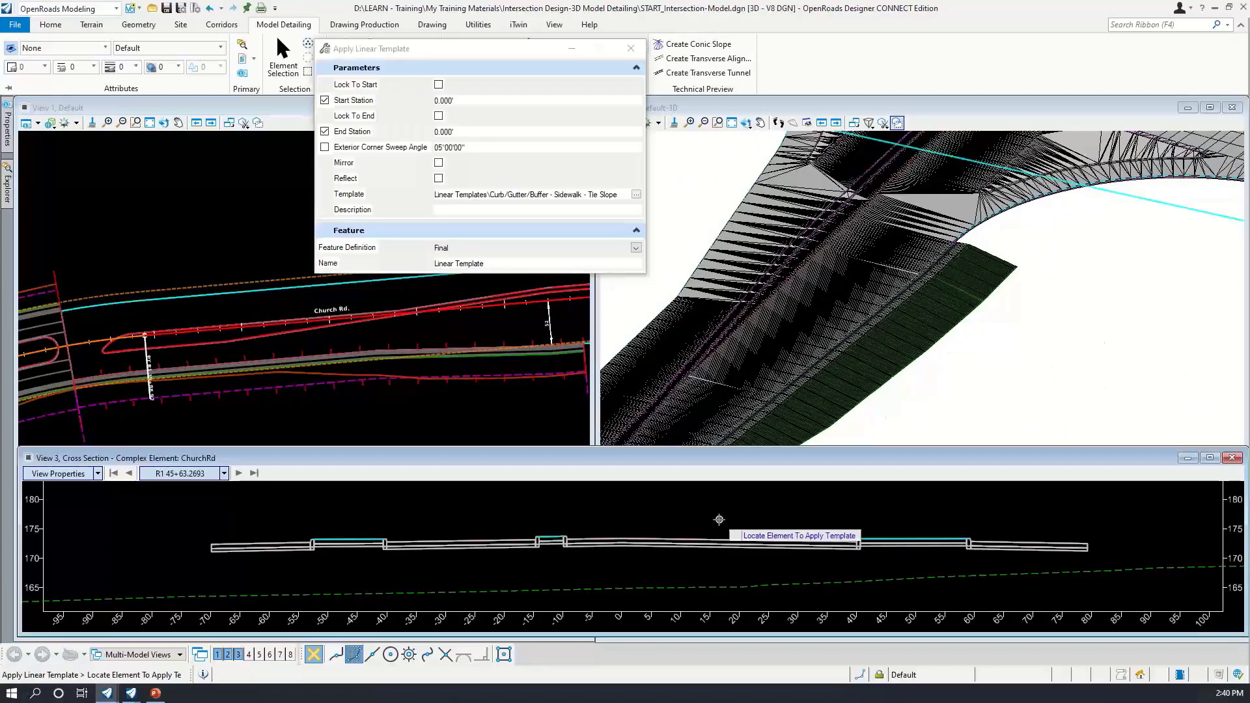
{"action": "left_click", "coordinate": [720, 518]}
{"action": "scroll", "coordinate": [721, 517], "scroll_direction": "down", "scroll_amount": 2}
{"action": "scroll", "coordinate": [723, 519], "scroll_direction": "up", "scroll_amount": 1}
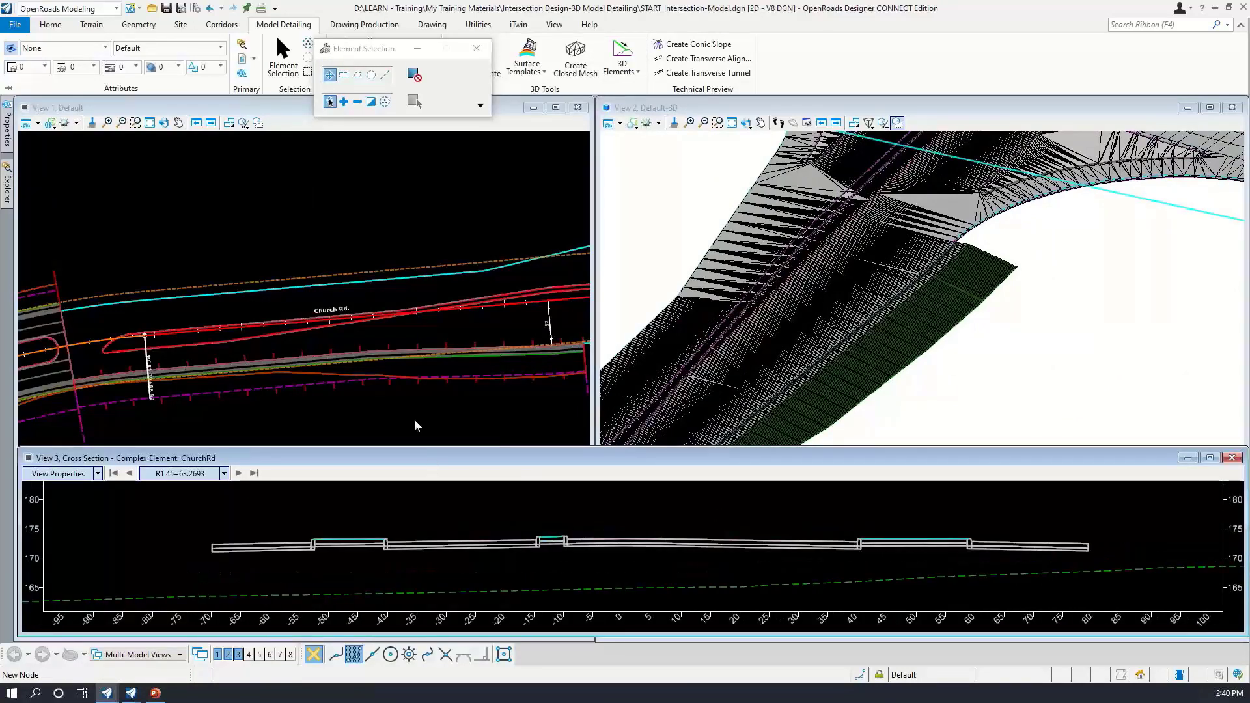
{"action": "scroll", "coordinate": [971, 190], "scroll_direction": "down", "scroll_amount": 1}
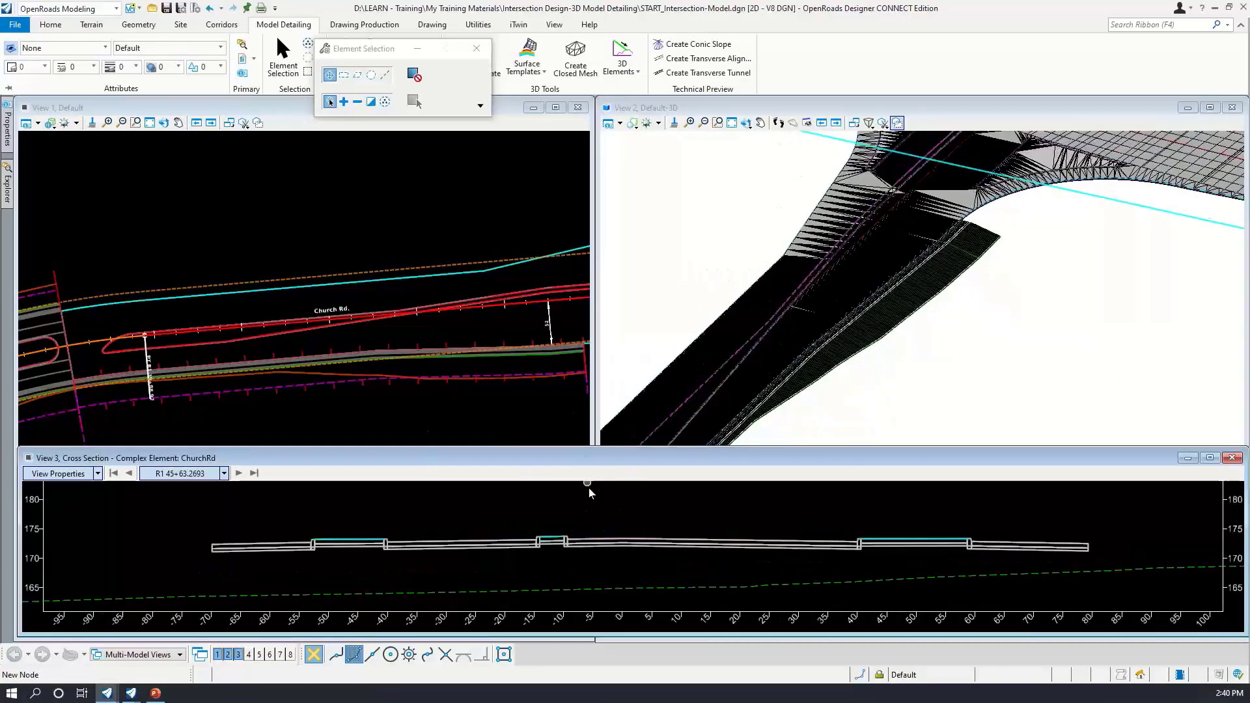
Locate the Church Rd cross section at about station 42+48 from the plan and inspect the curb, sidewalk and tie slope
{"action": "right_click", "coordinate": [593, 503]}
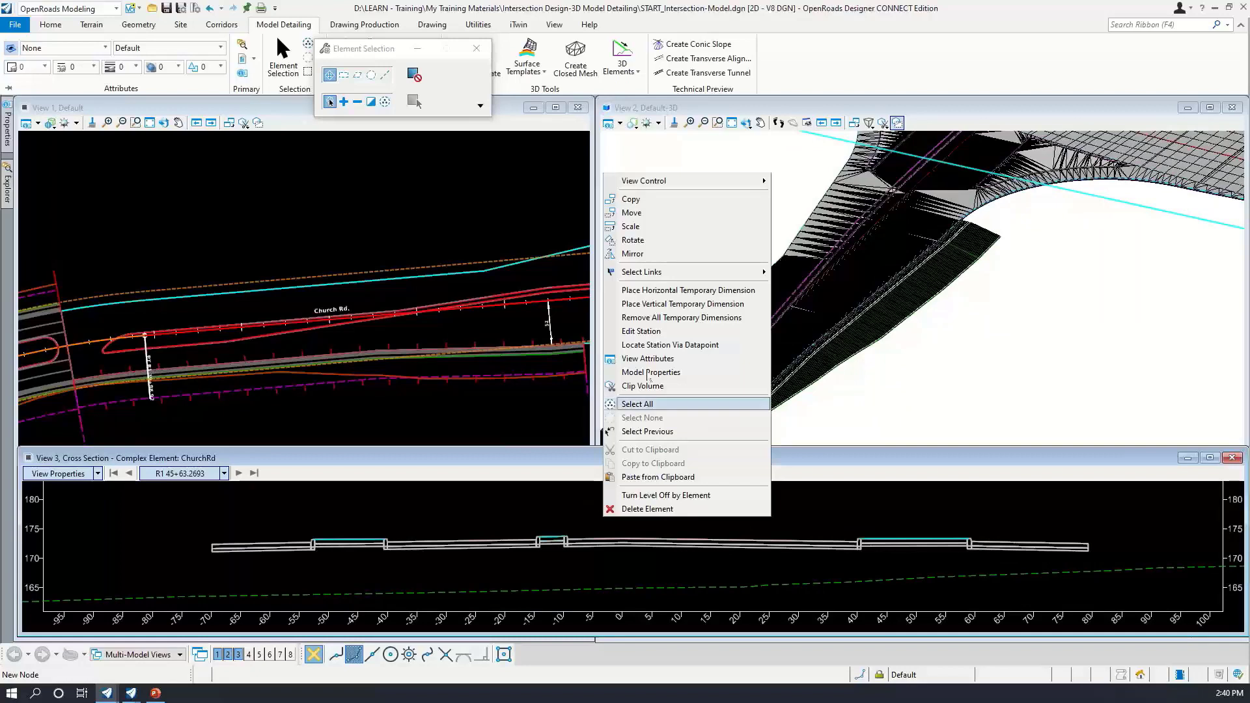
{"action": "left_click", "coordinate": [658, 343]}
{"action": "left_click", "coordinate": [387, 417]}
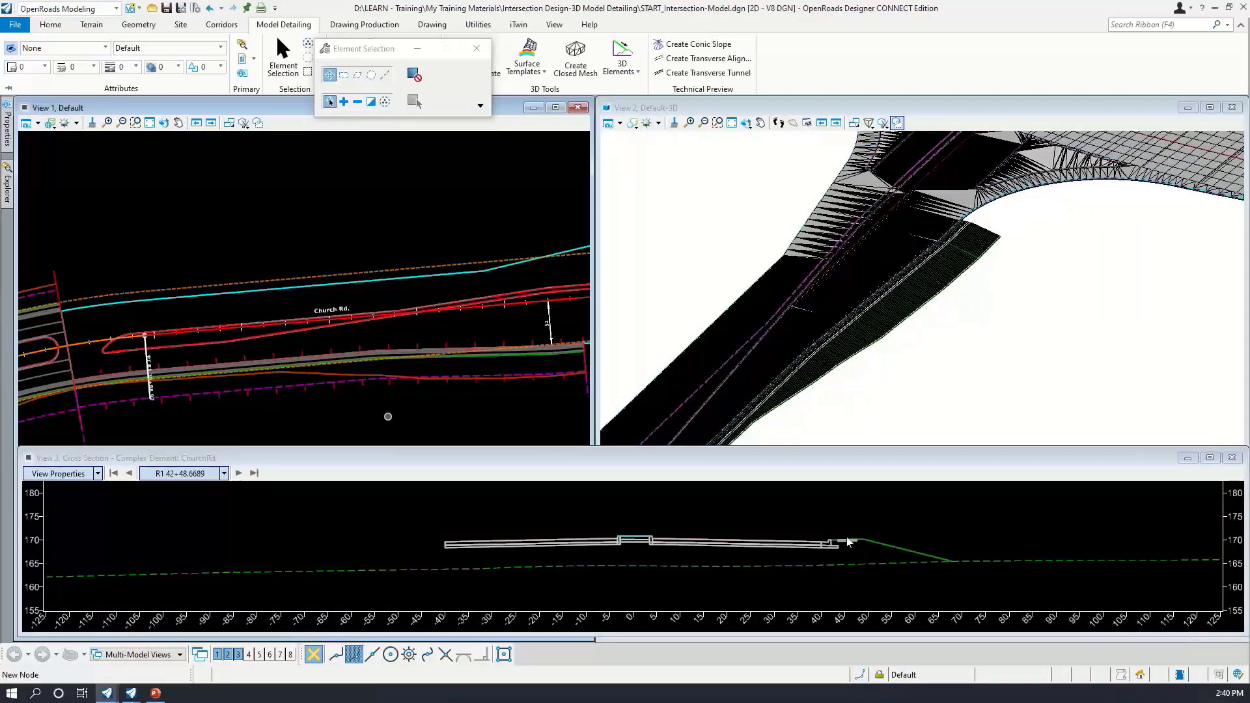
{"action": "scroll", "coordinate": [907, 552], "scroll_direction": "up", "scroll_amount": 1}
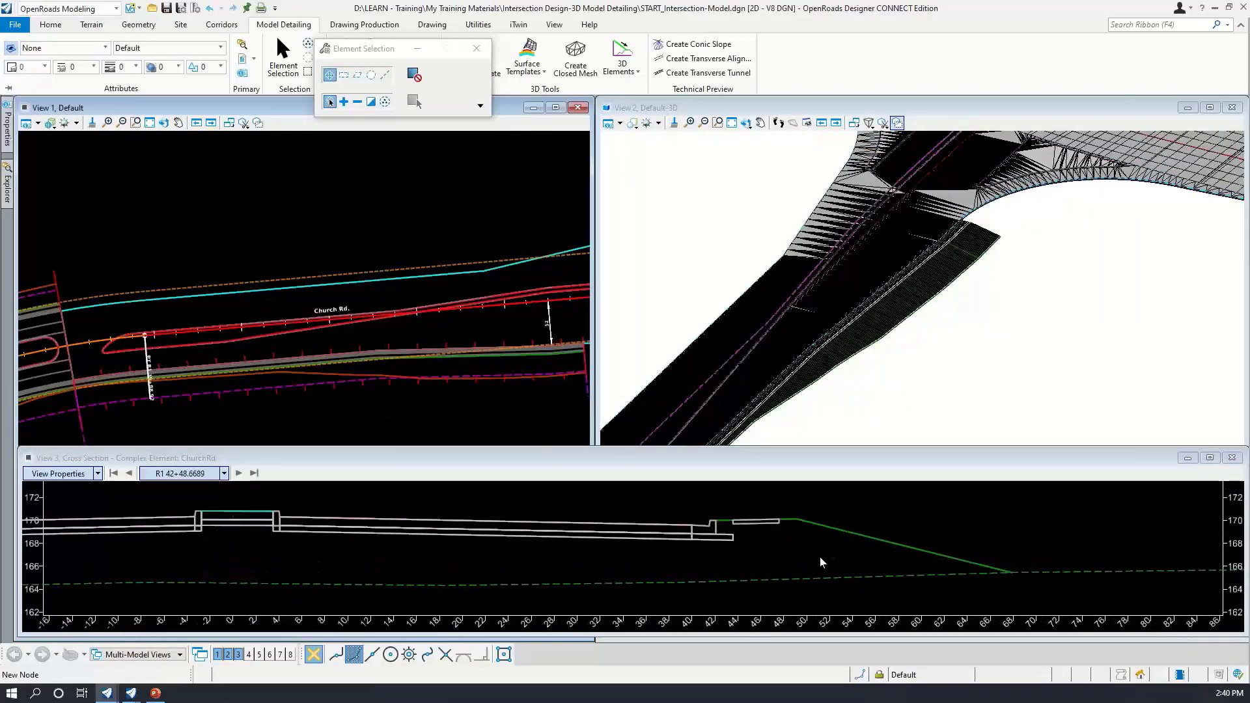
{"action": "scroll", "coordinate": [708, 522], "scroll_direction": "up", "scroll_amount": 3}
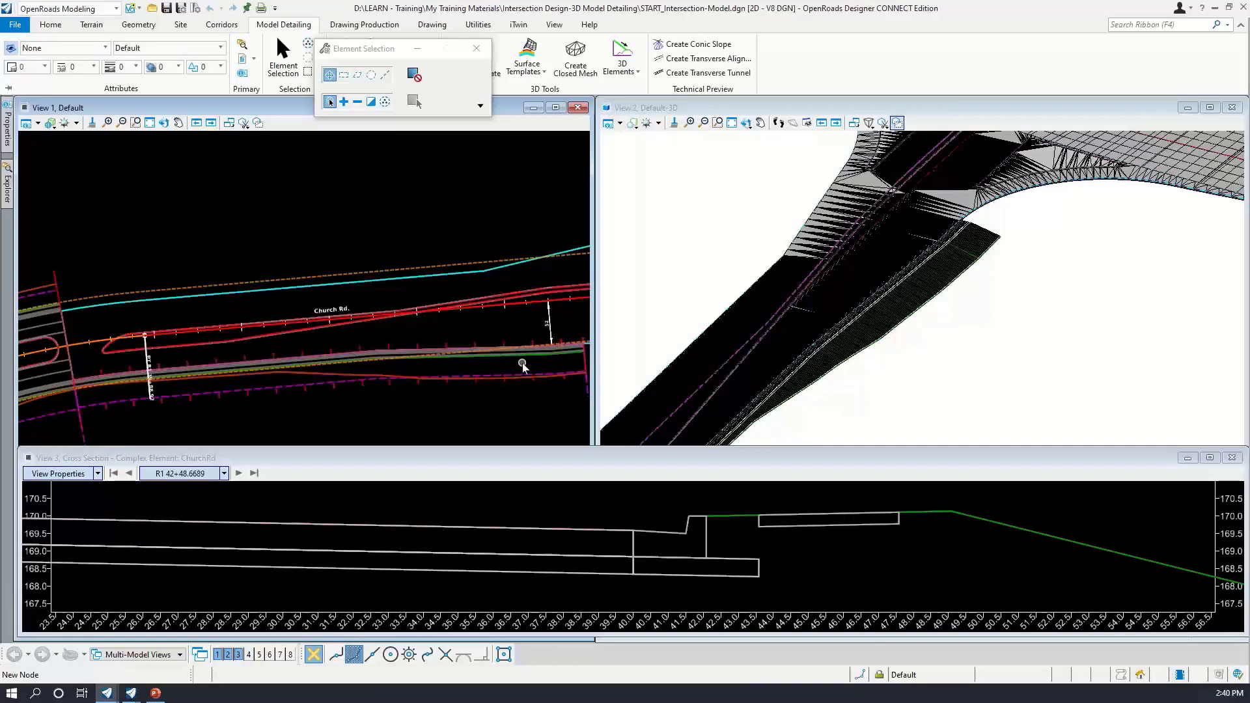
{"action": "middle_click_drag", "start_coordinate": [545, 357], "coordinate": [402, 325]}
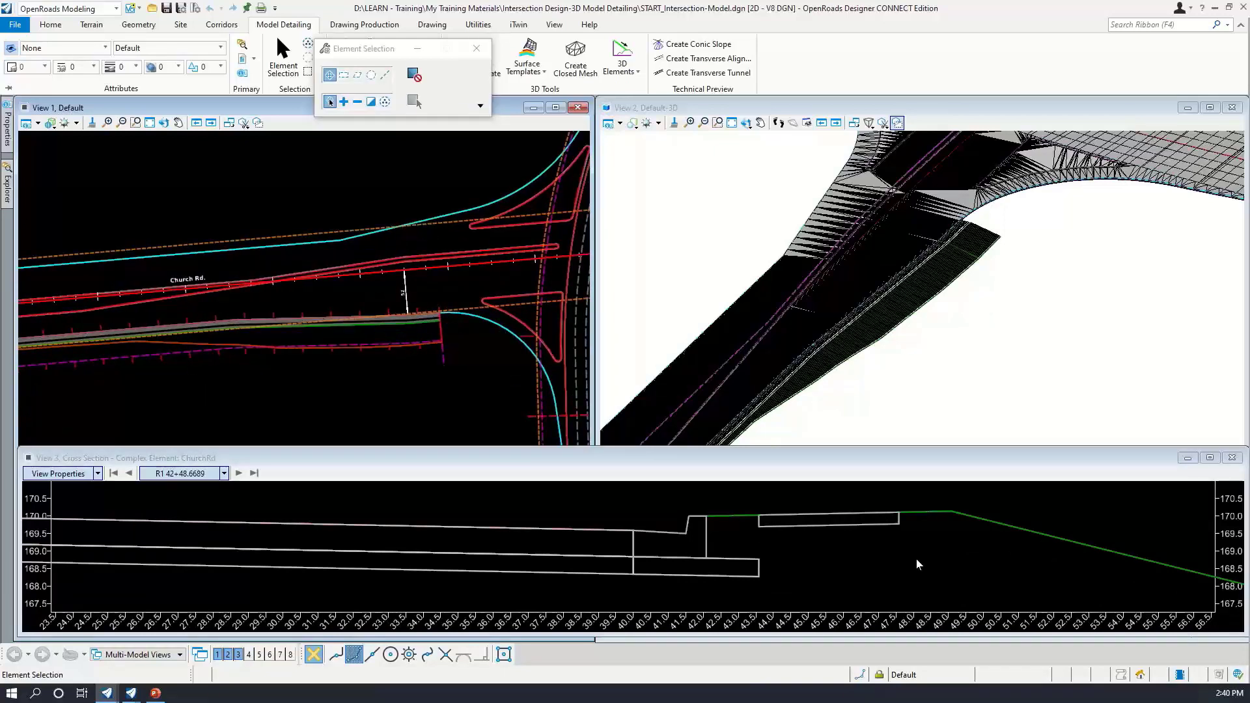
{"action": "scroll", "coordinate": [916, 559], "scroll_direction": "down", "scroll_amount": 5}
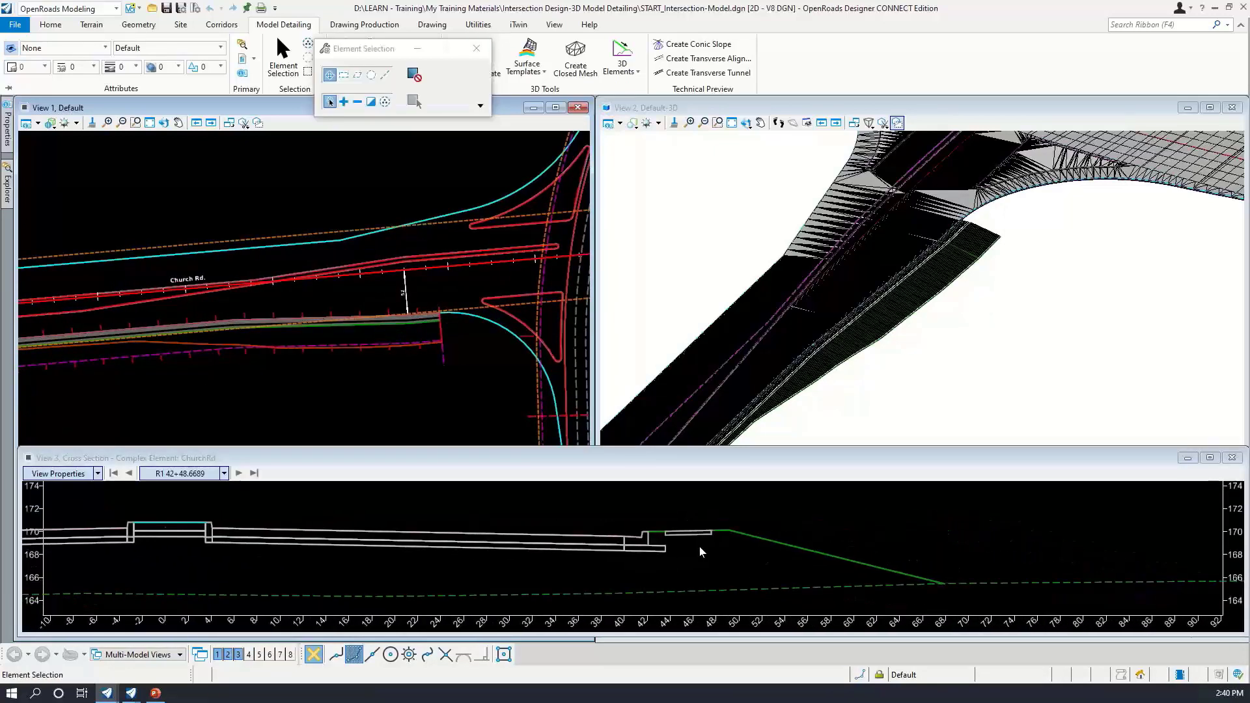
{"action": "scroll", "coordinate": [700, 547], "scroll_direction": "up", "scroll_amount": 2}
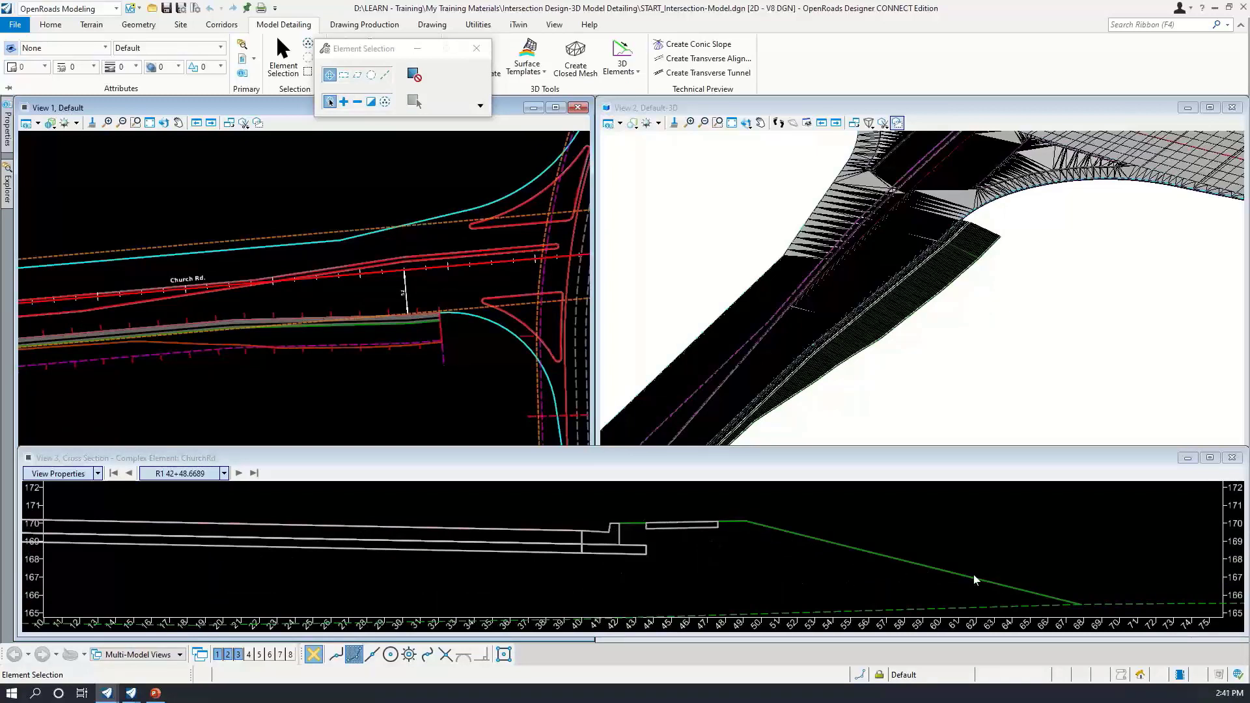
{"action": "scroll", "coordinate": [974, 575], "scroll_direction": "down", "scroll_amount": 3}
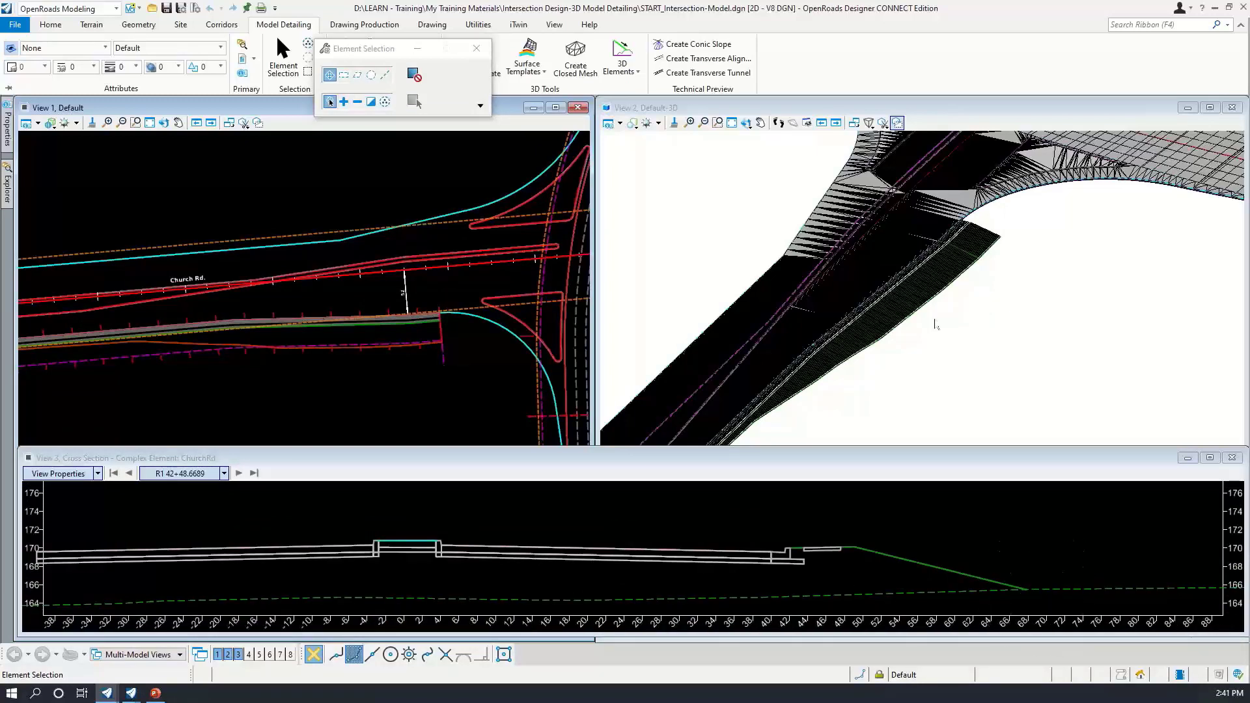
{"action": "scroll", "coordinate": [901, 221], "scroll_direction": "up", "scroll_amount": 4}
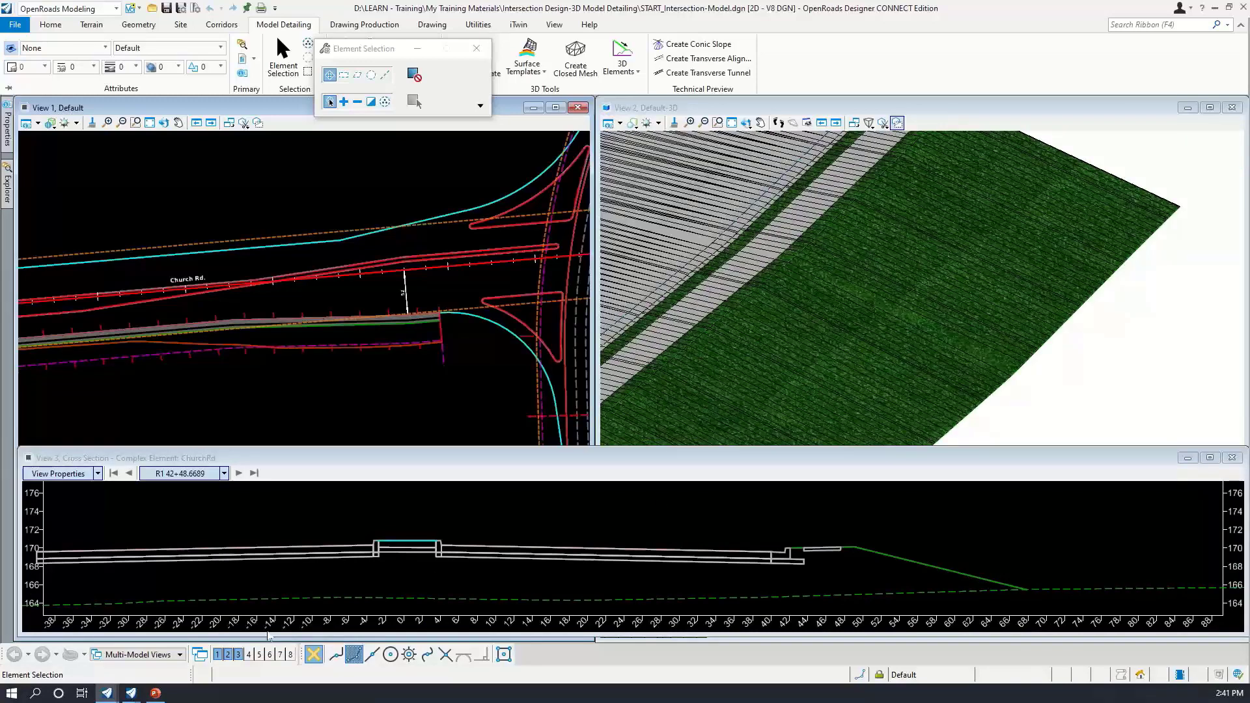
Switch to Intersection-Model-Complete.dgn and examine the completed intersection in 3D, including its median, islands and outer side slopes
{"action": "mouse_move", "coordinate": [112, 696]}
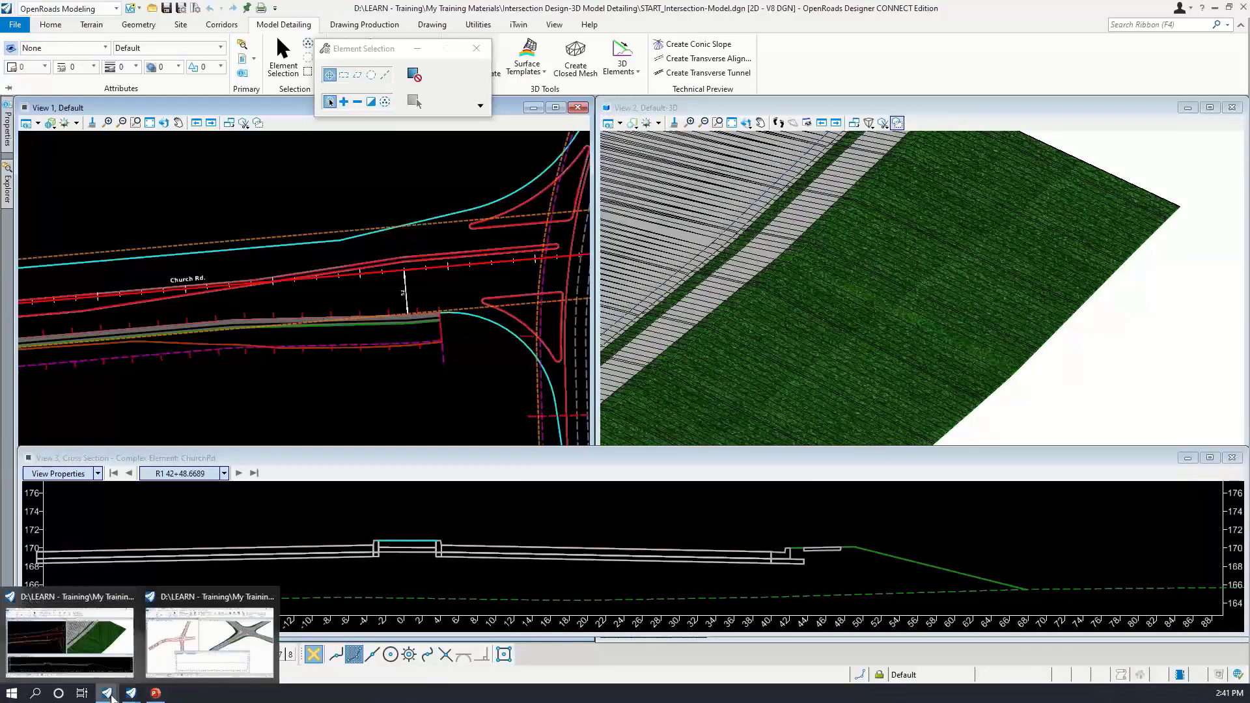
{"action": "left_click", "coordinate": [209, 641]}
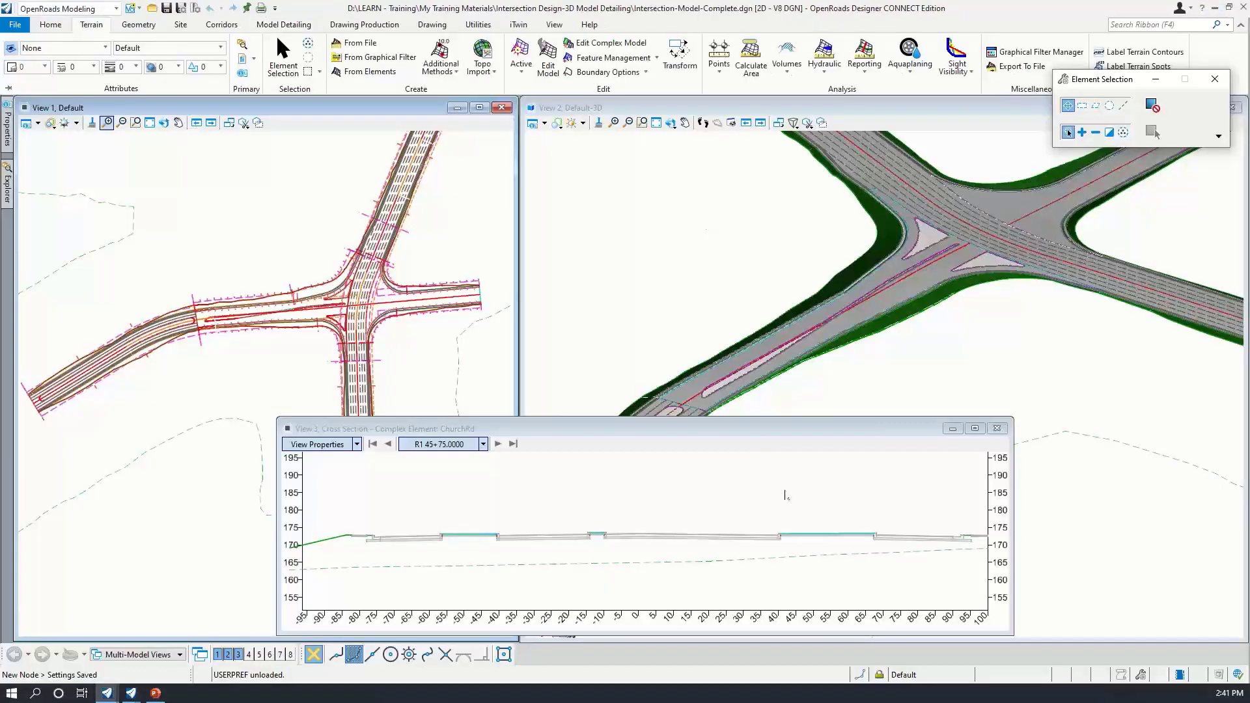
{"action": "scroll", "coordinate": [728, 246], "scroll_direction": "down", "scroll_amount": 3}
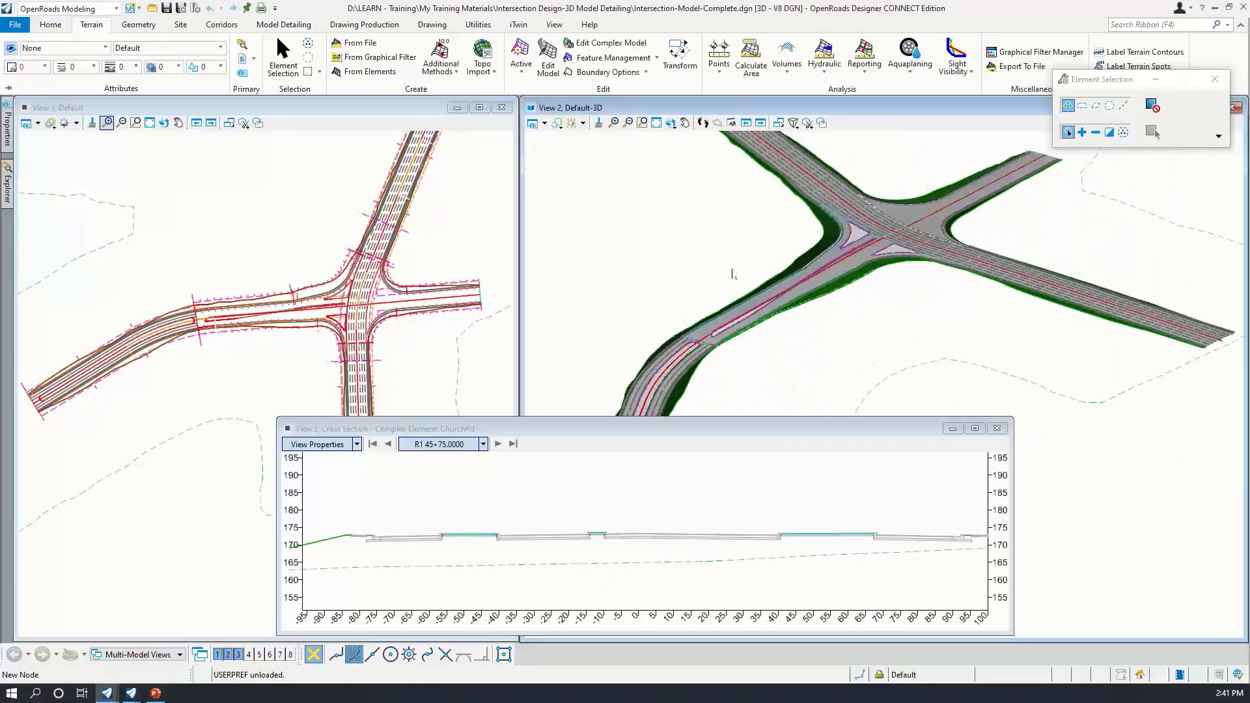
{"action": "scroll", "coordinate": [832, 249], "scroll_direction": "up", "scroll_amount": 6}
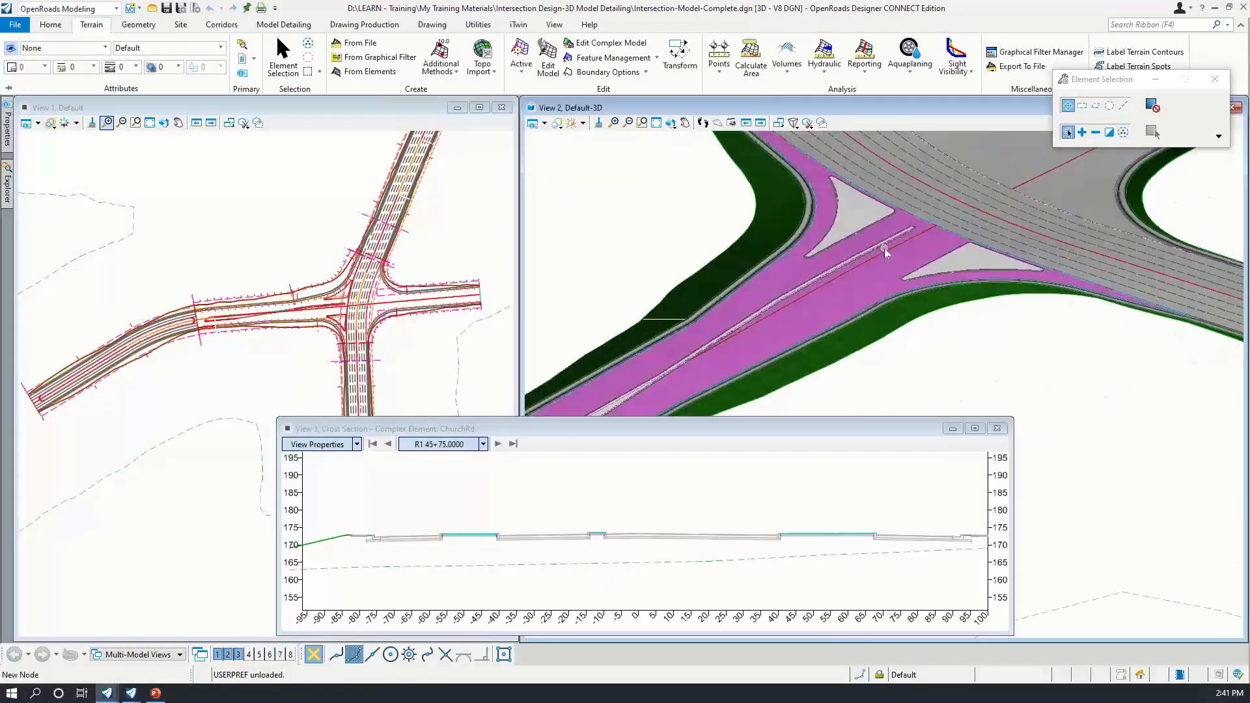
{"action": "middle_click_drag", "start_coordinate": [896, 252], "coordinate": [923, 314]}
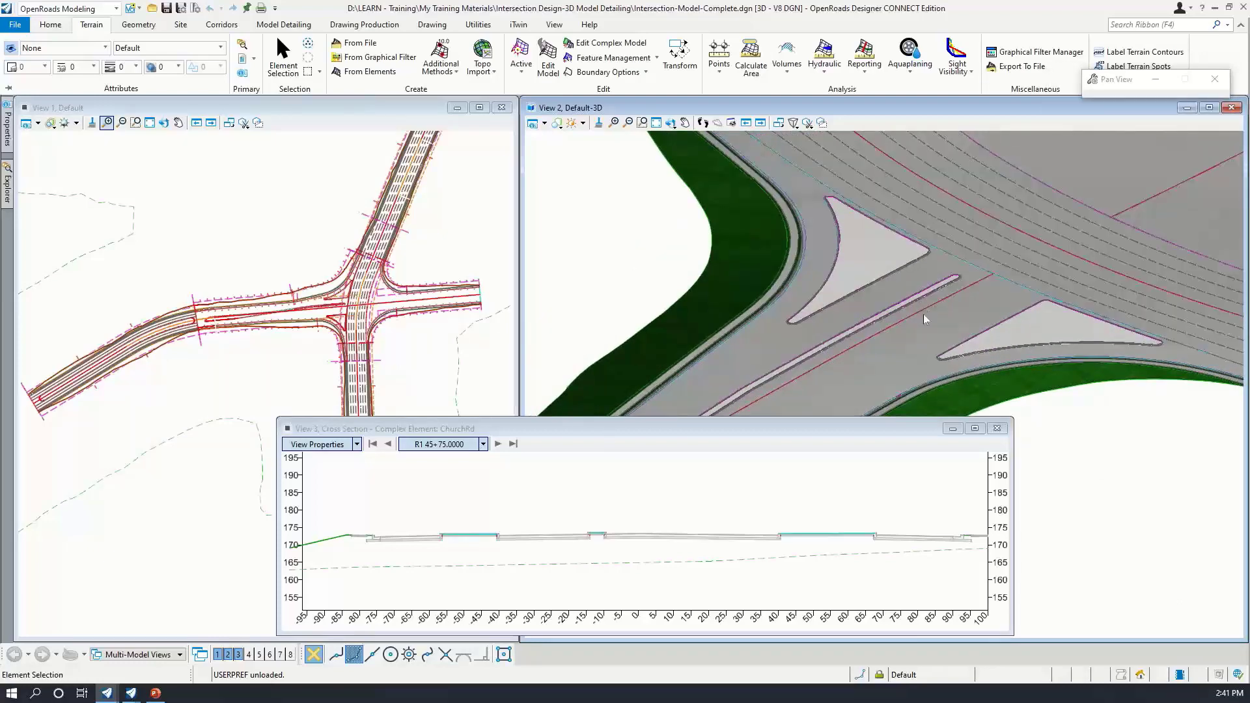
{"action": "left_click_drag", "start_coordinate": [852, 430], "coordinate": [624, 442]}
{"action": "scroll", "coordinate": [927, 385], "scroll_direction": "down", "scroll_amount": 4}
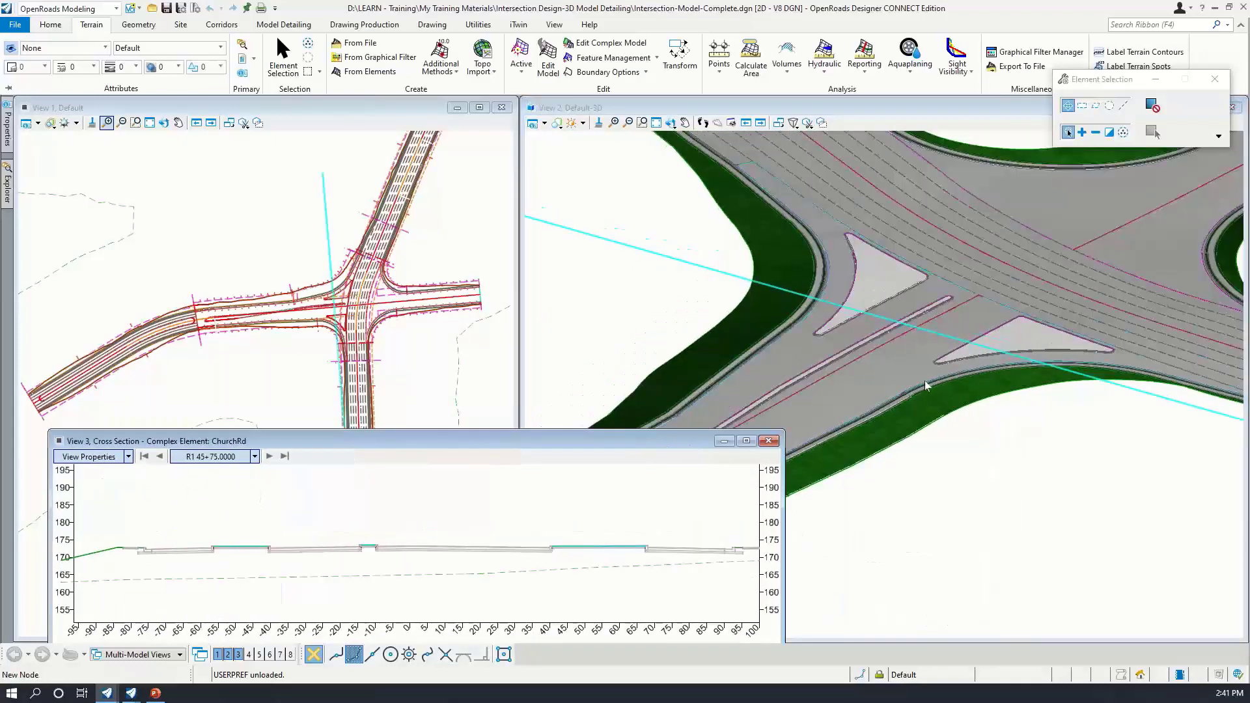
{"action": "mouse_move", "coordinate": [927, 404]}
{"action": "middle_mouse_down"}
{"action": "mouse_move", "coordinate": [1062, 361]}
{"action": "mouse_move", "coordinate": [930, 392]}
{"action": "middle_mouse_up"}
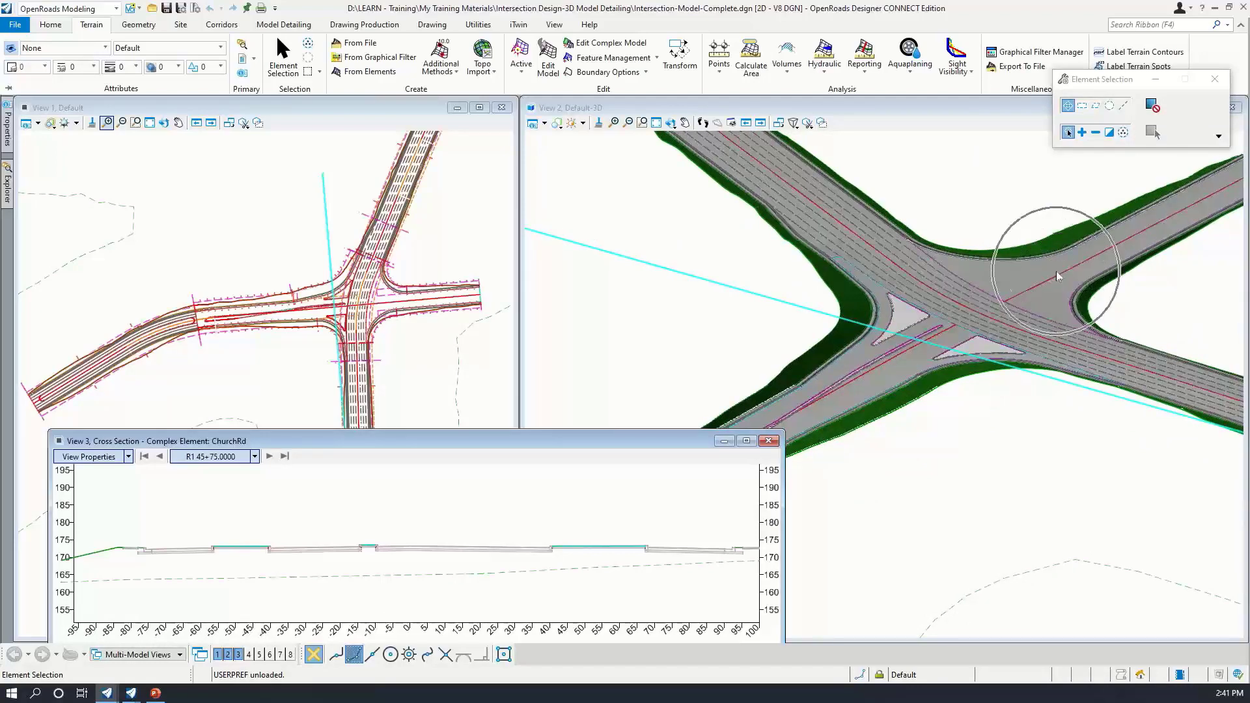
{"action": "scroll", "coordinate": [1038, 290], "scroll_direction": "up", "scroll_amount": 1}
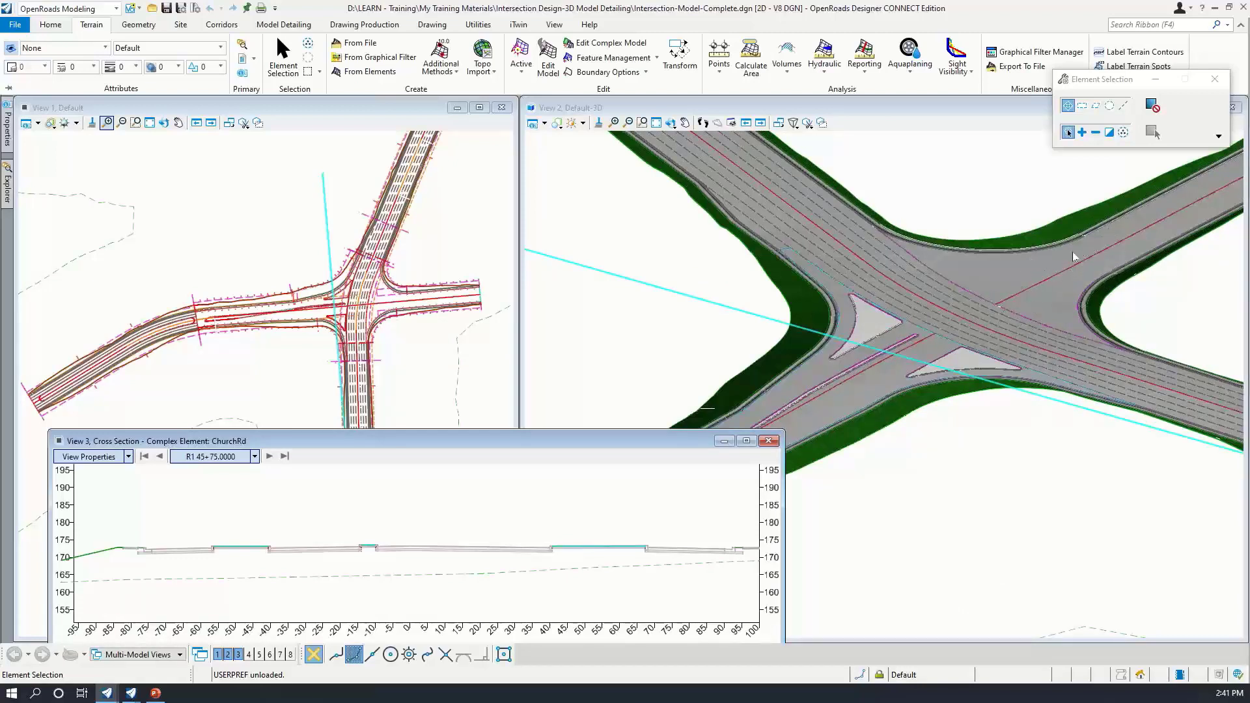
{"action": "left_click_drag", "start_coordinate": [648, 441], "coordinate": [770, 408]}
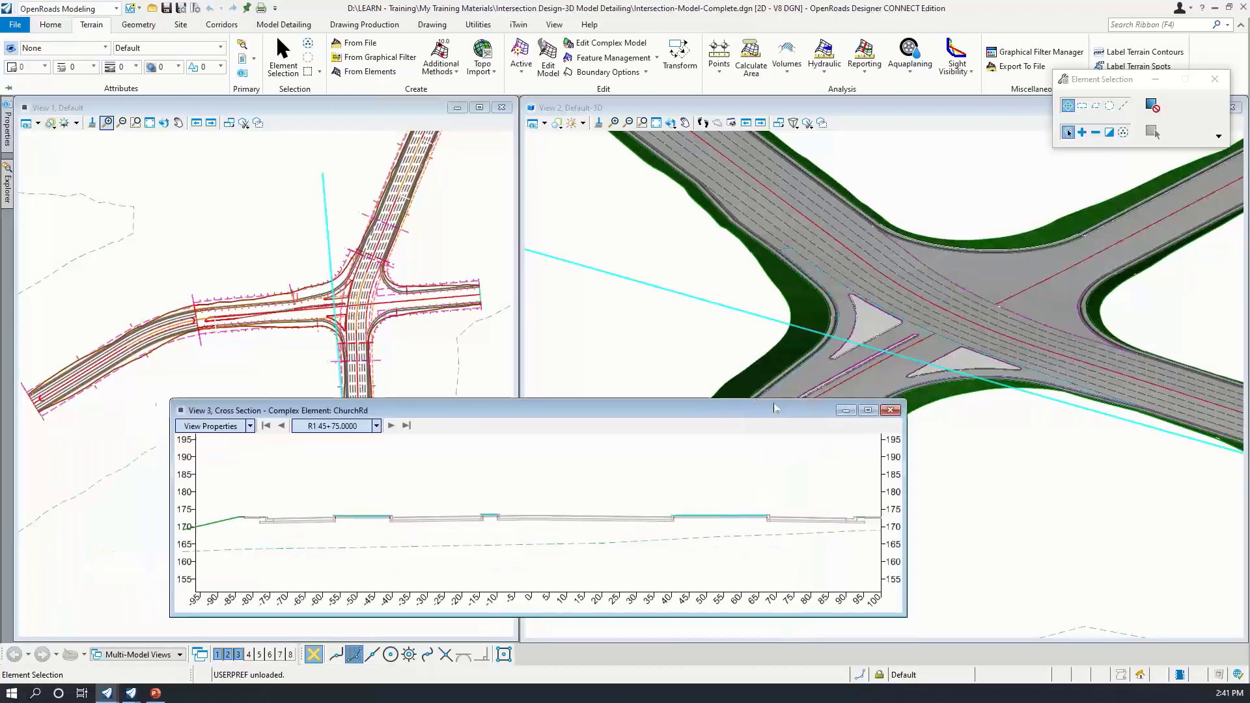
Examine the ChurchRd cross section at station 45+75 alongside the 3D view of the islands, median and side slopes
{"action": "middle_click_drag", "start_coordinate": [638, 484], "coordinate": [690, 475]}
{"action": "scroll", "coordinate": [692, 473], "scroll_direction": "up", "scroll_amount": 2}
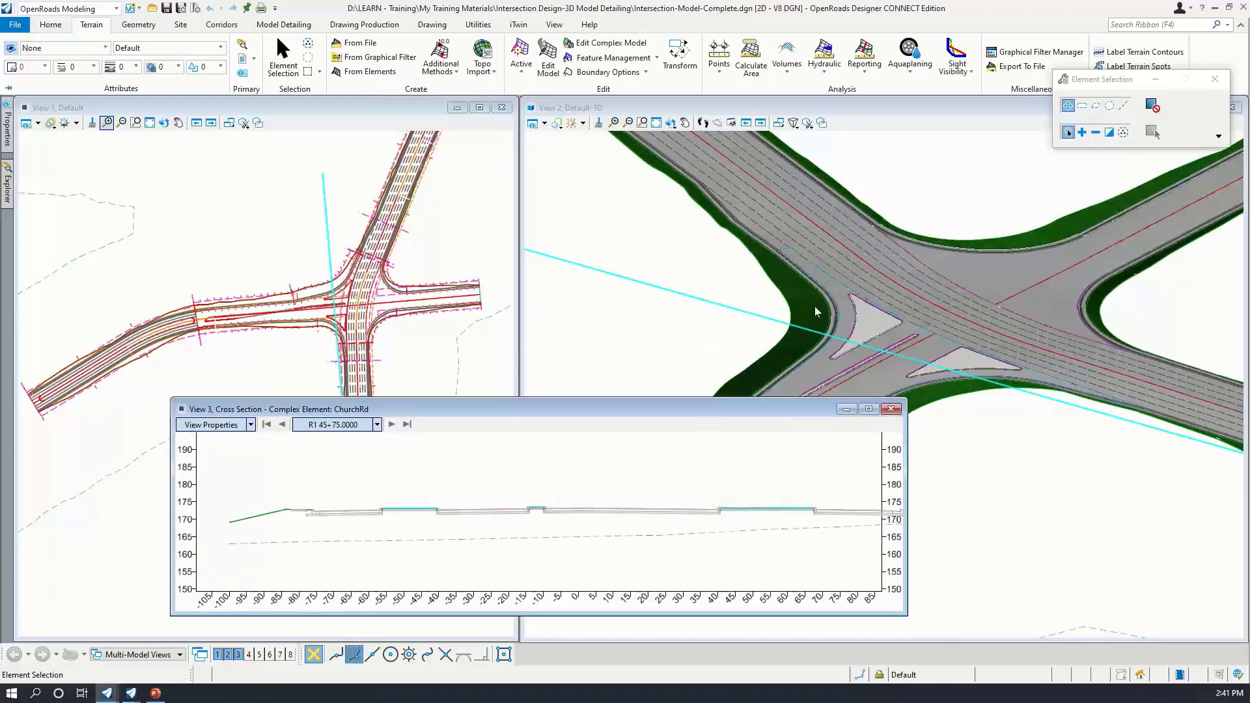
{"action": "scroll", "coordinate": [814, 306], "scroll_direction": "up", "scroll_amount": 5}
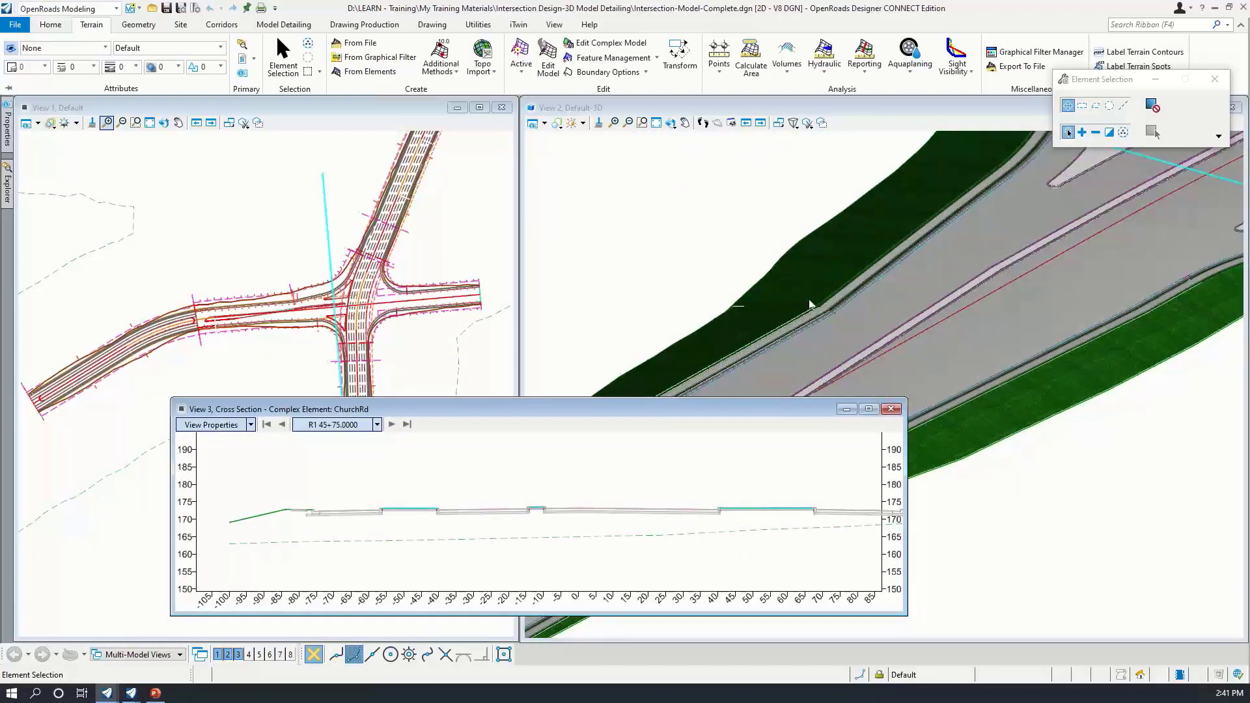
{"action": "scroll", "coordinate": [759, 279], "scroll_direction": "down", "scroll_amount": 2}
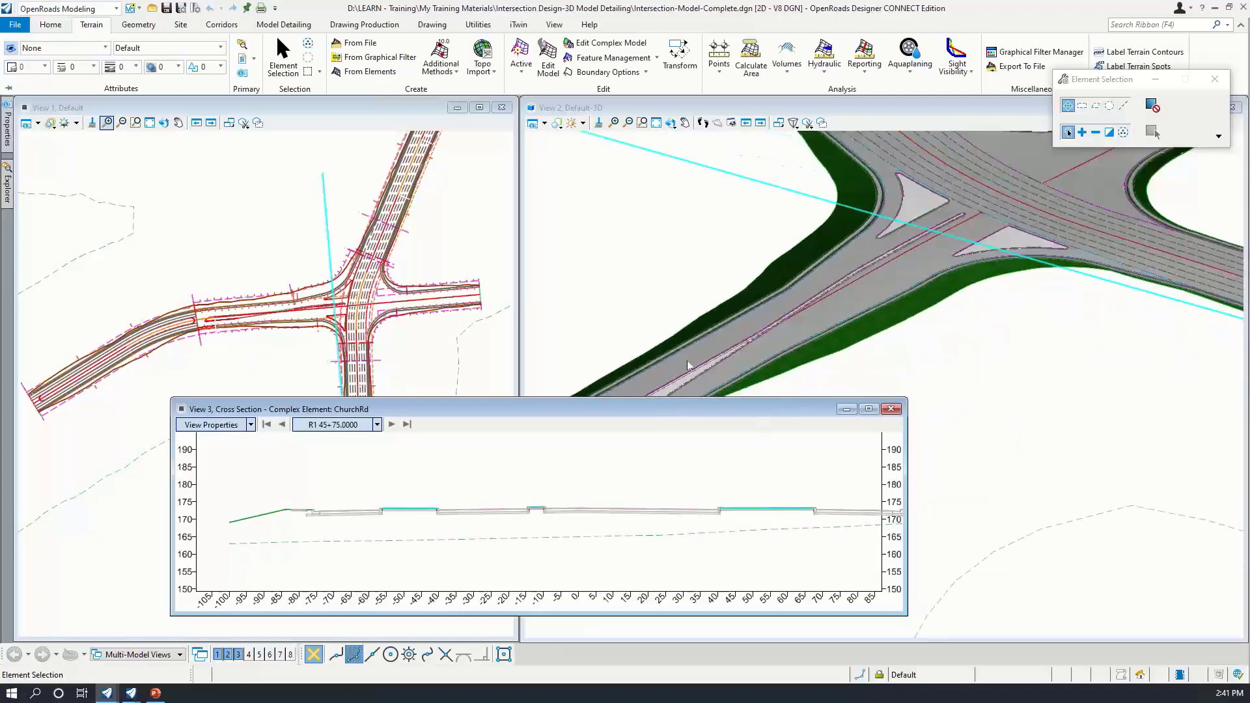
{"action": "left_click_drag", "start_coordinate": [713, 415], "coordinate": [737, 422]}
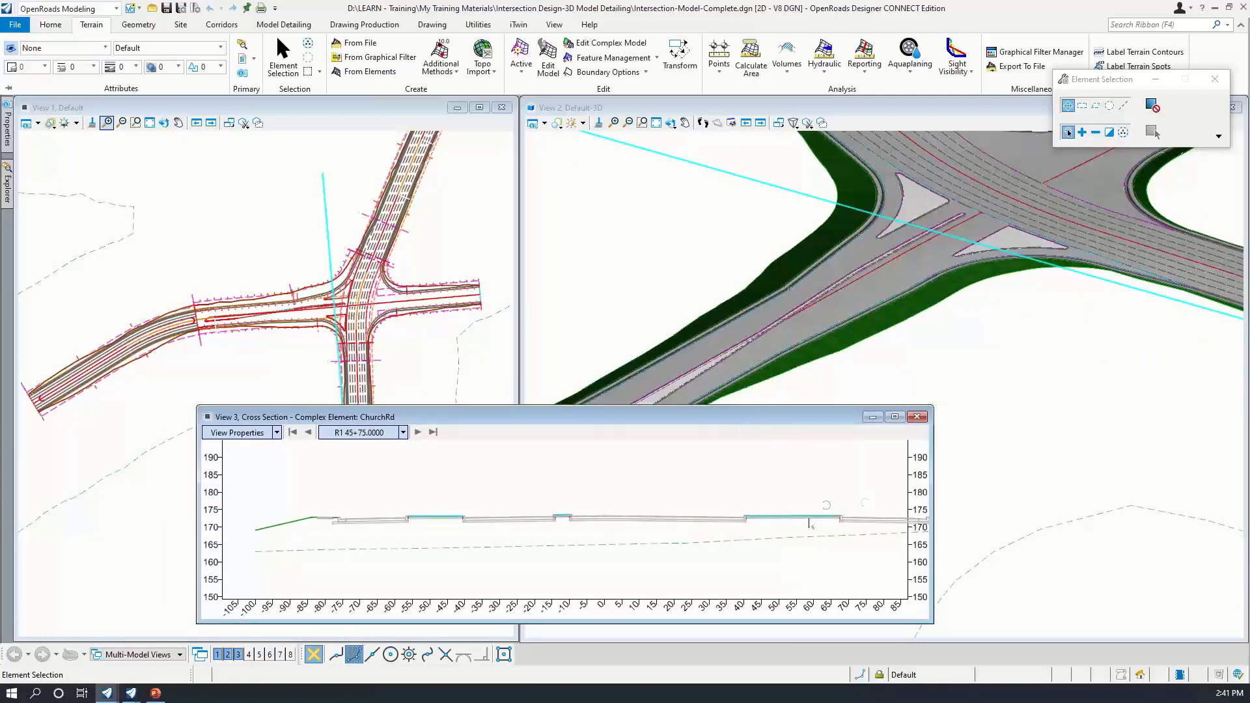
{"action": "scroll", "coordinate": [713, 484], "scroll_direction": "down", "scroll_amount": 2}
{"action": "scroll", "coordinate": [712, 487], "scroll_direction": "up", "scroll_amount": 2}
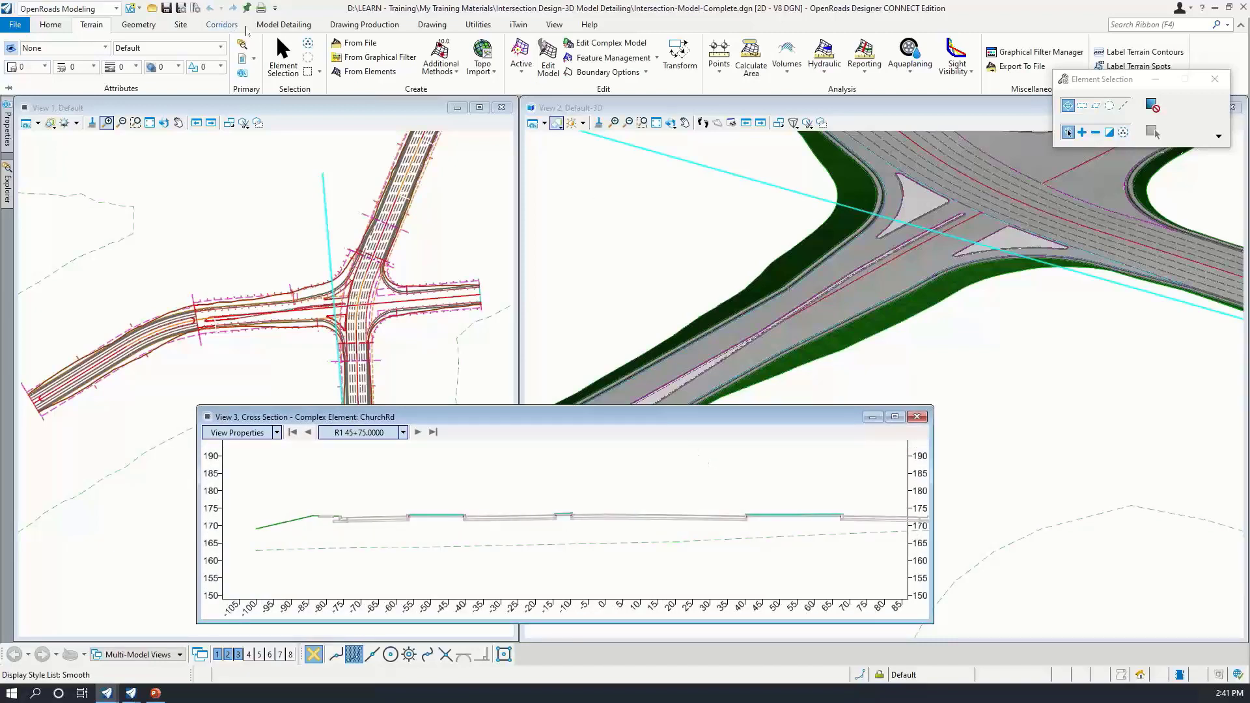
Locate the Corridor Clipping command used for adding clipping references to a corridor
{"action": "left_click", "coordinate": [238, 26]}
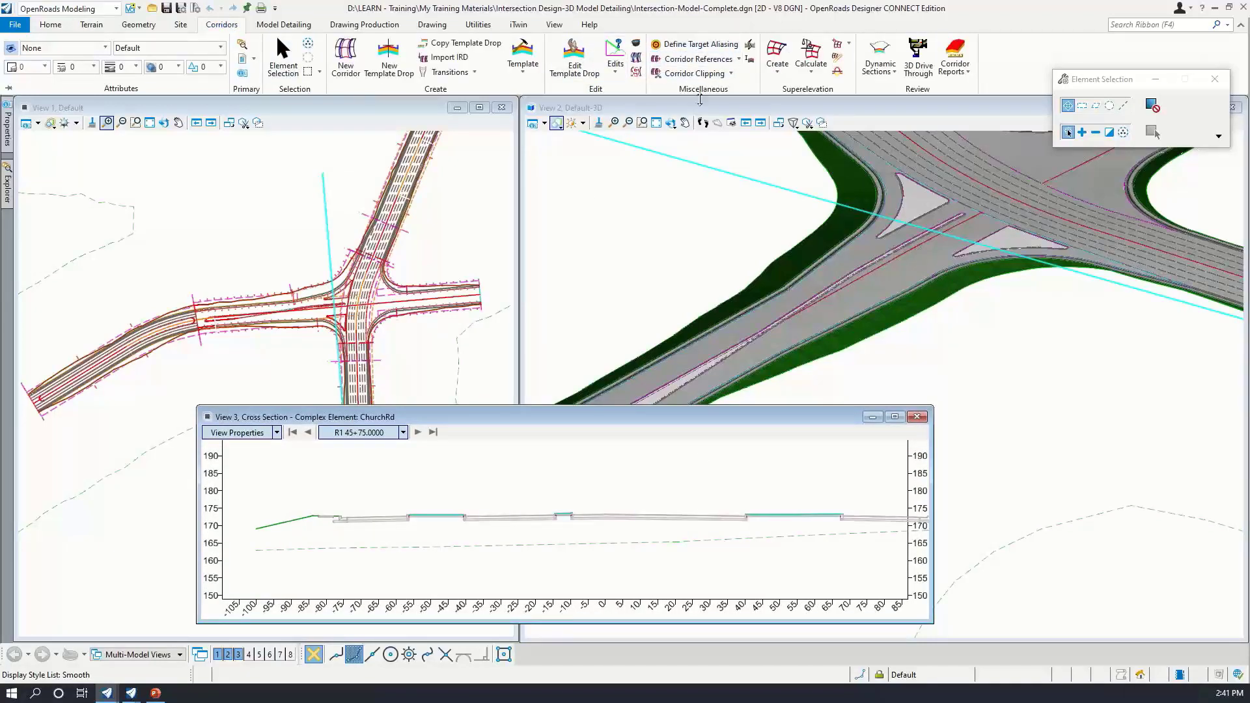
{"action": "left_click", "coordinate": [732, 77]}
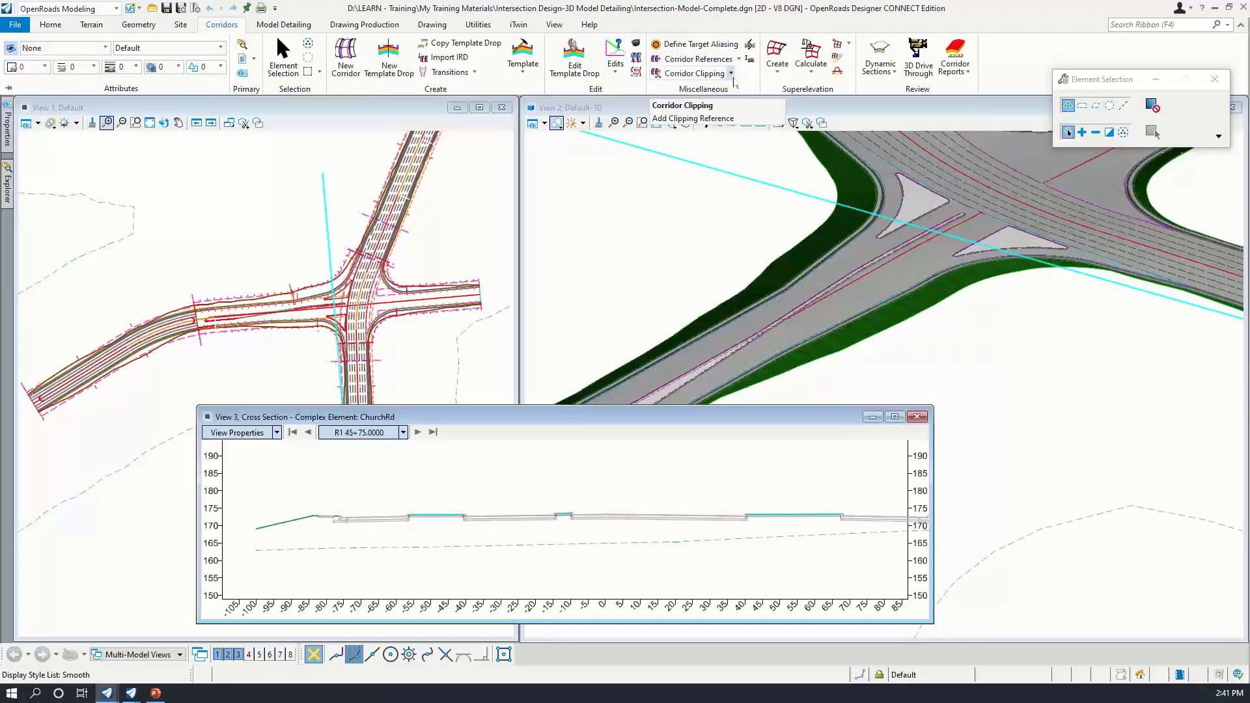
{"action": "key", "text": "Escape"}
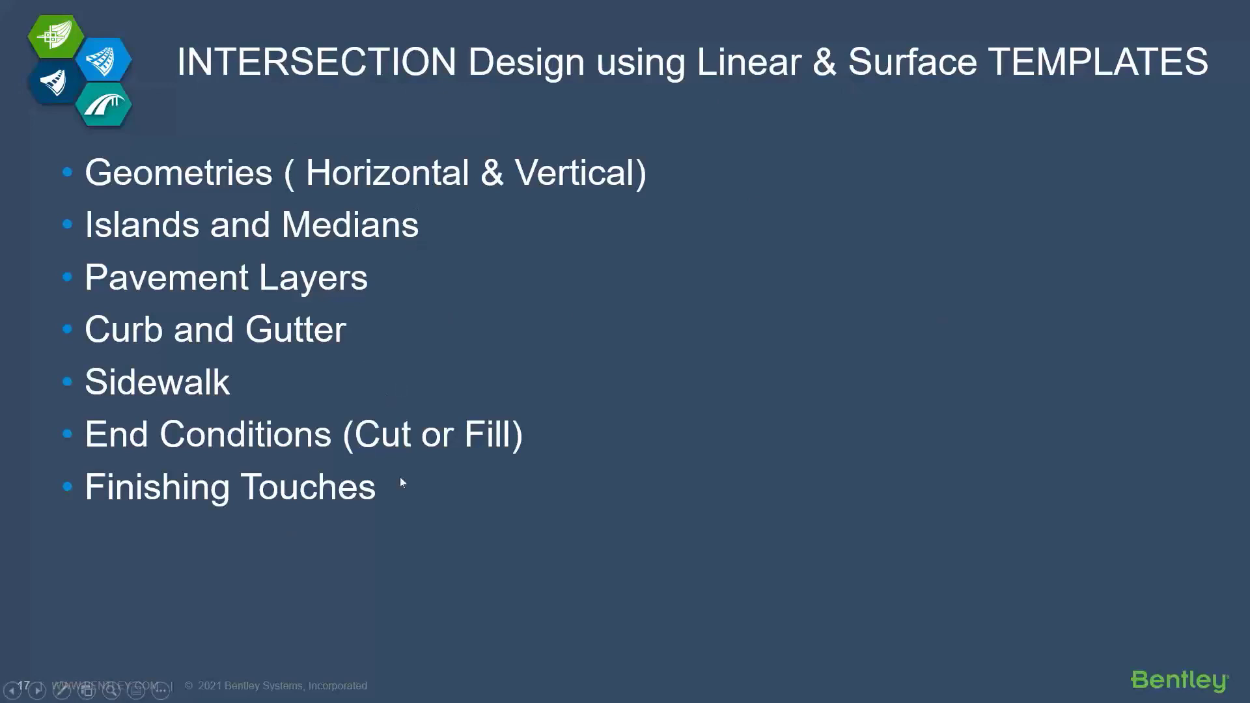
{"action": "key", "text": "ctrl"}
{"action": "key", "text": "ctrl"}
{"action": "left_click", "coordinate": [918, 399]}
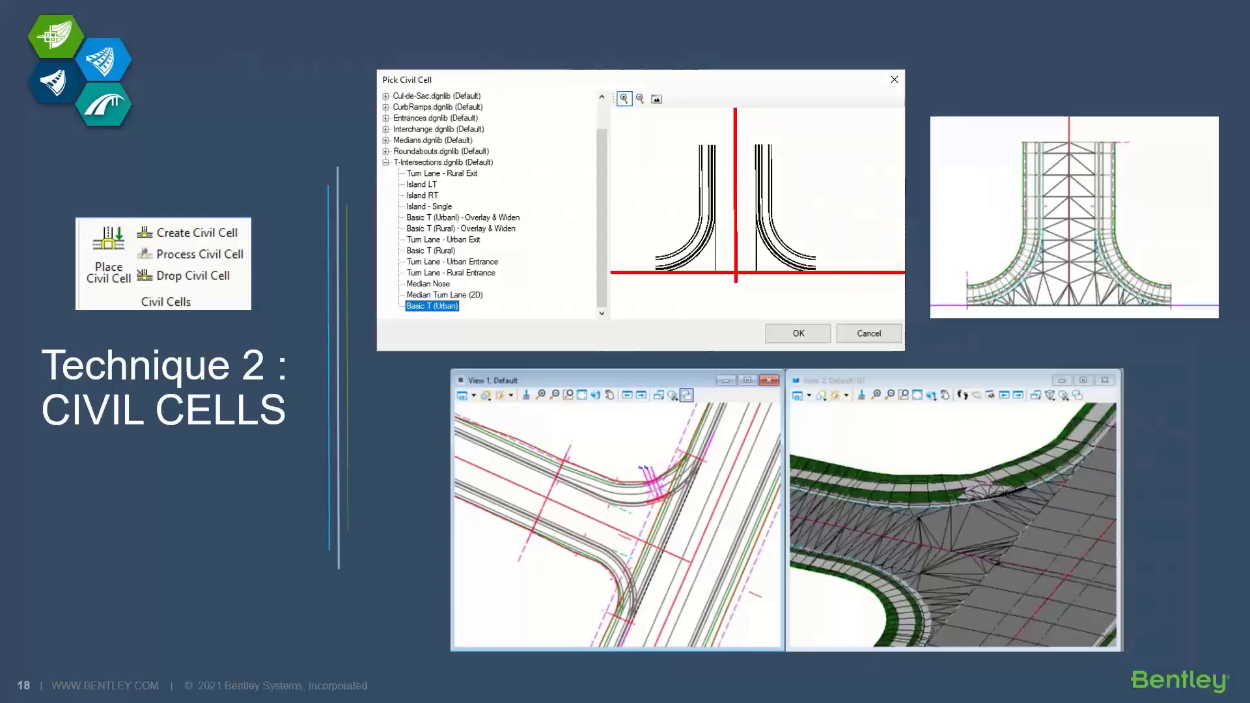
{"action": "key", "text": "Right"}
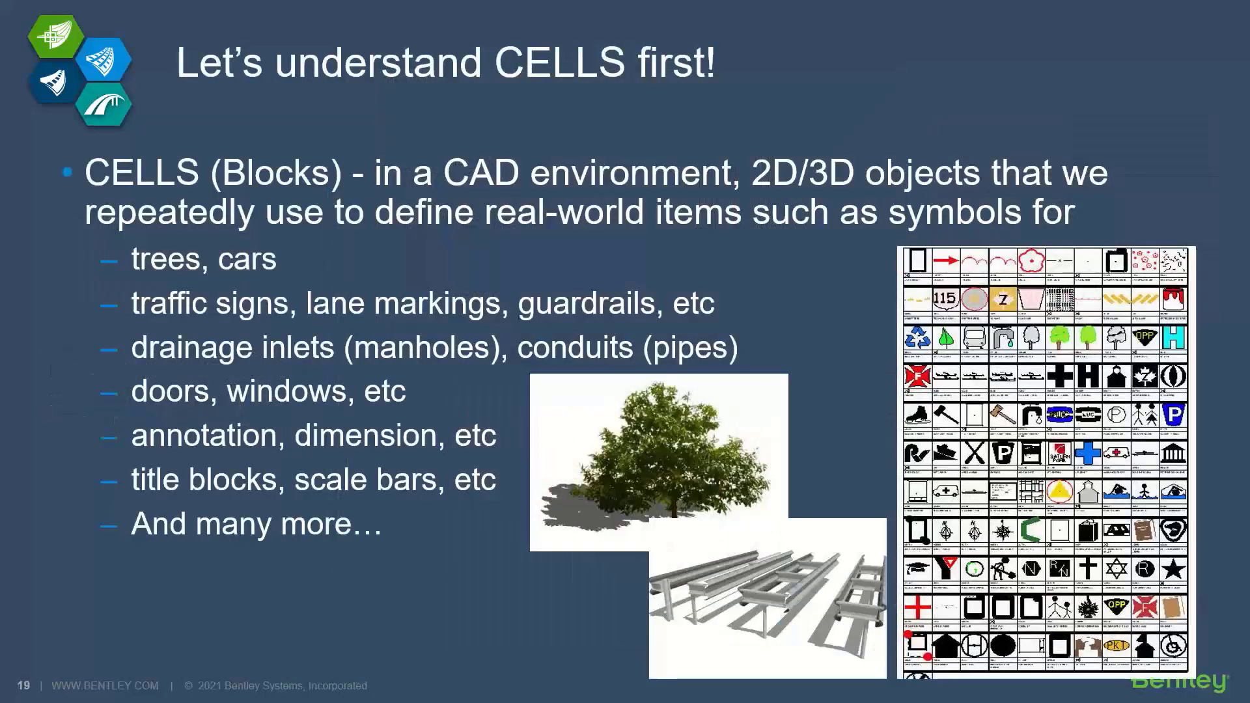
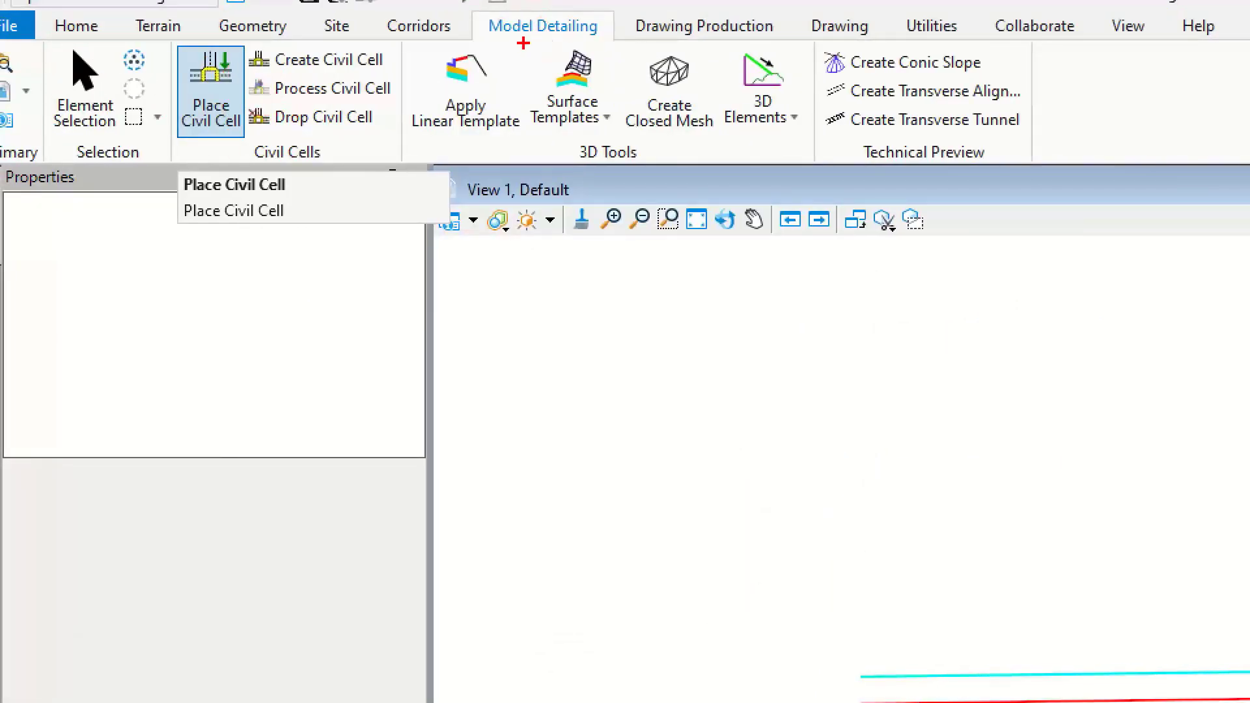
In Starting Civil Cells.dgn, select the Secondary Road centerline and check its properties for a profile
{"action": "left_click", "coordinate": [85, 87]}
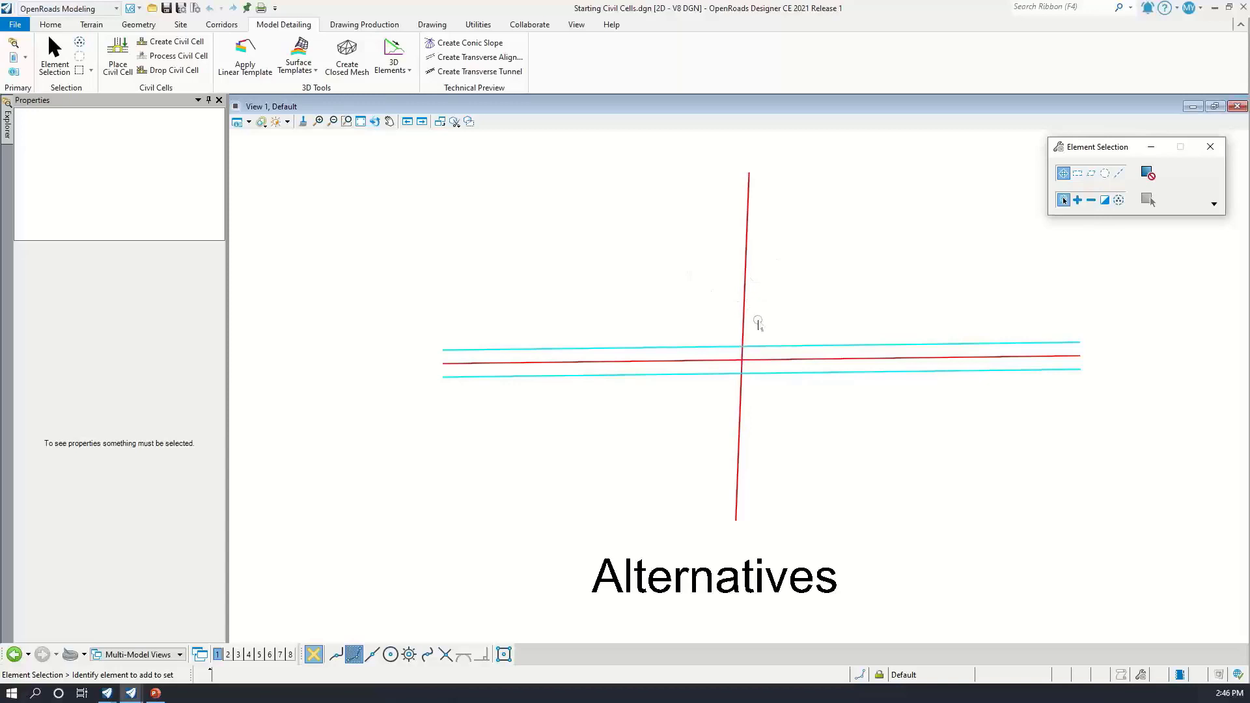
{"action": "scroll", "coordinate": [761, 385], "scroll_direction": "up", "scroll_amount": 1}
{"action": "scroll", "coordinate": [784, 313], "scroll_direction": "down", "scroll_amount": 2}
{"action": "scroll", "coordinate": [789, 318], "scroll_direction": "up", "scroll_amount": 1}
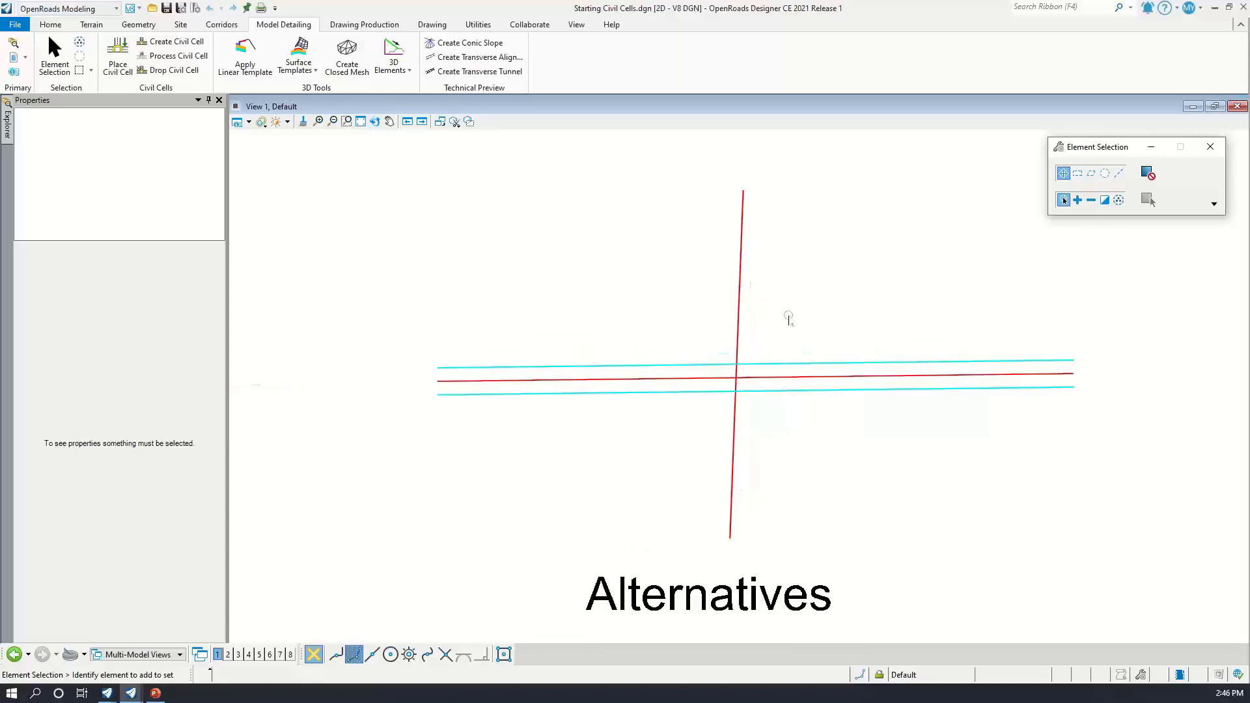
{"action": "left_click", "coordinate": [739, 304]}
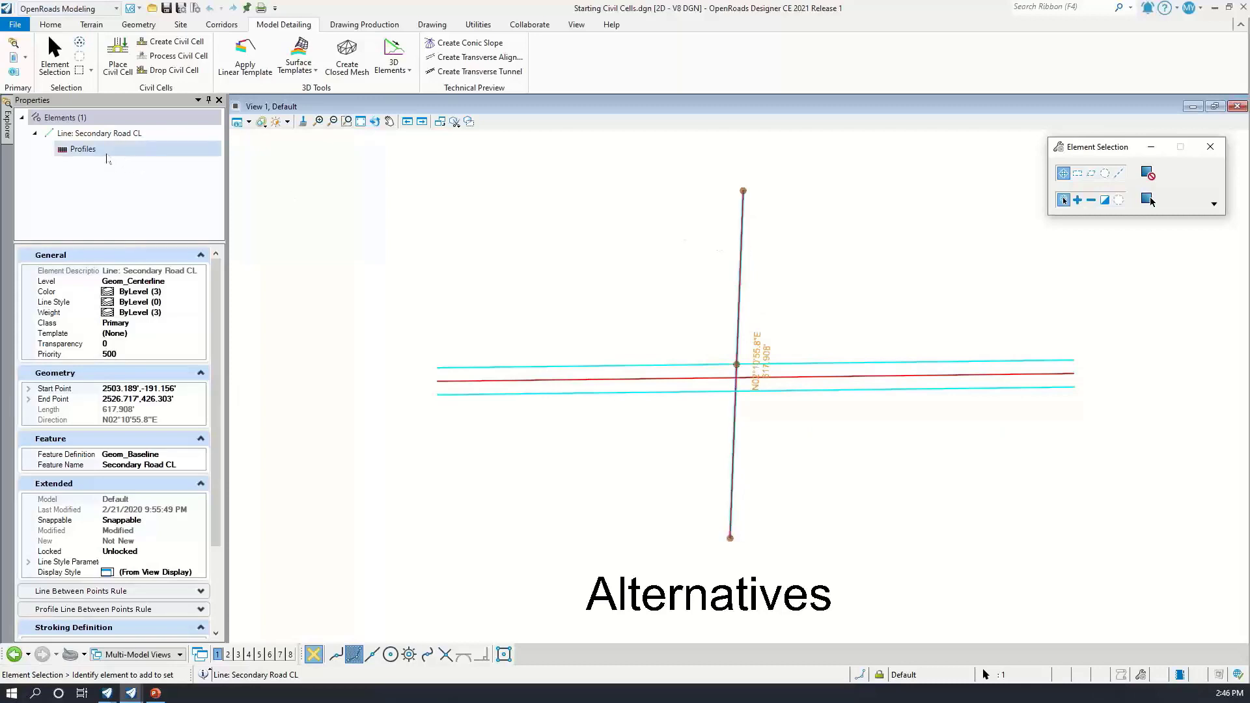
{"action": "left_click", "coordinate": [794, 280]}
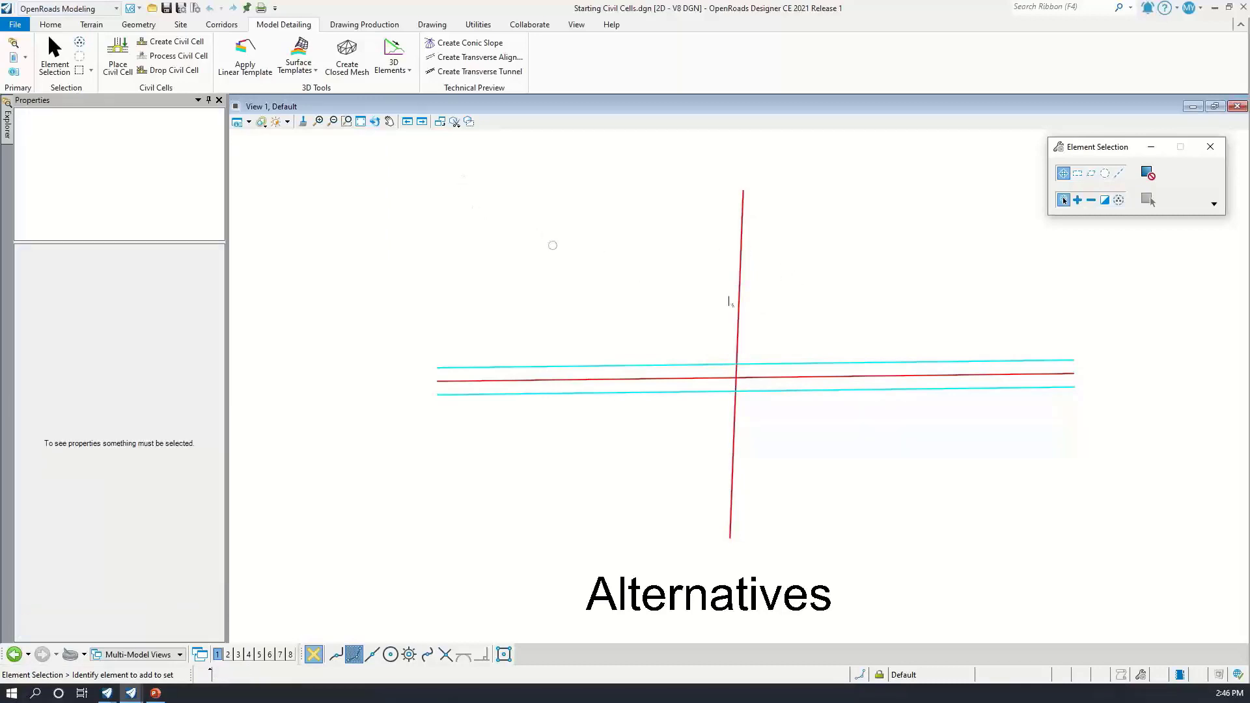
Start the Place Civil Cell tool and open the civil cell picker
{"action": "left_click", "coordinate": [118, 58]}
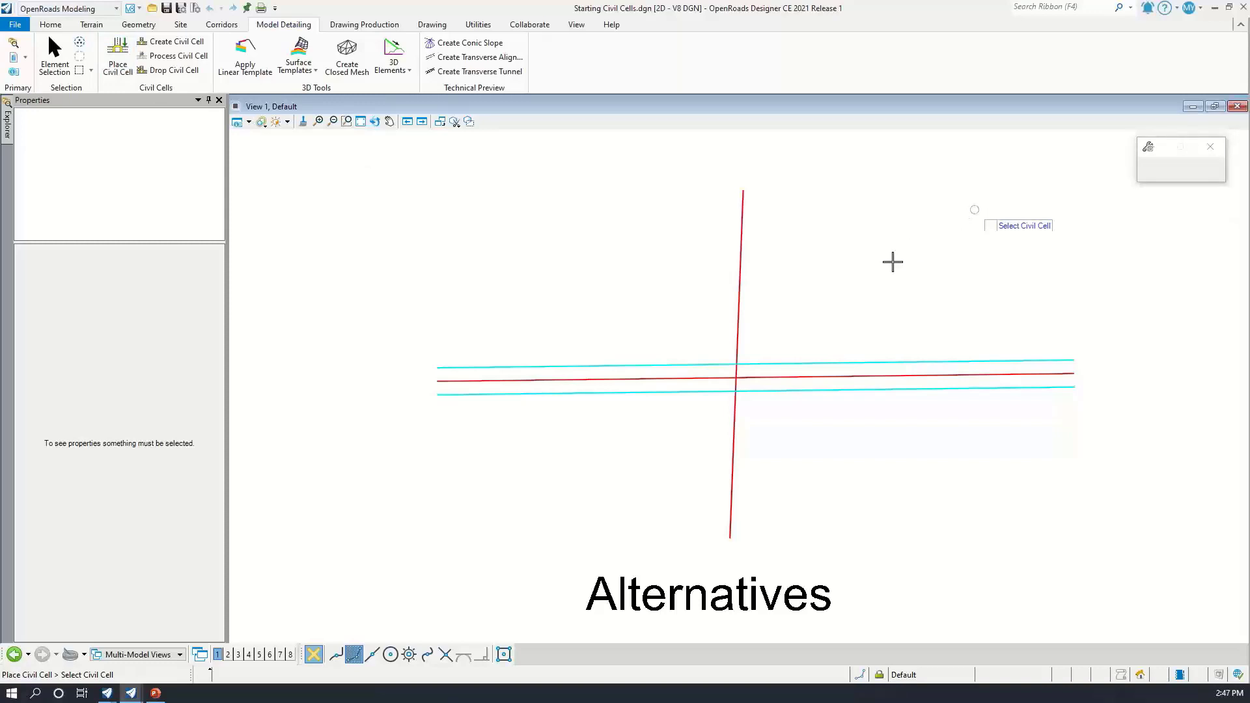
{"action": "middle_click_drag", "start_coordinate": [843, 282], "coordinate": [734, 279]}
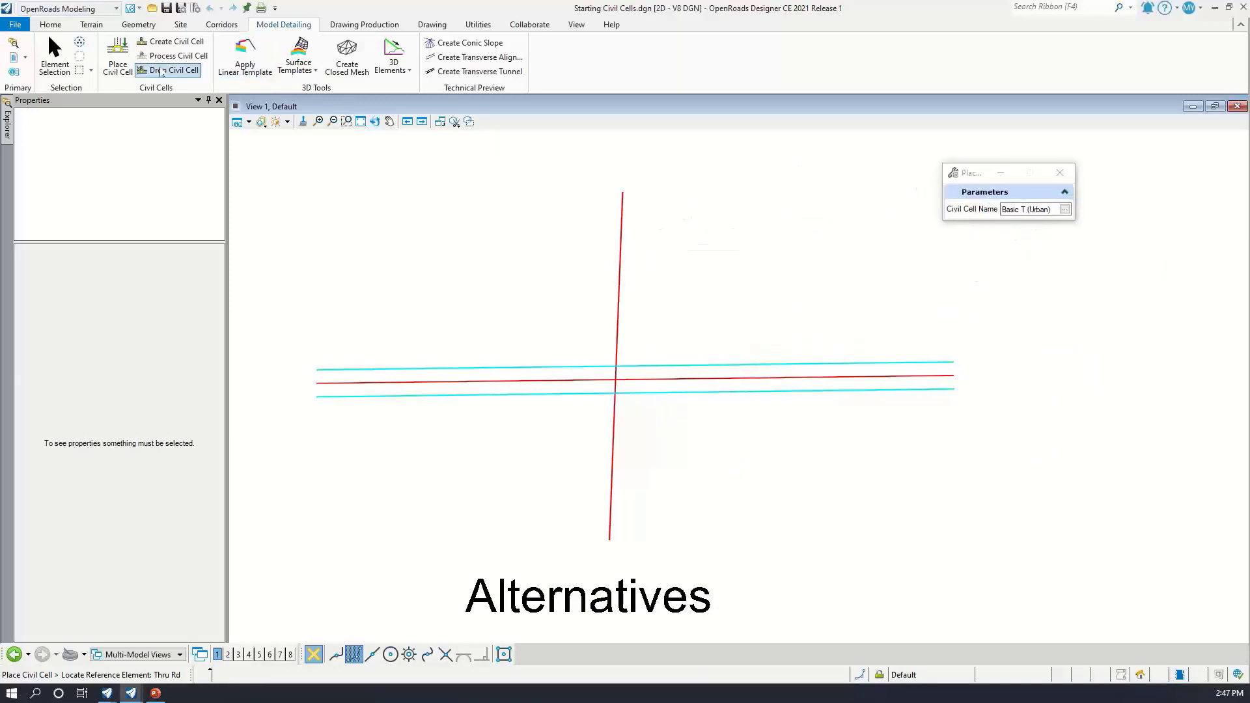
{"action": "left_click", "coordinate": [1065, 209]}
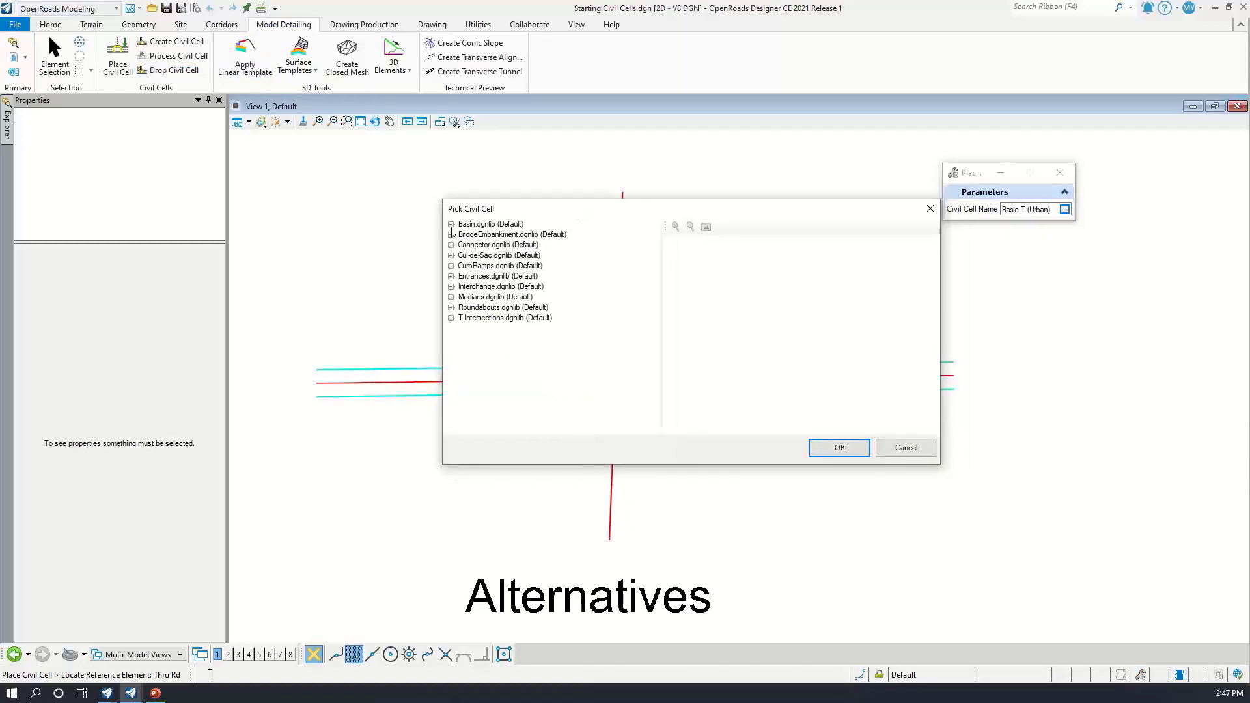
Preview the Basin and Bridge Embankment civil cells in their libraries and collapse both libraries
{"action": "left_click", "coordinate": [451, 224]}
{"action": "left_click", "coordinate": [479, 235]}
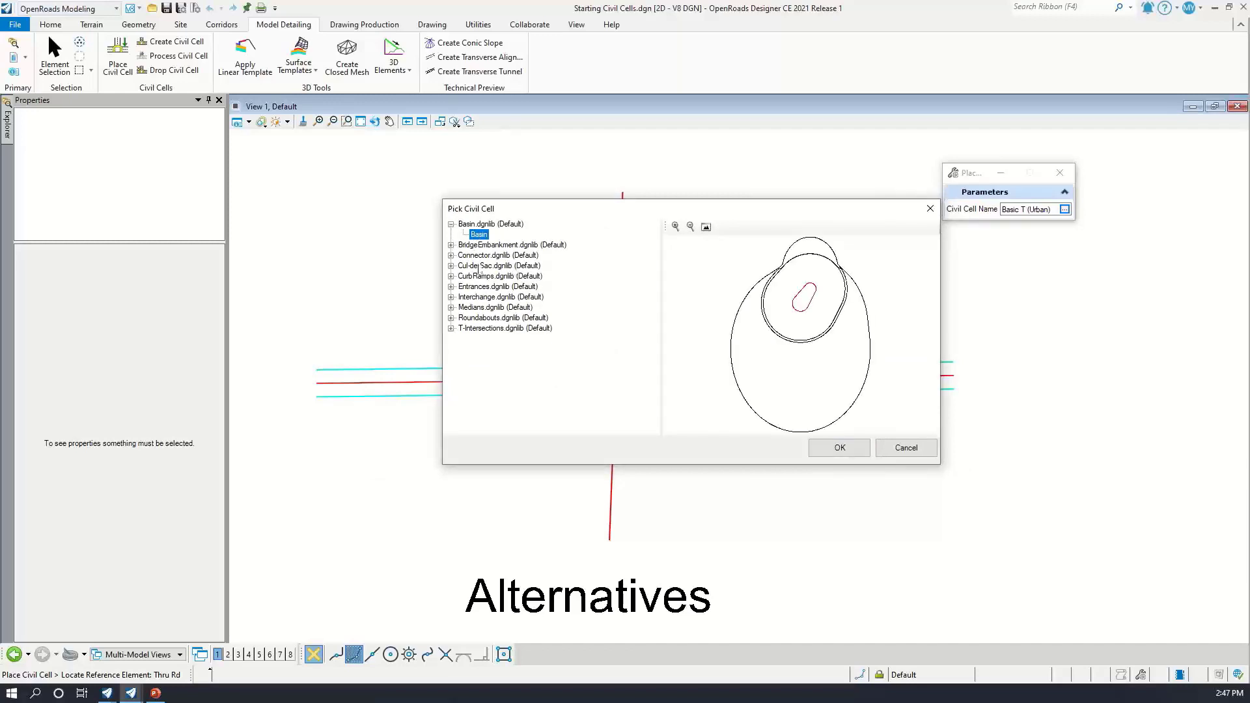
{"action": "left_click", "coordinate": [450, 245]}
{"action": "left_click", "coordinate": [505, 256]}
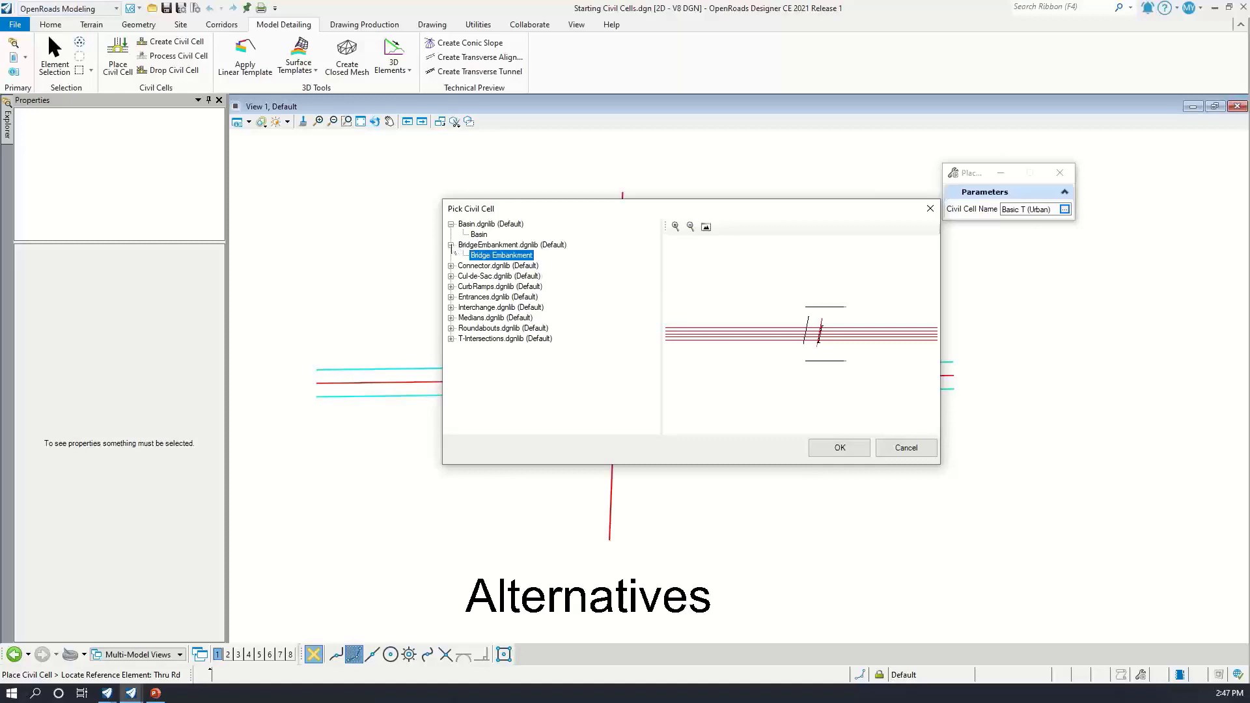
{"action": "left_click", "coordinate": [451, 245]}
{"action": "left_click", "coordinate": [451, 224]}
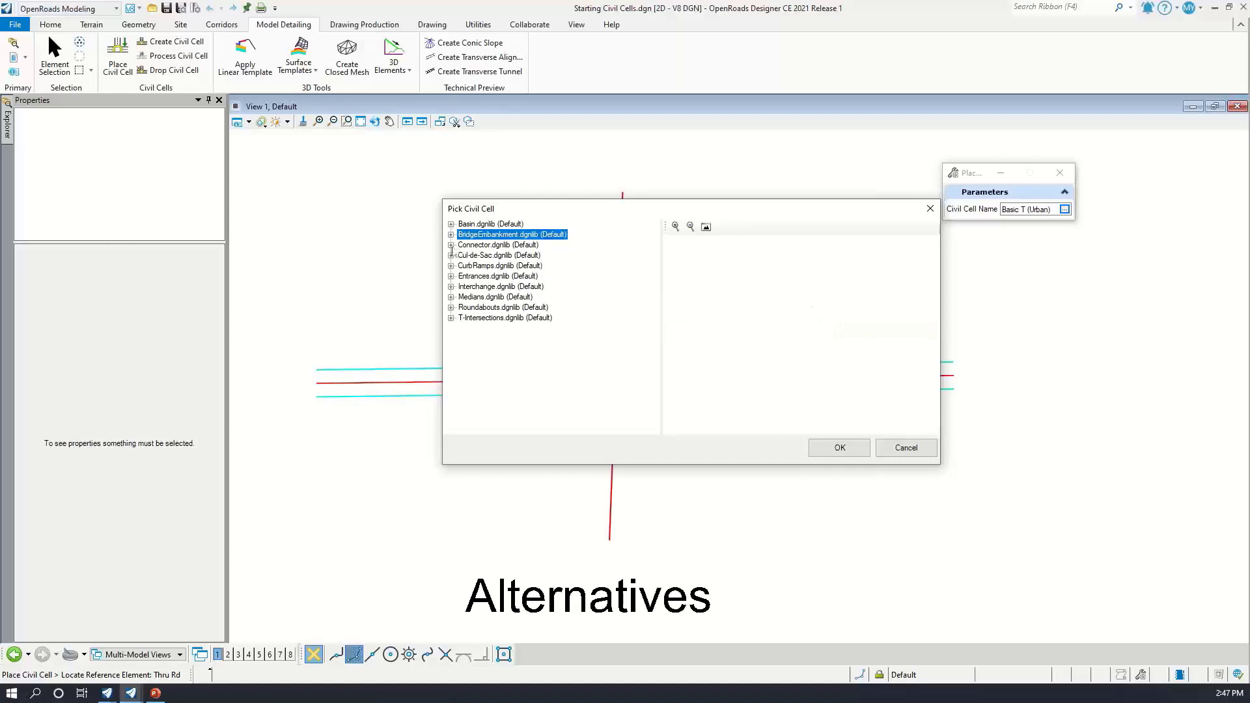
Browse the Connector, Cul-de-Sac, CurbRamps, Entrances and Interchange libraries, previewing the Cul-de-Sac civil cell
{"action": "left_click", "coordinate": [450, 246]}
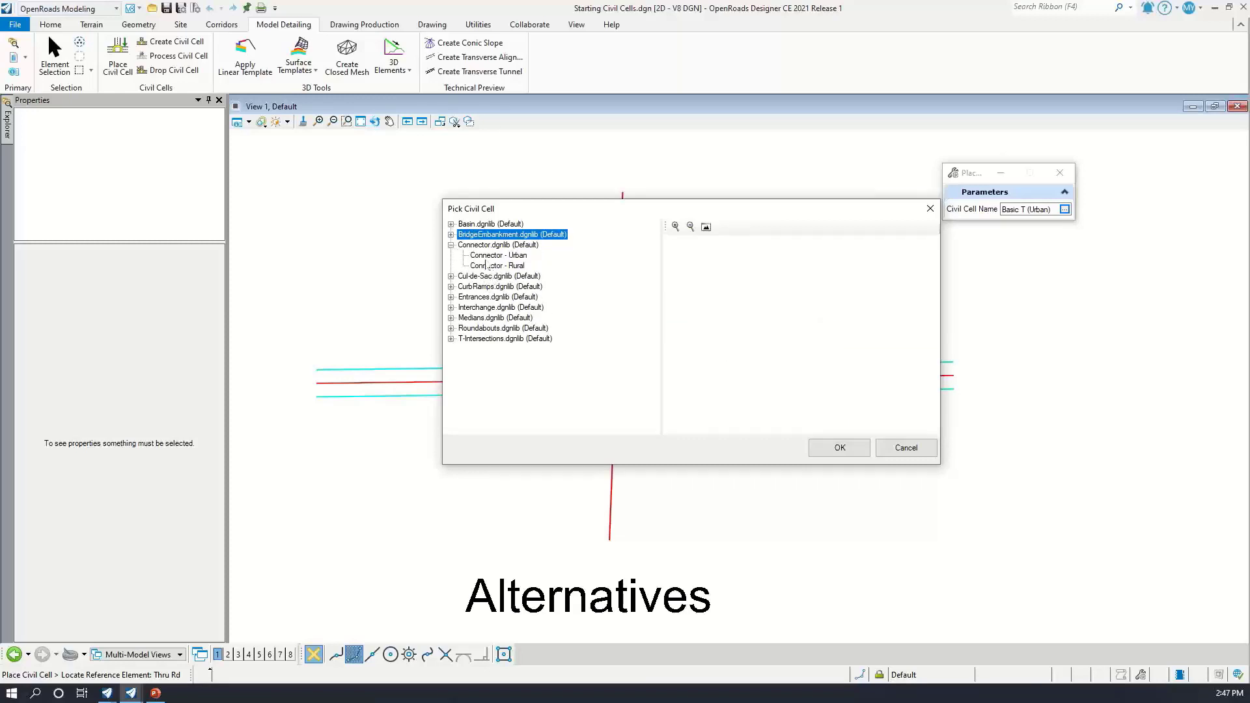
{"action": "left_click", "coordinate": [489, 245]}
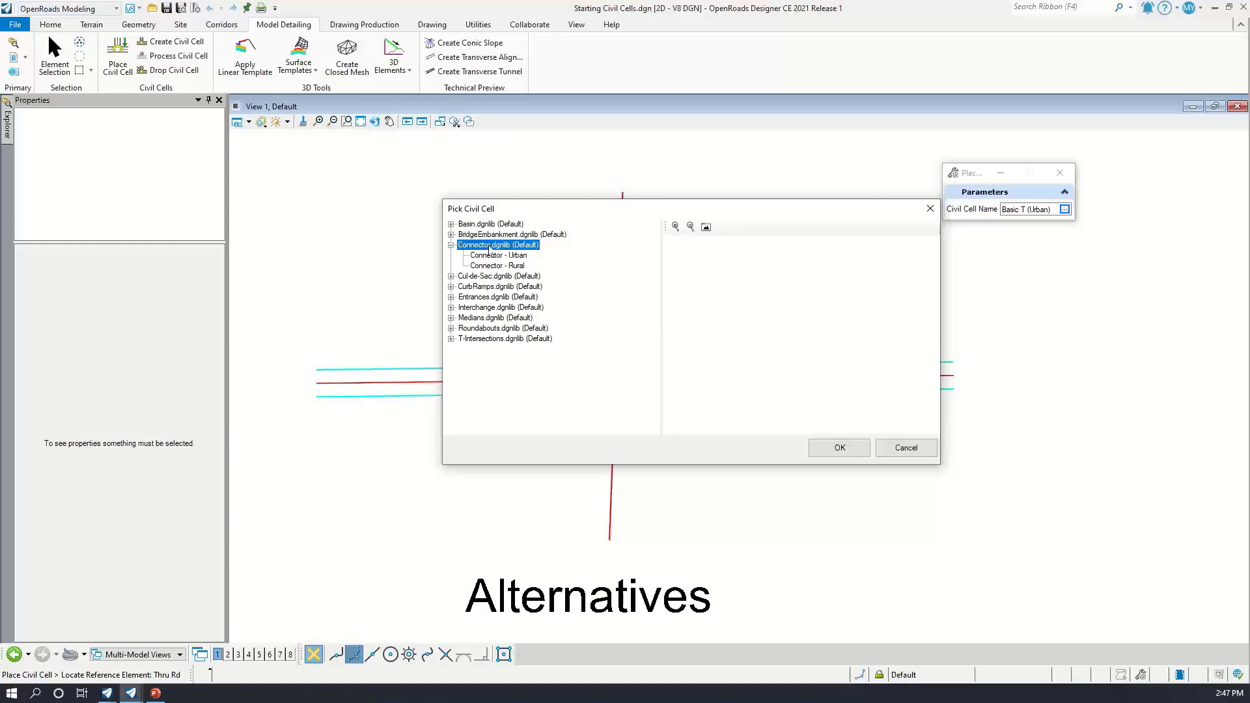
{"action": "left_click", "coordinate": [451, 276]}
{"action": "left_click", "coordinate": [487, 287]}
{"action": "left_click", "coordinate": [450, 297]}
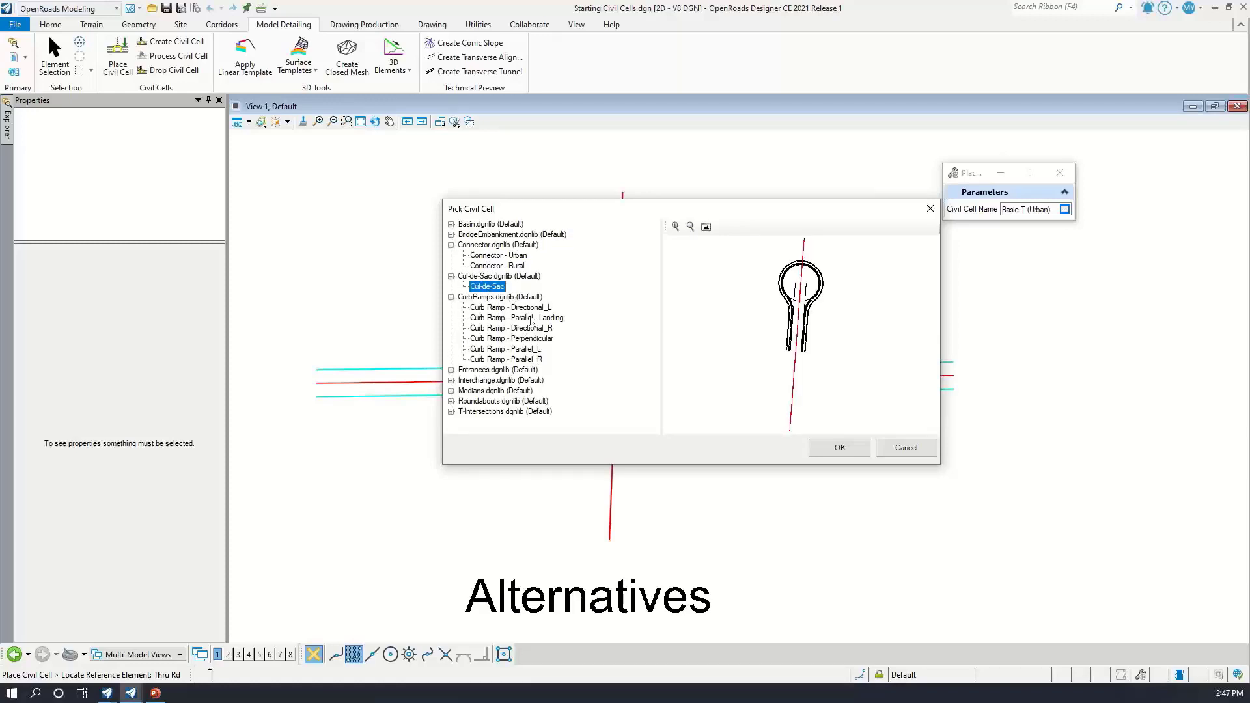
{"action": "left_click", "coordinate": [450, 370]}
{"action": "scroll", "coordinate": [522, 356], "scroll_direction": "down", "scroll_amount": 1}
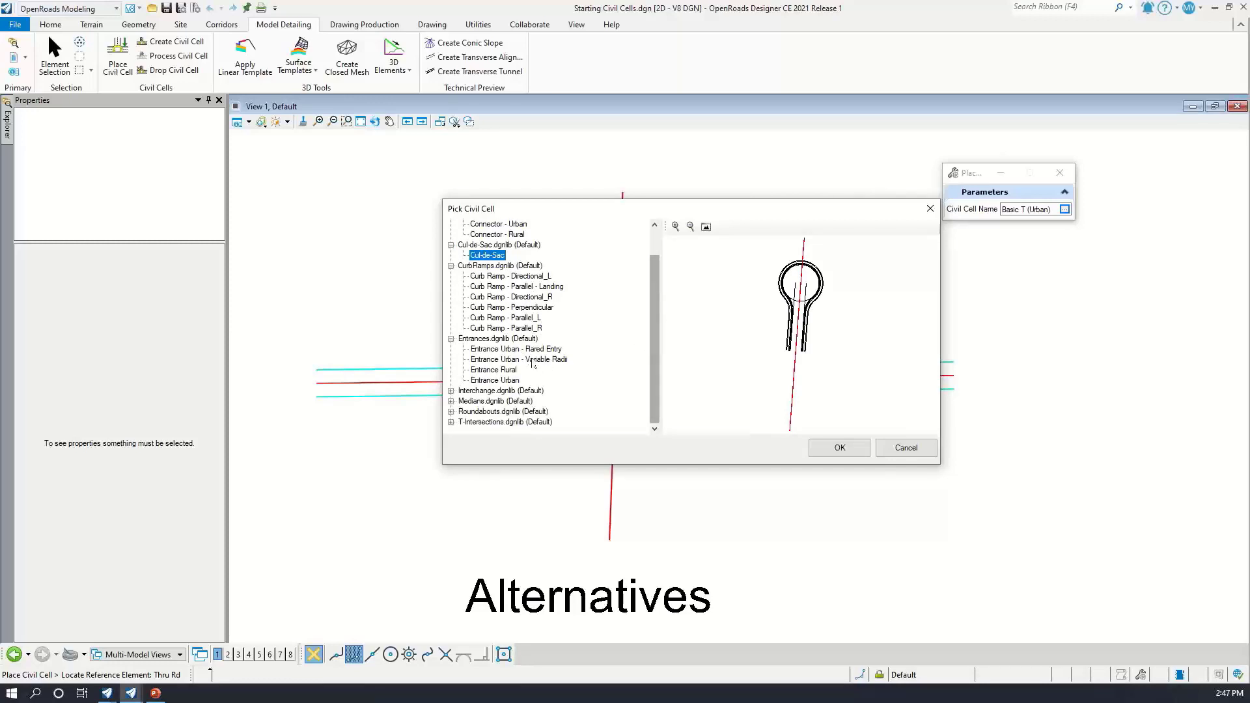
{"action": "left_click", "coordinate": [451, 390]}
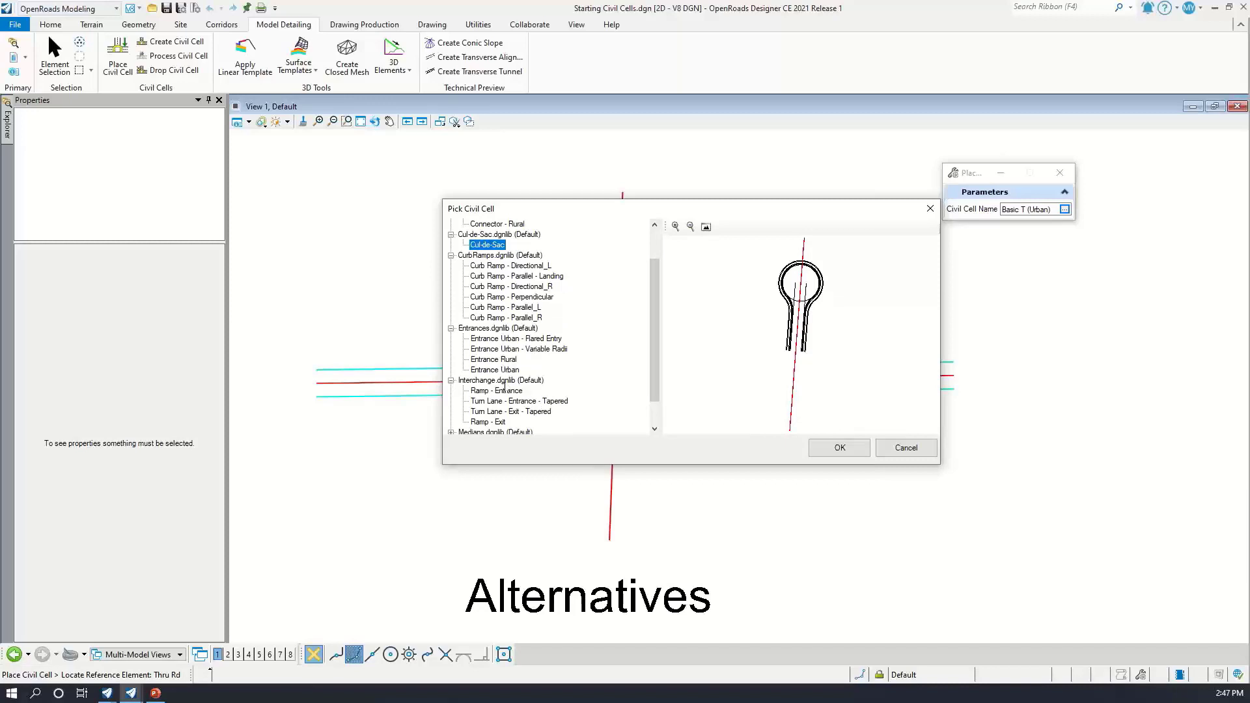
{"action": "scroll", "coordinate": [506, 412], "scroll_direction": "down", "scroll_amount": 1}
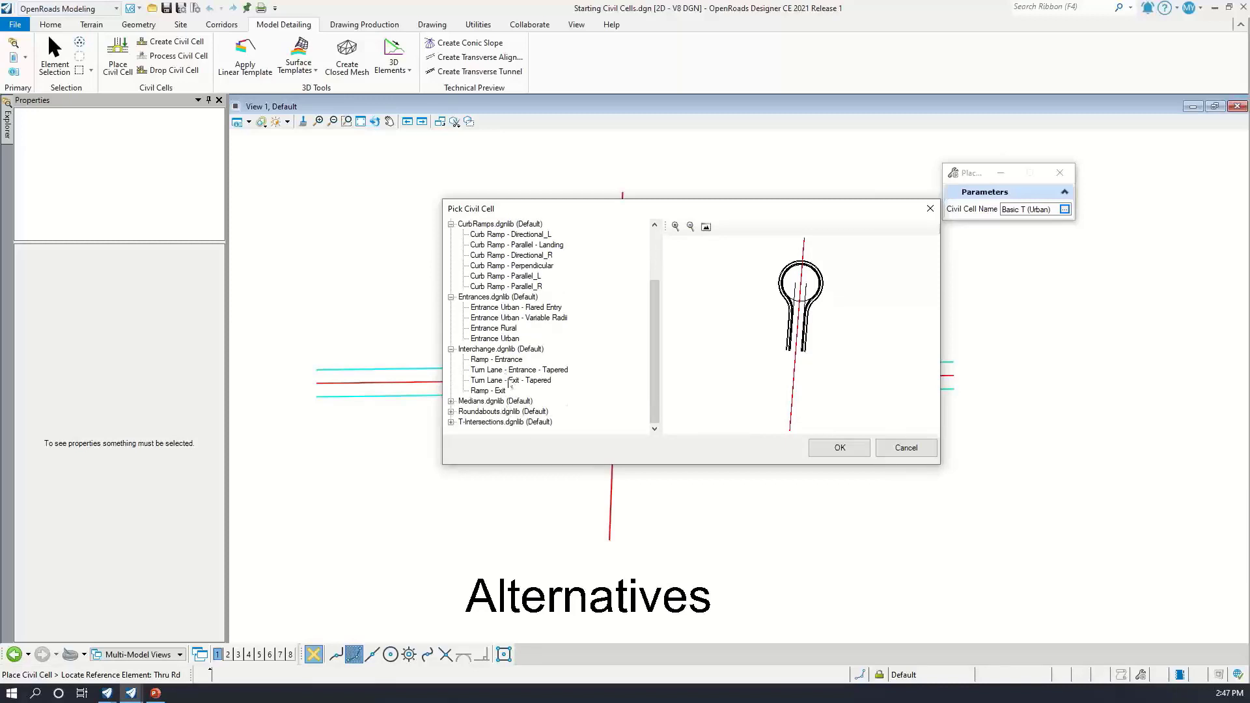
Expand the Medians library and preview its median turn lane and crossover cells, including X-Over (Urban) and X-Over (Rural) 3-Center
{"action": "left_click", "coordinate": [460, 402]}
{"action": "double_click", "coordinate": [461, 402]}
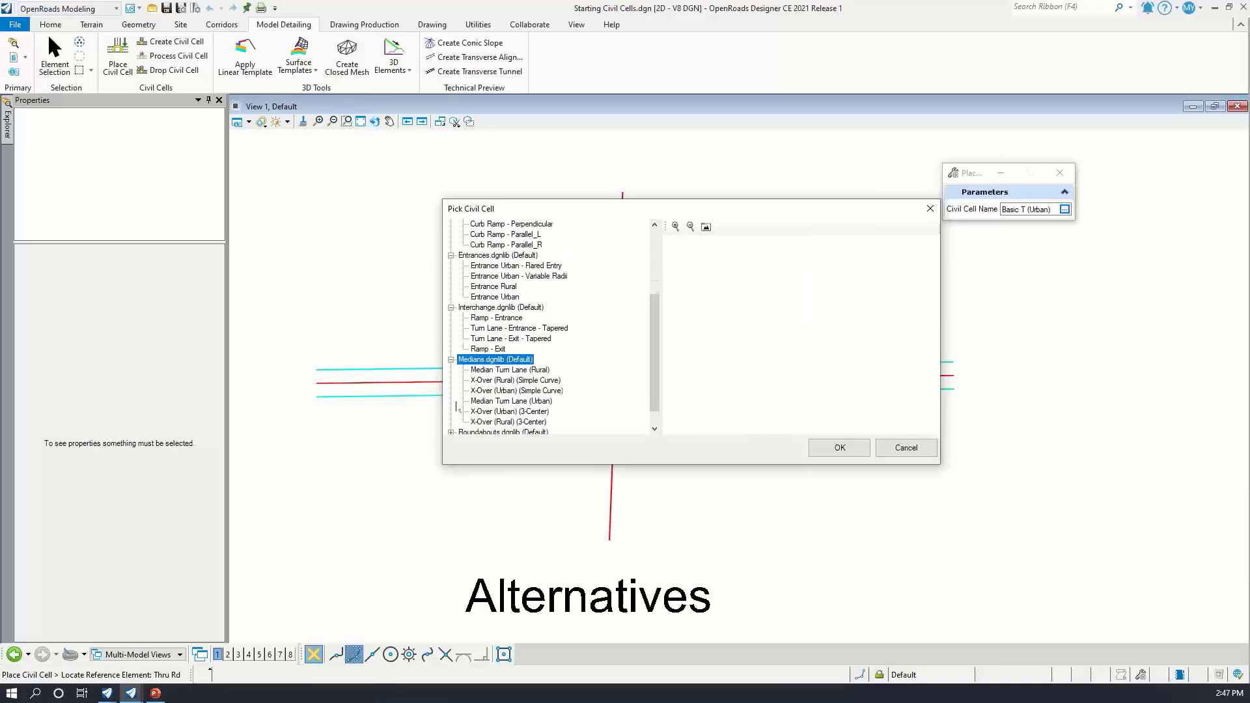
{"action": "left_click", "coordinate": [499, 382]}
{"action": "left_click", "coordinate": [513, 372]}
{"action": "left_click", "coordinate": [520, 411]}
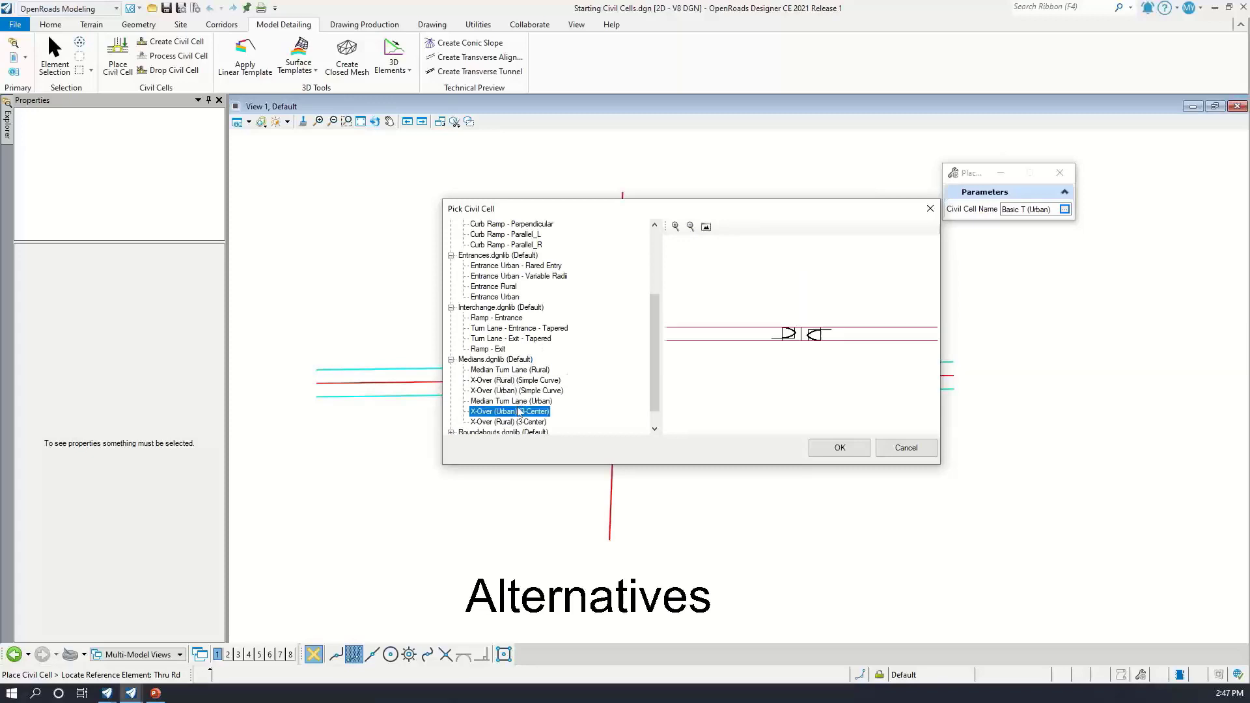
{"action": "scroll", "coordinate": [652, 354], "scroll_direction": "down", "scroll_amount": 1}
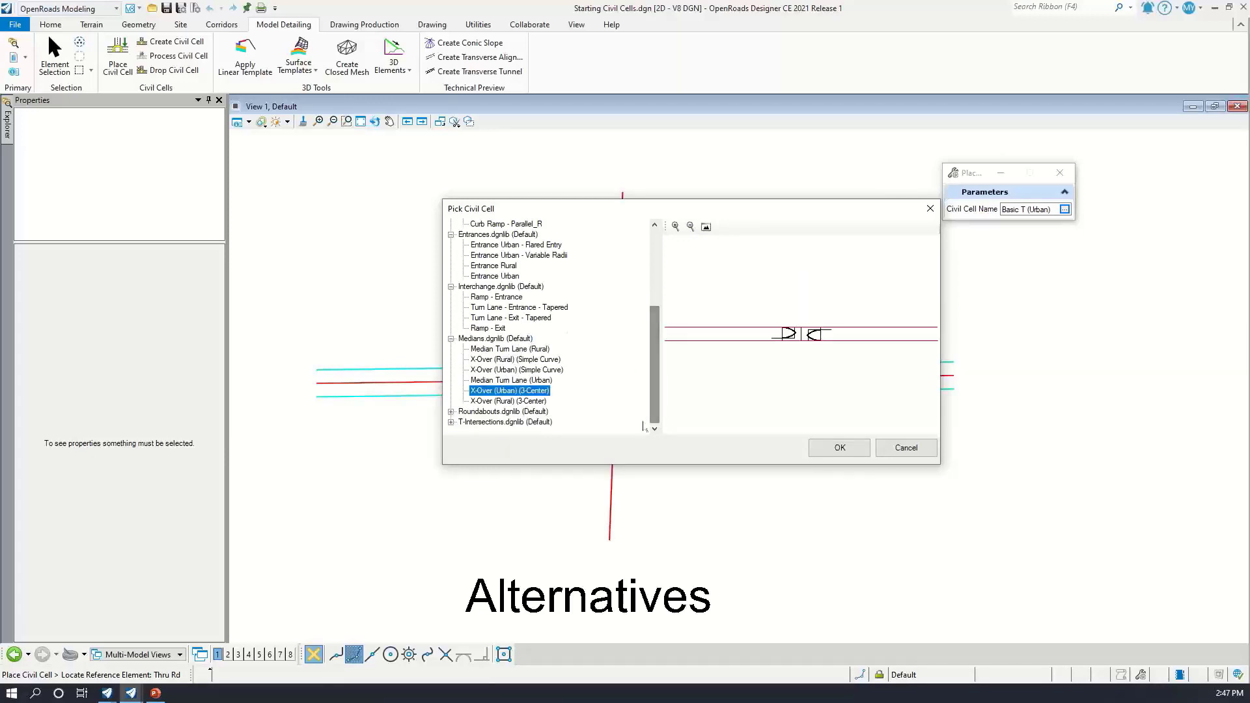
{"action": "left_click", "coordinate": [501, 402]}
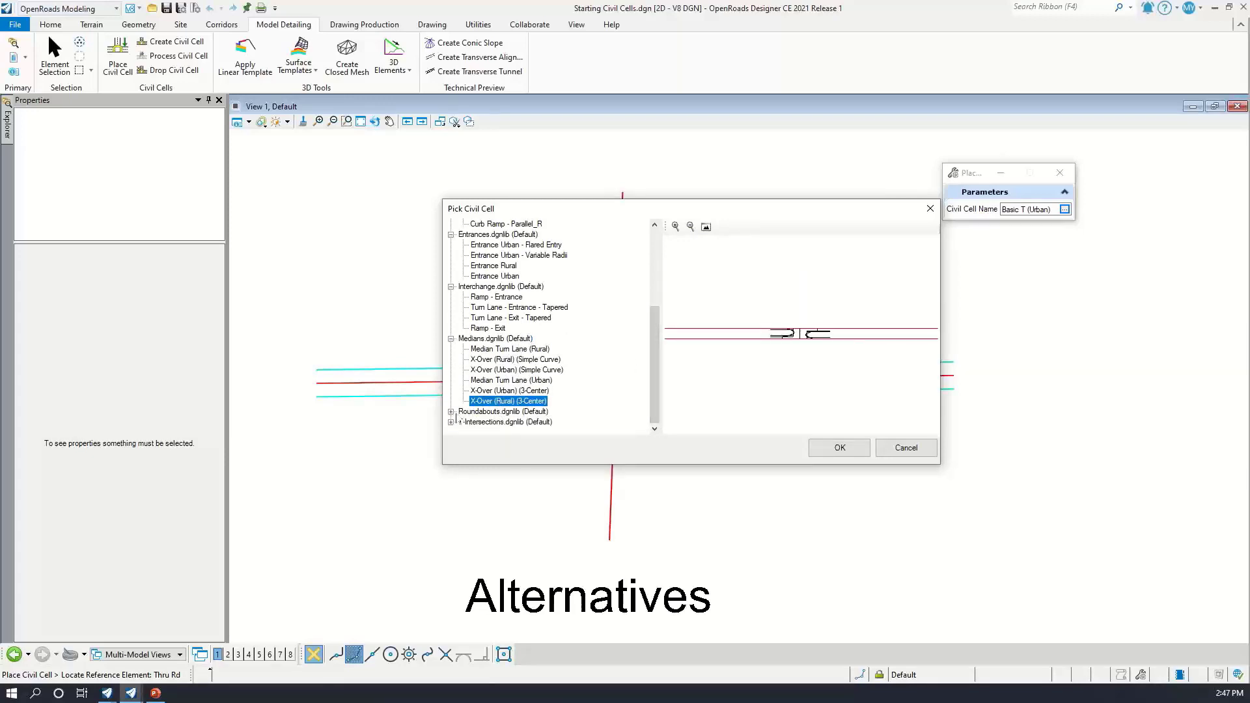
Review the Roundabouts library's civil cells, collapse it and the Medians library, and expand the T-Intersections library
{"action": "left_click", "coordinate": [451, 412]}
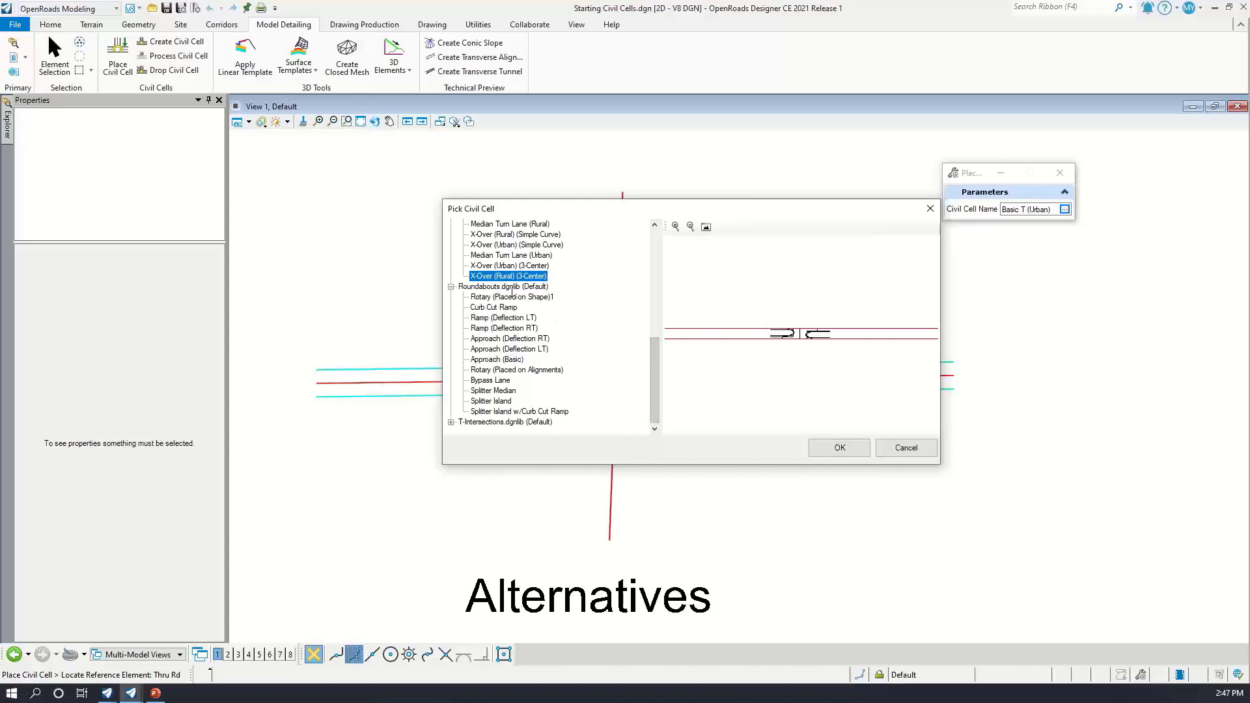
{"action": "left_click", "coordinate": [451, 286]}
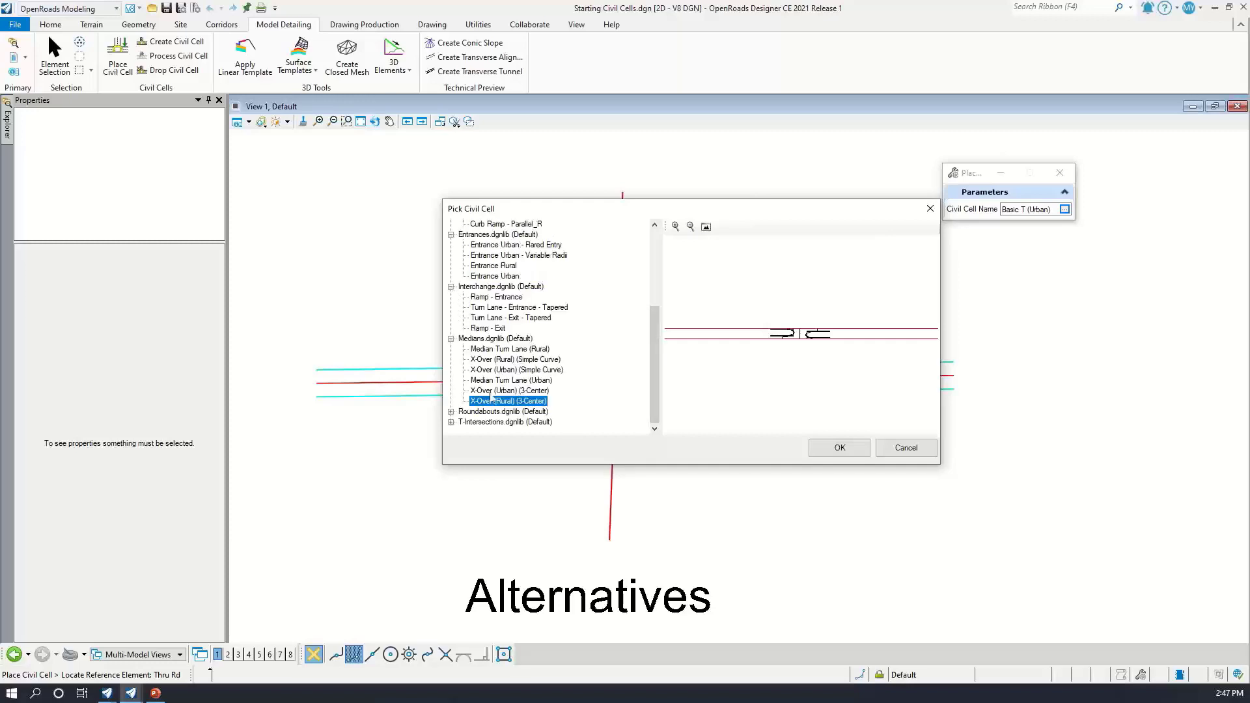
{"action": "left_click", "coordinate": [450, 339]}
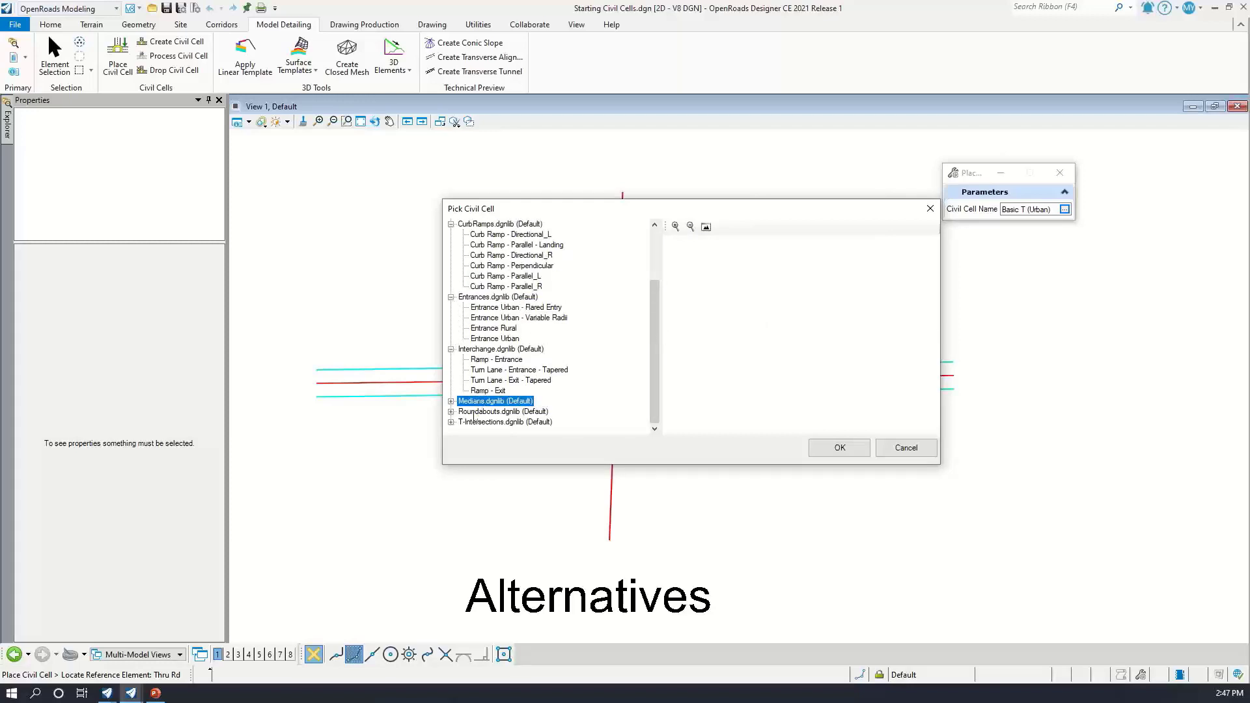
{"action": "left_click", "coordinate": [451, 422]}
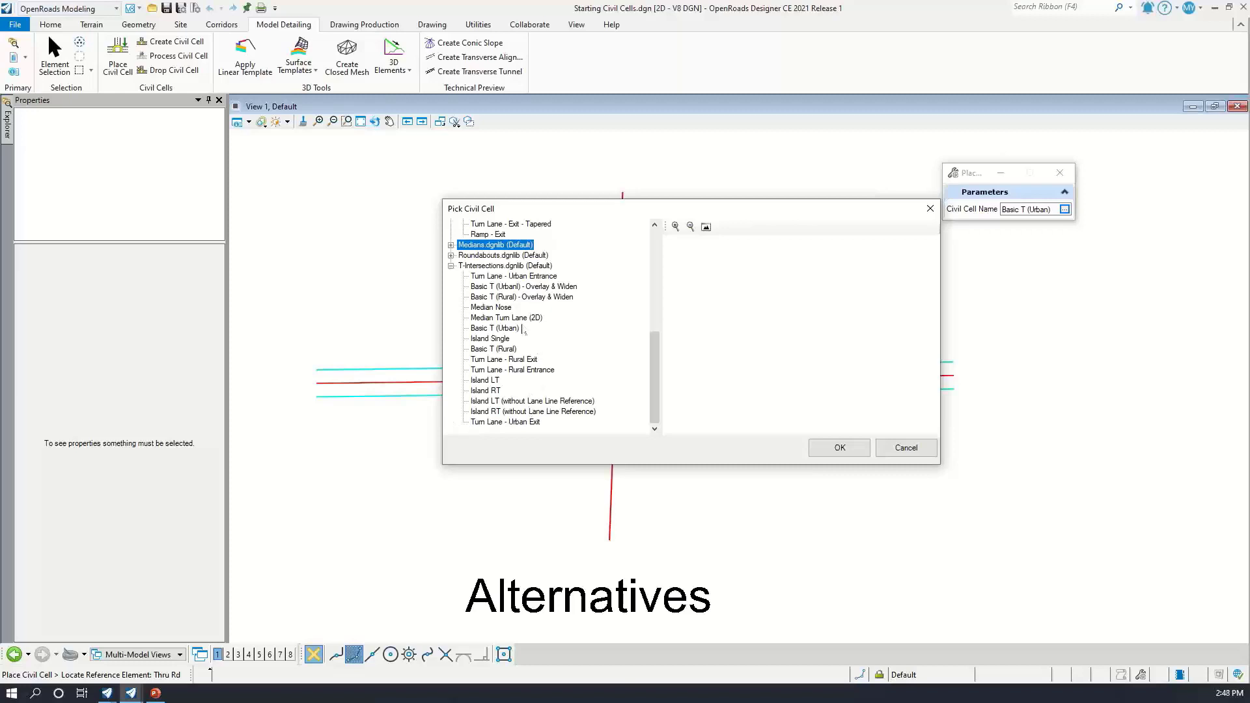
Choose the Basic T (Urban) civil cell from the T-Intersections library for placement
{"action": "left_click_drag", "start_coordinate": [588, 210], "coordinate": [617, 243]}
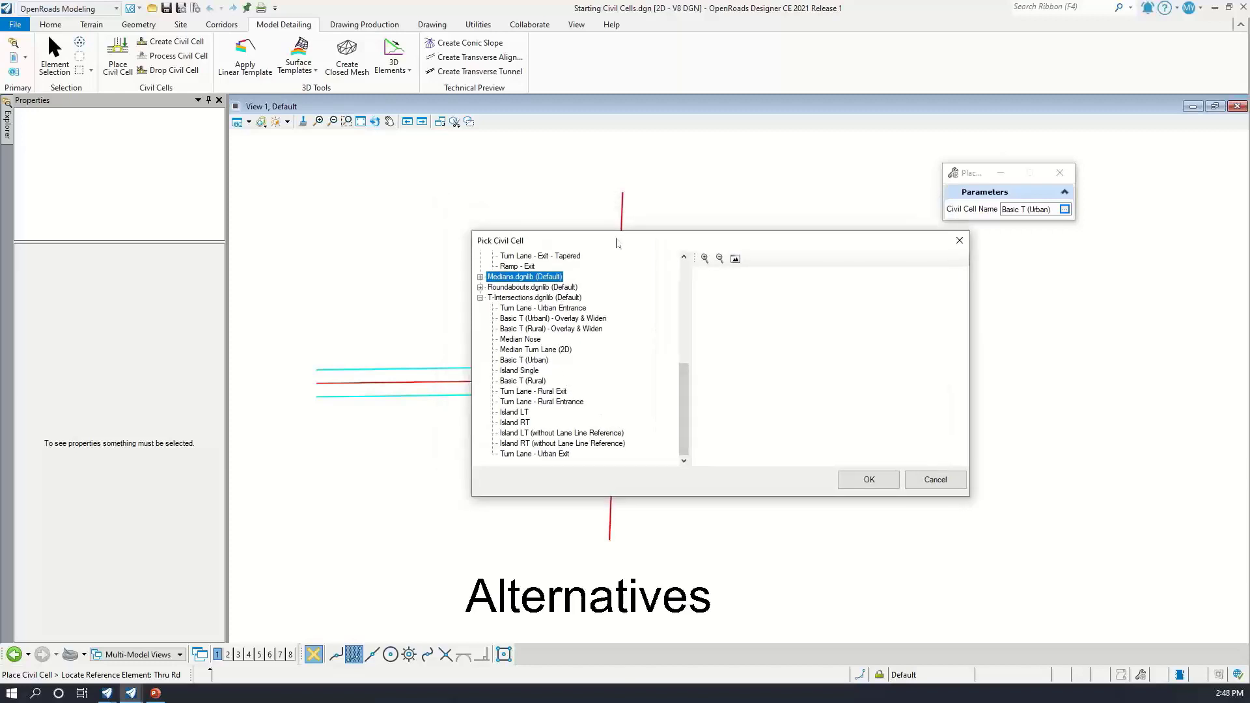
{"action": "left_click", "coordinate": [546, 362]}
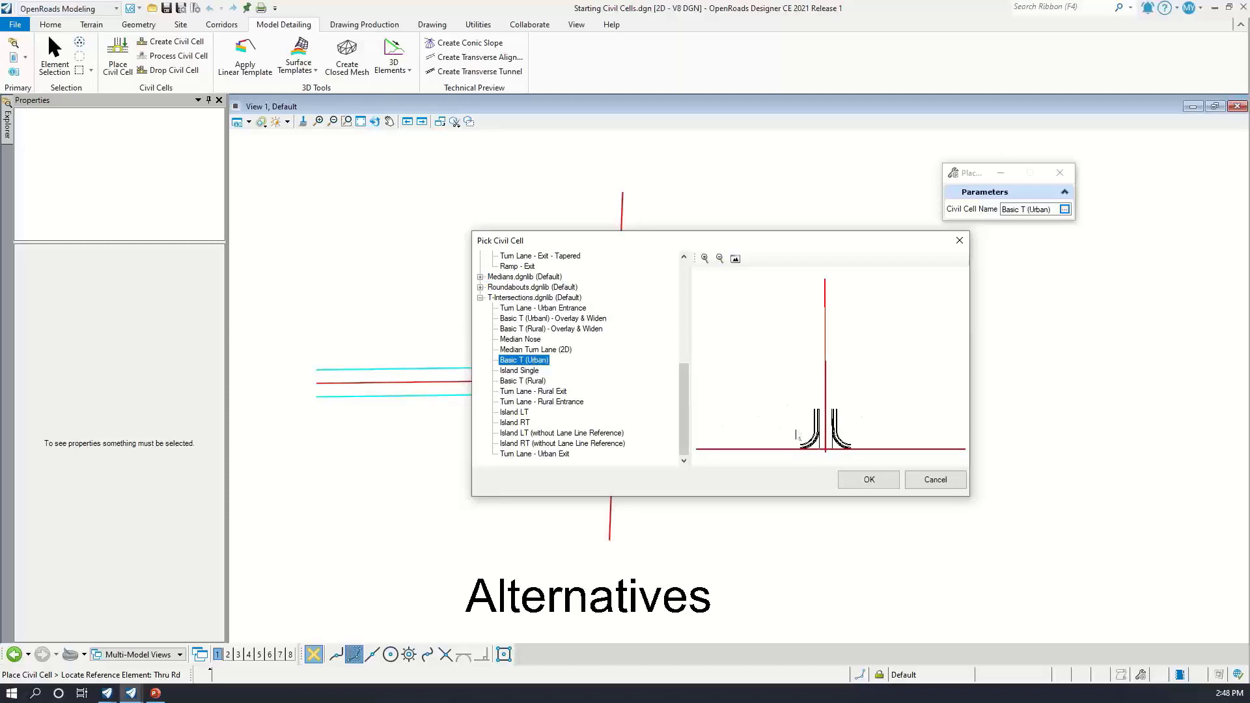
{"action": "left_click", "coordinate": [871, 480]}
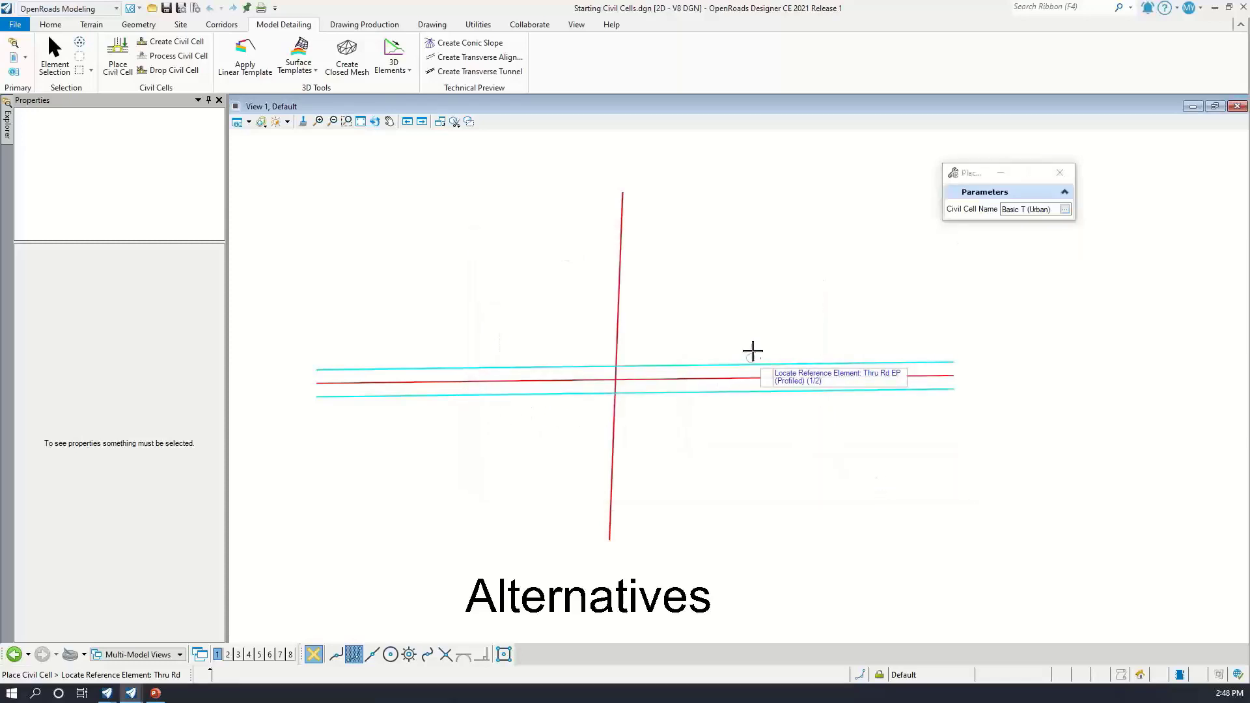
{"action": "left_click_drag", "start_coordinate": [958, 178], "coordinate": [896, 179]}
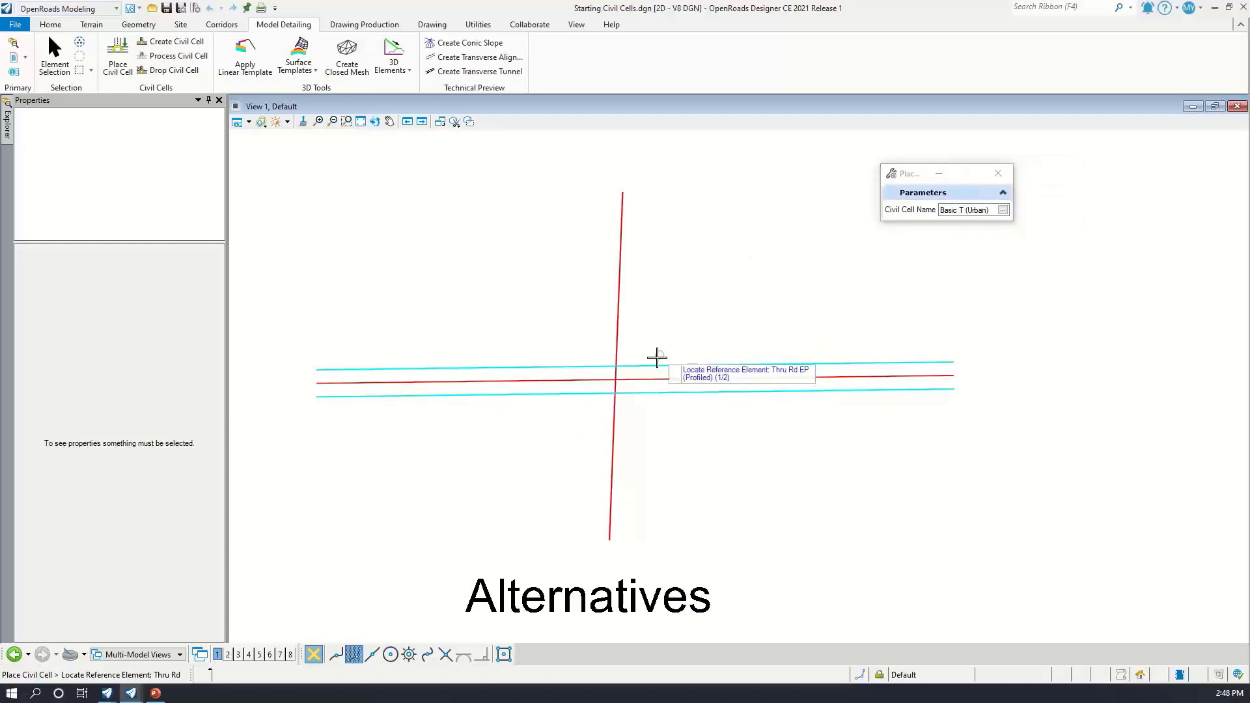
Assign the through road's north edge of pavement and the secondary road centerline as the civil cell's reference elements
{"action": "scroll", "coordinate": [652, 366], "scroll_direction": "up", "scroll_amount": 2}
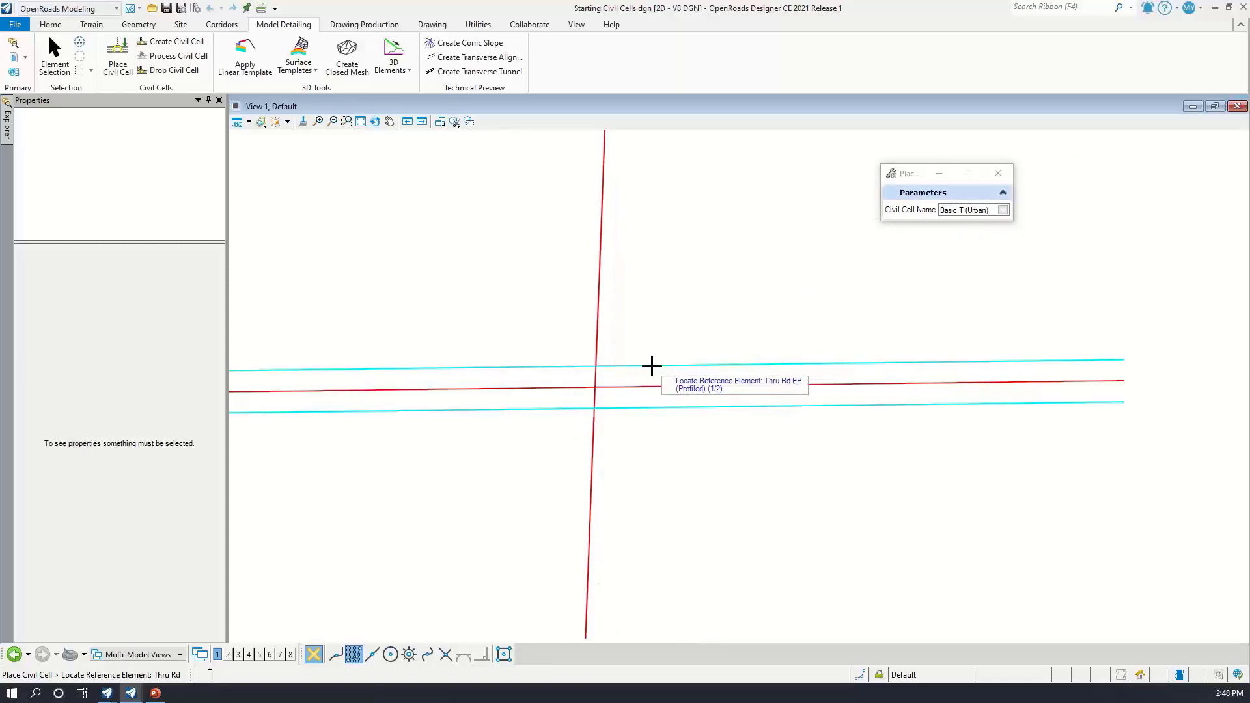
{"action": "scroll", "coordinate": [652, 366], "scroll_direction": "down", "scroll_amount": 1}
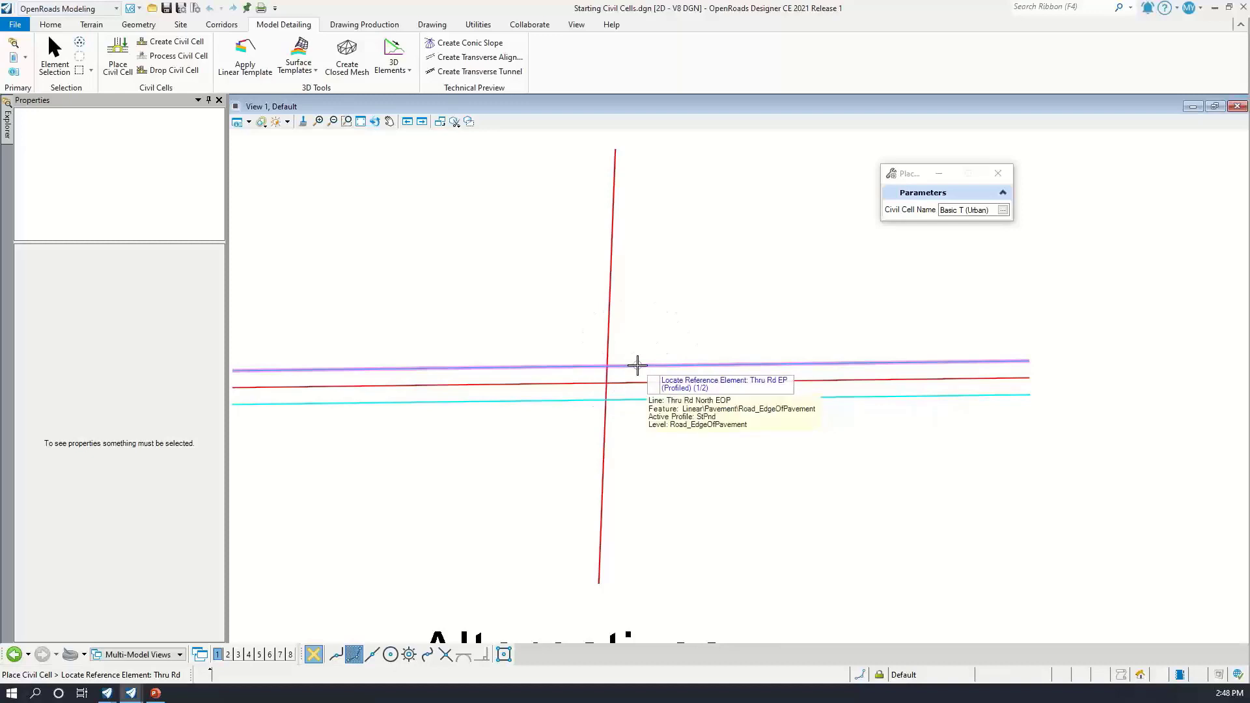
{"action": "left_click", "coordinate": [637, 364]}
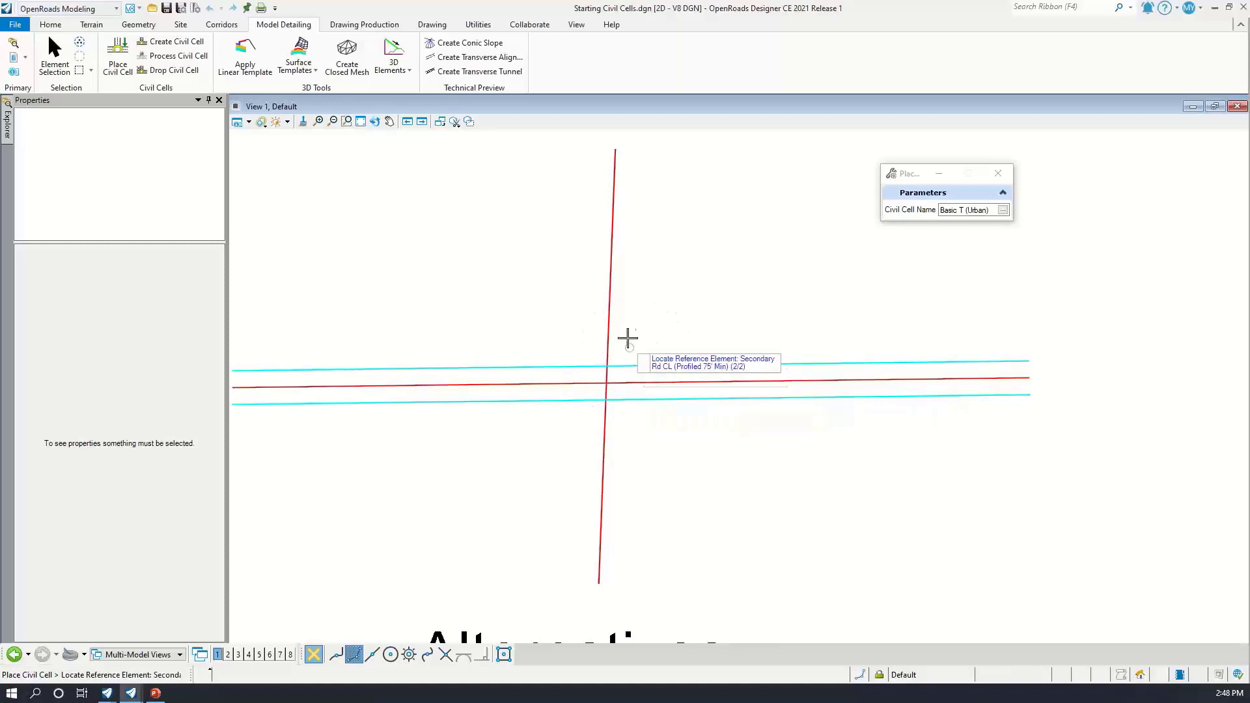
{"action": "left_click", "coordinate": [609, 298]}
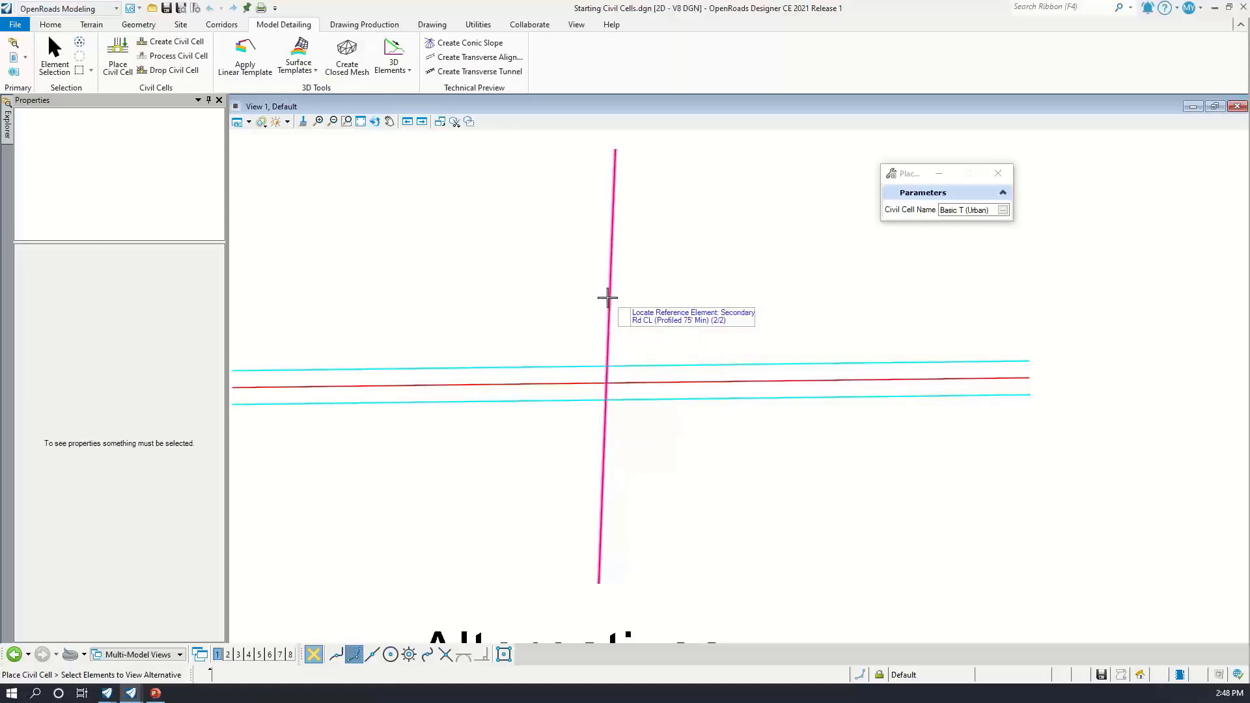
Orient the T-intersection along the secondary road north of the through road, skip corridor clipping, and accept the civil cell placement
{"action": "scroll", "coordinate": [609, 363], "scroll_direction": "up", "scroll_amount": 2}
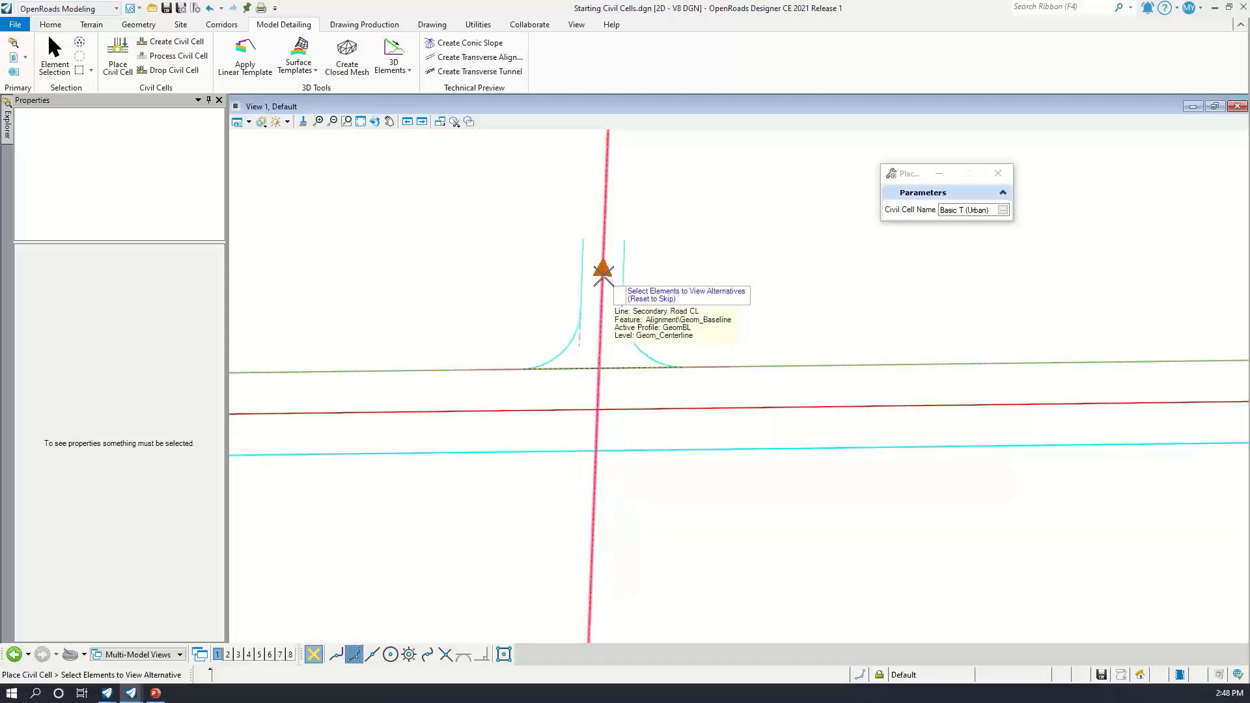
{"action": "left_click", "coordinate": [635, 369]}
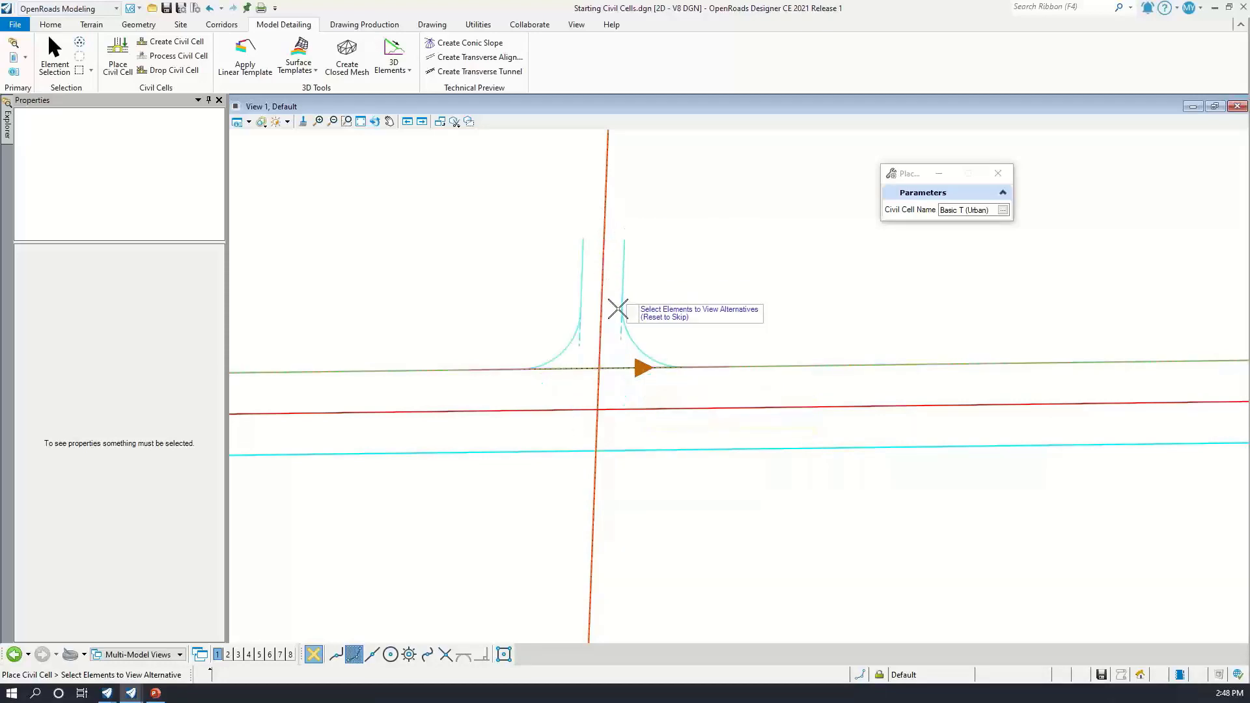
{"action": "middle_click_drag", "start_coordinate": [616, 280], "coordinate": [613, 320]}
{"action": "left_click", "coordinate": [608, 236]}
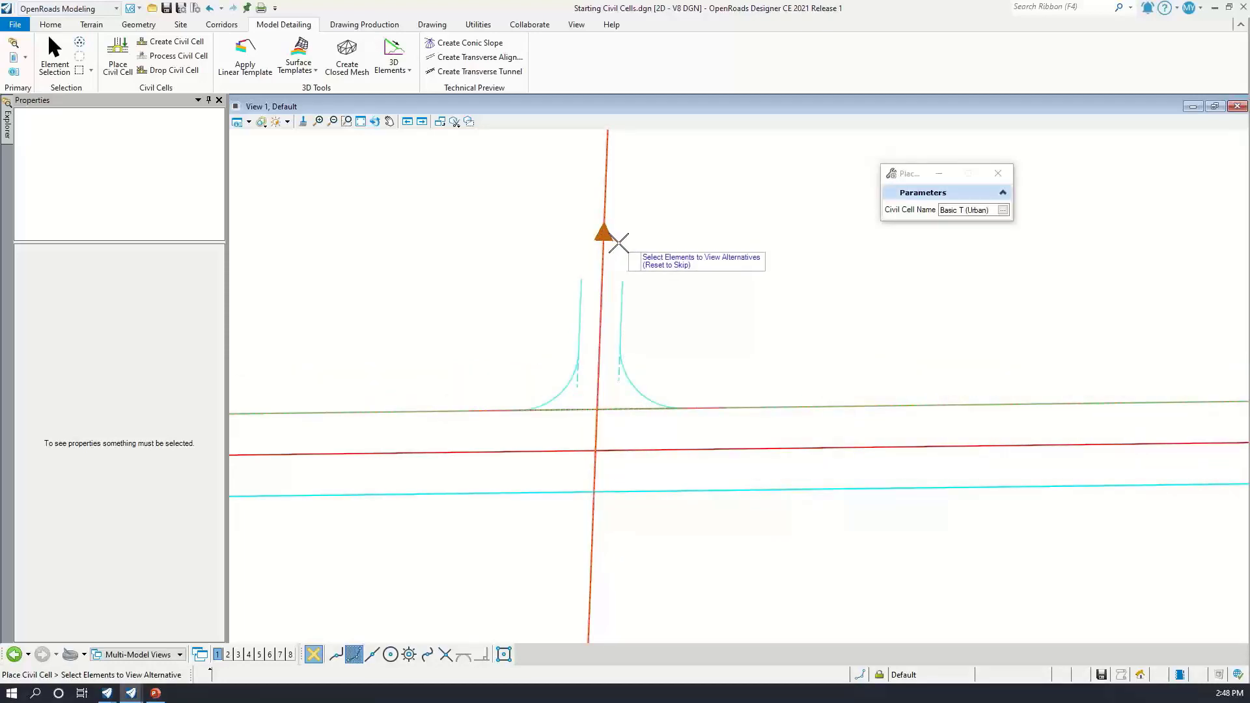
{"action": "left_click", "coordinate": [659, 288]}
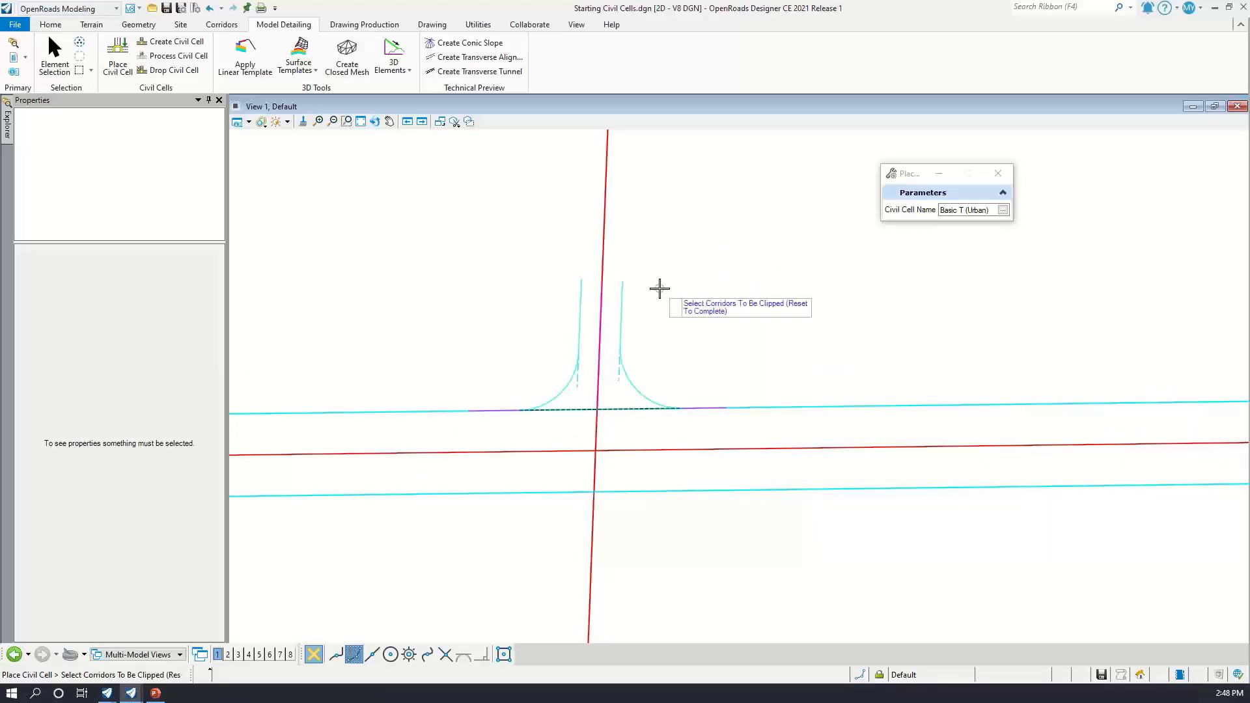
{"action": "right_click", "coordinate": [660, 289]}
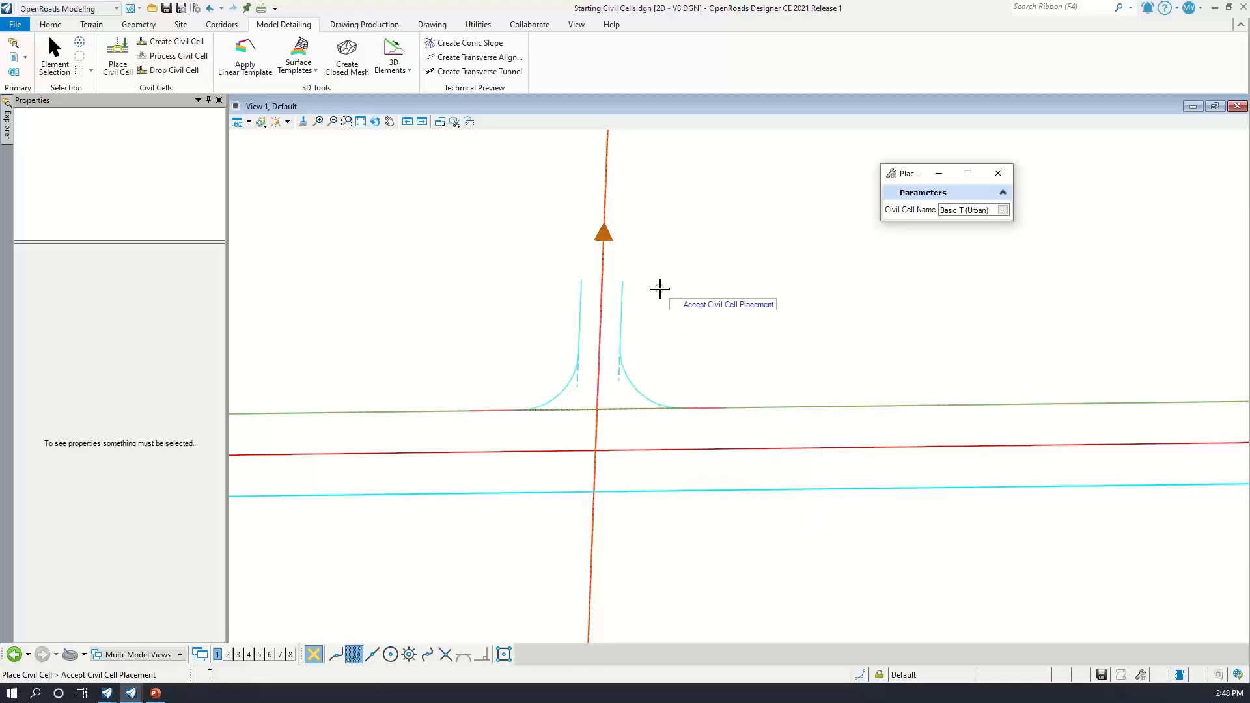
{"action": "left_click", "coordinate": [660, 289]}
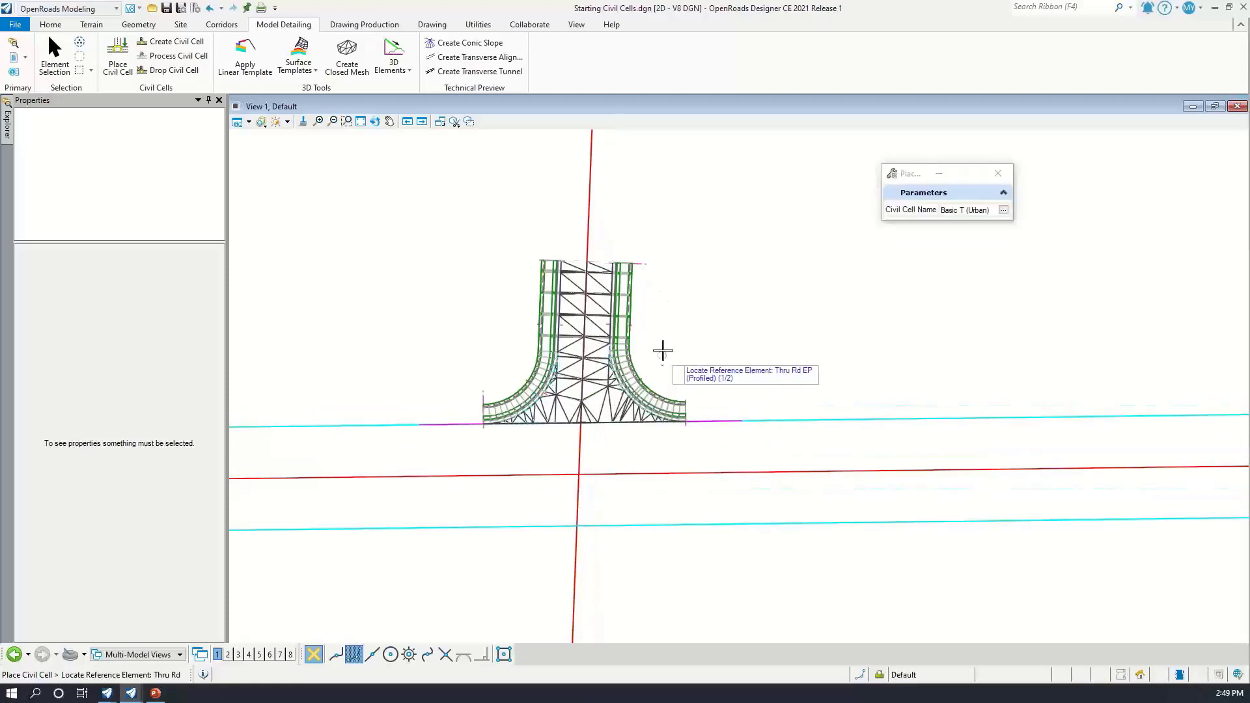
End civil cell placement and set the display to two views, Plan/3D
{"action": "scroll", "coordinate": [663, 352], "scroll_direction": "up", "scroll_amount": 2}
{"action": "right_click", "coordinate": [672, 294]}
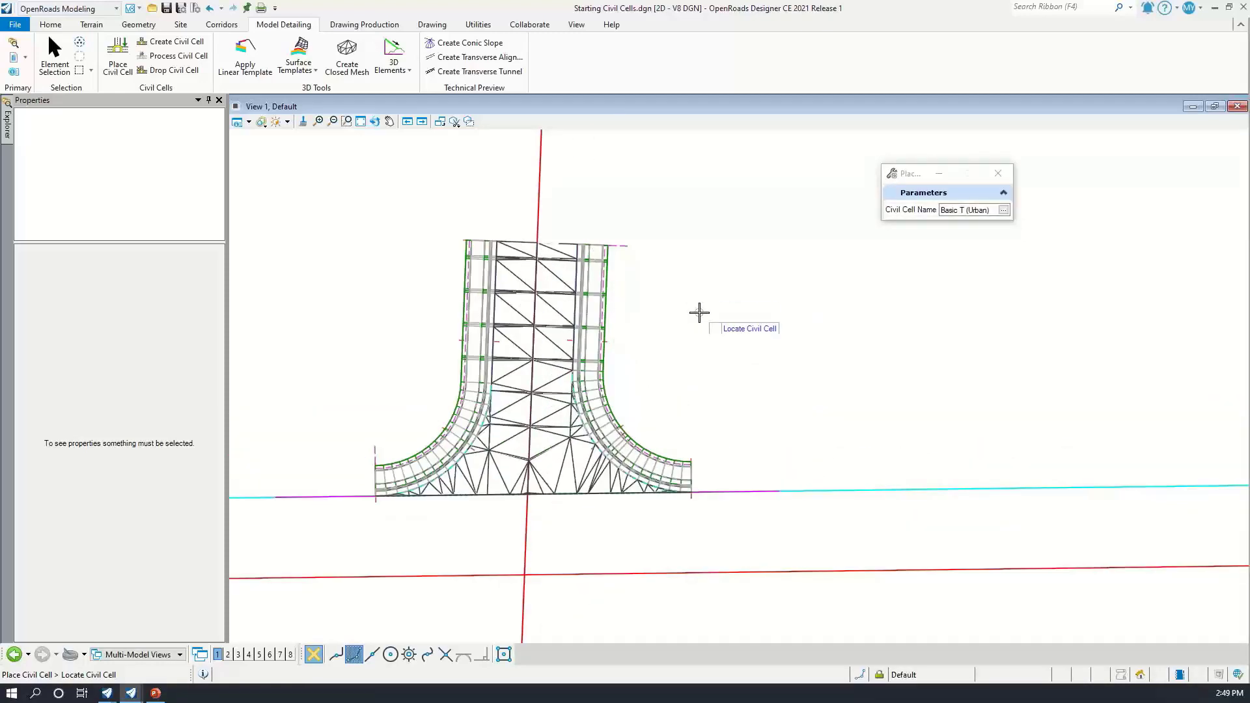
{"action": "right_click", "coordinate": [699, 313]}
{"action": "right_click", "coordinate": [730, 339]}
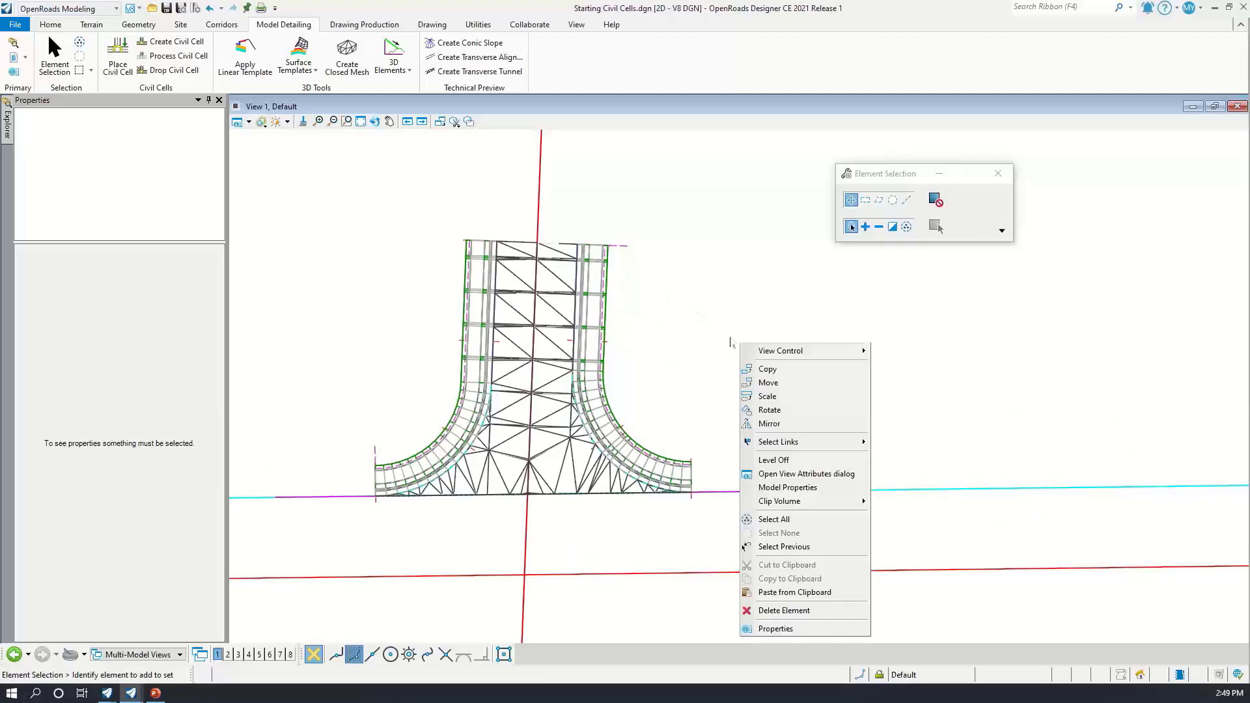
{"action": "key", "text": "Escape"}
{"action": "right_click", "coordinate": [775, 352]}
{"action": "mouse_move", "coordinate": [867, 251]}
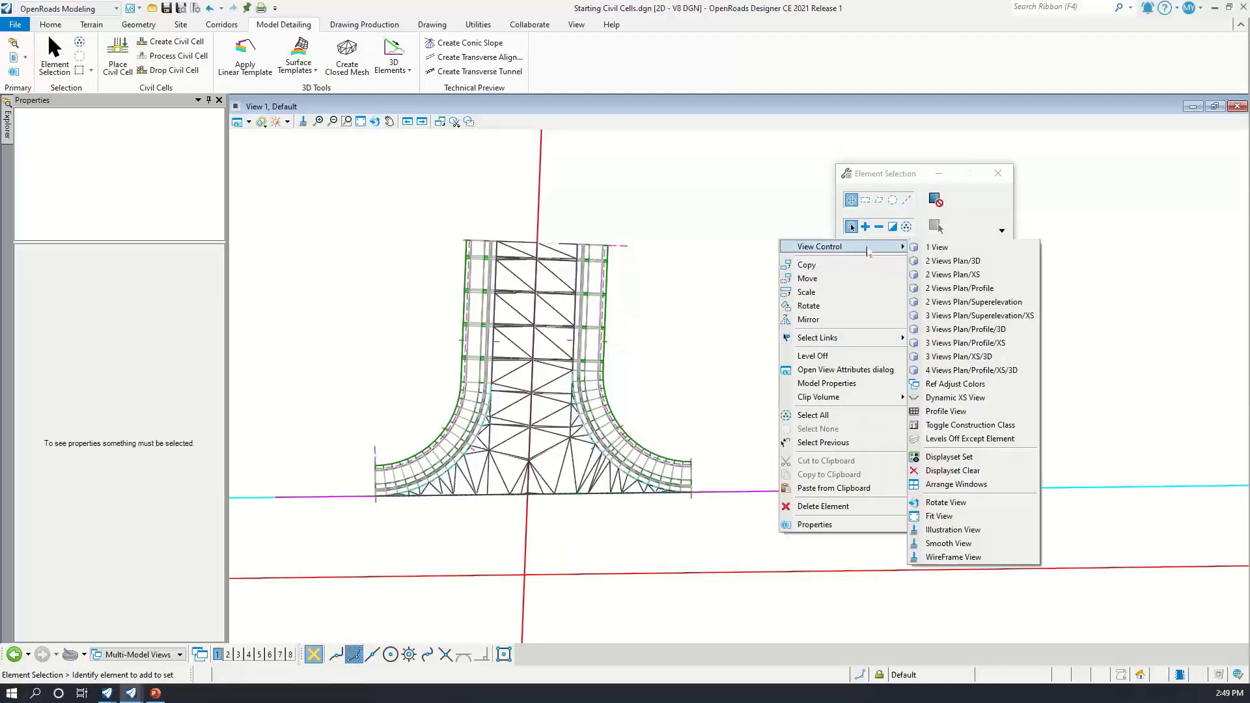
{"action": "left_click", "coordinate": [946, 261]}
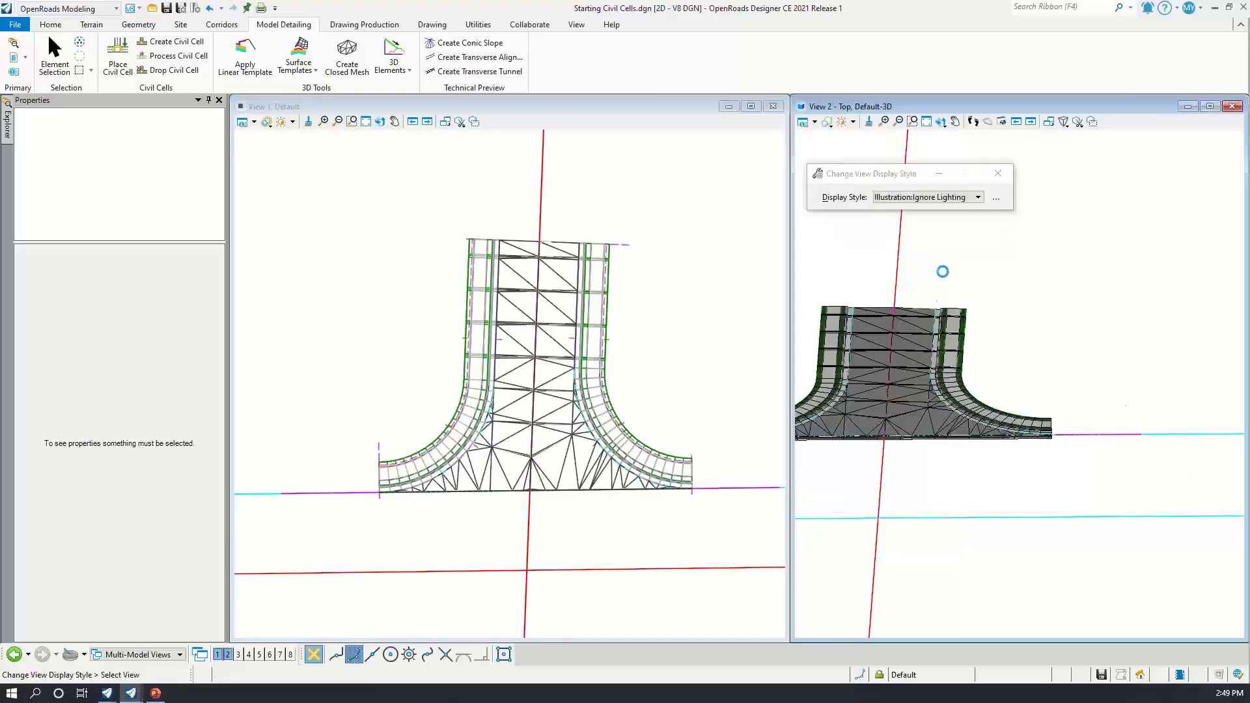
{"action": "left_click_drag", "start_coordinate": [900, 185], "coordinate": [776, 34]}
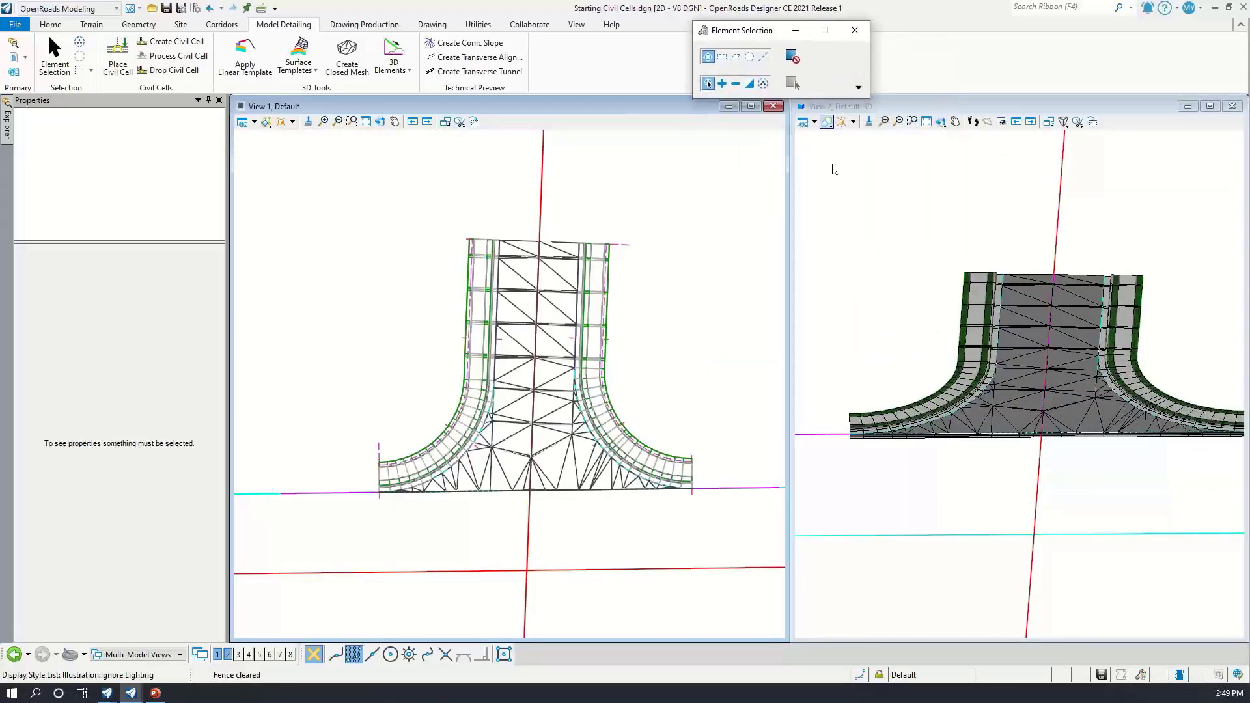
Rotate the 3D view to an oblique angle and inspect the curb return where it meets the through road
{"action": "left_click", "coordinate": [945, 124]}
{"action": "left_click", "coordinate": [979, 137]}
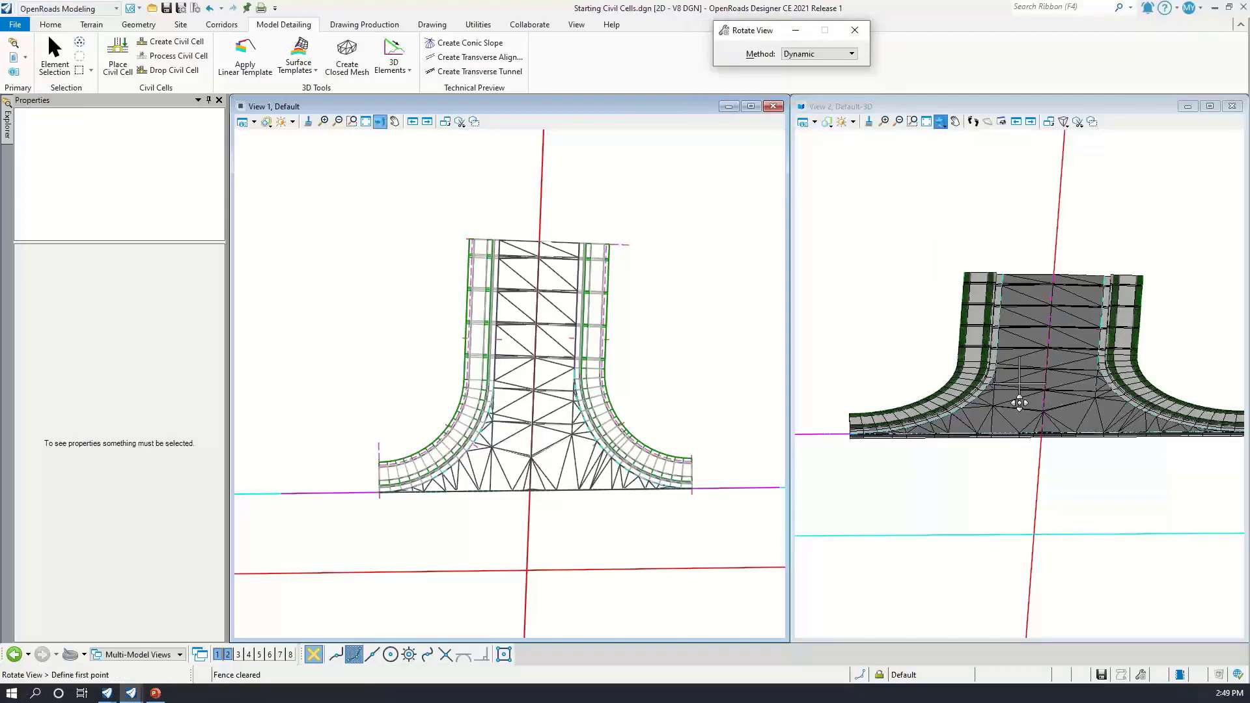
{"action": "left_click", "coordinate": [1048, 356]}
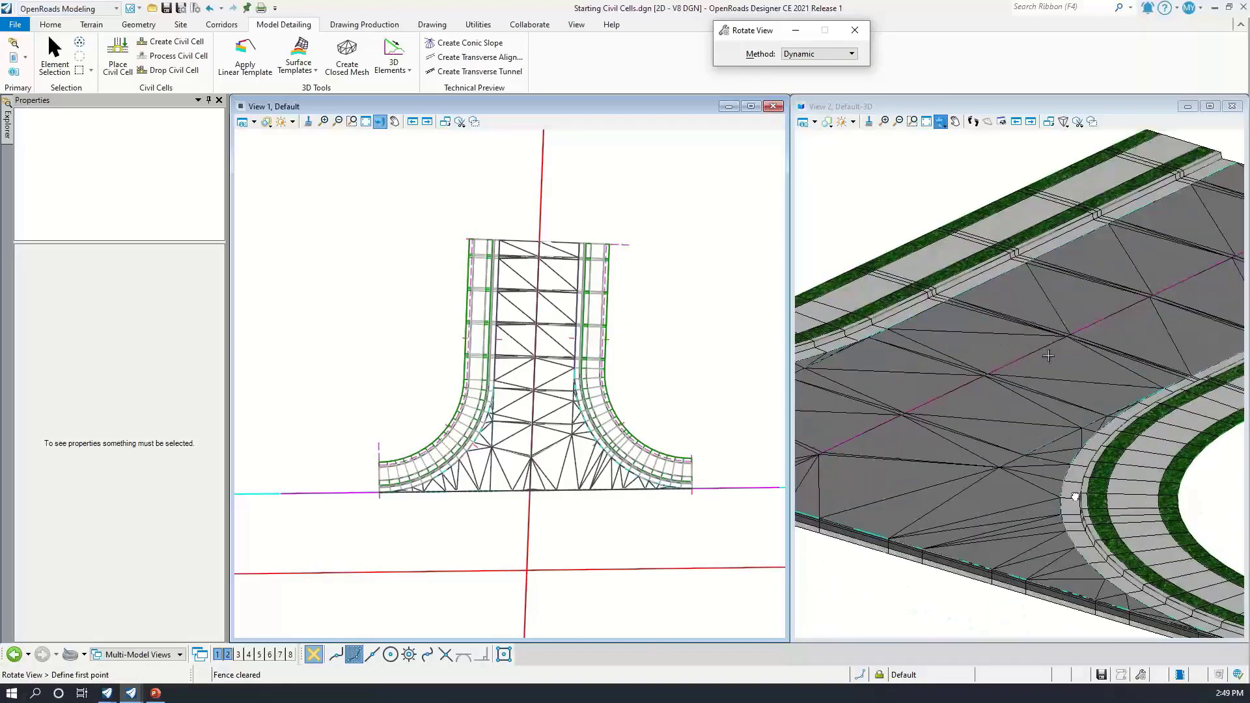
{"action": "middle_click_drag", "start_coordinate": [1075, 497], "coordinate": [1051, 297]}
{"action": "scroll", "coordinate": [1154, 439], "scroll_direction": "up", "scroll_amount": 2}
{"action": "middle_click_drag", "start_coordinate": [1157, 503], "coordinate": [979, 331]}
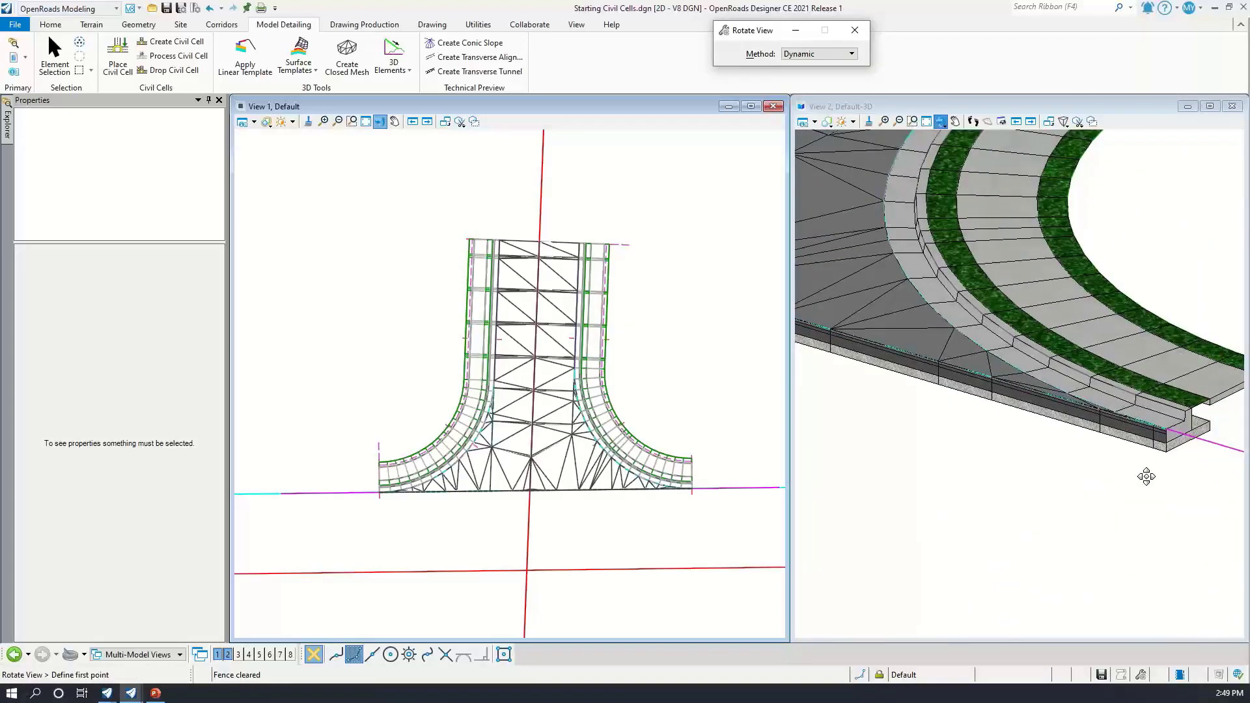
{"action": "mouse_move", "coordinate": [1147, 476]}
{"action": "left_mouse_down"}
{"action": "mouse_move", "coordinate": [1095, 481]}
{"action": "mouse_move", "coordinate": [1152, 475]}
{"action": "mouse_move", "coordinate": [1133, 469]}
{"action": "left_mouse_up"}
{"action": "scroll", "coordinate": [1121, 452], "scroll_direction": "down", "scroll_amount": 3}
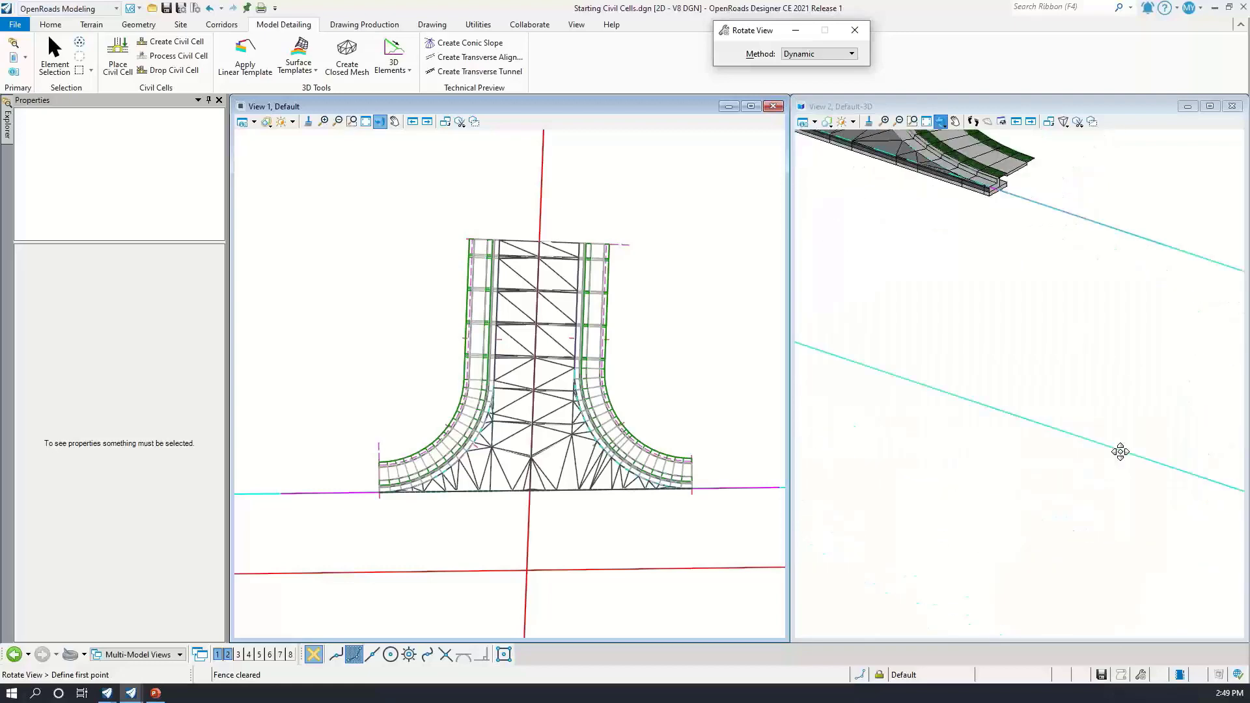
{"action": "middle_click_drag", "start_coordinate": [1014, 307], "coordinate": [1098, 579]}
{"action": "key", "text": "Escape"}
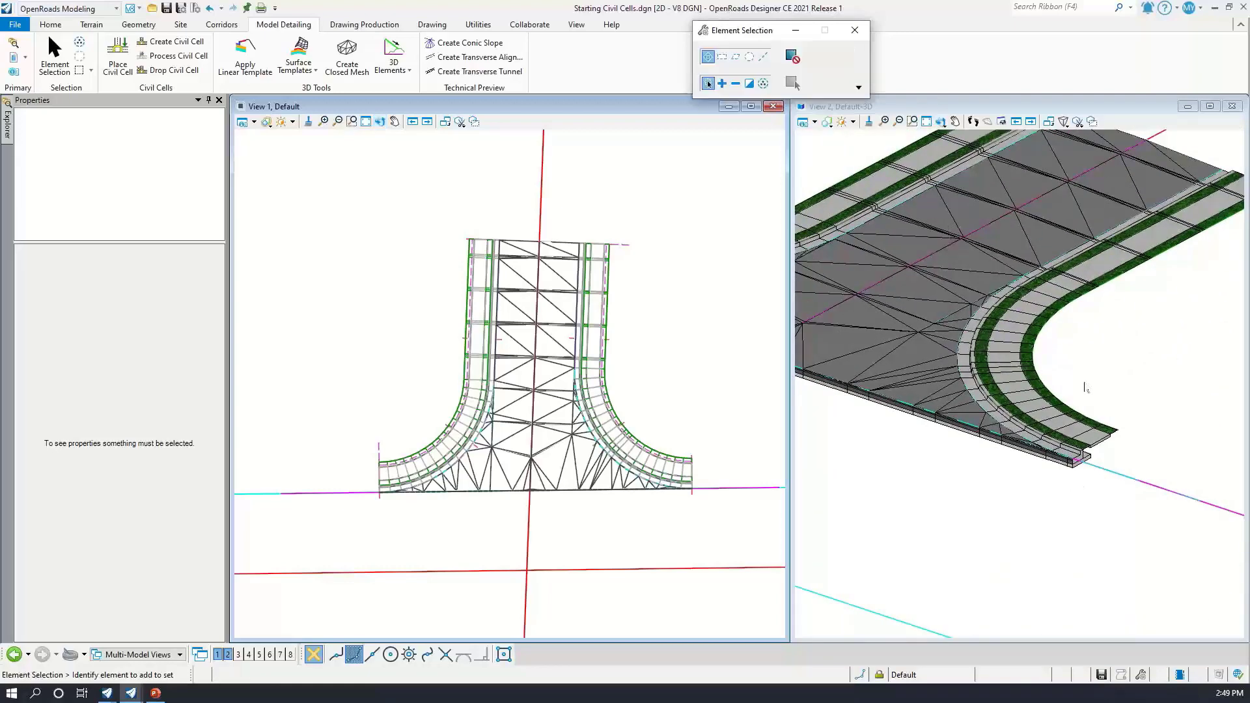
Examine the sidewalk, curb and pavement layers along the through-road edge, and the whole T-intersection in 3D
{"action": "scroll", "coordinate": [1071, 380], "scroll_direction": "up", "scroll_amount": 1}
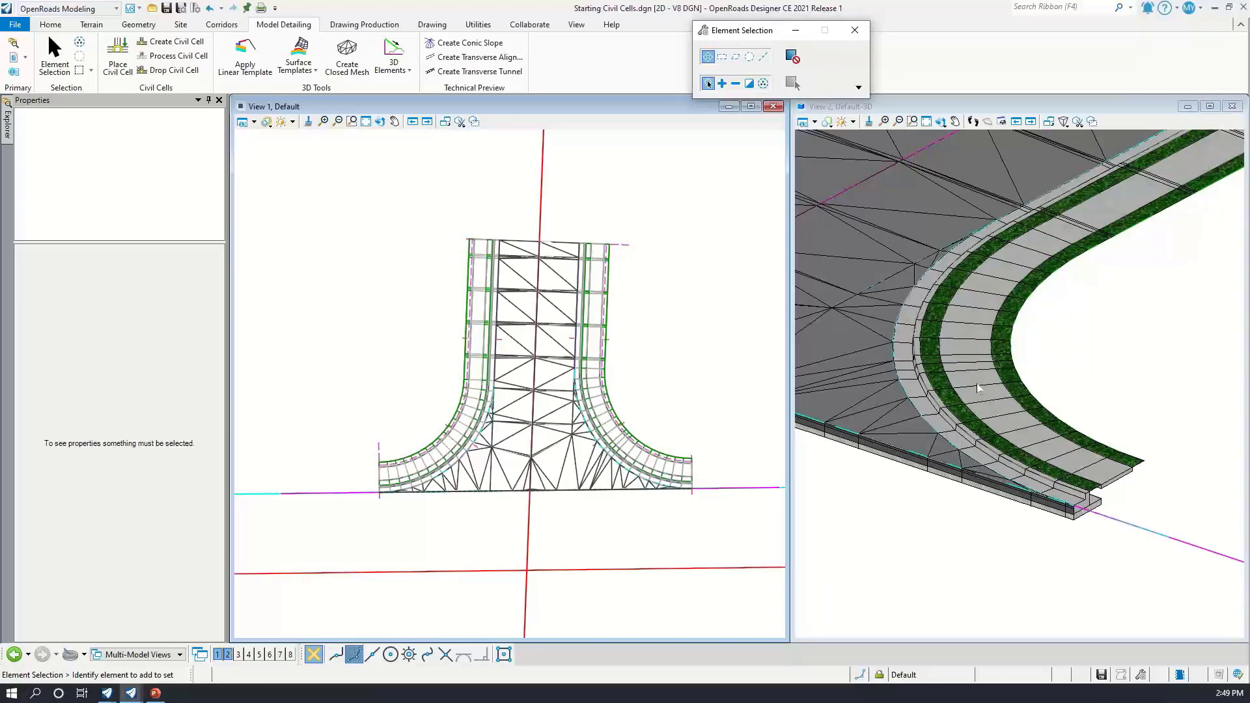
{"action": "scroll", "coordinate": [977, 385], "scroll_direction": "down", "scroll_amount": 2}
{"action": "middle_click_drag", "start_coordinate": [977, 384], "coordinate": [1167, 493]}
{"action": "scroll", "coordinate": [1021, 518], "scroll_direction": "up", "scroll_amount": 4}
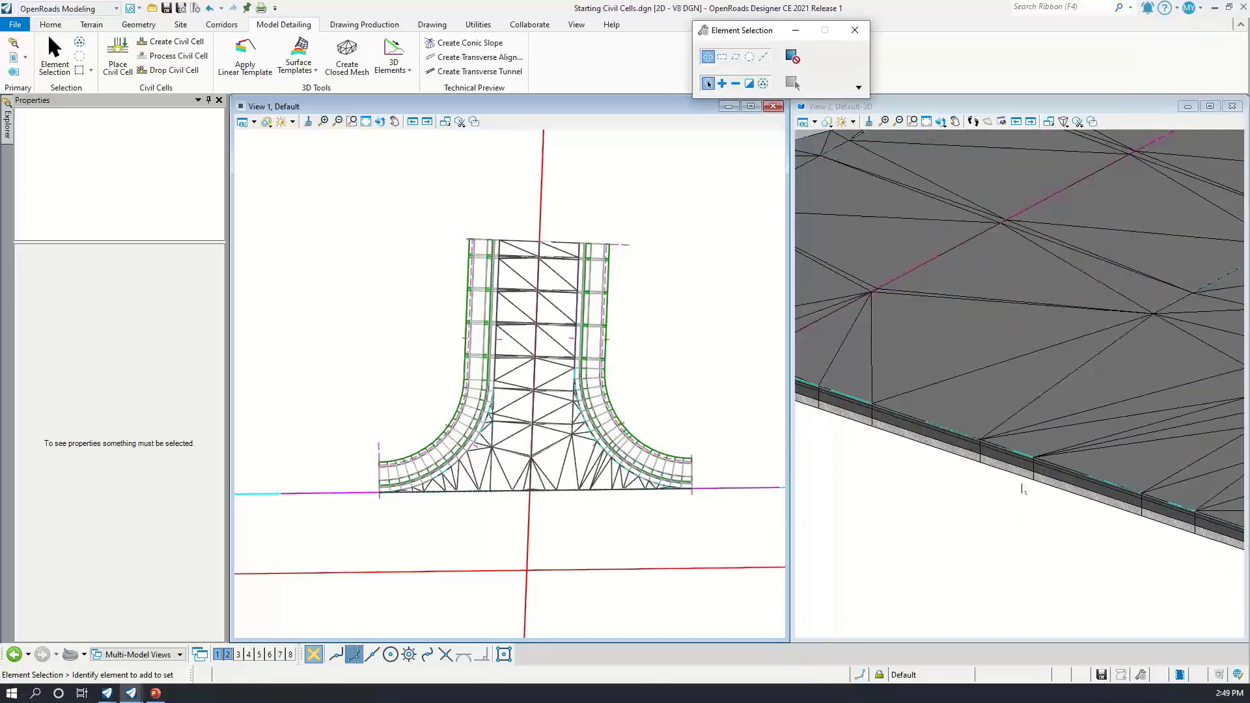
{"action": "scroll", "coordinate": [1022, 490], "scroll_direction": "up", "scroll_amount": 3}
{"action": "scroll", "coordinate": [1008, 448], "scroll_direction": "down", "scroll_amount": 6}
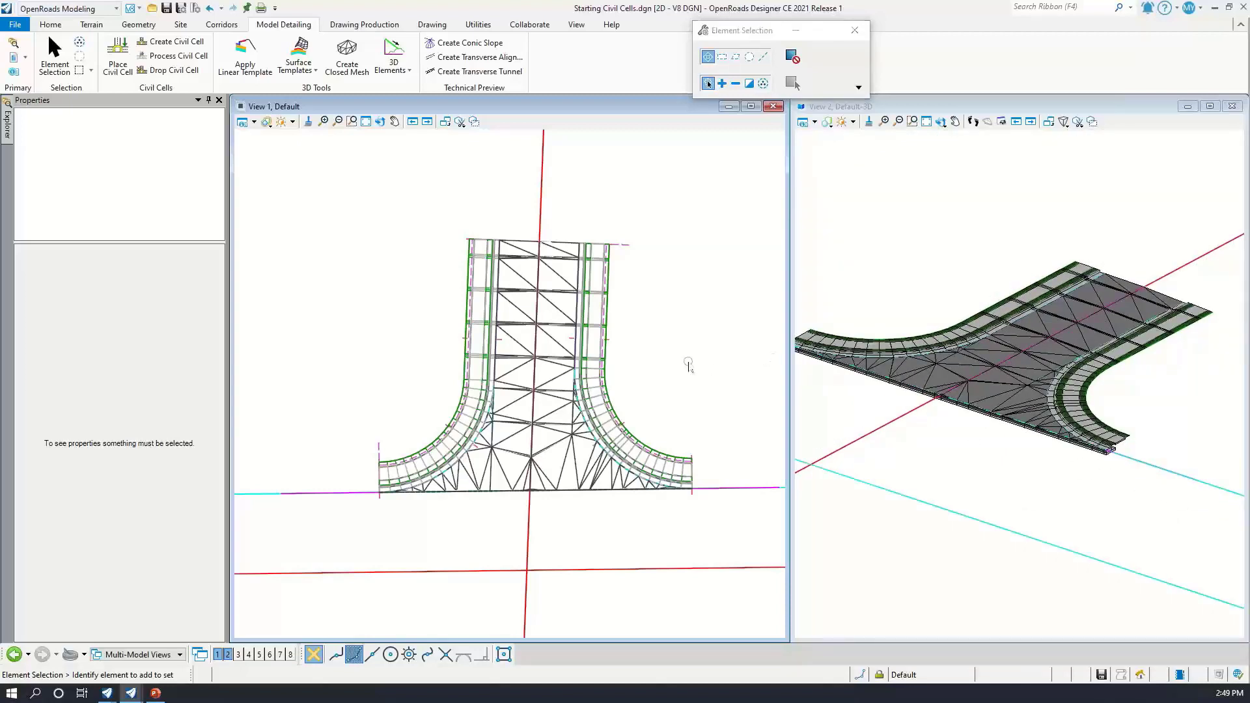
{"action": "middle_click_drag", "start_coordinate": [693, 356], "coordinate": [646, 350]}
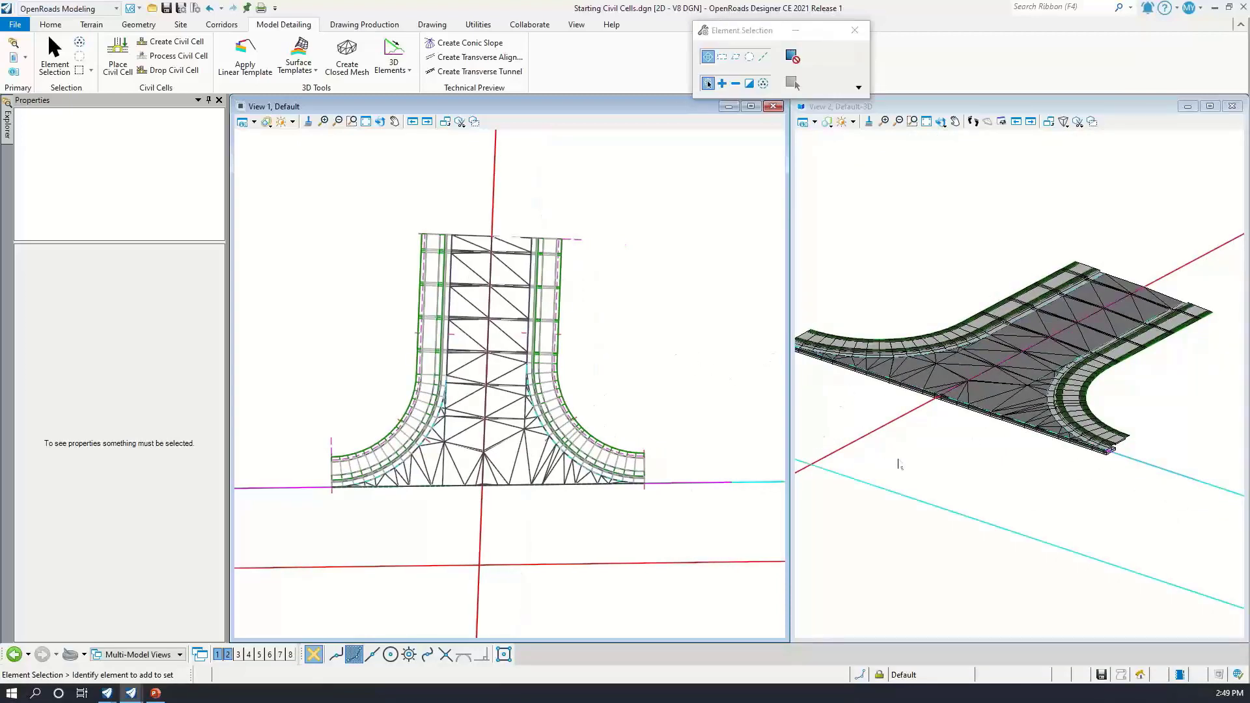
{"action": "middle_click_drag", "start_coordinate": [907, 438], "coordinate": [935, 455]}
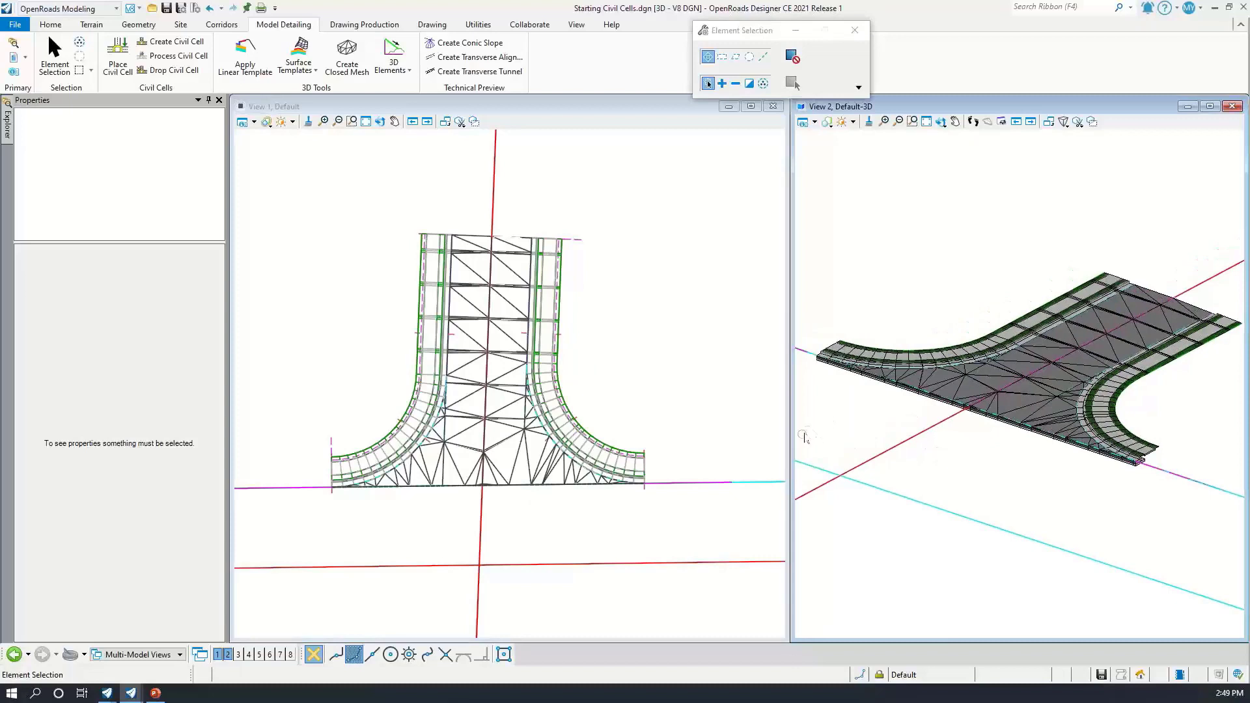
Set the radius of the east curb return in the plan view to 50 feet
{"action": "left_click", "coordinate": [620, 386]}
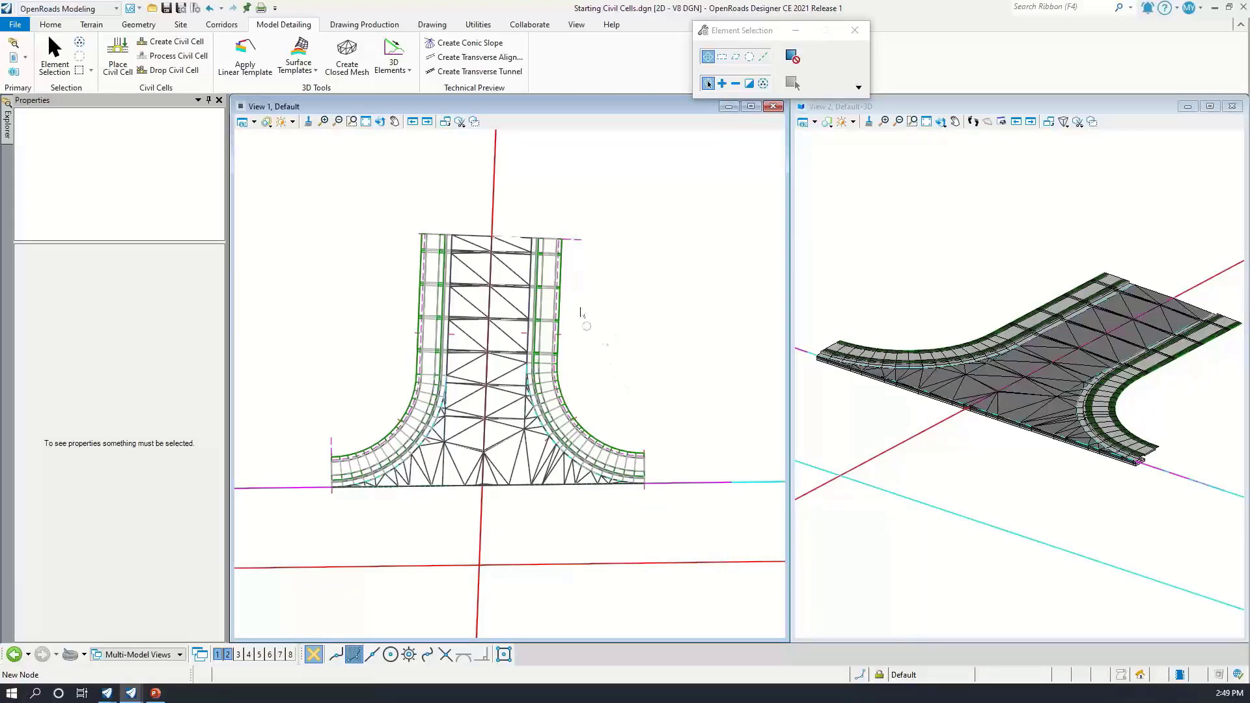
{"action": "scroll", "coordinate": [578, 326], "scroll_direction": "up", "scroll_amount": 3}
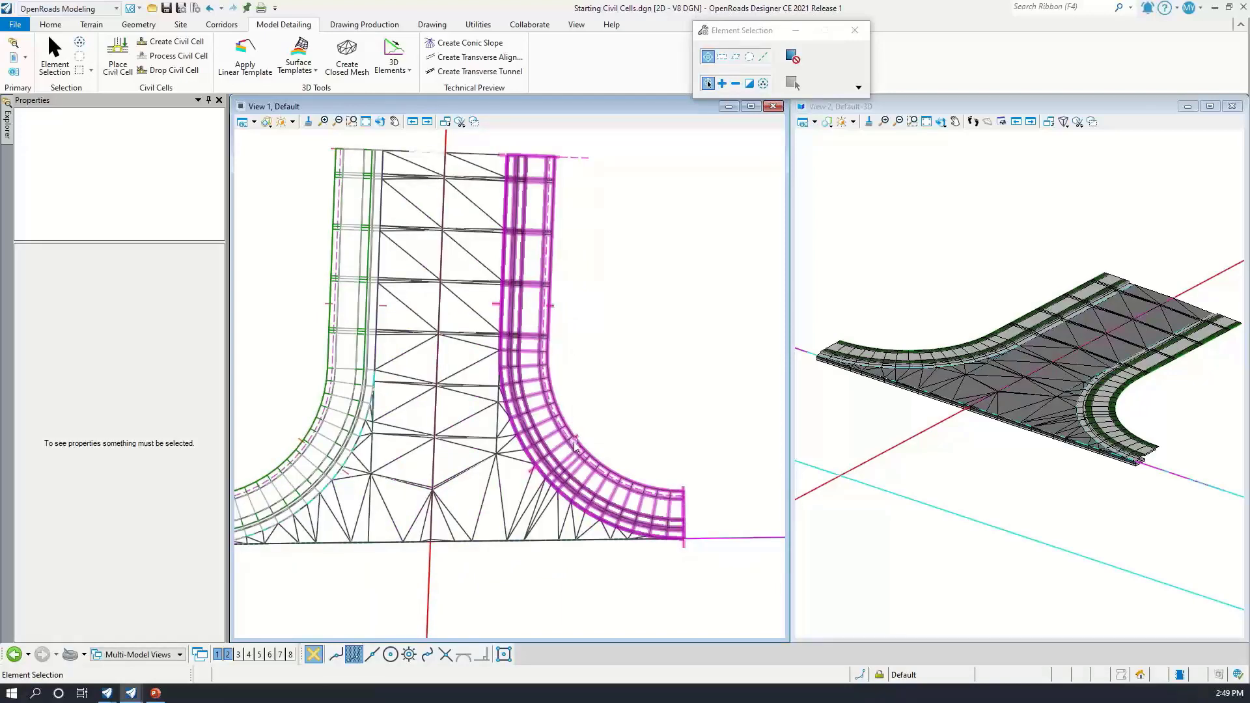
{"action": "left_click", "coordinate": [553, 487]}
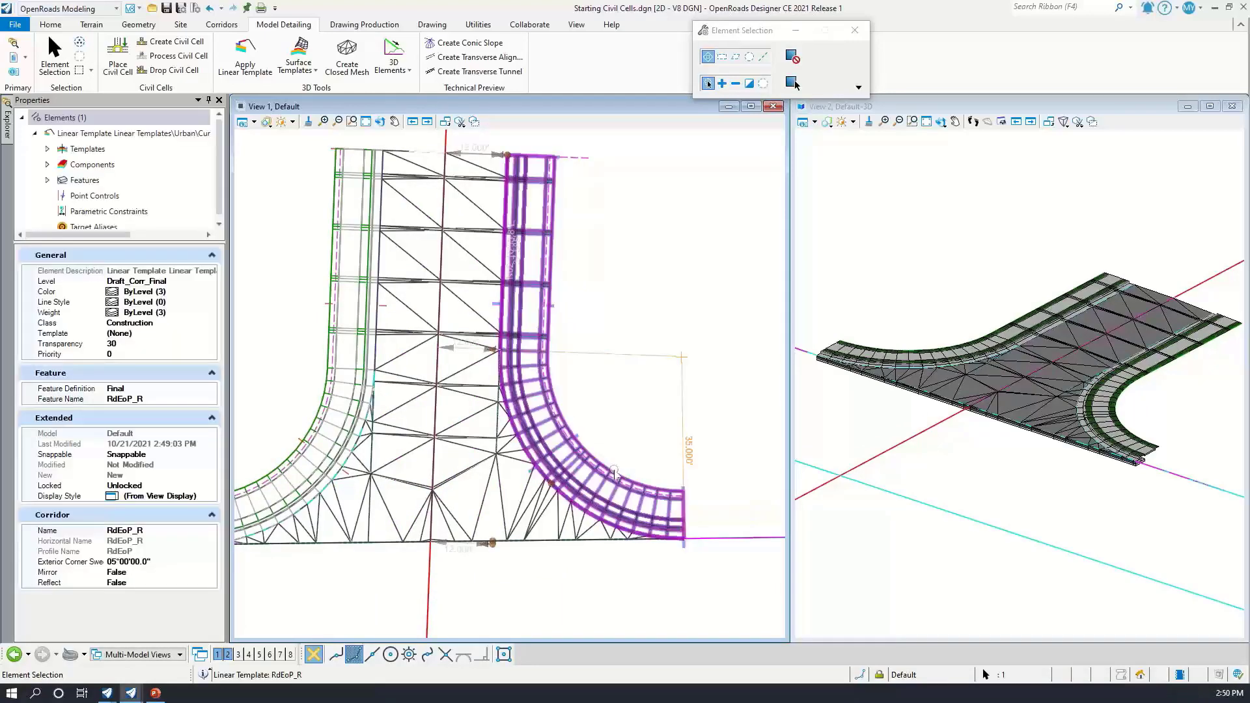
{"action": "left_click", "coordinate": [689, 453]}
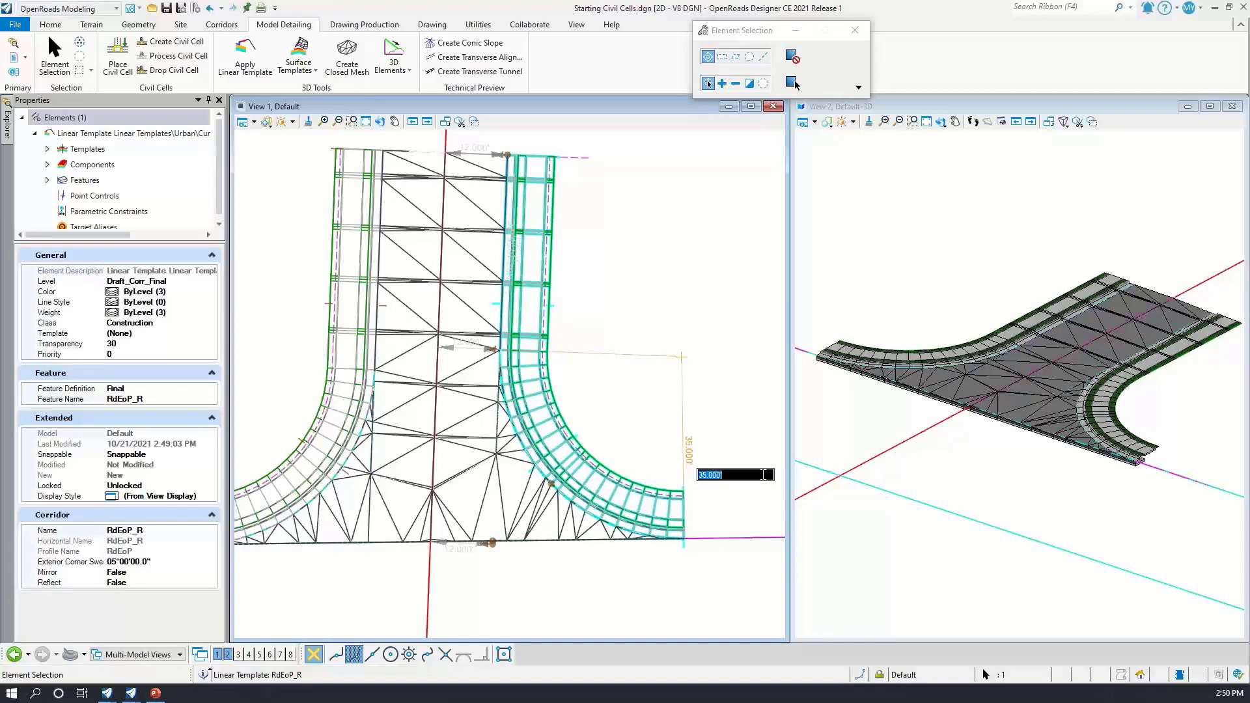
{"action": "type", "text": "50"}
{"action": "key", "text": "Return"}
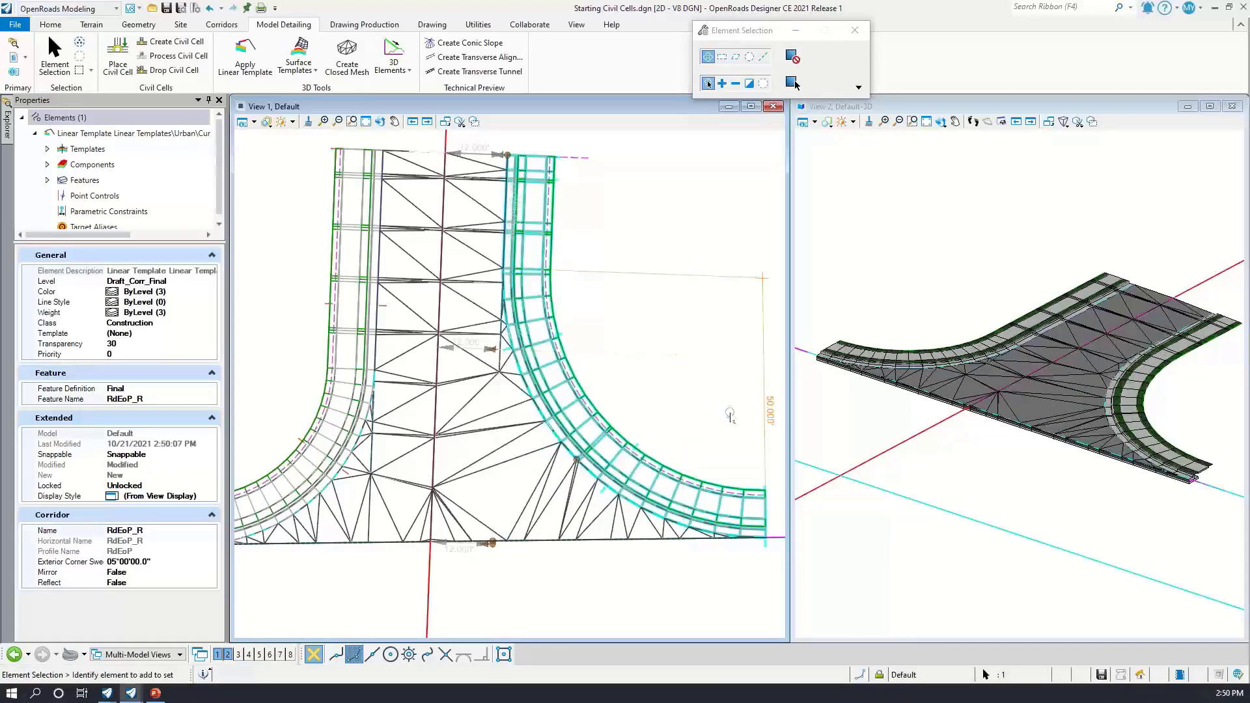
{"action": "scroll", "coordinate": [642, 420], "scroll_direction": "down", "scroll_amount": 2}
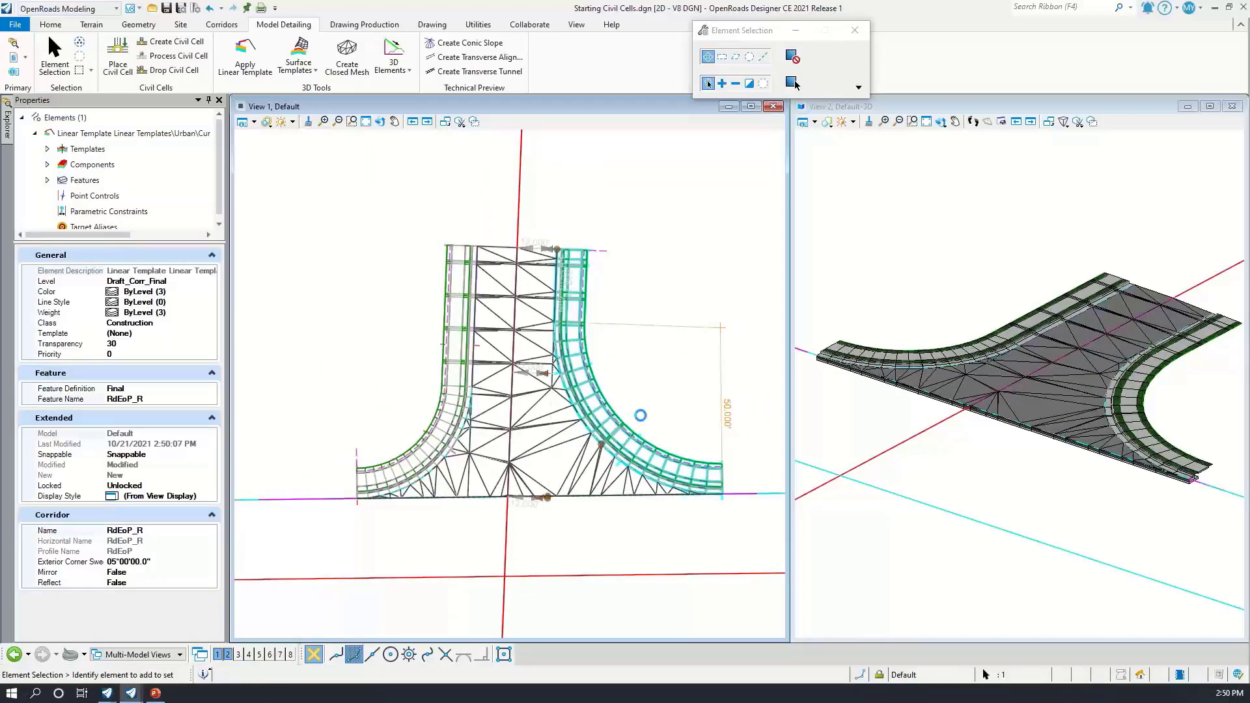
Set the offset of the side road's east edge-of-pavement line from the centerline to 20 feet
{"action": "left_click", "coordinate": [547, 468]}
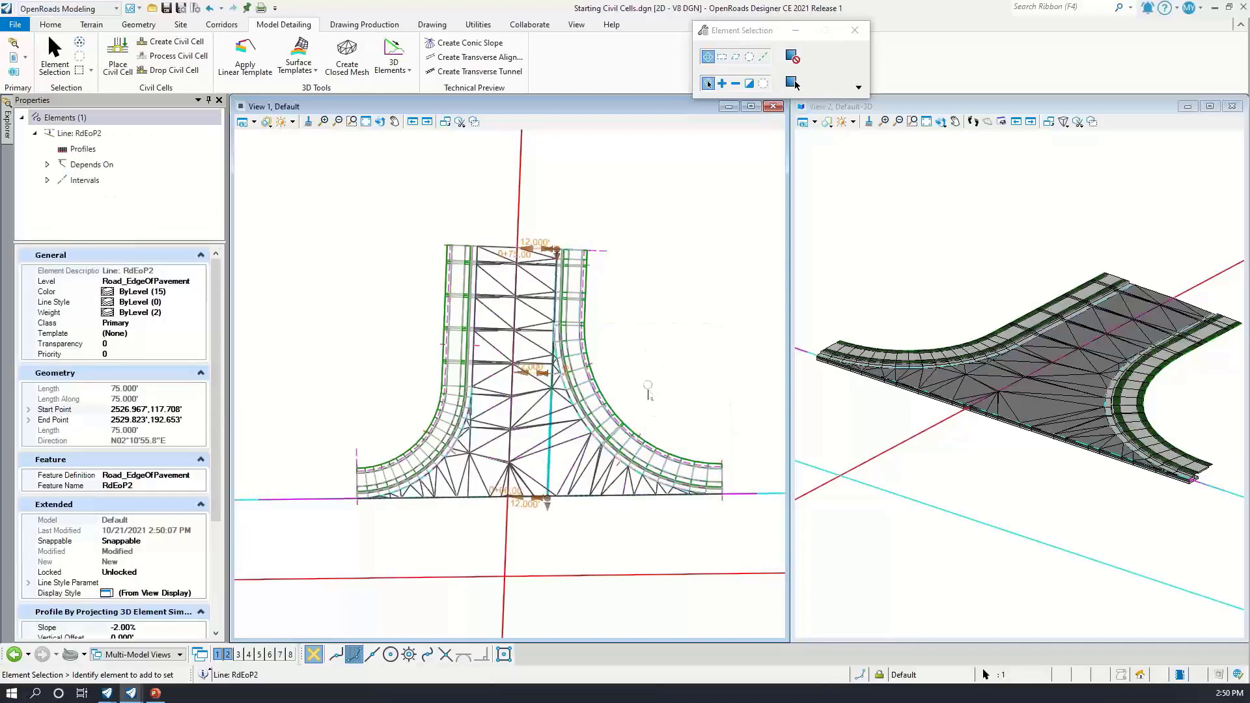
{"action": "scroll", "coordinate": [649, 391], "scroll_direction": "up", "scroll_amount": 1}
{"action": "left_click", "coordinate": [513, 365]}
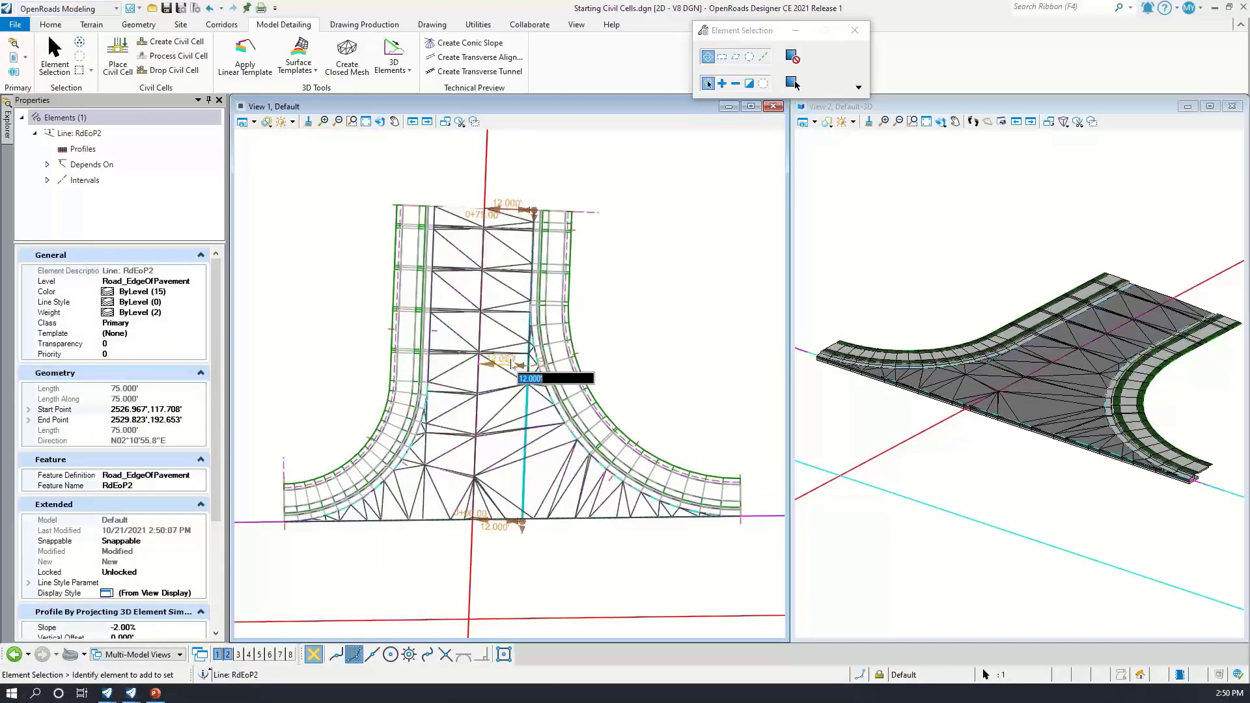
{"action": "type", "text": "20"}
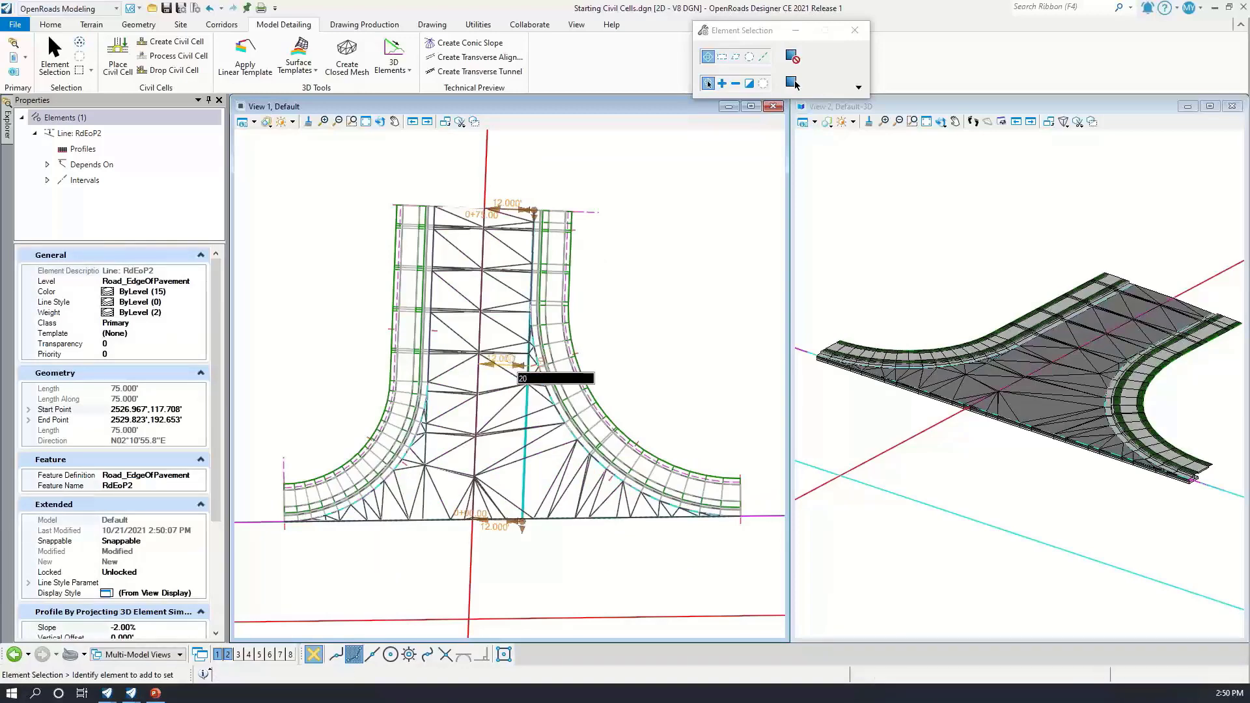
{"action": "key", "text": "Return"}
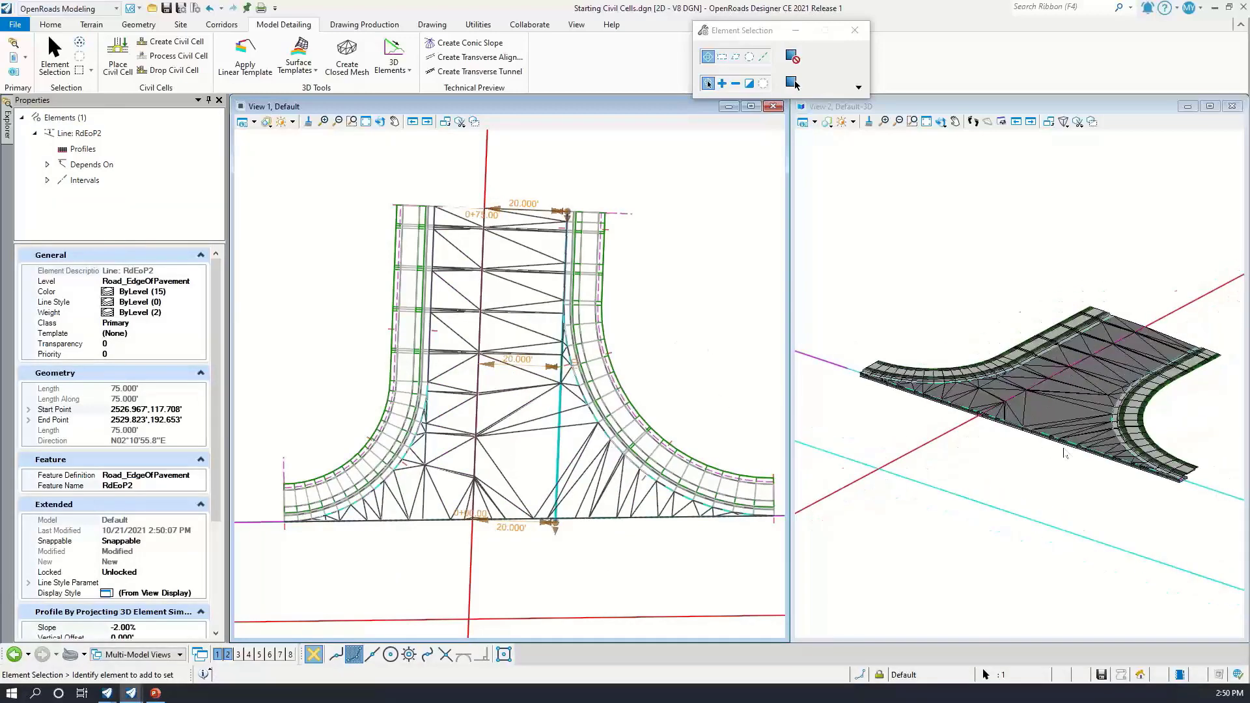
Clear the selection and examine the widened side road and its east curb return in the plan and 3D views
{"action": "scroll", "coordinate": [1065, 454], "scroll_direction": "up", "scroll_amount": 4}
{"action": "scroll", "coordinate": [1078, 379], "scroll_direction": "down", "scroll_amount": 1}
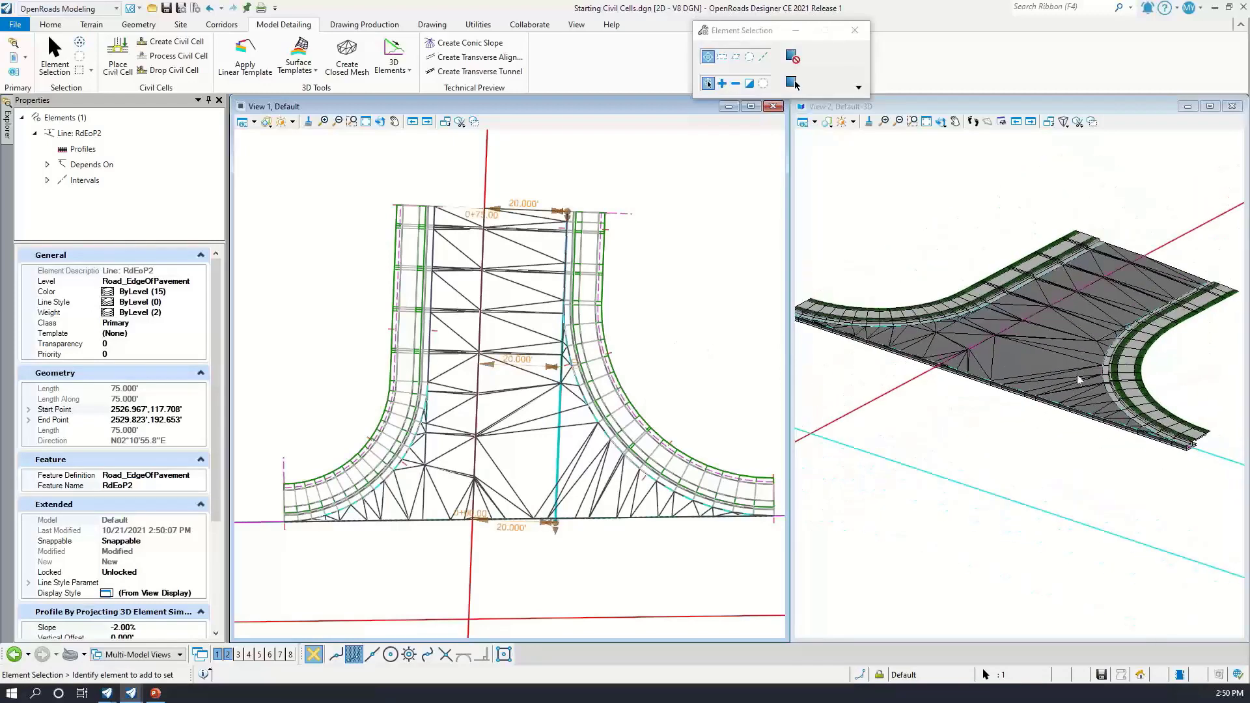
{"action": "scroll", "coordinate": [1110, 344], "scroll_direction": "down", "scroll_amount": 1}
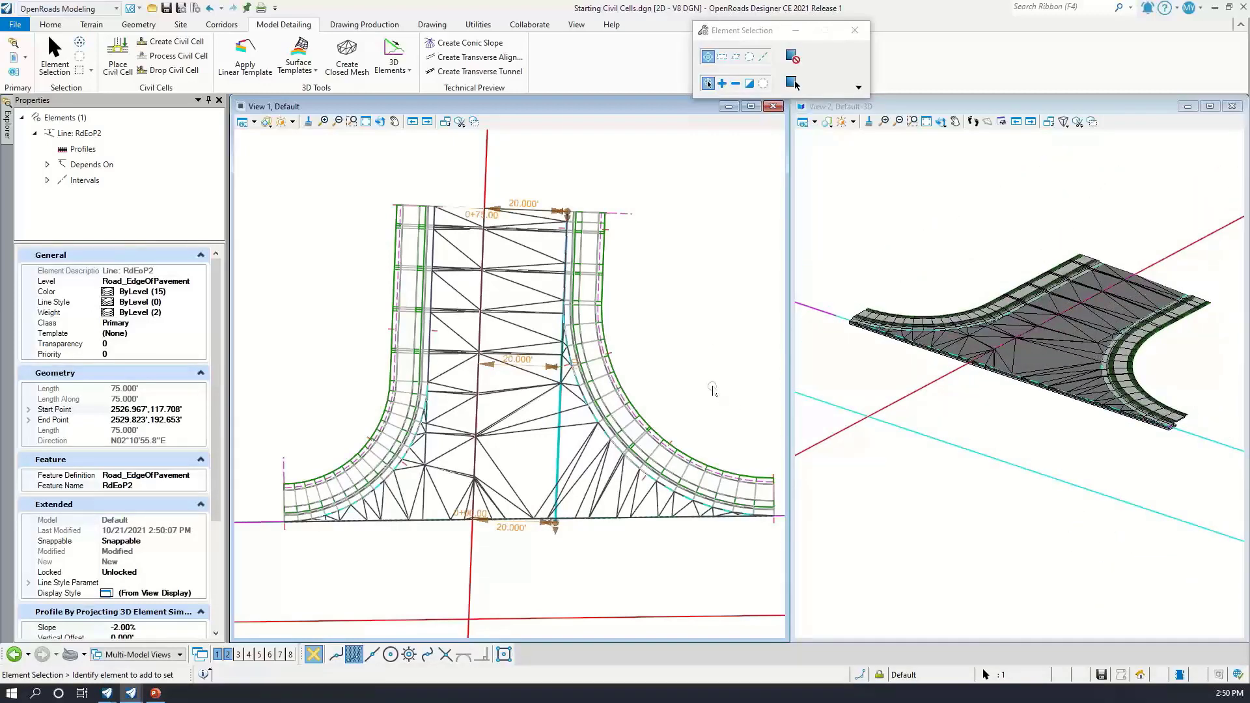
{"action": "left_click", "coordinate": [690, 390]}
{"action": "scroll", "coordinate": [654, 398], "scroll_direction": "up", "scroll_amount": 1}
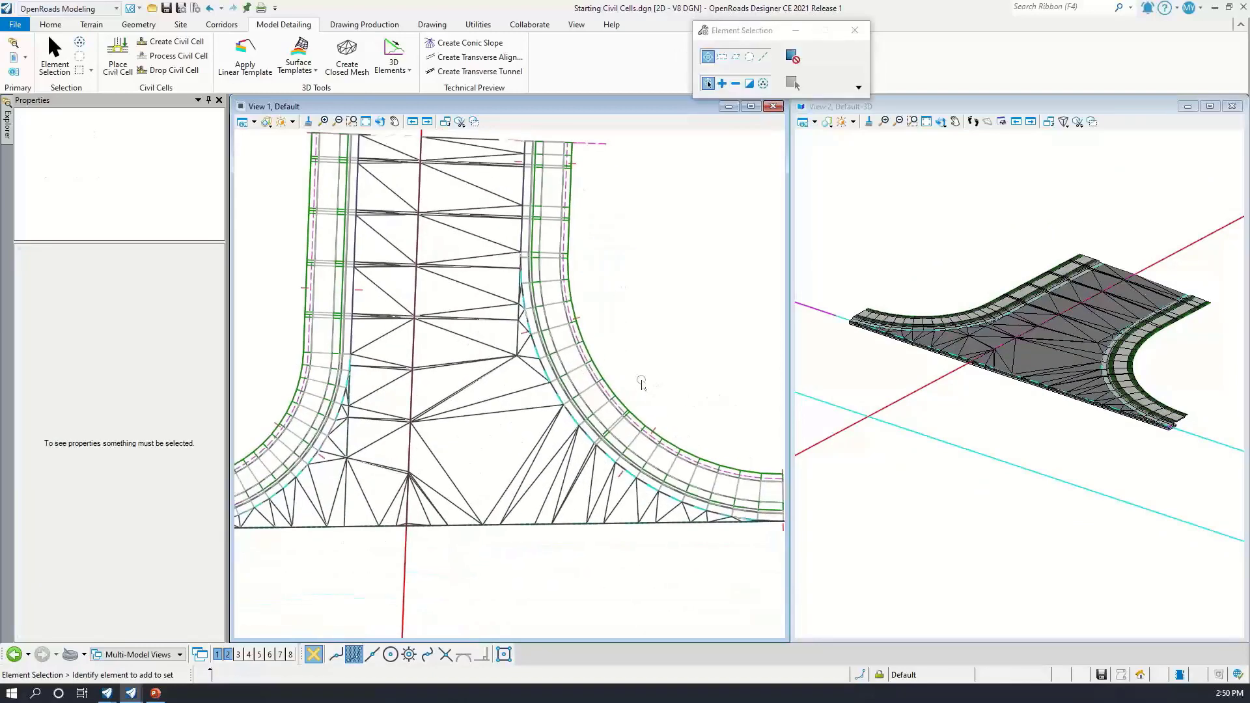
{"action": "scroll", "coordinate": [628, 438], "scroll_direction": "down", "scroll_amount": 1}
{"action": "scroll", "coordinate": [1132, 384], "scroll_direction": "up", "scroll_amount": 3}
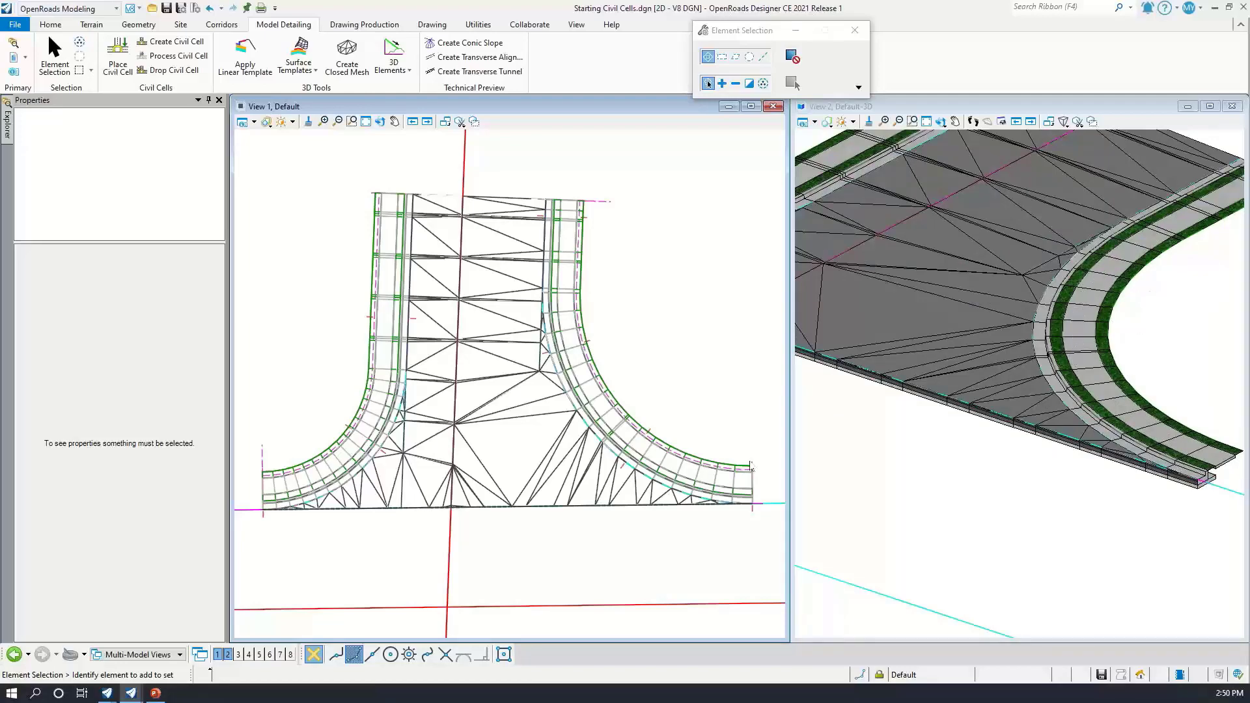
{"action": "scroll", "coordinate": [625, 404], "scroll_direction": "up", "scroll_amount": 3}
{"action": "scroll", "coordinate": [644, 398], "scroll_direction": "down", "scroll_amount": 3}
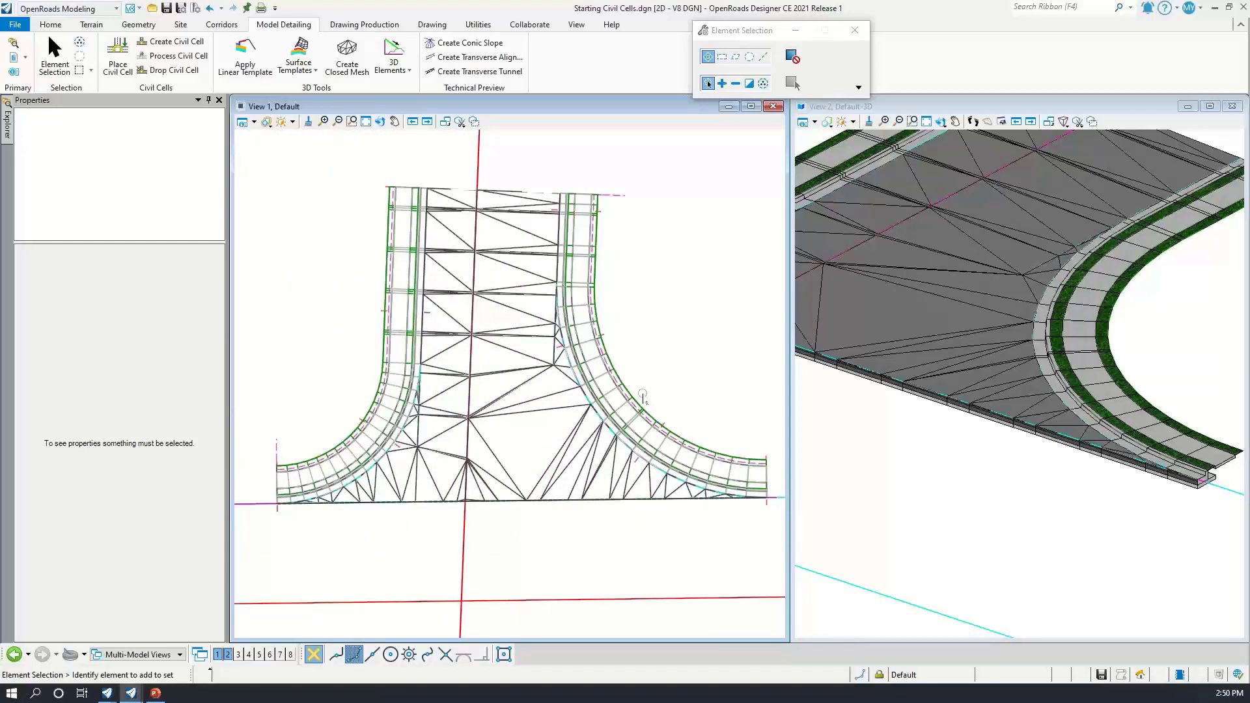
Edit the template drop of the east curb return and delete its buffer, sidewalk and tie slope components
{"action": "left_click", "coordinate": [642, 396]}
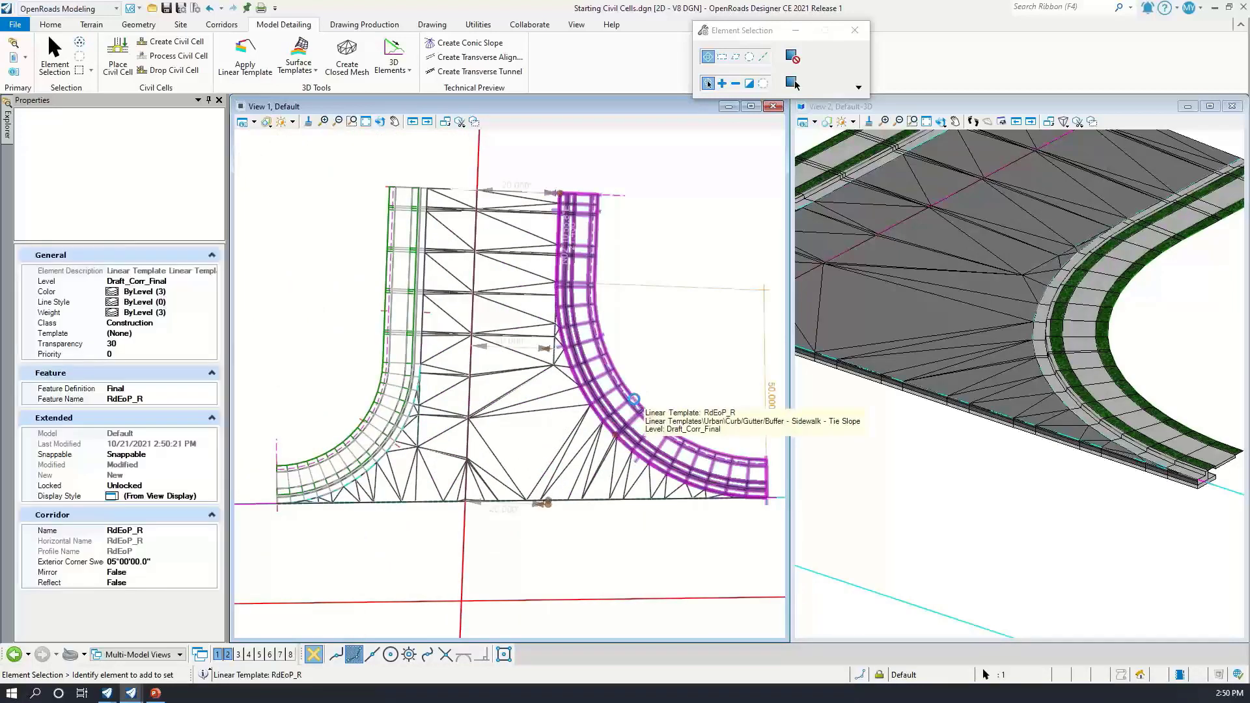
{"action": "left_click", "coordinate": [623, 194]}
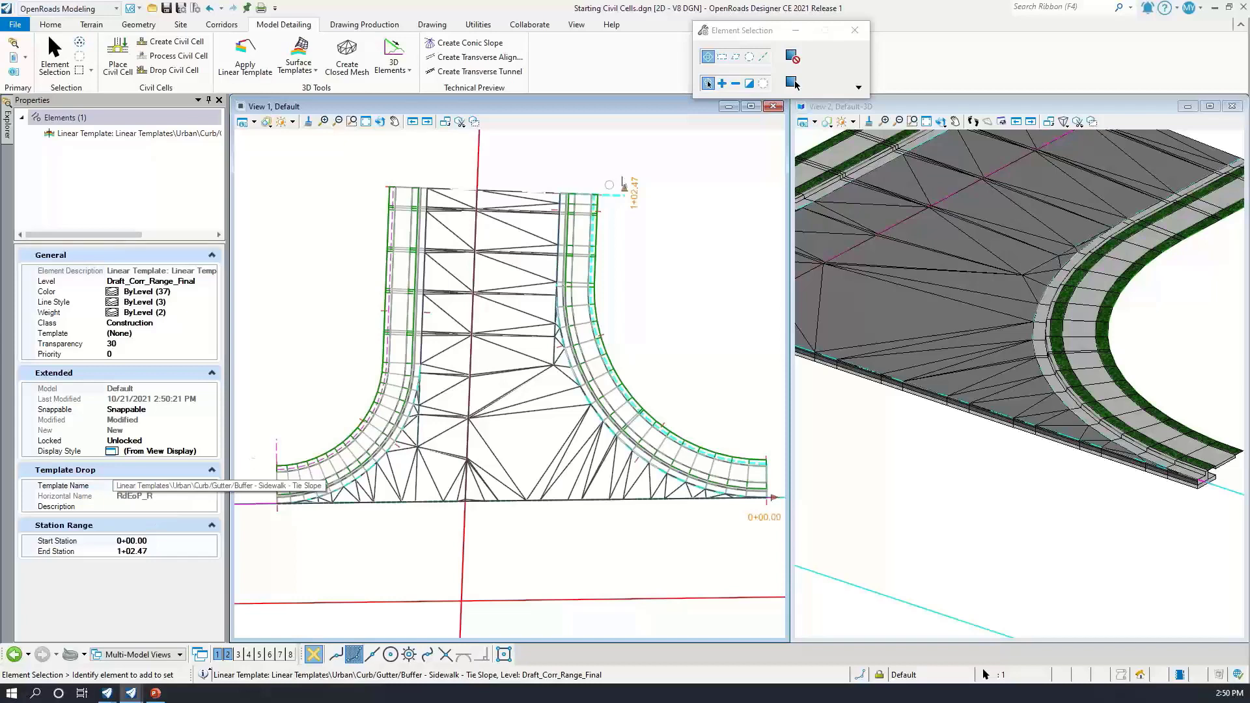
{"action": "mouse_move", "coordinate": [645, 197]}
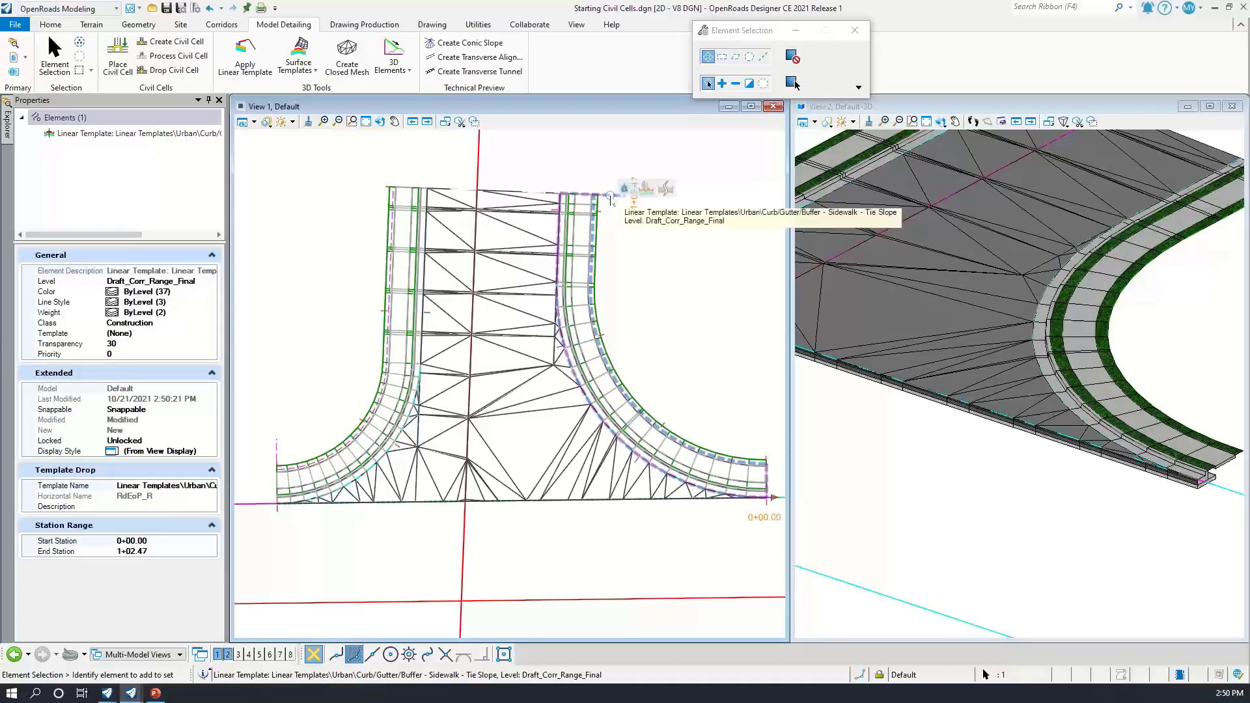
{"action": "left_click", "coordinate": [645, 194]}
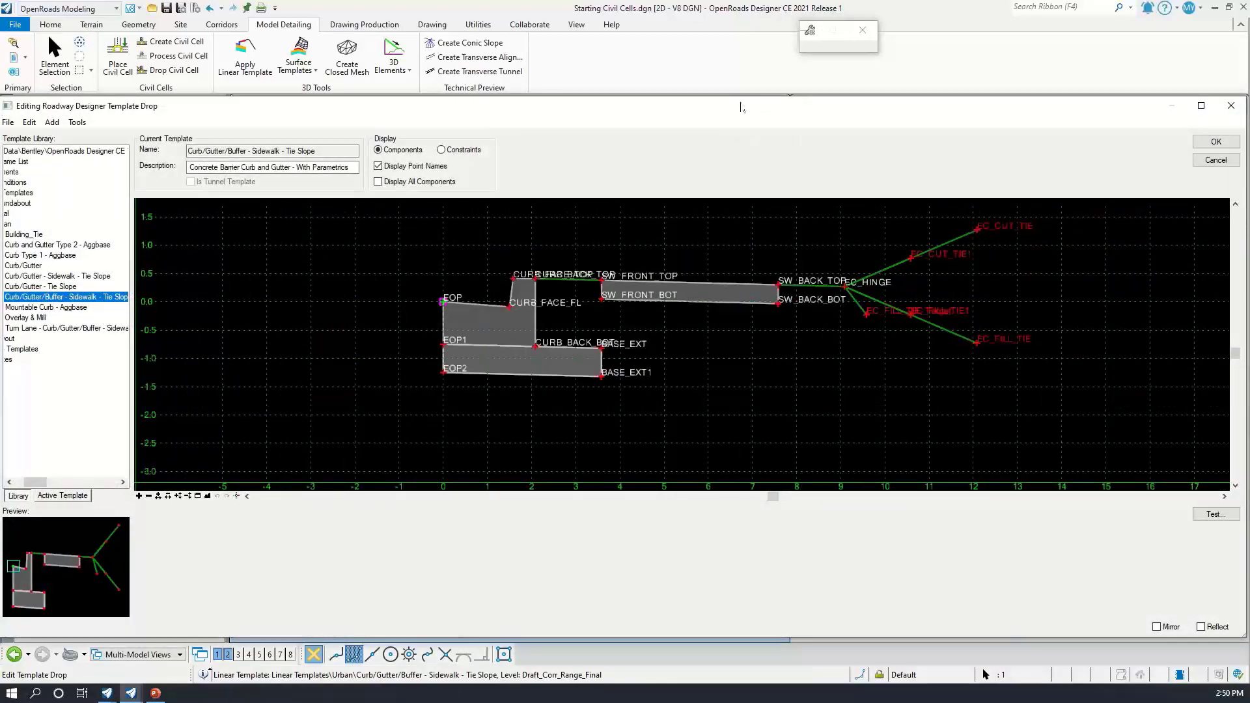
{"action": "left_click_drag", "start_coordinate": [730, 113], "coordinate": [662, 141]}
{"action": "right_click", "coordinate": [759, 382]}
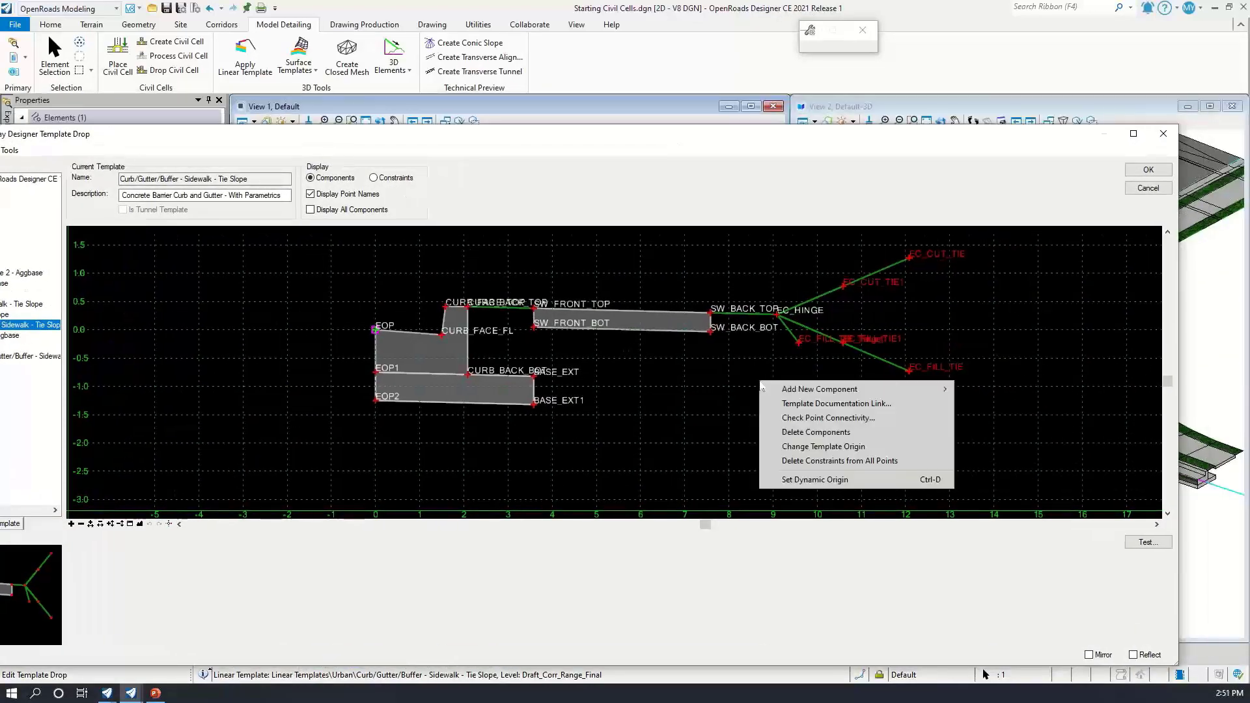
{"action": "left_click", "coordinate": [822, 433]}
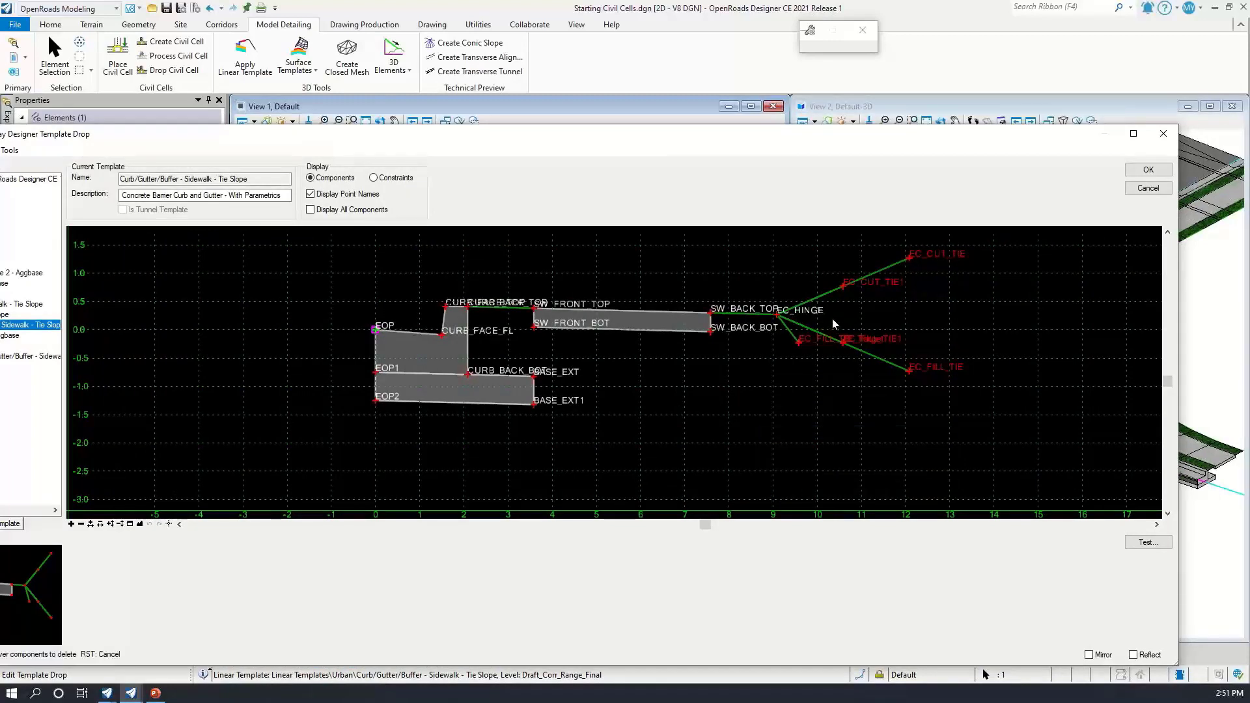
{"action": "mouse_move", "coordinate": [824, 310]}
{"action": "left_mouse_down"}
{"action": "mouse_move", "coordinate": [789, 368]}
{"action": "mouse_move", "coordinate": [789, 280]}
{"action": "mouse_move", "coordinate": [709, 360]}
{"action": "left_mouse_up"}
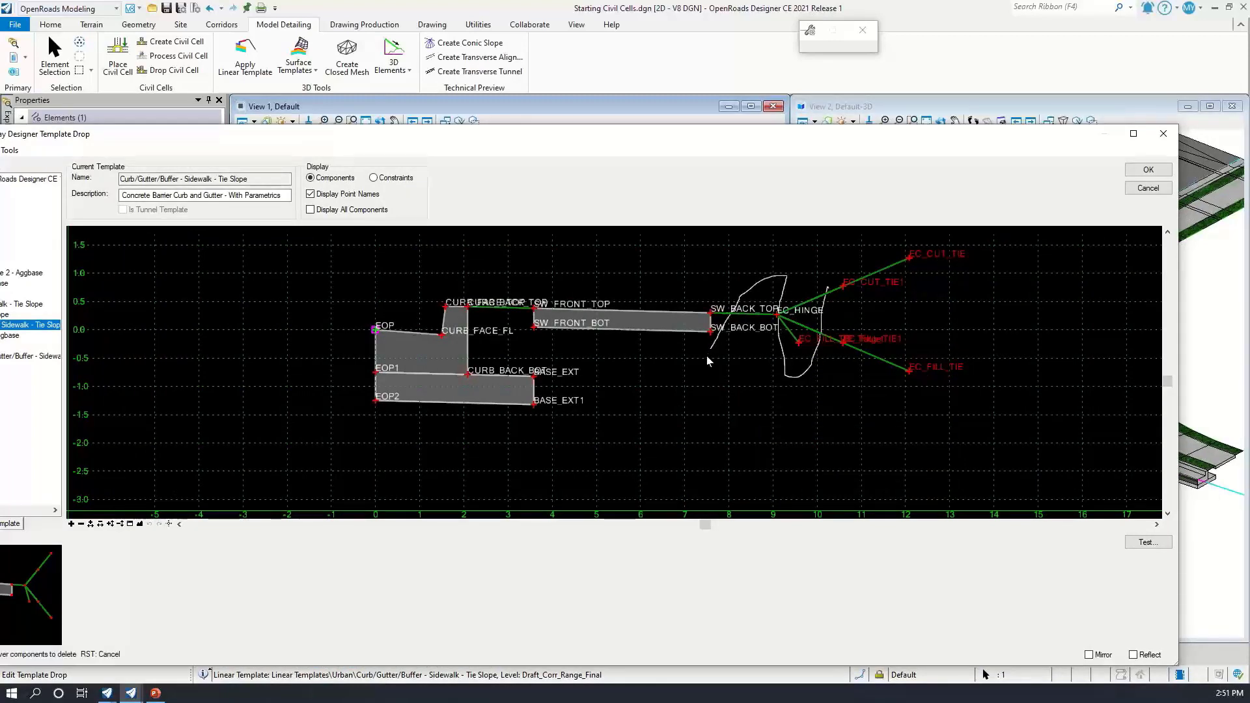
{"action": "left_click_drag", "start_coordinate": [489, 329], "coordinate": [492, 330]}
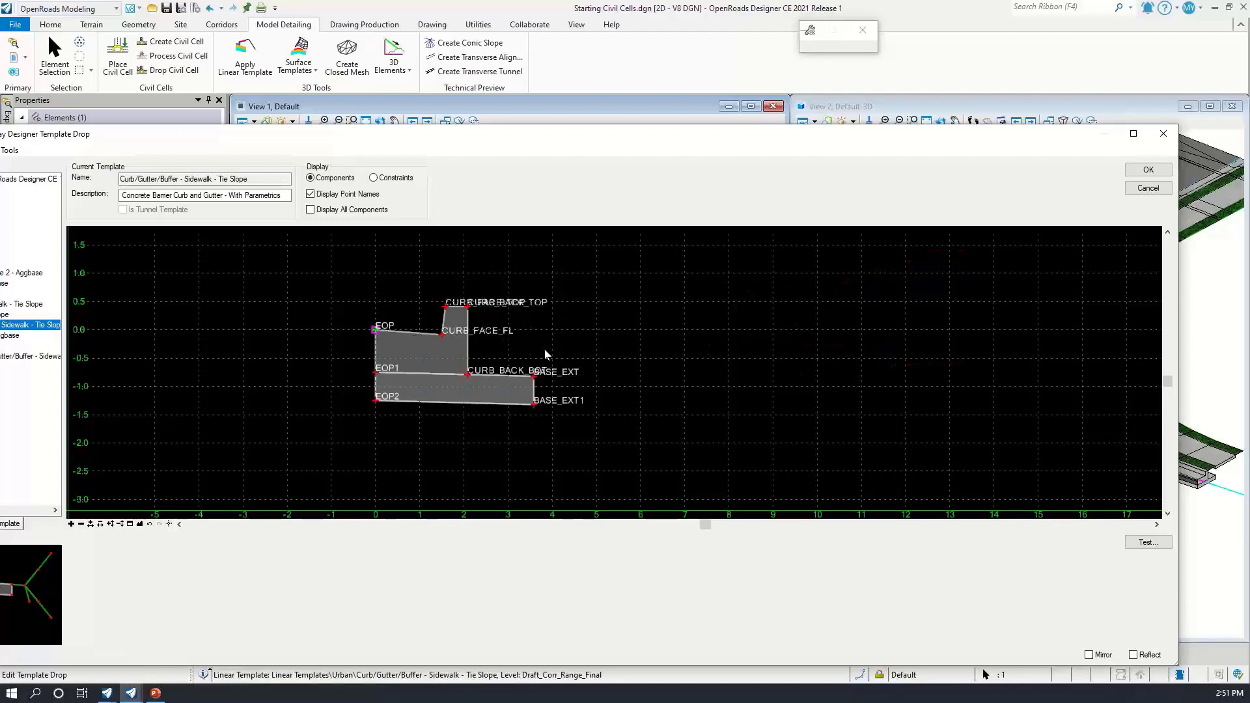
{"action": "left_click", "coordinate": [1149, 170]}
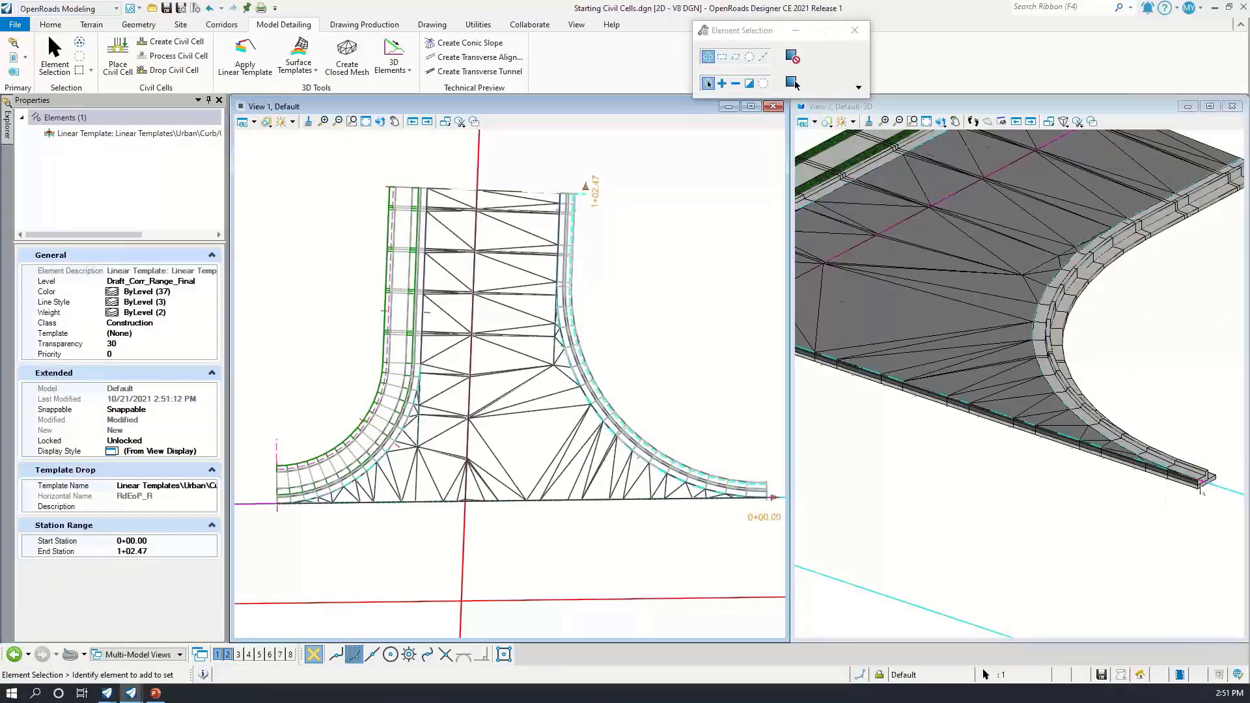
Replace the template of the east curb return with the urban linear template Curb/Gutter - Tie Slope, and clear the selection
{"action": "scroll", "coordinate": [1202, 492], "scroll_direction": "up", "scroll_amount": 6}
{"action": "scroll", "coordinate": [1200, 490], "scroll_direction": "down", "scroll_amount": 3}
{"action": "scroll", "coordinate": [983, 229], "scroll_direction": "down", "scroll_amount": 2}
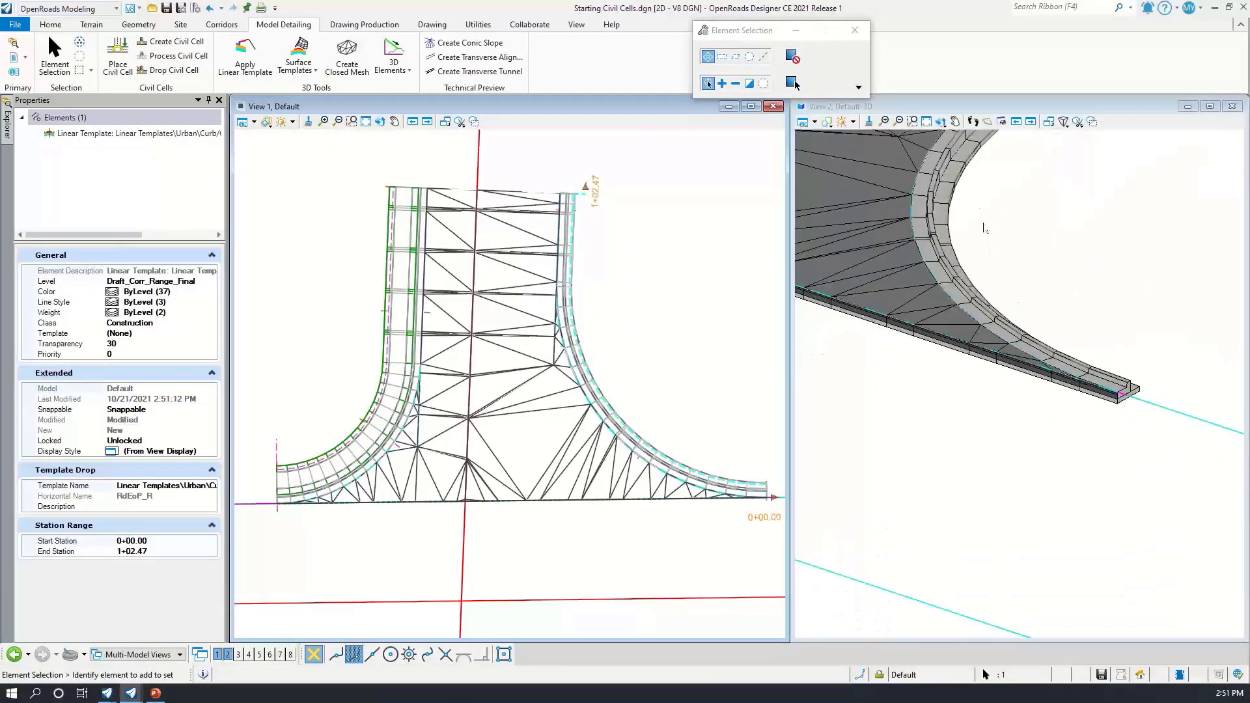
{"action": "scroll", "coordinate": [984, 230], "scroll_direction": "up", "scroll_amount": 3}
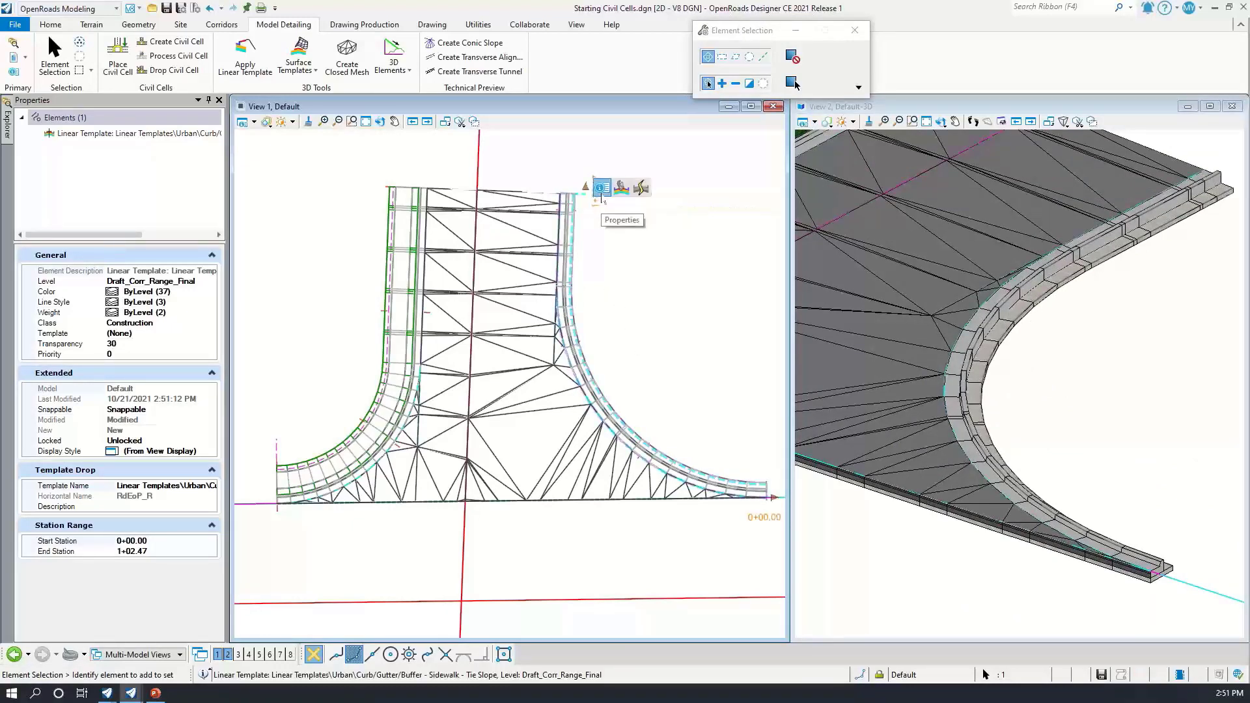
{"action": "left_click", "coordinate": [603, 188]}
{"action": "left_click", "coordinate": [790, 163]}
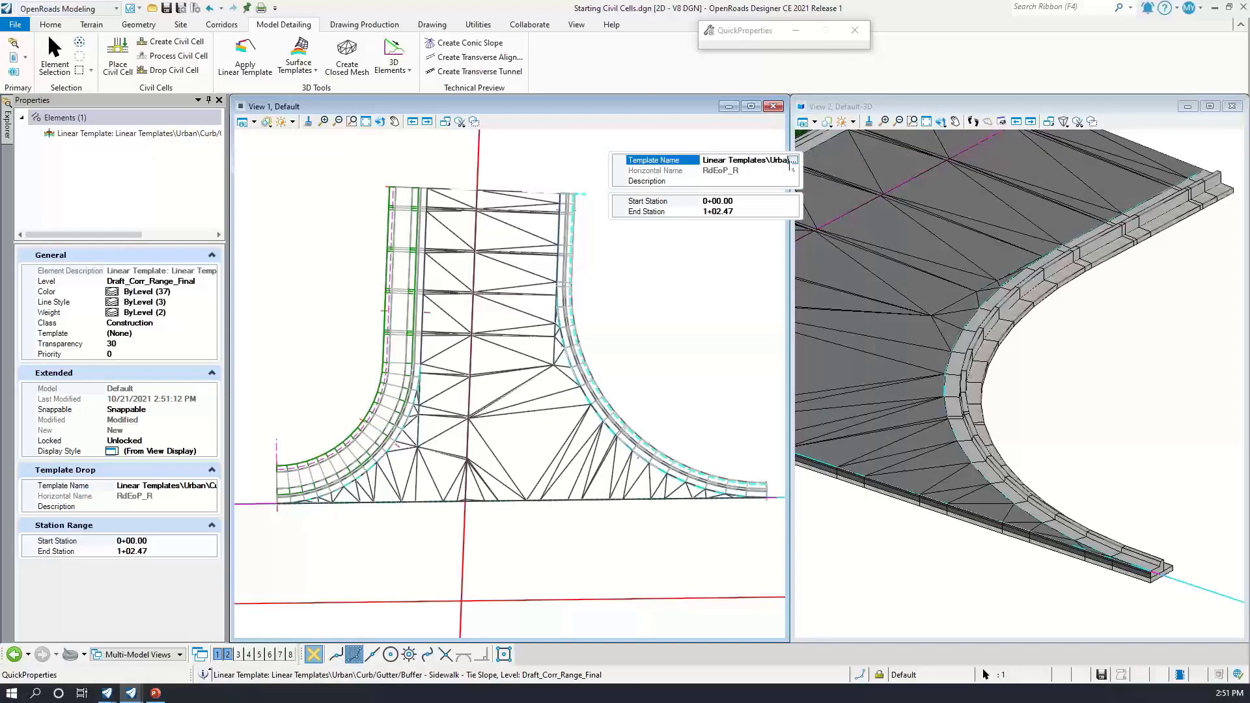
{"action": "left_click", "coordinate": [793, 160]}
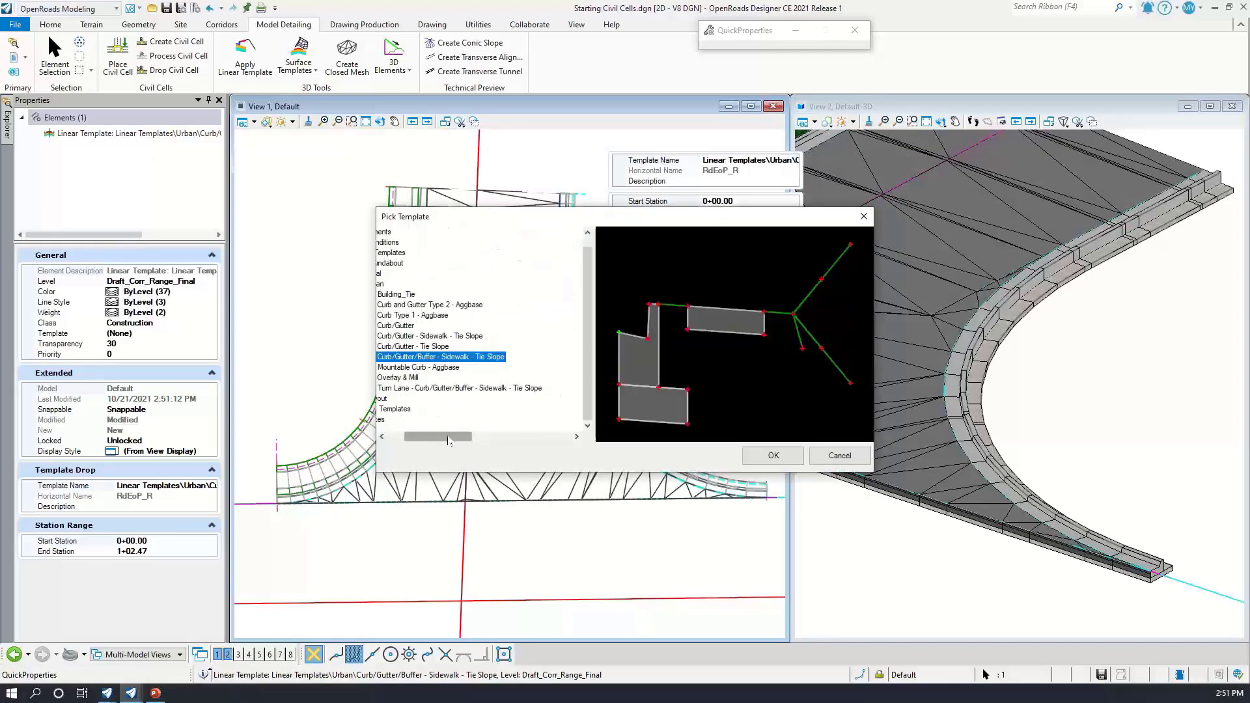
{"action": "left_click_drag", "start_coordinate": [463, 436], "coordinate": [413, 436]}
{"action": "left_click", "coordinate": [474, 347]}
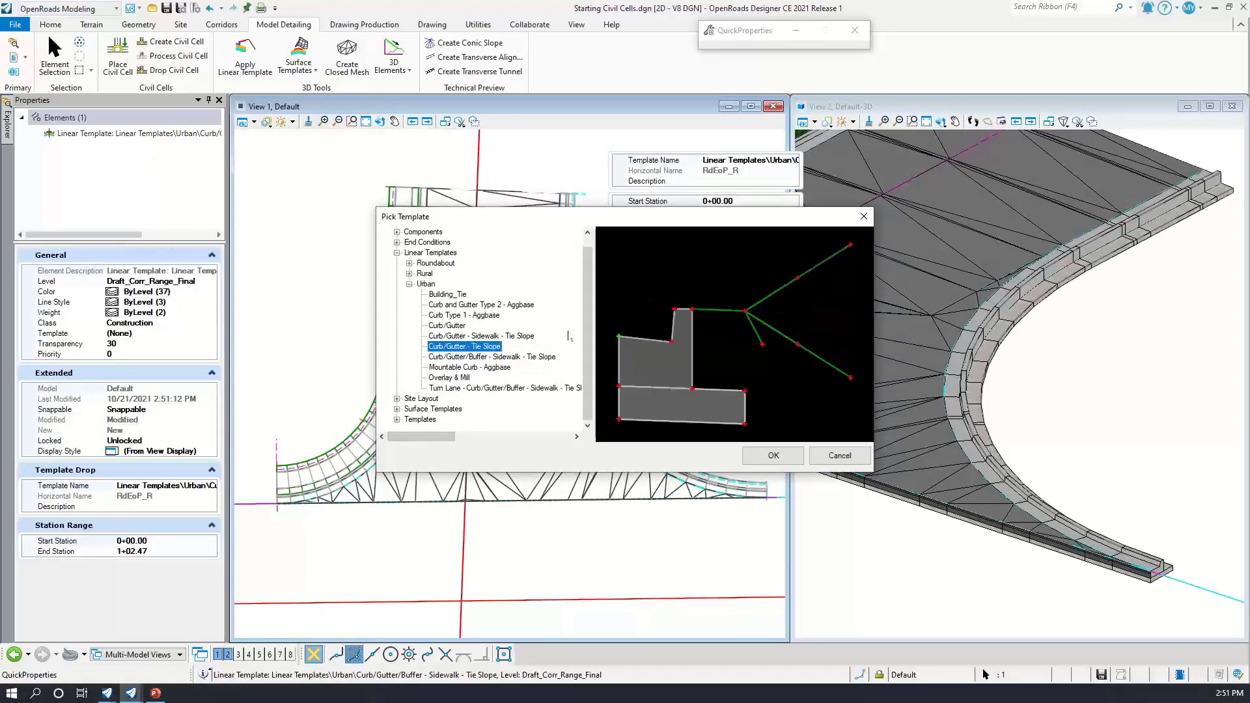
{"action": "left_click", "coordinate": [773, 455]}
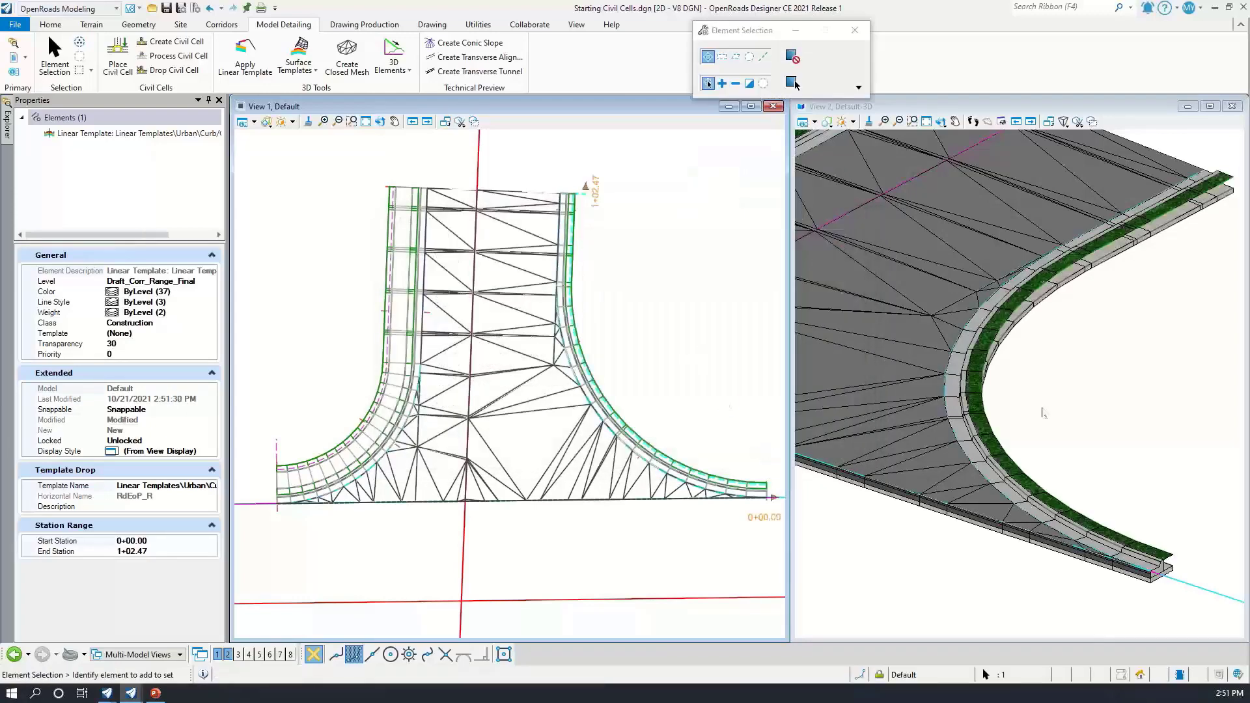
{"action": "scroll", "coordinate": [1043, 414], "scroll_direction": "up", "scroll_amount": 1}
{"action": "scroll", "coordinate": [917, 415], "scroll_direction": "down", "scroll_amount": 4}
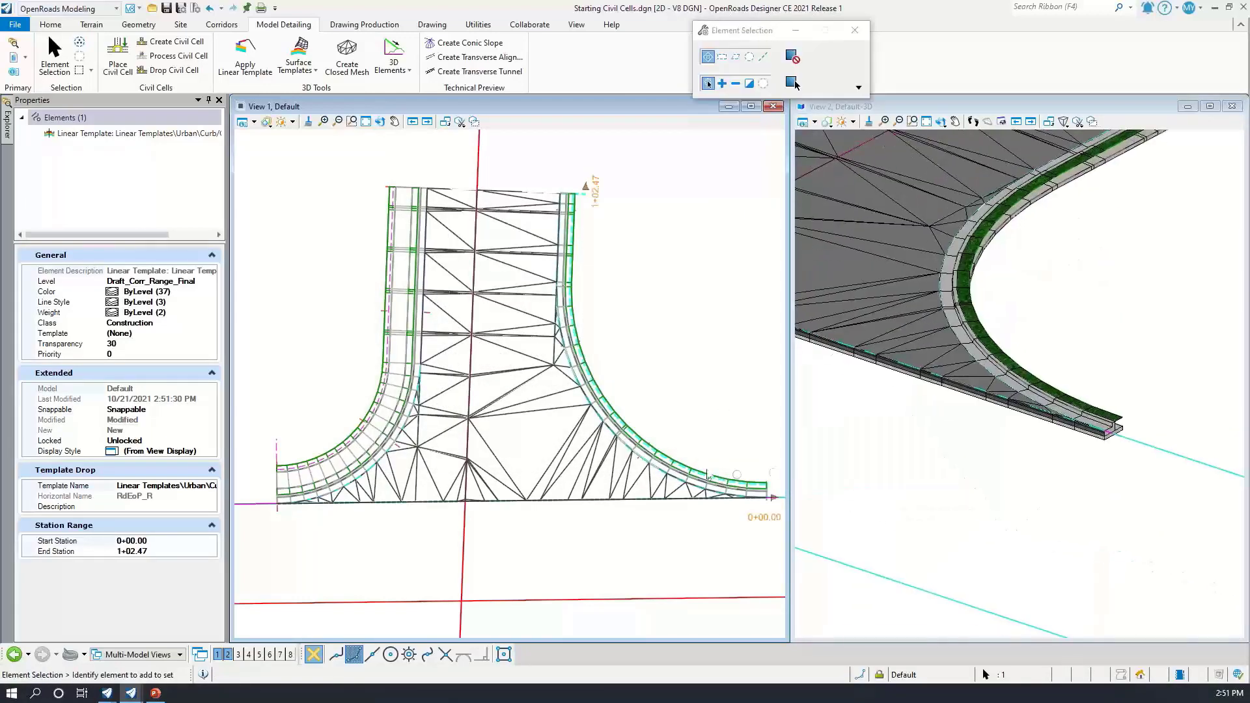
{"action": "left_click", "coordinate": [663, 351]}
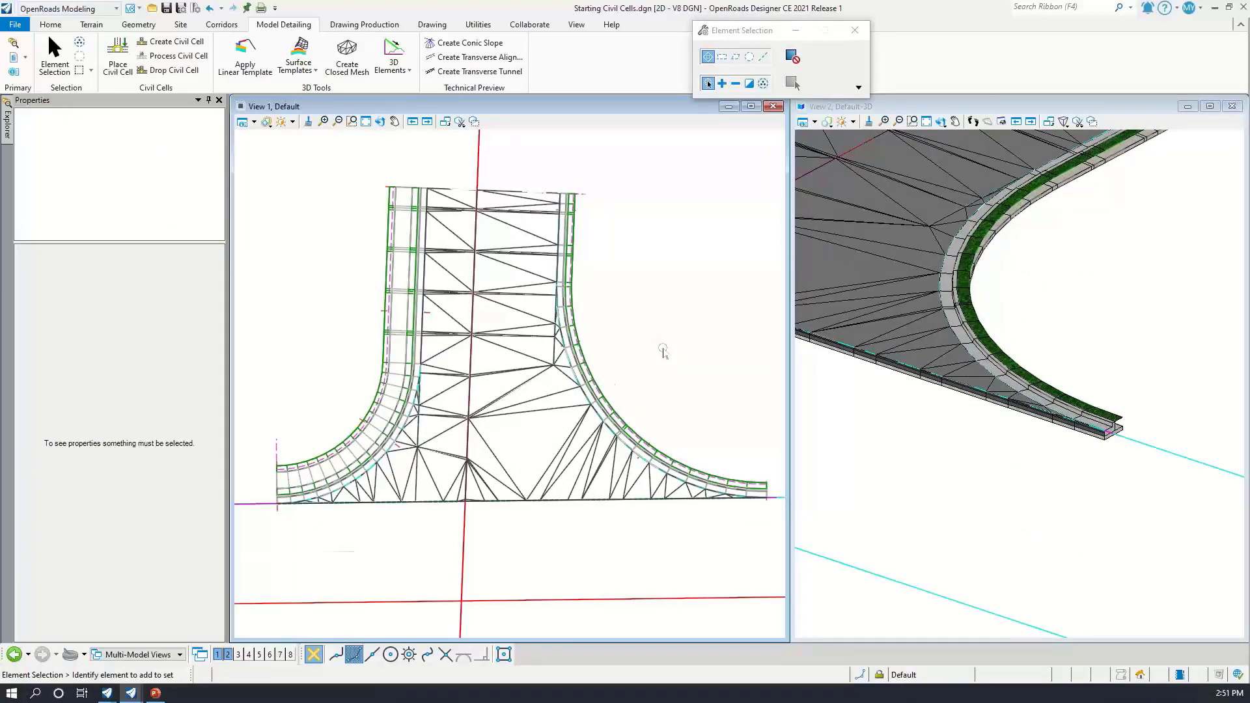
Expand the Basic T (Urban) civil cell and its dependent elements in the Explorer's OpenRoads Model tree
{"action": "scroll", "coordinate": [663, 352], "scroll_direction": "down", "scroll_amount": 1}
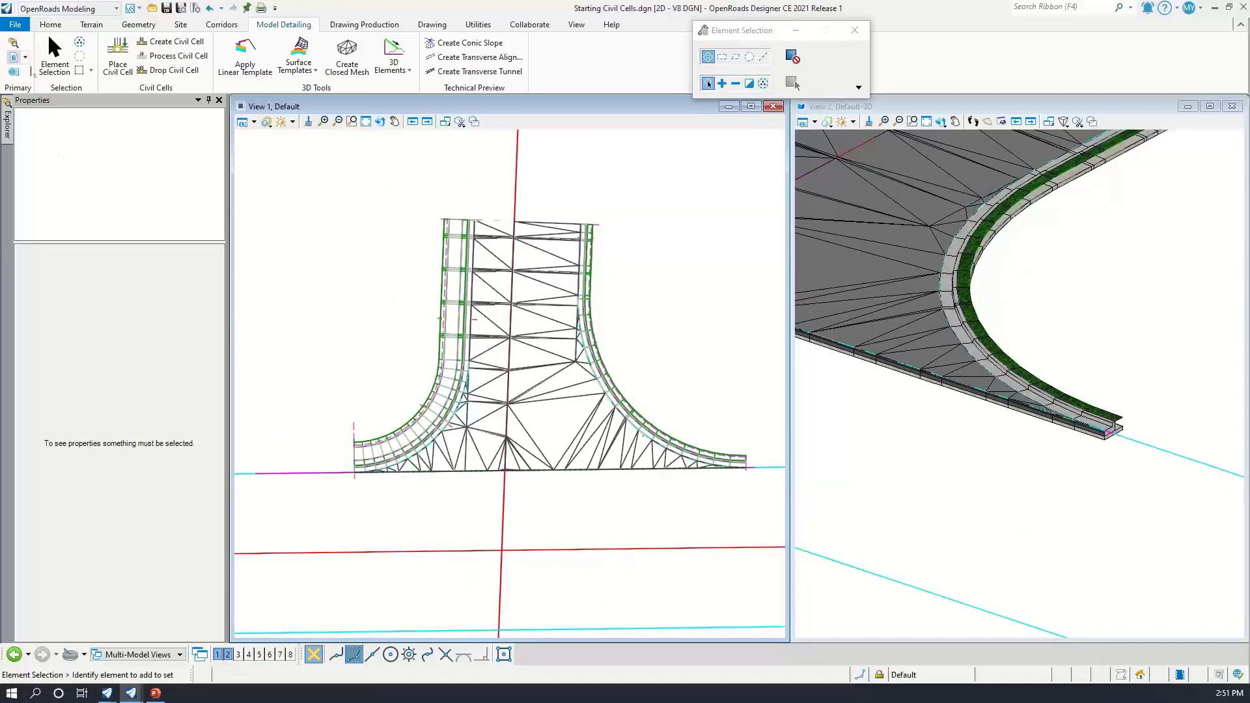
{"action": "left_click", "coordinate": [8, 127]}
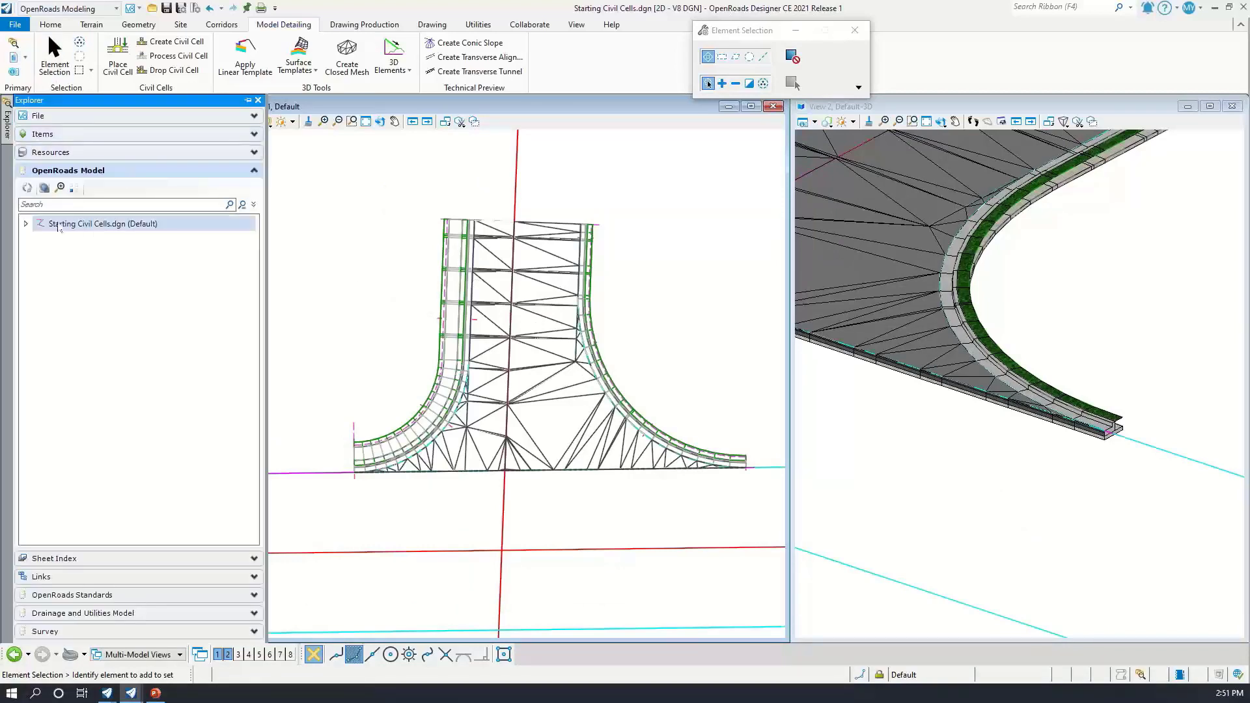
{"action": "left_click", "coordinate": [24, 226]}
{"action": "left_click", "coordinate": [39, 317]}
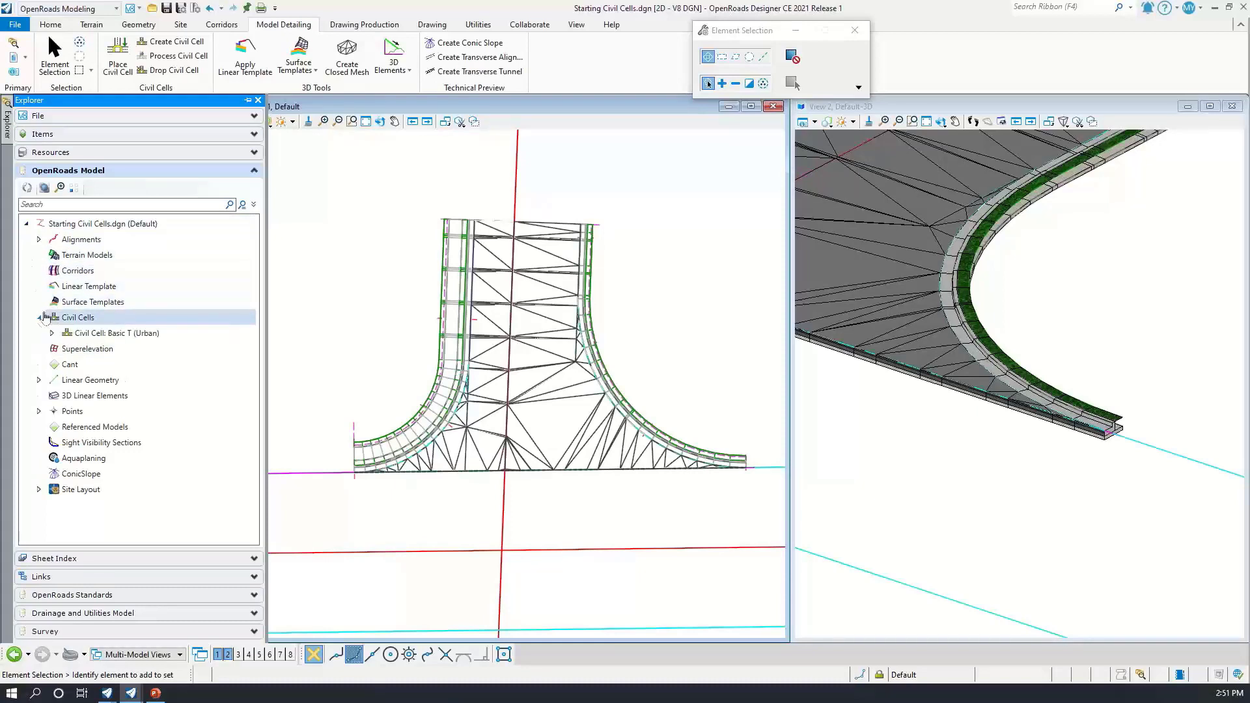
{"action": "left_click", "coordinate": [56, 333]}
{"action": "left_click", "coordinate": [52, 333]}
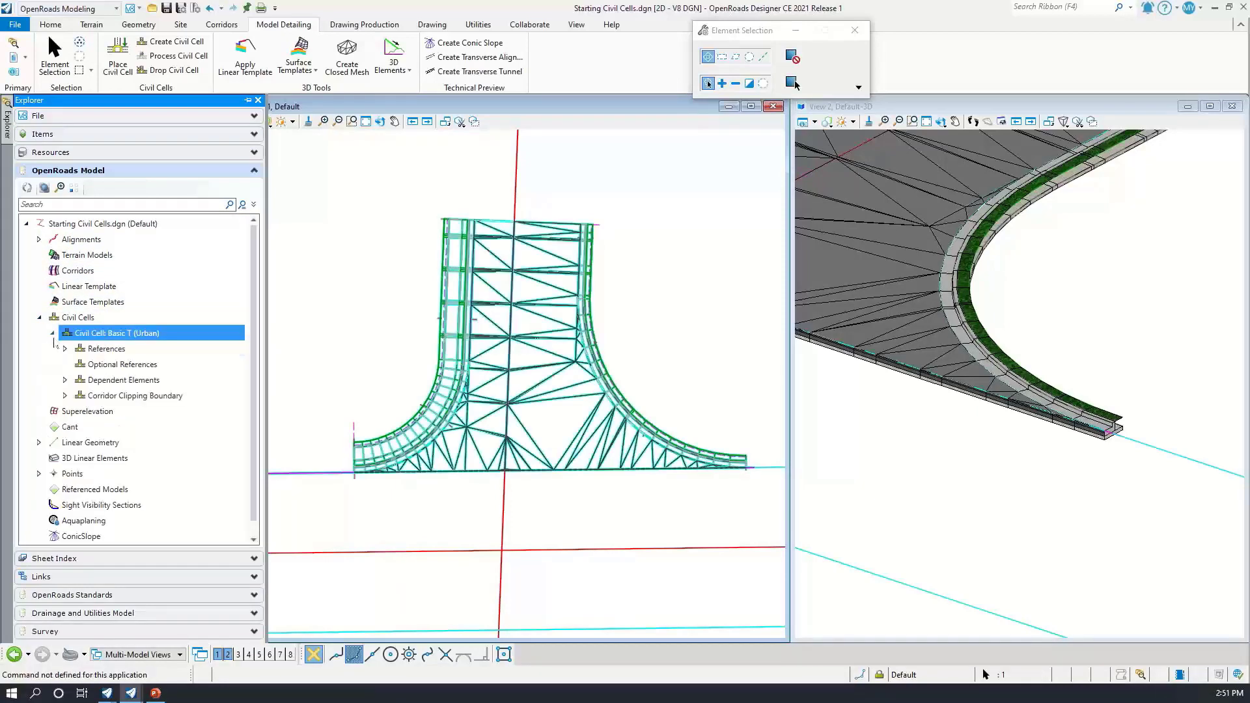
{"action": "left_click", "coordinate": [65, 380]}
Look through the civil cell's dependent elements, from the pavement surface template to the edge-of-pavement lines and their active profiles
{"action": "scroll", "coordinate": [110, 413], "scroll_direction": "down", "scroll_amount": 4}
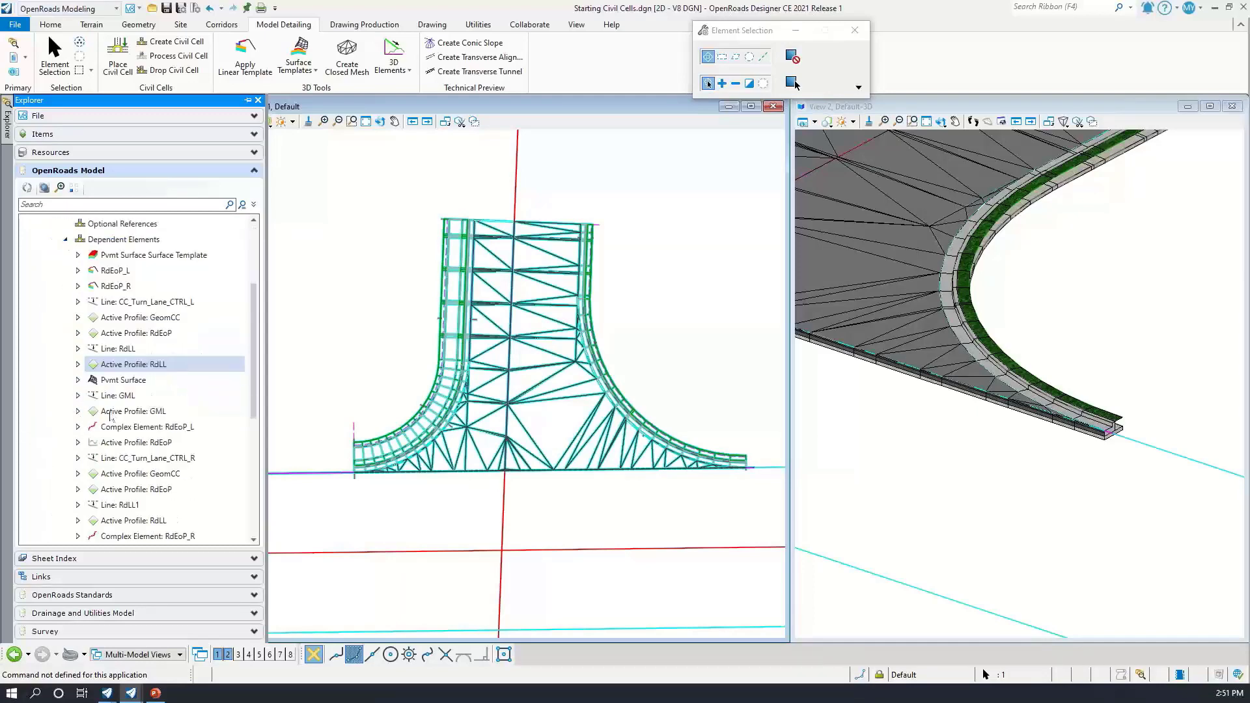
{"action": "scroll", "coordinate": [169, 352], "scroll_direction": "up", "scroll_amount": 3}
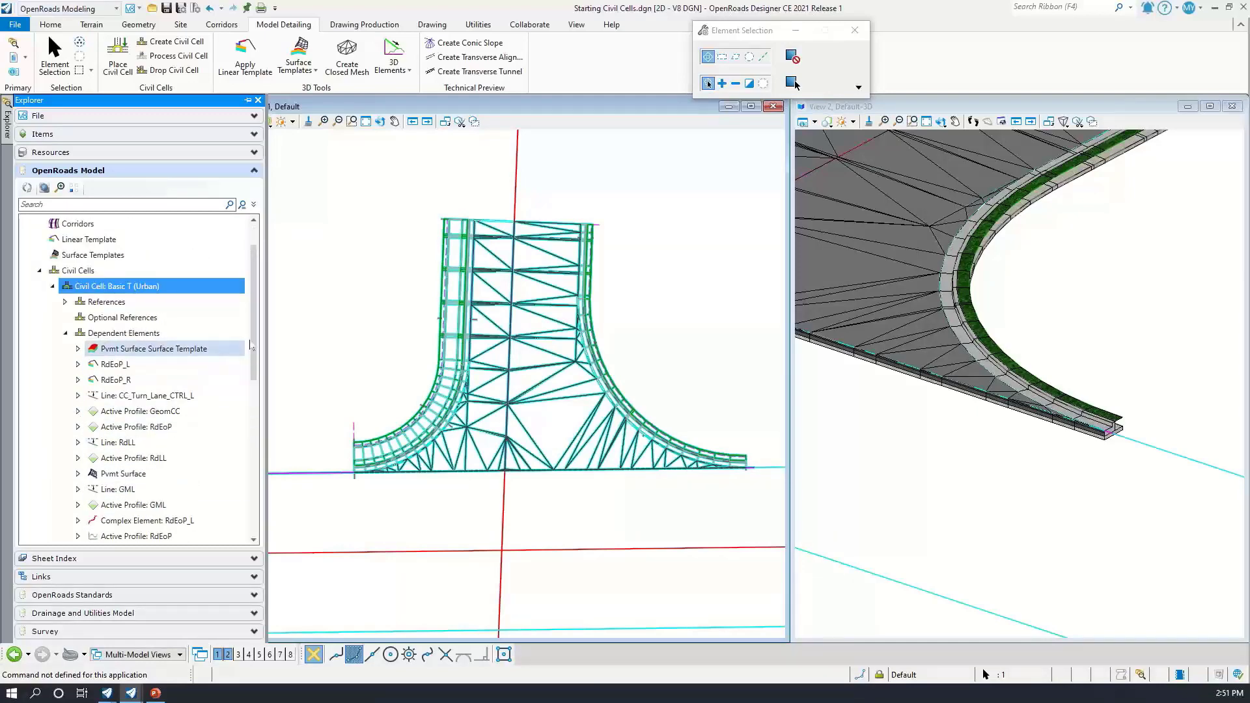
{"action": "left_click", "coordinate": [511, 337]}
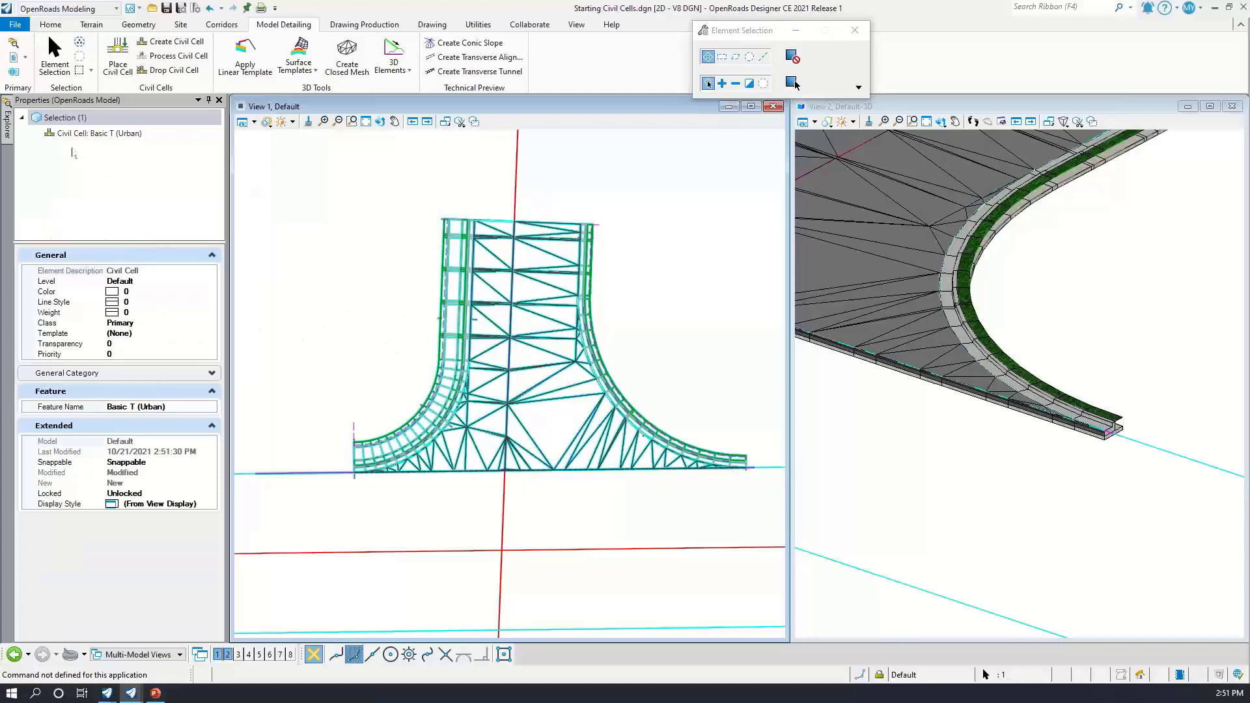
{"action": "left_click", "coordinate": [7, 143]}
{"action": "scroll", "coordinate": [115, 311], "scroll_direction": "down", "scroll_amount": 6}
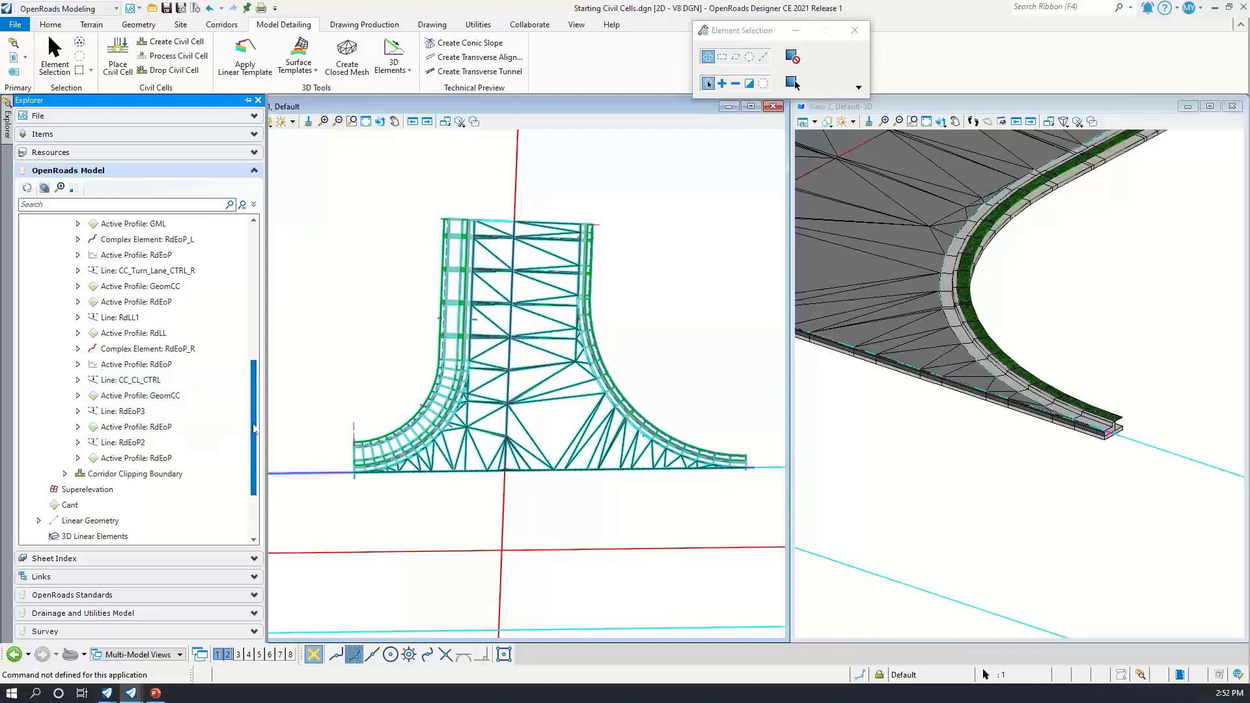
{"action": "left_click_drag", "start_coordinate": [254, 427], "coordinate": [261, 345]}
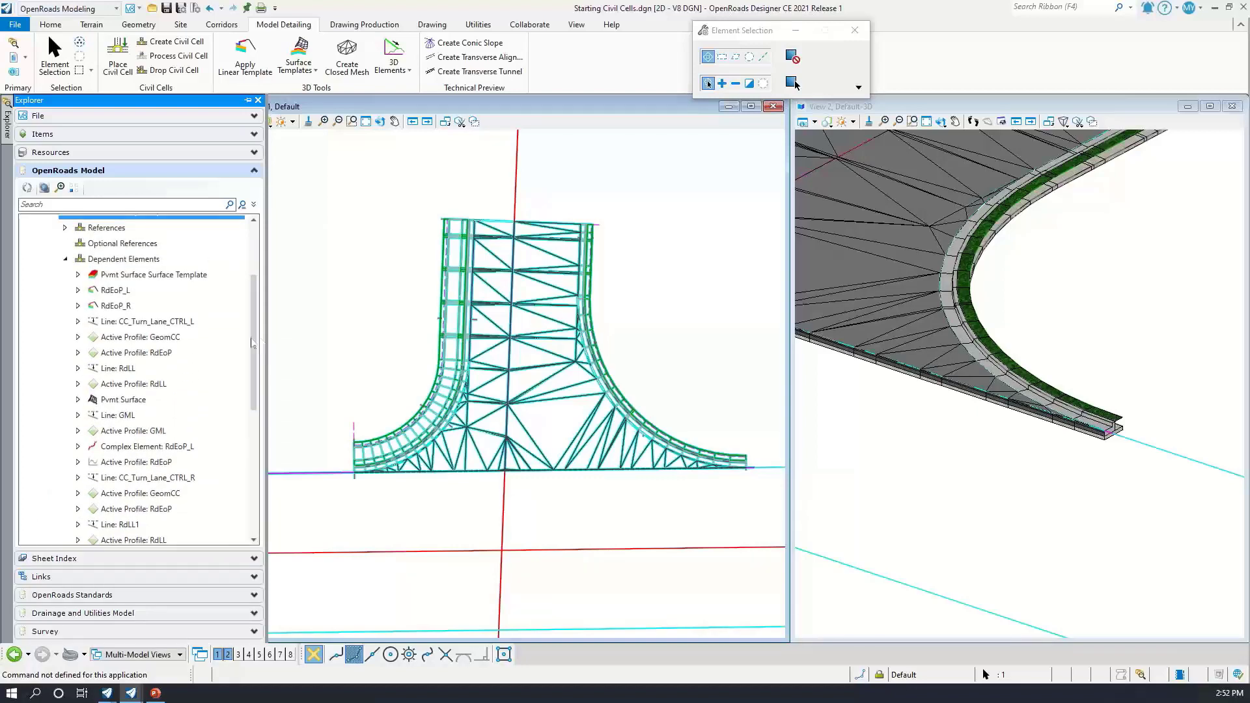
Clear the civil cell selection and select the pavement surface template in the plan view to inspect its properties
{"action": "scroll", "coordinate": [104, 261], "scroll_direction": "up", "scroll_amount": 2}
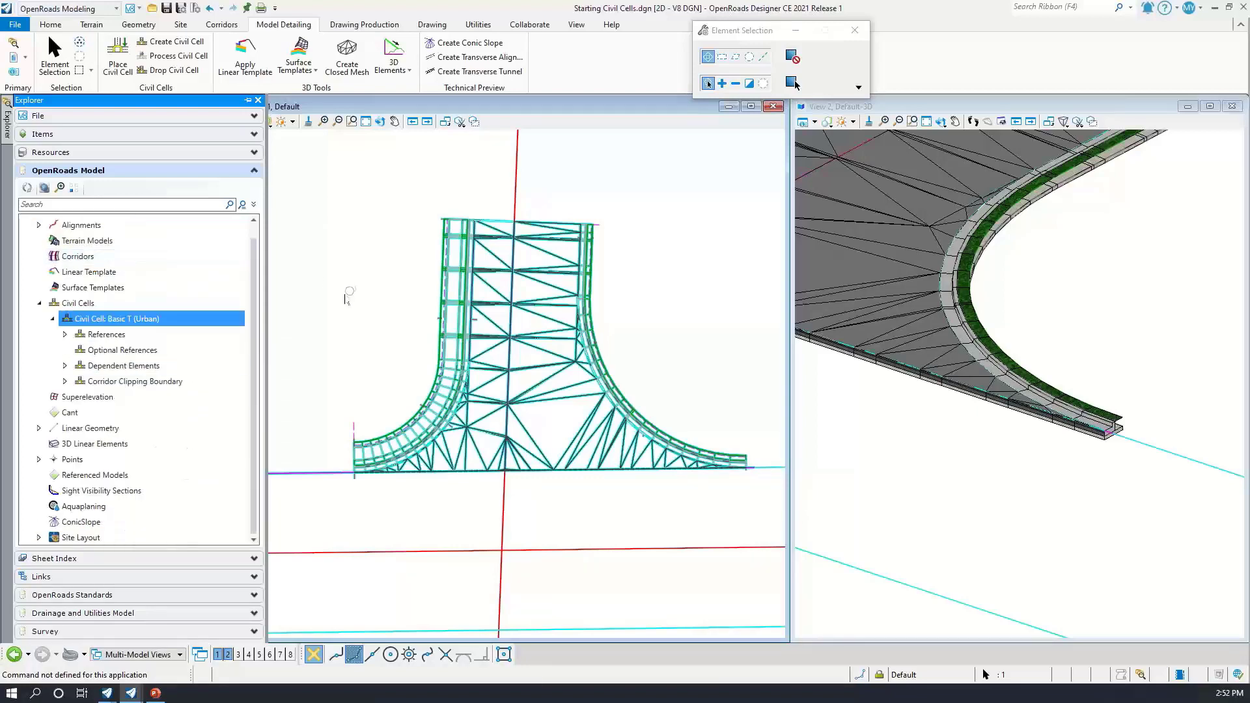
{"action": "left_click", "coordinate": [335, 334]}
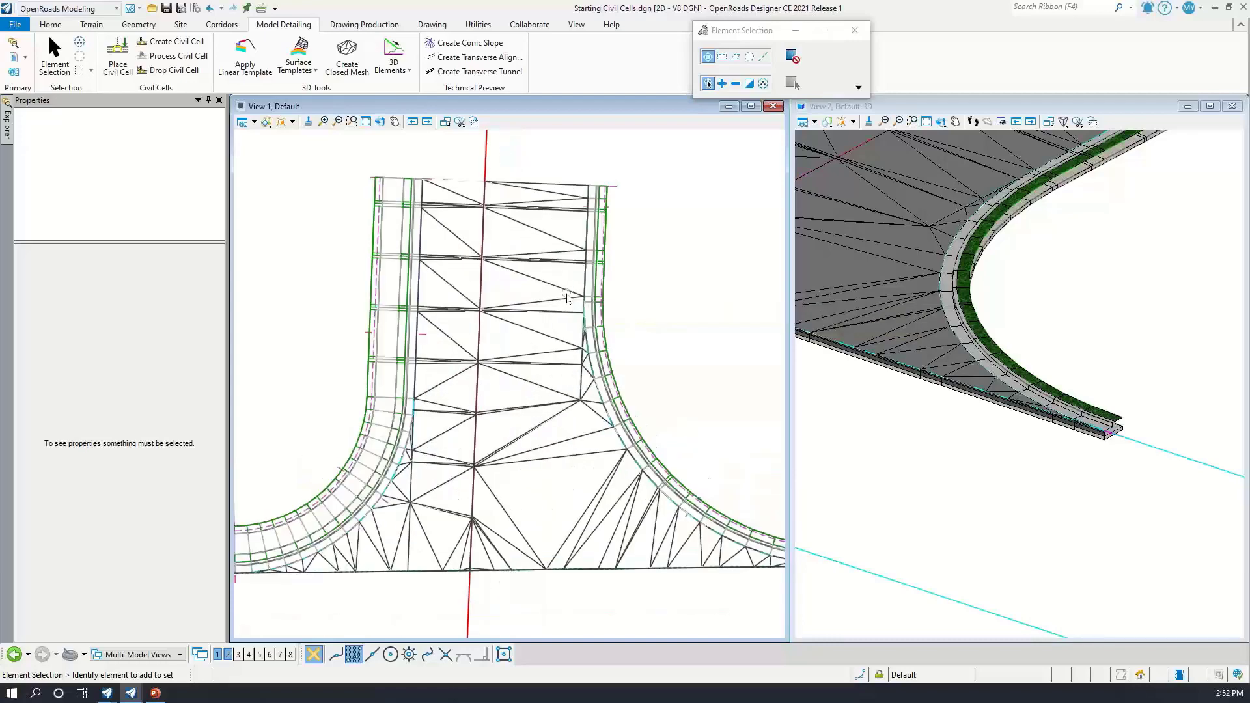
{"action": "left_click", "coordinate": [565, 306]}
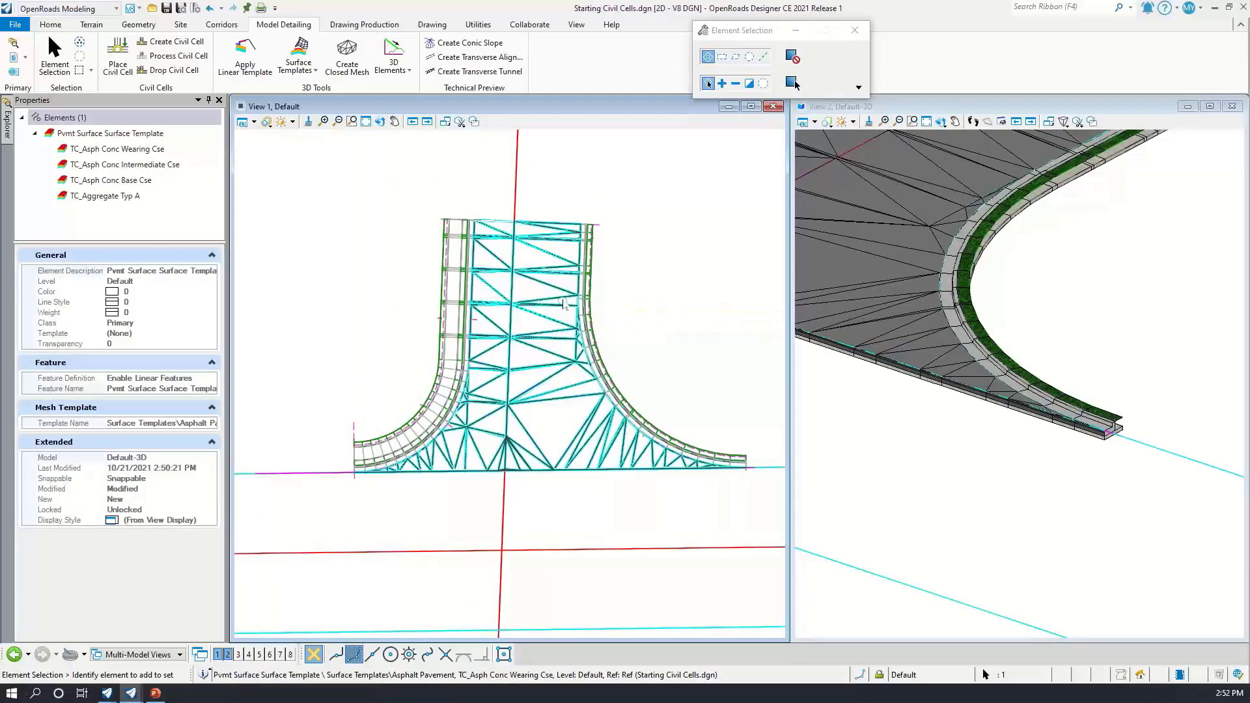
{"action": "scroll", "coordinate": [575, 329], "scroll_direction": "up", "scroll_amount": 2}
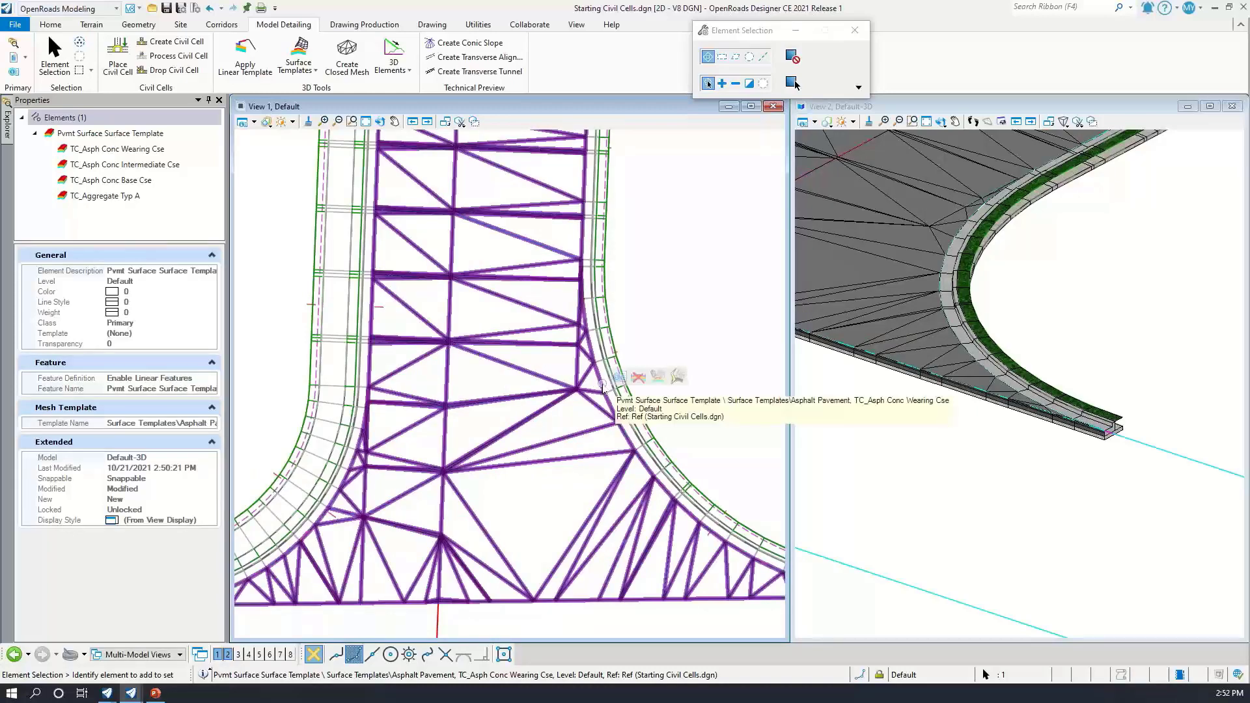
Select the curb linear template along the east curb return to inspect its feature and corridor properties
{"action": "left_click", "coordinate": [602, 387]}
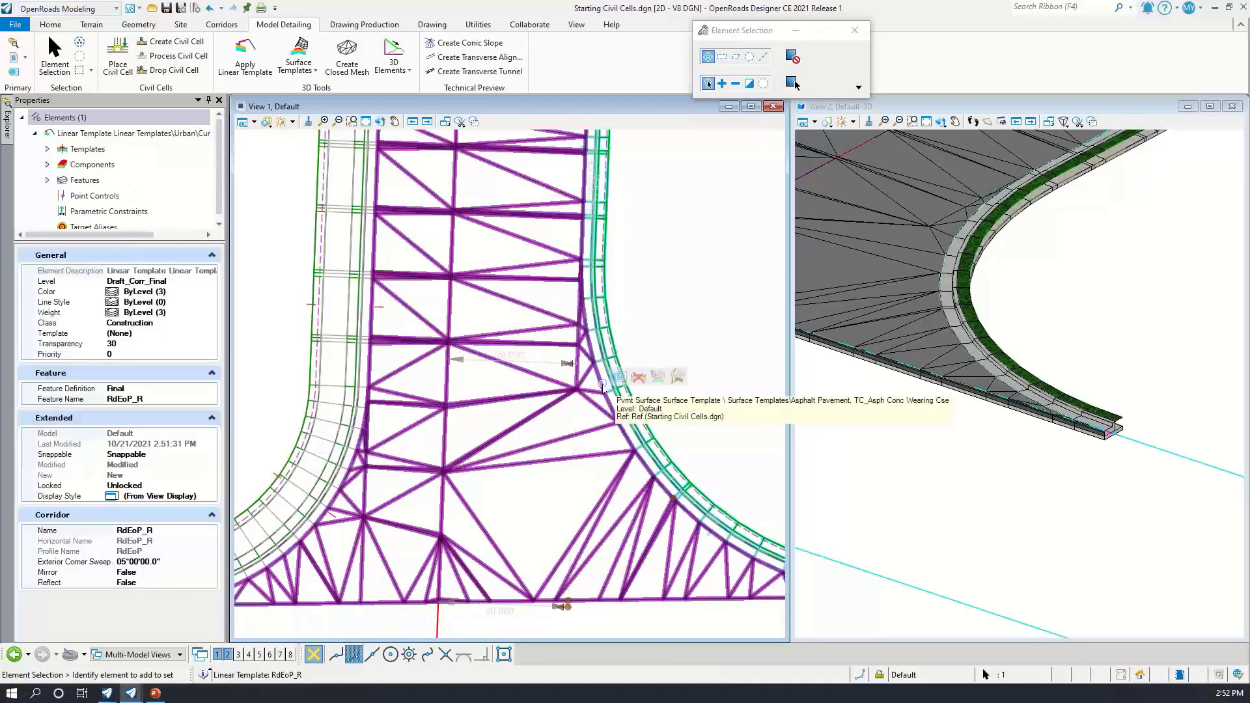
{"action": "right_click", "coordinate": [603, 388]}
{"action": "right_click", "coordinate": [603, 388]}
{"action": "right_click", "coordinate": [603, 388]}
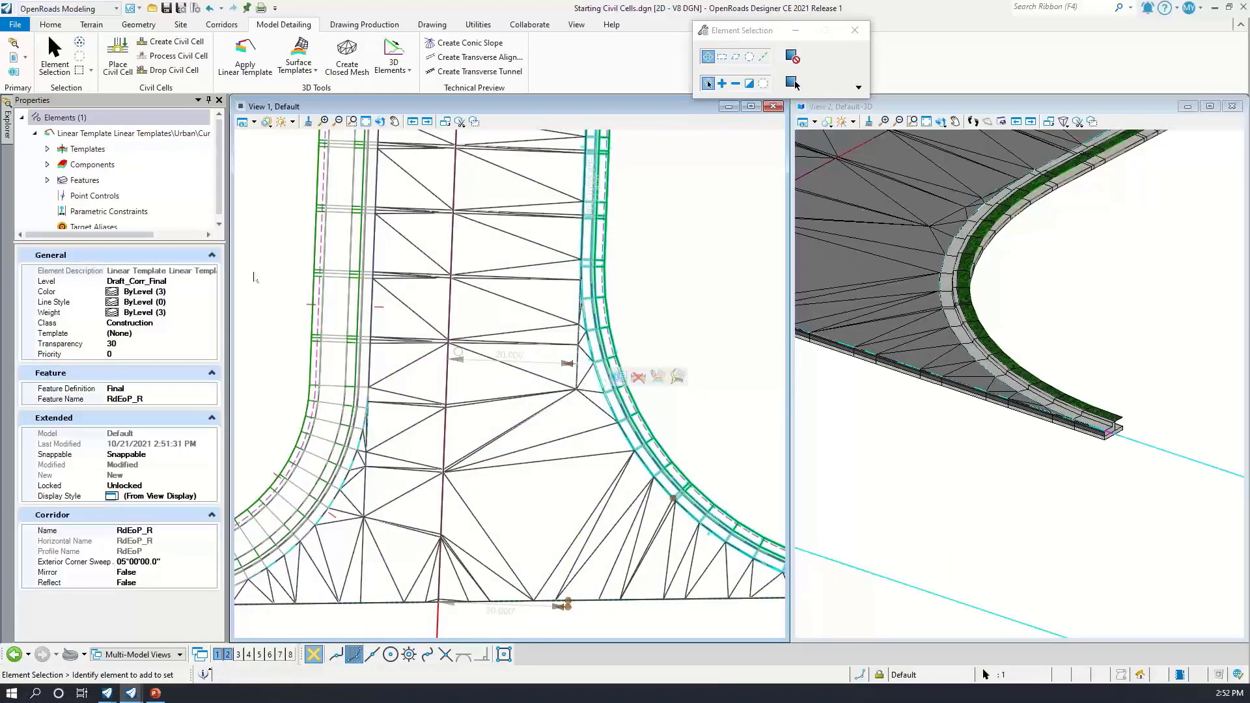
Deselect the linear template and shift the upper end point of the Secondary Road CL line, making it about 598 ft long
{"action": "left_click_drag", "start_coordinate": [218, 189], "coordinate": [218, 197]}
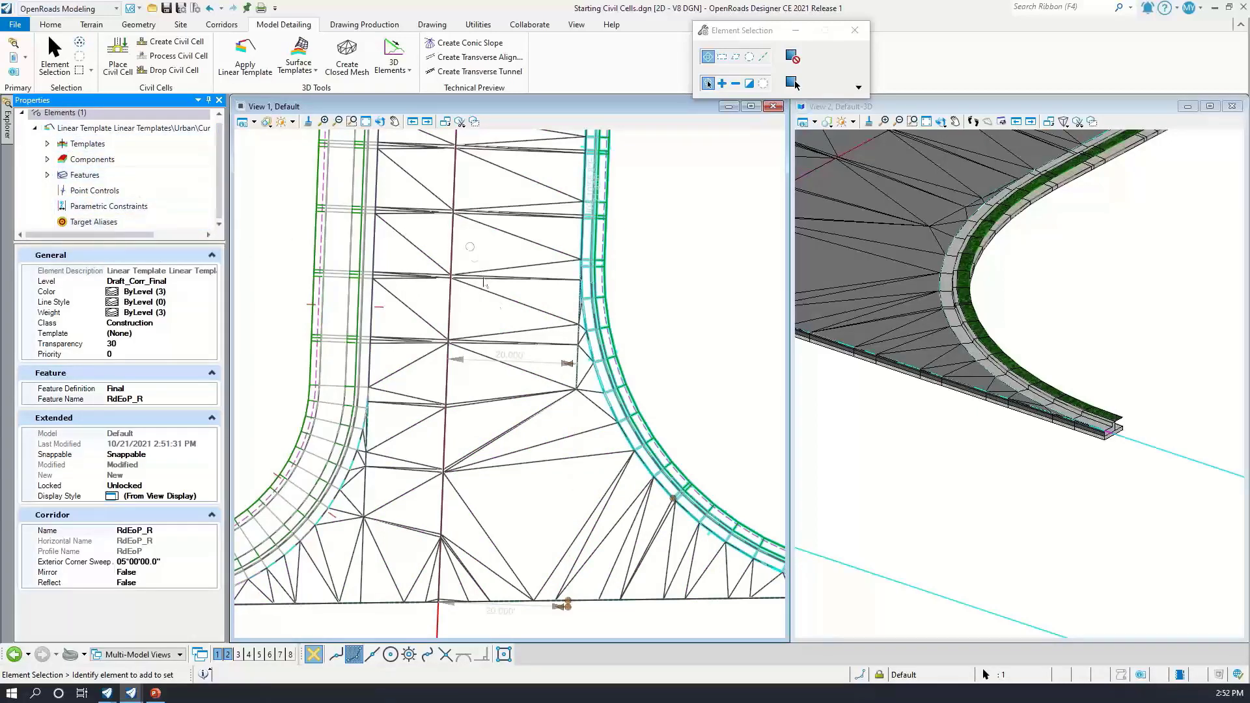
{"action": "left_click", "coordinate": [677, 316]}
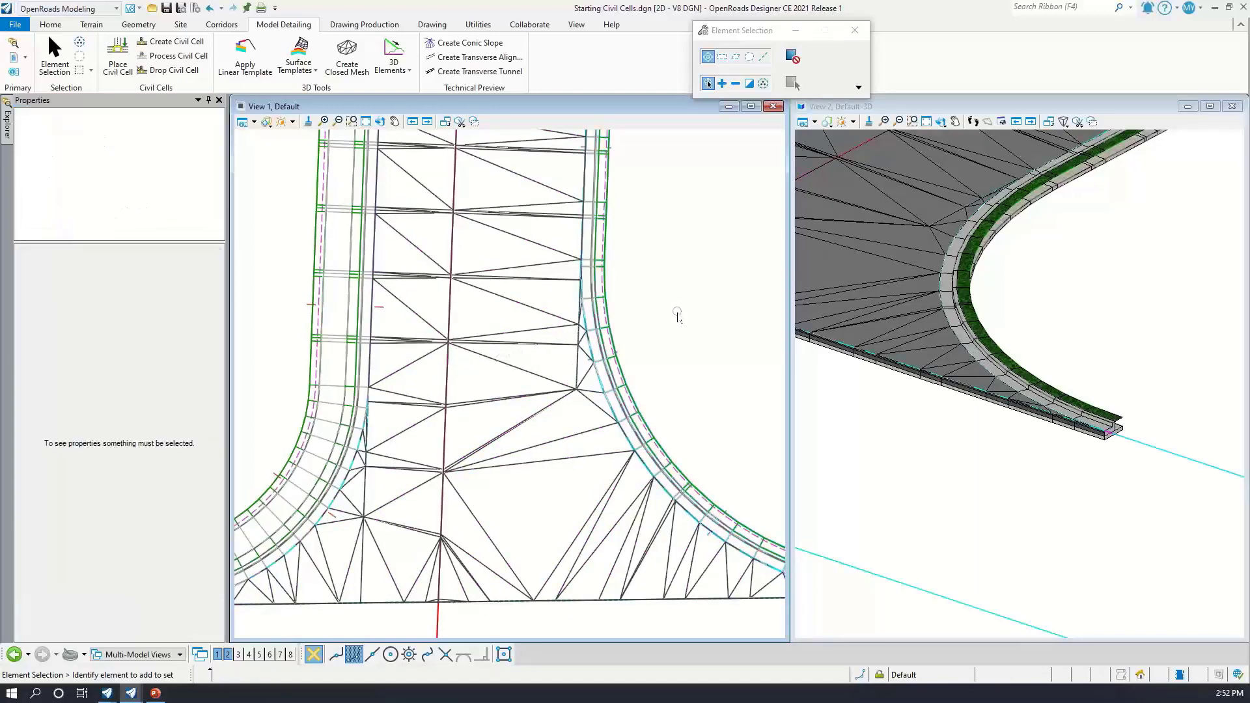
{"action": "scroll", "coordinate": [674, 316], "scroll_direction": "down", "scroll_amount": 6}
{"action": "middle_click_drag", "start_coordinate": [668, 319], "coordinate": [532, 346]}
{"action": "right_click", "coordinate": [532, 346]}
{"action": "scroll", "coordinate": [573, 349], "scroll_direction": "up", "scroll_amount": 1}
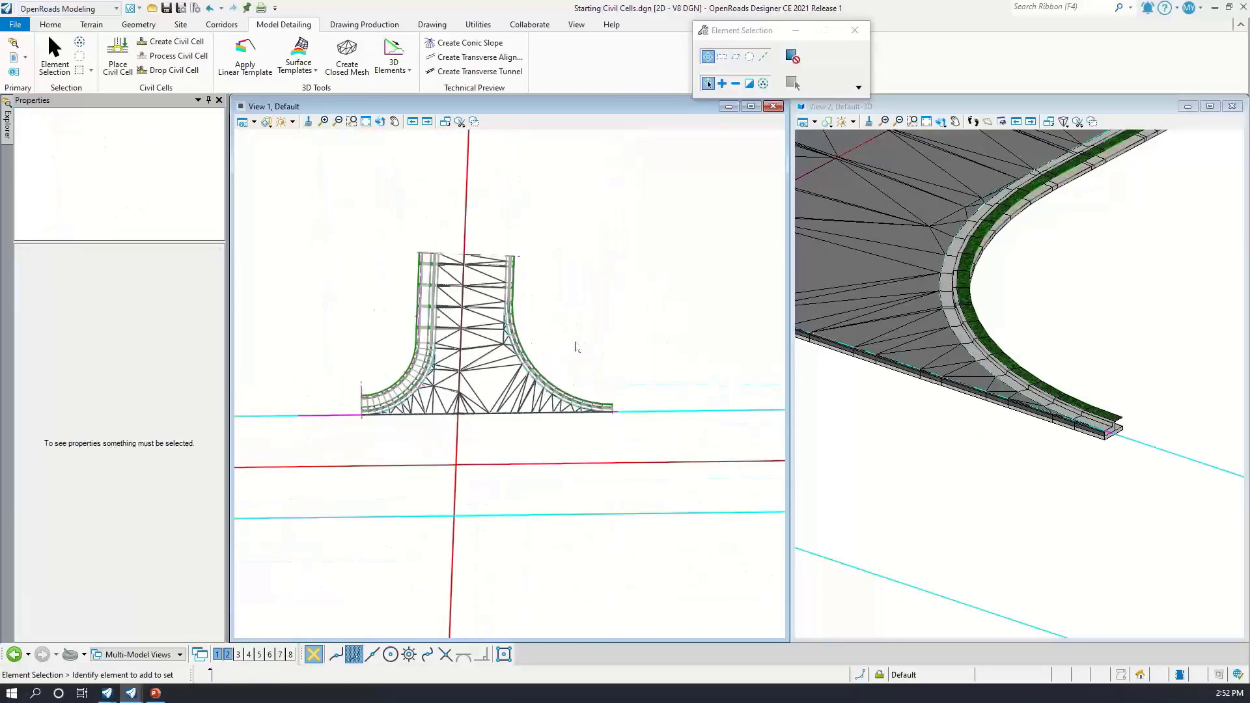
{"action": "scroll", "coordinate": [573, 349], "scroll_direction": "down", "scroll_amount": 1}
{"action": "scroll", "coordinate": [555, 289], "scroll_direction": "down", "scroll_amount": 2}
{"action": "middle_click_drag", "start_coordinate": [556, 289], "coordinate": [540, 360]}
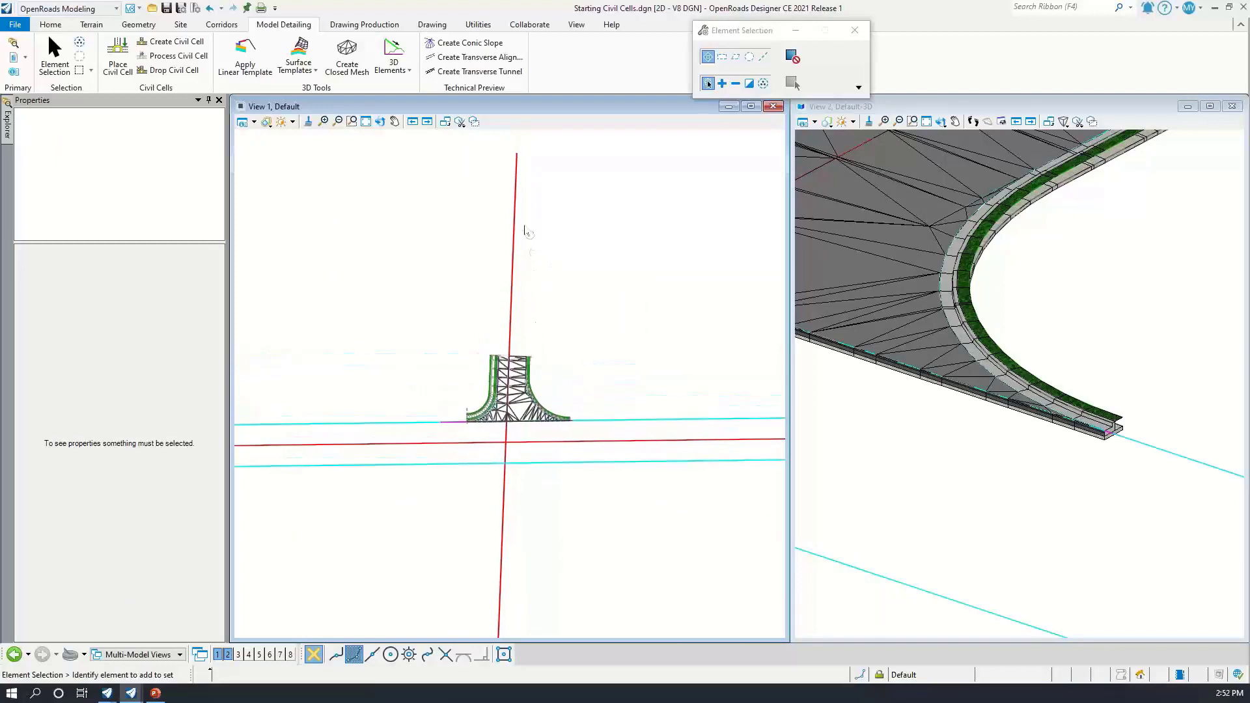
{"action": "left_click", "coordinate": [511, 216]}
{"action": "mouse_move", "coordinate": [512, 220]}
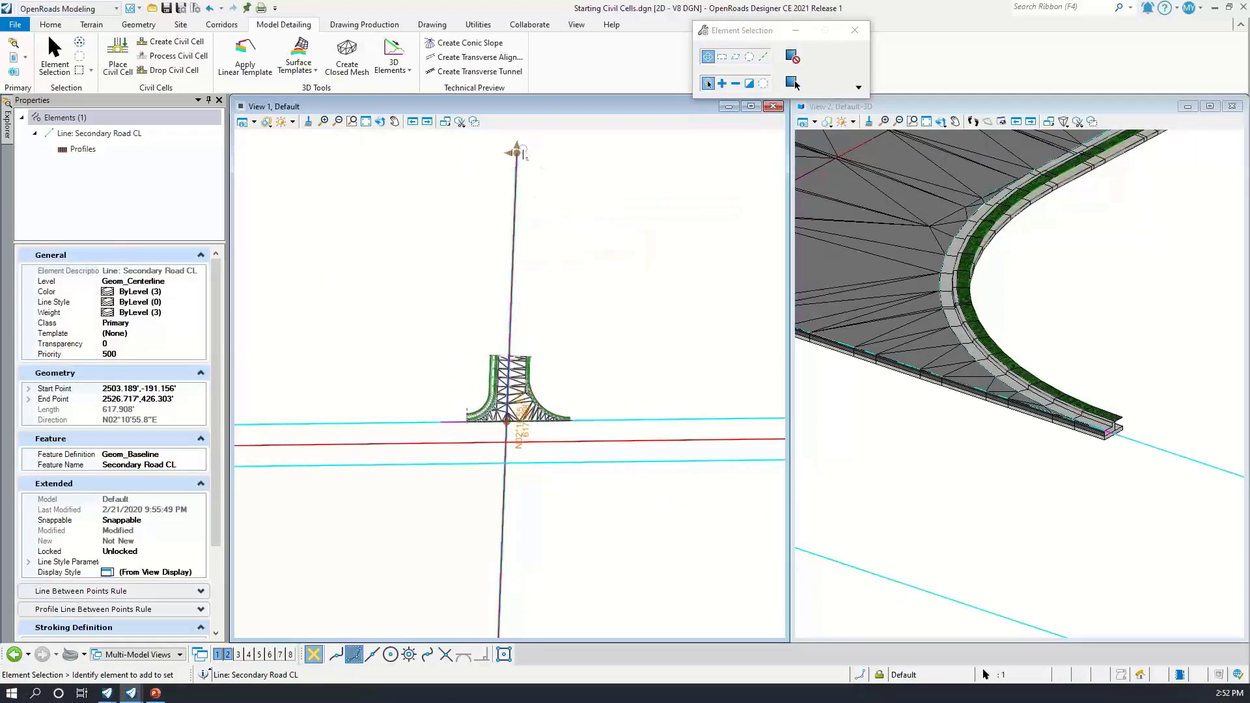
{"action": "left_click", "coordinate": [517, 155]}
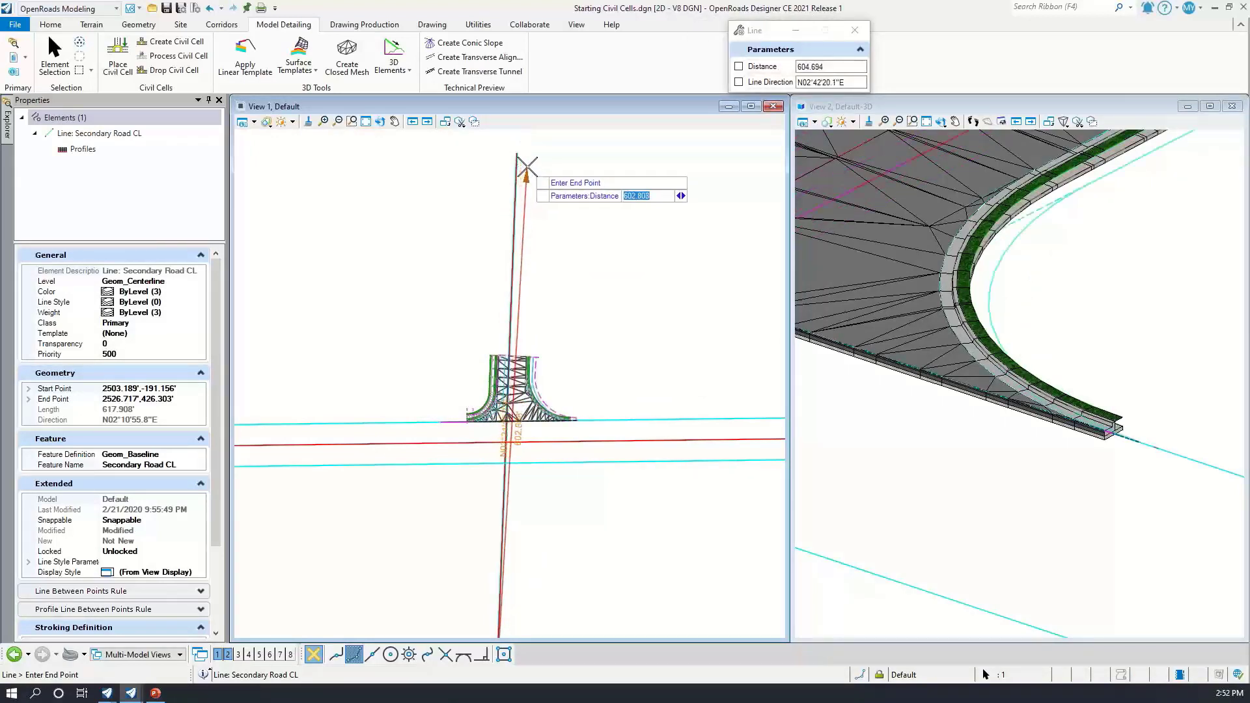
{"action": "scroll", "coordinate": [527, 167], "scroll_direction": "up", "scroll_amount": 1}
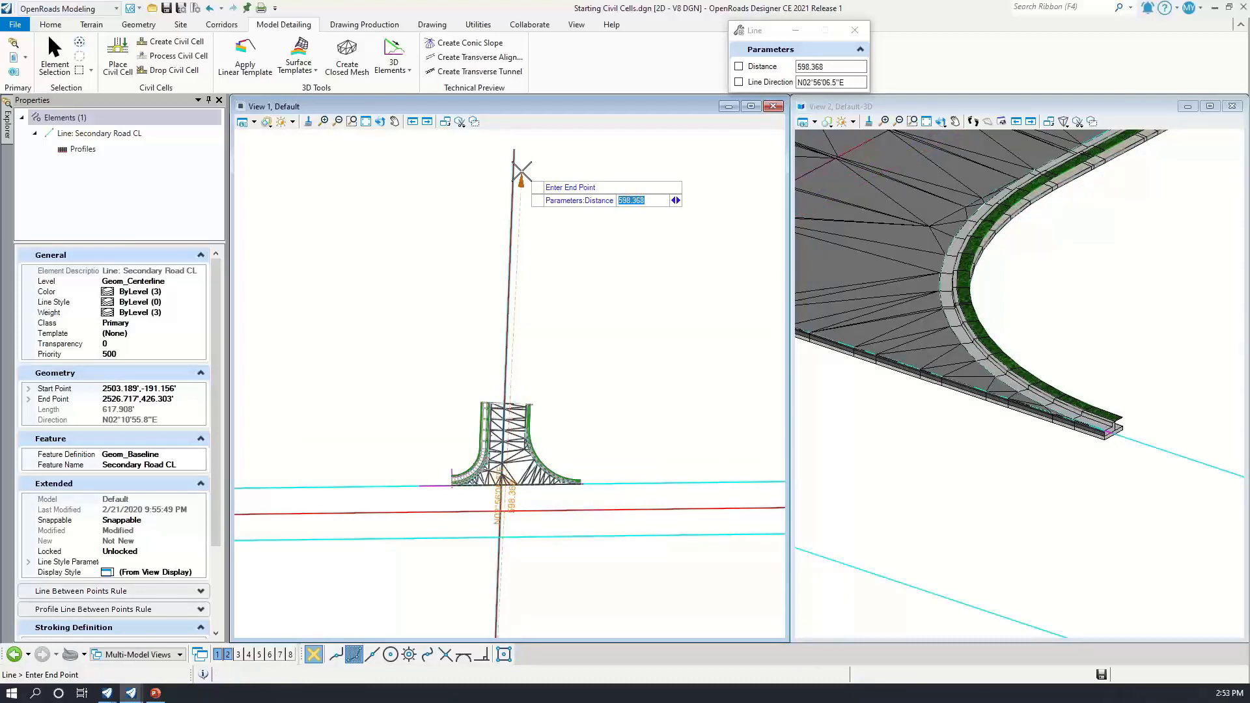
{"action": "left_click", "coordinate": [521, 173]}
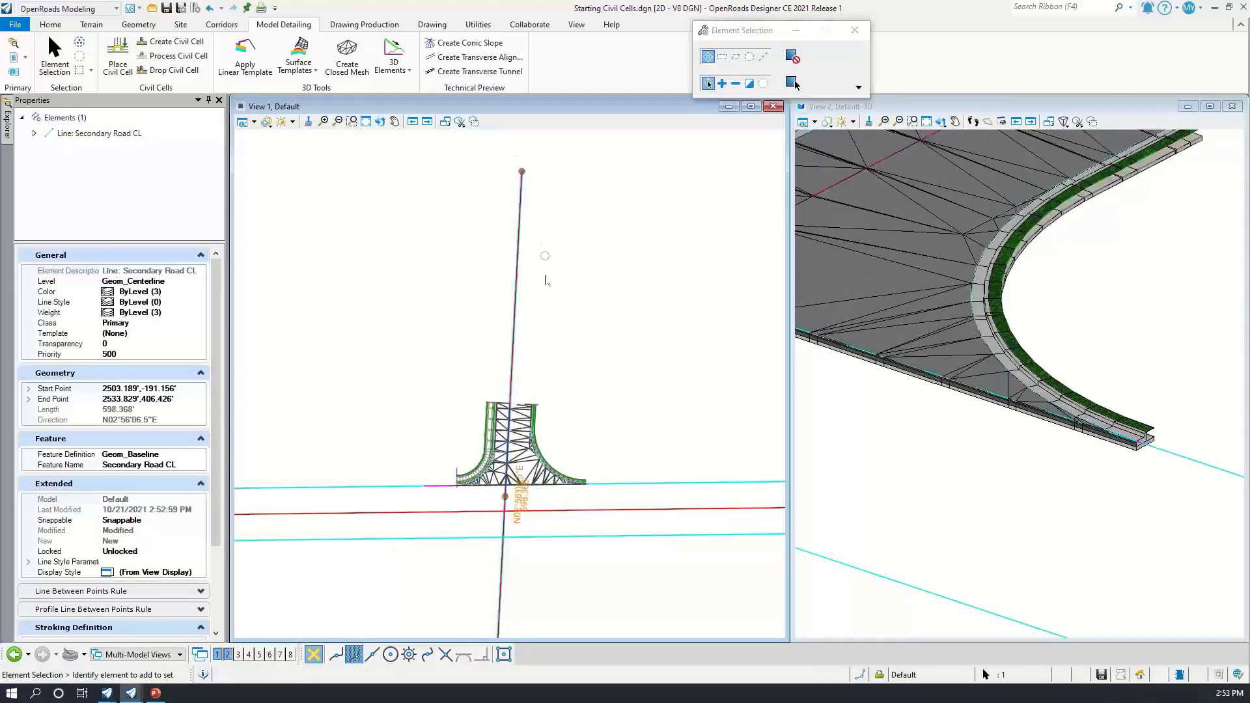
Inspect in the 3D view how the T-intersection cell follows the relocated centerline, and clear the selection
{"action": "scroll", "coordinate": [888, 297], "scroll_direction": "down", "scroll_amount": 5}
{"action": "middle_click_drag", "start_coordinate": [888, 280], "coordinate": [1019, 401]}
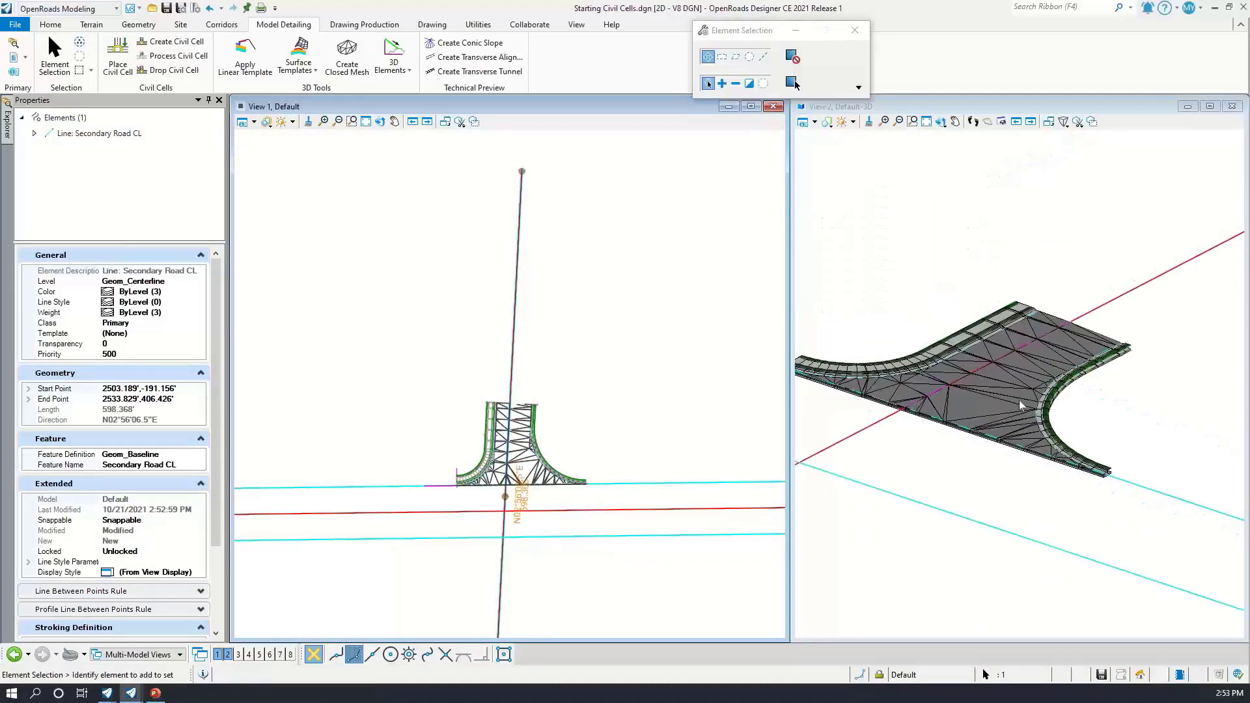
{"action": "scroll", "coordinate": [521, 440], "scroll_direction": "up", "scroll_amount": 1}
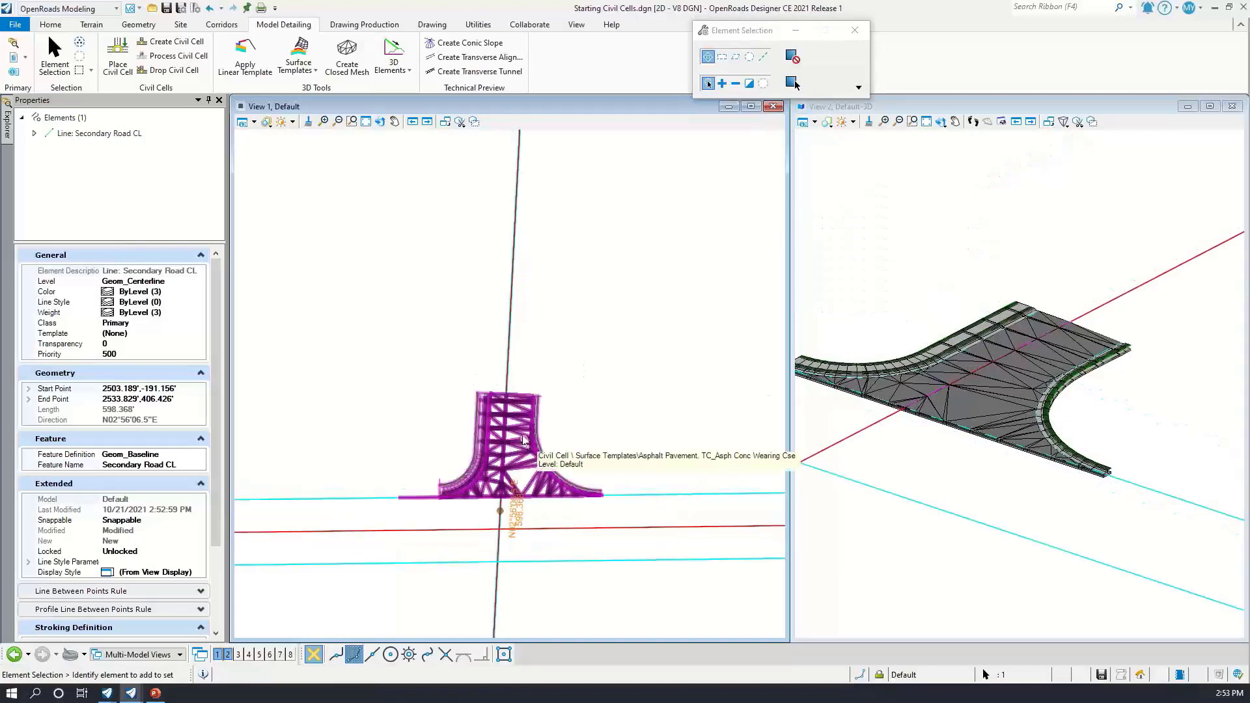
{"action": "left_click", "coordinate": [530, 358]}
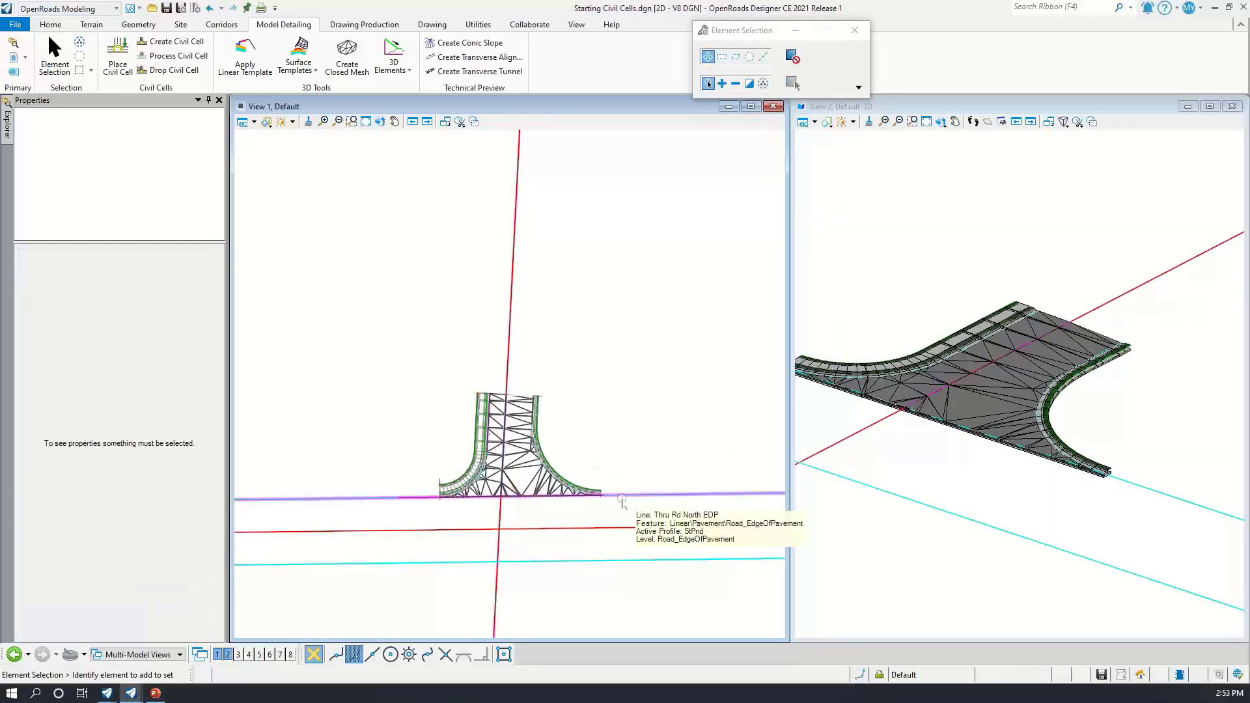
{"action": "key", "text": "ctrl"}
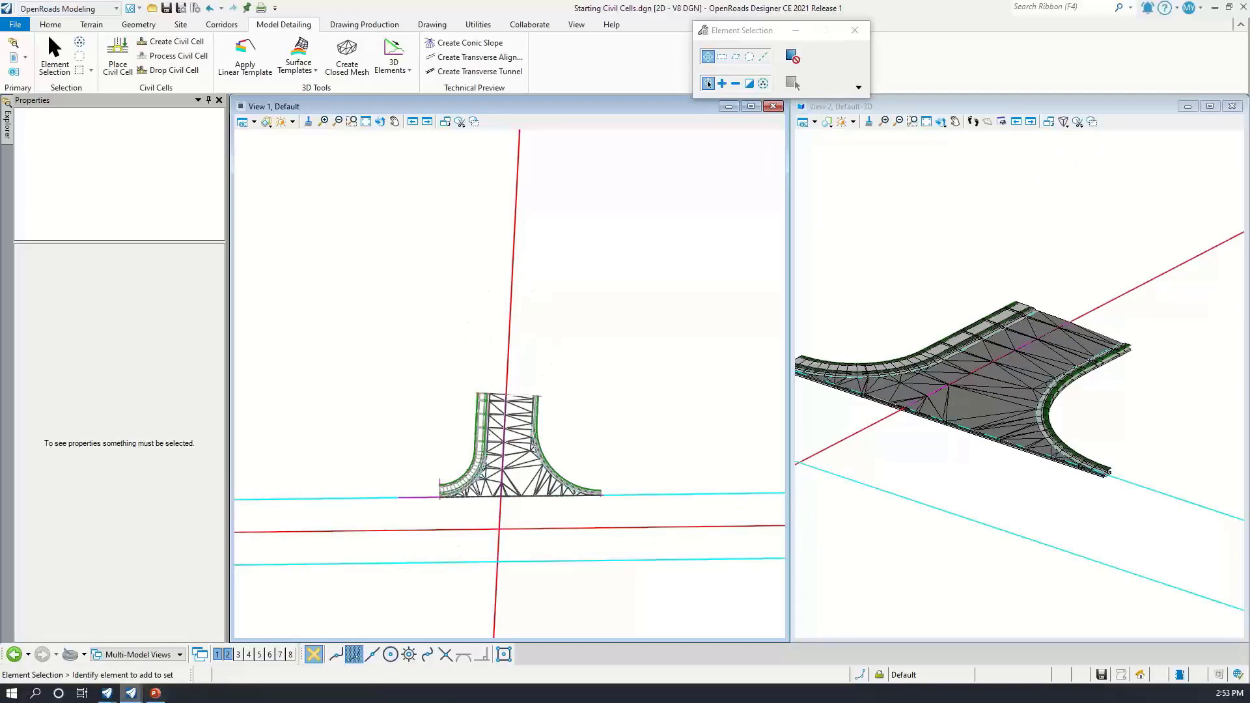
Switch to the open T-Intersection.dgn drawing and move the Element Selection window clear of the 3D model
{"action": "mouse_move", "coordinate": [133, 696]}
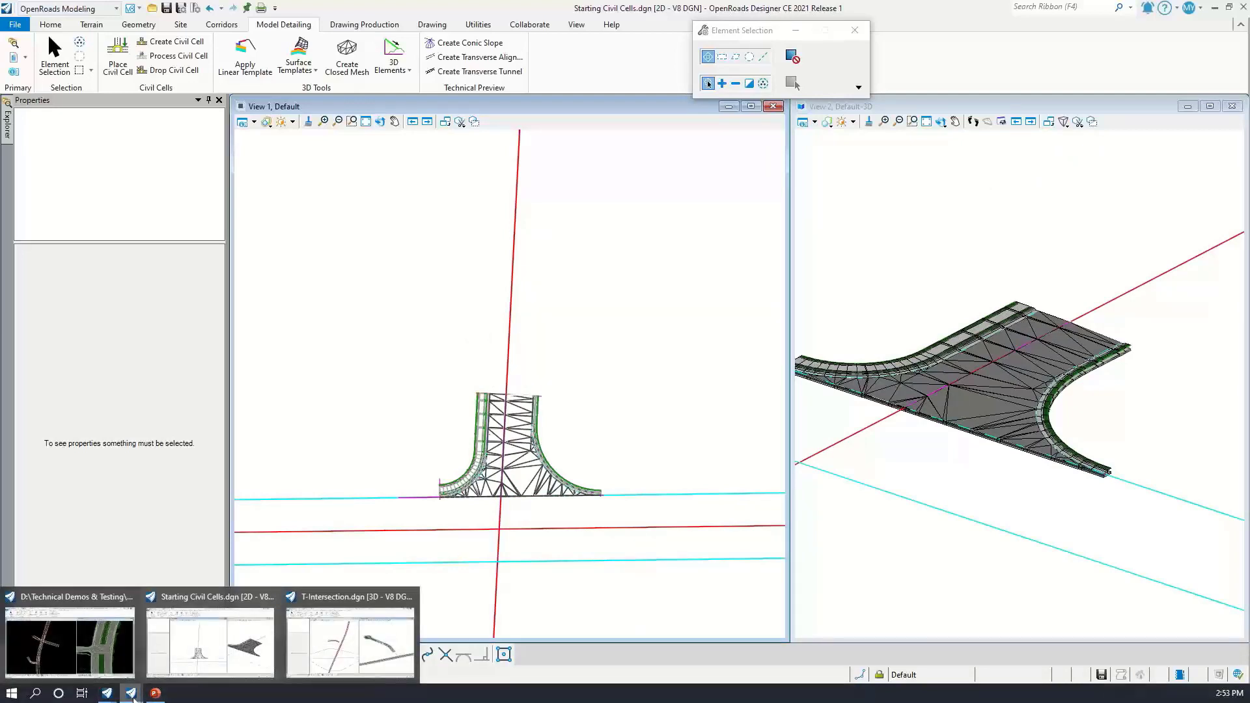
{"action": "left_click", "coordinate": [350, 642]}
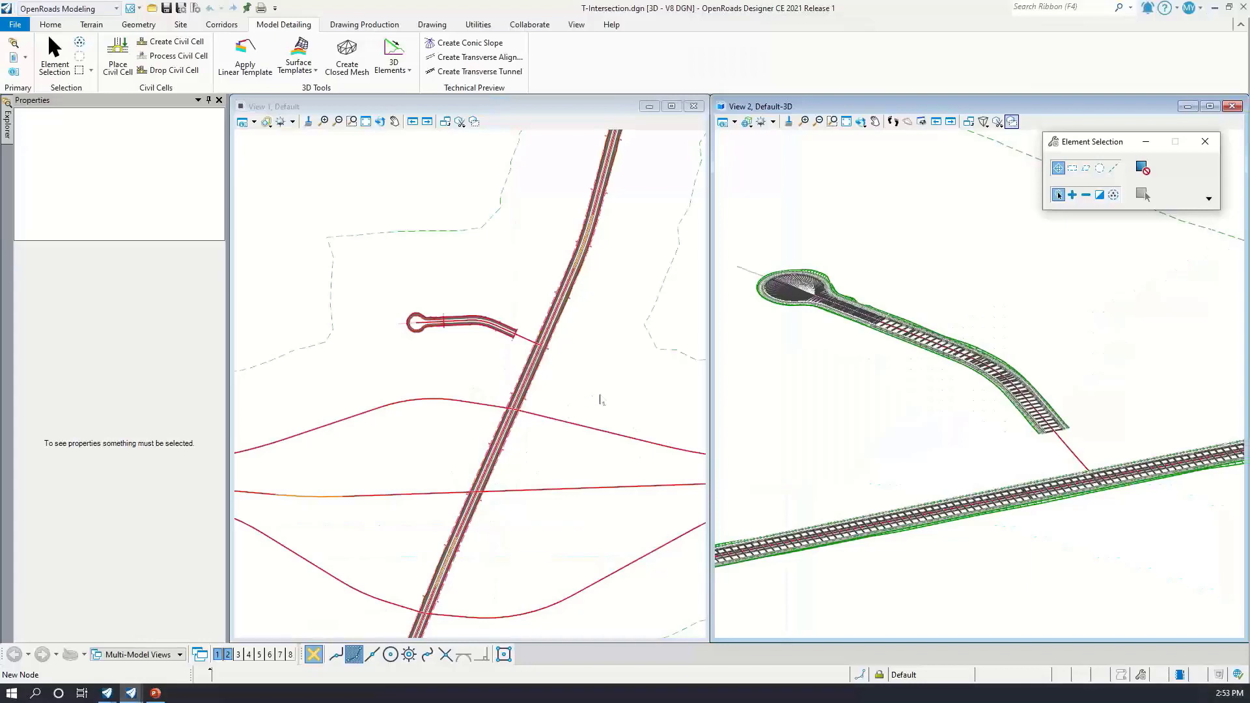
{"action": "scroll", "coordinate": [569, 358], "scroll_direction": "up", "scroll_amount": 2}
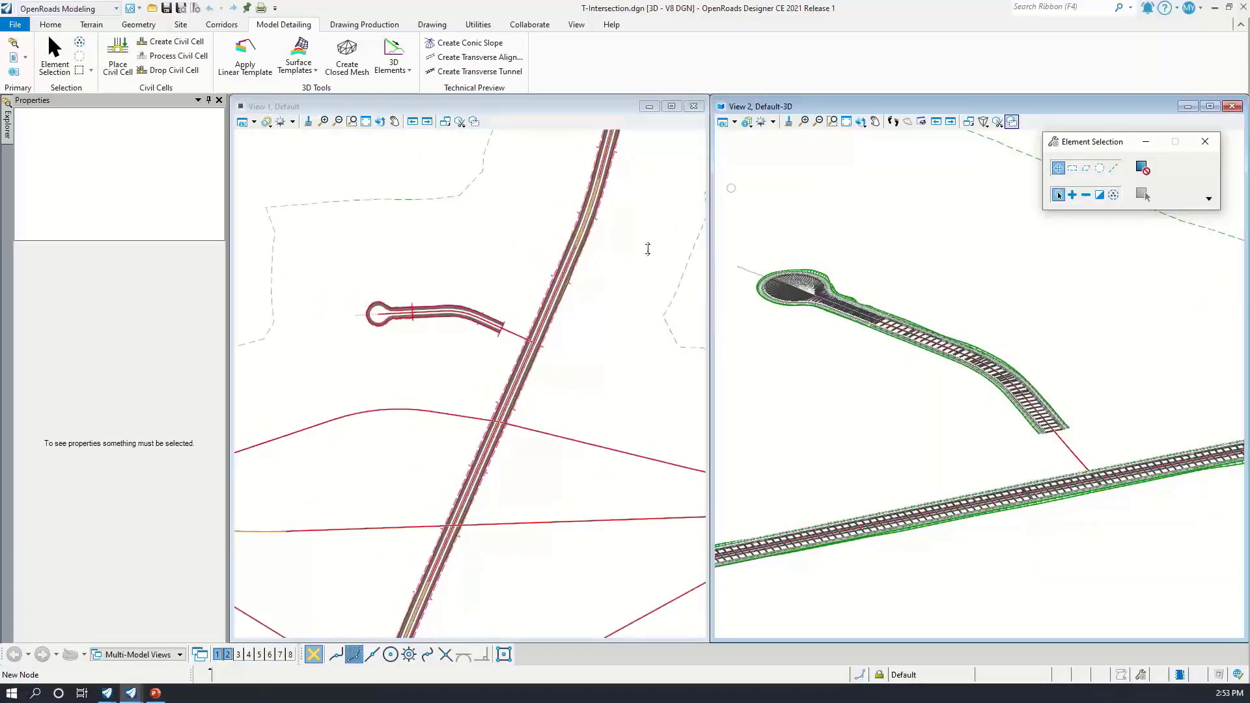
{"action": "left_click_drag", "start_coordinate": [1070, 149], "coordinate": [1048, 111]}
{"action": "scroll", "coordinate": [443, 311], "scroll_direction": "up", "scroll_amount": 2}
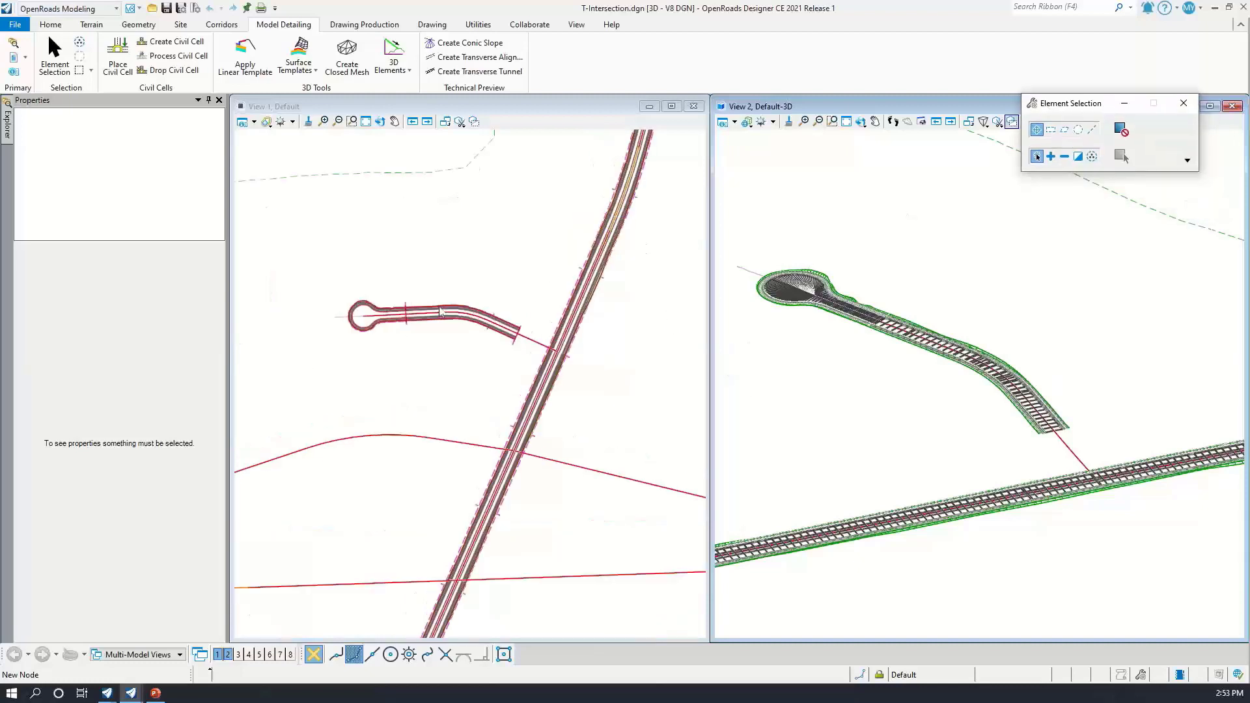
Examine the cul-de-sac road and the gap where its centerline meets the main road, in plan and in 3D
{"action": "scroll", "coordinate": [278, 320], "scroll_direction": "up", "scroll_amount": 3}
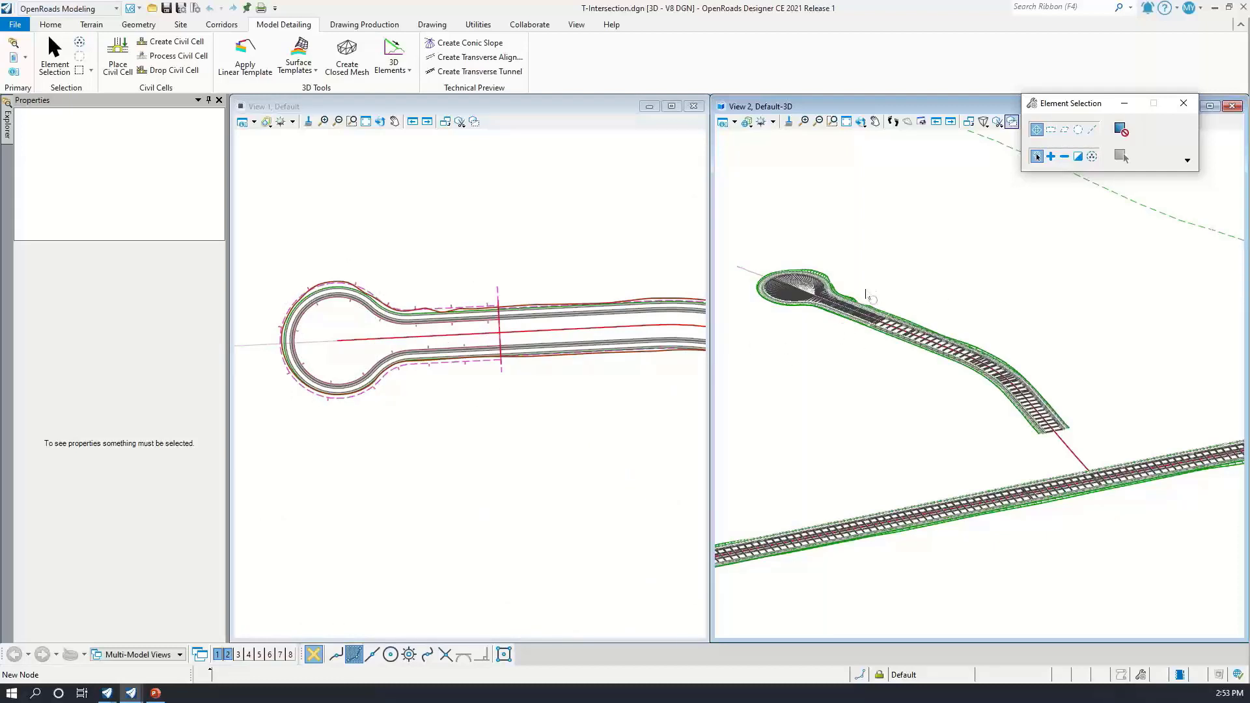
{"action": "scroll", "coordinate": [1051, 465], "scroll_direction": "up", "scroll_amount": 4}
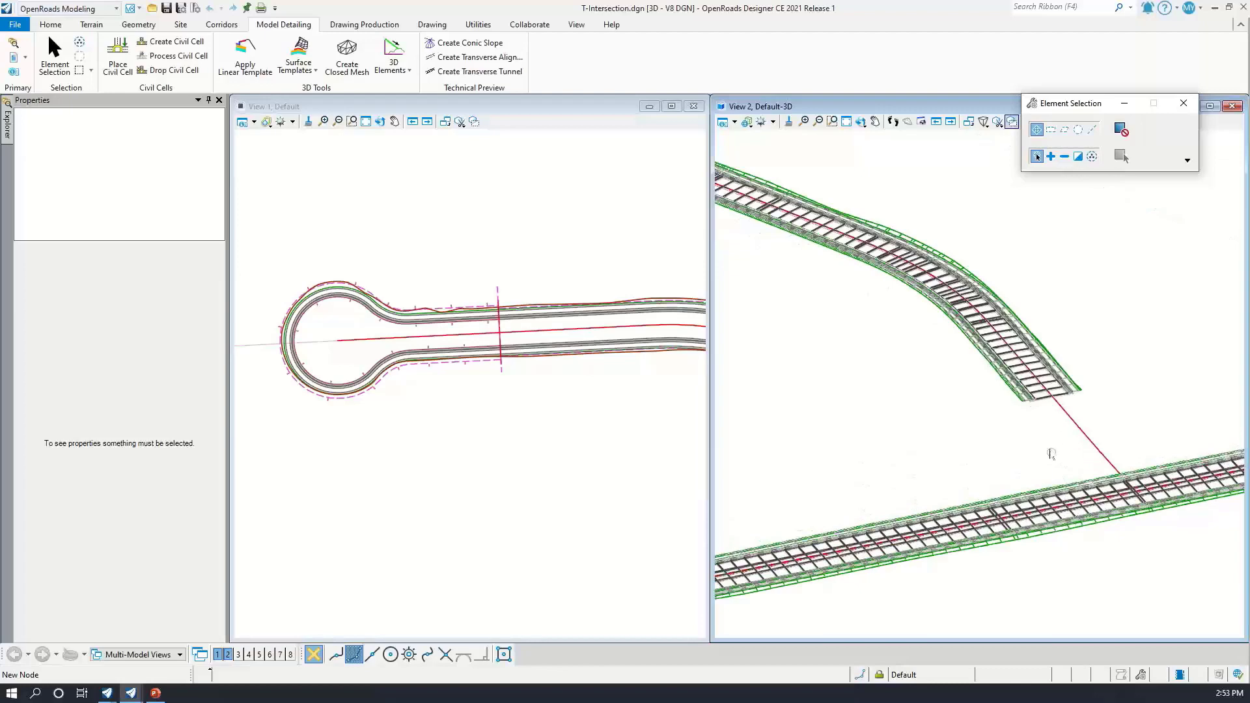
{"action": "scroll", "coordinate": [991, 443], "scroll_direction": "up", "scroll_amount": 3}
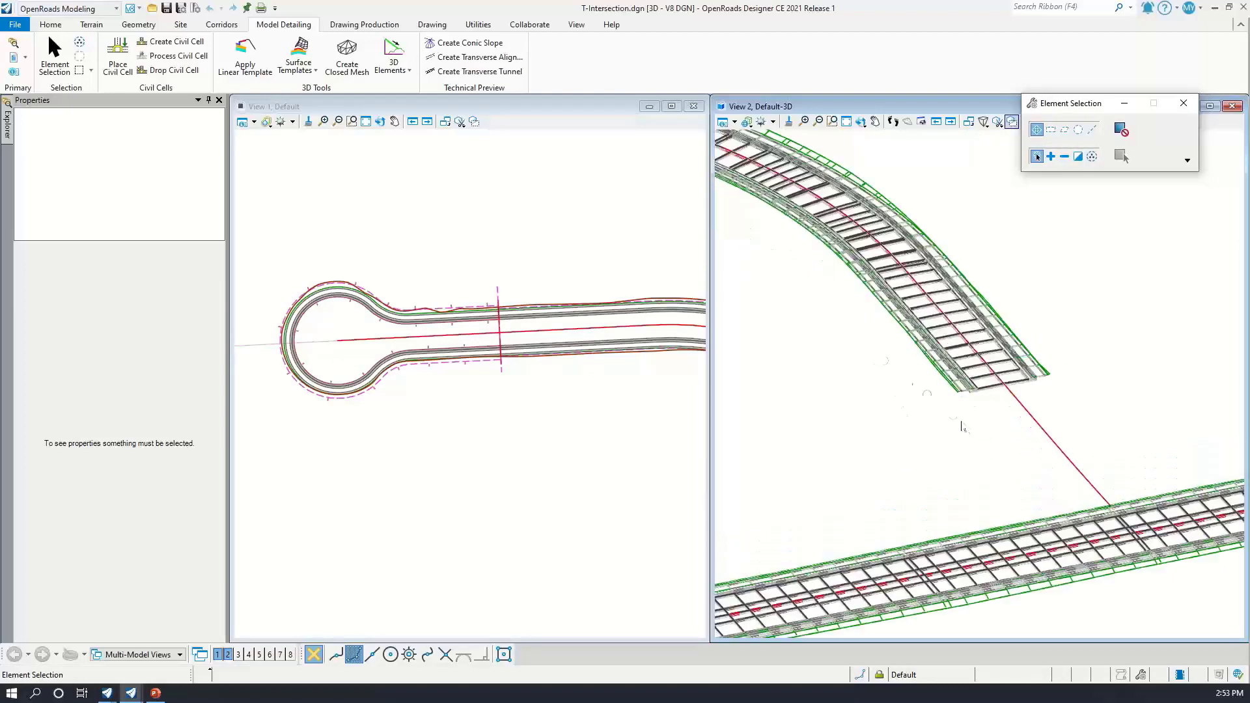
{"action": "scroll", "coordinate": [962, 427], "scroll_direction": "down", "scroll_amount": 1}
{"action": "scroll", "coordinate": [1038, 475], "scroll_direction": "up", "scroll_amount": 2}
{"action": "middle_click_drag", "start_coordinate": [1038, 474], "coordinate": [993, 419]}
{"action": "scroll", "coordinate": [623, 413], "scroll_direction": "down", "scroll_amount": 7}
{"action": "scroll", "coordinate": [623, 413], "scroll_direction": "up", "scroll_amount": 5}
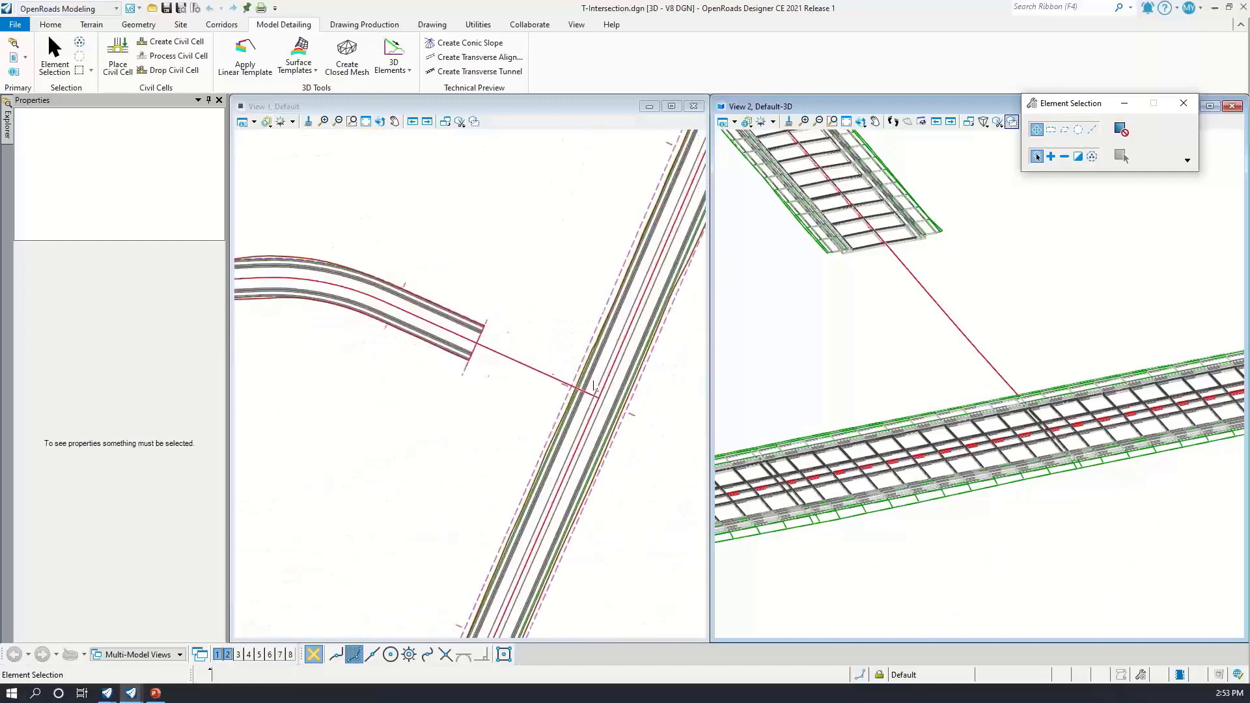
{"action": "scroll", "coordinate": [924, 286], "scroll_direction": "up", "scroll_amount": 2}
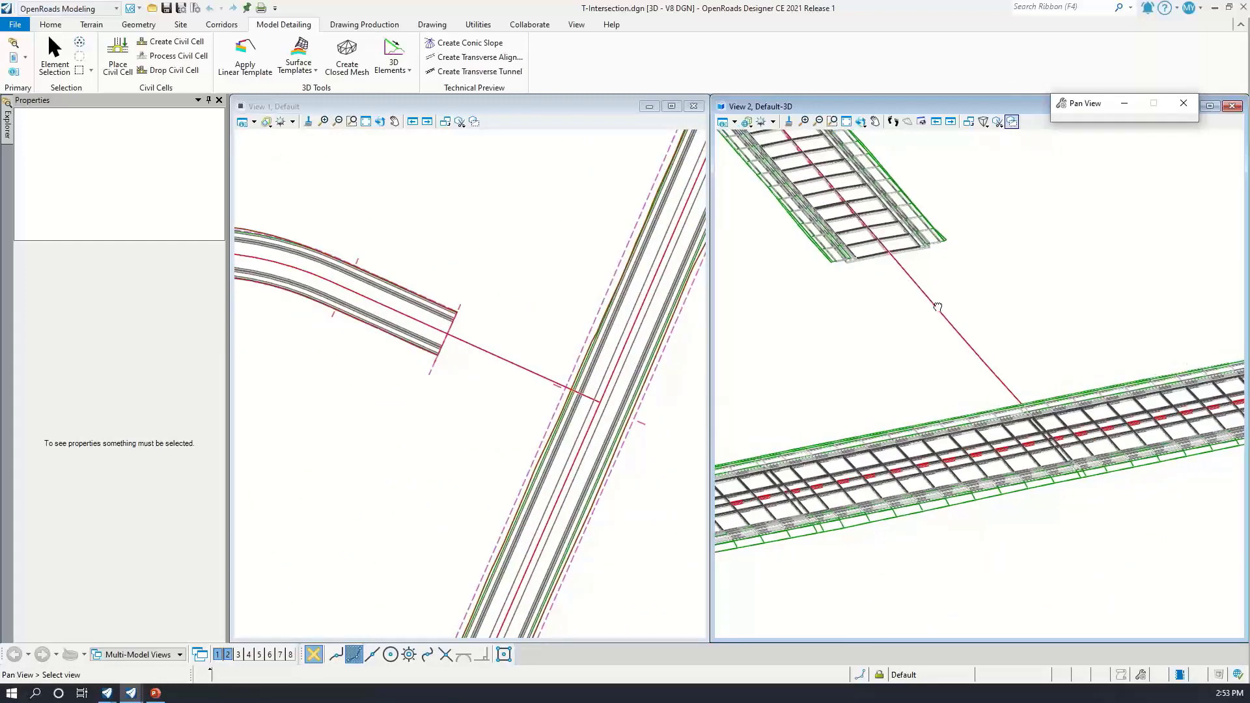
{"action": "scroll", "coordinate": [1010, 390], "scroll_direction": "down", "scroll_amount": 1}
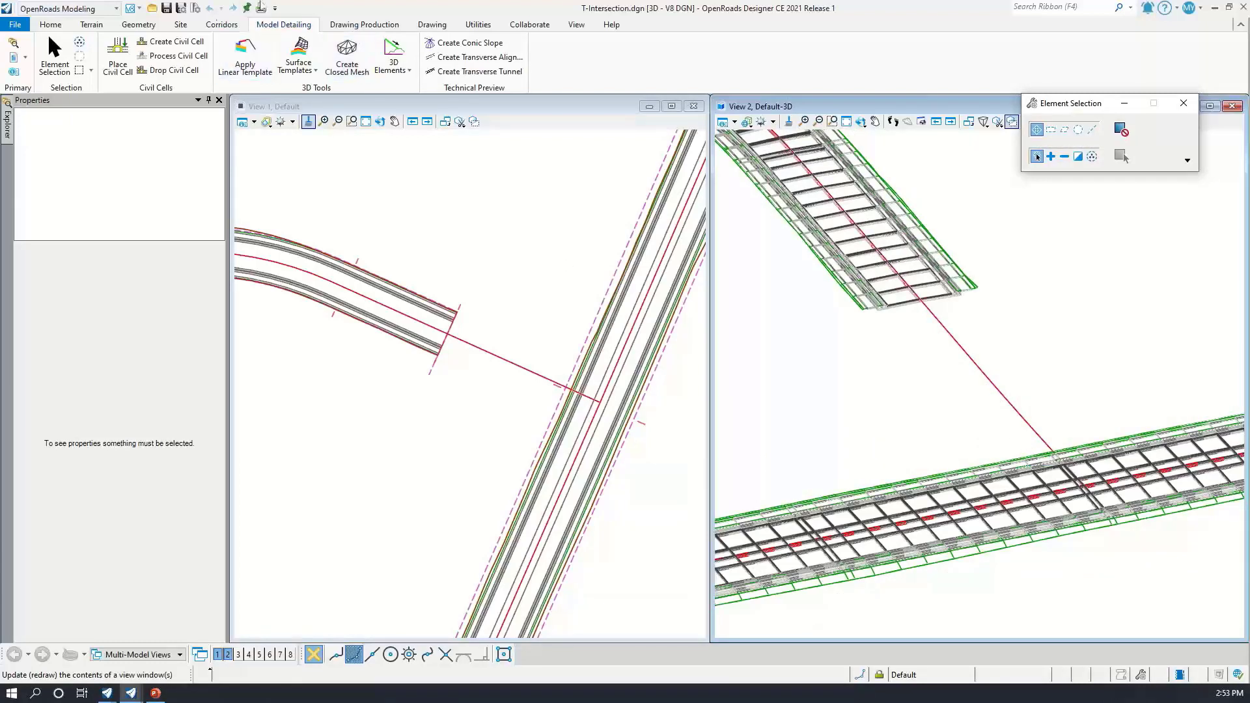
Start Place Civil Cell and choose the Basic T (Urban) cell from T-Intersections.dgnlib
{"action": "left_click", "coordinate": [109, 65]}
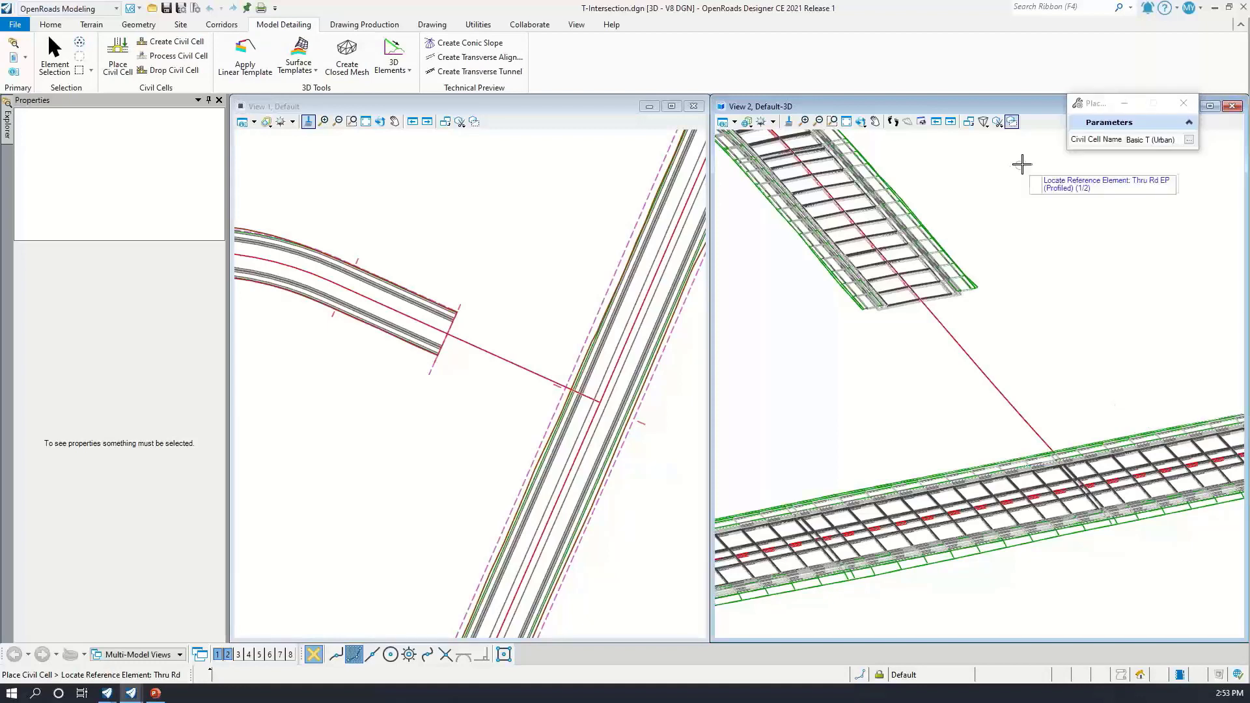
{"action": "left_click", "coordinate": [1189, 140]}
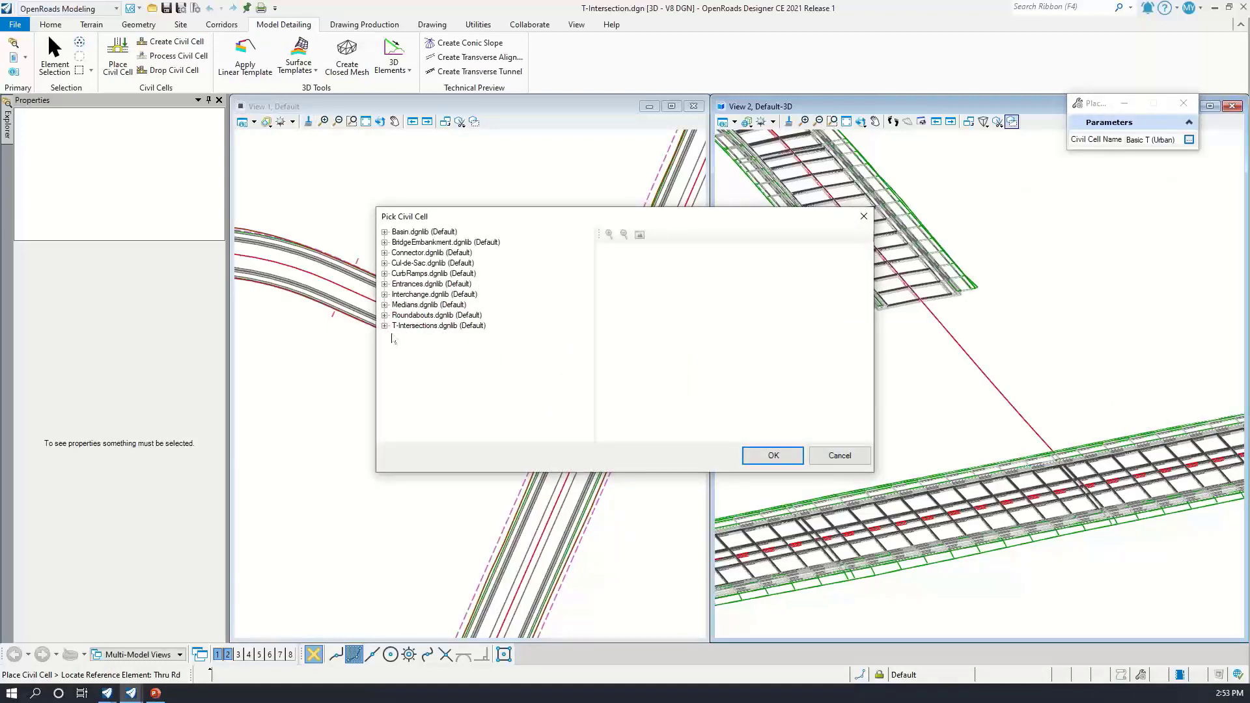
{"action": "left_click", "coordinate": [385, 326]}
{"action": "left_click", "coordinate": [442, 337]}
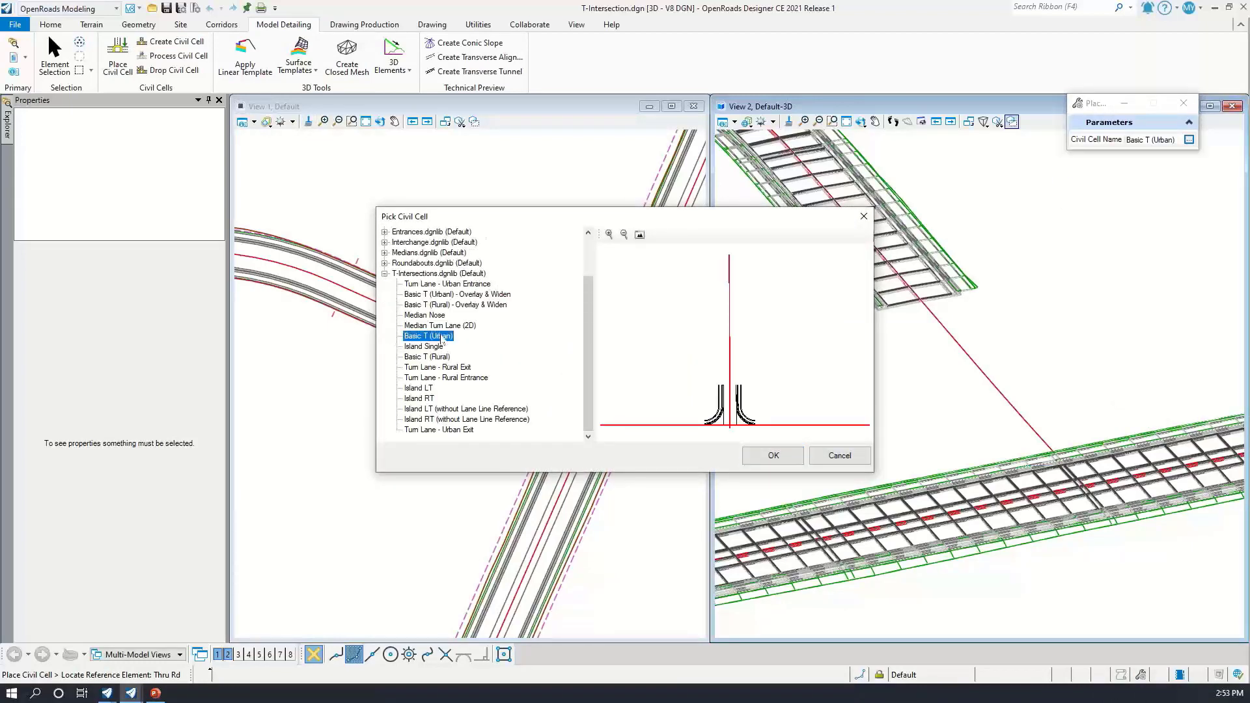
{"action": "left_click", "coordinate": [770, 455]}
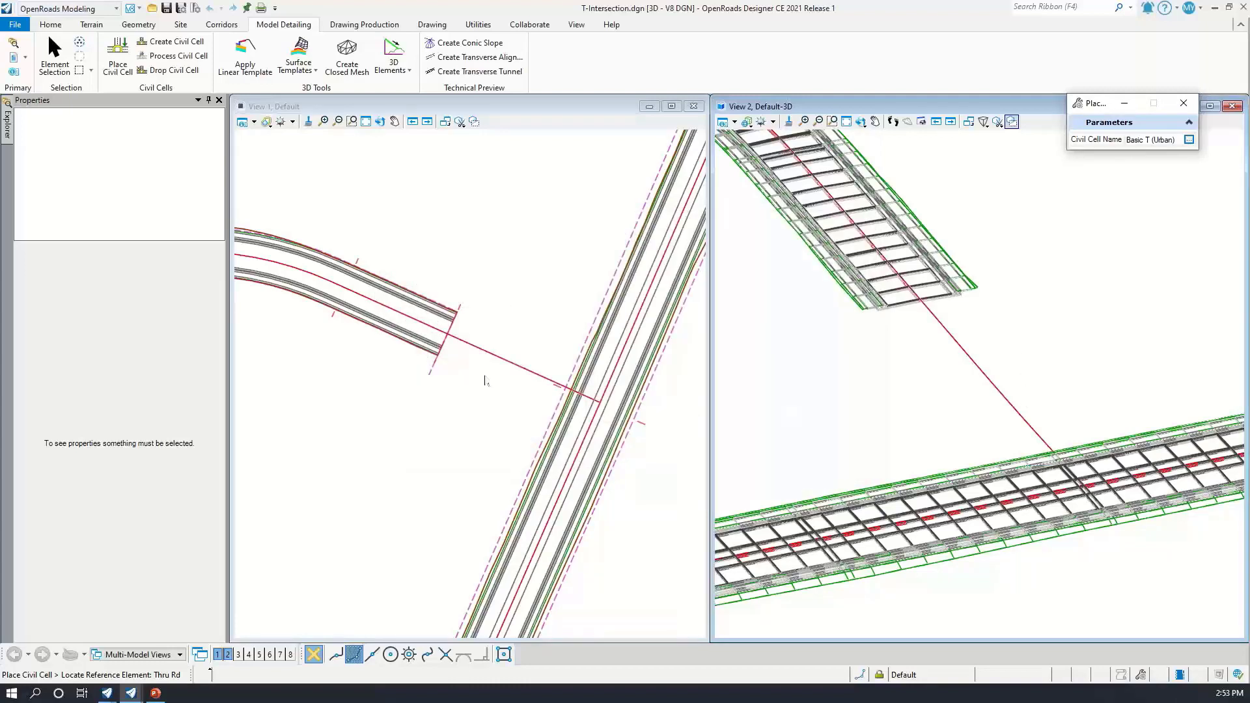
Pick the EOP_L pavement edge of LondonRd on the side road's side as the Thru Rd EP reference element
{"action": "scroll", "coordinate": [554, 368], "scroll_direction": "up", "scroll_amount": 3}
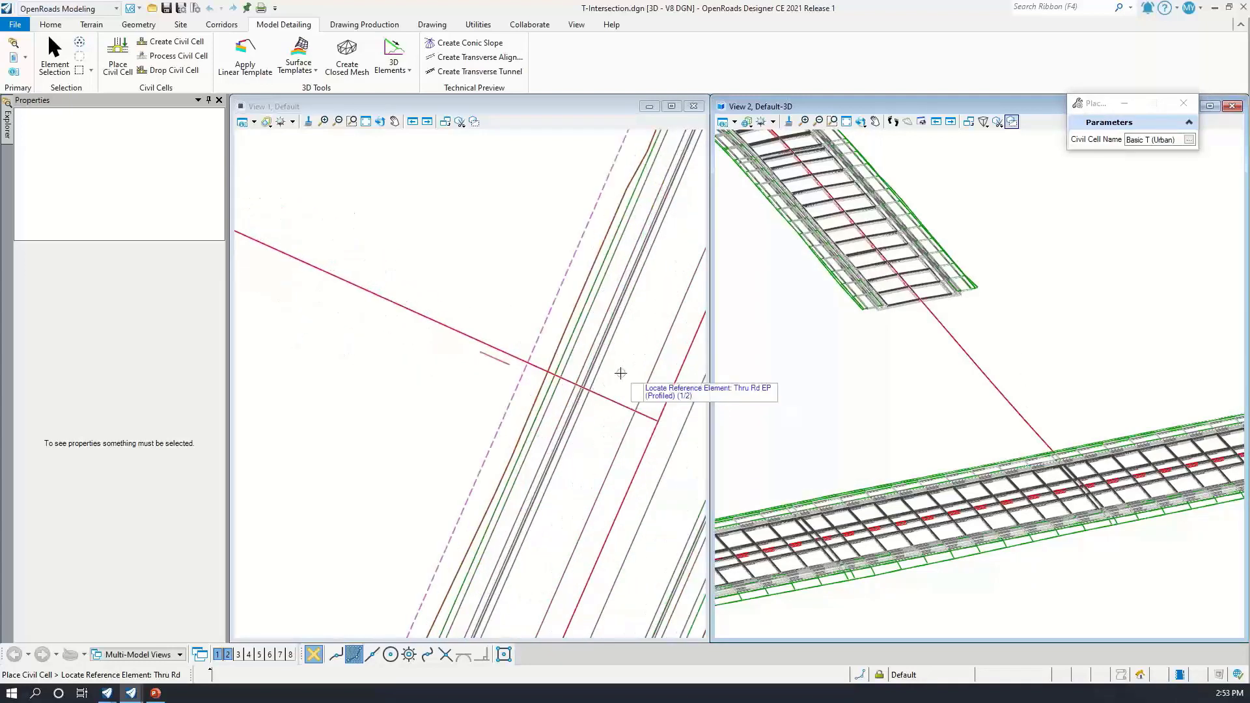
{"action": "scroll", "coordinate": [621, 373], "scroll_direction": "down", "scroll_amount": 2}
{"action": "scroll", "coordinate": [606, 365], "scroll_direction": "down", "scroll_amount": 2}
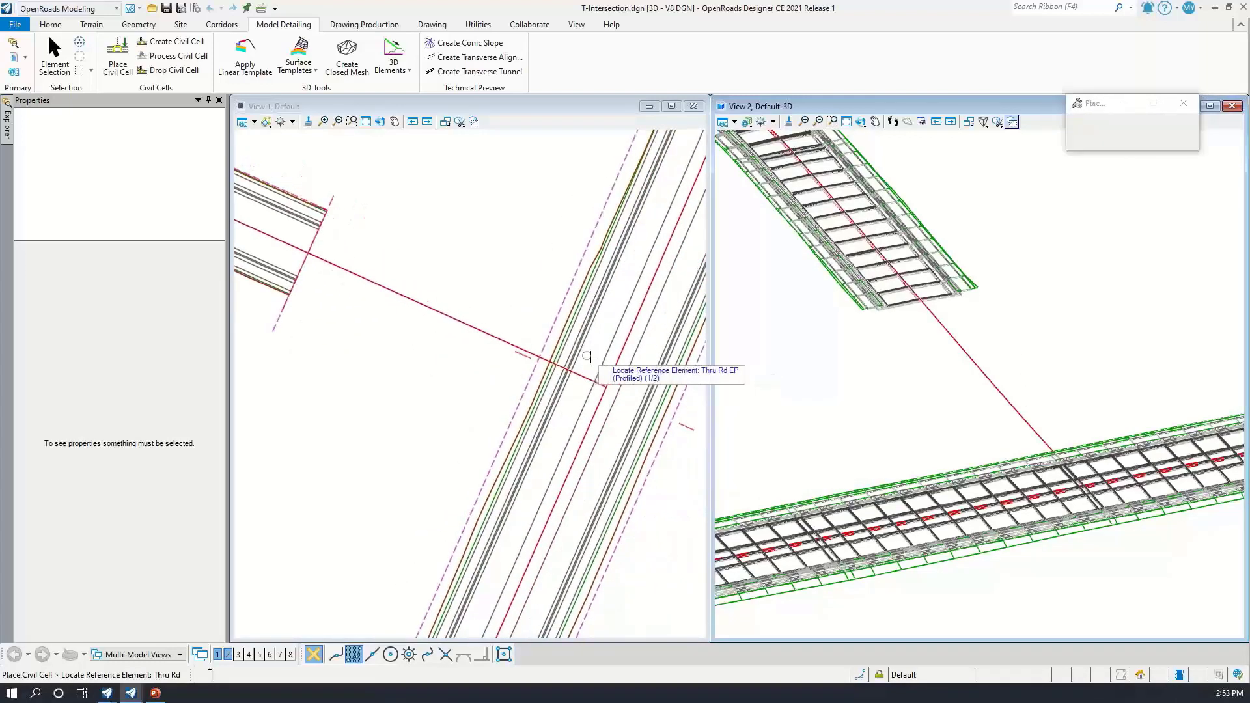
{"action": "scroll", "coordinate": [589, 358], "scroll_direction": "up", "scroll_amount": 2}
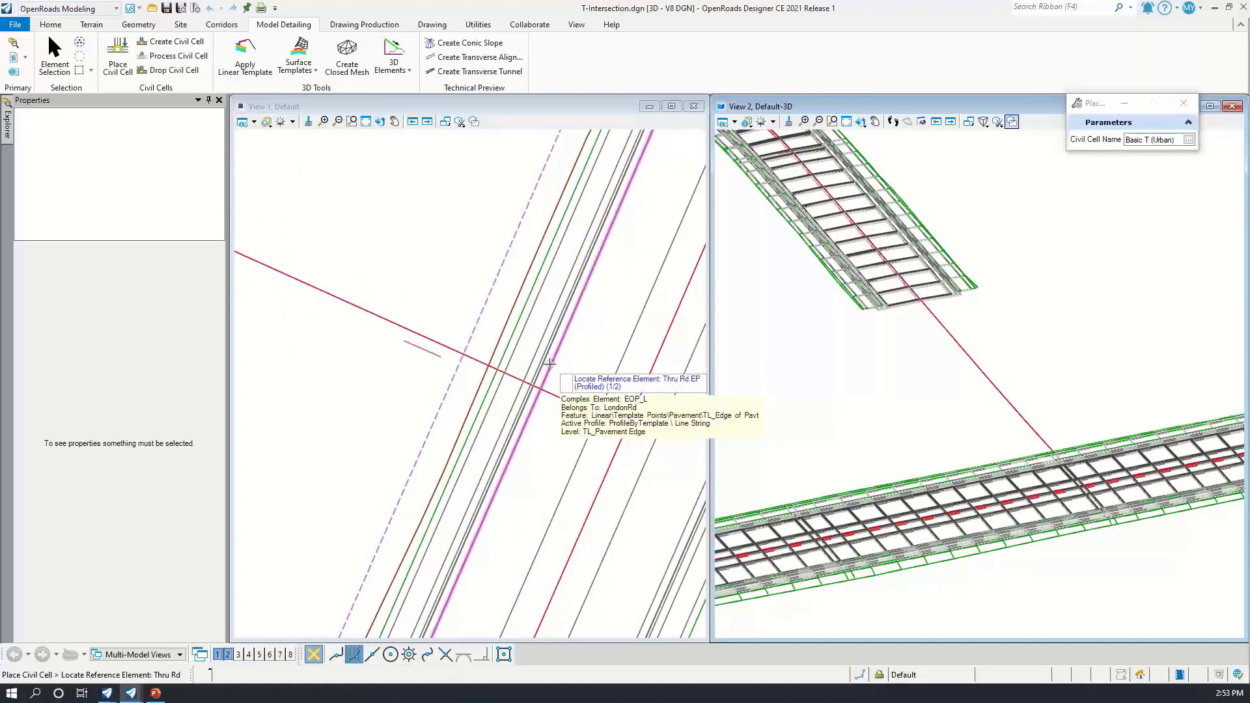
{"action": "key", "text": "ctrl"}
{"action": "key", "text": "ctrl"}
{"action": "key", "text": "ctrl"}
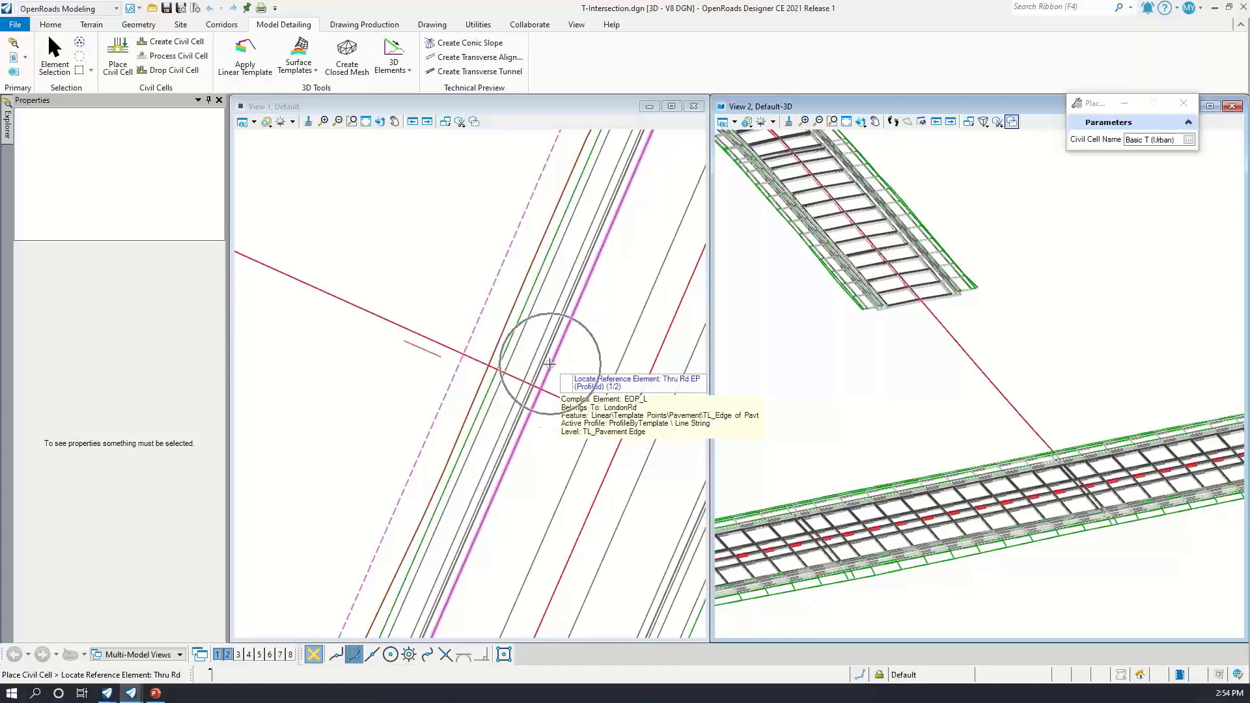
{"action": "key", "text": "ctrl"}
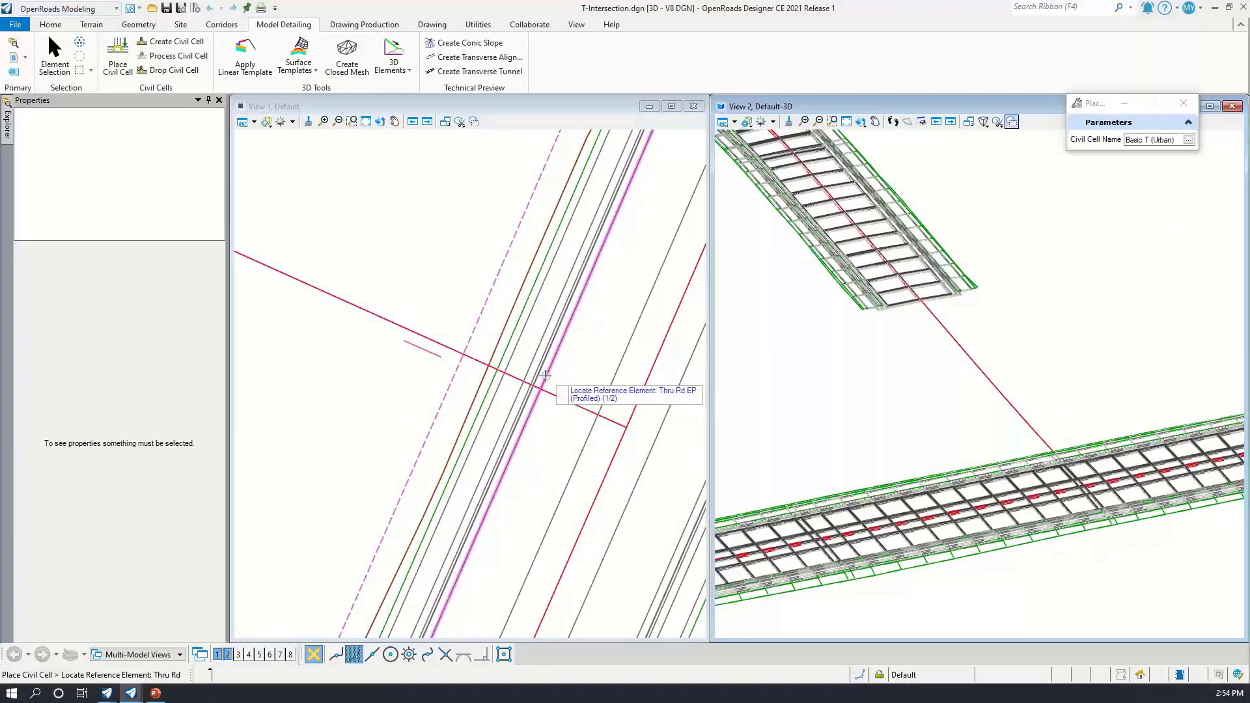
{"action": "left_click", "coordinate": [545, 376]}
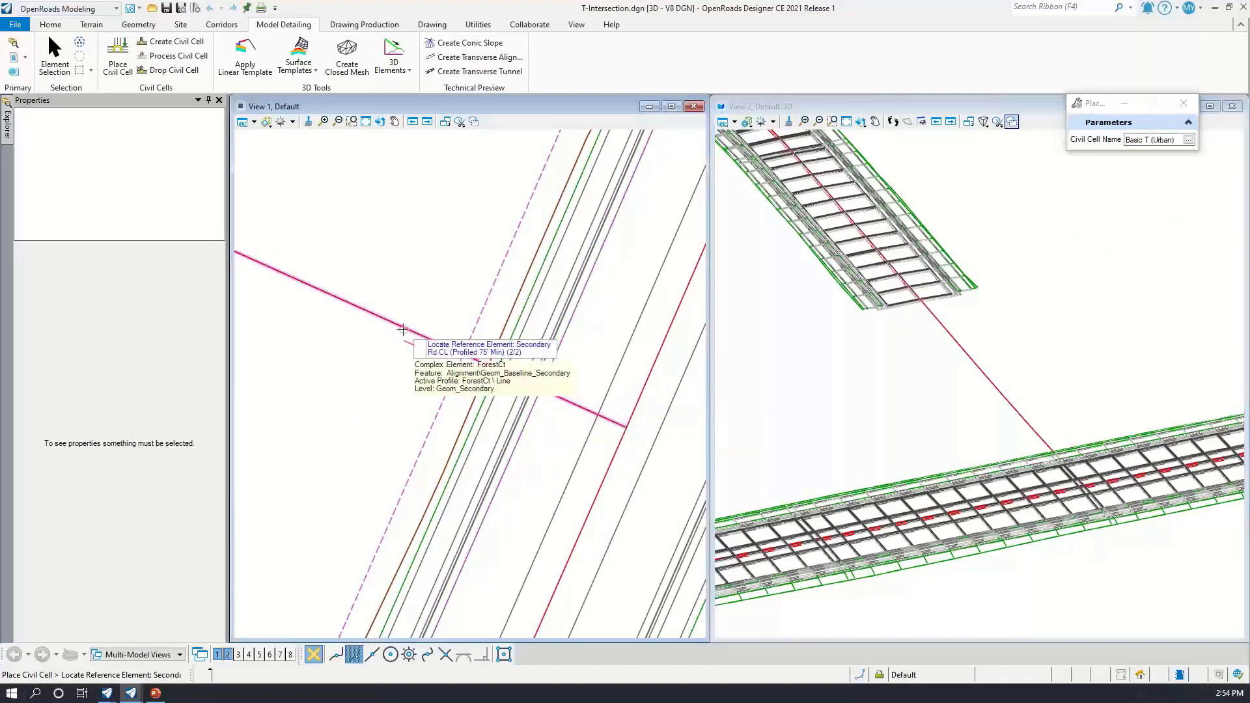
Pick the ForestCt alignment as the Secondary Rd CL reference element and settle the civil cell's placement alternative
{"action": "scroll", "coordinate": [403, 328], "scroll_direction": "down", "scroll_amount": 1}
{"action": "middle_click_drag", "start_coordinate": [404, 329], "coordinate": [544, 362]}
{"action": "scroll", "coordinate": [544, 362], "scroll_direction": "down", "scroll_amount": 2}
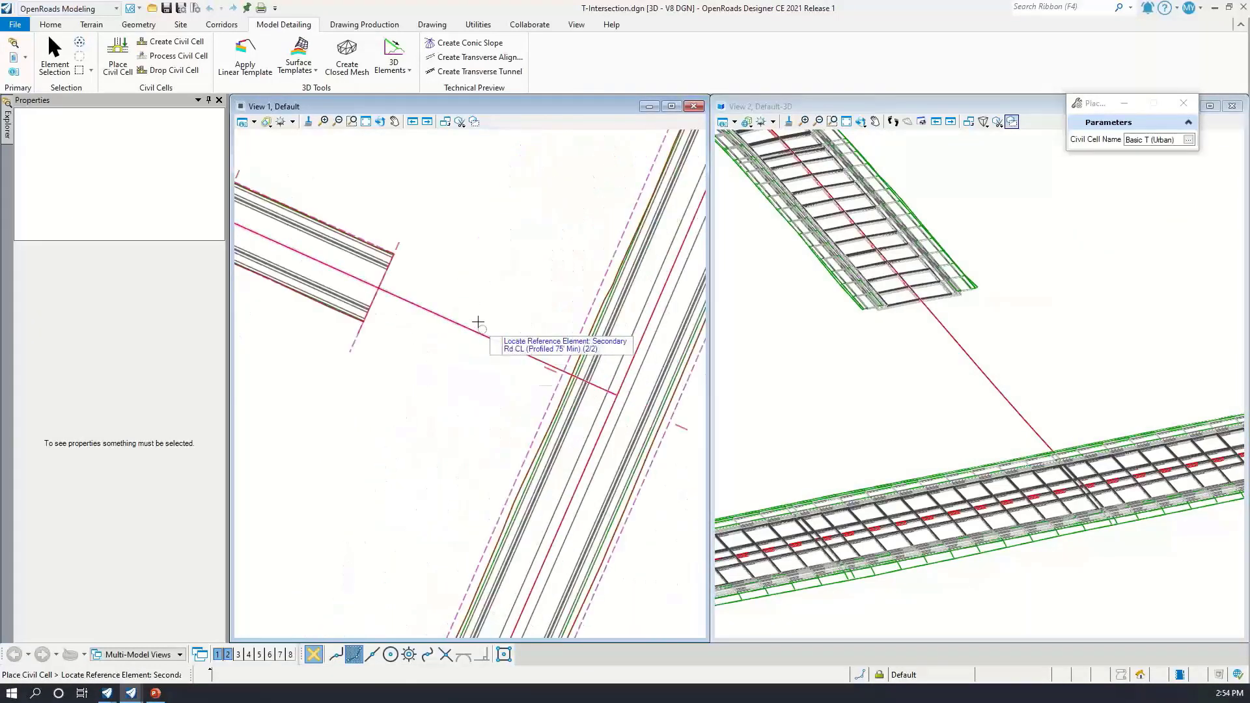
{"action": "left_click", "coordinate": [479, 330]}
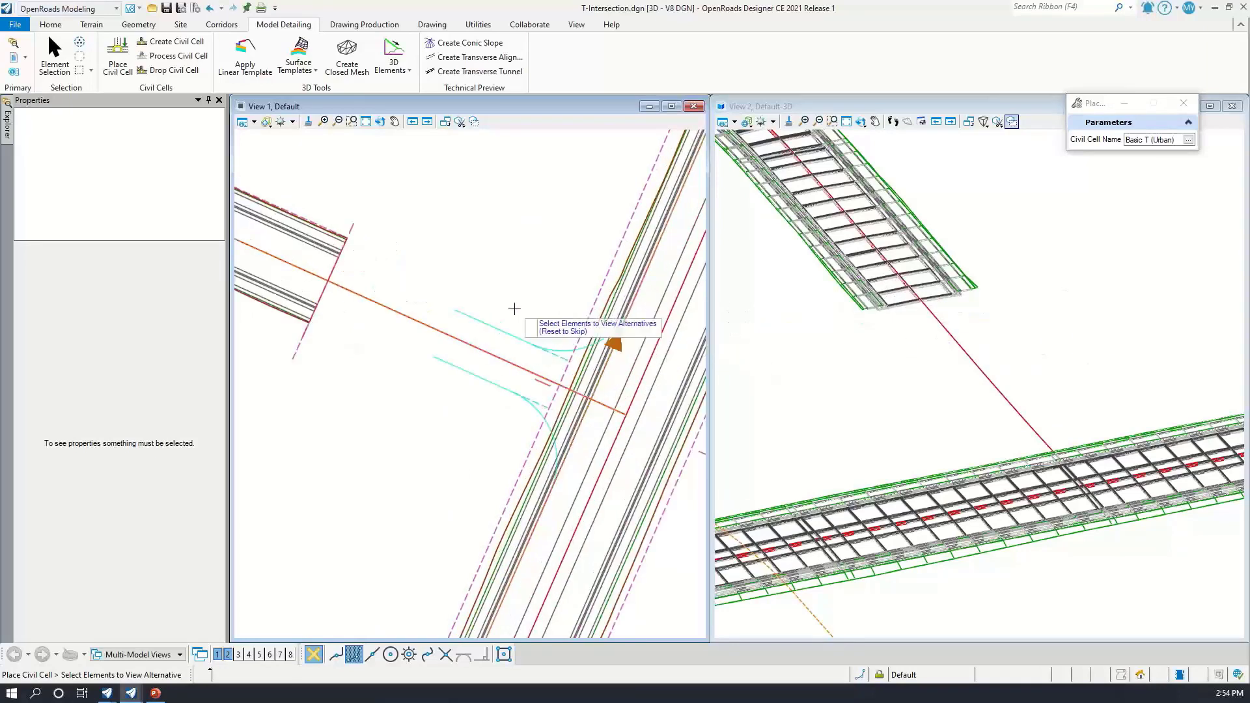
{"action": "left_click", "coordinate": [482, 340]}
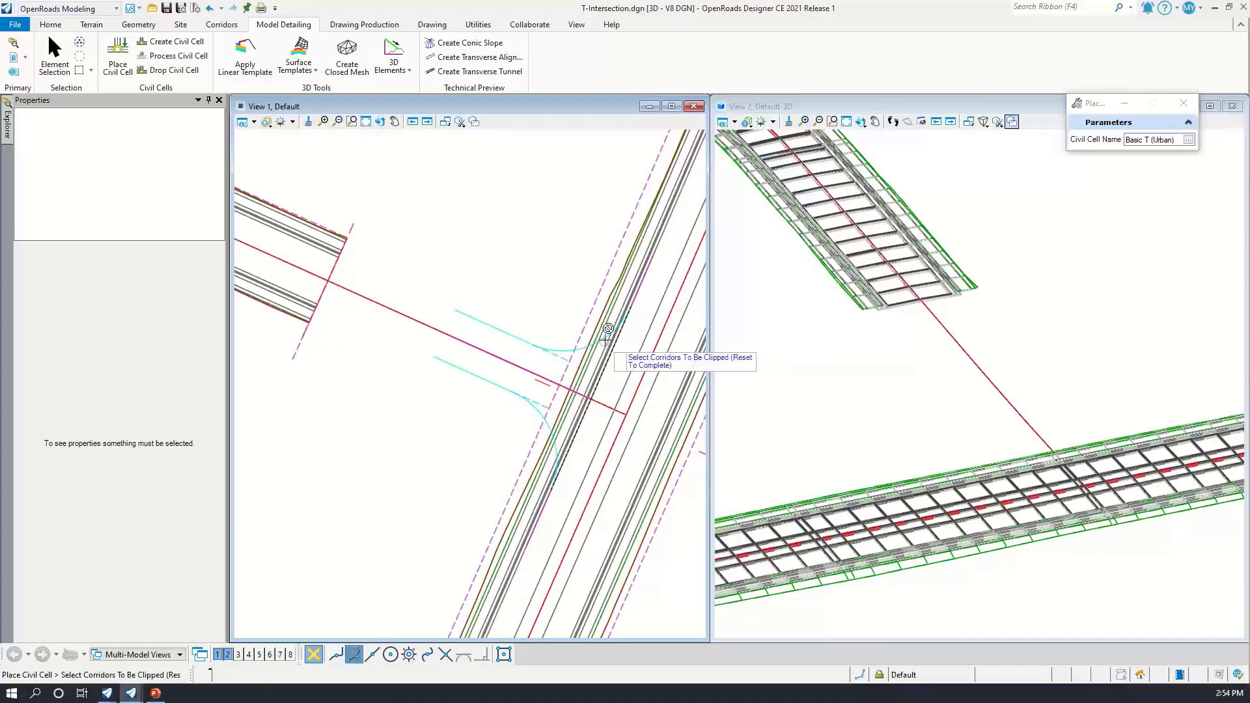
Choose the LondonRd corridor as the one clipped by the Basic T (Urban) cell and accept the cell placement
{"action": "scroll", "coordinate": [608, 330], "scroll_direction": "up", "scroll_amount": 2}
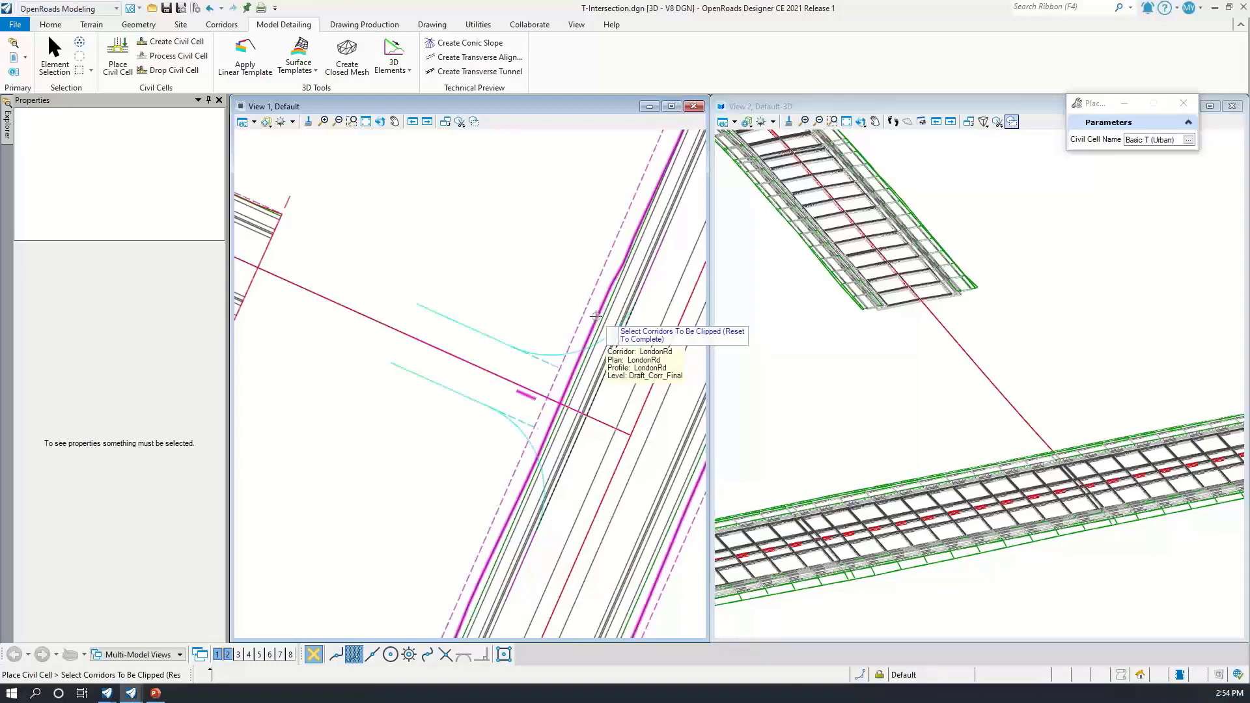
{"action": "left_click", "coordinate": [596, 316]}
{"action": "right_click", "coordinate": [487, 286]}
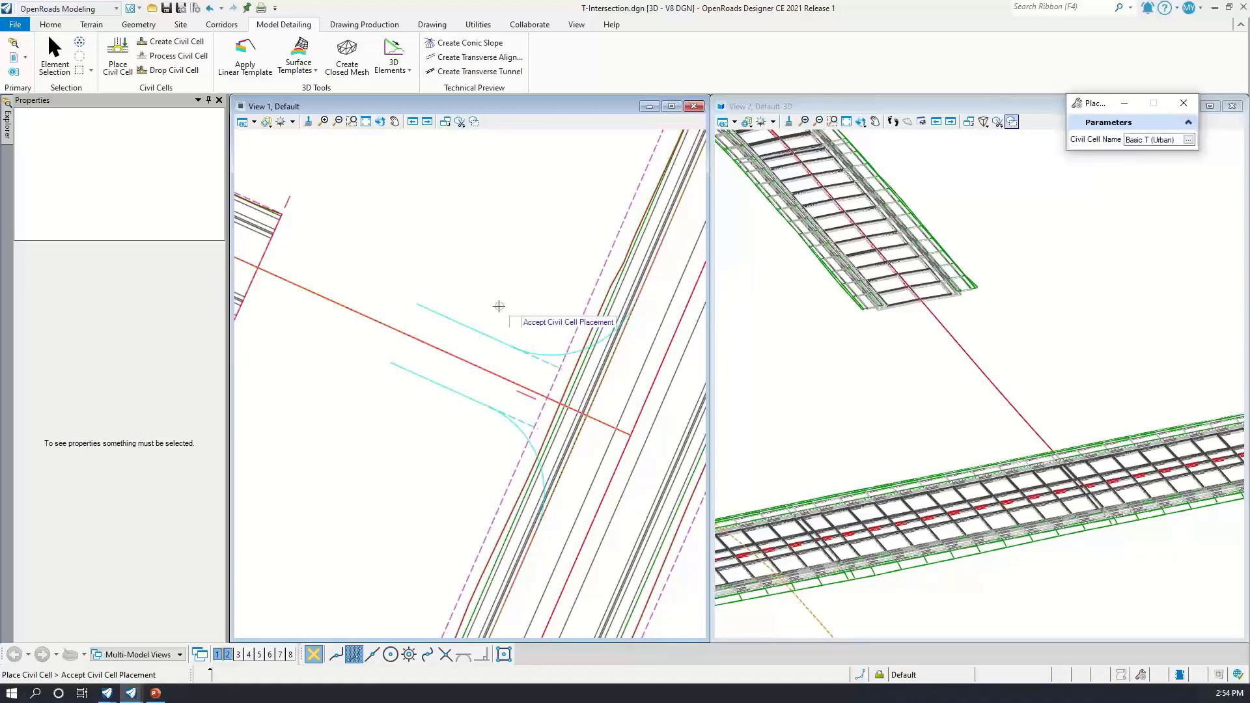
{"action": "left_click", "coordinate": [499, 306]}
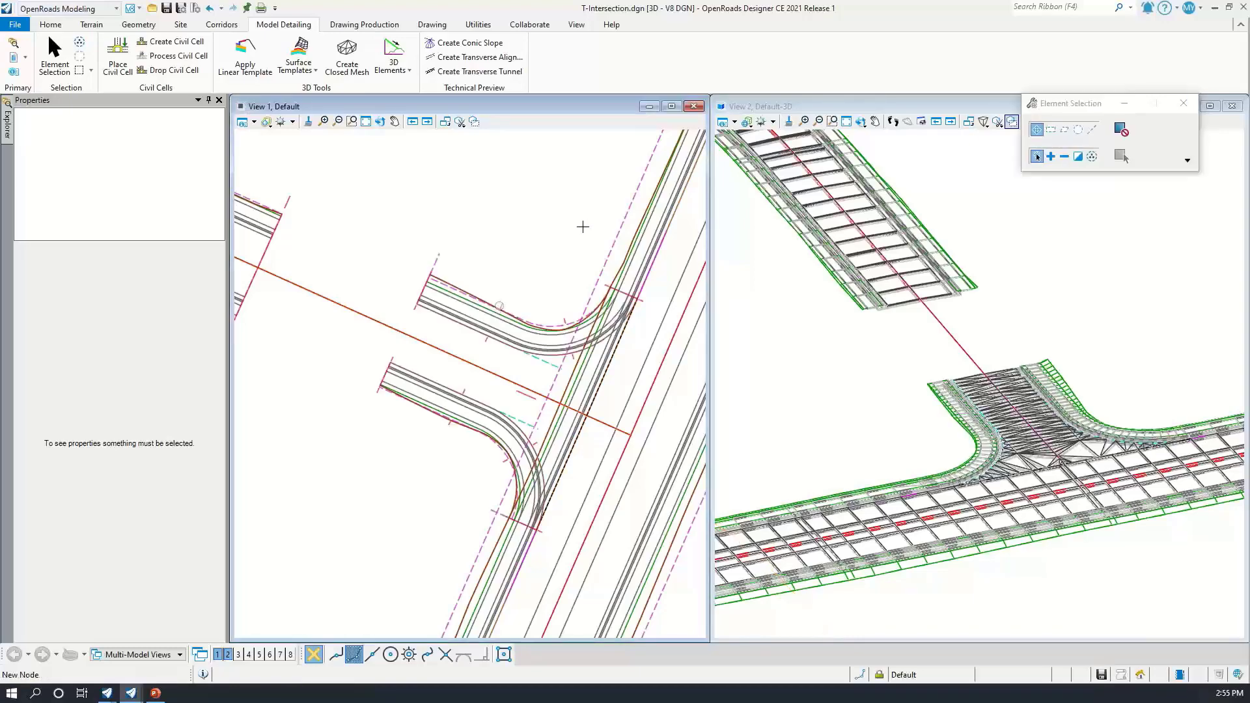
Examine the placed T-intersection in 3D, checking the curb returns and the pavement tie-in along LondonRd, and end the placement command
{"action": "scroll", "coordinate": [977, 456], "scroll_direction": "up", "scroll_amount": 2}
{"action": "middle_click_drag", "start_coordinate": [1147, 498], "coordinate": [967, 501]}
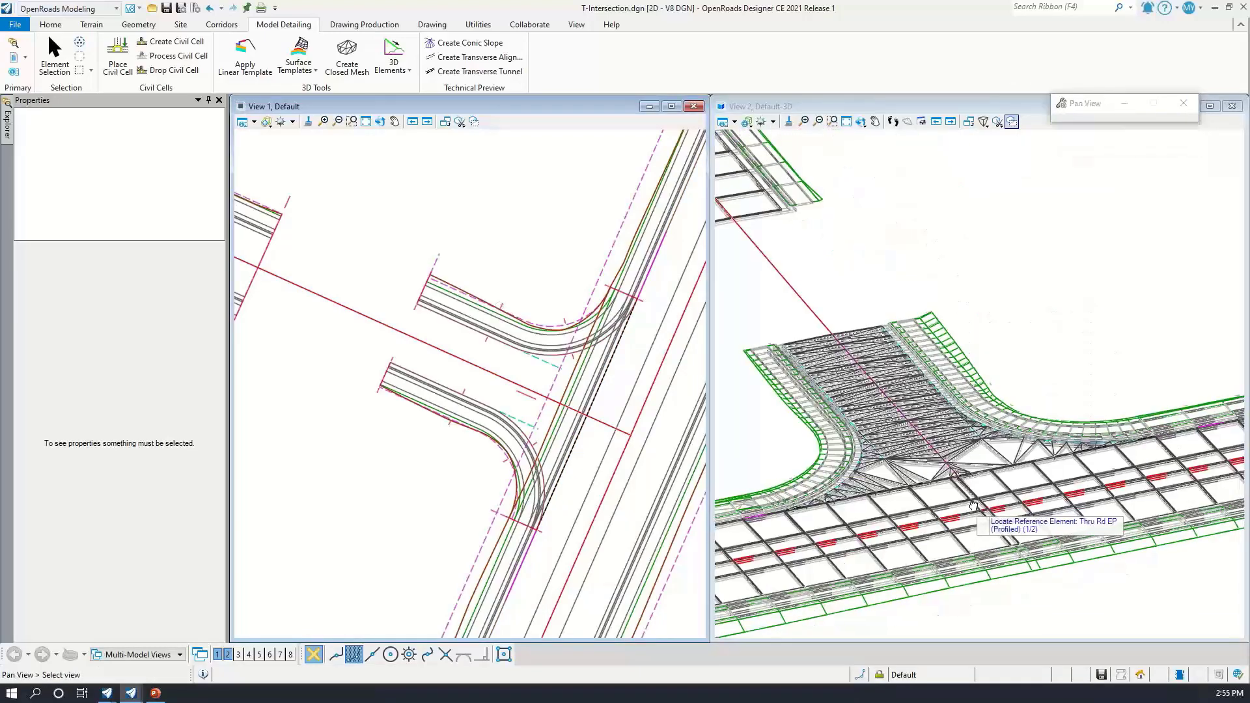
{"action": "scroll", "coordinate": [963, 453], "scroll_direction": "up", "scroll_amount": 1}
{"action": "middle_click_drag", "start_coordinate": [962, 446], "coordinate": [1038, 430]}
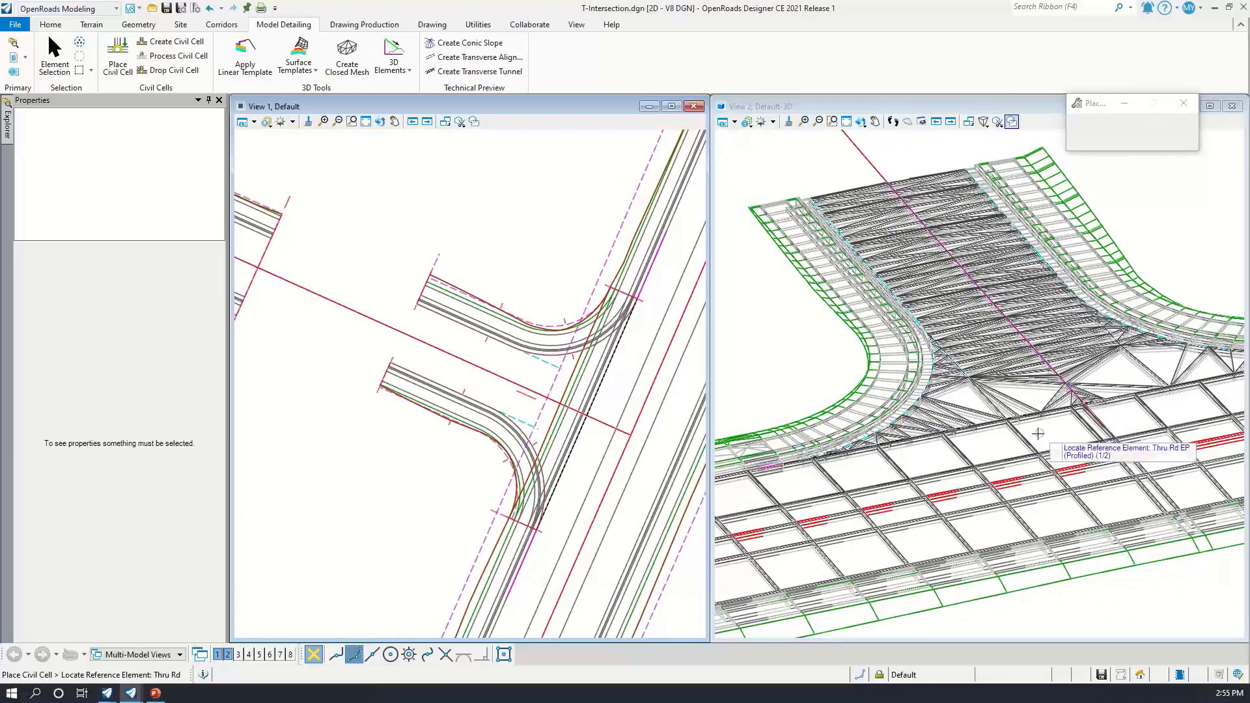
{"action": "scroll", "coordinate": [1016, 534], "scroll_direction": "up", "scroll_amount": 1}
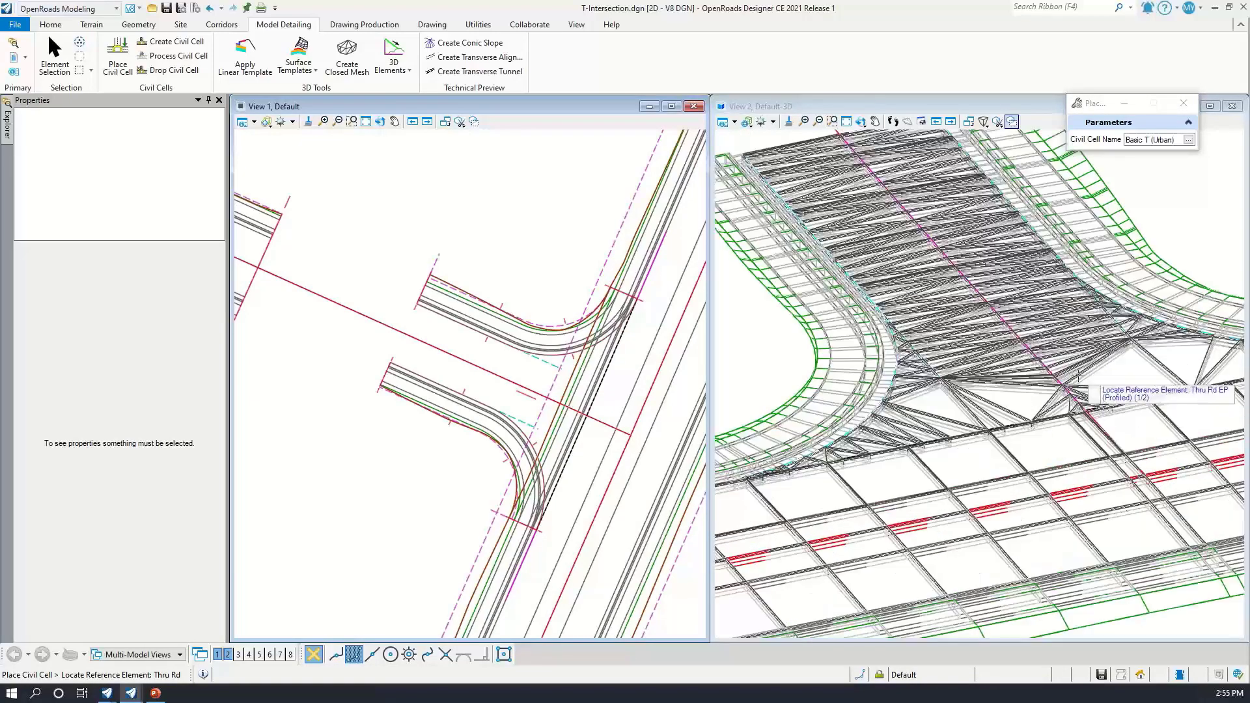
{"action": "scroll", "coordinate": [1078, 378], "scroll_direction": "down", "scroll_amount": 2}
{"action": "right_click", "coordinate": [774, 208]}
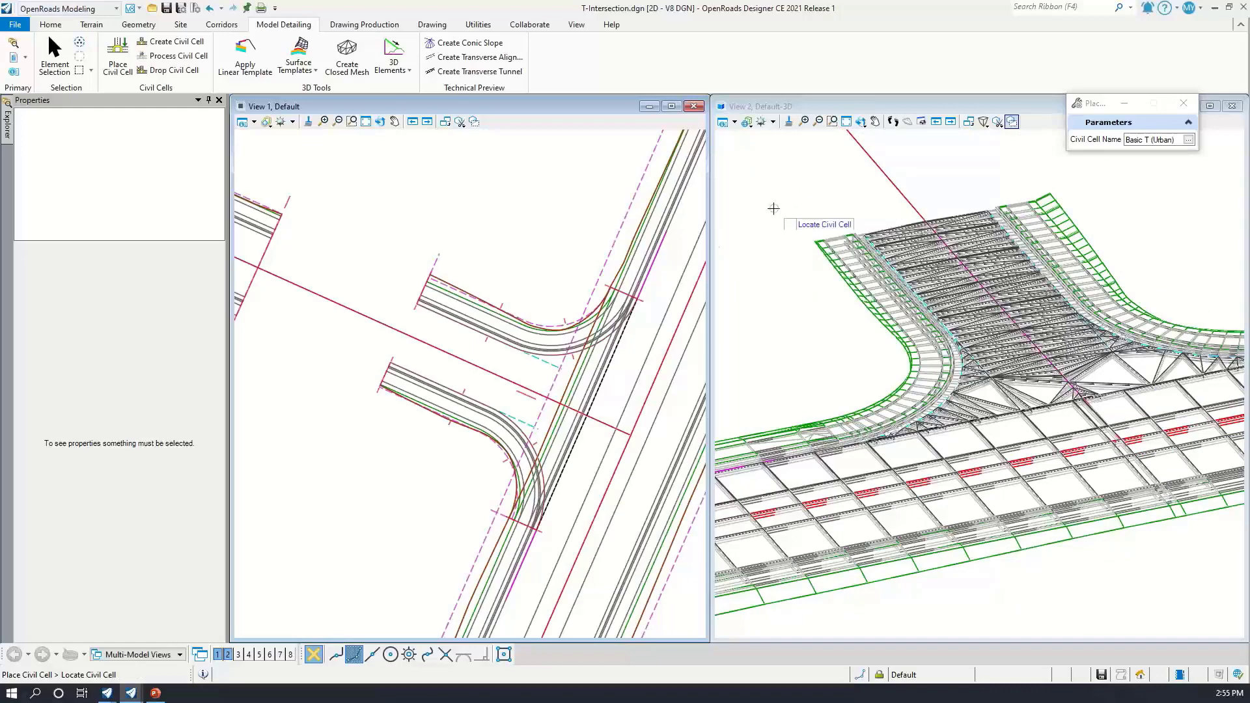
{"action": "right_click", "coordinate": [775, 208]}
{"action": "scroll", "coordinate": [1013, 397], "scroll_direction": "down", "scroll_amount": 1}
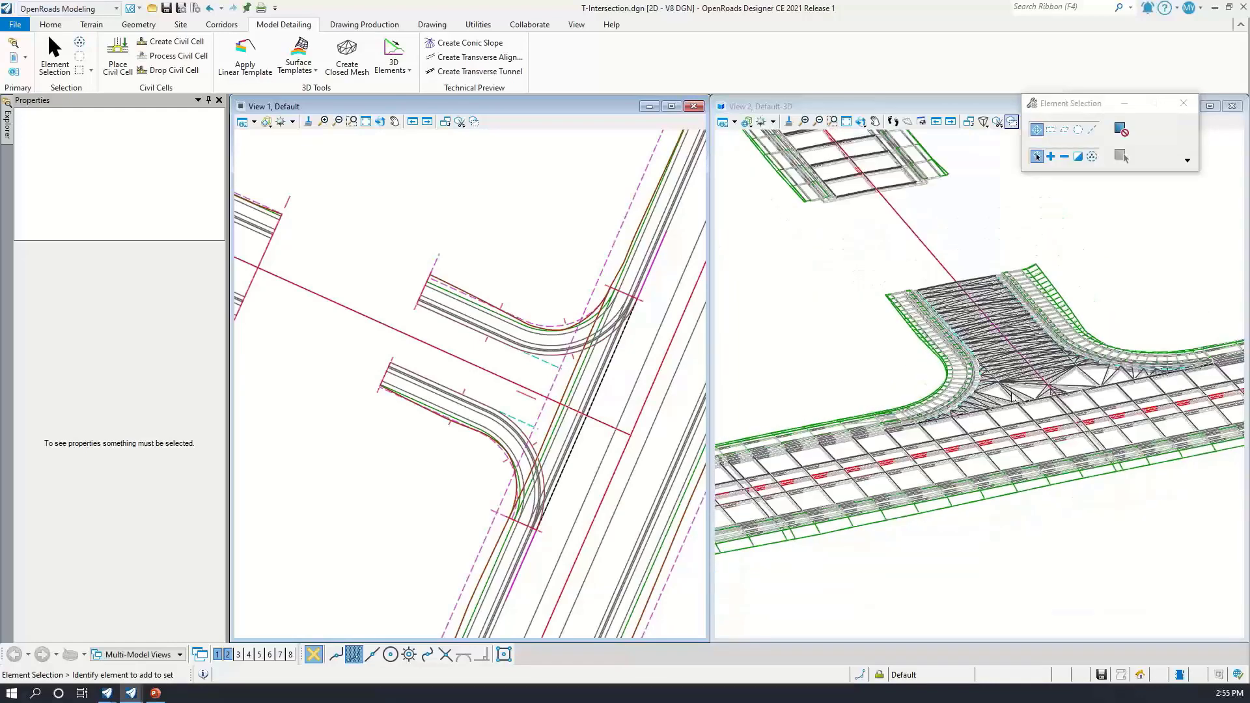
{"action": "scroll", "coordinate": [1085, 404], "scroll_direction": "up", "scroll_amount": 1}
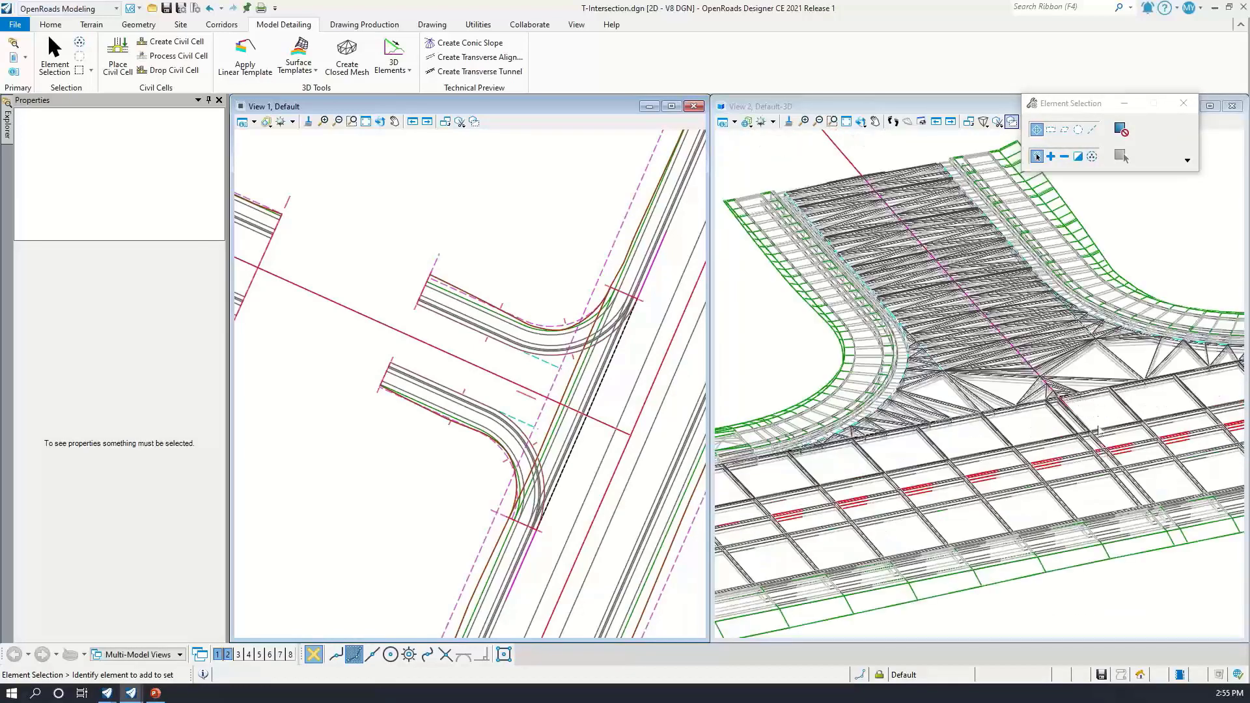
{"action": "key", "text": "ctrl"}
{"action": "key", "text": "ctrl"}
{"action": "scroll", "coordinate": [921, 226], "scroll_direction": "down", "scroll_amount": 3}
{"action": "middle_click_drag", "start_coordinate": [920, 227], "coordinate": [935, 289]}
Set the 3D view's display style to Transparent and inspect the shaded surface of the new T-intersection
{"action": "left_click", "coordinate": [747, 122]}
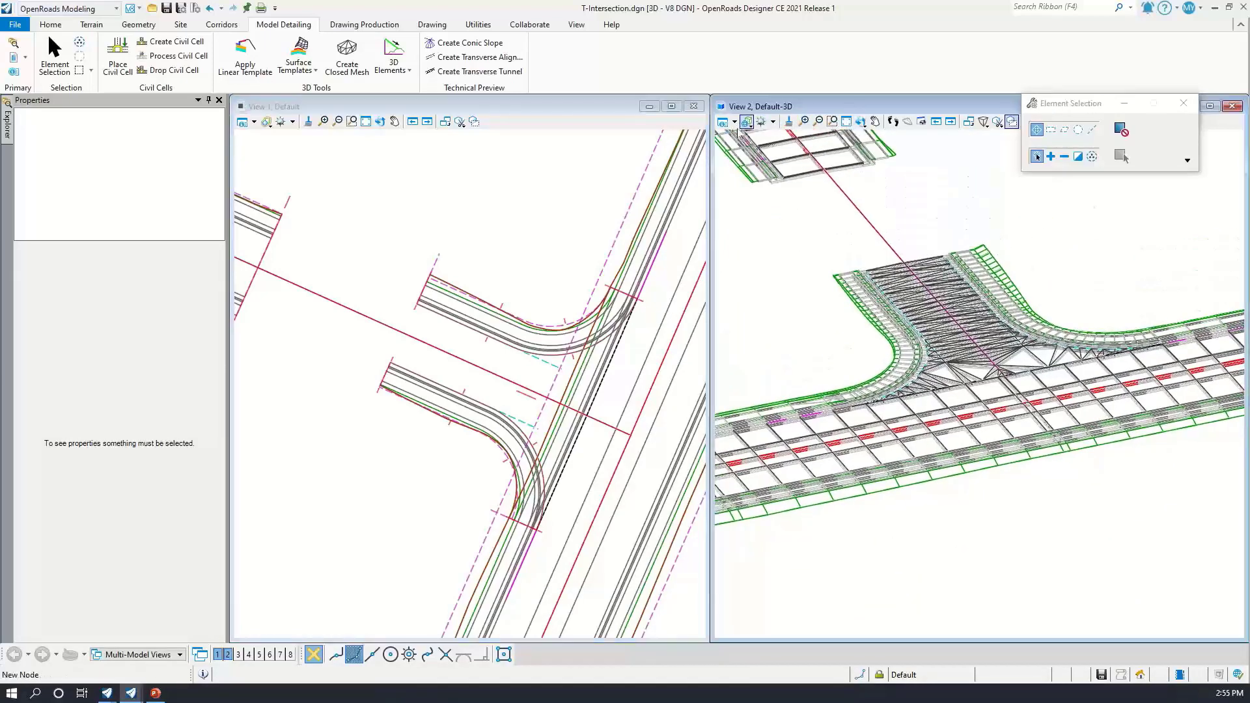
{"action": "left_click", "coordinate": [735, 122]}
{"action": "left_click", "coordinate": [902, 175]}
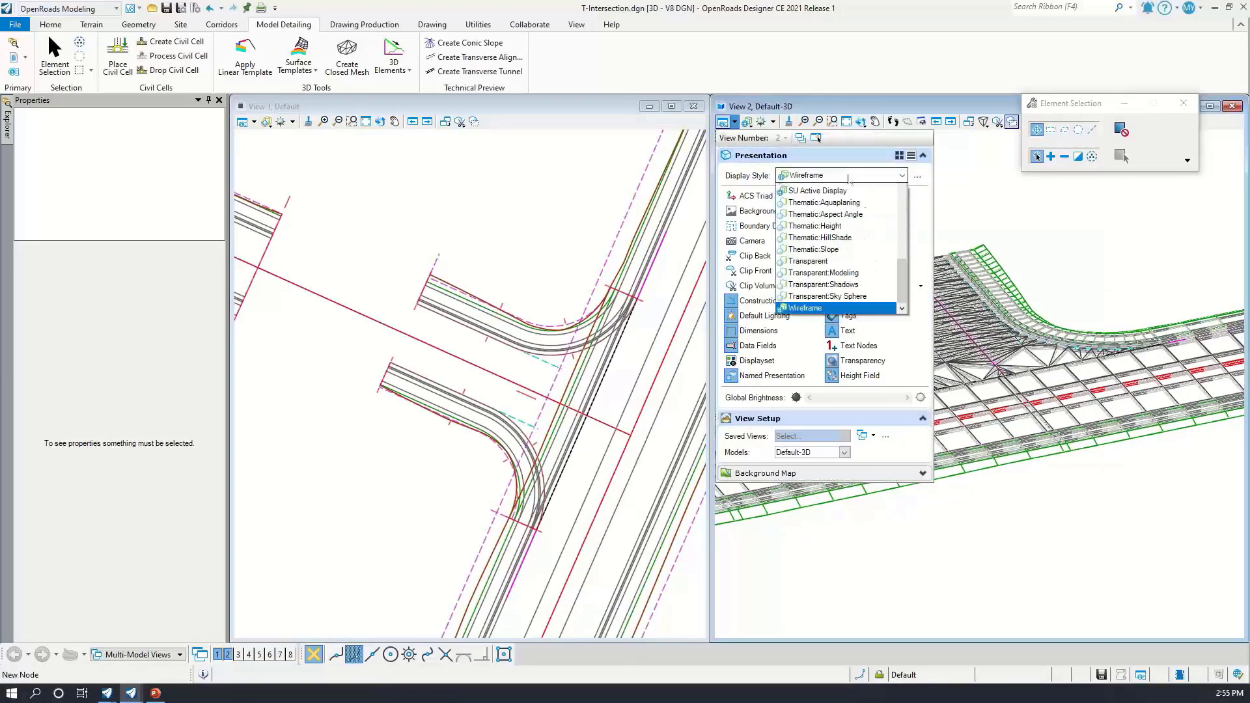
{"action": "scroll", "coordinate": [846, 286], "scroll_direction": "down", "scroll_amount": 3}
{"action": "left_click", "coordinate": [846, 284]}
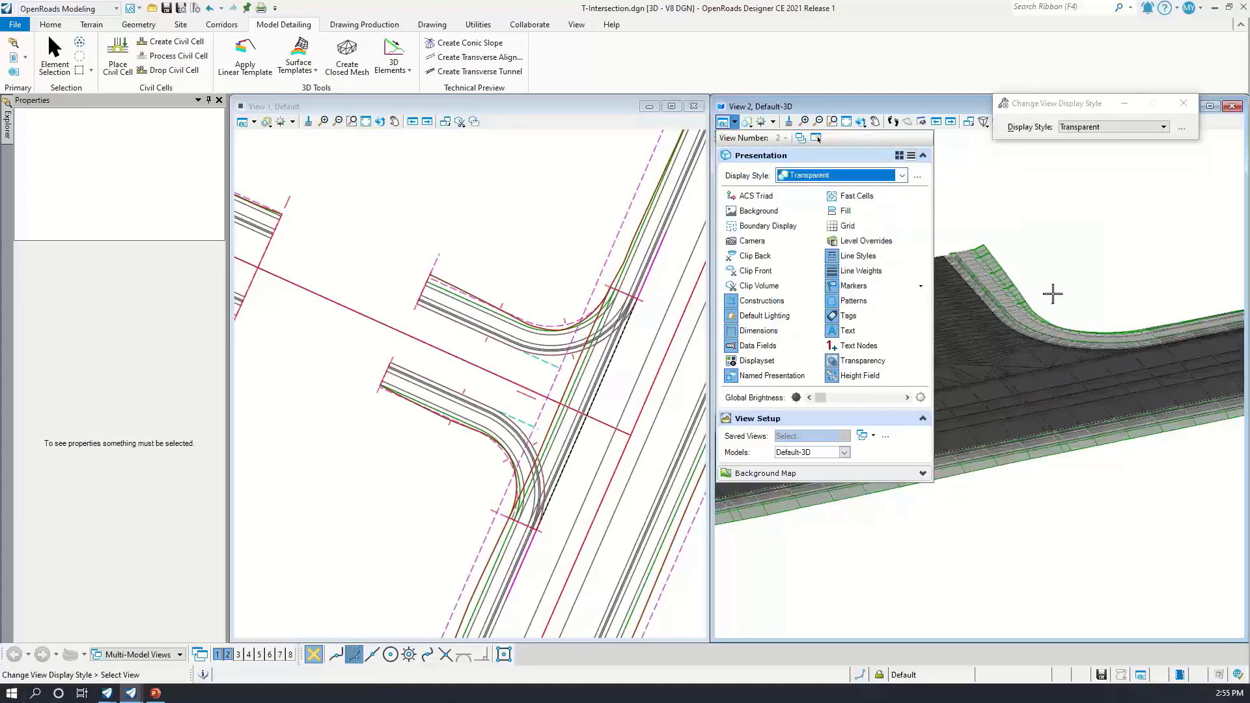
{"action": "scroll", "coordinate": [946, 399], "scroll_direction": "up", "scroll_amount": 5}
{"action": "scroll", "coordinate": [946, 399], "scroll_direction": "up", "scroll_amount": 2}
{"action": "middle_click_drag", "start_coordinate": [905, 379], "coordinate": [848, 481]}
{"action": "scroll", "coordinate": [1085, 415], "scroll_direction": "up", "scroll_amount": 1}
{"action": "scroll", "coordinate": [1085, 415], "scroll_direction": "down", "scroll_amount": 4}
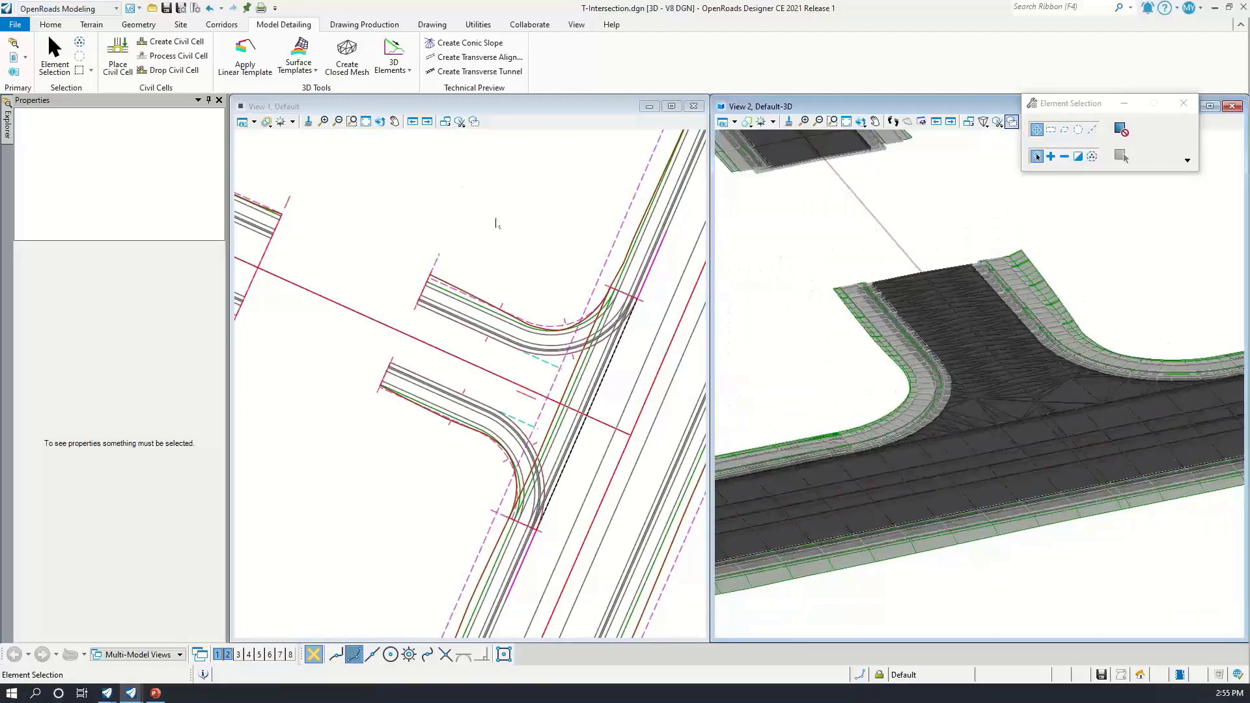
Extend the end of the ForestCt template drop to the outer end of the T-intersection cell, at station 106+09.67
{"action": "scroll", "coordinate": [497, 223], "scroll_direction": "down", "scroll_amount": 2}
{"action": "middle_click_drag", "start_coordinate": [496, 221], "coordinate": [582, 290]}
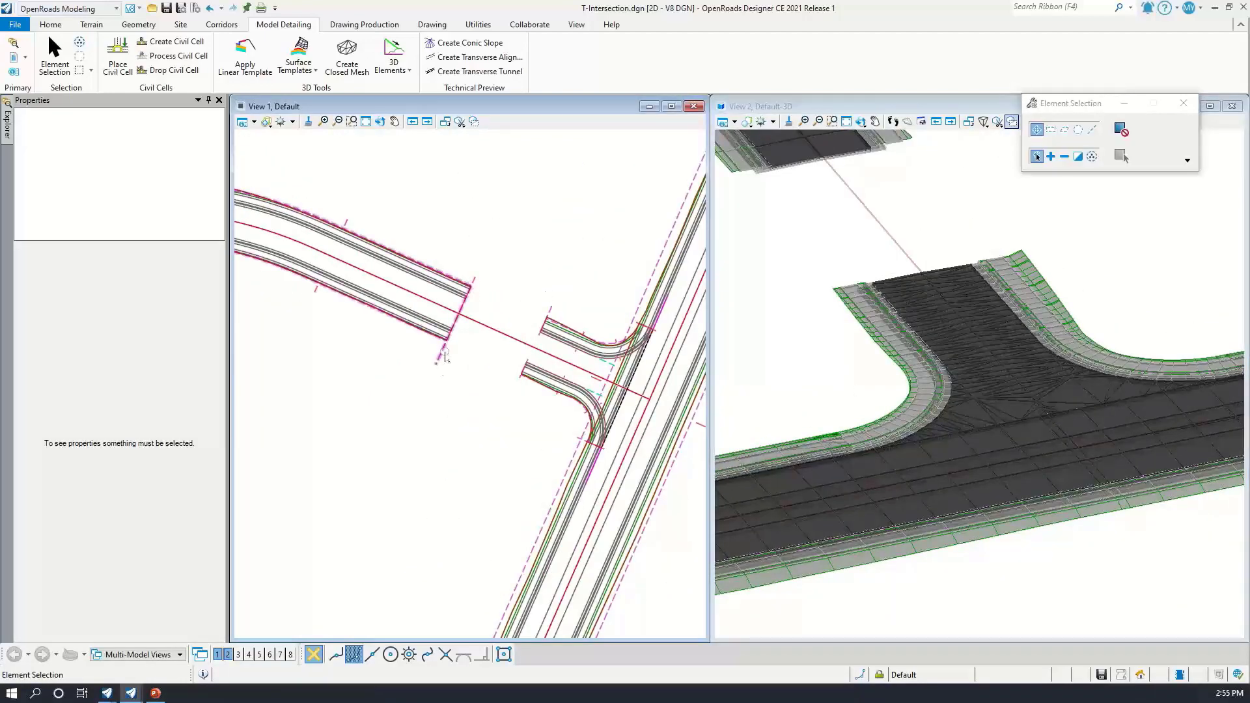
{"action": "left_click", "coordinate": [447, 377]}
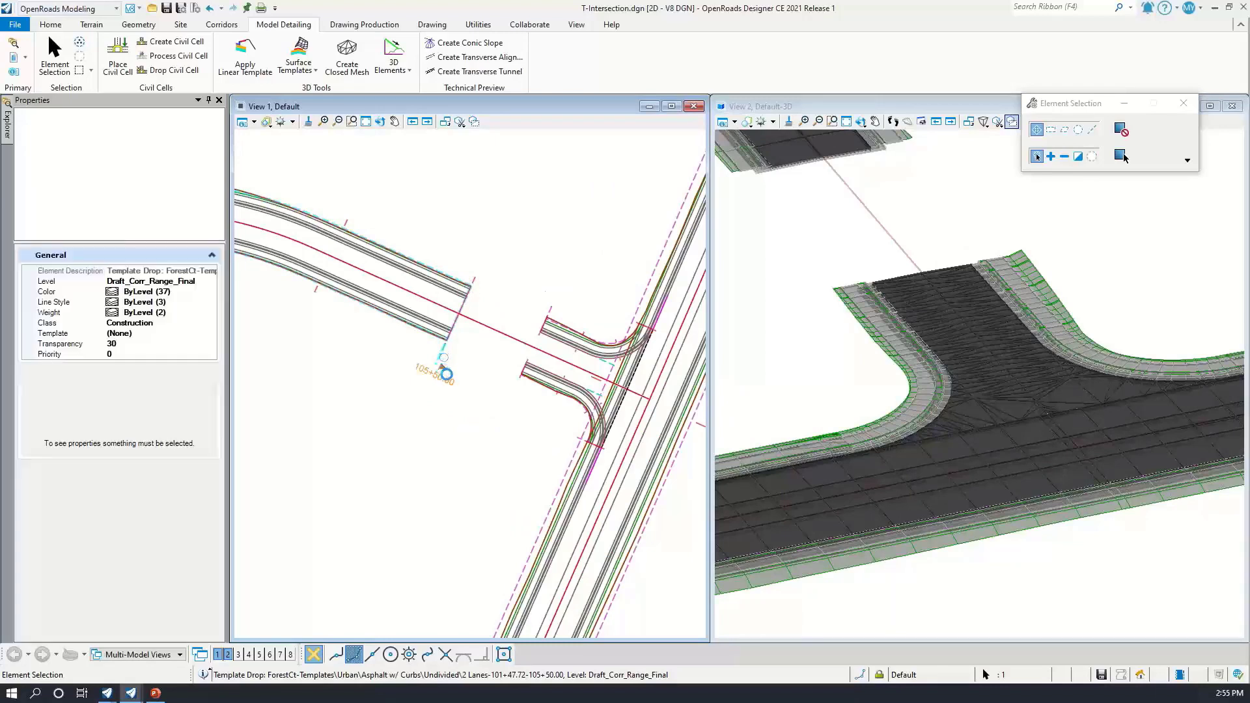
{"action": "left_click", "coordinate": [442, 368]}
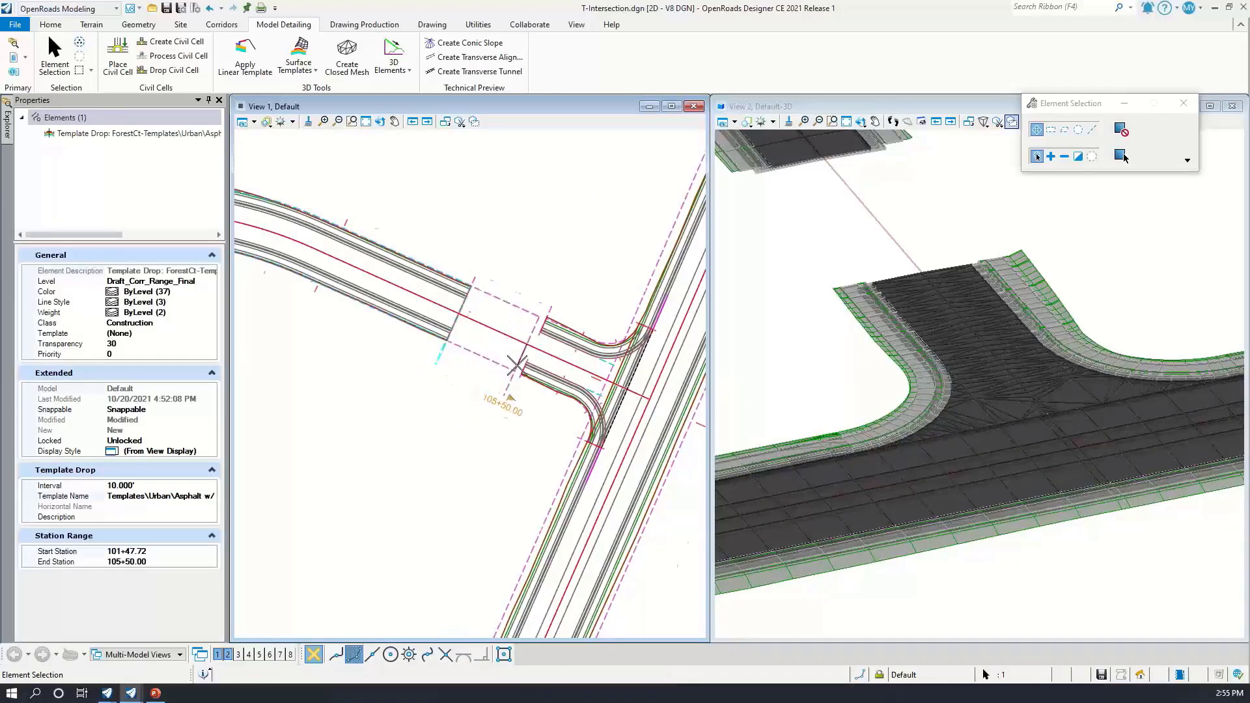
{"action": "scroll", "coordinate": [520, 368], "scroll_direction": "up", "scroll_amount": 2}
{"action": "scroll", "coordinate": [521, 374], "scroll_direction": "up", "scroll_amount": 2}
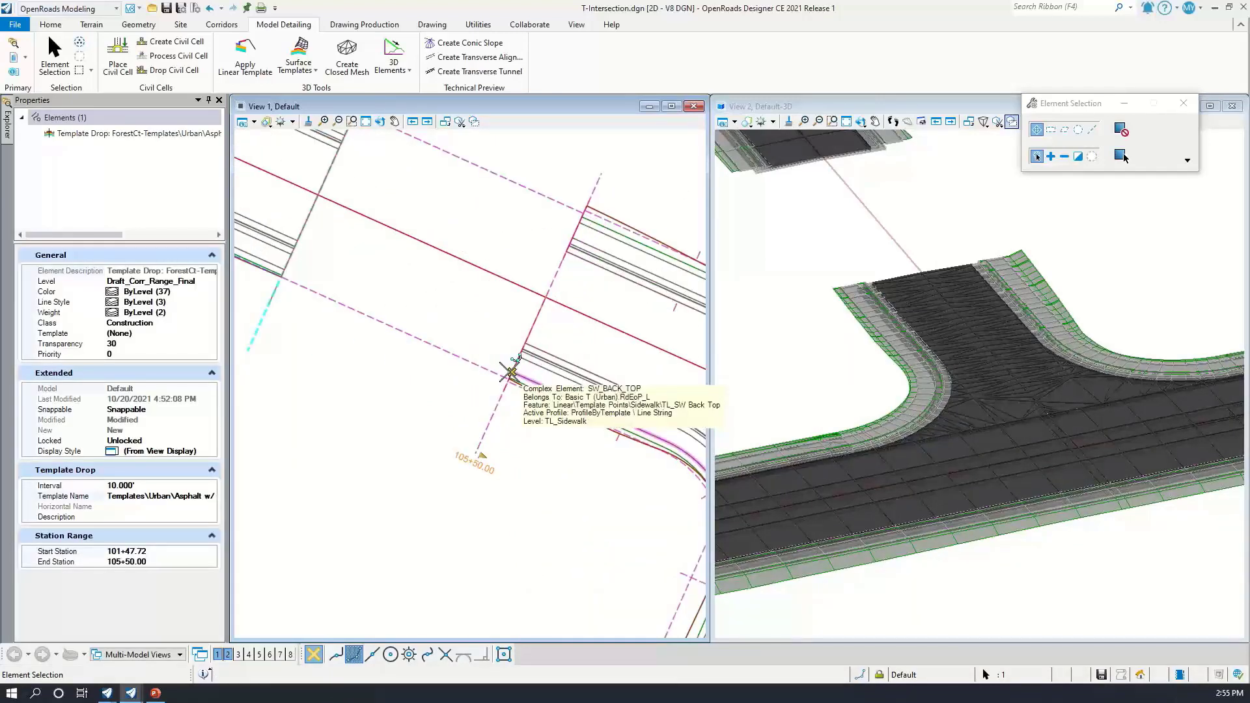
{"action": "left_click", "coordinate": [510, 373]}
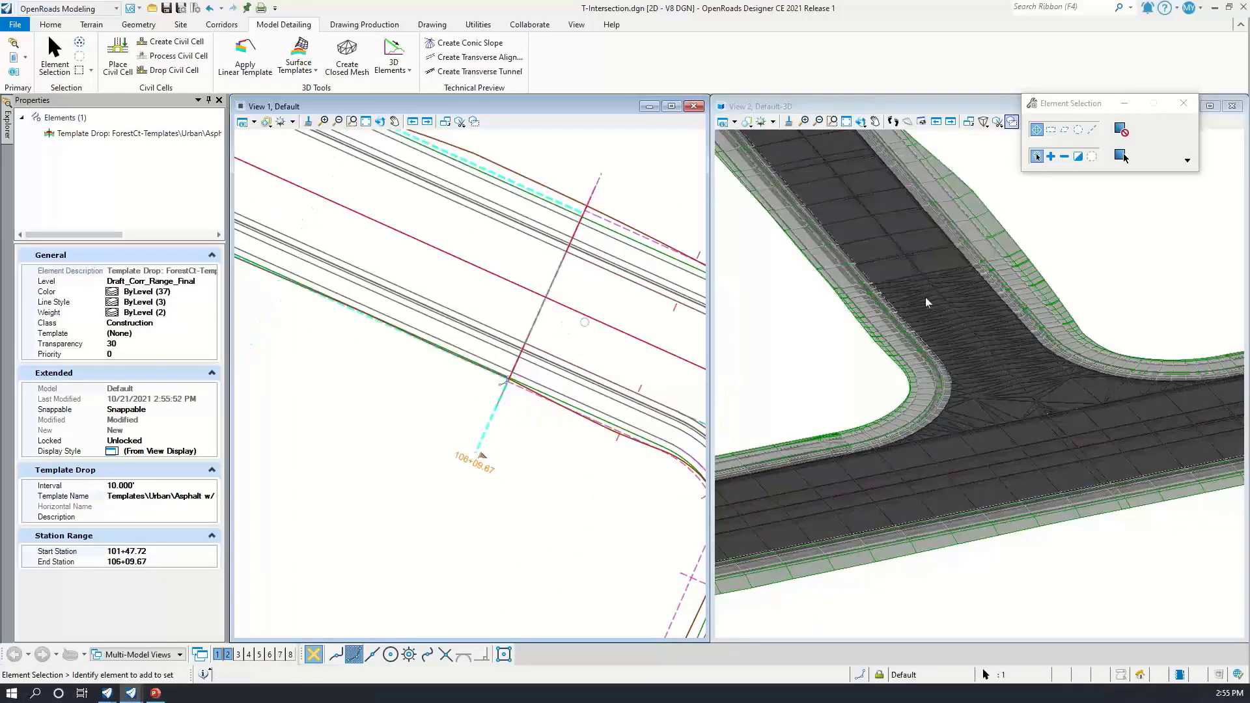
Examine the join between ForestCt and the T-intersection in 3D and the whole side road in plan, with nothing selected
{"action": "scroll", "coordinate": [936, 299], "scroll_direction": "down", "scroll_amount": 3}
{"action": "scroll", "coordinate": [951, 330], "scroll_direction": "up", "scroll_amount": 5}
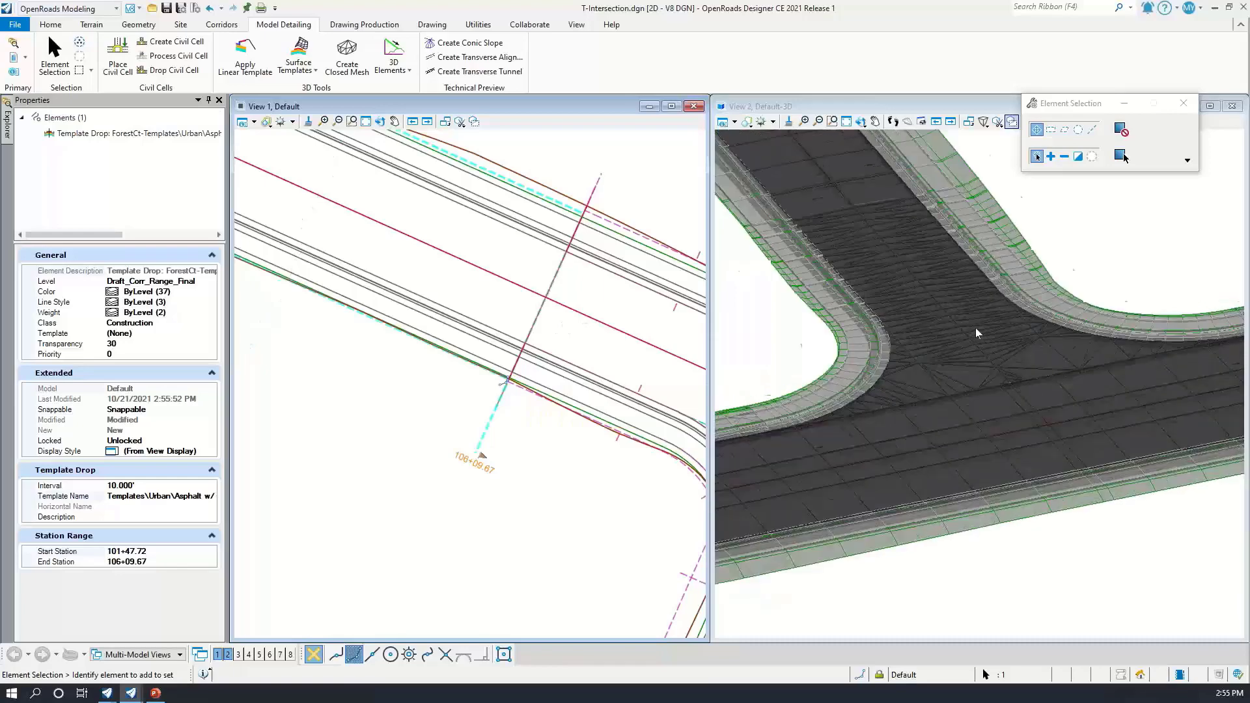
{"action": "scroll", "coordinate": [961, 372], "scroll_direction": "up", "scroll_amount": 3}
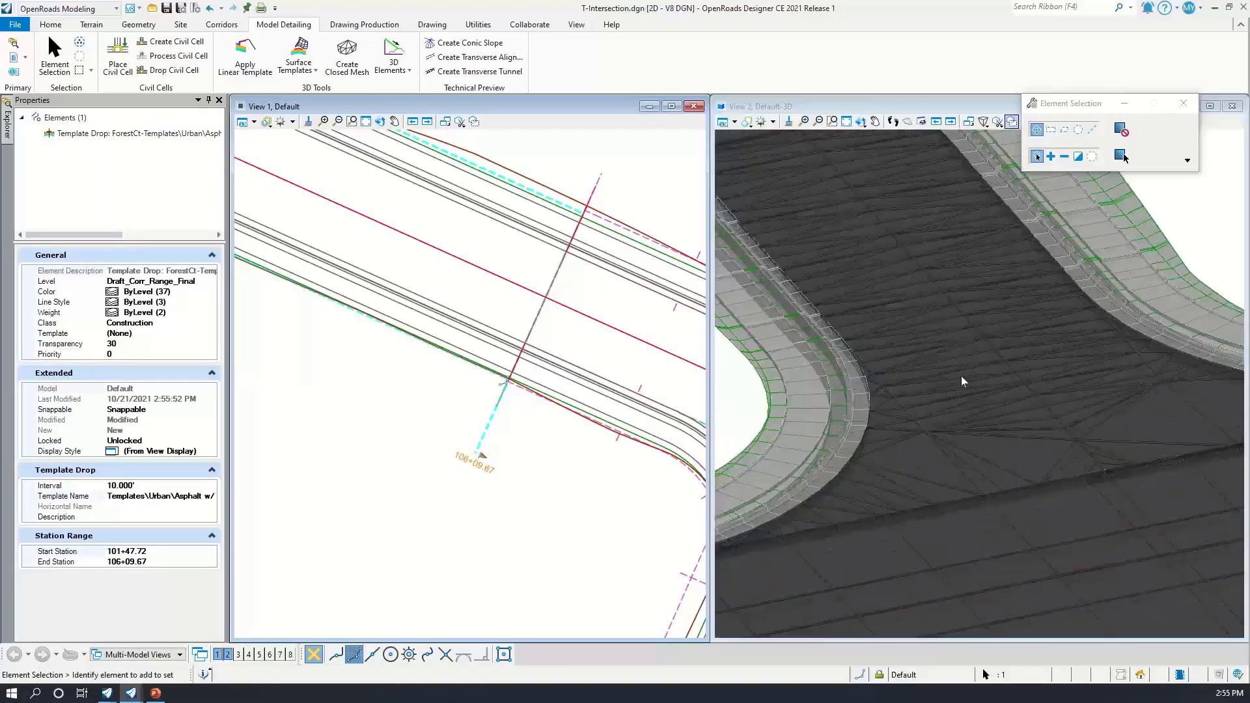
{"action": "scroll", "coordinate": [948, 404], "scroll_direction": "down", "scroll_amount": 2}
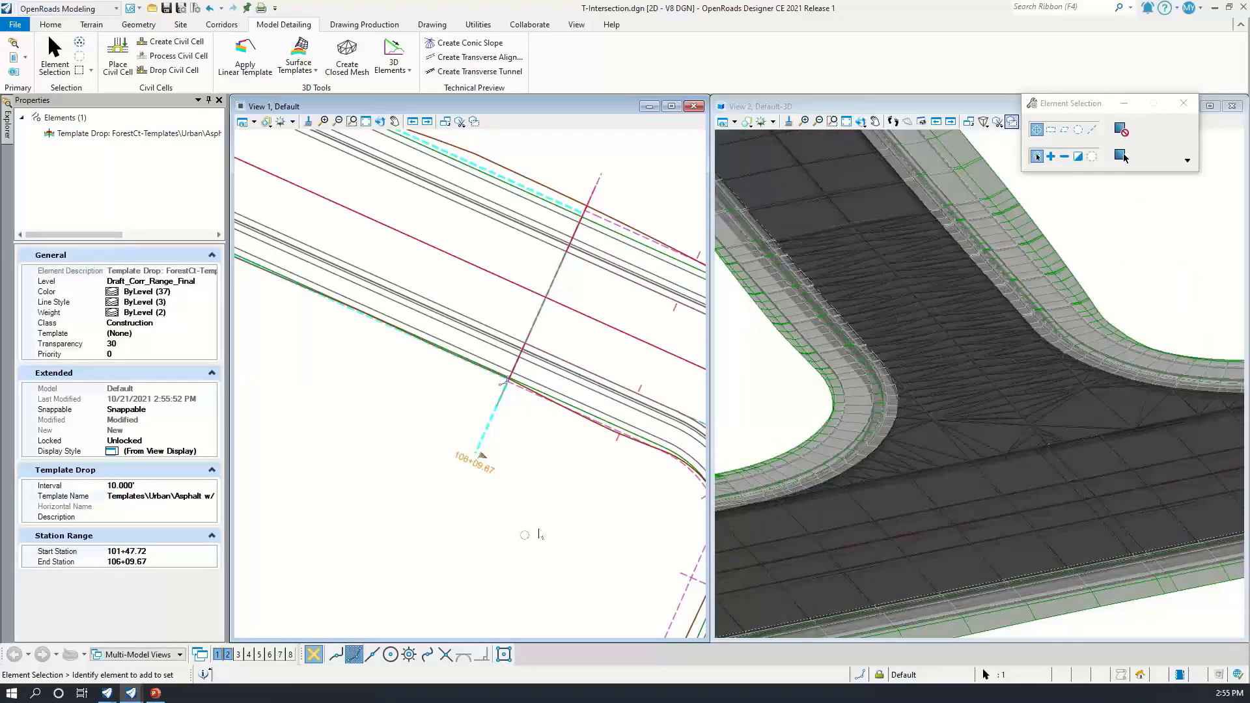
{"action": "scroll", "coordinate": [994, 428], "scroll_direction": "down", "scroll_amount": 2}
{"action": "left_click", "coordinate": [496, 517]}
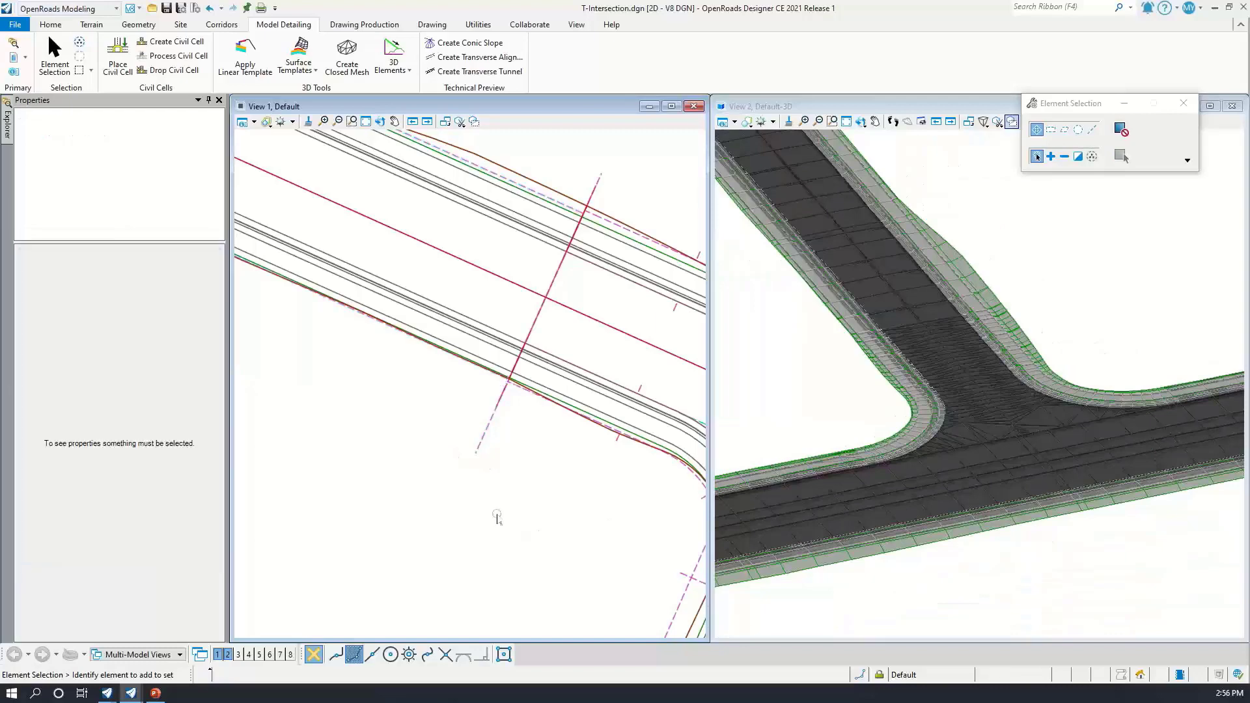
{"action": "scroll", "coordinate": [510, 472], "scroll_direction": "down", "scroll_amount": 6}
{"action": "scroll", "coordinate": [517, 468], "scroll_direction": "up", "scroll_amount": 6}
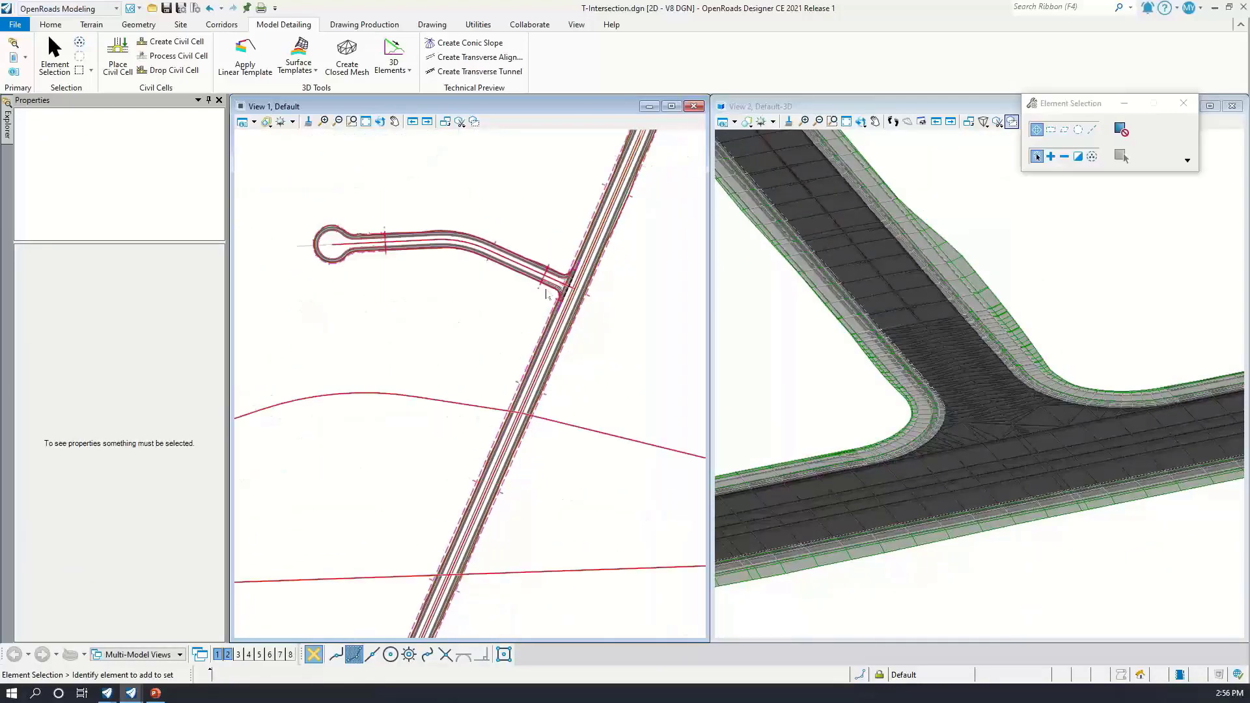
{"action": "scroll", "coordinate": [564, 238], "scroll_direction": "up", "scroll_amount": 1}
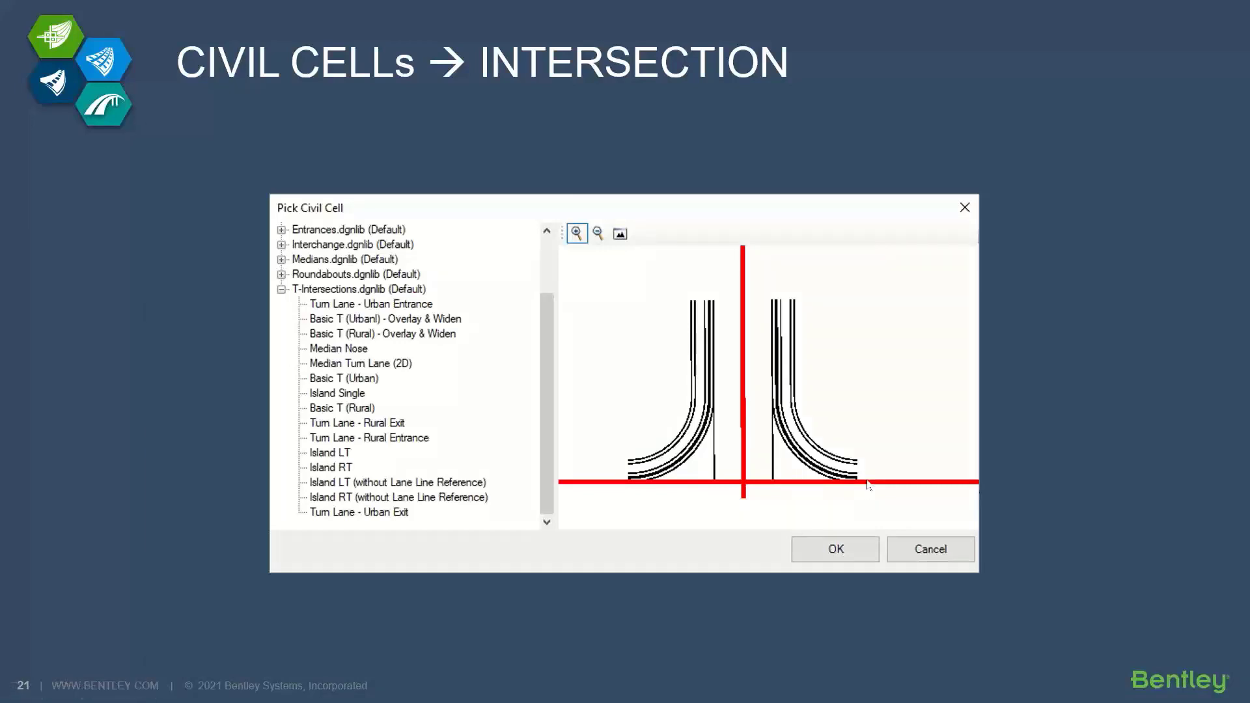
{"action": "left_click", "coordinate": [867, 486]}
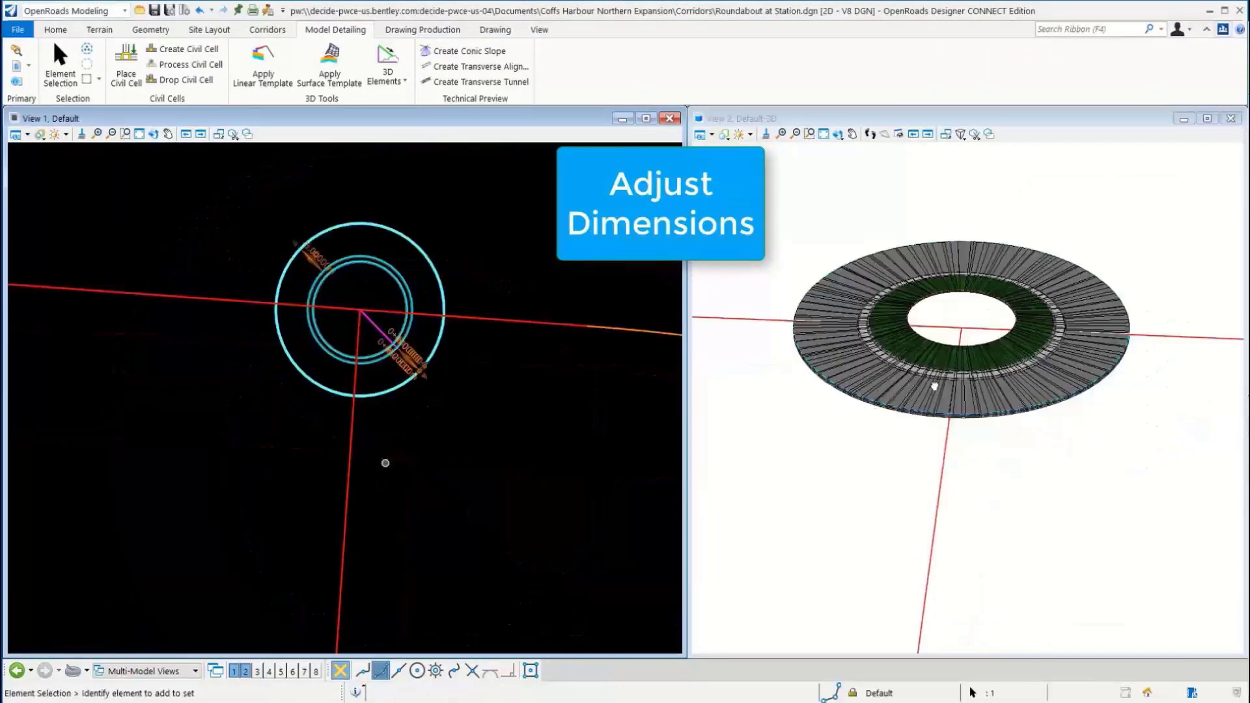
Start Place Civil Cell in Roundabout at Station.dgn and choose the Approach (Basic) cell
{"action": "left_click", "coordinate": [131, 65]}
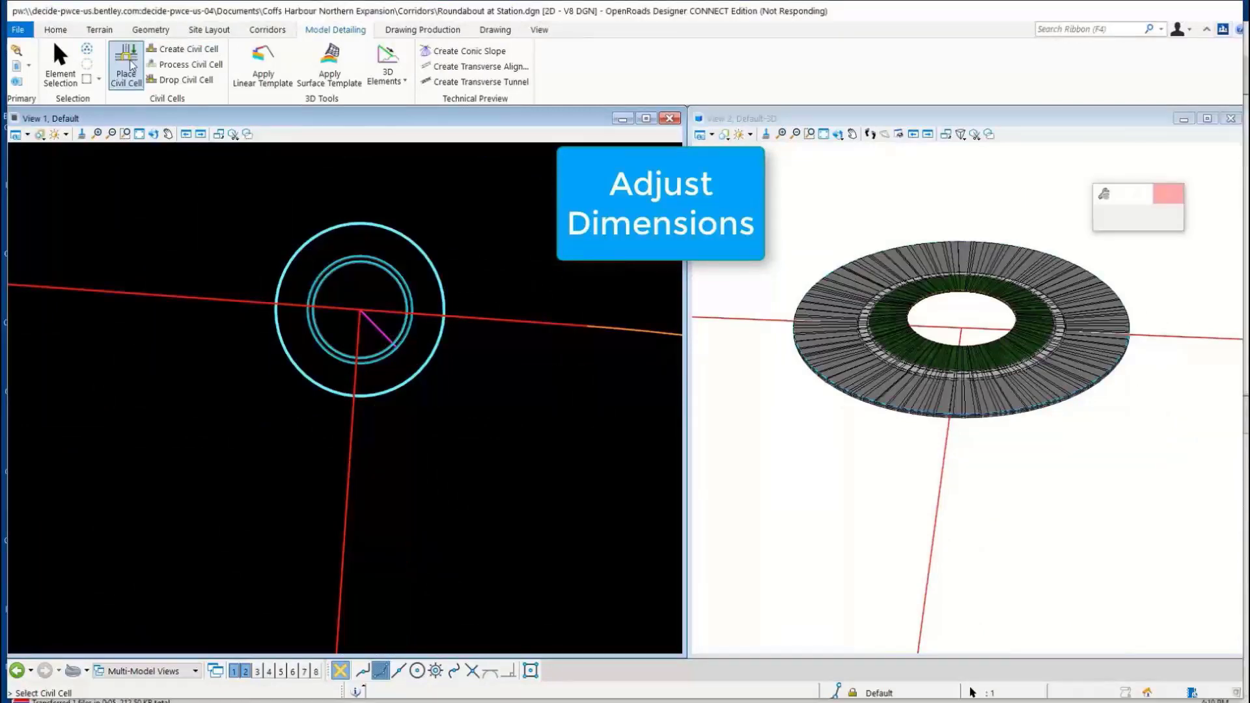
{"action": "left_click_drag", "start_coordinate": [1167, 200], "coordinate": [997, 183]}
{"action": "left_click", "coordinate": [1081, 199]}
{"action": "left_click", "coordinate": [385, 338]}
{"action": "double_click", "coordinate": [443, 436]}
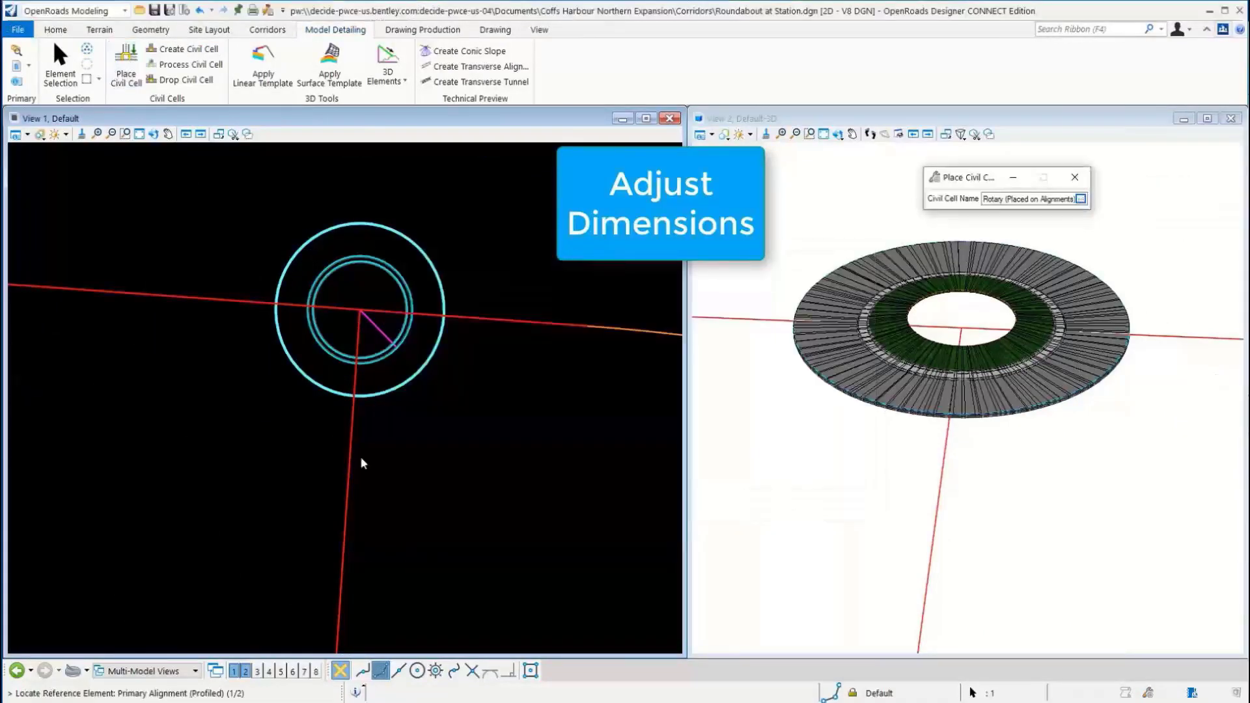
Pick the Roundabout Outside EP and the southern approach alignment as references and locate their intersection point with the Intersection snap
{"action": "scroll", "coordinate": [374, 456], "scroll_direction": "up", "scroll_amount": 5}
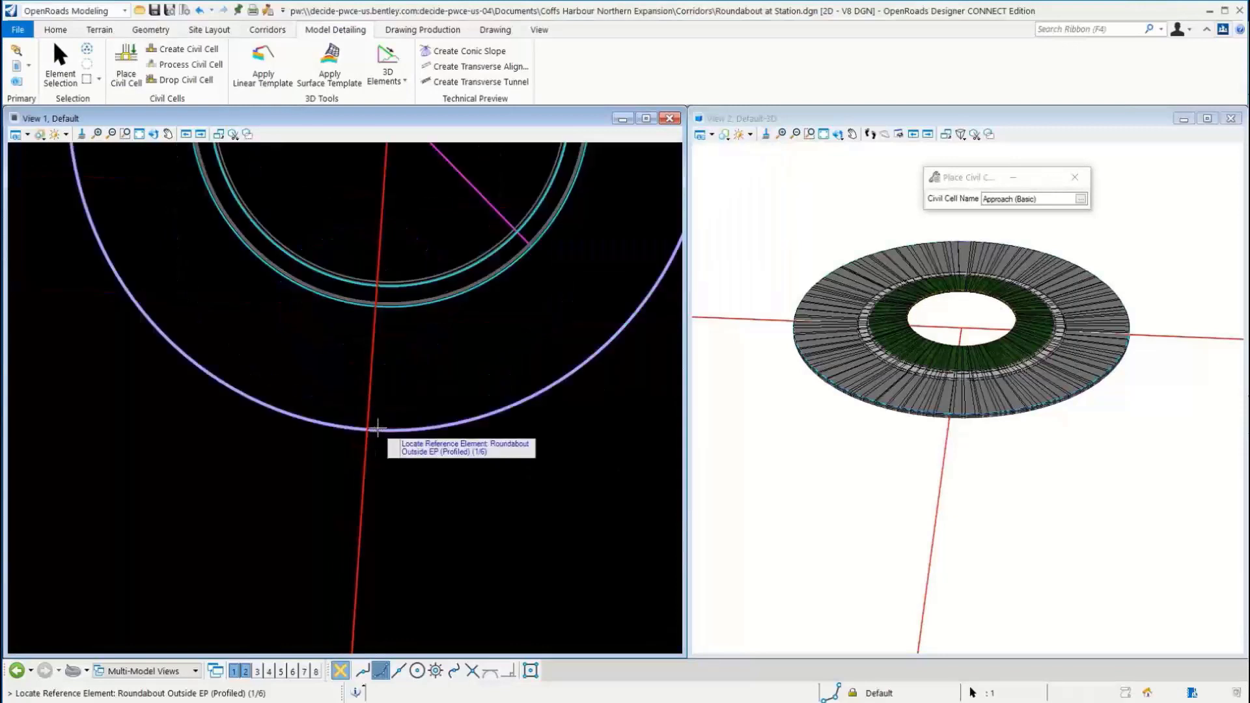
{"action": "left_click", "coordinate": [385, 352]}
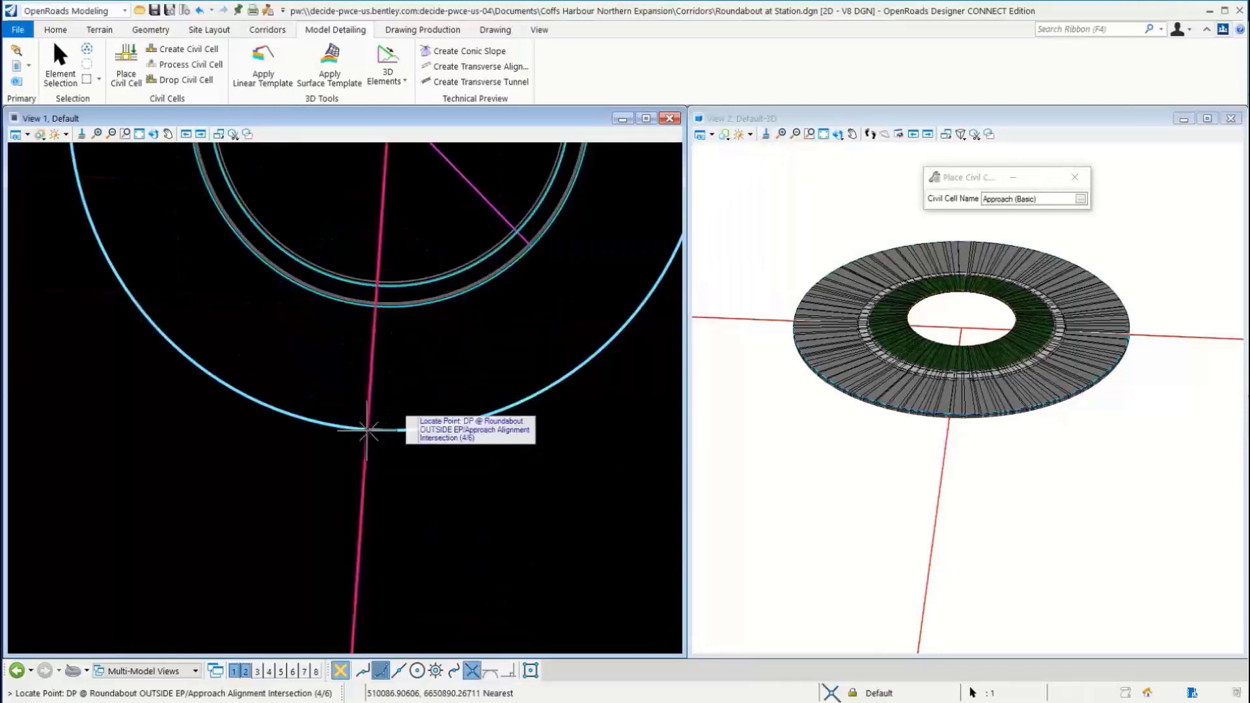
{"action": "left_click", "coordinate": [397, 417]}
{"action": "left_click", "coordinate": [471, 670]}
{"action": "left_click", "coordinate": [380, 314]}
Locate the length control point along the approach alignment, skip corridor clipping and accept the Approach (Basic) cell placement
{"action": "scroll", "coordinate": [411, 357], "scroll_direction": "down", "scroll_amount": 4}
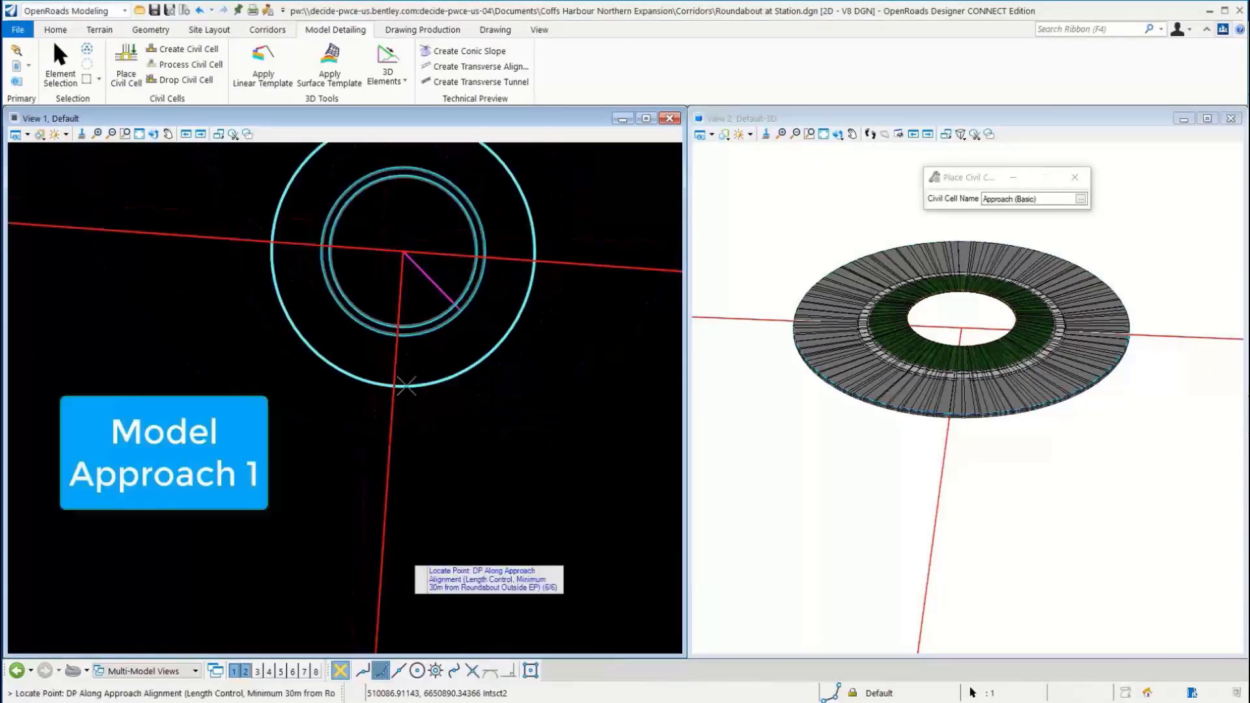
{"action": "left_click", "coordinate": [378, 622]}
{"action": "right_click", "coordinate": [504, 448]}
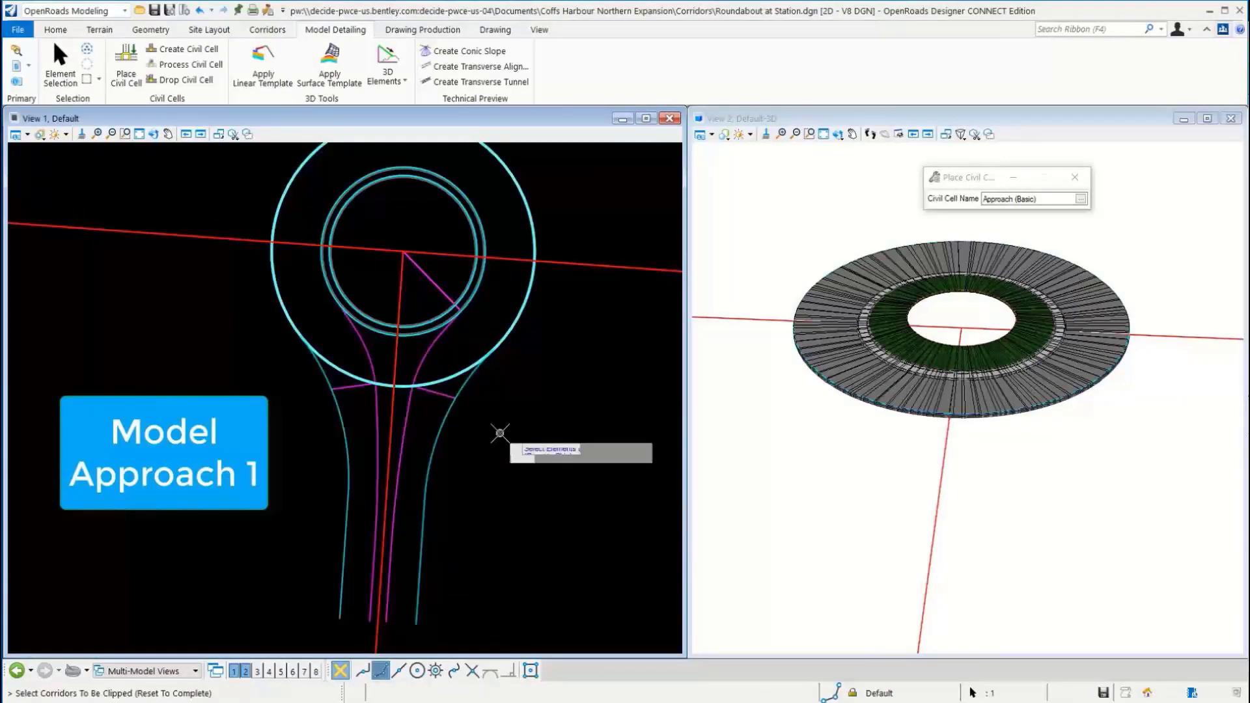
{"action": "right_click", "coordinate": [479, 434]}
{"action": "left_click", "coordinate": [480, 433]}
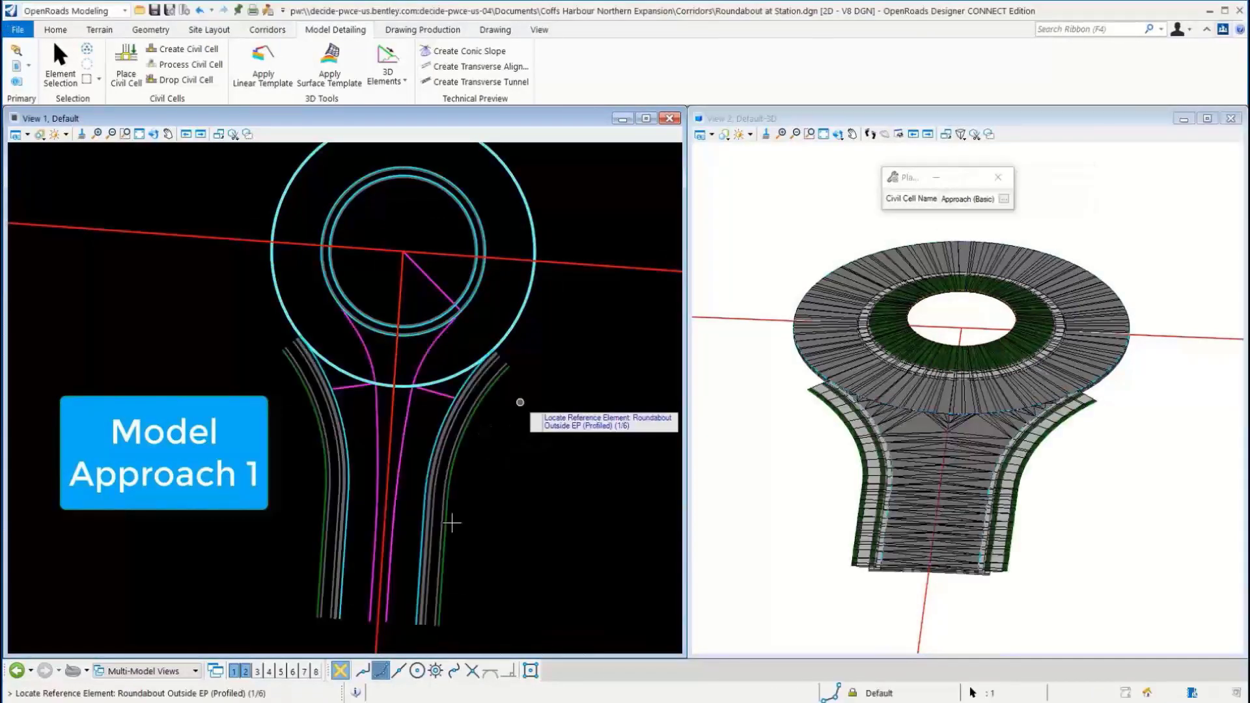
Adjust the southern approach's road-edge offsets and set its two median line offsets to 0
{"action": "left_click", "coordinate": [60, 64]}
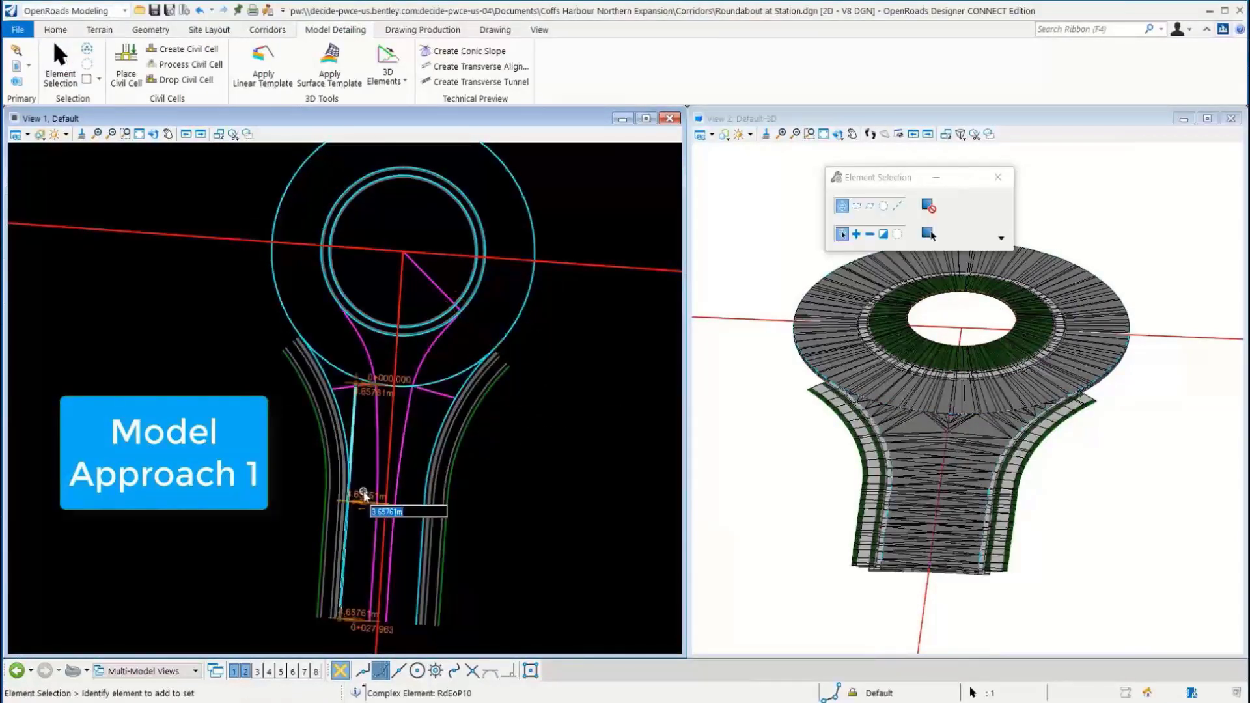
{"action": "left_click", "coordinate": [408, 490]}
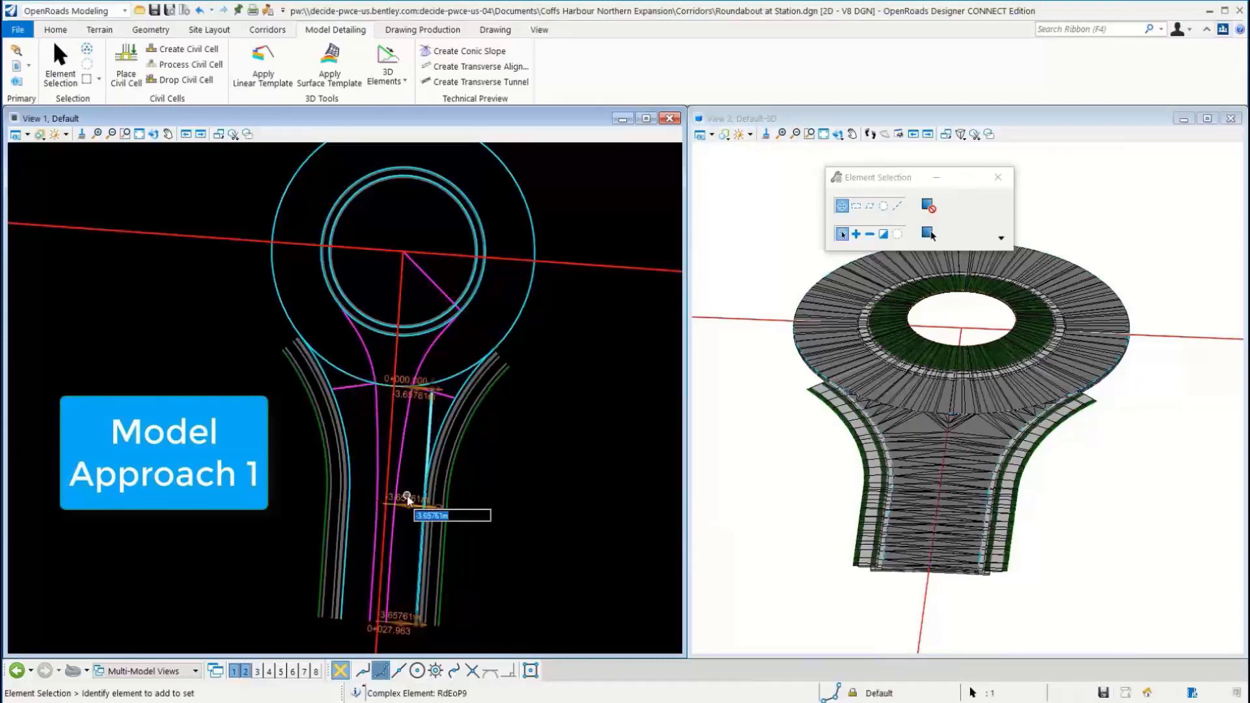
{"action": "scroll", "coordinate": [400, 591], "scroll_direction": "up", "scroll_amount": 2}
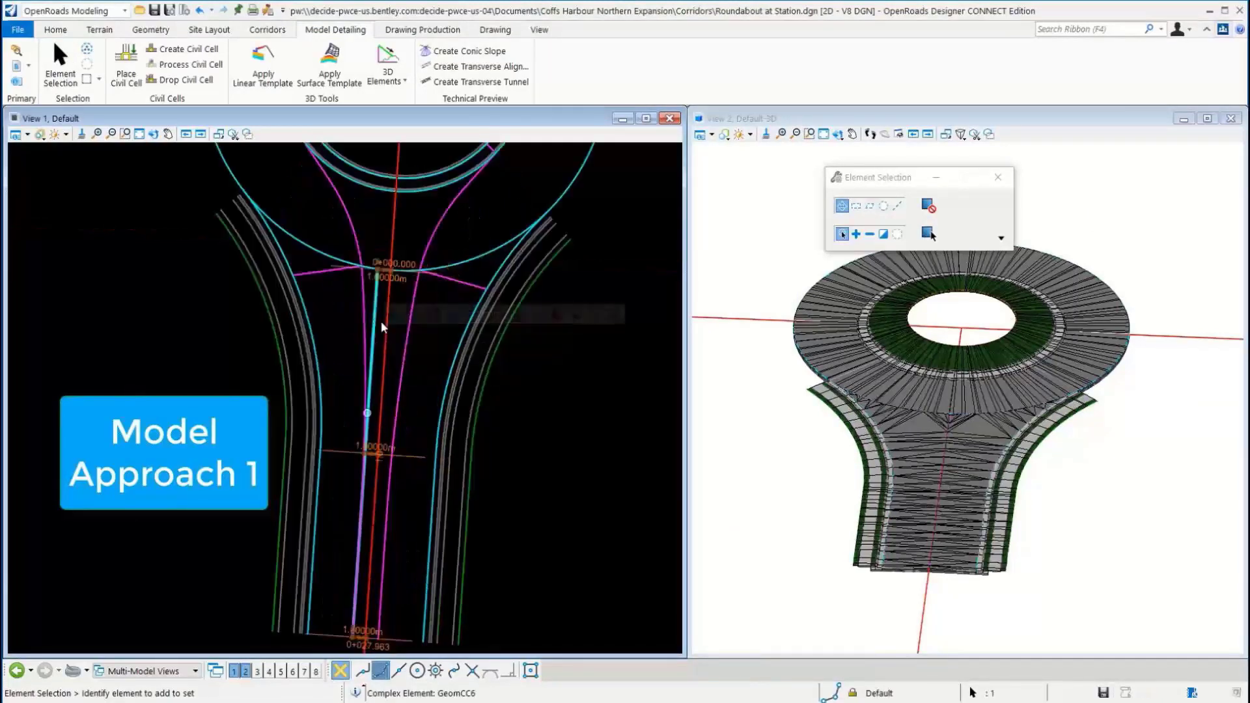
{"action": "left_click", "coordinate": [376, 448]}
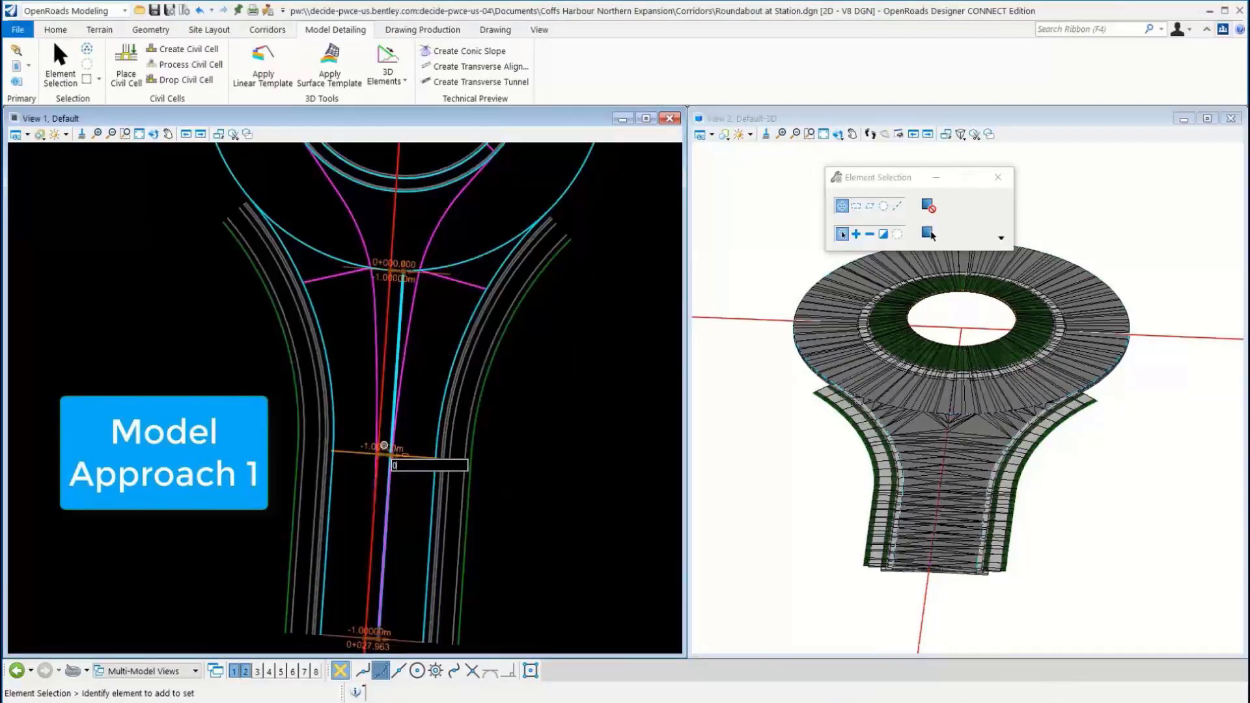
Start placing Approach (Basic) on the eastern approach alignment and locate its intersections with the roundabout's outside and inside edges
{"action": "scroll", "coordinate": [384, 445], "scroll_direction": "down", "scroll_amount": 3}
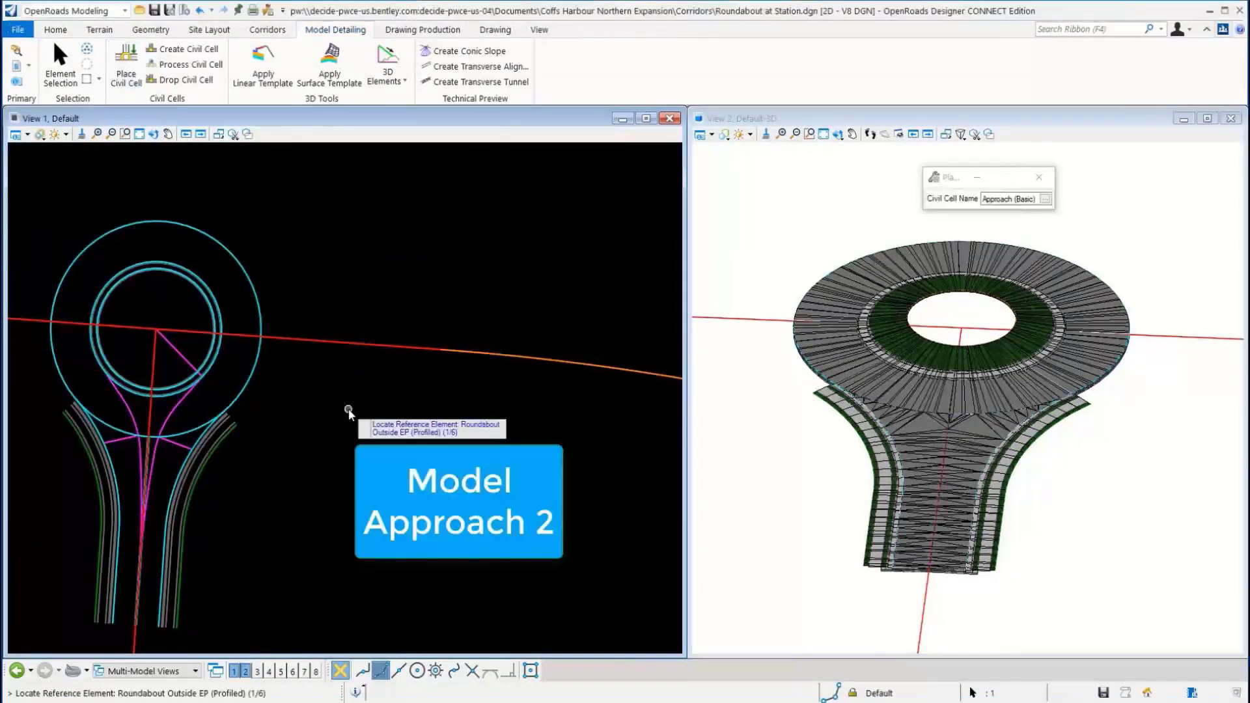
{"action": "scroll", "coordinate": [218, 337], "scroll_direction": "up", "scroll_amount": 3}
{"action": "left_click", "coordinate": [338, 360]}
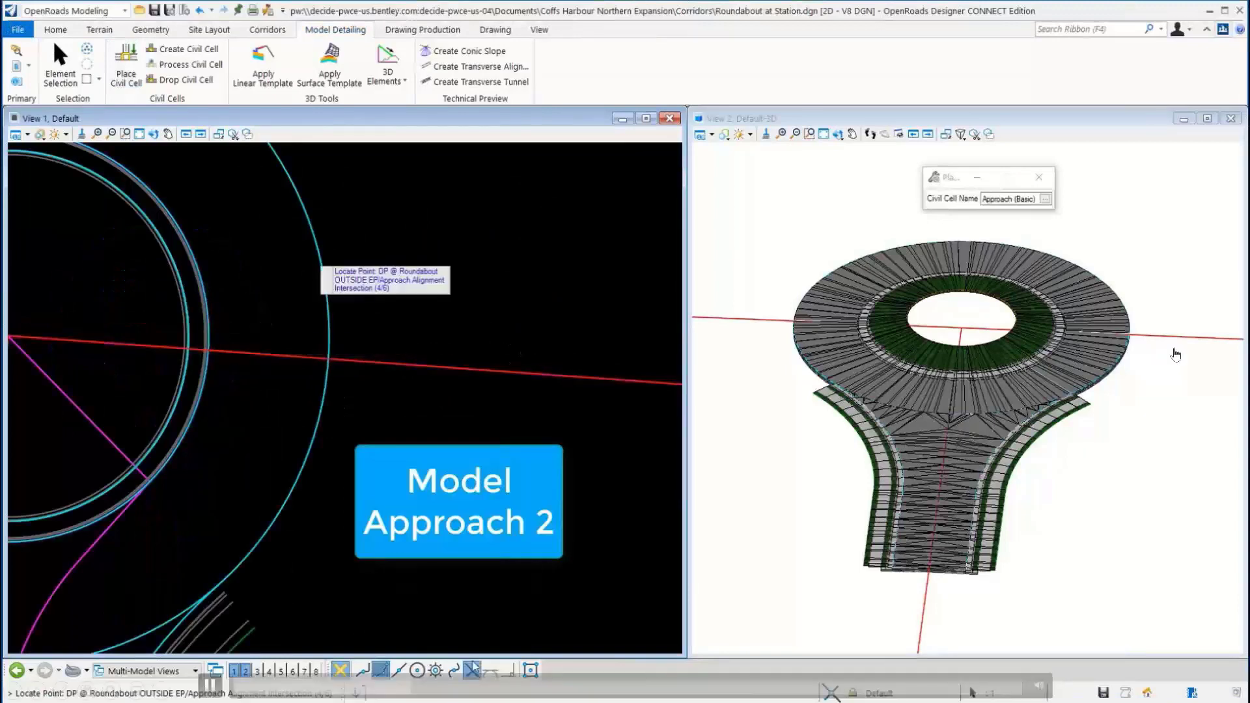
{"action": "left_click", "coordinate": [328, 358]}
{"action": "left_click", "coordinate": [208, 350]}
Locate the length control point along the eastern alignment, skip the alternatives and corridor clipping, and accept the civil cell placement
{"action": "scroll", "coordinate": [457, 317], "scroll_direction": "down", "scroll_amount": 4}
{"action": "scroll", "coordinate": [458, 317], "scroll_direction": "down", "scroll_amount": 2}
{"action": "left_click", "coordinate": [391, 372]}
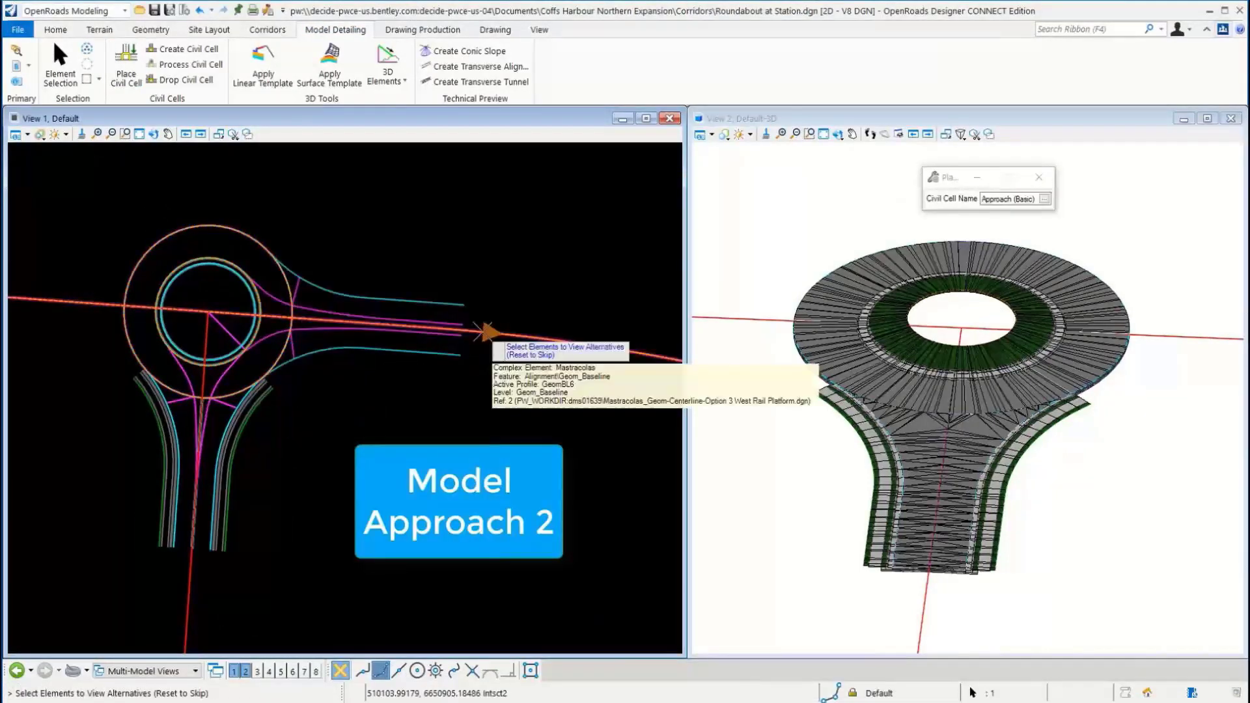
{"action": "right_click", "coordinate": [407, 415]}
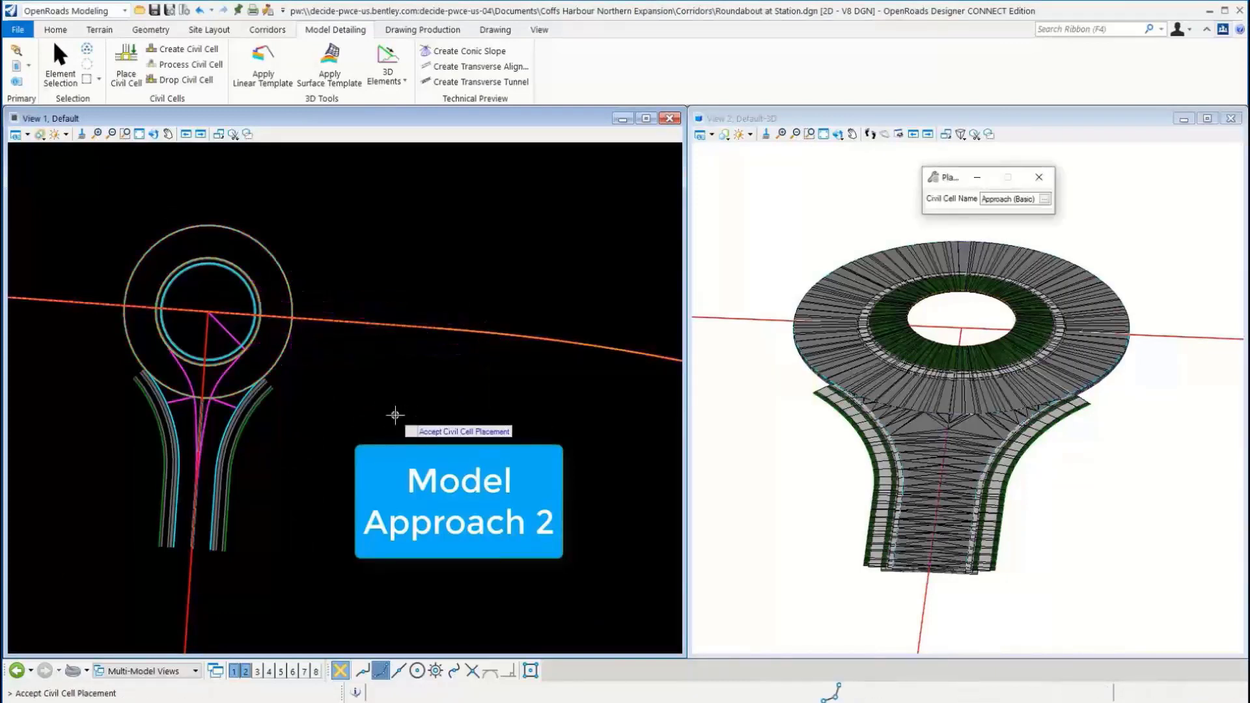
{"action": "left_click", "coordinate": [395, 416]}
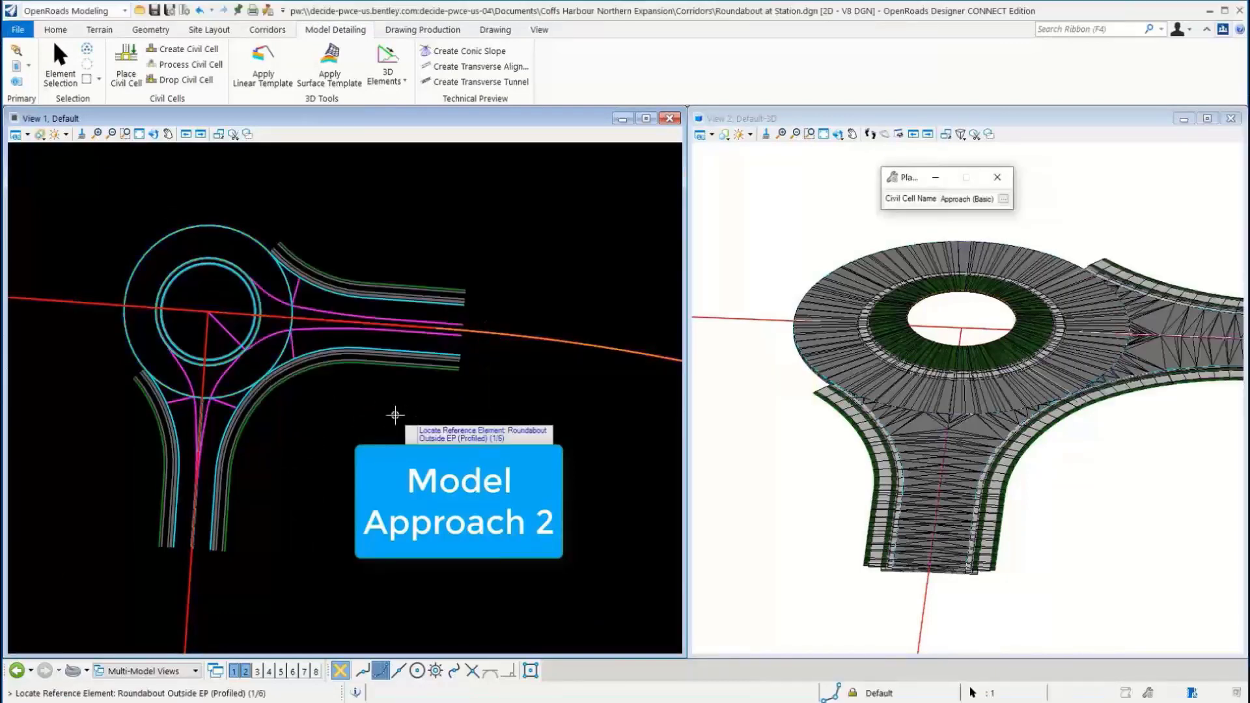
Pick the roundabout edges and western approach alignment as references for another Approach (Basic) cell and locate their intersection points
{"action": "middle_click_drag", "start_coordinate": [126, 293], "coordinate": [477, 335]}
{"action": "left_click", "coordinate": [476, 336]}
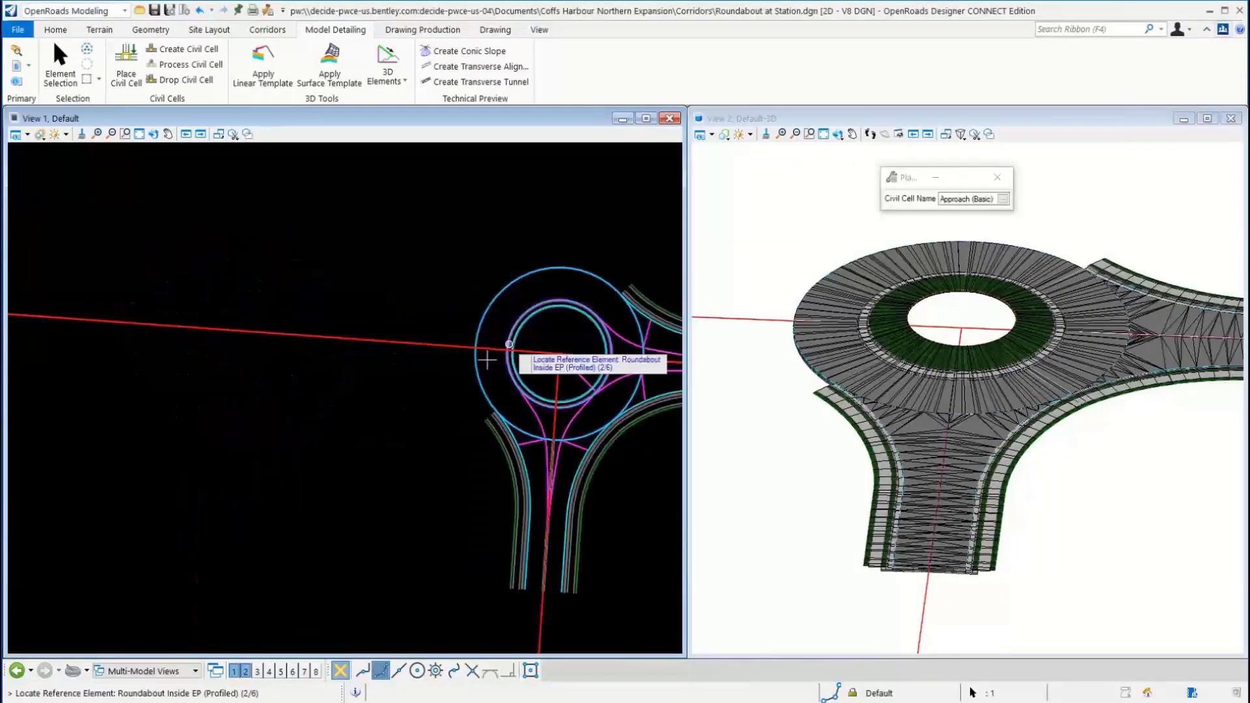
{"action": "scroll", "coordinate": [509, 347], "scroll_direction": "up", "scroll_amount": 6}
{"action": "left_click", "coordinate": [510, 355]}
{"action": "scroll", "coordinate": [456, 348], "scroll_direction": "down", "scroll_amount": 1}
{"action": "scroll", "coordinate": [257, 345], "scroll_direction": "down", "scroll_amount": 1}
{"action": "left_click", "coordinate": [260, 346]}
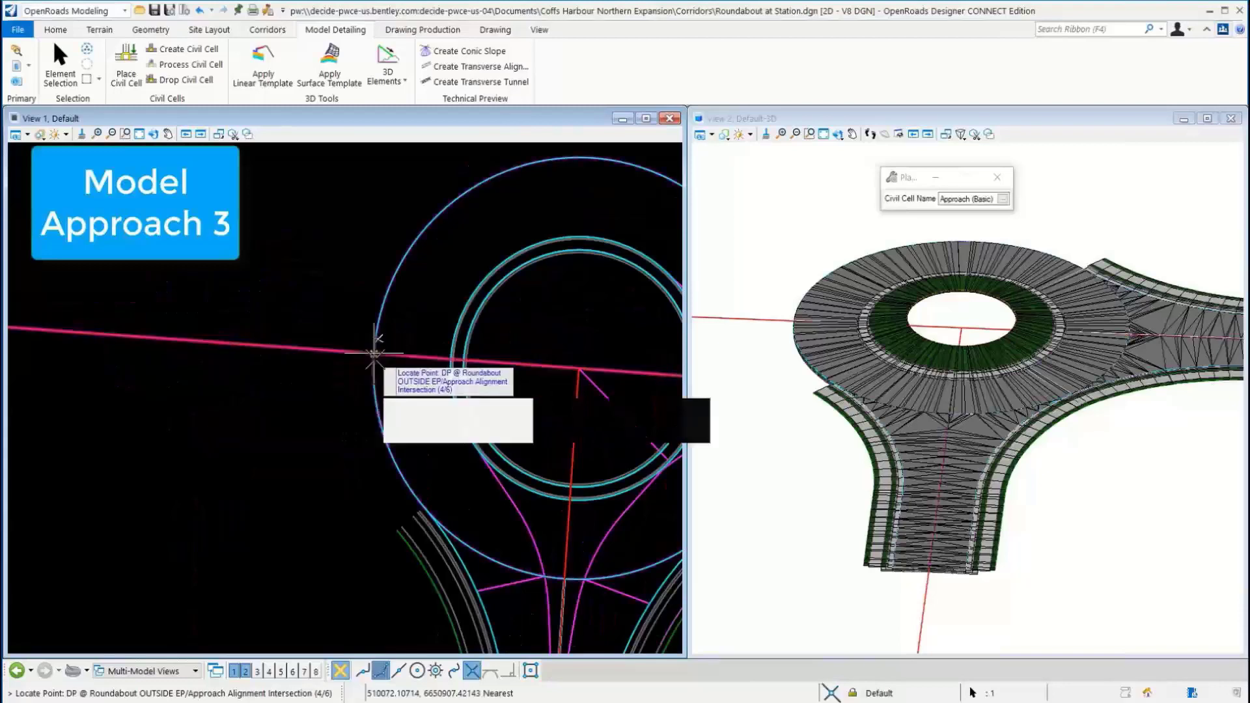
{"action": "left_click", "coordinate": [375, 354]}
Locate the length control point along the western alignment, skip the alternatives and corridor clipping, and accept the civil cell placement
{"action": "scroll", "coordinate": [326, 355], "scroll_direction": "down", "scroll_amount": 3}
{"action": "left_click", "coordinate": [11, 339]}
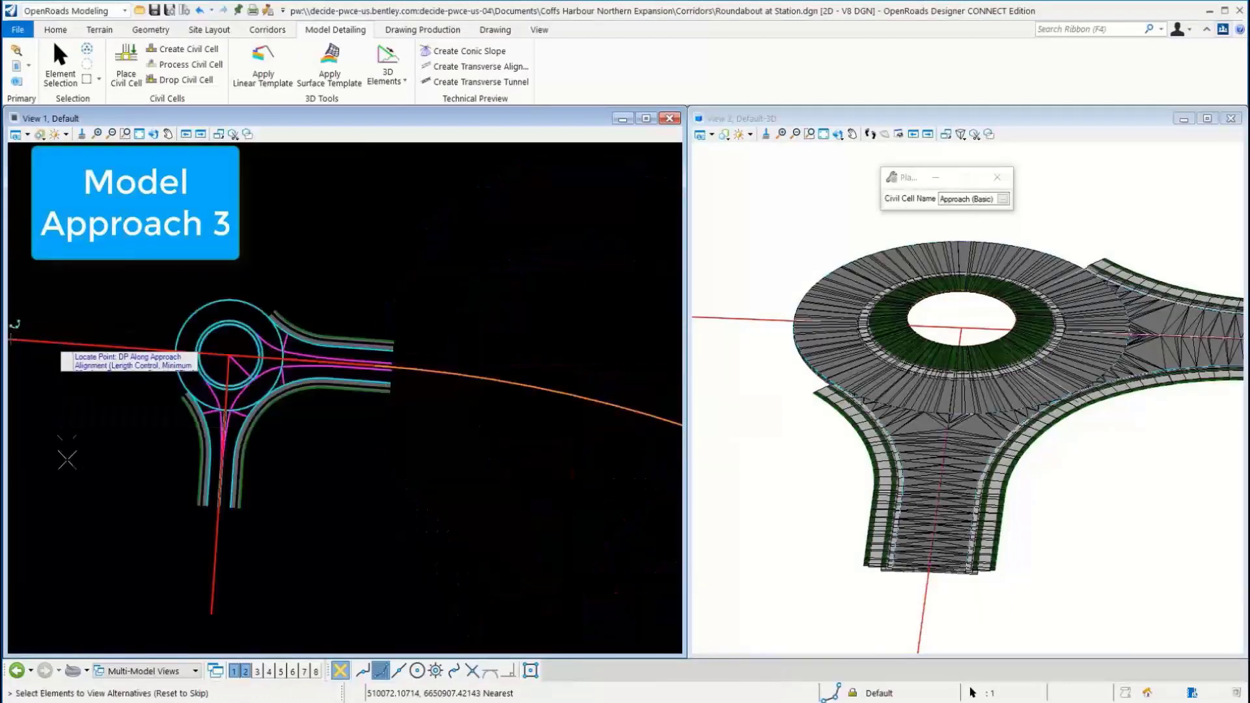
{"action": "scroll", "coordinate": [67, 446], "scroll_direction": "up", "scroll_amount": 1}
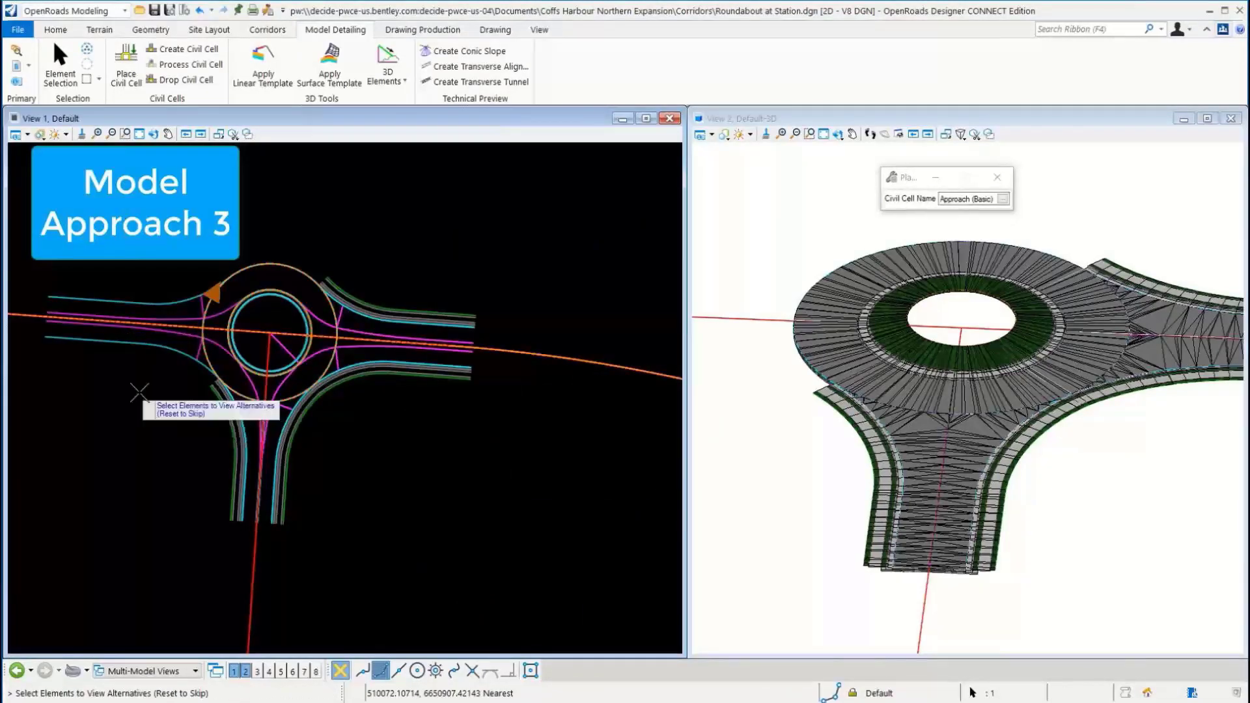
{"action": "right_click", "coordinate": [127, 381]}
{"action": "right_click", "coordinate": [123, 381]}
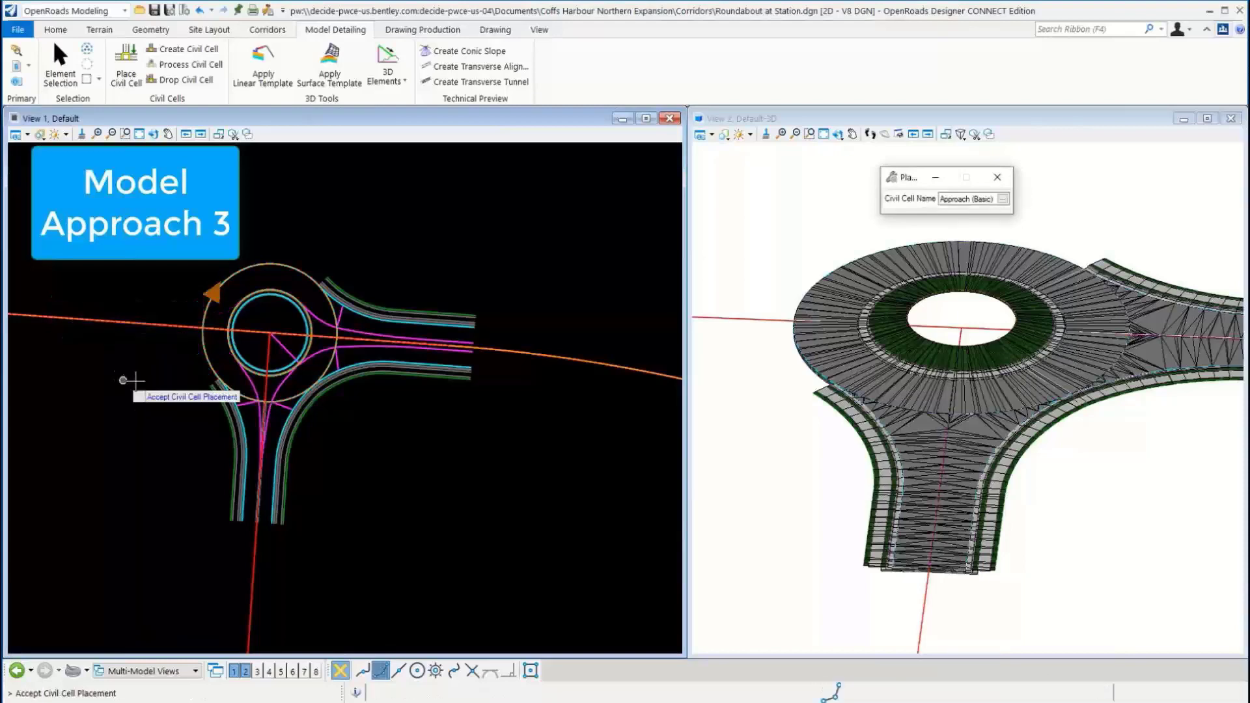
{"action": "left_click", "coordinate": [124, 380]}
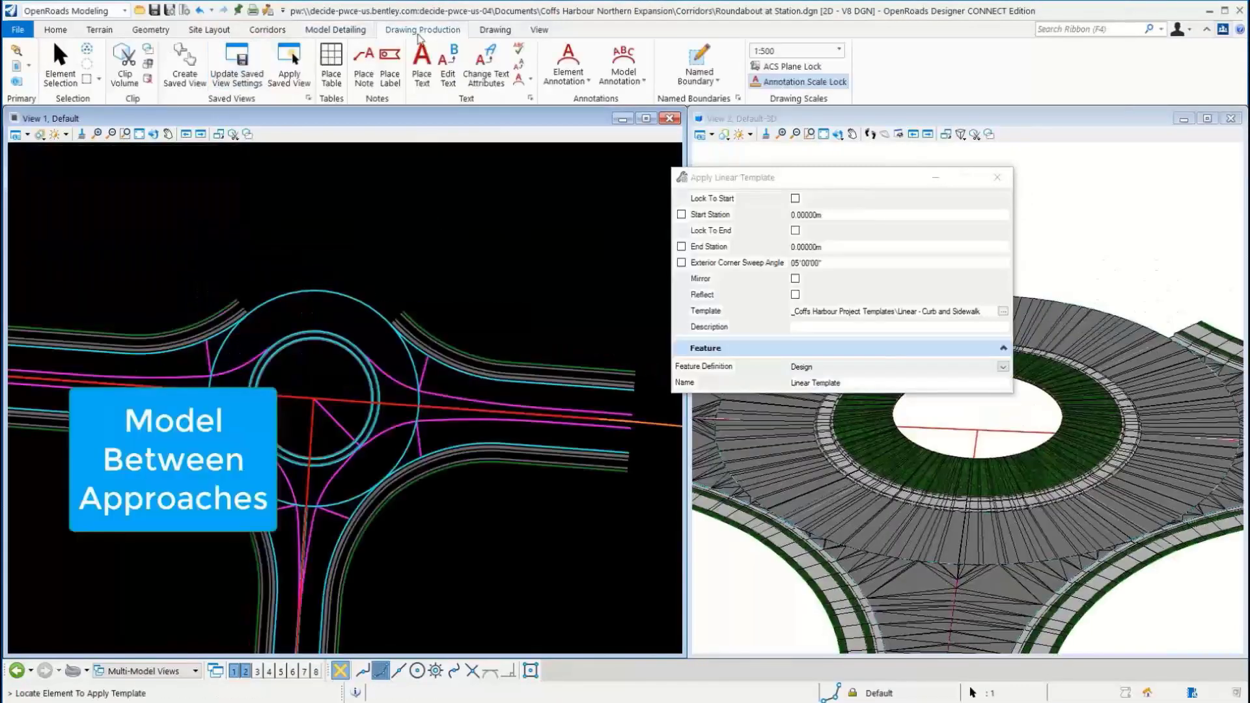
Apply the Linear - Curb and Sidewalk template to EP_Outside from 0+052.045 to the eastern approach, along the roundabout's northern arc
{"action": "left_click", "coordinate": [385, 279]}
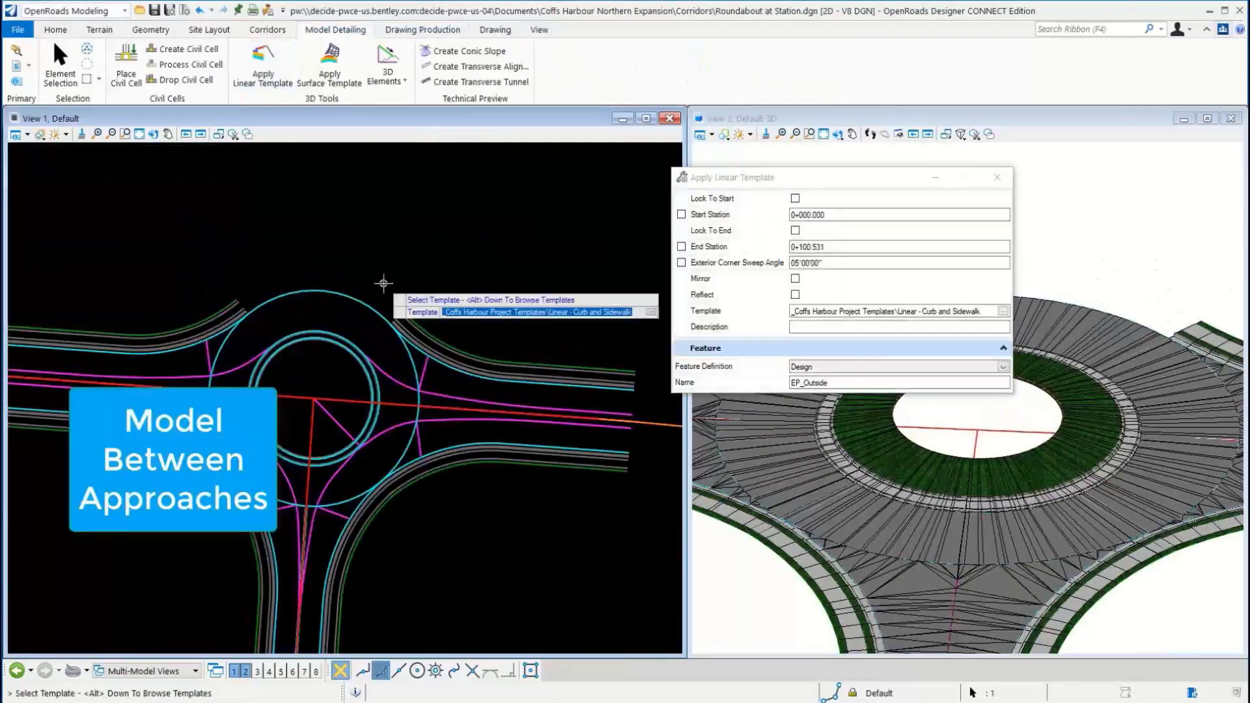
{"action": "key", "text": "alt+Down"}
{"action": "key", "text": "Return"}
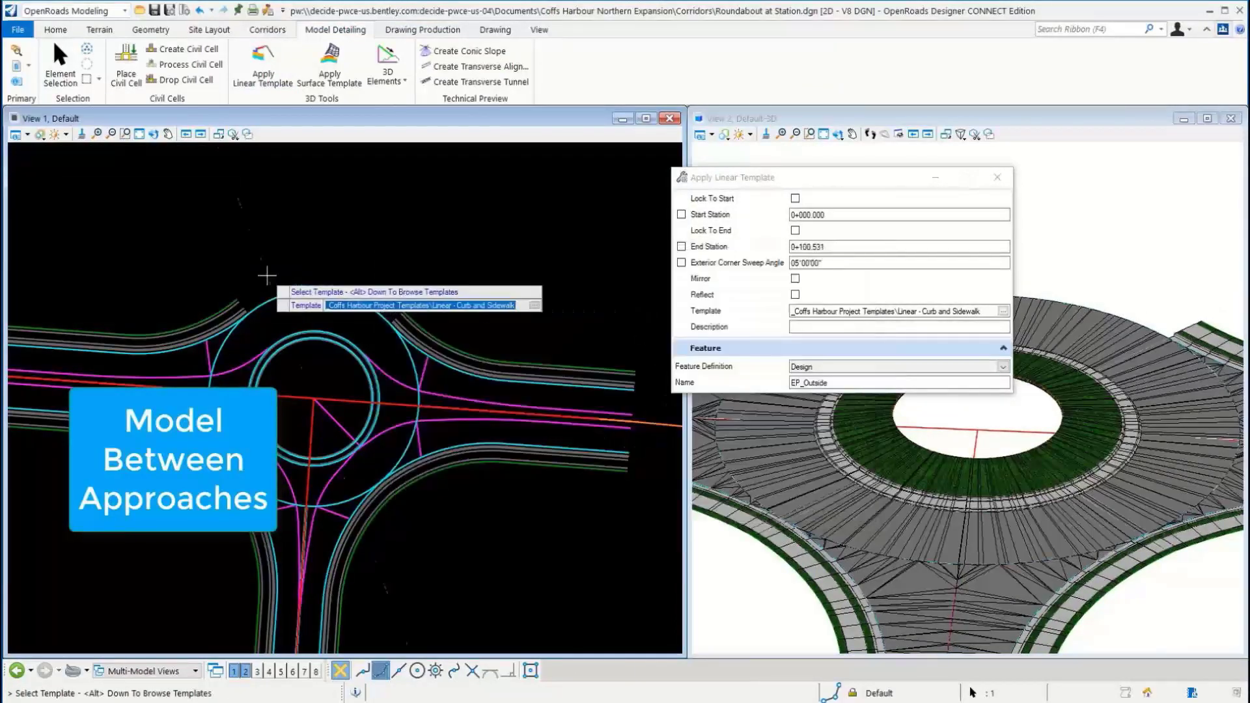
{"action": "scroll", "coordinate": [246, 322], "scroll_direction": "up", "scroll_amount": 5}
{"action": "left_click", "coordinate": [246, 322]}
{"action": "scroll", "coordinate": [521, 280], "scroll_direction": "down", "scroll_amount": 4}
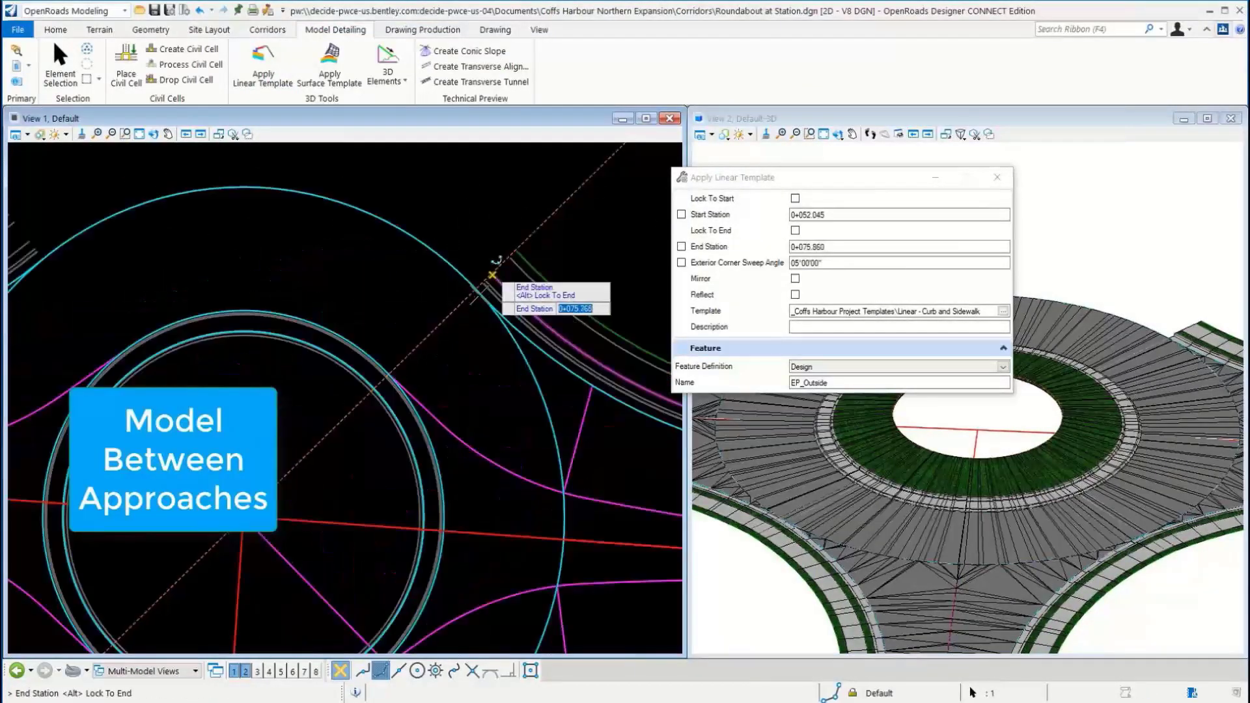
{"action": "scroll", "coordinate": [416, 319], "scroll_direction": "up", "scroll_amount": 4}
{"action": "left_click", "coordinate": [413, 316]}
{"action": "left_click", "coordinate": [413, 316]}
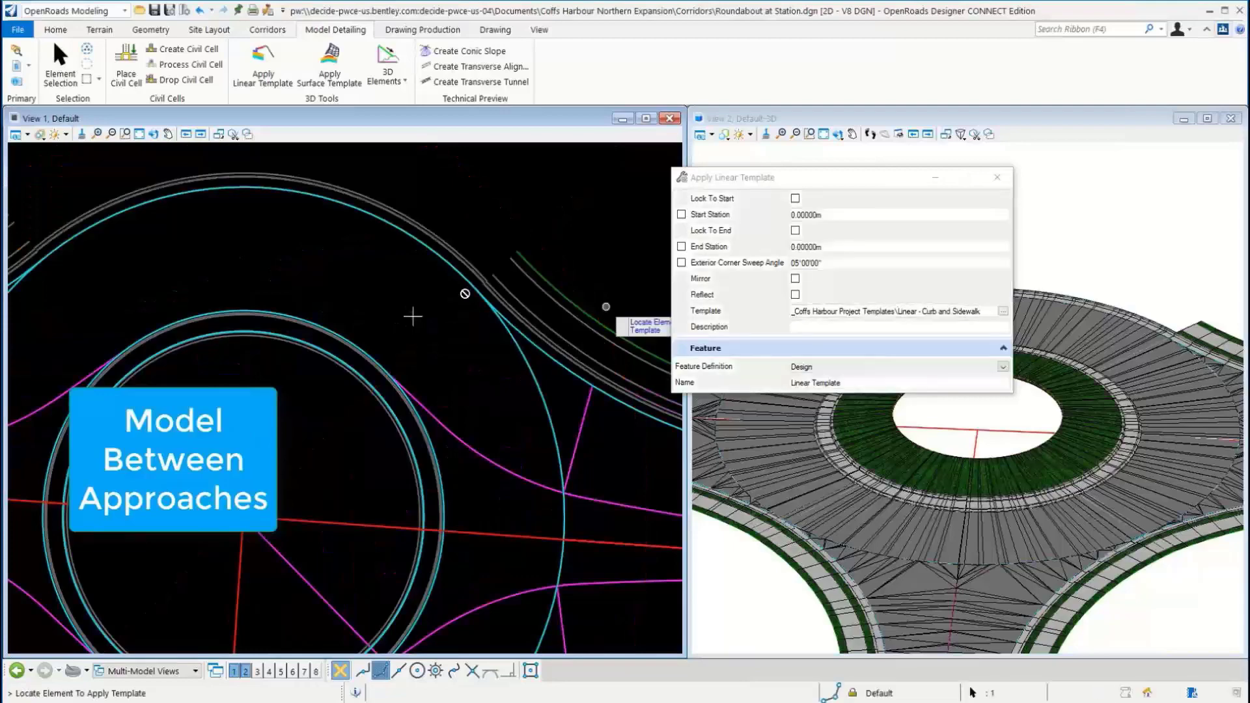
Inspect the new curb's join with the eastern approach and display the linear template construction graphics in the plan view
{"action": "scroll", "coordinate": [1185, 328], "scroll_direction": "up", "scroll_amount": 5}
{"action": "middle_click_drag", "start_coordinate": [521, 316], "coordinate": [291, 307]}
{"action": "left_click", "coordinate": [61, 68]}
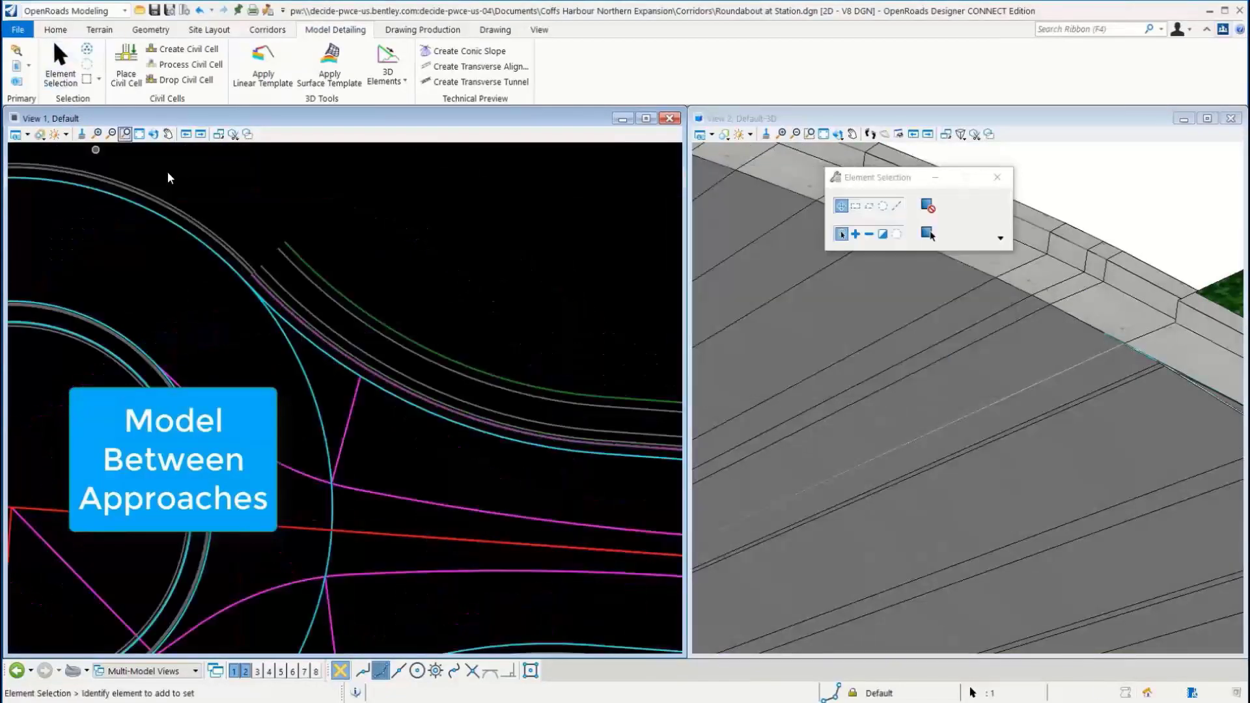
{"action": "left_click", "coordinate": [17, 134]}
{"action": "left_click", "coordinate": [55, 318]}
Change the linear template on the eastern approach's north side to Linear - Curb and Sidewalk
{"action": "left_click", "coordinate": [61, 72]}
{"action": "left_click", "coordinate": [300, 226]}
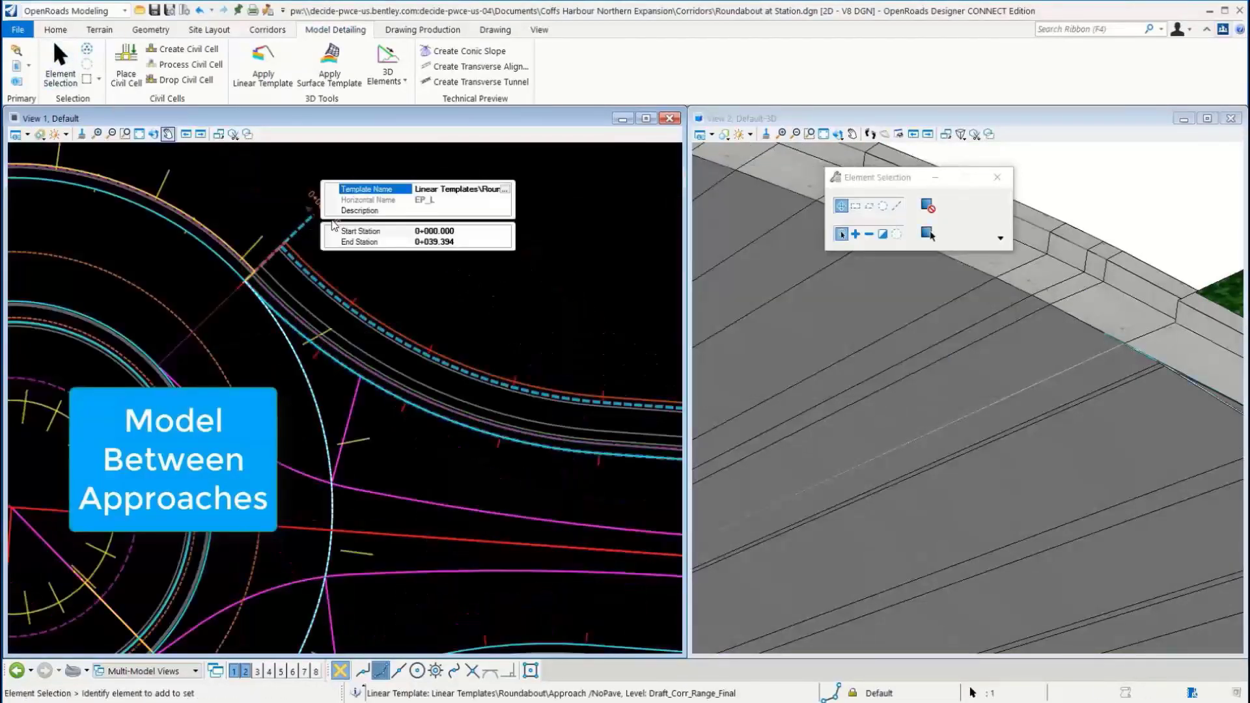
{"action": "left_click", "coordinate": [506, 189]}
{"action": "left_click", "coordinate": [784, 505]}
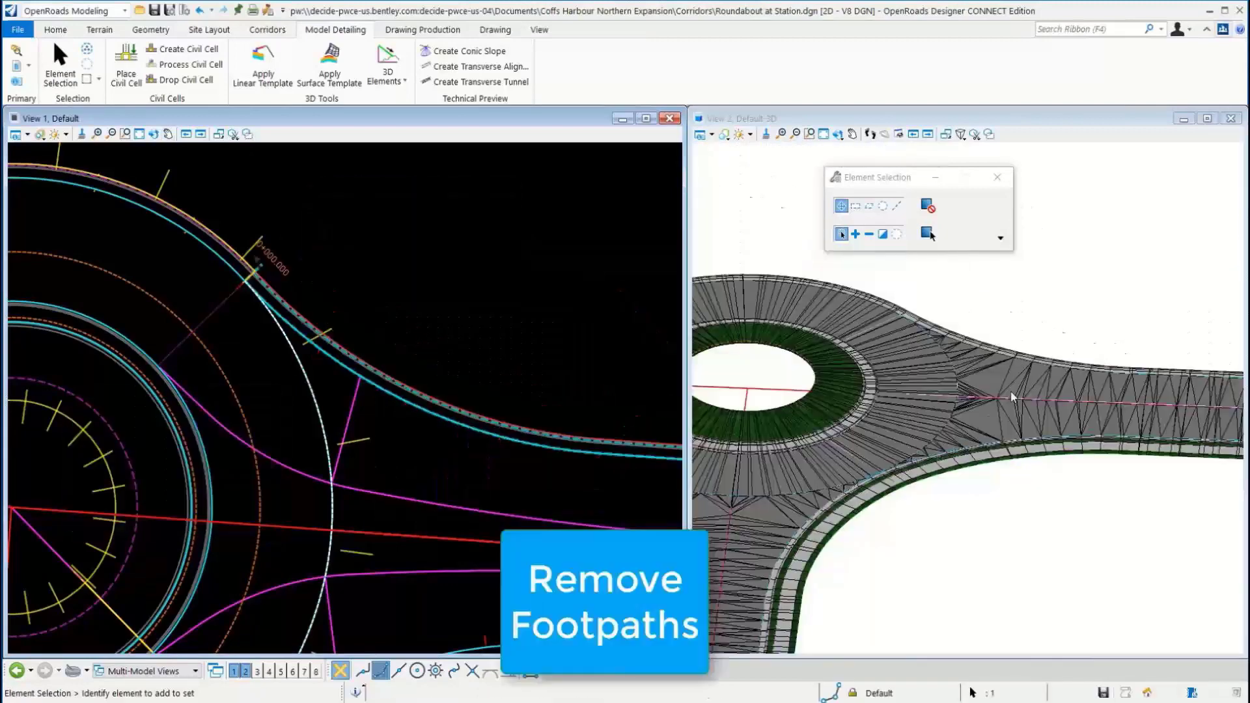
Change the linear template on the eastern approach's south side to Linear - Curb and Sidewalk
{"action": "scroll", "coordinate": [410, 411], "scroll_direction": "up", "scroll_amount": 3}
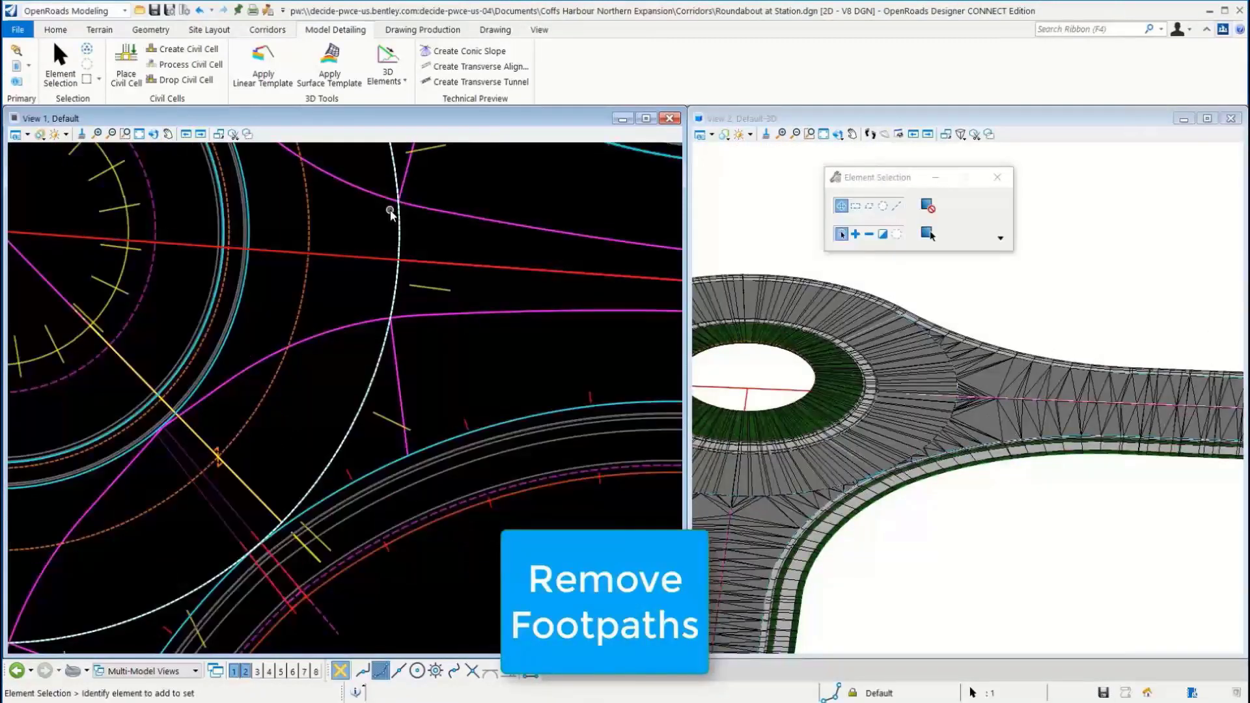
{"action": "left_click", "coordinate": [409, 409]}
{"action": "left_click", "coordinate": [626, 363]}
{"action": "scroll", "coordinate": [471, 326], "scroll_direction": "up", "scroll_amount": 2}
{"action": "left_click", "coordinate": [399, 286]}
{"action": "left_click", "coordinate": [470, 329]}
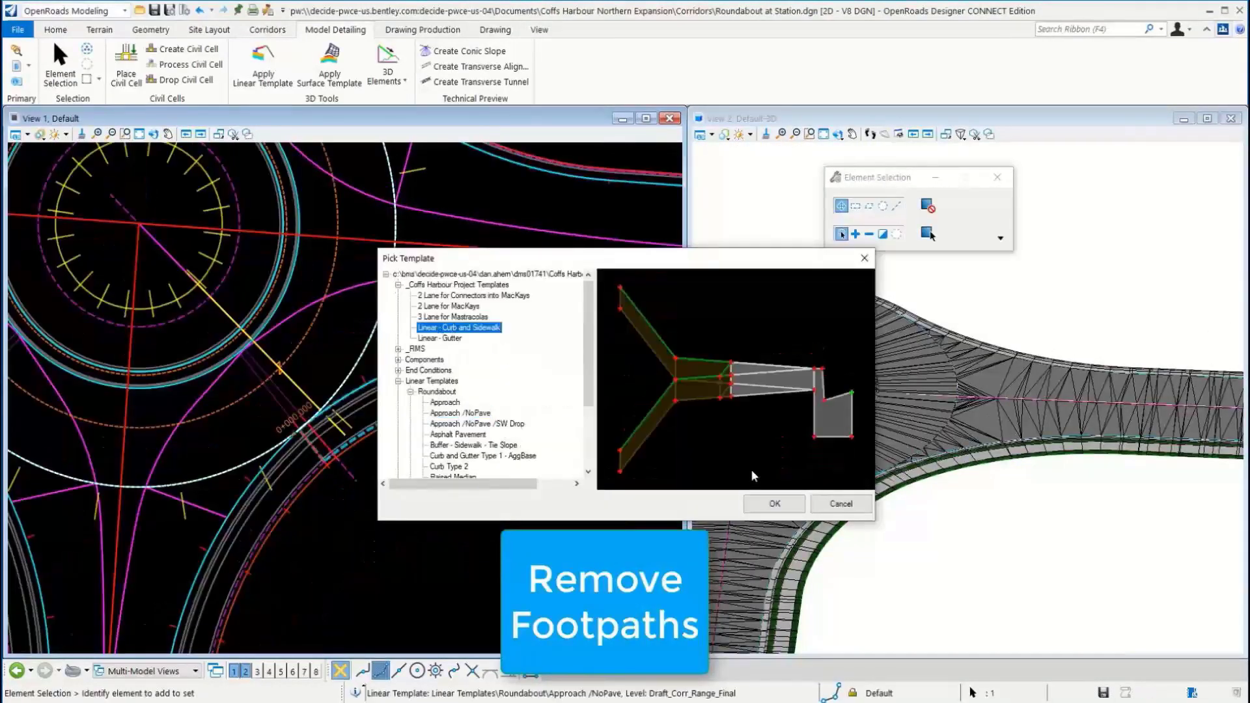
{"action": "left_click", "coordinate": [775, 504]}
Change the linear template on the southern approach's east side to Linear - Curb and Sidewalk
{"action": "left_click", "coordinate": [304, 480]}
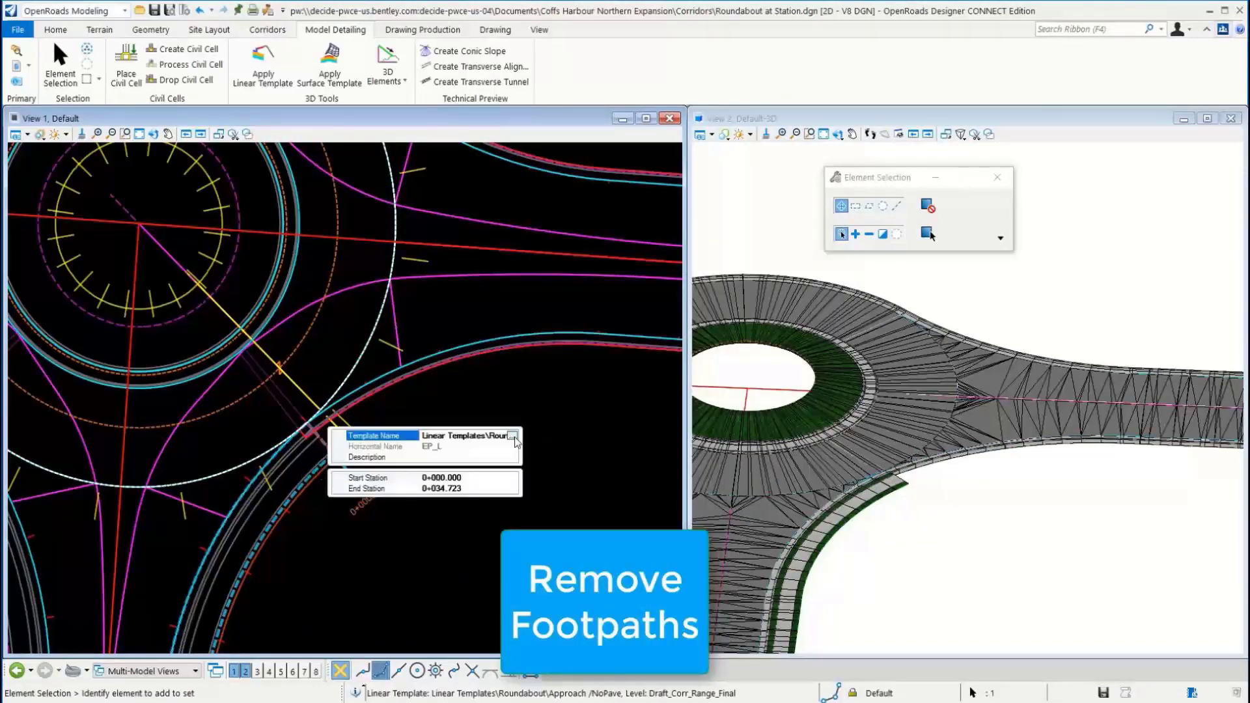
{"action": "left_click", "coordinate": [501, 436]}
{"action": "scroll", "coordinate": [401, 482], "scroll_direction": "up", "scroll_amount": 3}
{"action": "left_click", "coordinate": [452, 330]}
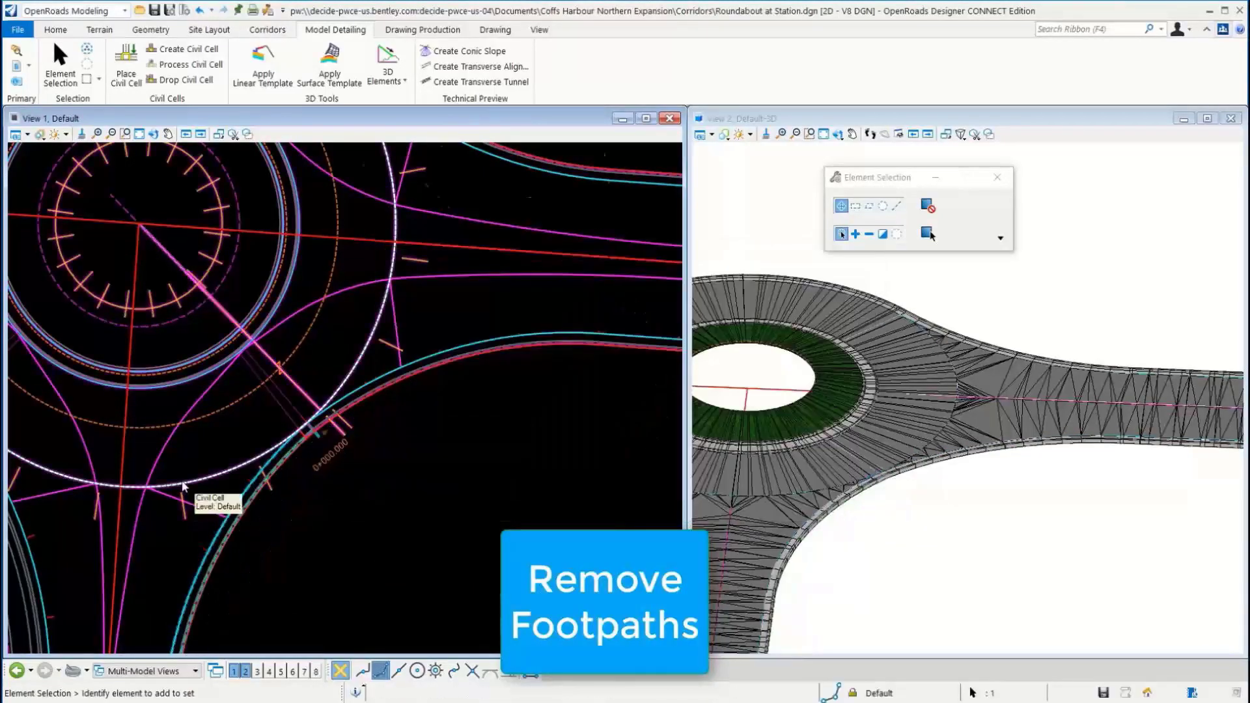
Change the linear template on the southern approach's west side to Linear - Curb and Sidewalk
{"action": "left_click", "coordinate": [296, 507]}
{"action": "left_click", "coordinate": [456, 474]}
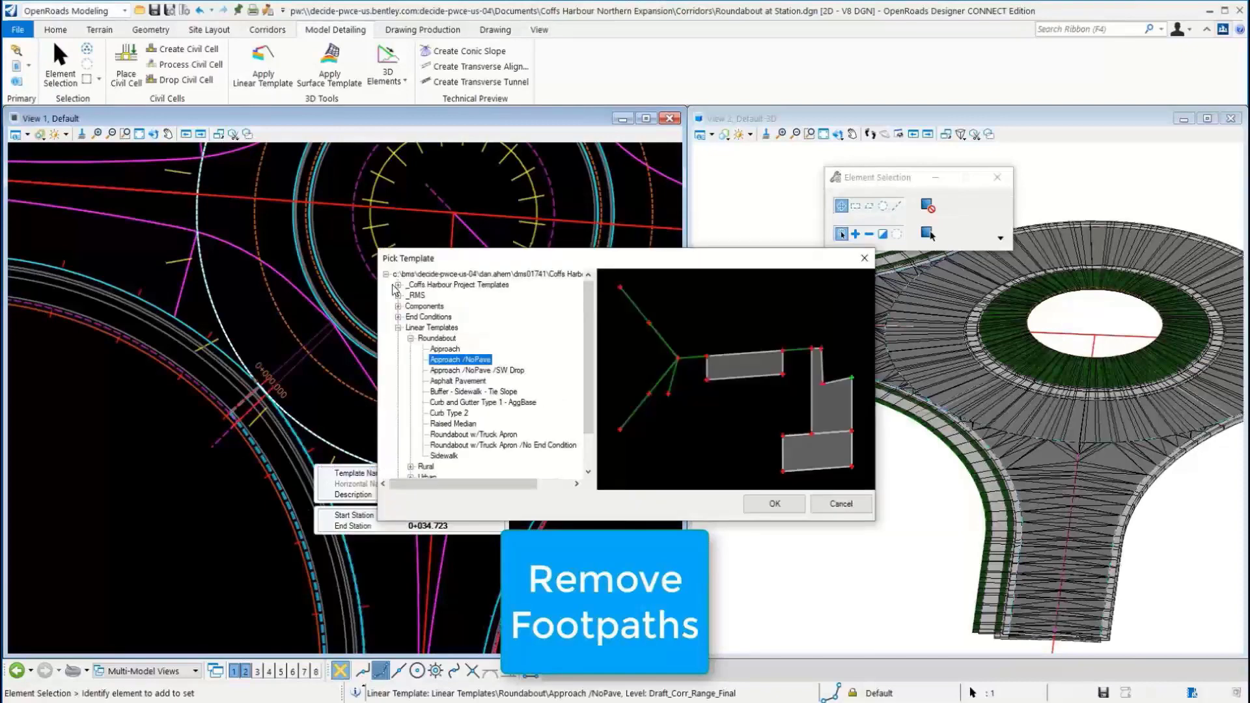
{"action": "scroll", "coordinate": [449, 352], "scroll_direction": "up", "scroll_amount": 3}
{"action": "left_click", "coordinate": [449, 328]}
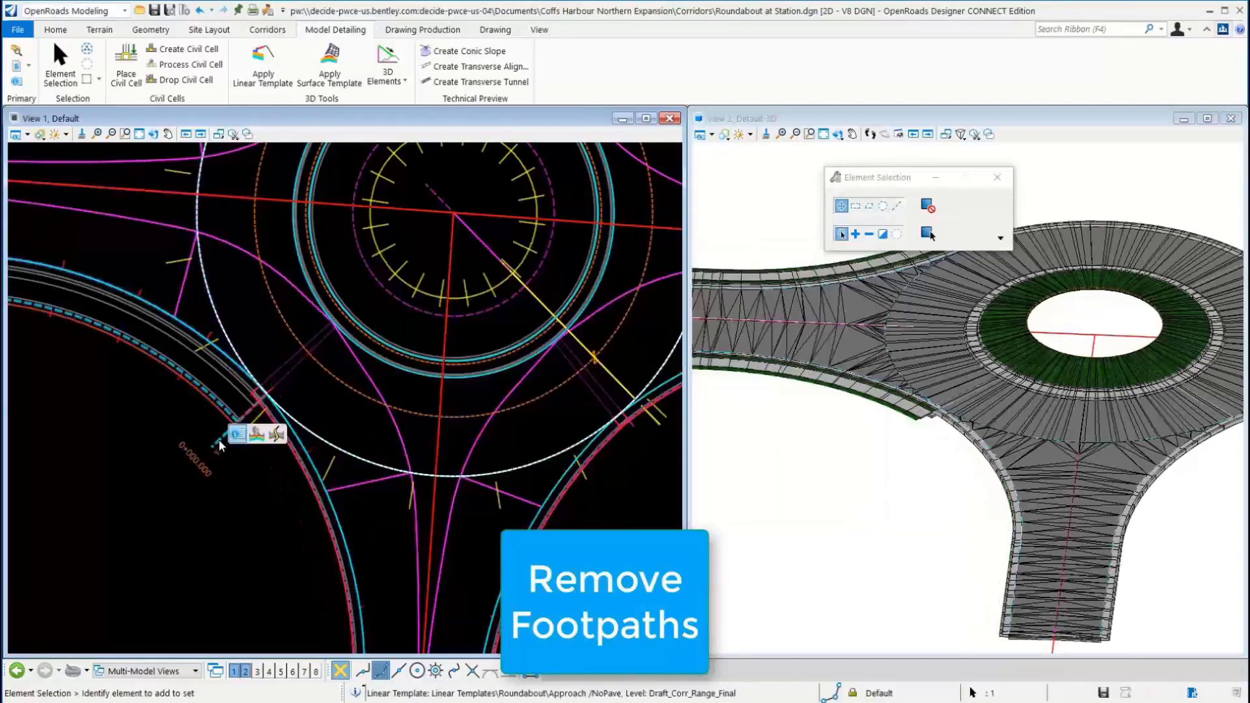
Change the linear template on the western approach's south side to Linear - Curb and Sidewalk
{"action": "left_click", "coordinate": [219, 440]}
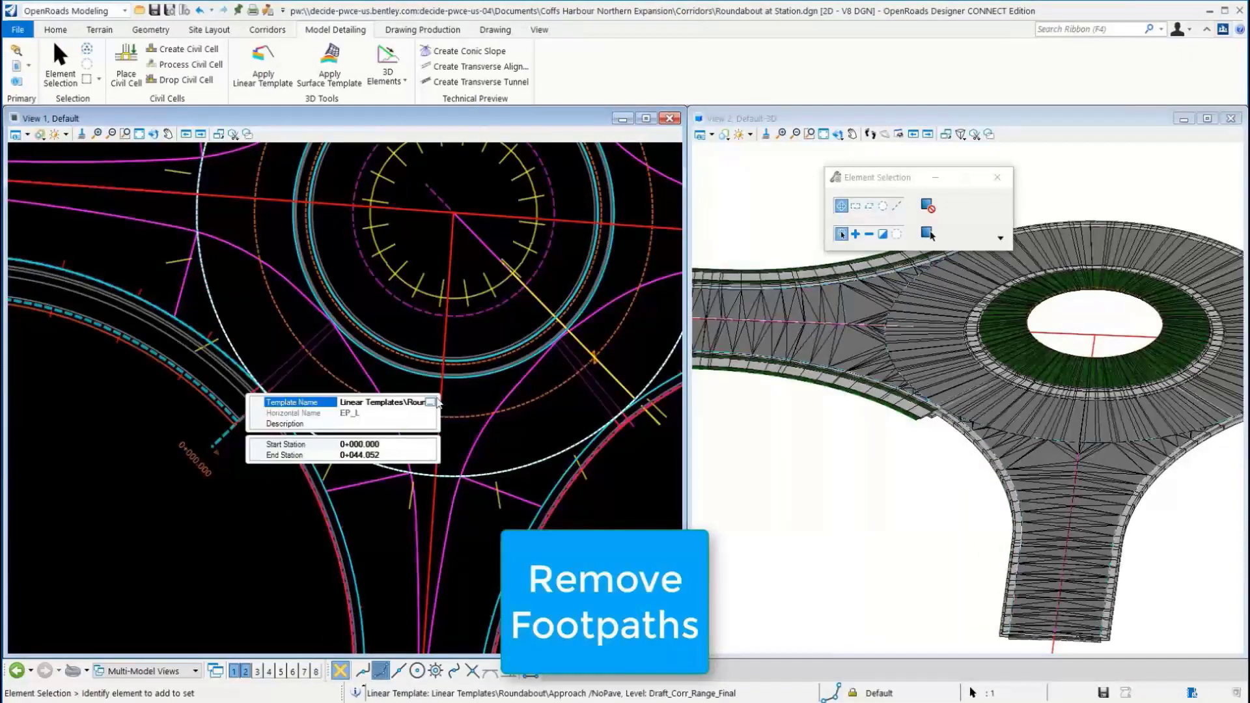
{"action": "left_click", "coordinate": [357, 402]}
{"action": "scroll", "coordinate": [422, 438], "scroll_direction": "up", "scroll_amount": 3}
{"action": "left_click", "coordinate": [449, 328]}
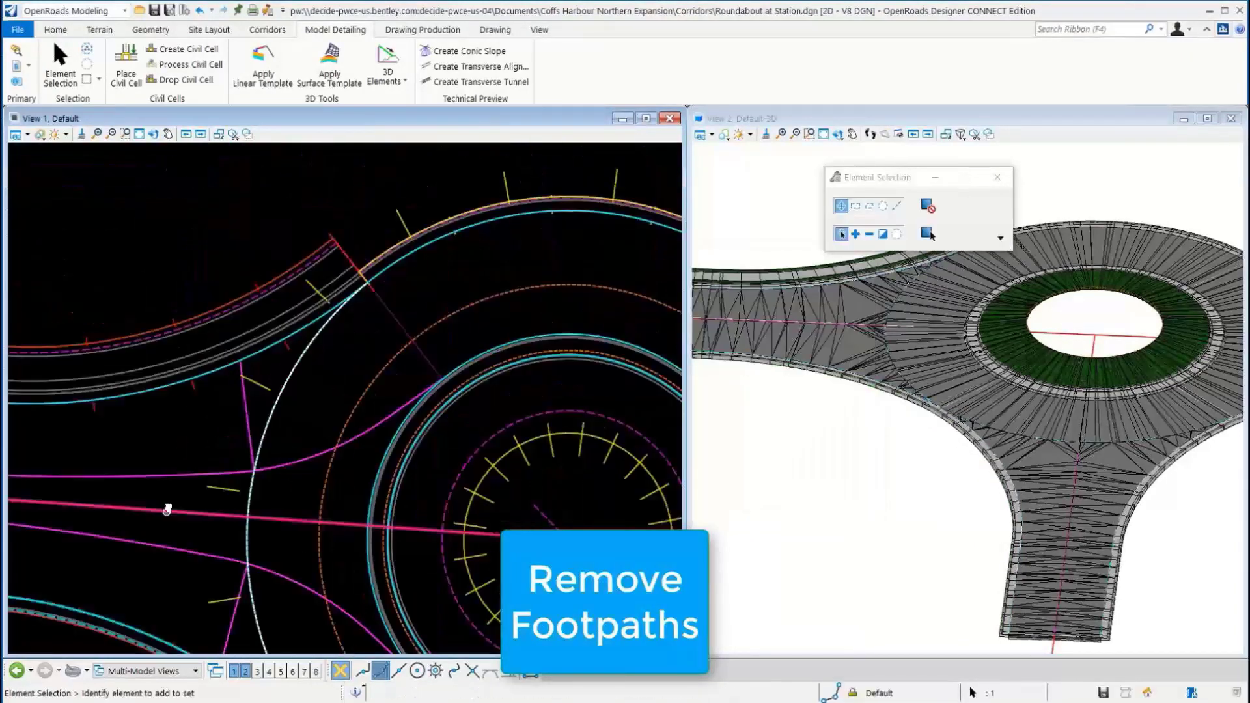
Change the linear template on the western approach's north side to Linear - Curb and Sidewalk
{"action": "left_click", "coordinate": [317, 247]}
{"action": "left_click", "coordinate": [488, 206]}
{"action": "scroll", "coordinate": [450, 365], "scroll_direction": "up", "scroll_amount": 3}
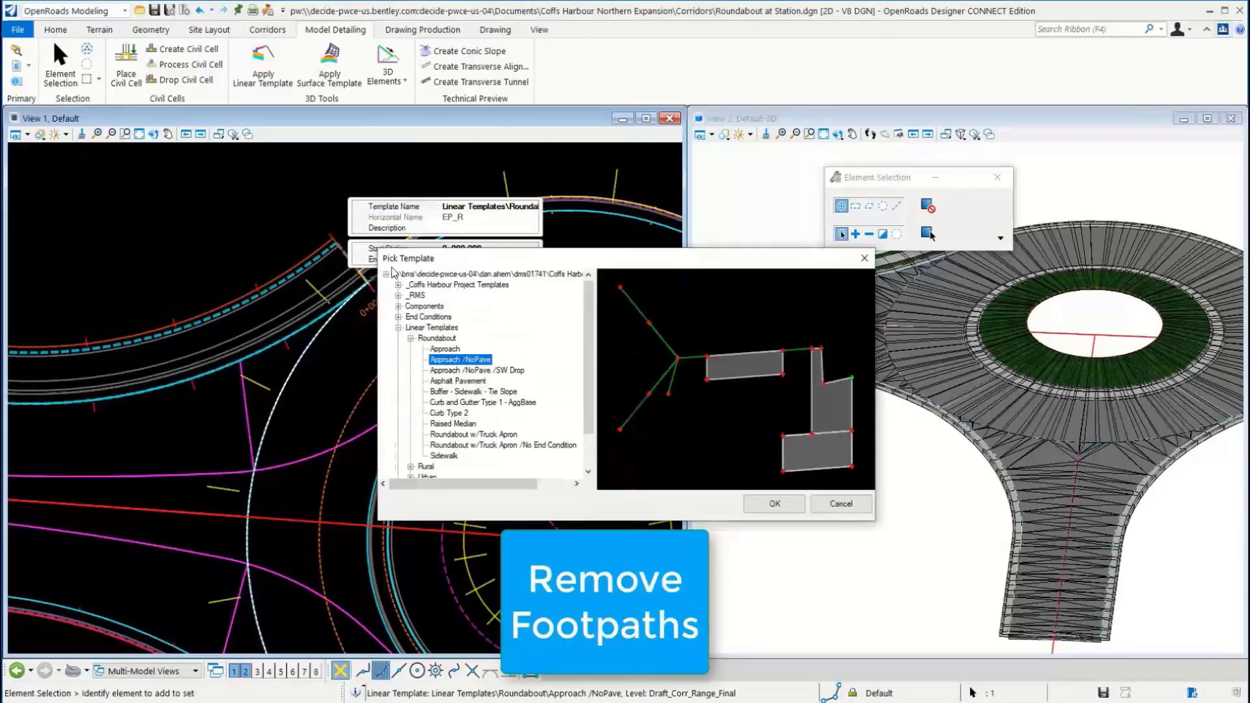
{"action": "left_click", "coordinate": [456, 328]}
{"action": "left_click", "coordinate": [774, 504]}
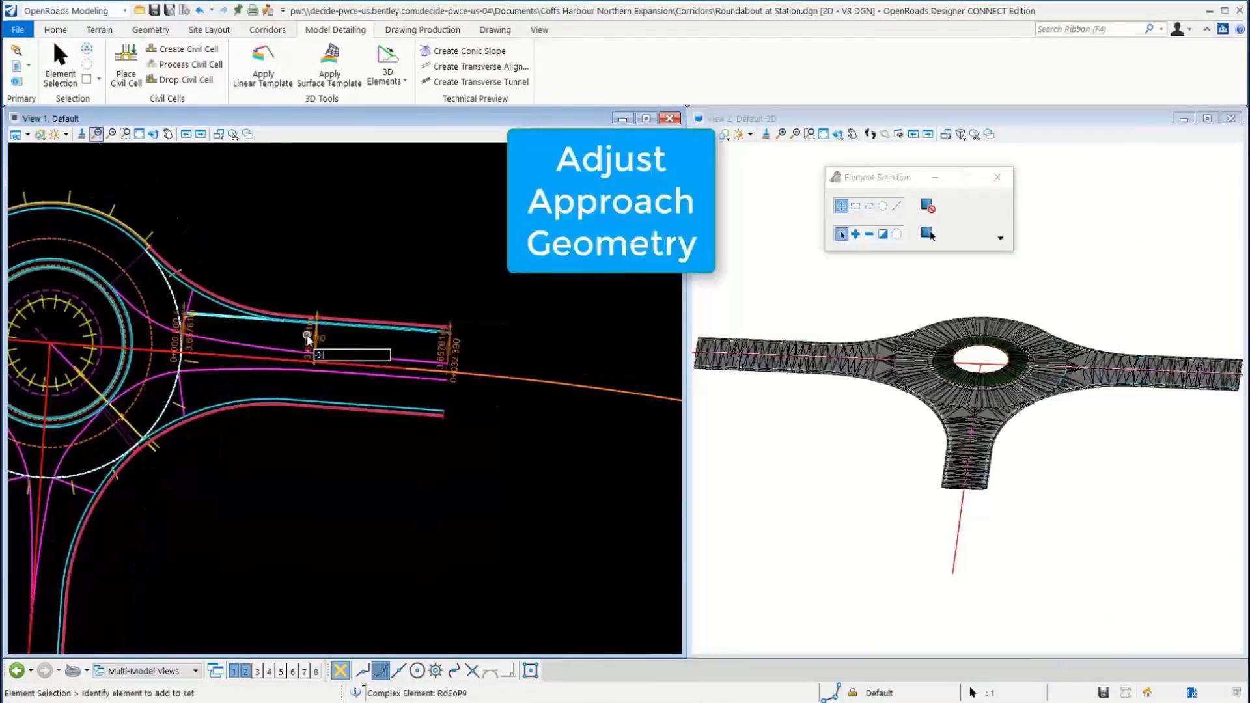
Apply the new offset to the eastern approach's north road edge and set its northern median line offset to -1.75 m
{"action": "key", "text": "Return"}
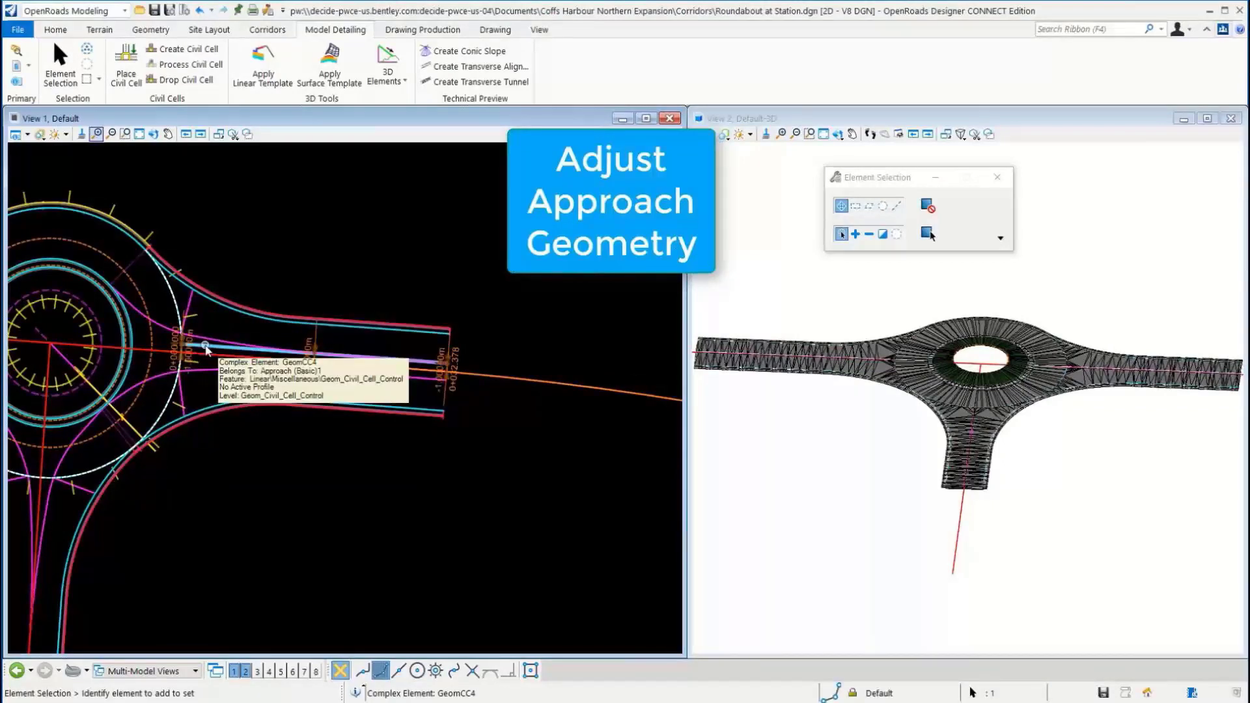
{"action": "left_click", "coordinate": [306, 381]}
{"action": "type", "text": "-1.75"}
{"action": "key", "text": "Return"}
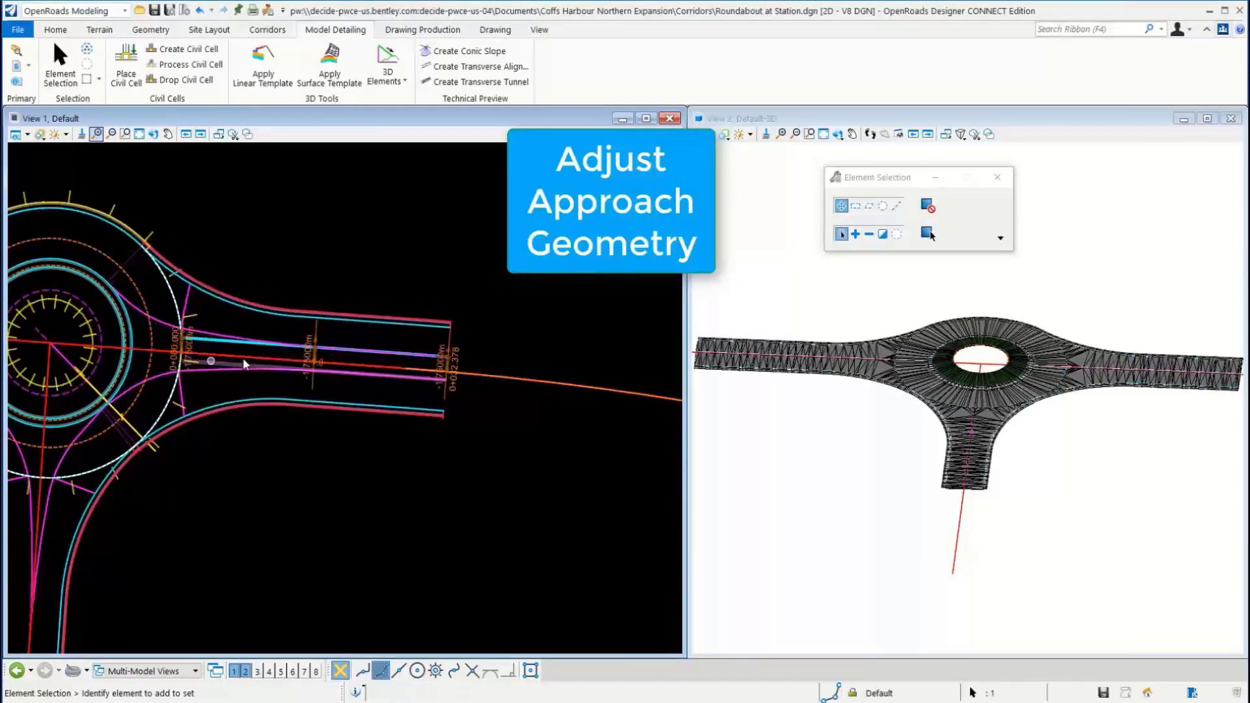
Set the eastern approach's southern median line offset to 1.75 m and its south road edge offset to 3.5 m
{"action": "scroll", "coordinate": [307, 374], "scroll_direction": "up", "scroll_amount": 2}
{"action": "left_click", "coordinate": [309, 369]}
{"action": "type", "text": "1.75"}
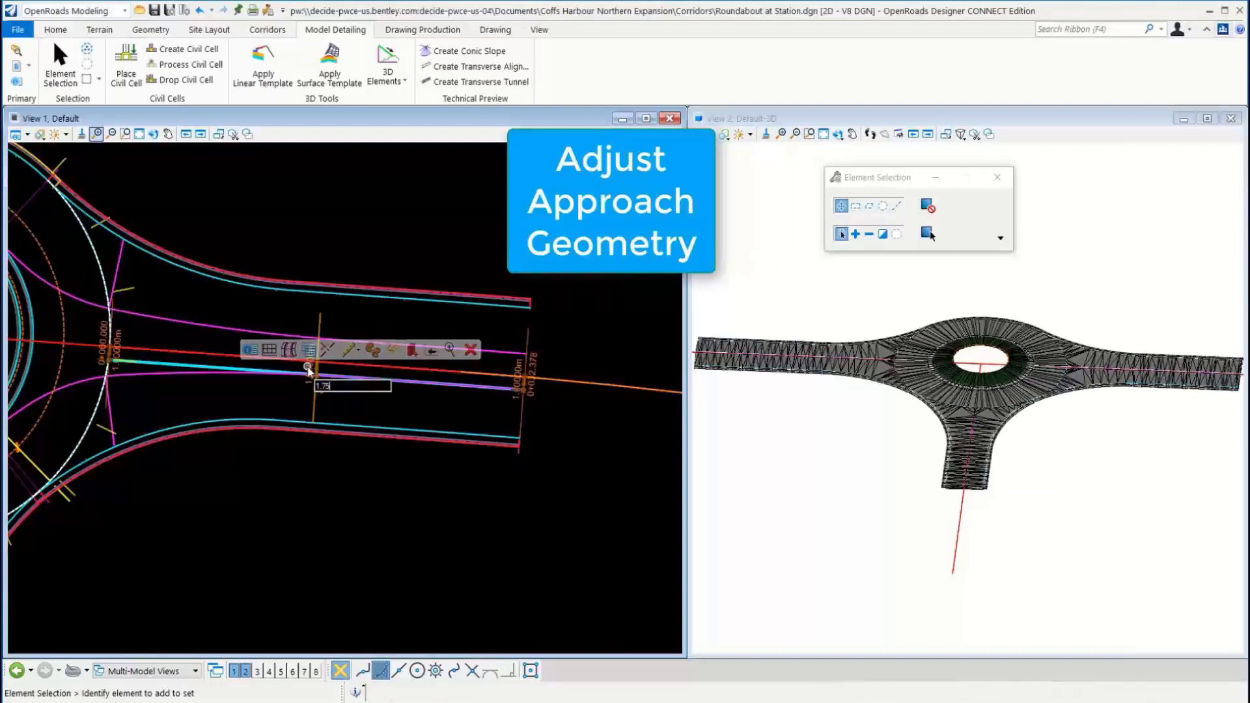
{"action": "key", "text": "Return"}
{"action": "left_click", "coordinate": [305, 405]}
{"action": "type", "text": "3.5"}
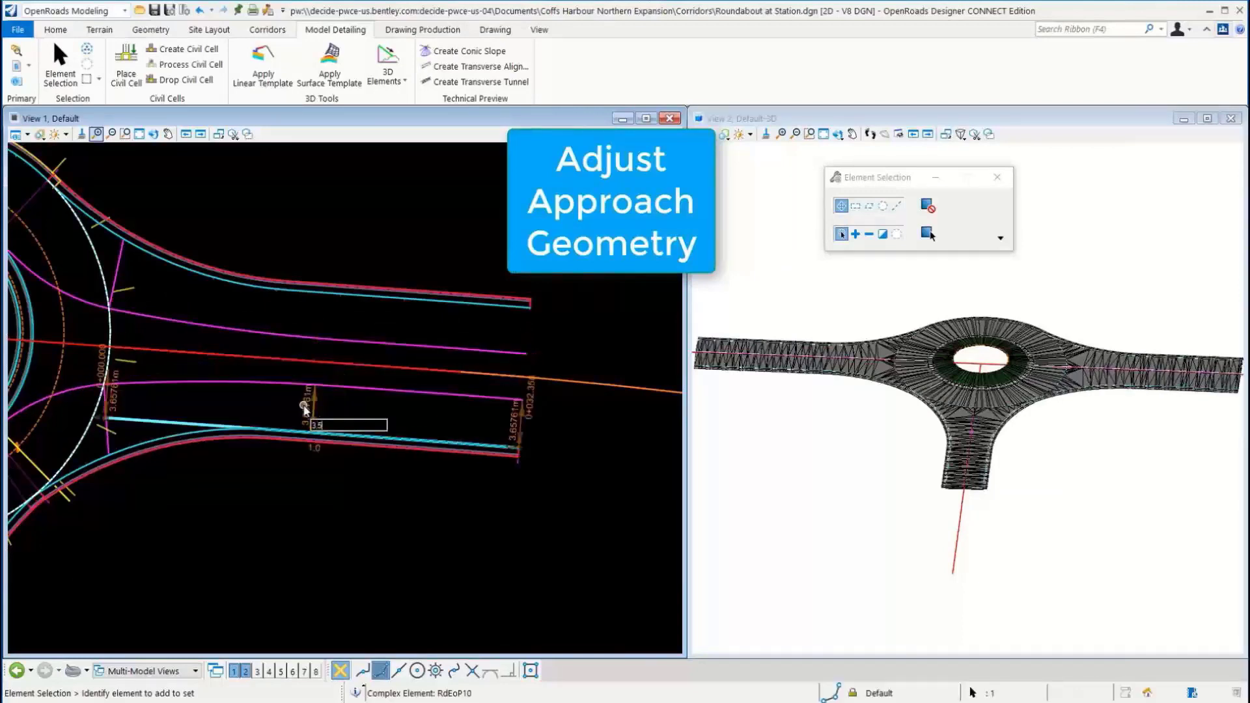
{"action": "key", "text": "Return"}
Set the offset of the western approach's north road edge to 3.5 m
{"action": "scroll", "coordinate": [304, 409], "scroll_direction": "down", "scroll_amount": 6}
{"action": "middle_click_drag", "start_coordinate": [200, 390], "coordinate": [348, 366]}
{"action": "scroll", "coordinate": [390, 377], "scroll_direction": "up", "scroll_amount": 5}
{"action": "left_click", "coordinate": [264, 325]}
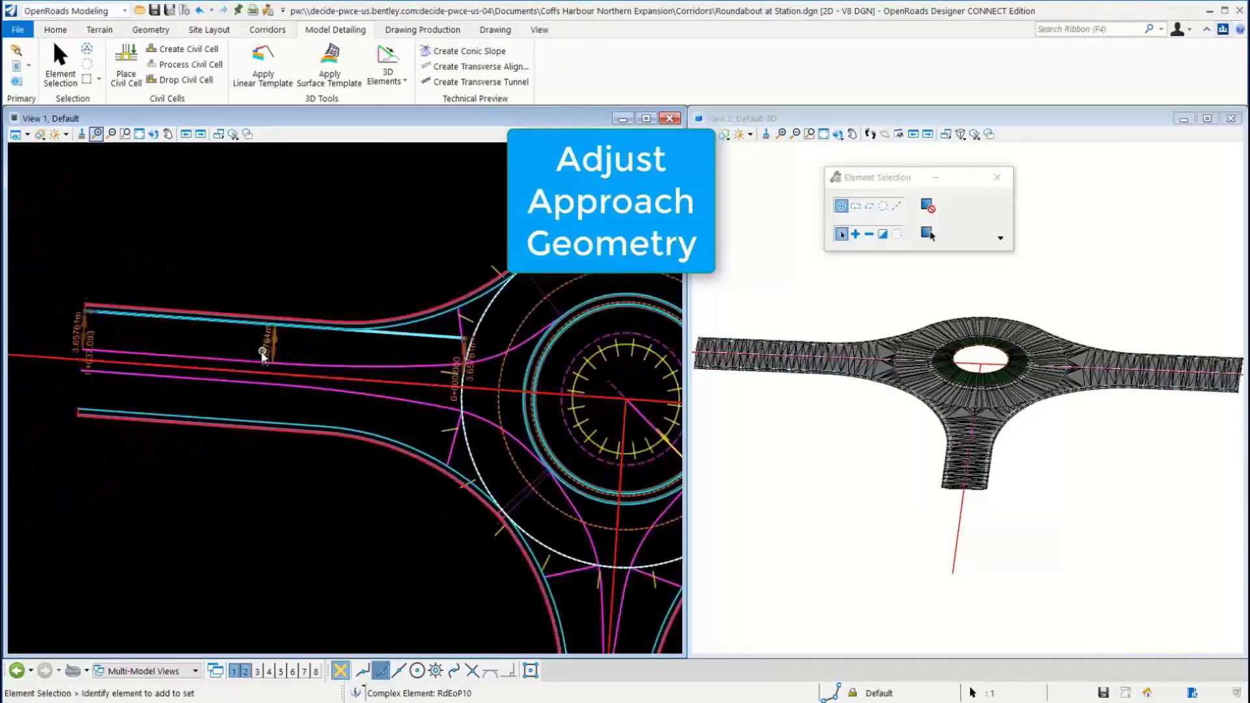
{"action": "type", "text": "3.5"}
{"action": "key", "text": "Return"}
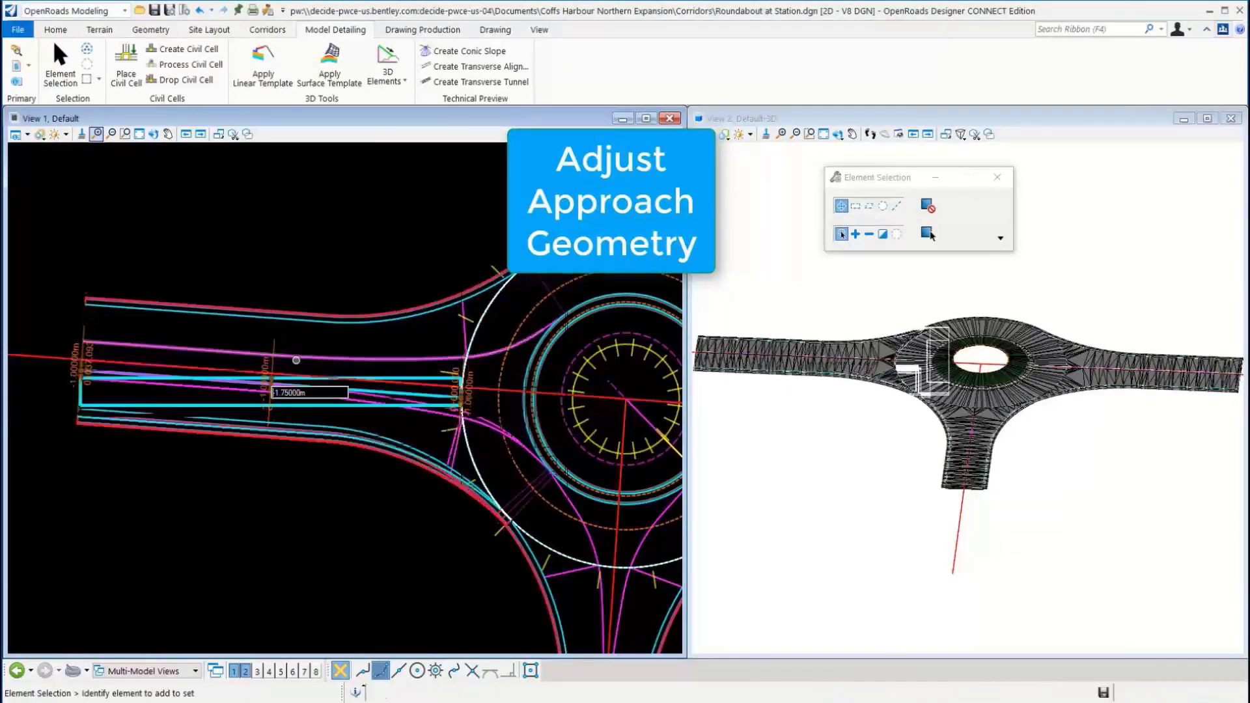
Set the offset of the western approach's south road edge to -3.5 m
{"action": "left_click", "coordinate": [261, 427]}
{"action": "left_click", "coordinate": [262, 418]}
{"action": "type", "text": "3.5"}
{"action": "key", "text": "Return"}
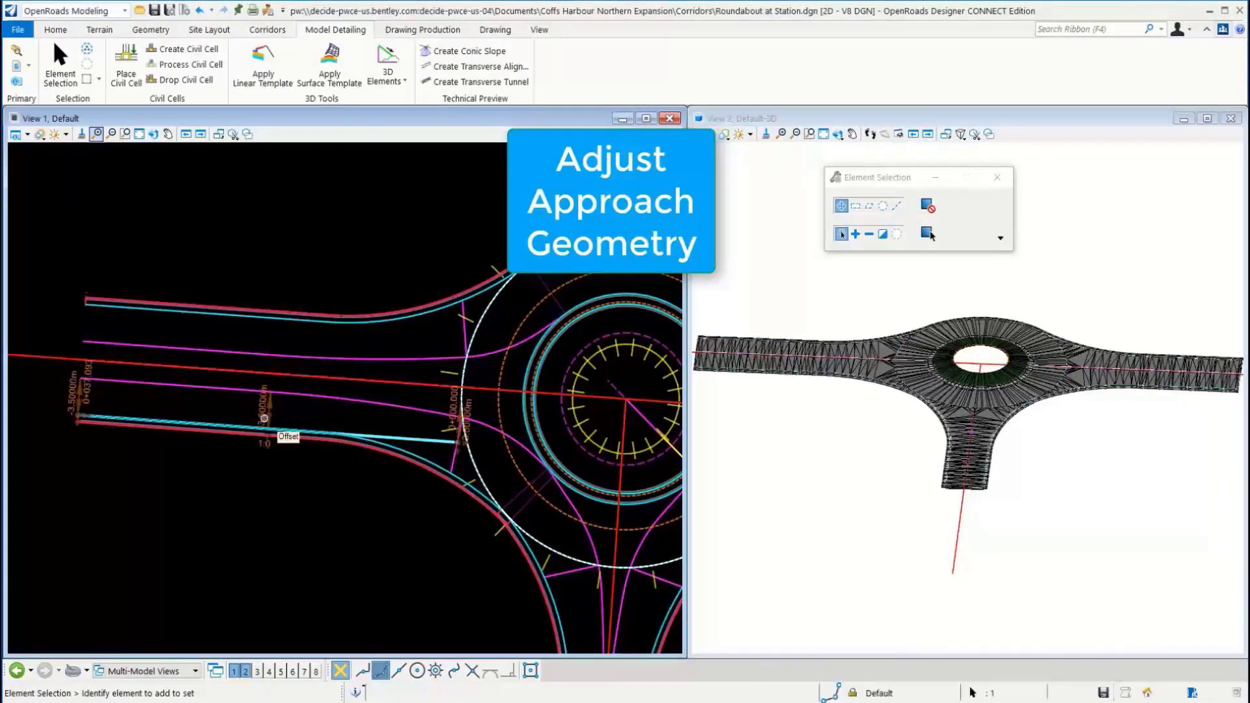
Adjust the ends of the curb linear templates to the intersection points at the roundabout's southwest and southeast corners
{"action": "scroll", "coordinate": [459, 531], "scroll_direction": "up", "scroll_amount": 3}
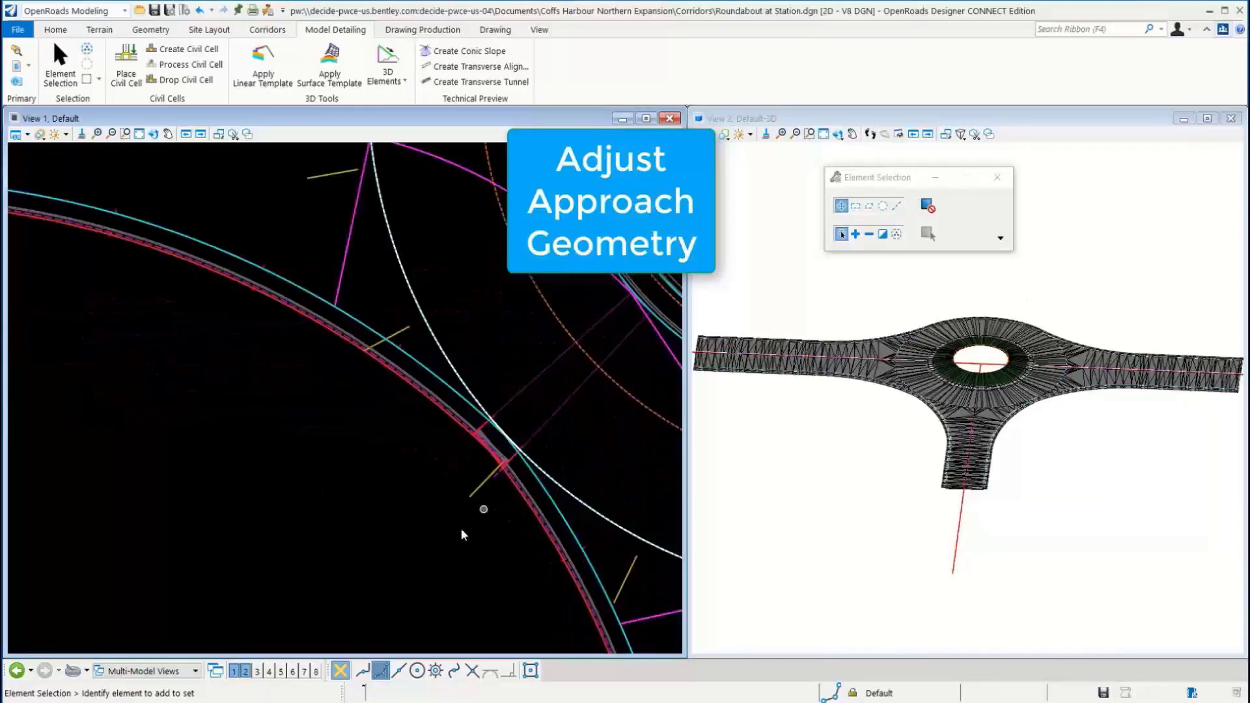
{"action": "scroll", "coordinate": [508, 482], "scroll_direction": "up", "scroll_amount": 2}
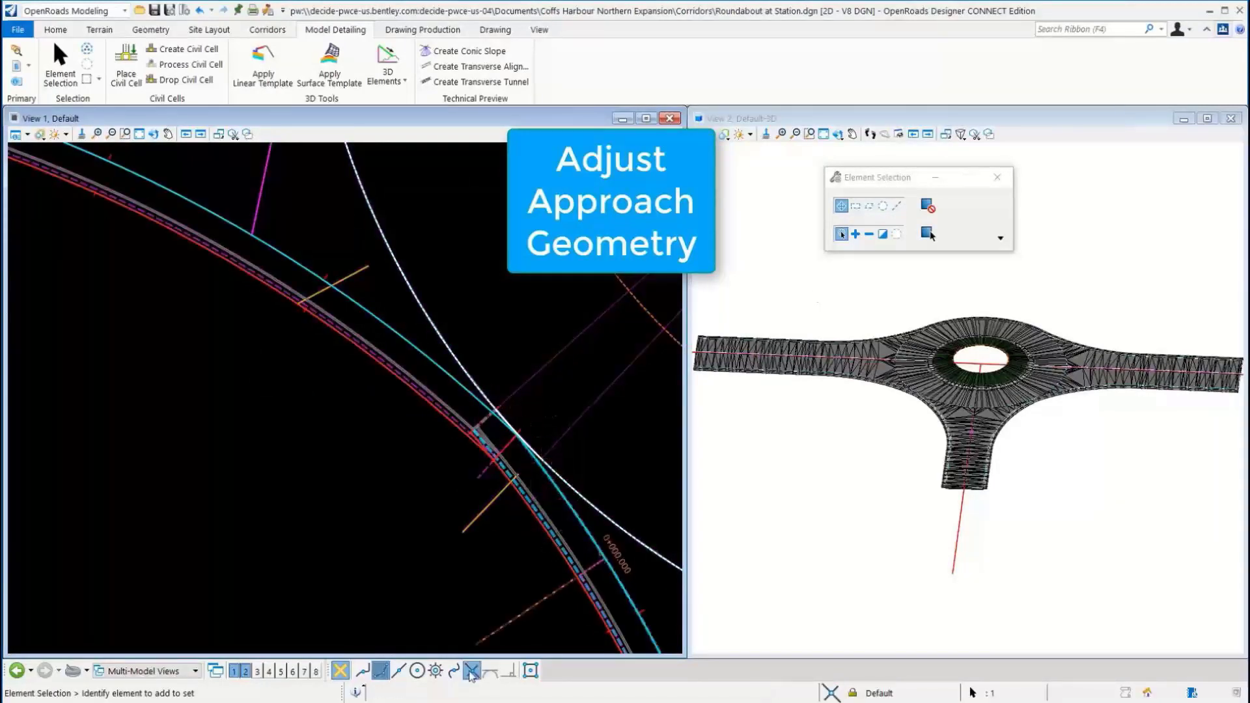
{"action": "left_click", "coordinate": [567, 402]}
{"action": "scroll", "coordinate": [467, 487], "scroll_direction": "down", "scroll_amount": 5}
{"action": "scroll", "coordinate": [512, 521], "scroll_direction": "up", "scroll_amount": 4}
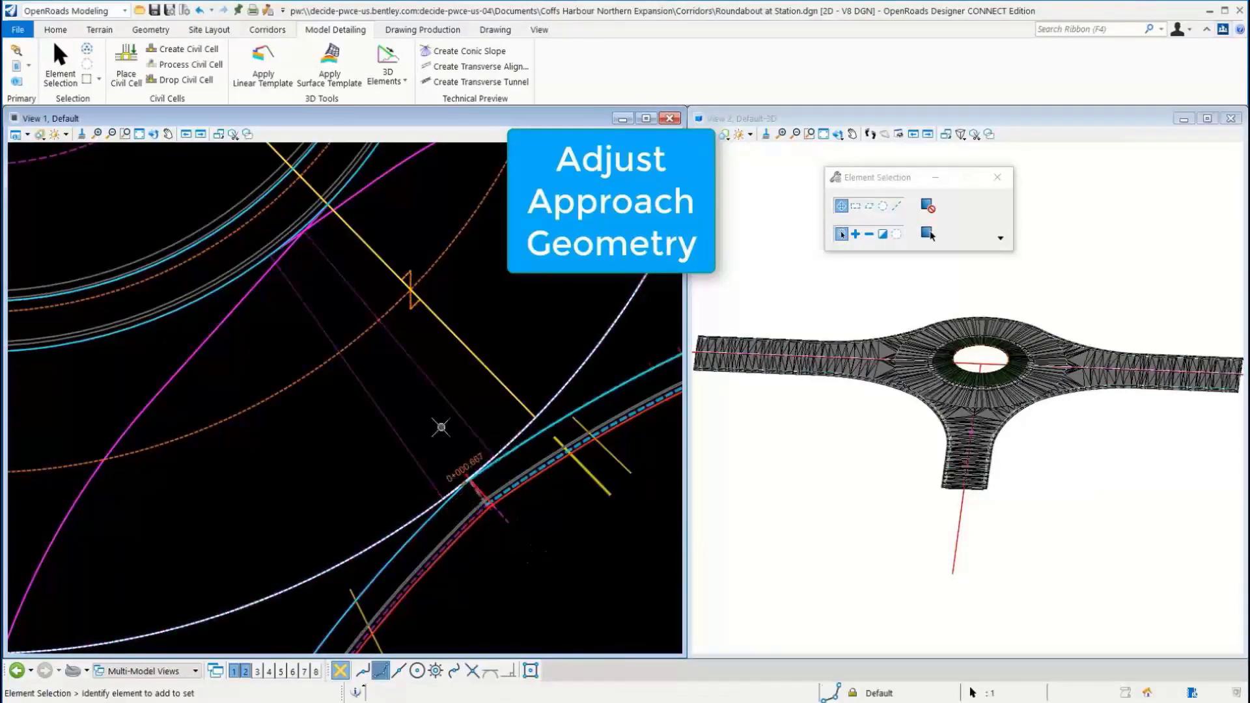
{"action": "scroll", "coordinate": [447, 432], "scroll_direction": "down", "scroll_amount": 5}
{"action": "scroll", "coordinate": [1026, 399], "scroll_direction": "up", "scroll_amount": 2}
{"action": "scroll", "coordinate": [268, 389], "scroll_direction": "down", "scroll_amount": 5}
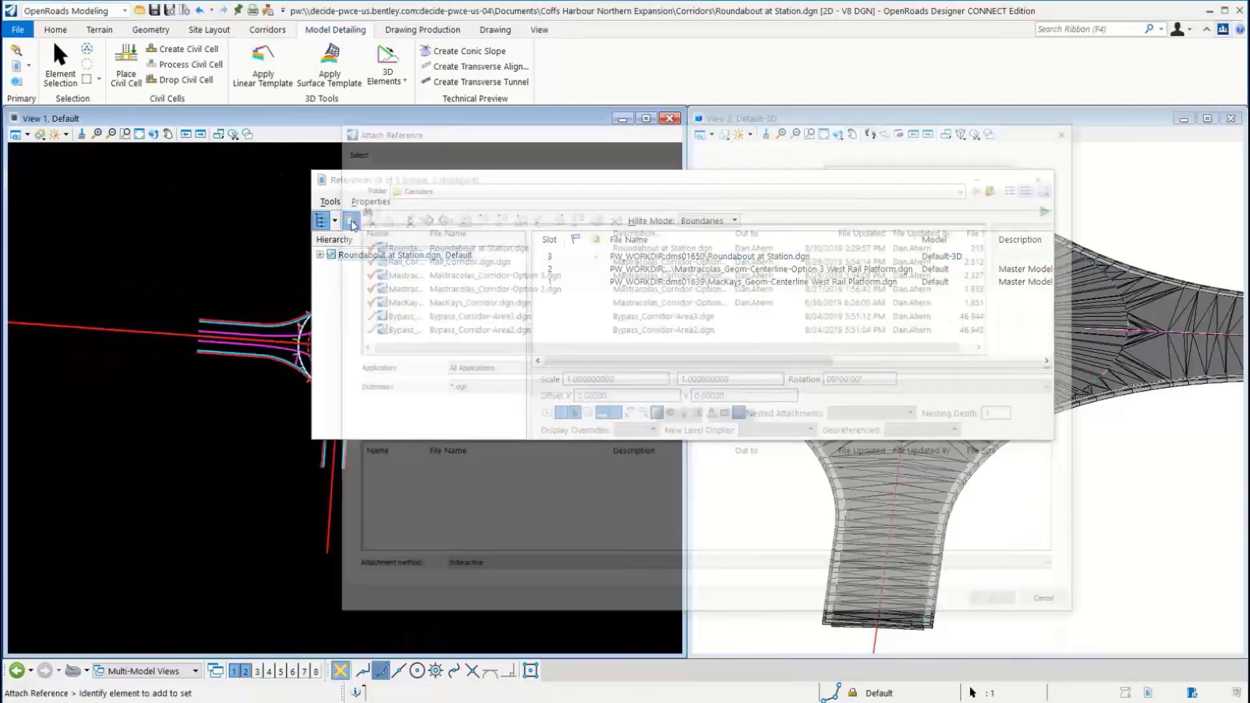
Attach Existing Ground VII 2019.dgn as a reference and set its terrain as the active terrain model
{"action": "left_click", "coordinate": [997, 186]}
{"action": "scroll", "coordinate": [399, 319], "scroll_direction": "down", "scroll_amount": 5}
{"action": "double_click", "coordinate": [399, 318]}
{"action": "double_click", "coordinate": [400, 248]}
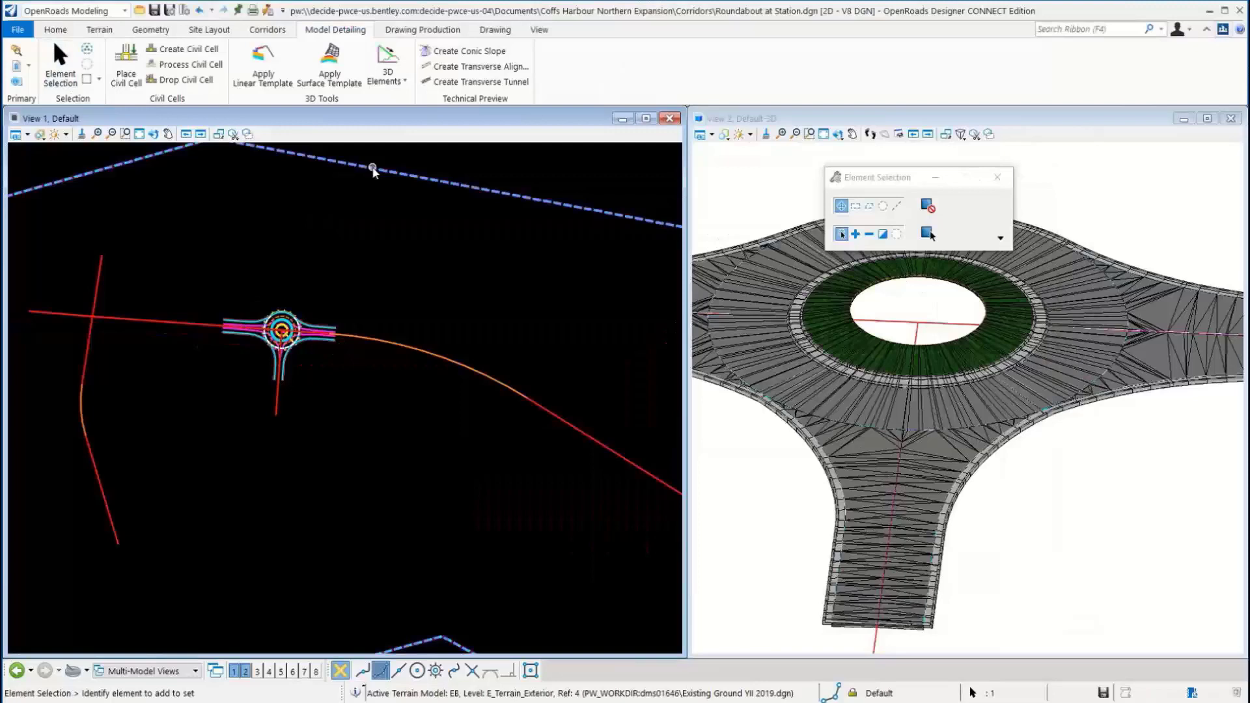
{"action": "mouse_move", "coordinate": [412, 168]}
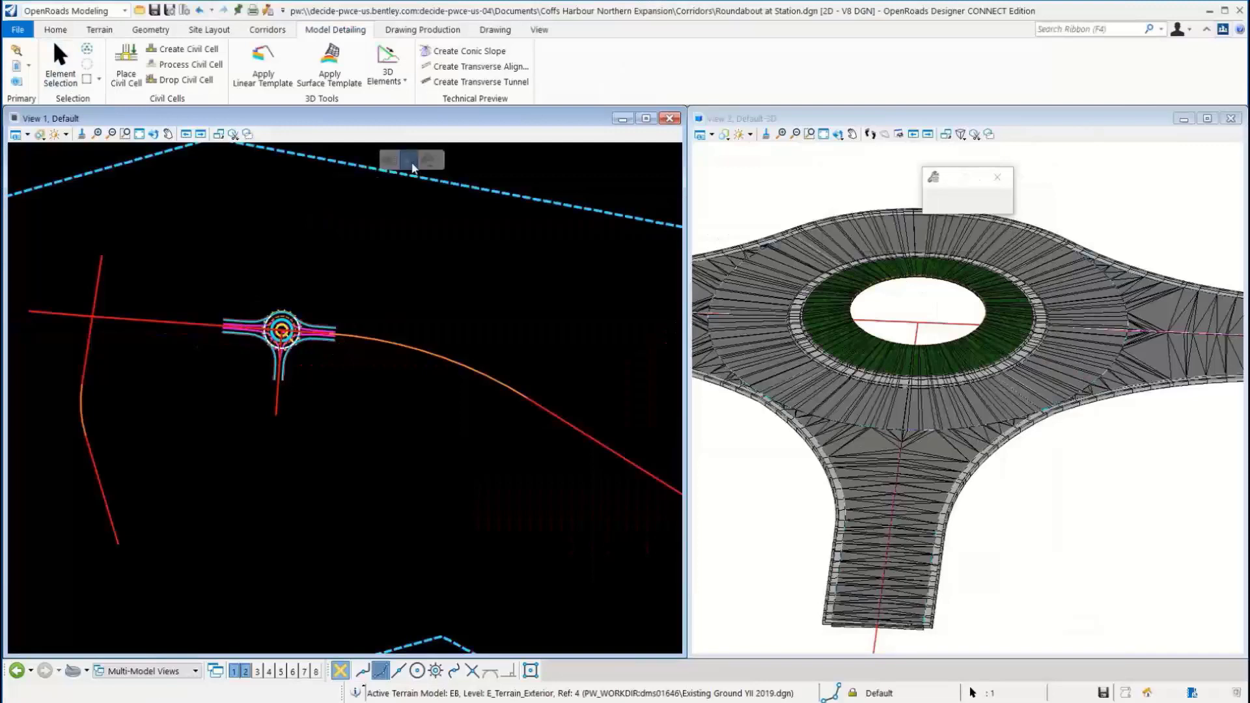
Add side slopes along the western, southern and eastern approaches and the roundabout's northern curb
{"action": "scroll", "coordinate": [253, 314], "scroll_direction": "up", "scroll_amount": 8}
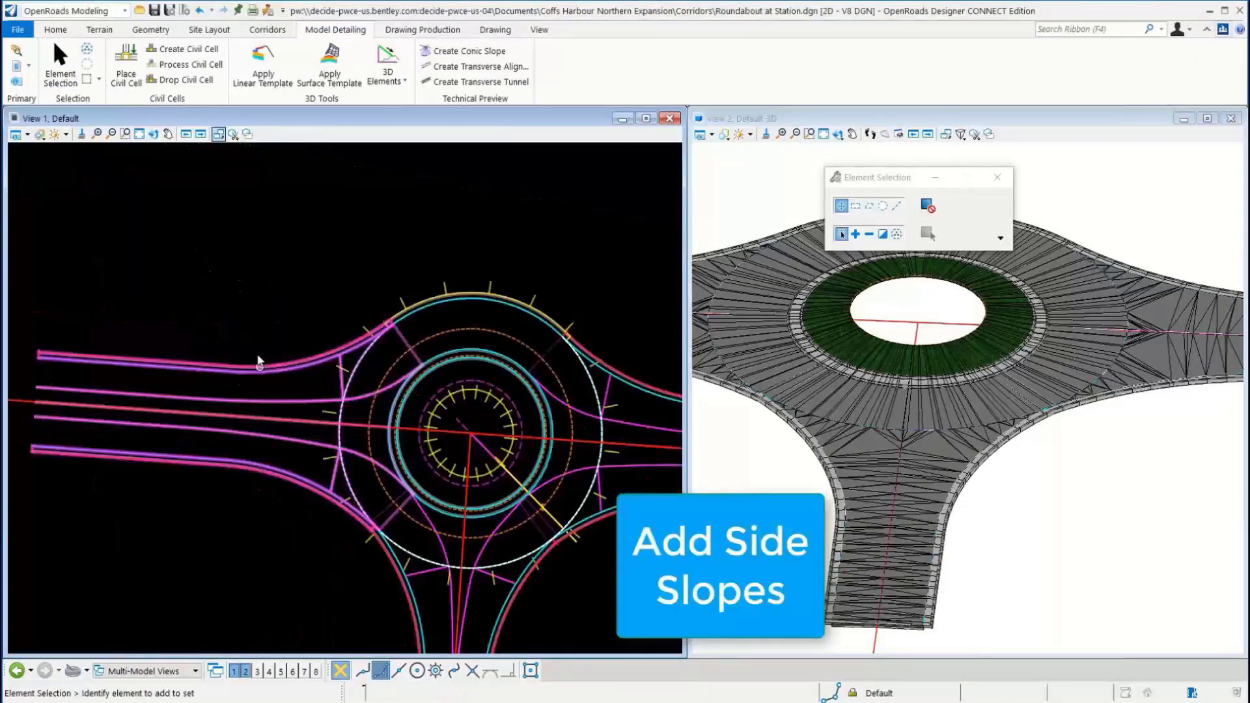
{"action": "scroll", "coordinate": [260, 369], "scroll_direction": "up", "scroll_amount": 4}
{"action": "left_click", "coordinate": [291, 368]}
{"action": "left_click", "coordinate": [327, 356]}
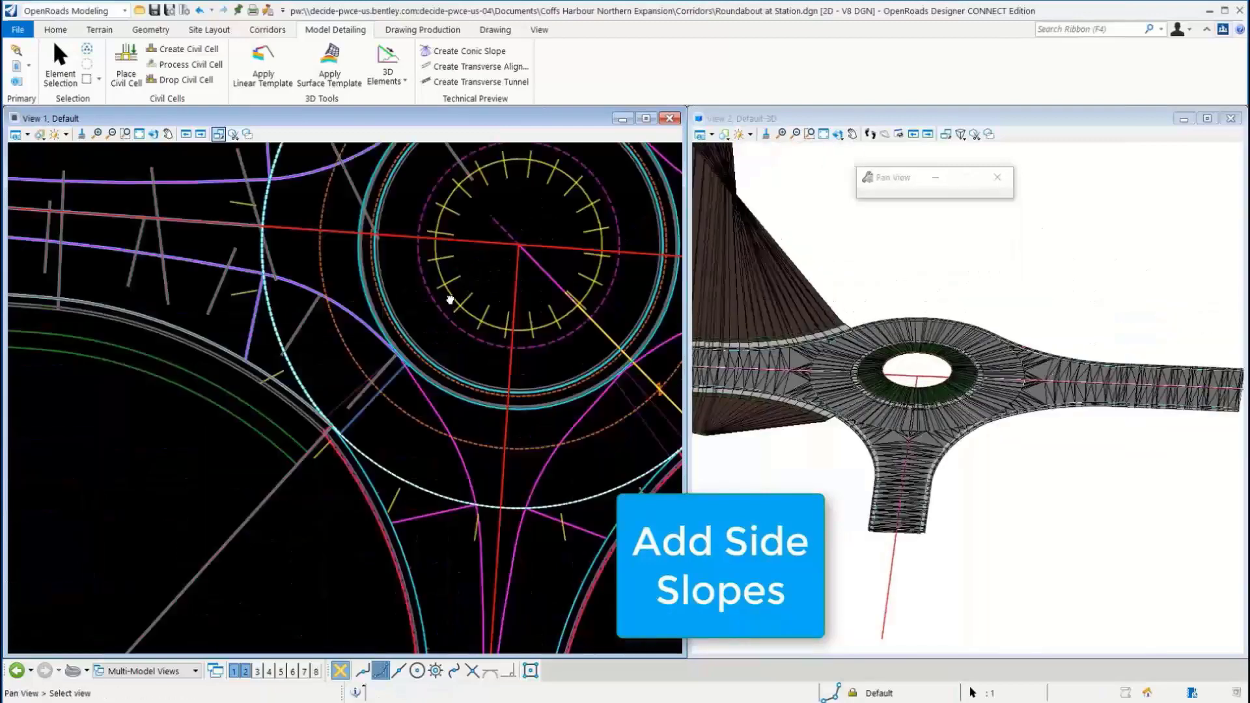
{"action": "left_click", "coordinate": [359, 537]}
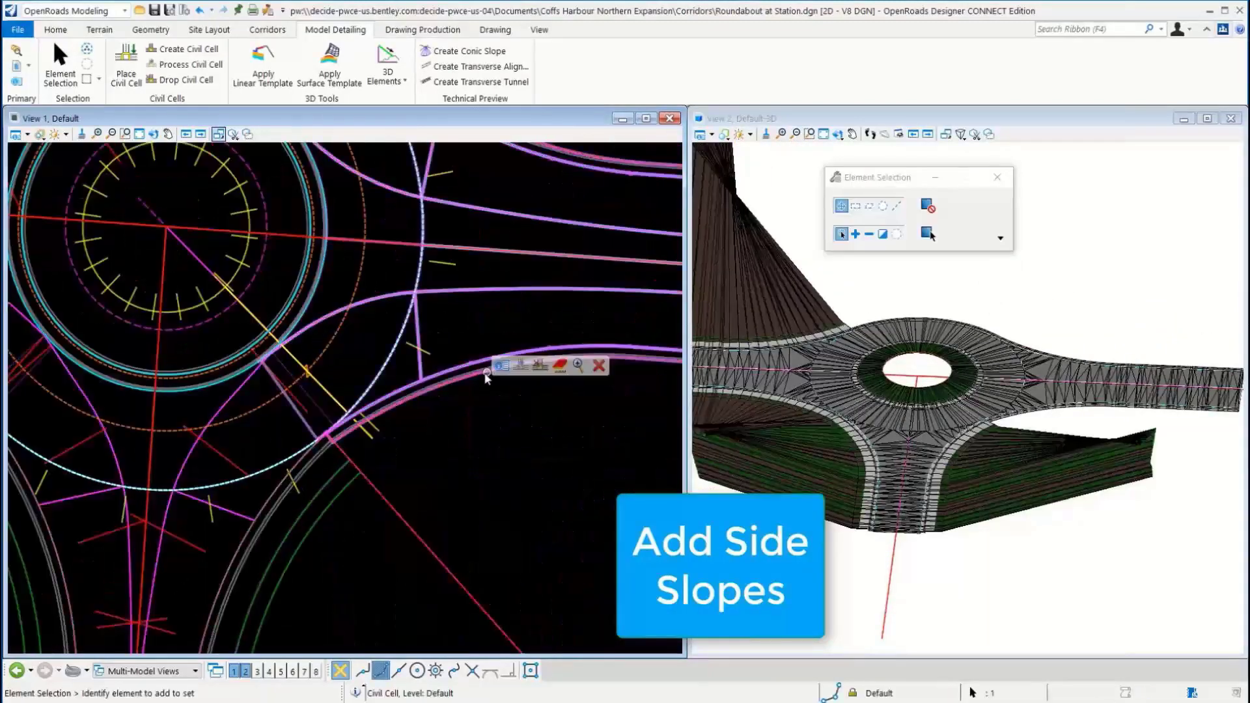
{"action": "left_click", "coordinate": [523, 369]}
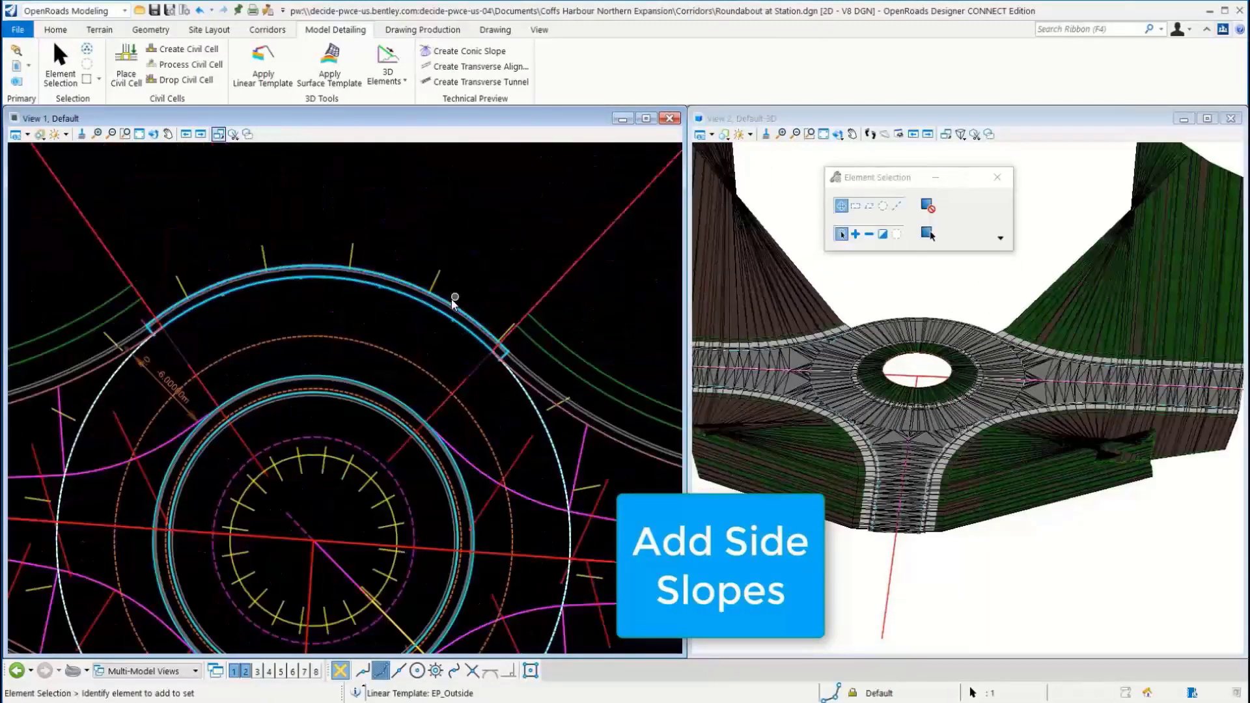
{"action": "left_click", "coordinate": [452, 301]}
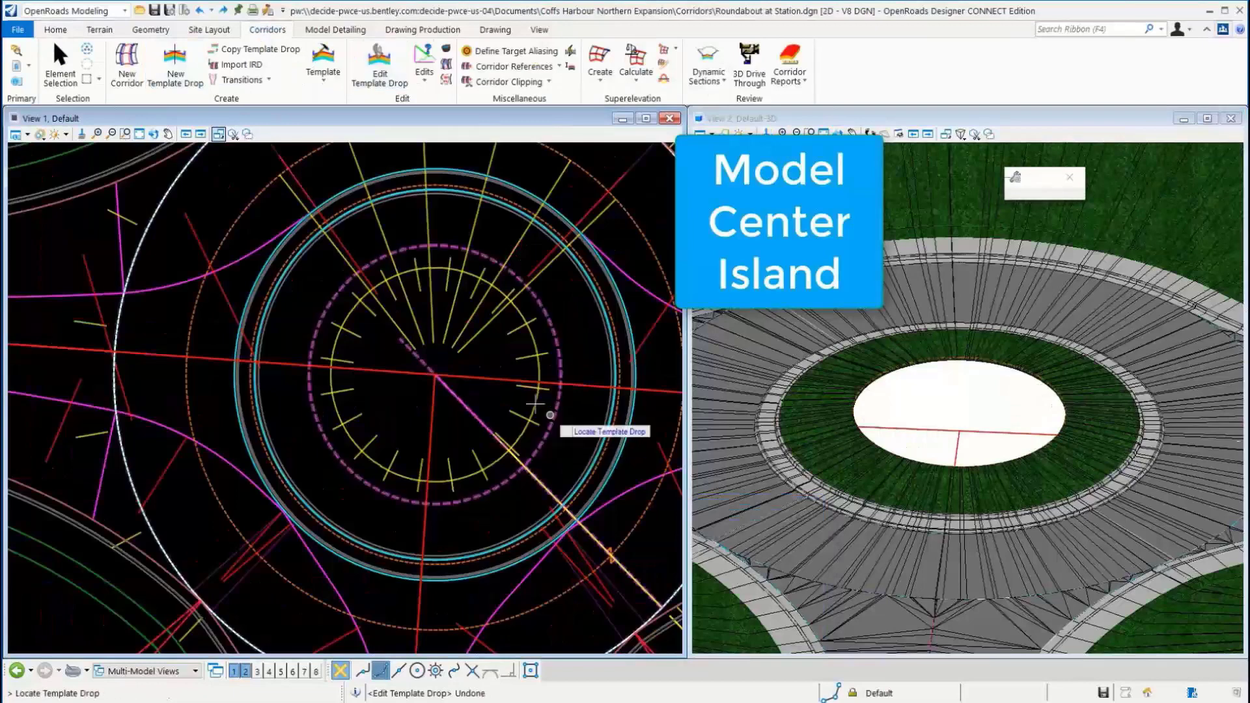
Open the center island's template drop for editing and the options for point ES_OUT_TOP's horizontal constraint value
{"action": "left_click", "coordinate": [555, 422]}
{"action": "double_click", "coordinate": [973, 245]}
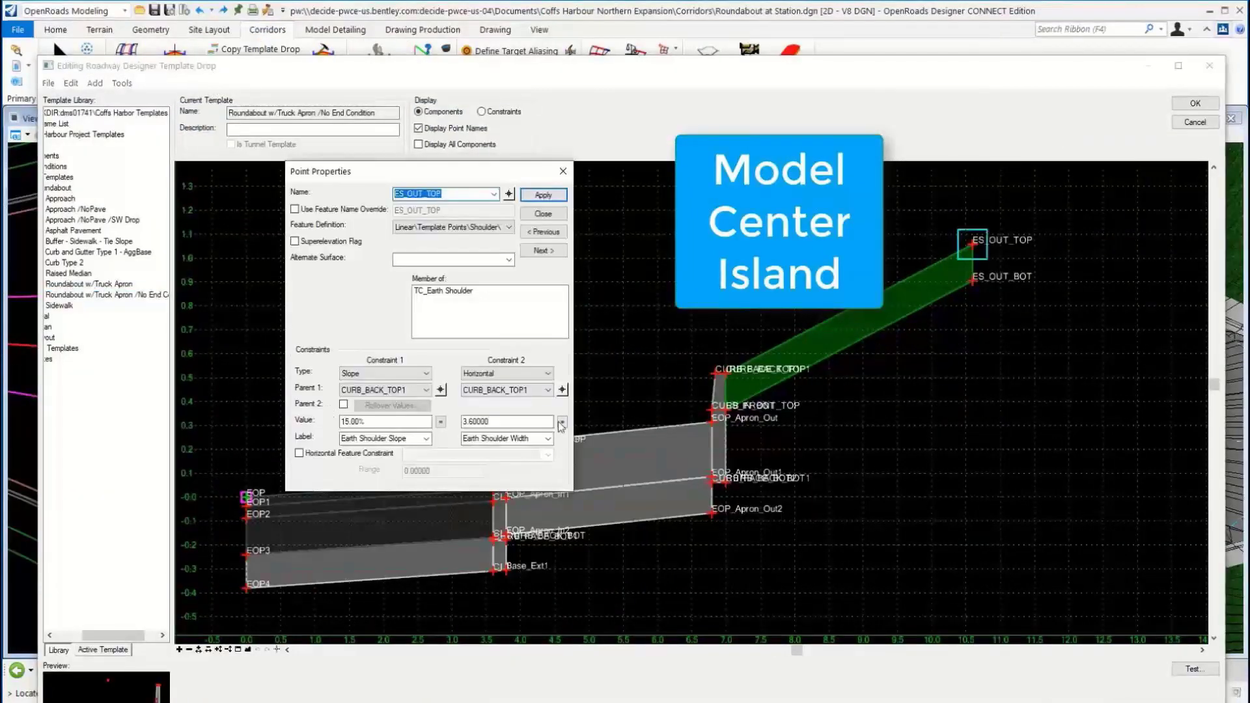
{"action": "left_click", "coordinate": [562, 423]}
{"action": "left_click", "coordinate": [493, 495]}
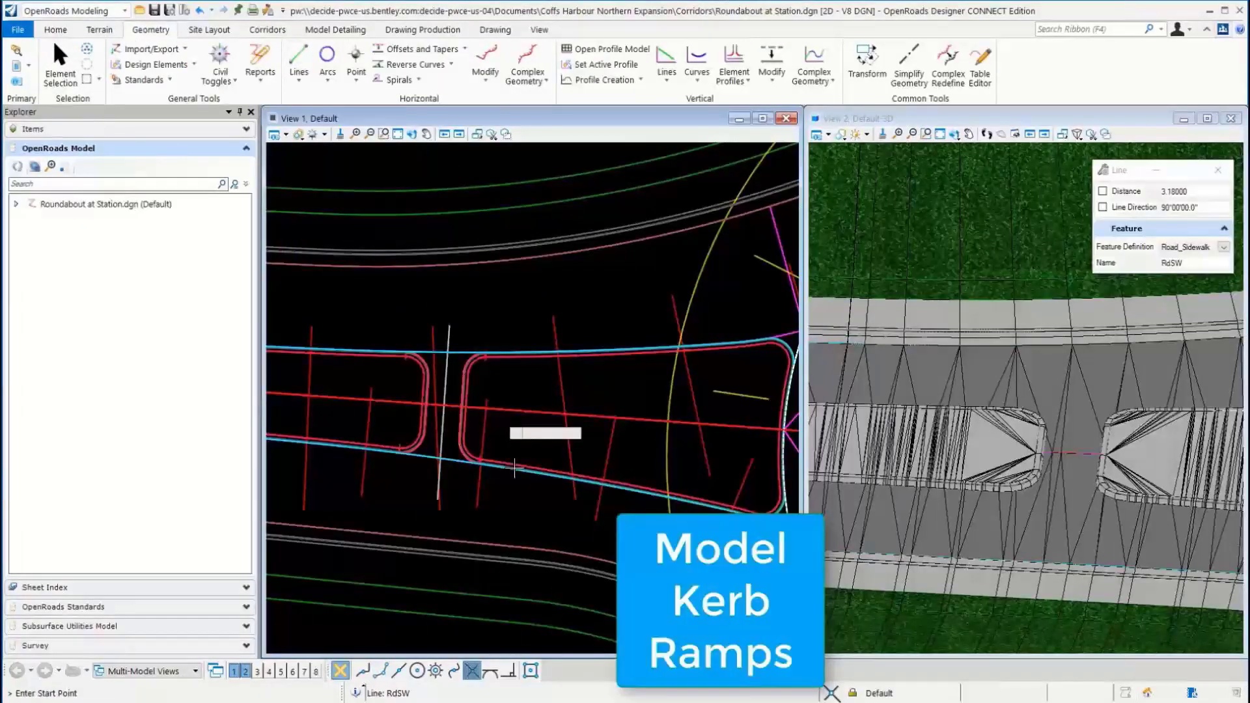
Draw a Road_Sidewalk line across the western approach's northern kerb opposite the median gap and choose the Kerb Ramp civil cell
{"action": "left_click", "coordinate": [487, 390]}
{"action": "left_click", "coordinate": [450, 190]}
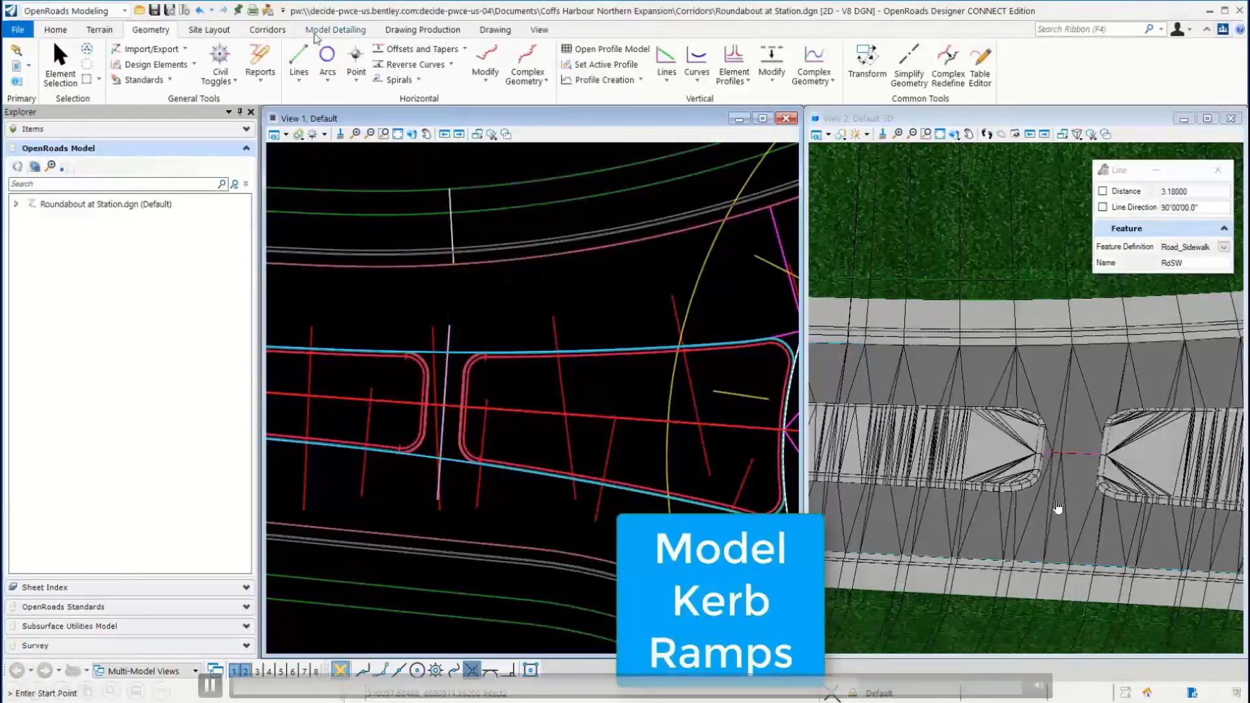
{"action": "left_click", "coordinate": [335, 29]}
{"action": "left_click", "coordinate": [126, 65]}
{"action": "left_click", "coordinate": [673, 223]}
Assign the northern kerb flow line, remaining kerb lines, footpath edge and ramp line as the Kerb Ramp cell's references
{"action": "left_click", "coordinate": [464, 259]}
{"action": "scroll", "coordinate": [464, 259], "scroll_direction": "up", "scroll_amount": 8}
{"action": "left_click", "coordinate": [417, 214]}
{"action": "left_click", "coordinate": [424, 197]}
{"action": "scroll", "coordinate": [443, 280], "scroll_direction": "down", "scroll_amount": 4}
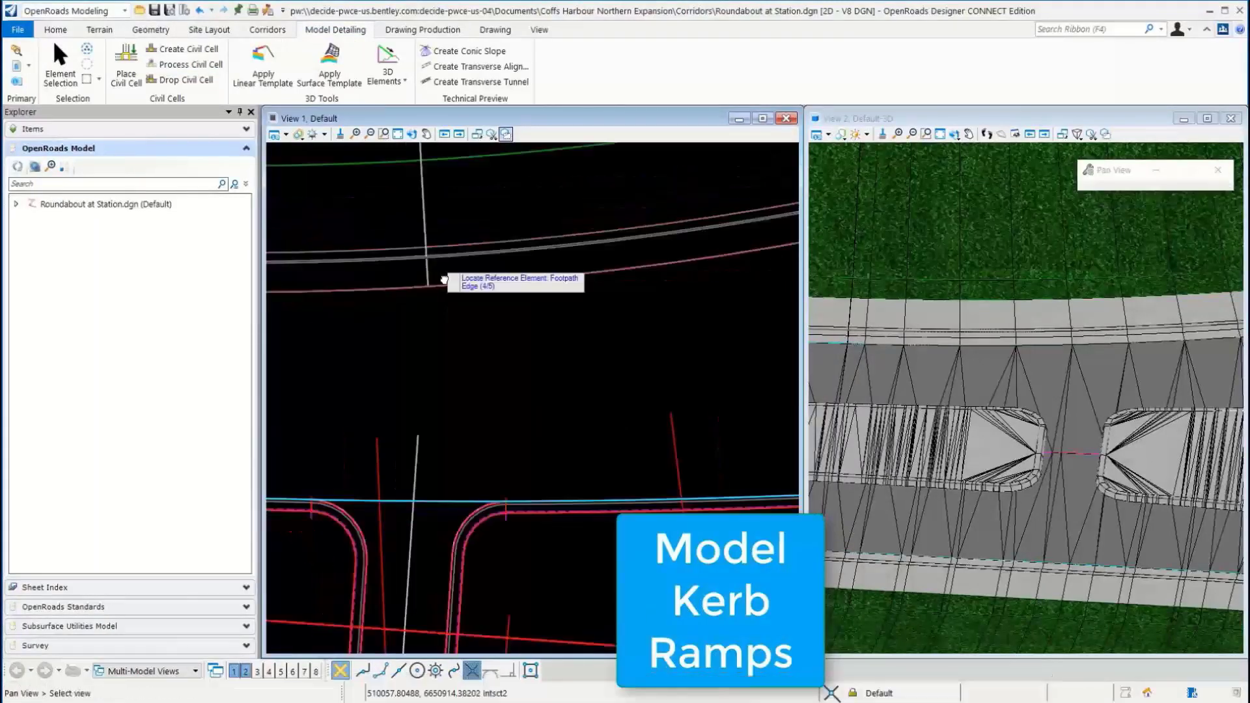
{"action": "middle_click_drag", "start_coordinate": [441, 279], "coordinate": [481, 374]}
{"action": "left_click", "coordinate": [476, 254]}
{"action": "left_click", "coordinate": [465, 291]}
{"action": "right_click", "coordinate": [557, 438]}
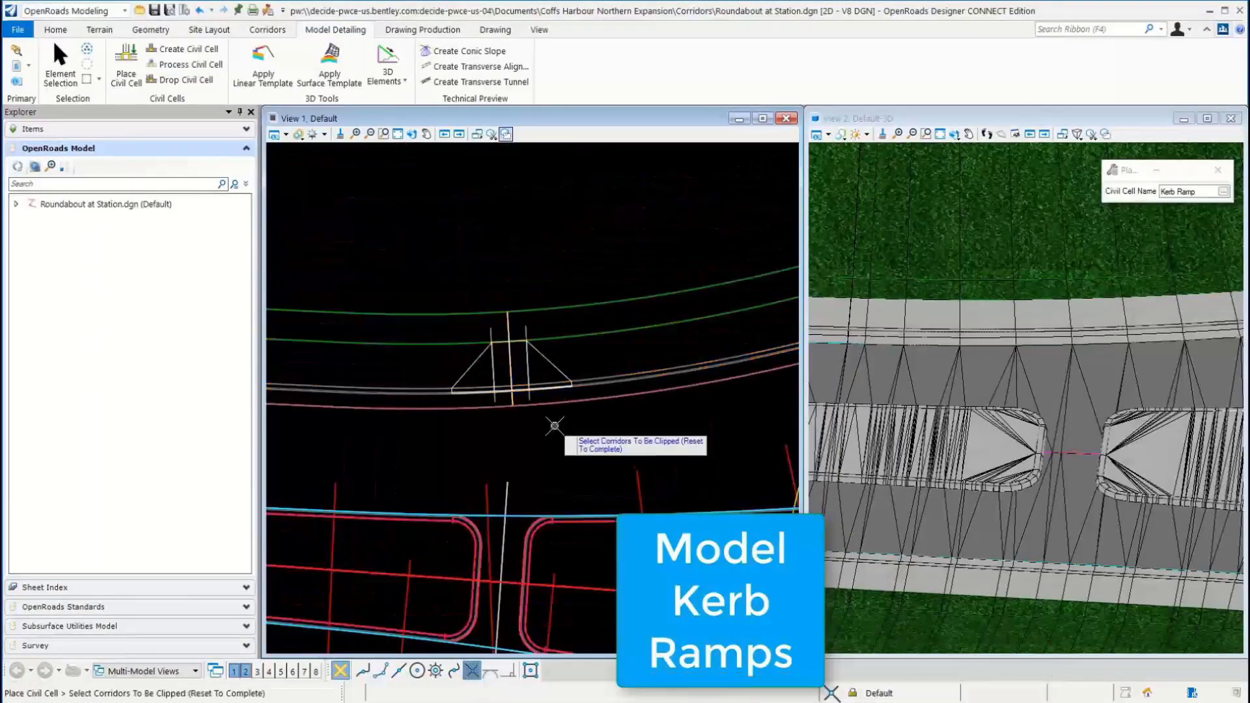
Pick the western approach corridor as the one to clip and finish placing the northern kerb ramp
{"action": "left_click", "coordinate": [275, 134]}
{"action": "left_click", "coordinate": [592, 231]}
{"action": "scroll", "coordinate": [547, 241], "scroll_direction": "down", "scroll_amount": 4}
{"action": "left_click", "coordinate": [356, 221]}
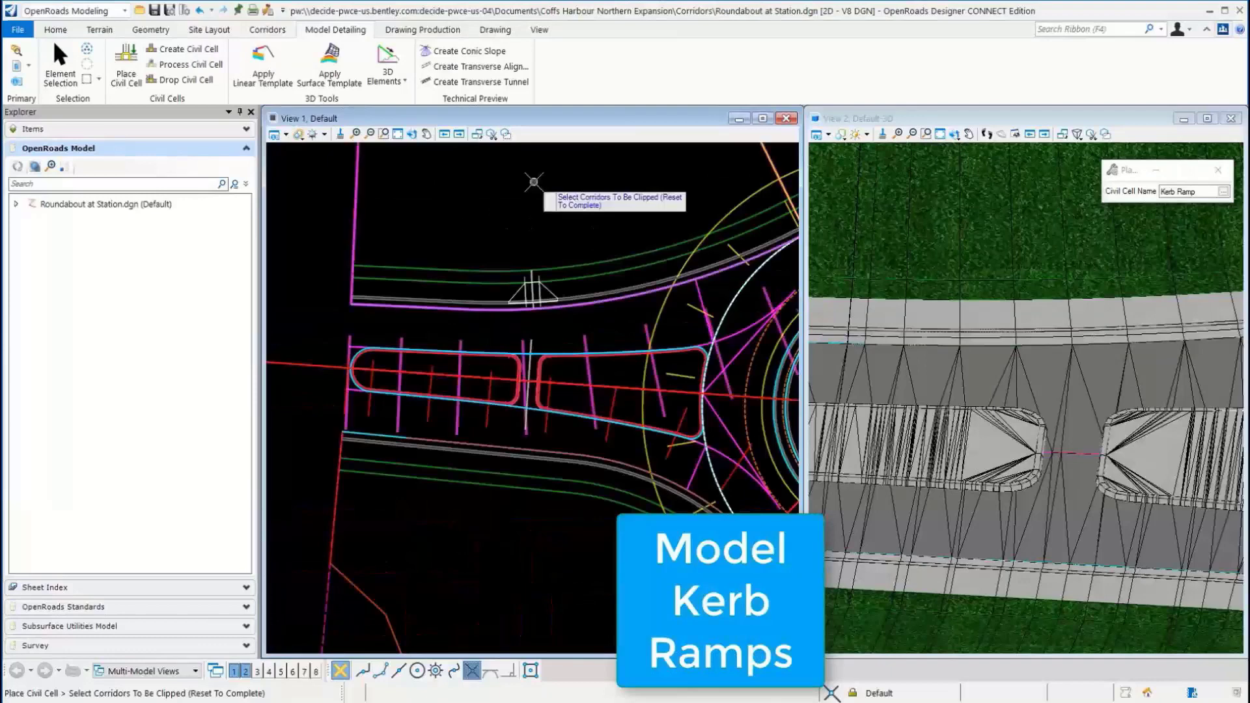
{"action": "right_click", "coordinate": [534, 182]}
{"action": "left_click", "coordinate": [533, 189]}
Draw a Road_Sidewalk line across the western approach's southern kerb, in line with the median crossing
{"action": "scroll", "coordinate": [530, 485], "scroll_direction": "up", "scroll_amount": 2}
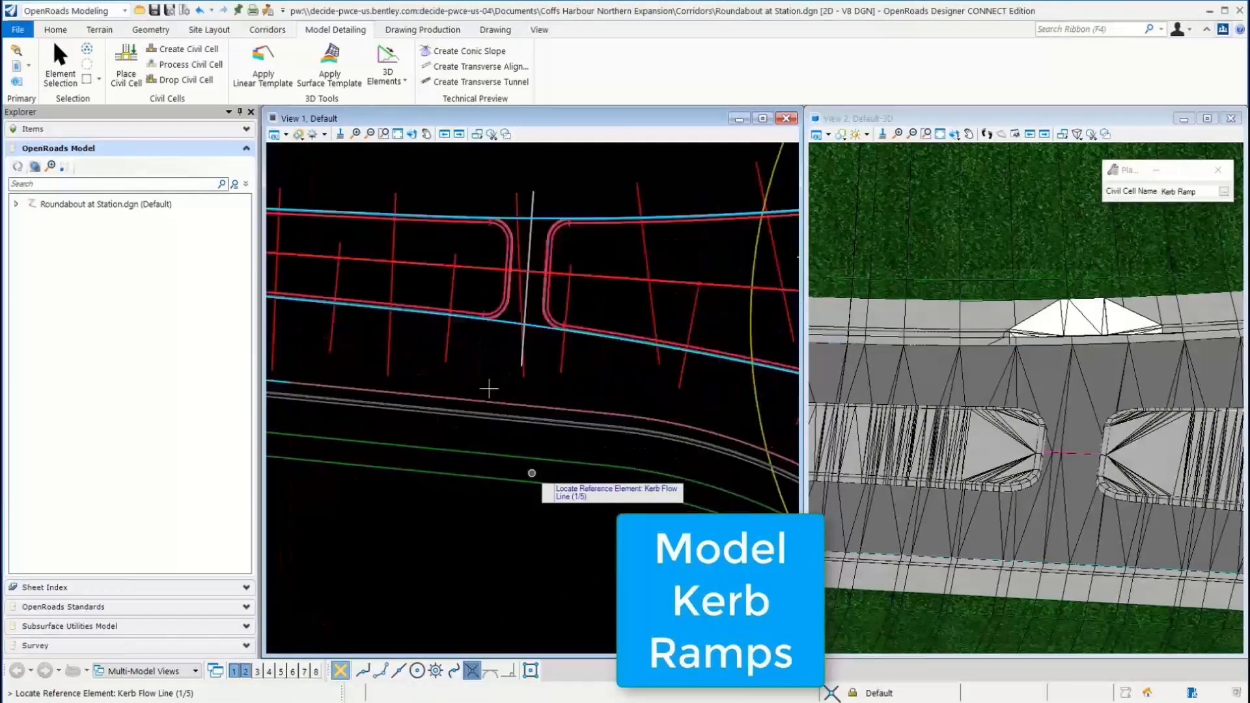
{"action": "left_click", "coordinate": [150, 30]}
{"action": "left_click", "coordinate": [299, 58]}
{"action": "scroll", "coordinate": [524, 367], "scroll_direction": "up", "scroll_amount": 4}
{"action": "left_click", "coordinate": [524, 374]}
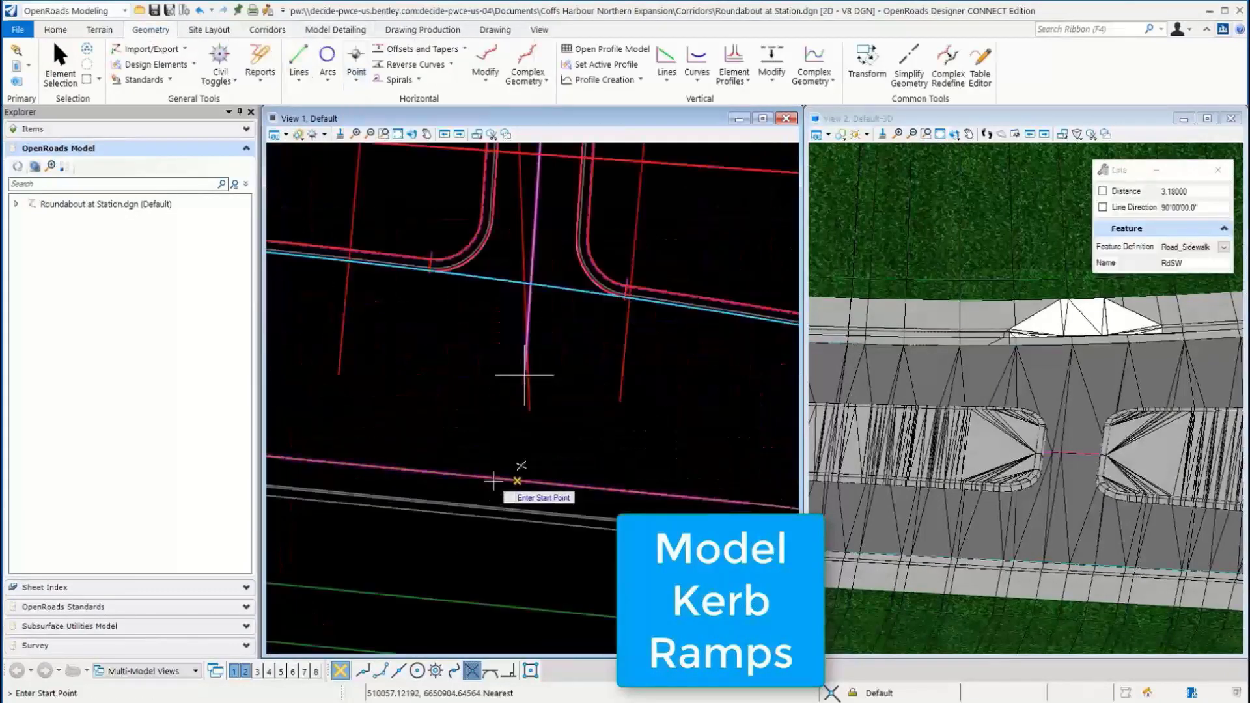
{"action": "left_click", "coordinate": [513, 477]}
{"action": "scroll", "coordinate": [505, 639], "scroll_direction": "down", "scroll_amount": 2}
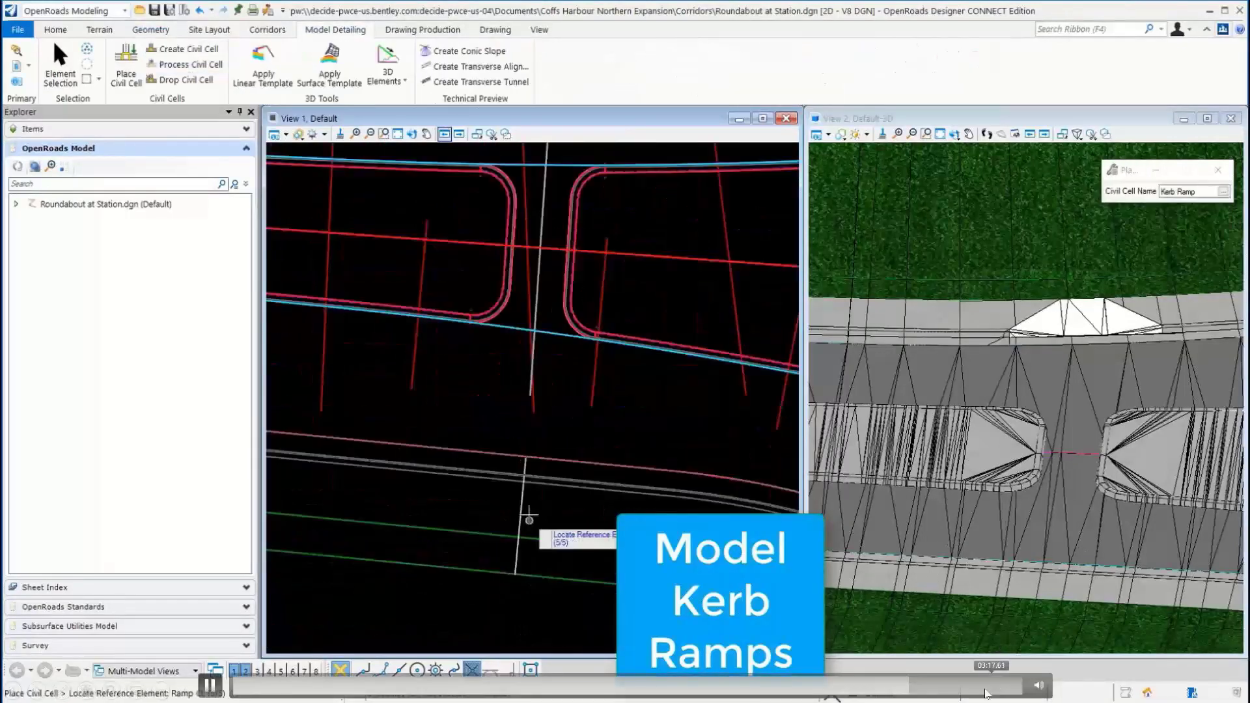
{"action": "left_click", "coordinate": [1001, 689]}
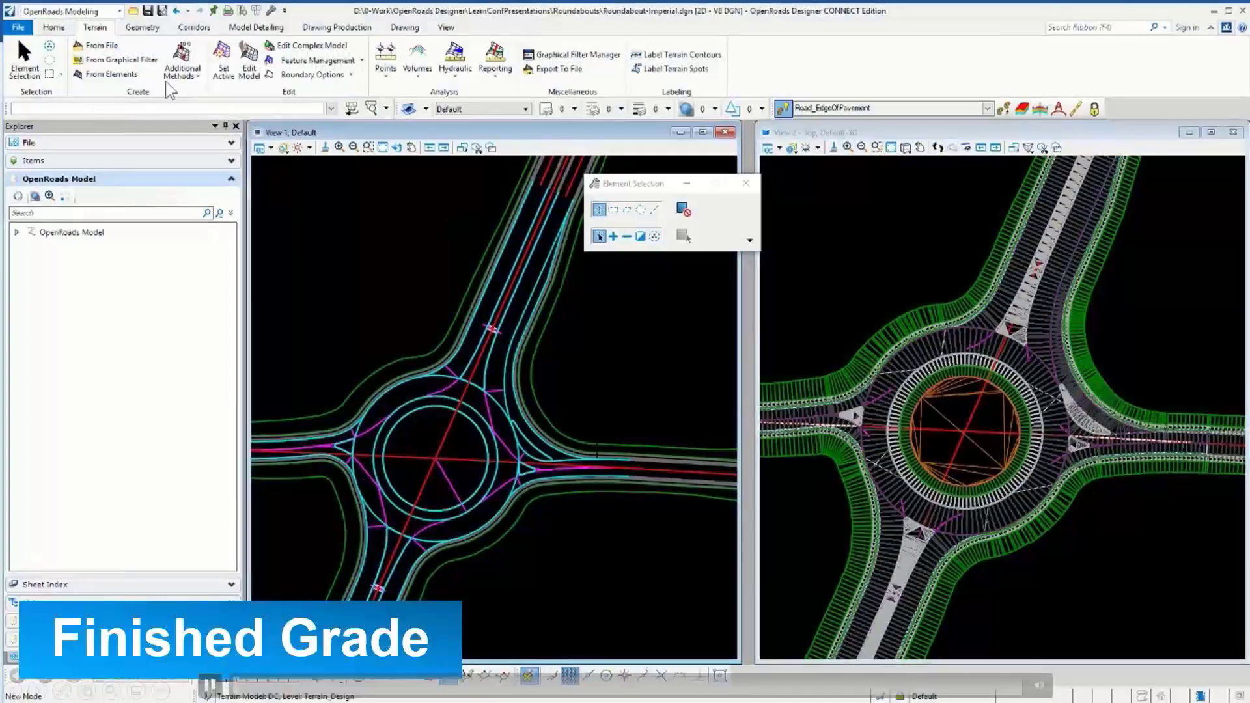
Create a Proposed Triangles terrain model from the Proposed Finished Grade graphical filter group, previewing its features first
{"action": "left_click", "coordinate": [134, 62]}
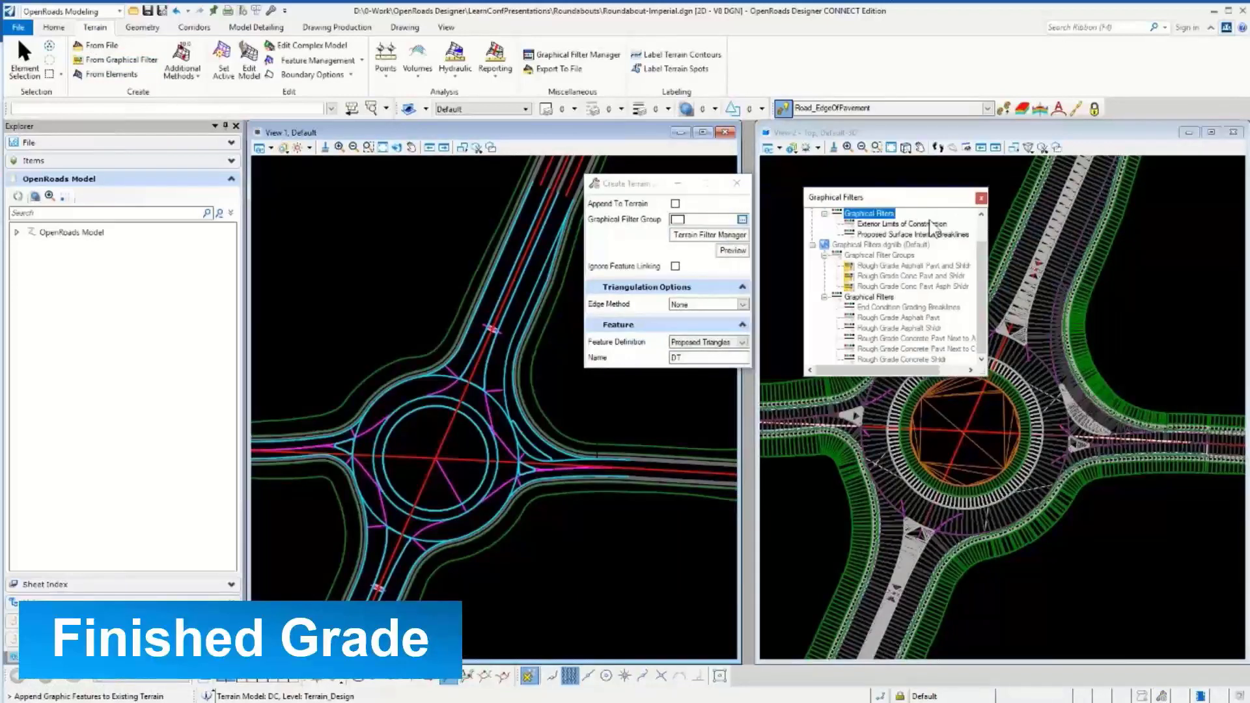
{"action": "scroll", "coordinate": [989, 279], "scroll_direction": "up", "scroll_amount": 3}
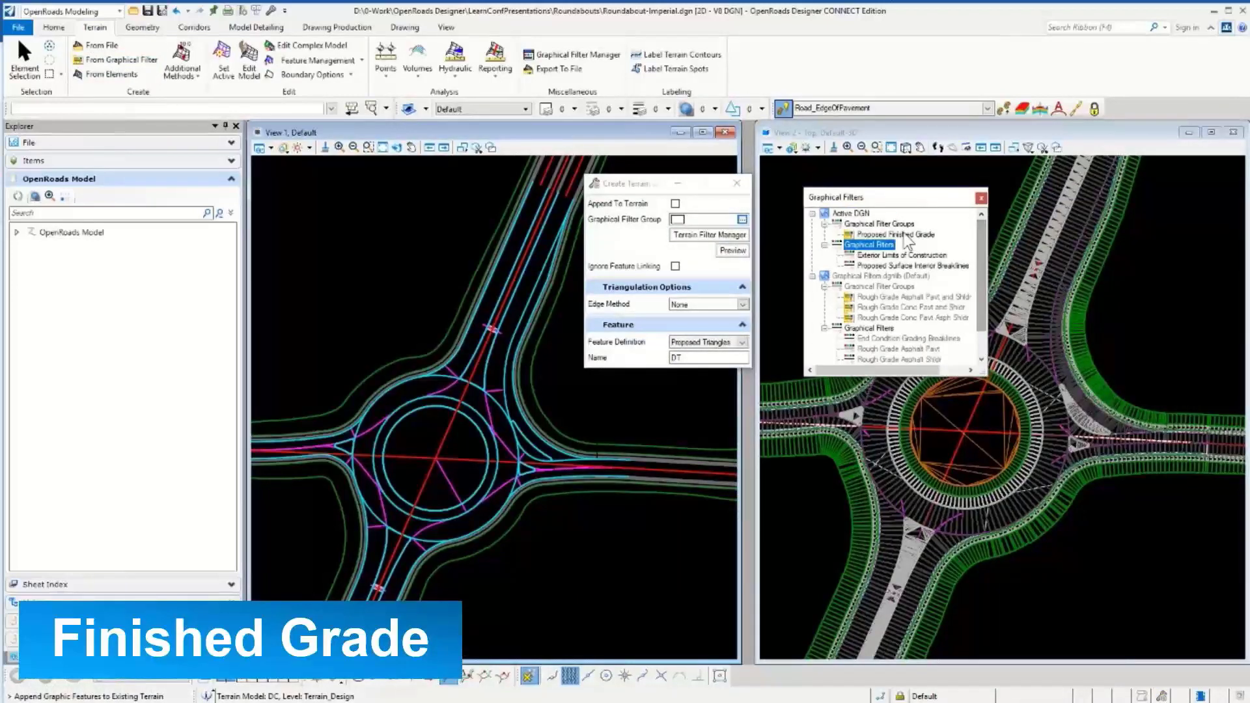
{"action": "double_click", "coordinate": [912, 242]}
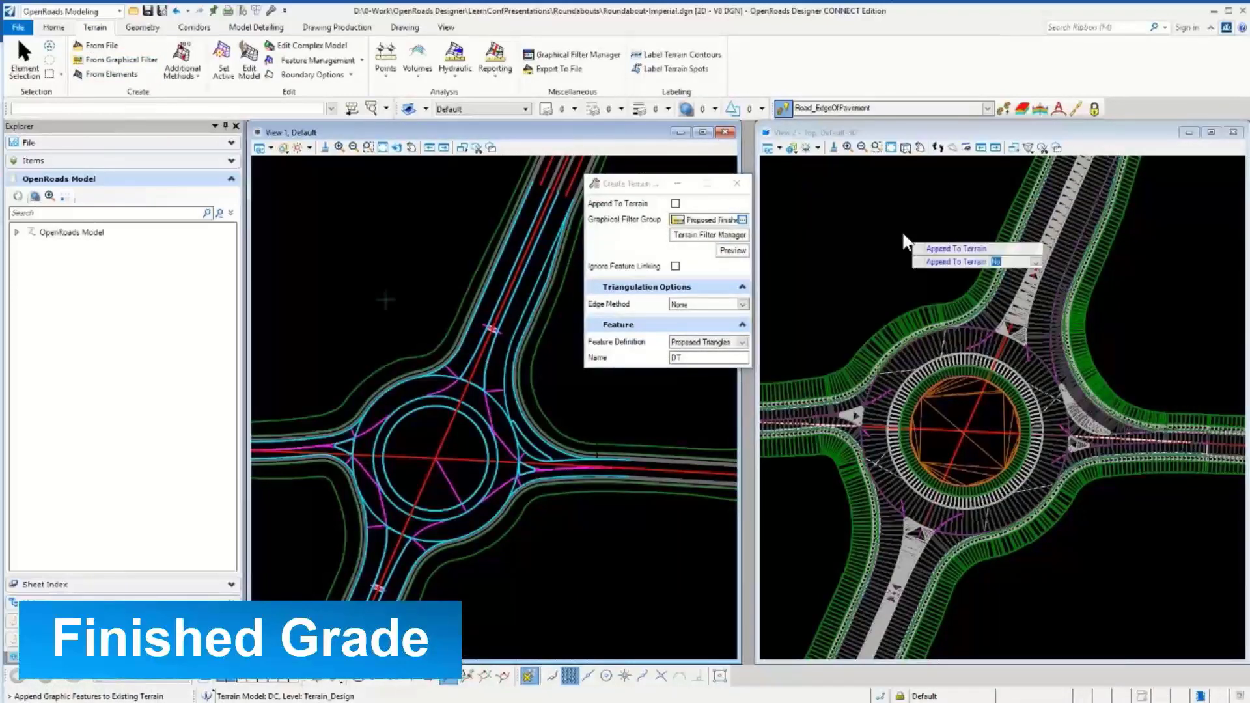
{"action": "left_click", "coordinate": [733, 250]}
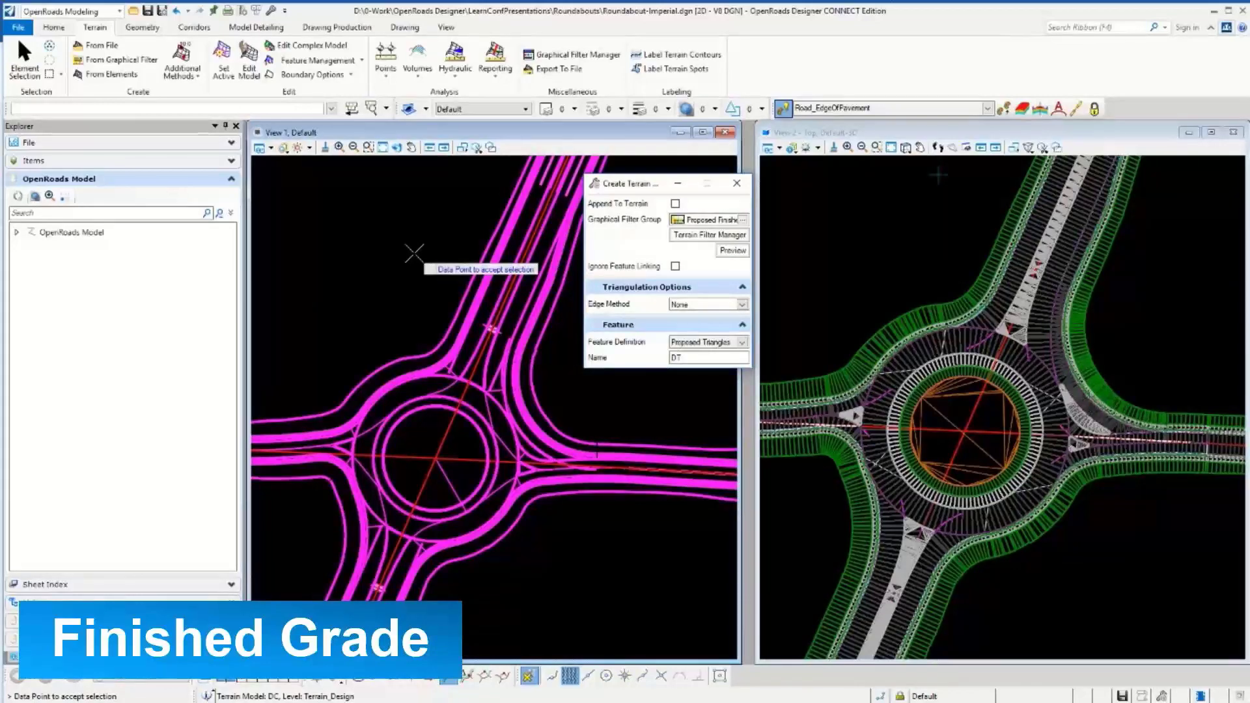
{"action": "left_click", "coordinate": [414, 253]}
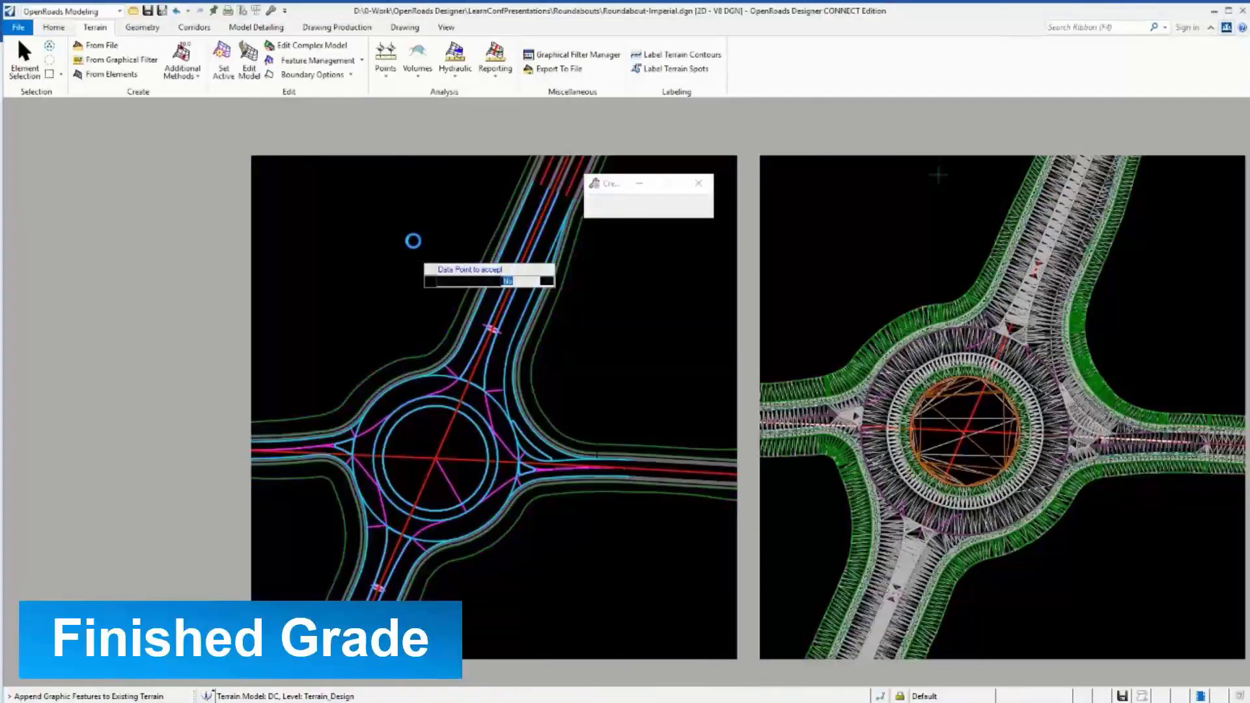
{"action": "left_click", "coordinate": [26, 62]}
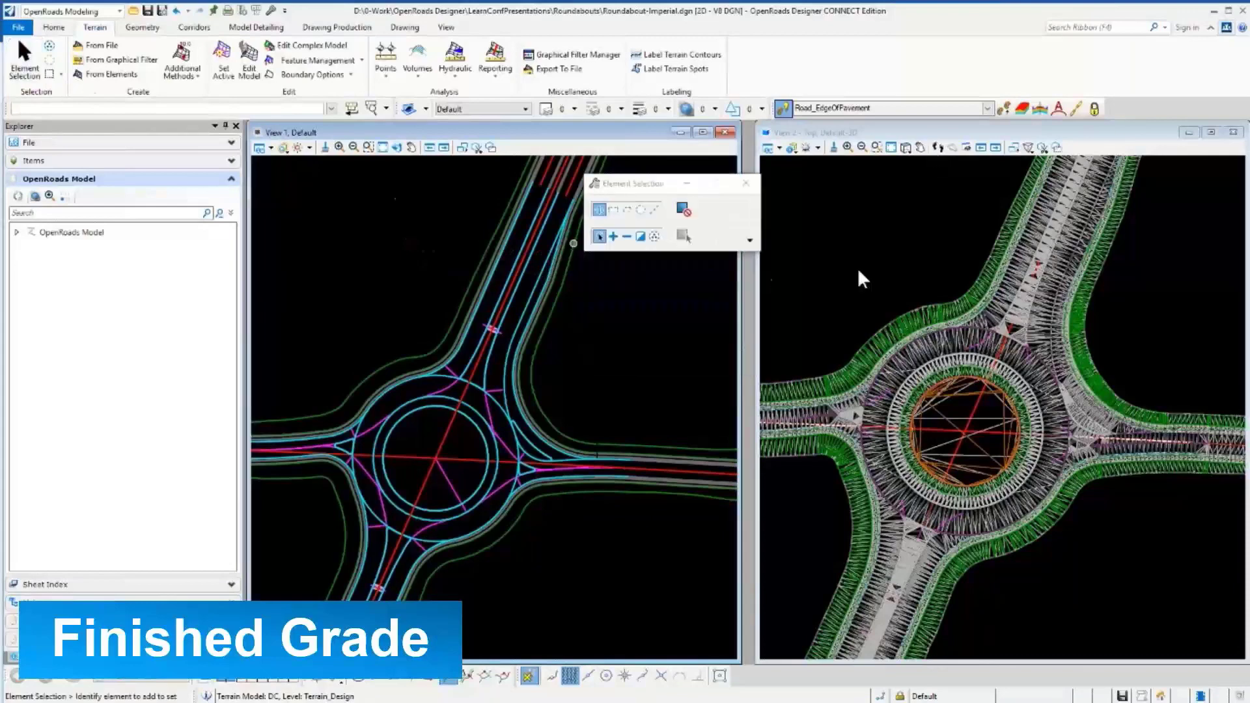
Turn off the triangle display of the proposed finished grade terrain model
{"action": "left_click", "coordinate": [876, 265]}
{"action": "scroll", "coordinate": [990, 316], "scroll_direction": "up", "scroll_amount": 5}
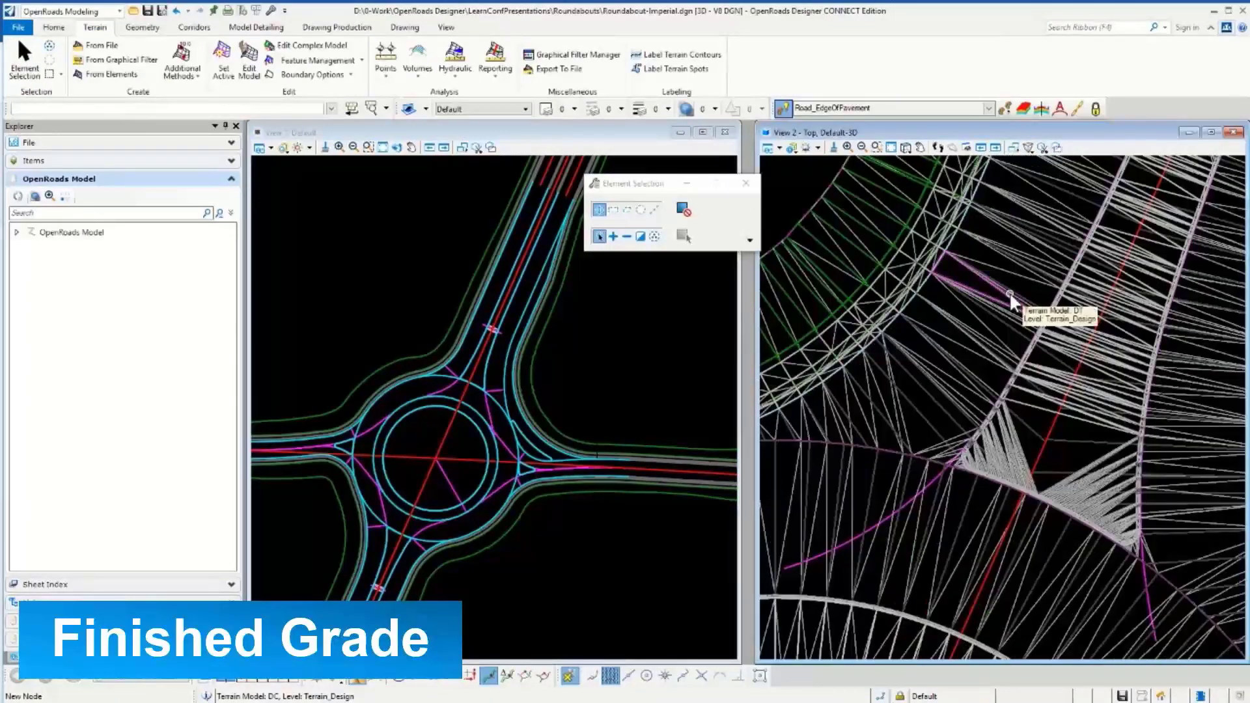
{"action": "left_click", "coordinate": [1009, 301]}
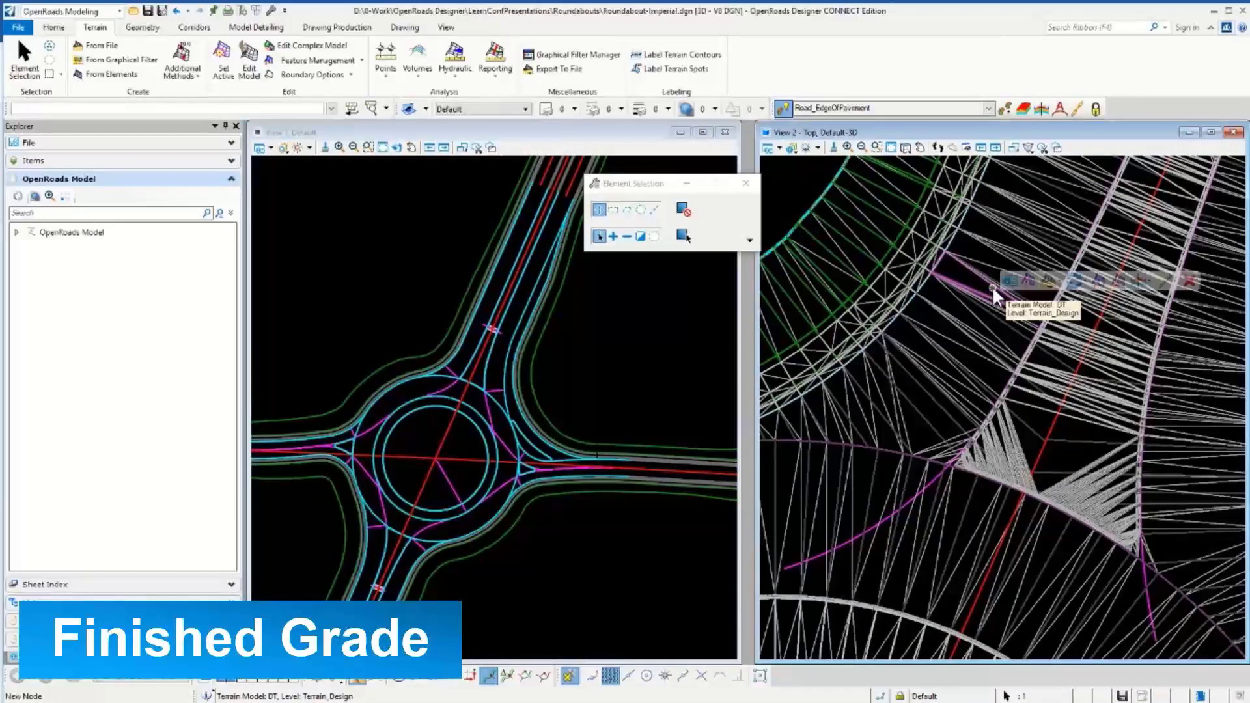
{"action": "mouse_move", "coordinate": [1017, 287]}
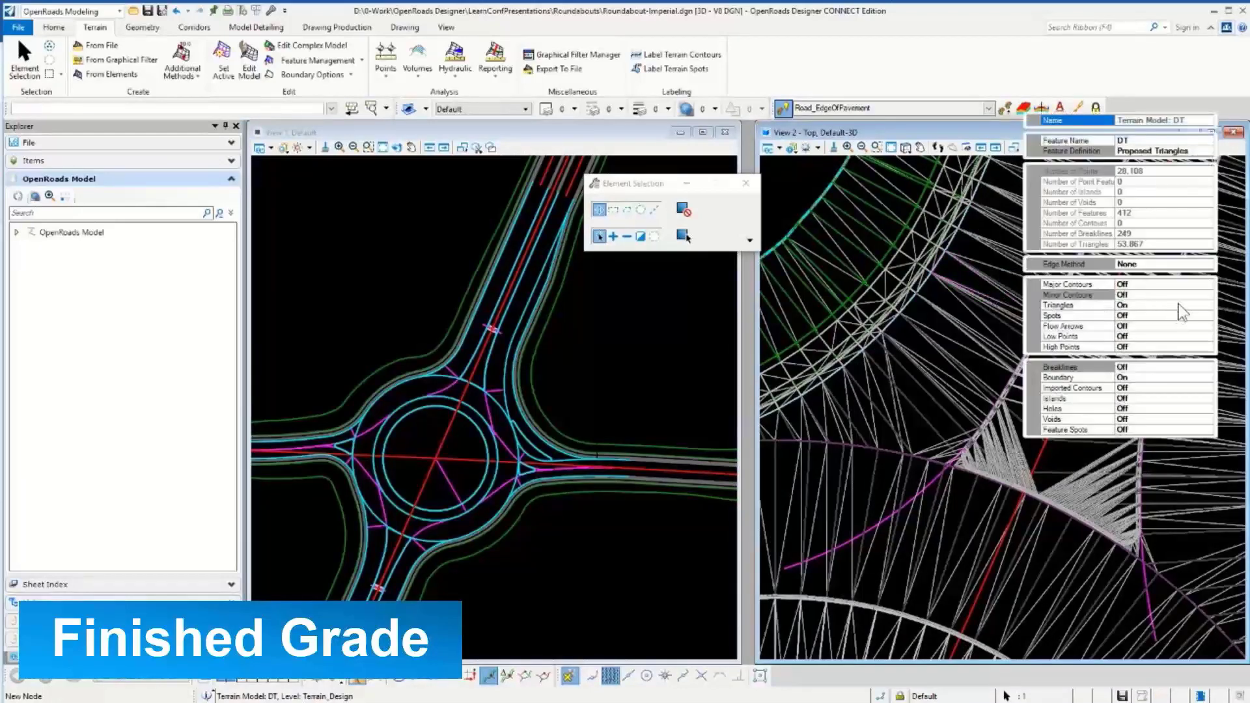
{"action": "left_click", "coordinate": [1181, 303]}
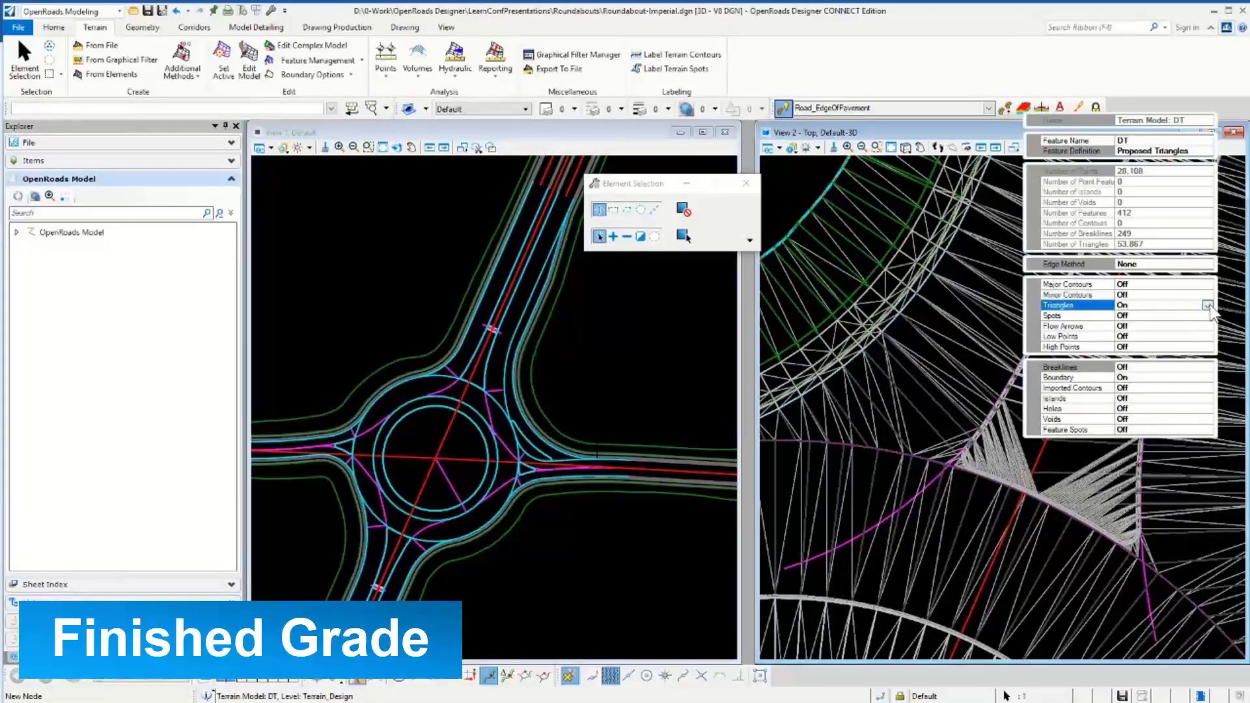
{"action": "left_click", "coordinate": [1208, 305]}
{"action": "left_click", "coordinate": [1144, 315]}
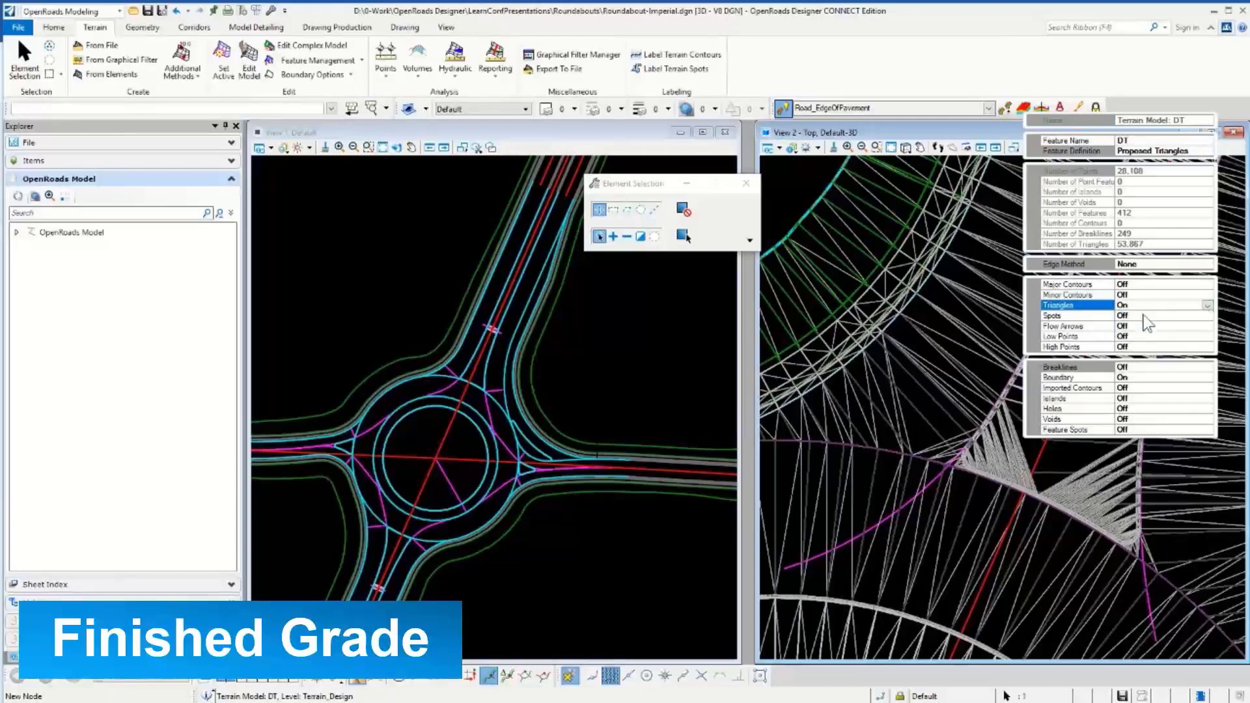
Turn on the finished grade terrain's flow arrows and inspect the drainage directions around the roundabout and its approaches
{"action": "left_click", "coordinate": [1183, 325]}
{"action": "left_click", "coordinate": [1207, 326]}
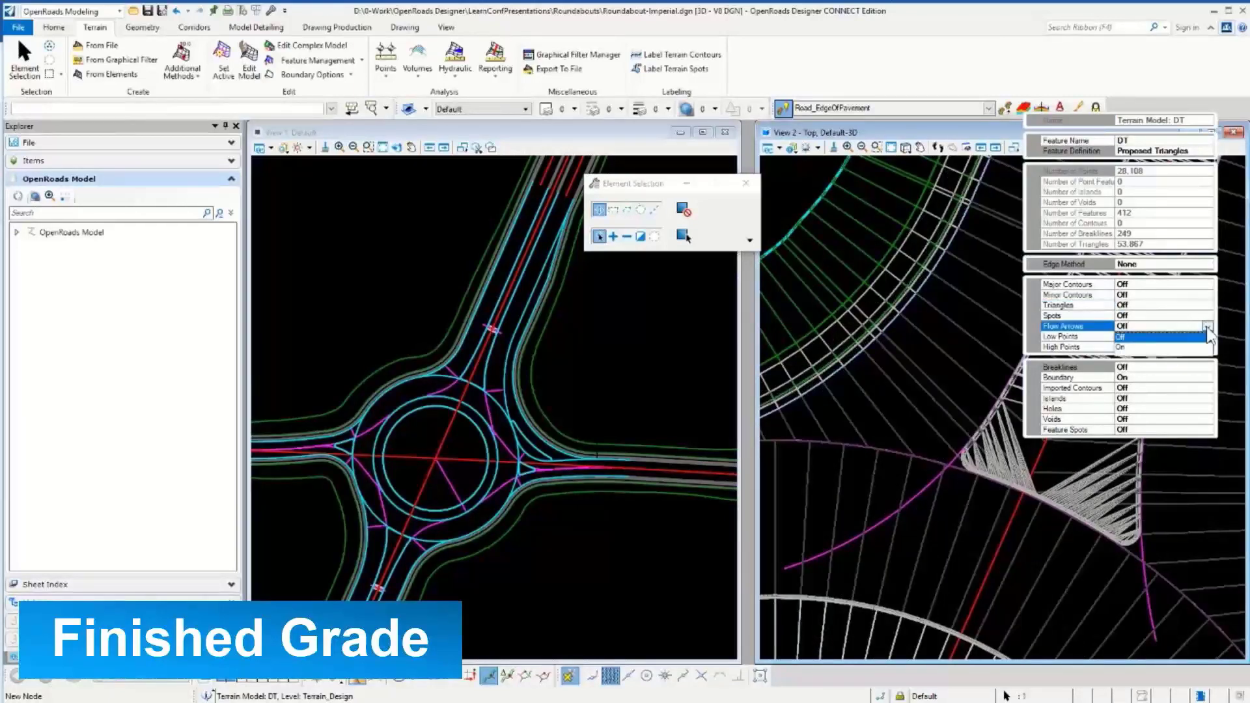
{"action": "left_click", "coordinate": [1151, 348]}
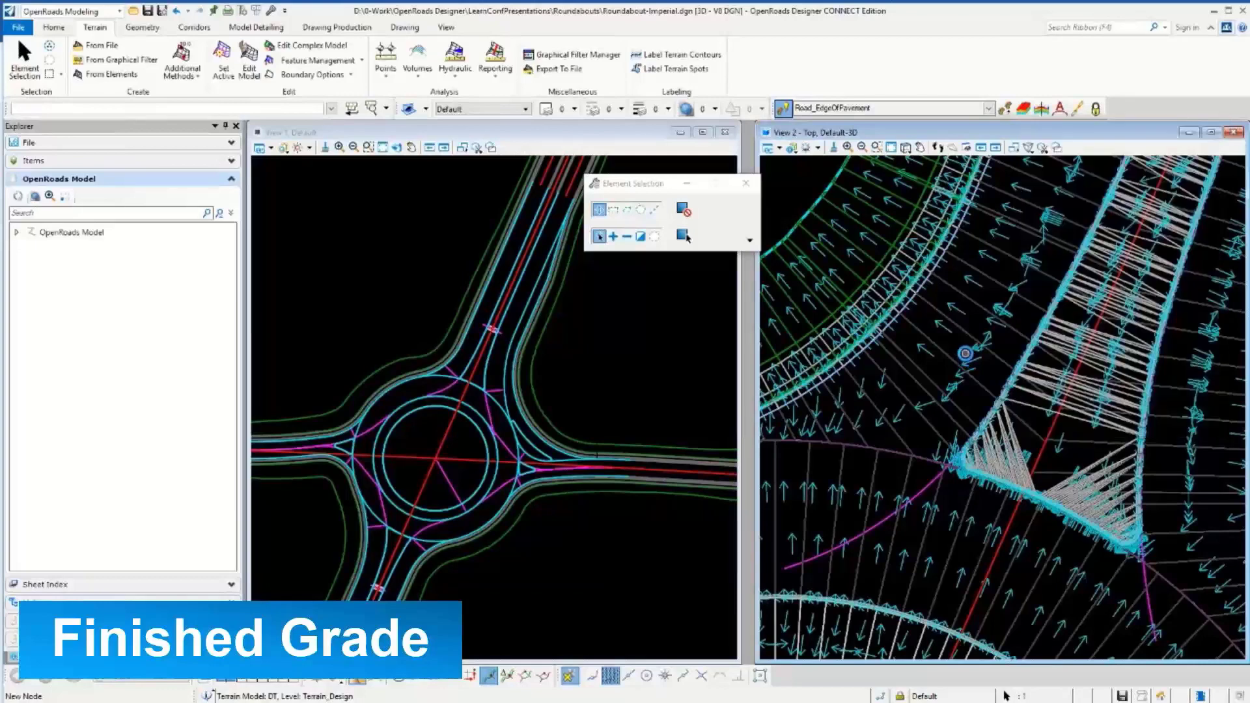
{"action": "scroll", "coordinate": [996, 356], "scroll_direction": "up", "scroll_amount": 3}
{"action": "scroll", "coordinate": [1001, 357], "scroll_direction": "down", "scroll_amount": 4}
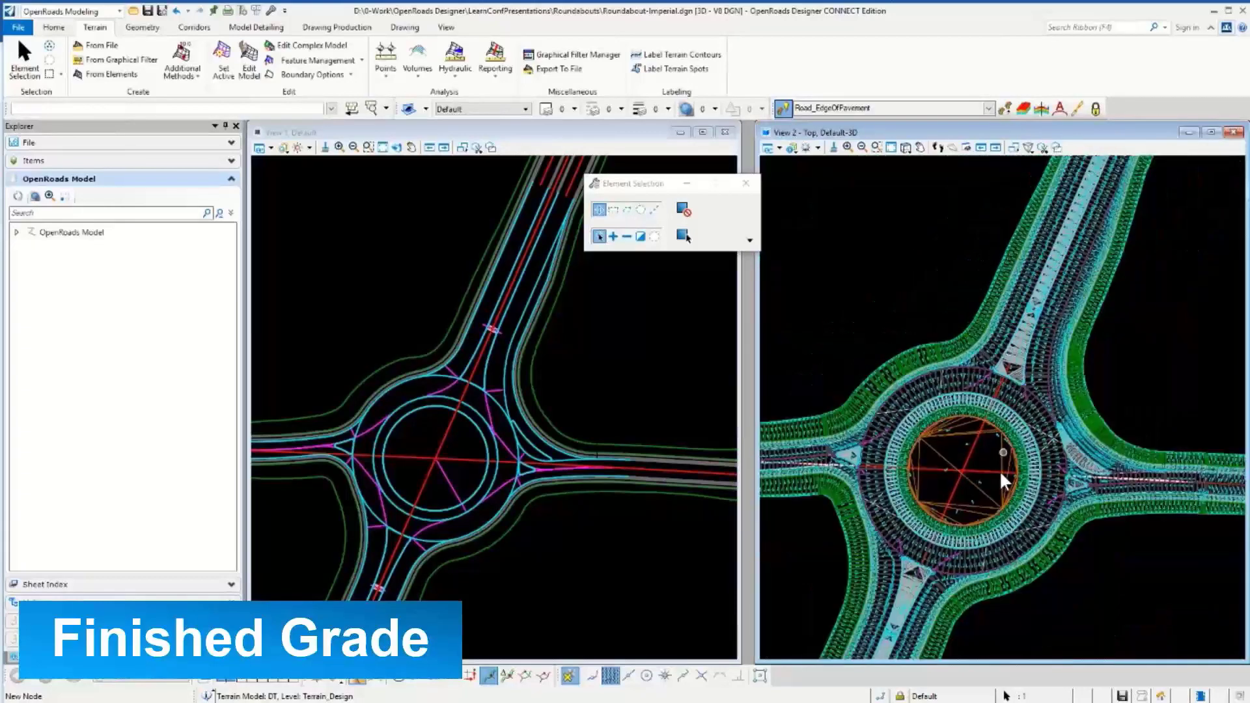
{"action": "scroll", "coordinate": [1112, 376], "scroll_direction": "up", "scroll_amount": 4}
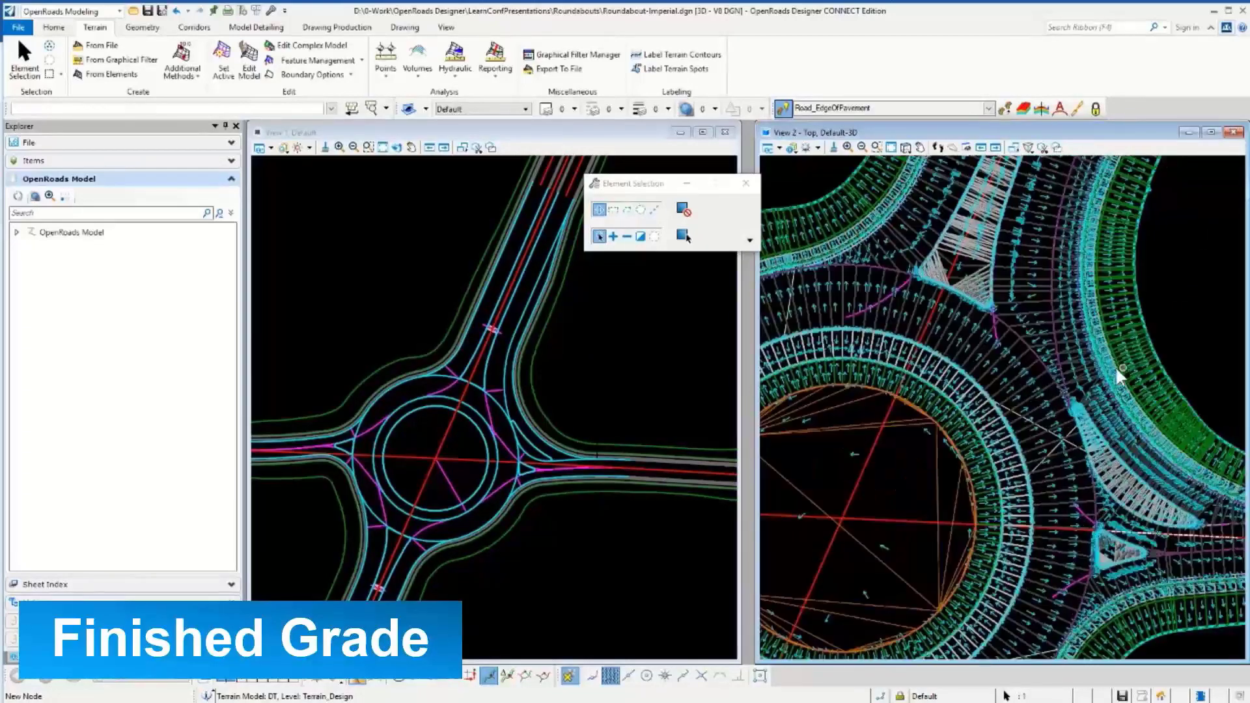
{"action": "scroll", "coordinate": [1110, 373], "scroll_direction": "down", "scroll_amount": 5}
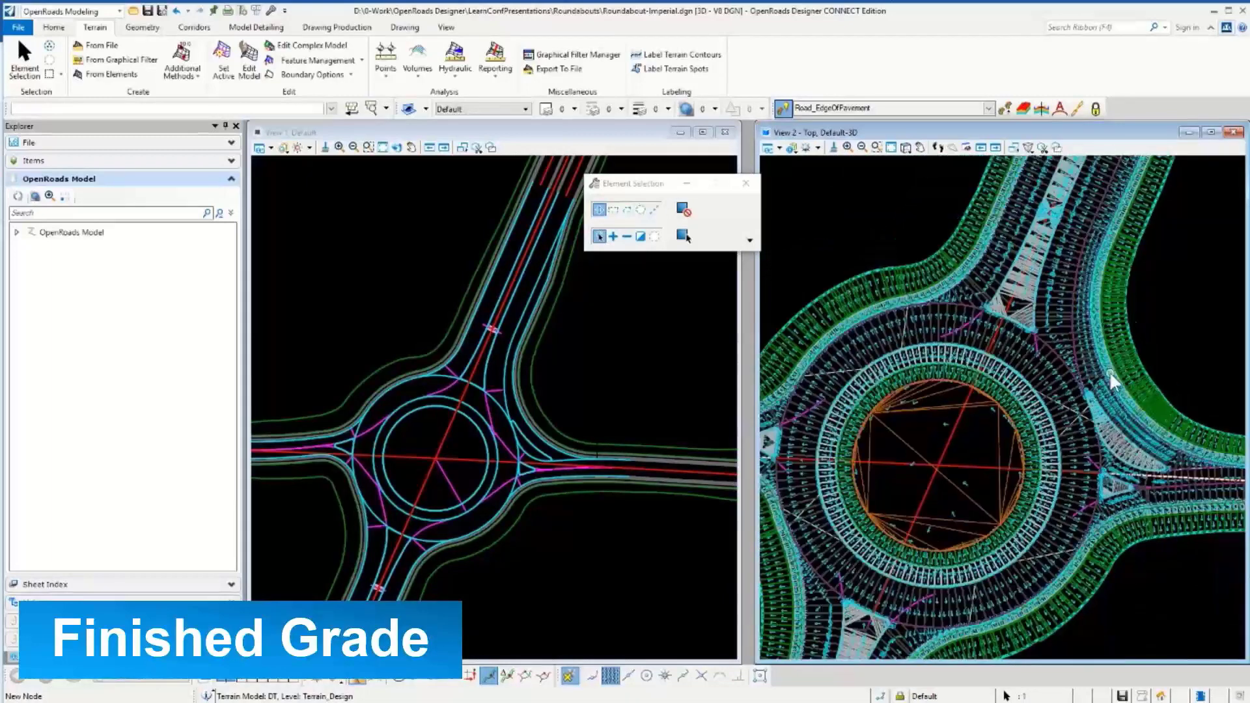
{"action": "scroll", "coordinate": [992, 331], "scroll_direction": "up", "scroll_amount": 1}
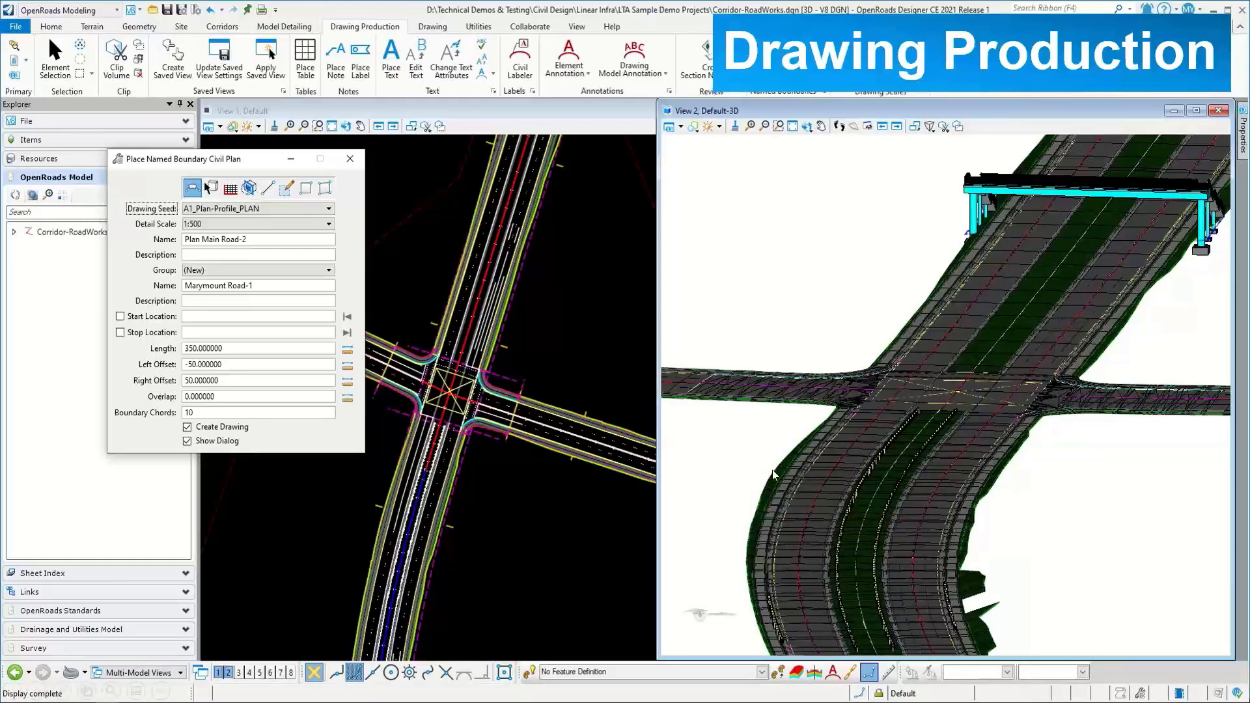
Play the 3D drive-through along the main road, and examine the crossroads and the overhead bridge beyond it
{"action": "left_click", "coordinate": [737, 461]}
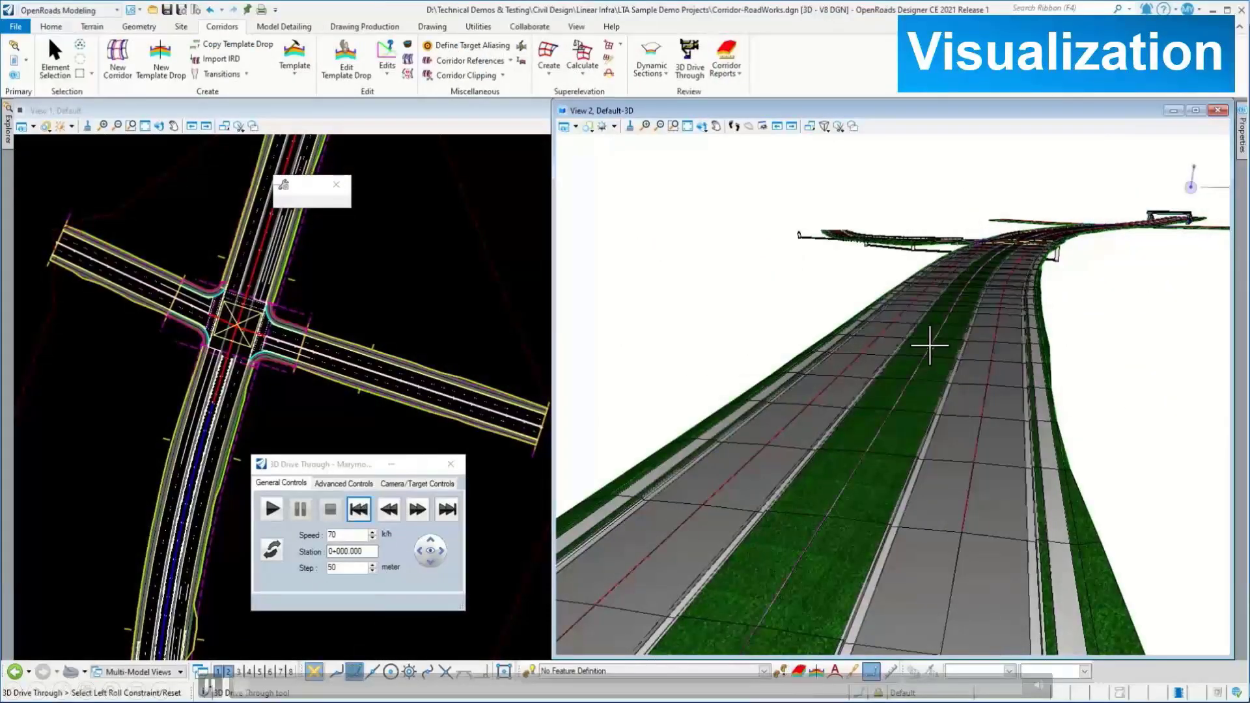
{"action": "left_click", "coordinate": [273, 510]}
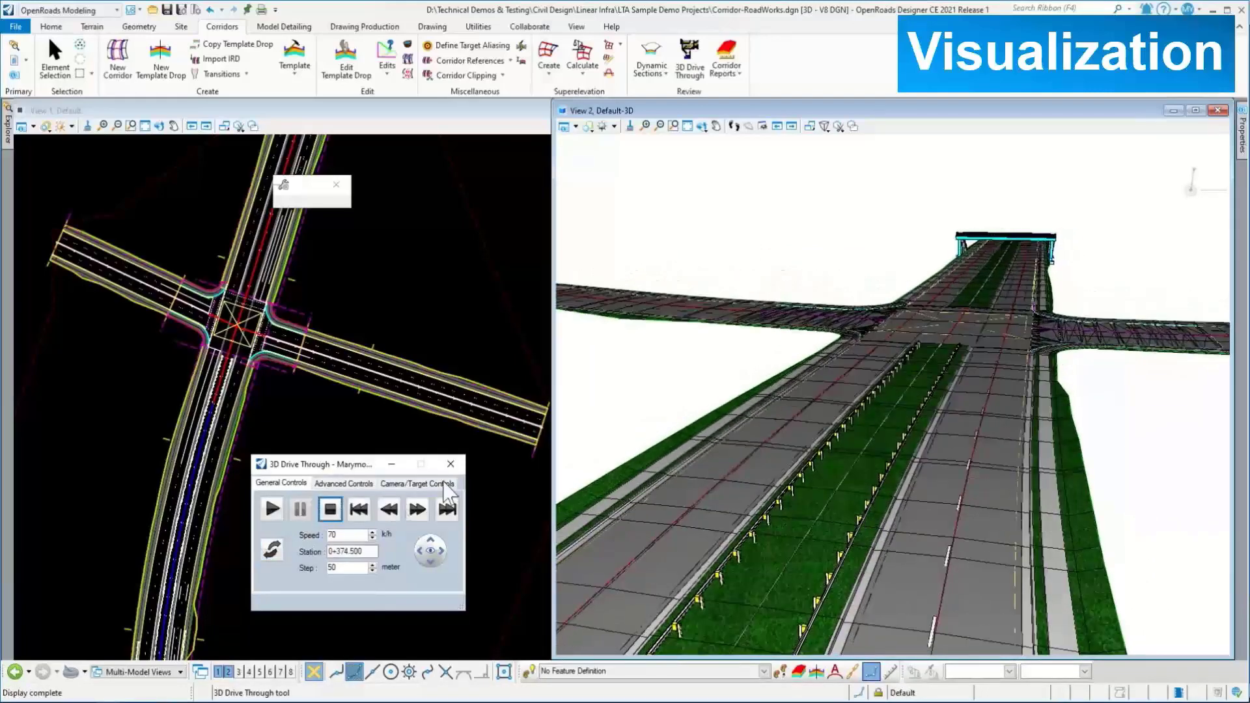
{"action": "scroll", "coordinate": [959, 310], "scroll_direction": "up", "scroll_amount": 5}
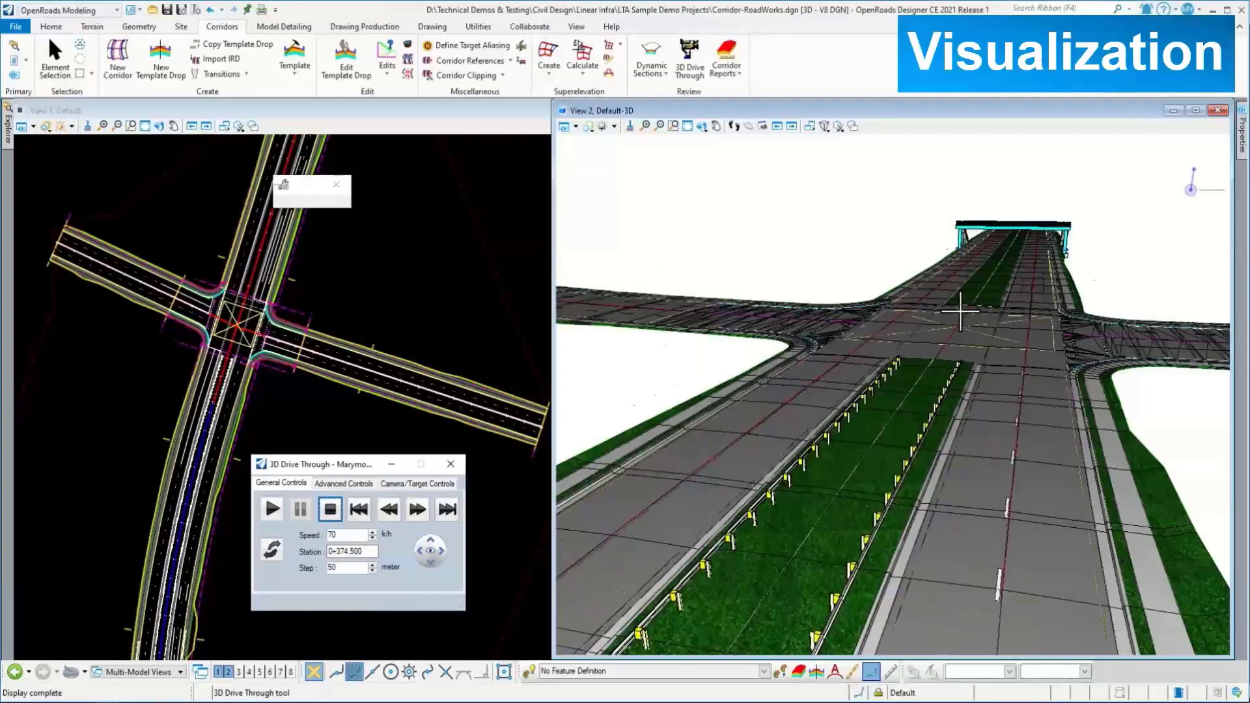
{"action": "middle_click_drag", "start_coordinate": [1010, 366], "coordinate": [977, 519]}
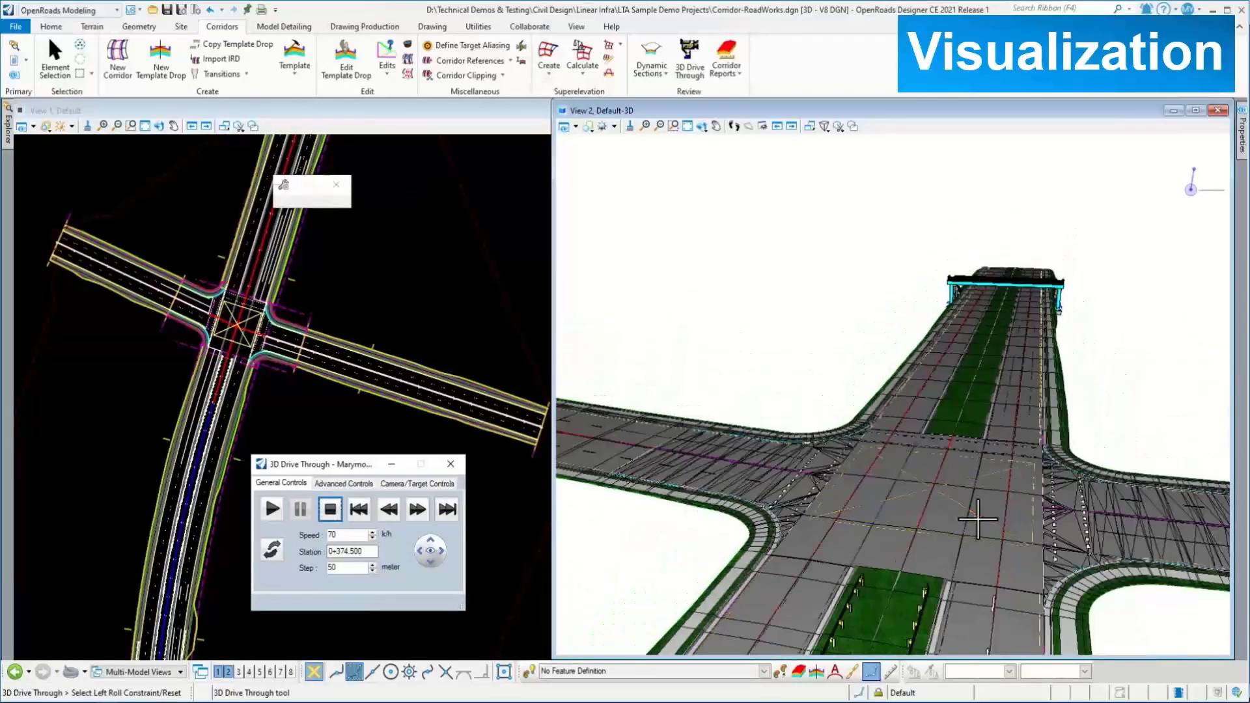
{"action": "scroll", "coordinate": [978, 524], "scroll_direction": "down", "scroll_amount": 1}
{"action": "scroll", "coordinate": [1036, 320], "scroll_direction": "up", "scroll_amount": 1}
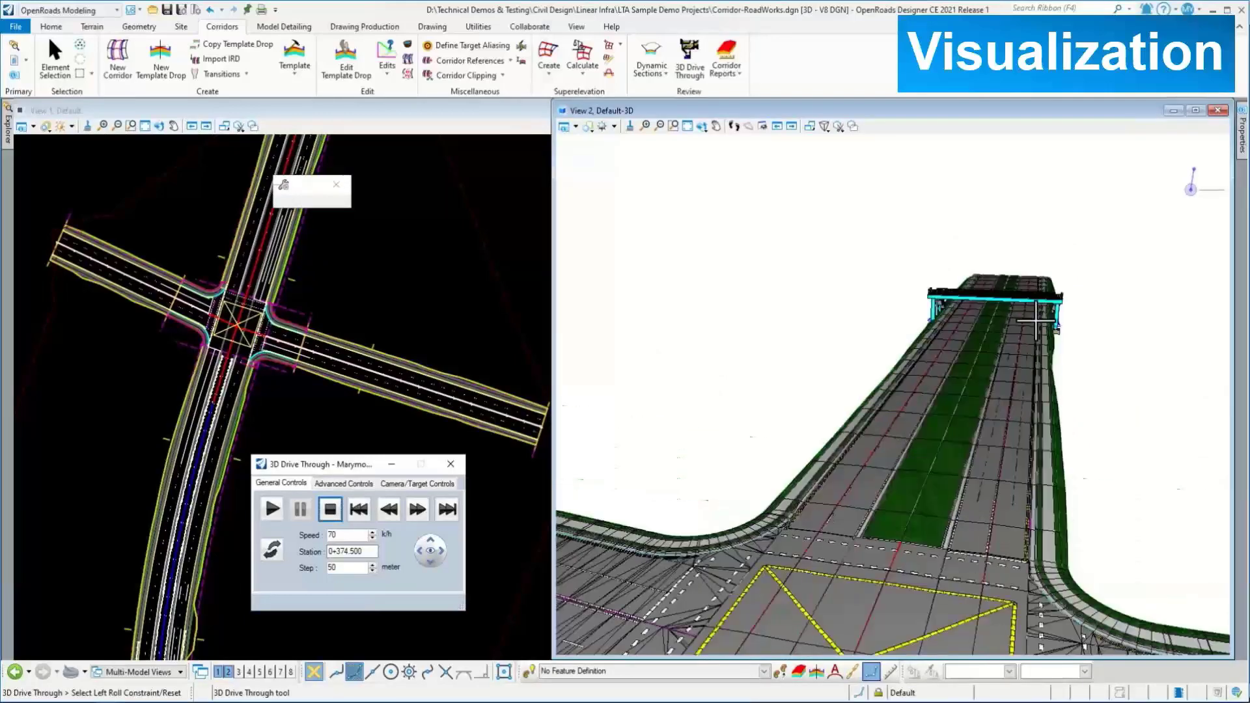
{"action": "scroll", "coordinate": [1028, 300], "scroll_direction": "up", "scroll_amount": 1}
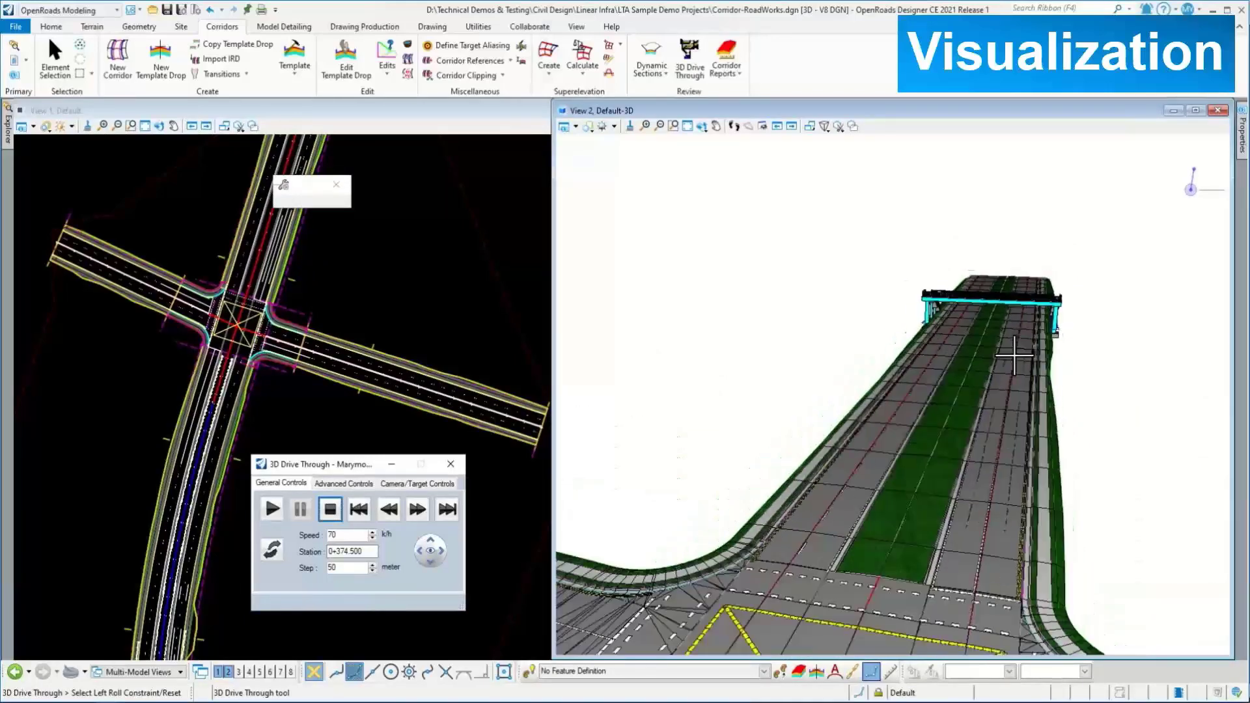
{"action": "scroll", "coordinate": [921, 480], "scroll_direction": "down", "scroll_amount": 1}
{"action": "scroll", "coordinate": [920, 571], "scroll_direction": "down", "scroll_amount": 1}
{"action": "middle_click_drag", "start_coordinate": [920, 571], "coordinate": [980, 446]}
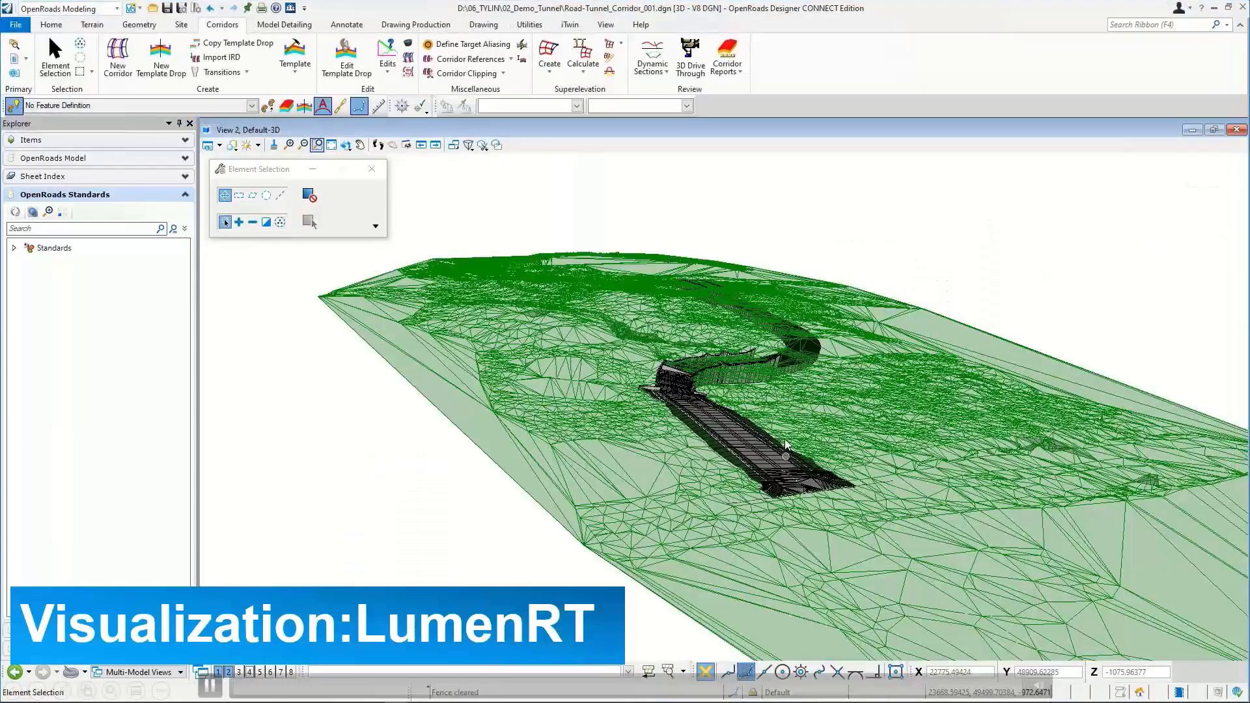
Switch the road tunnel corridor file to the Visualization workflow and launch the LumenRT export
{"action": "middle_click_drag", "start_coordinate": [785, 441], "coordinate": [788, 449], "text": "shift"}
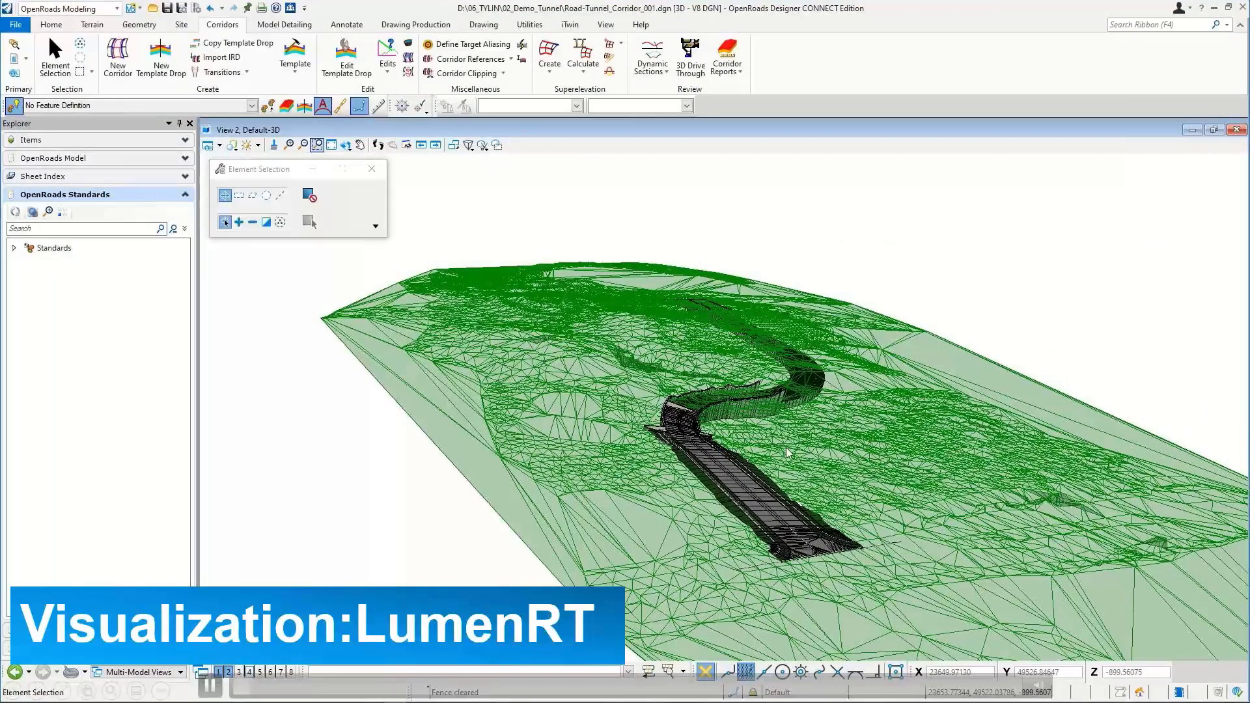
{"action": "left_click", "coordinate": [85, 9]}
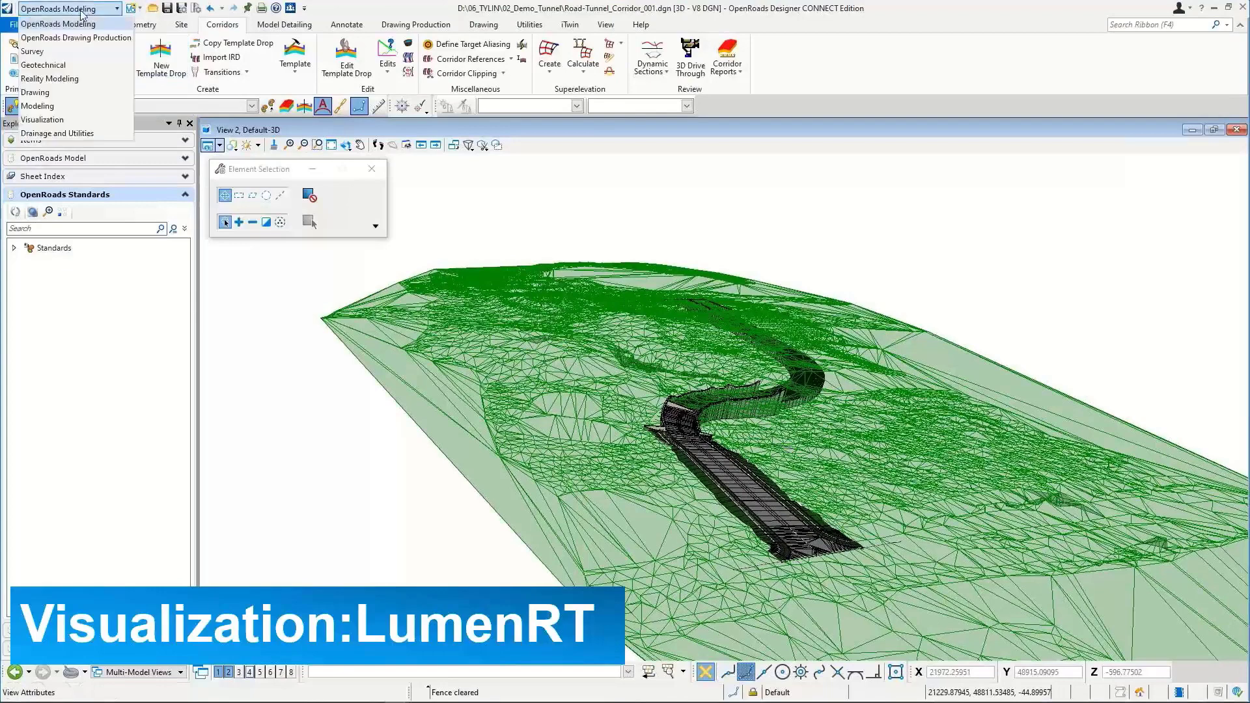
{"action": "left_click", "coordinate": [54, 120]}
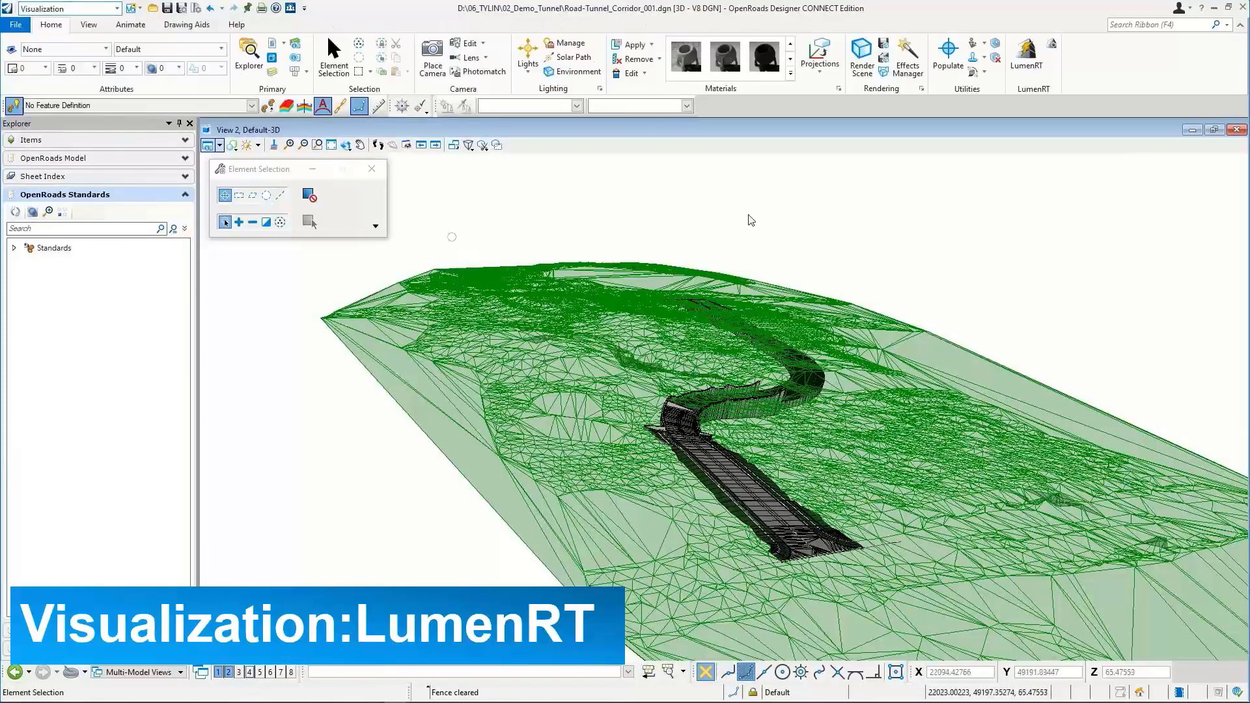
{"action": "left_click", "coordinate": [1025, 57]}
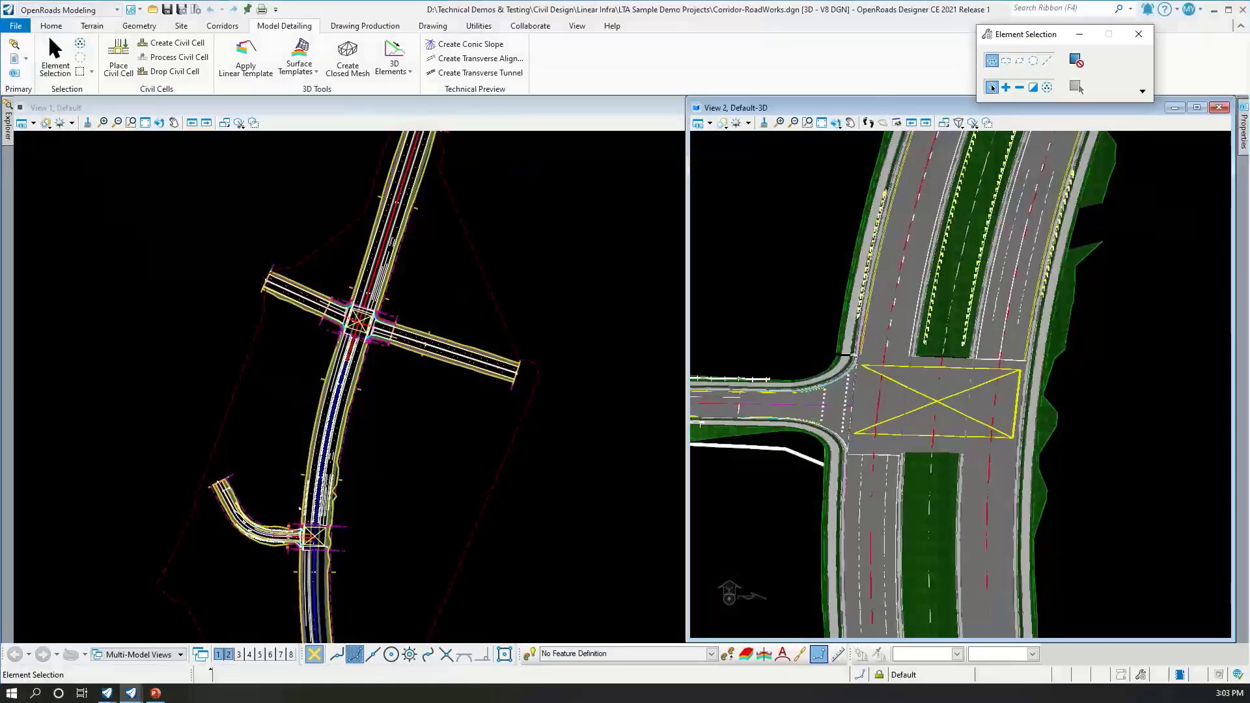
Examine the road works 3D model at the side-road junction, including its yellow box marking, lane markings and median railings
{"action": "left_click", "coordinate": [539, 295]}
{"action": "scroll", "coordinate": [1016, 391], "scroll_direction": "up", "scroll_amount": 3}
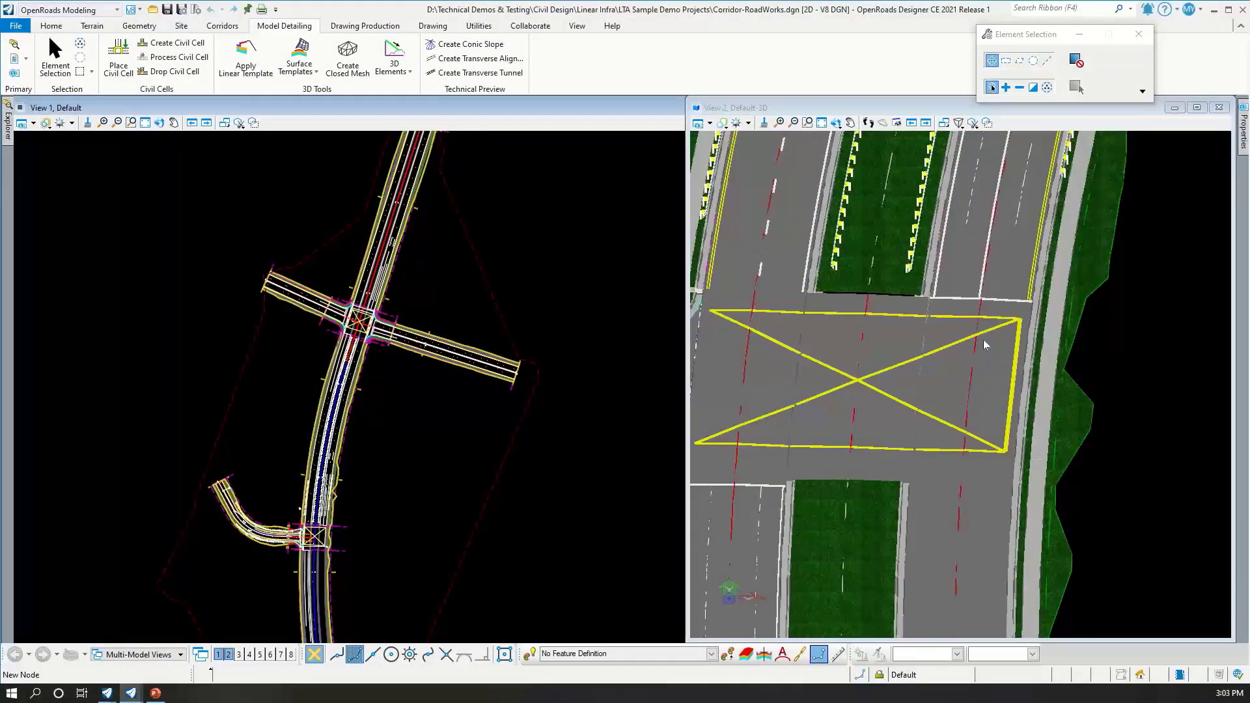
{"action": "scroll", "coordinate": [964, 345], "scroll_direction": "down", "scroll_amount": 4}
{"action": "scroll", "coordinate": [925, 329], "scroll_direction": "up", "scroll_amount": 6}
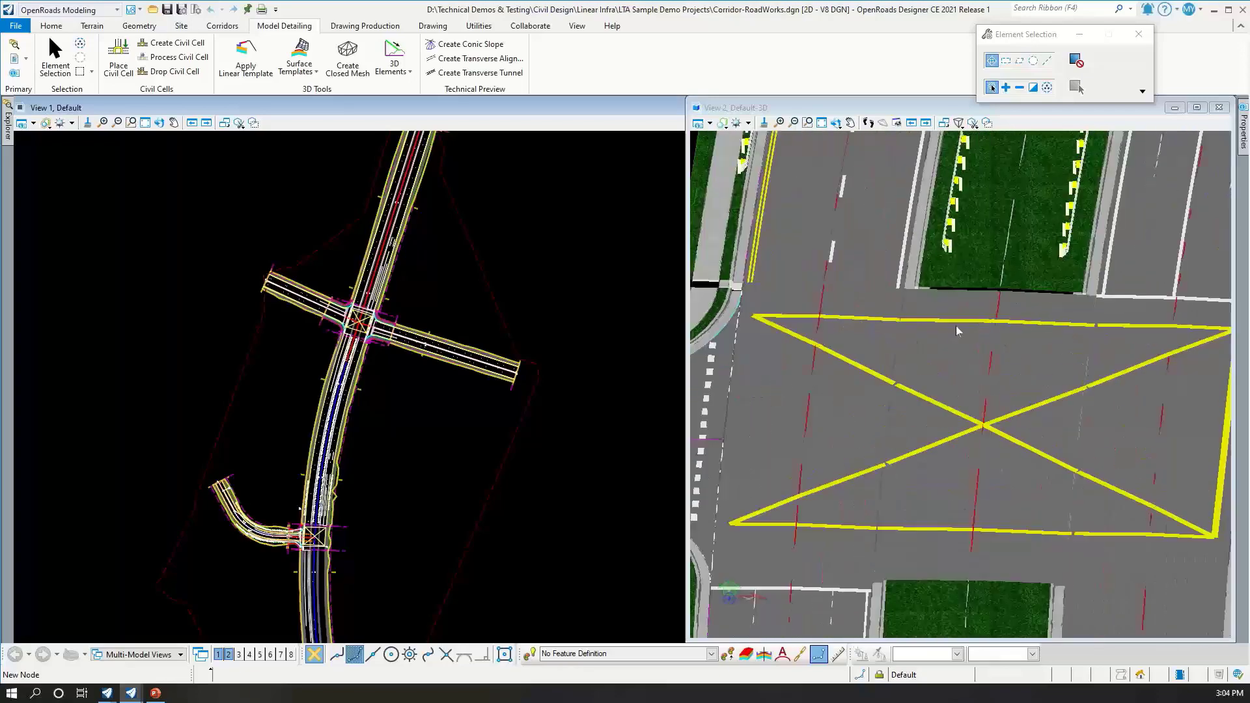
{"action": "scroll", "coordinate": [988, 280], "scroll_direction": "down", "scroll_amount": 6}
{"action": "middle_click_drag", "start_coordinate": [1001, 242], "coordinate": [963, 340]}
{"action": "scroll", "coordinate": [965, 259], "scroll_direction": "up", "scroll_amount": 4}
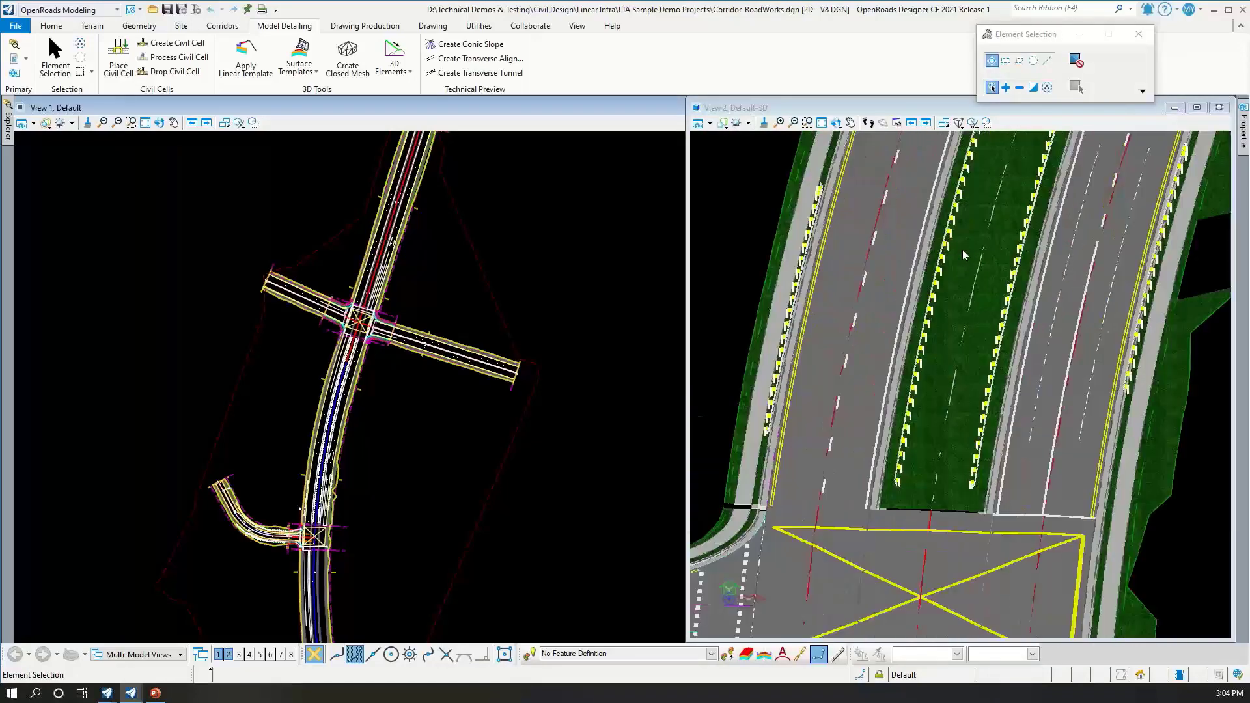
{"action": "scroll", "coordinate": [922, 280], "scroll_direction": "down", "scroll_amount": 4}
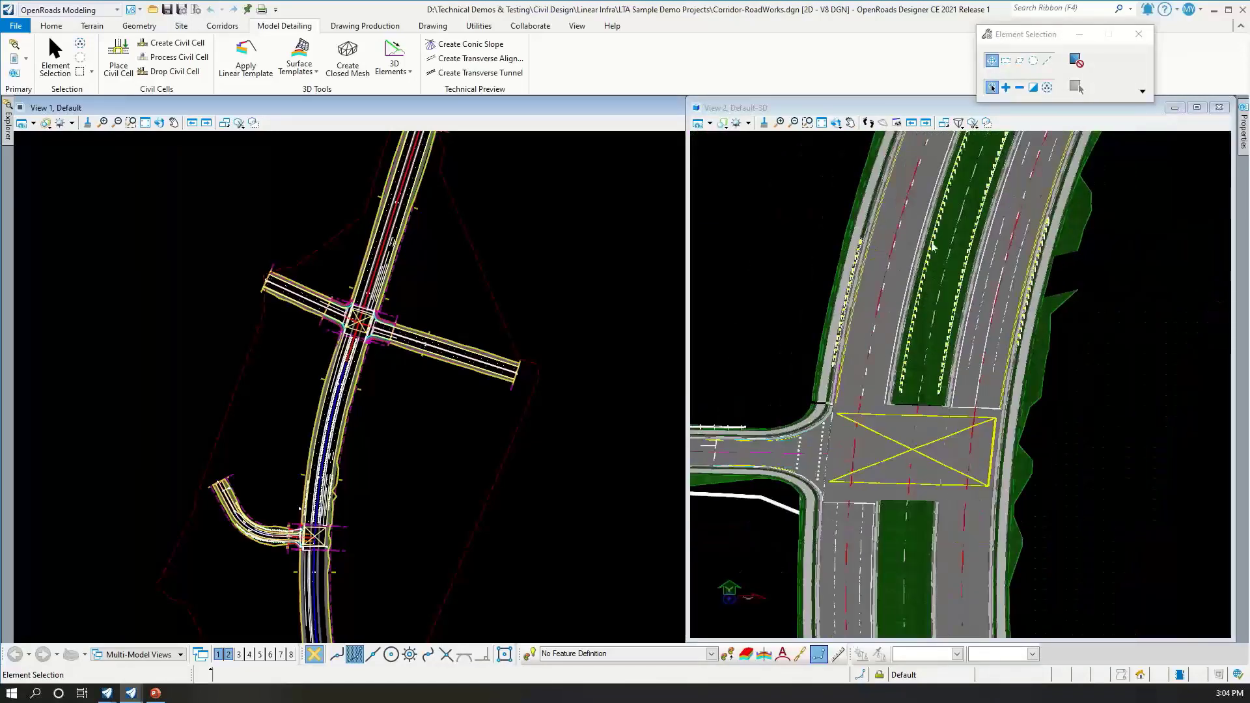
{"action": "scroll", "coordinate": [1003, 221], "scroll_direction": "down", "scroll_amount": 6}
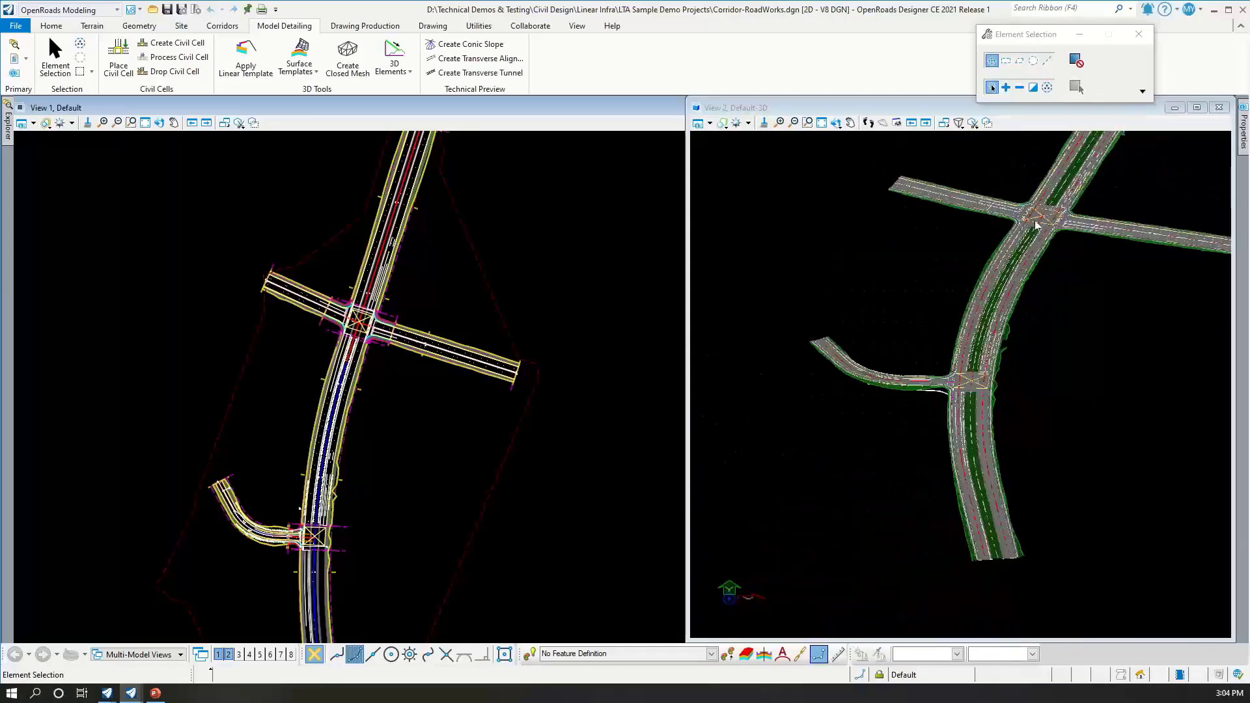
Examine the pedestrian bridge over the main road and the crossroads south of it in the 3D model
{"action": "middle_click_drag", "start_coordinate": [1037, 223], "coordinate": [1040, 334]}
{"action": "scroll", "coordinate": [1040, 334], "scroll_direction": "up", "scroll_amount": 6}
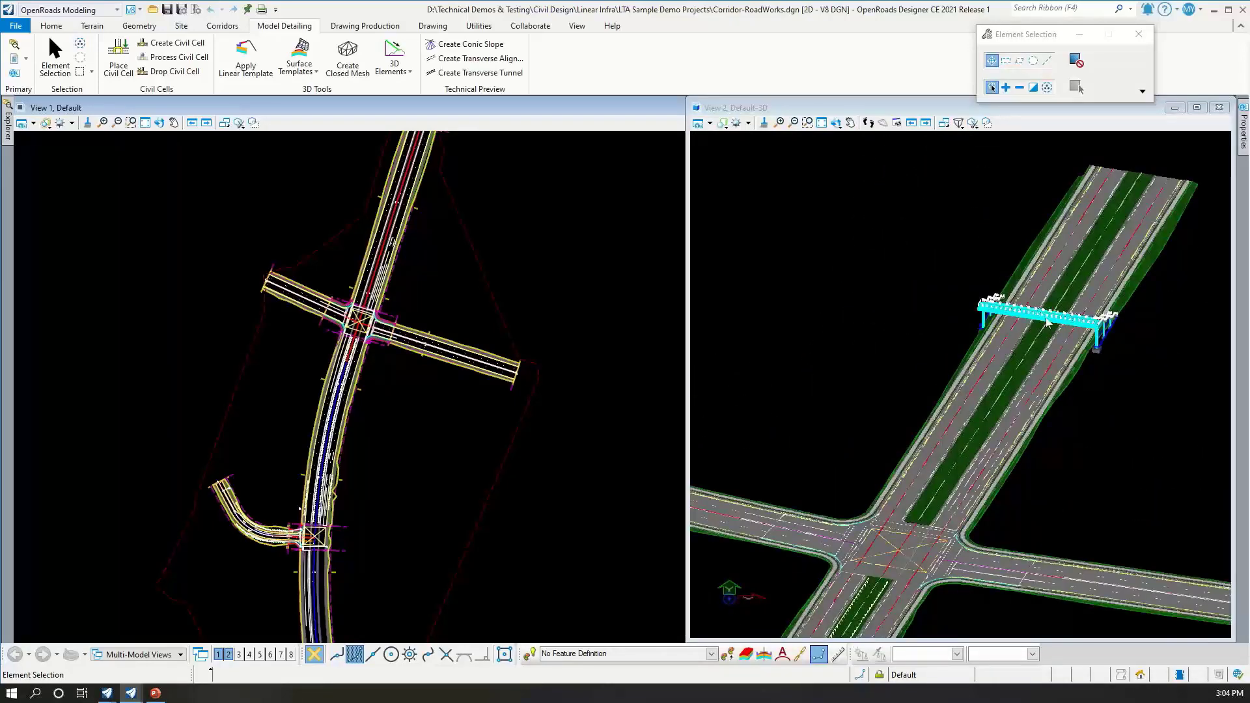
{"action": "scroll", "coordinate": [1045, 311], "scroll_direction": "up", "scroll_amount": 5}
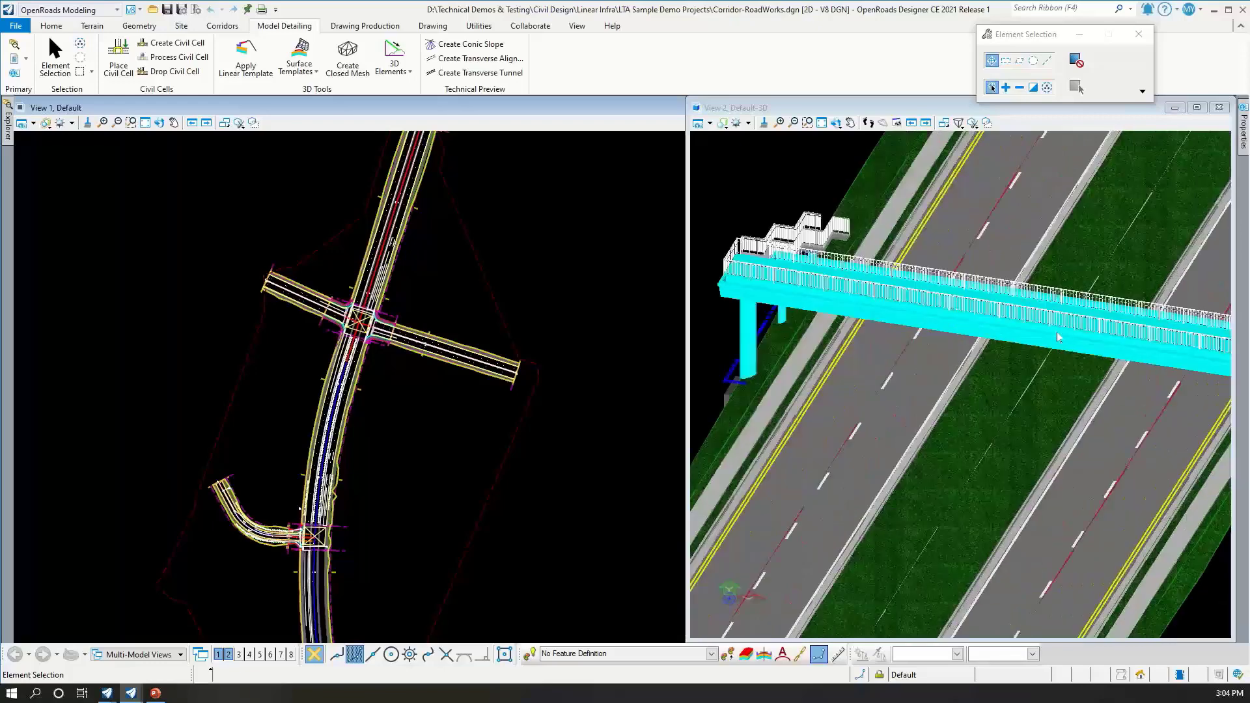
{"action": "scroll", "coordinate": [1058, 336], "scroll_direction": "down", "scroll_amount": 4}
{"action": "scroll", "coordinate": [1058, 337], "scroll_direction": "down", "scroll_amount": 3}
{"action": "middle_click_drag", "start_coordinate": [982, 571], "coordinate": [1005, 391]}
{"action": "left_click", "coordinate": [787, 249]}
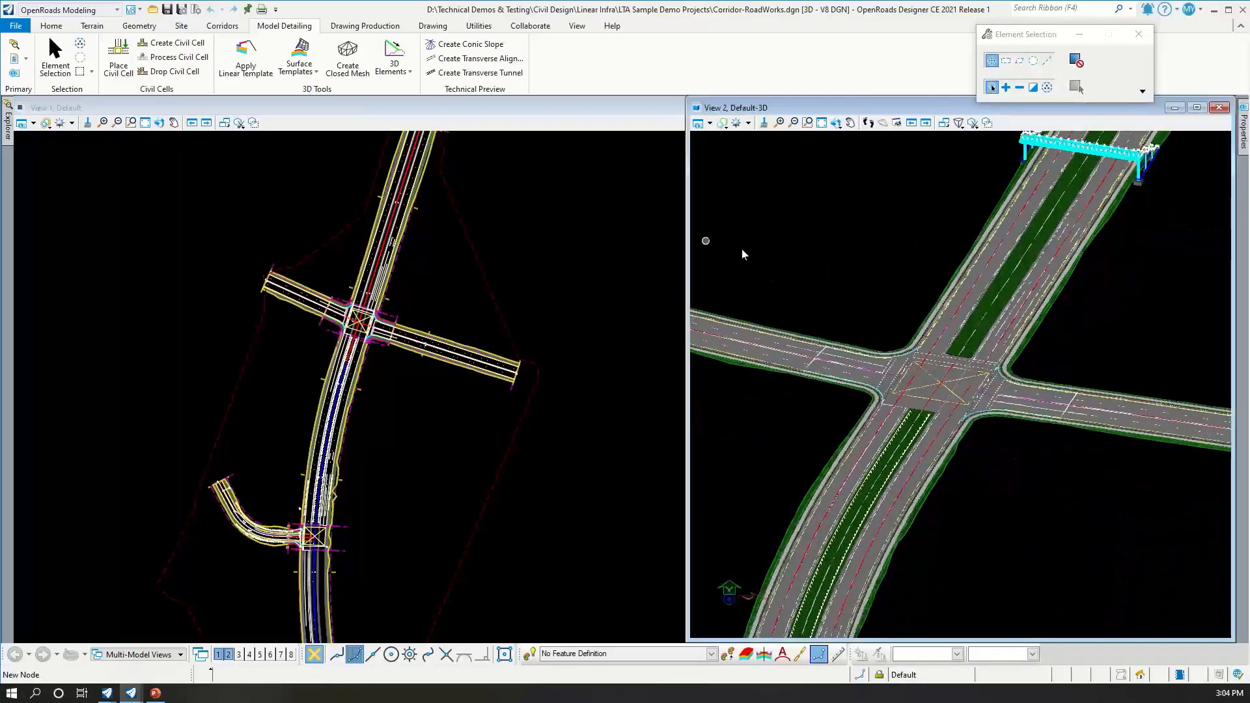
Open the 3D model's list of attached references, enlarge it to show every row, and move it clear of the 3D view
{"action": "left_click", "coordinate": [16, 60]}
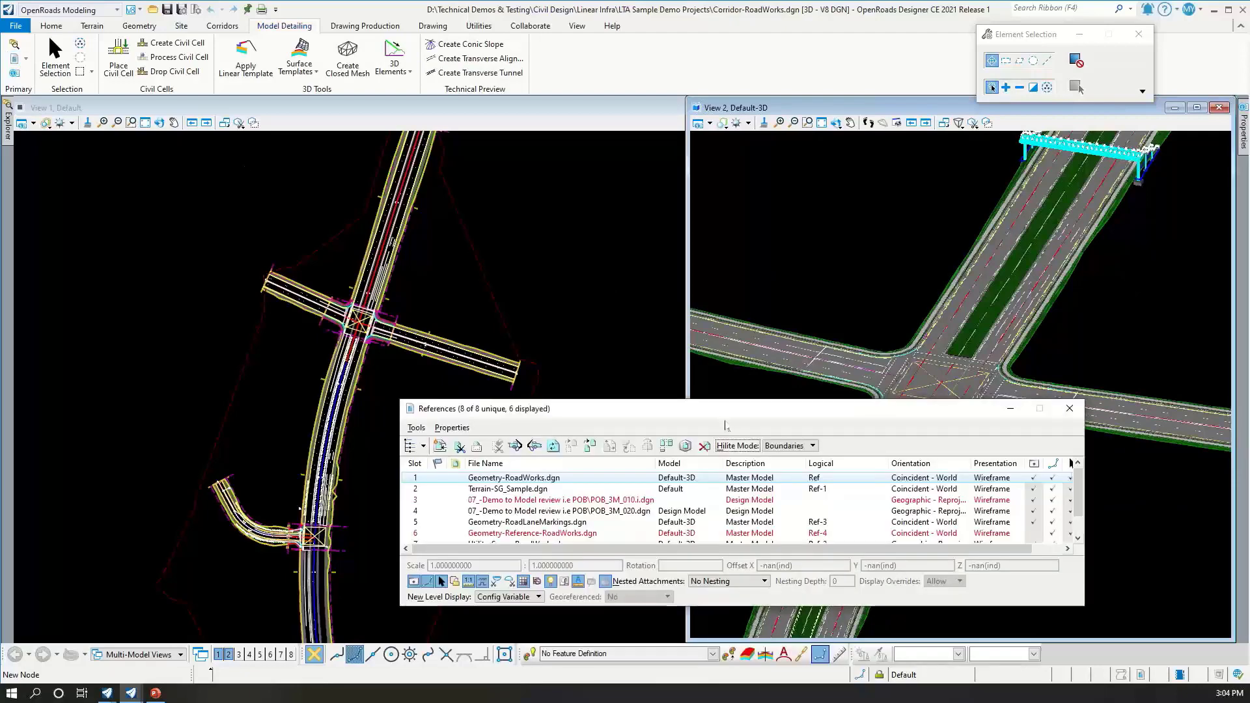
{"action": "left_click_drag", "start_coordinate": [723, 409], "coordinate": [739, 362]}
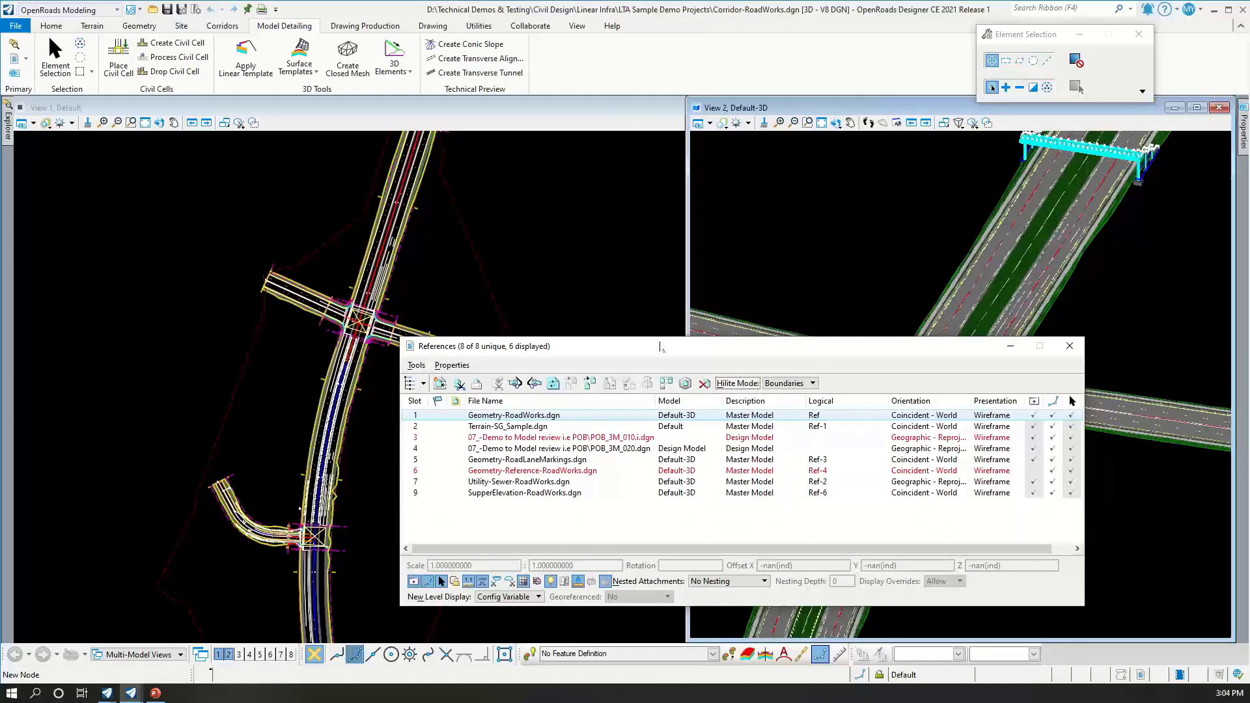
{"action": "left_click_drag", "start_coordinate": [661, 347], "coordinate": [342, 262]}
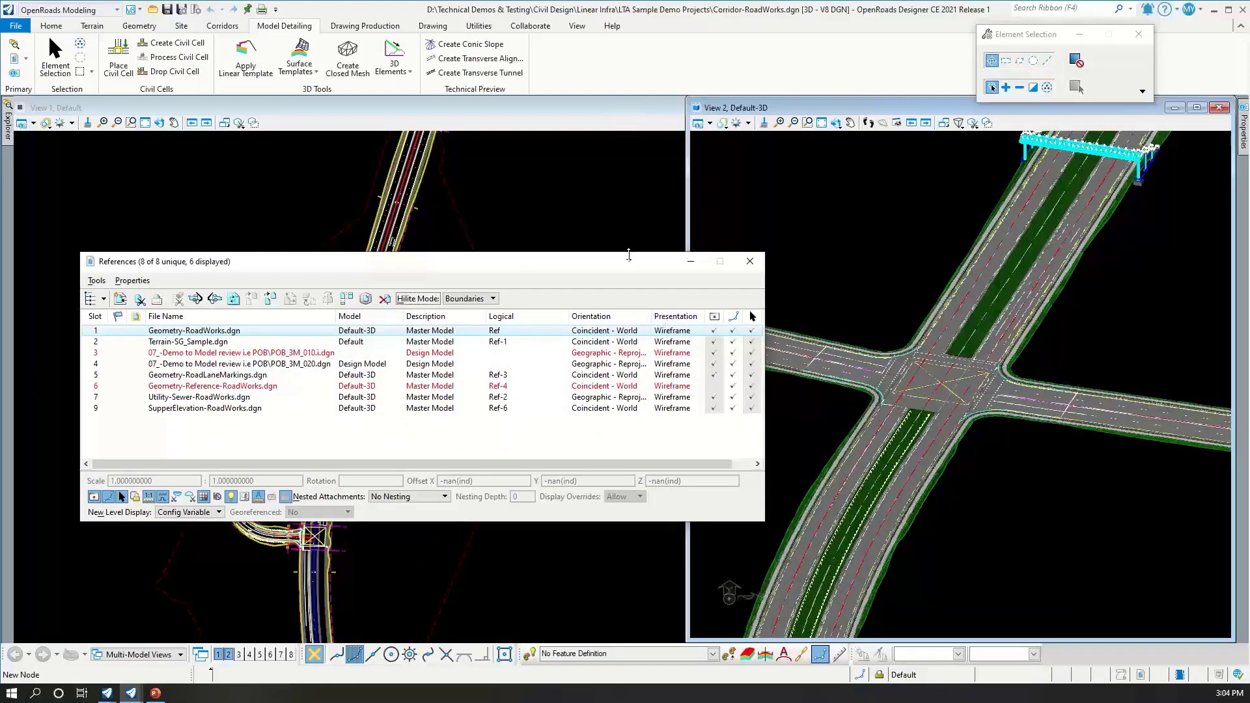
{"action": "left_click_drag", "start_coordinate": [629, 254], "coordinate": [605, 243]}
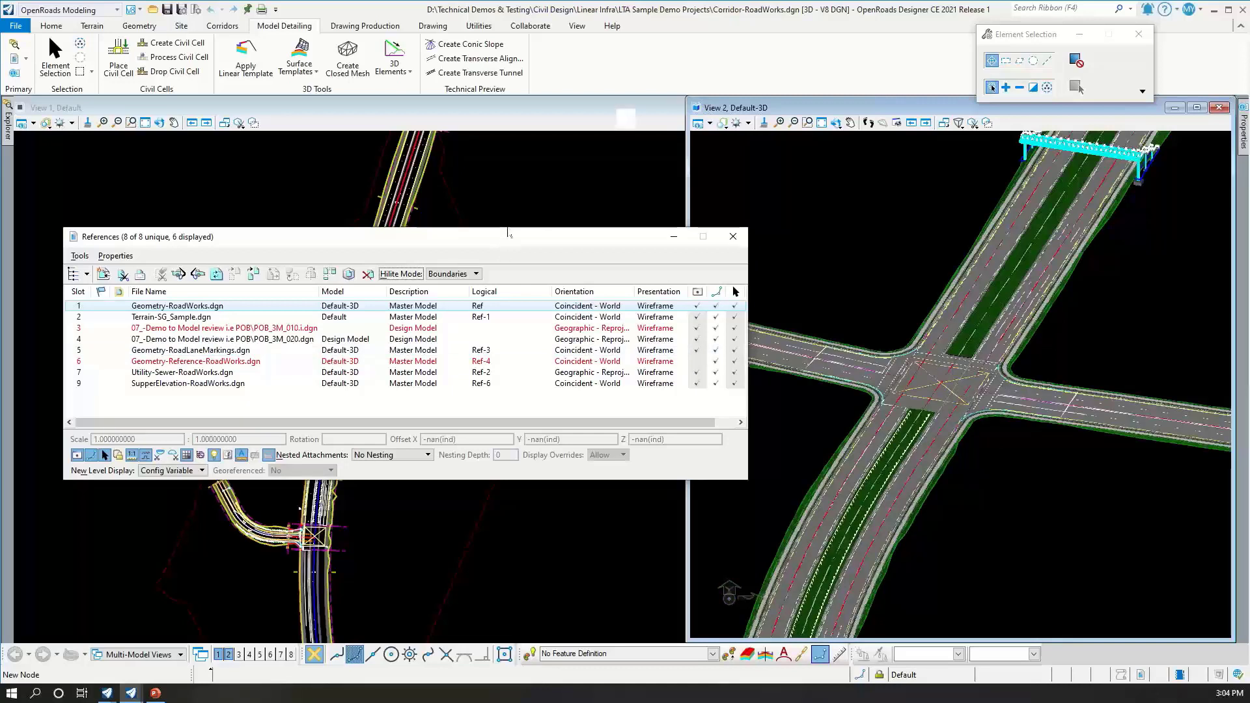
{"action": "left_click_drag", "start_coordinate": [545, 238], "coordinate": [555, 220]}
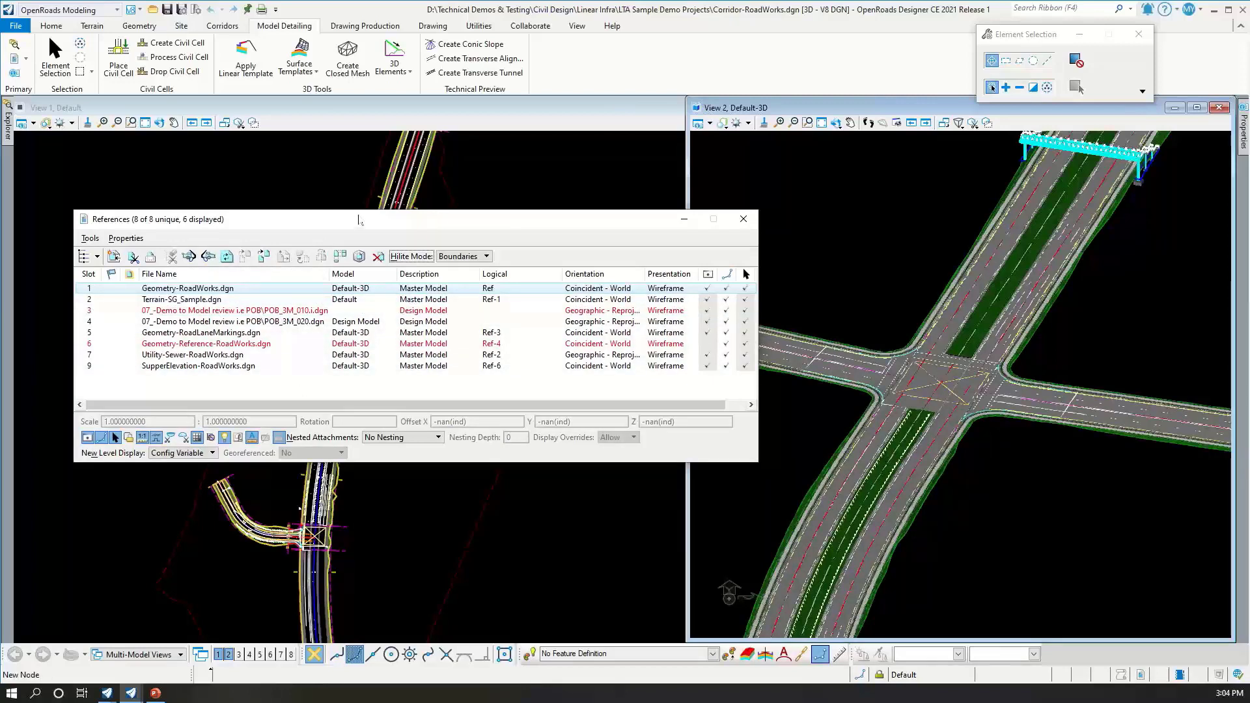
Check the attached references beside the crossroads, close the reference list, and view the whole corridor in plan
{"action": "mouse_move", "coordinate": [359, 220]}
{"action": "left_mouse_down"}
{"action": "mouse_move", "coordinate": [329, 234]}
{"action": "mouse_move", "coordinate": [360, 217]}
{"action": "left_mouse_up"}
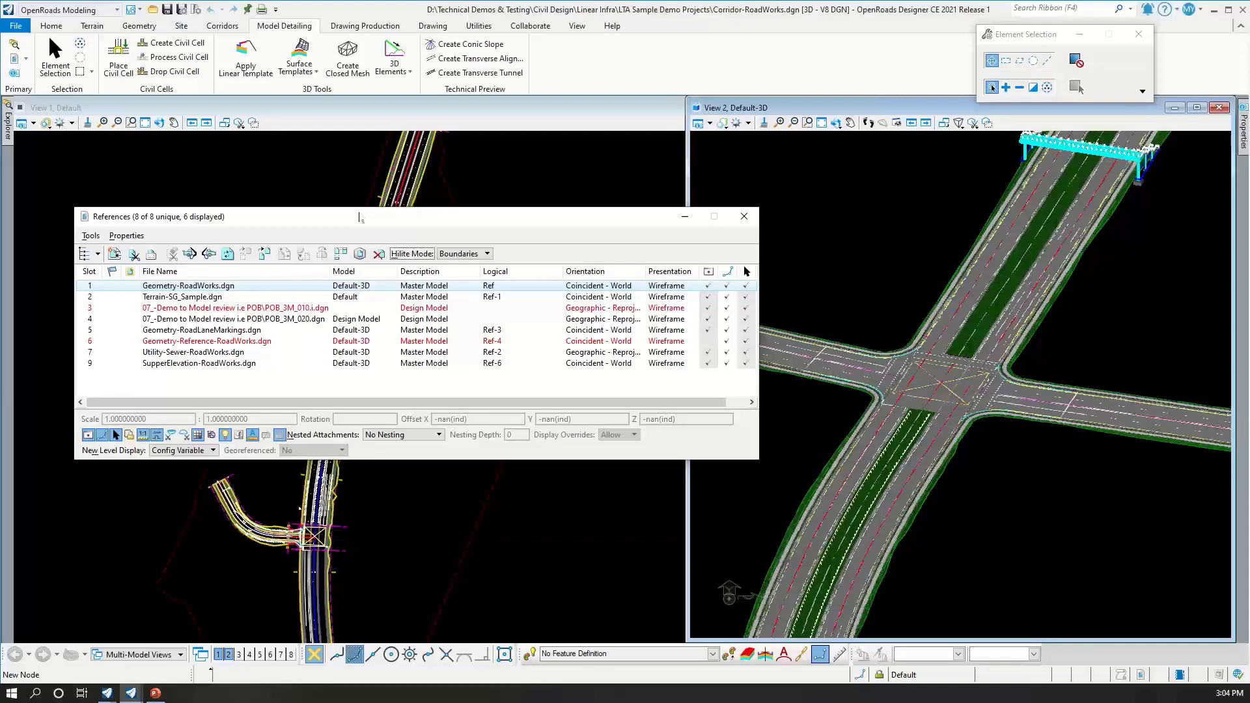
{"action": "left_click_drag", "start_coordinate": [483, 226], "coordinate": [475, 390]}
{"action": "scroll", "coordinate": [911, 381], "scroll_direction": "up", "scroll_amount": 4}
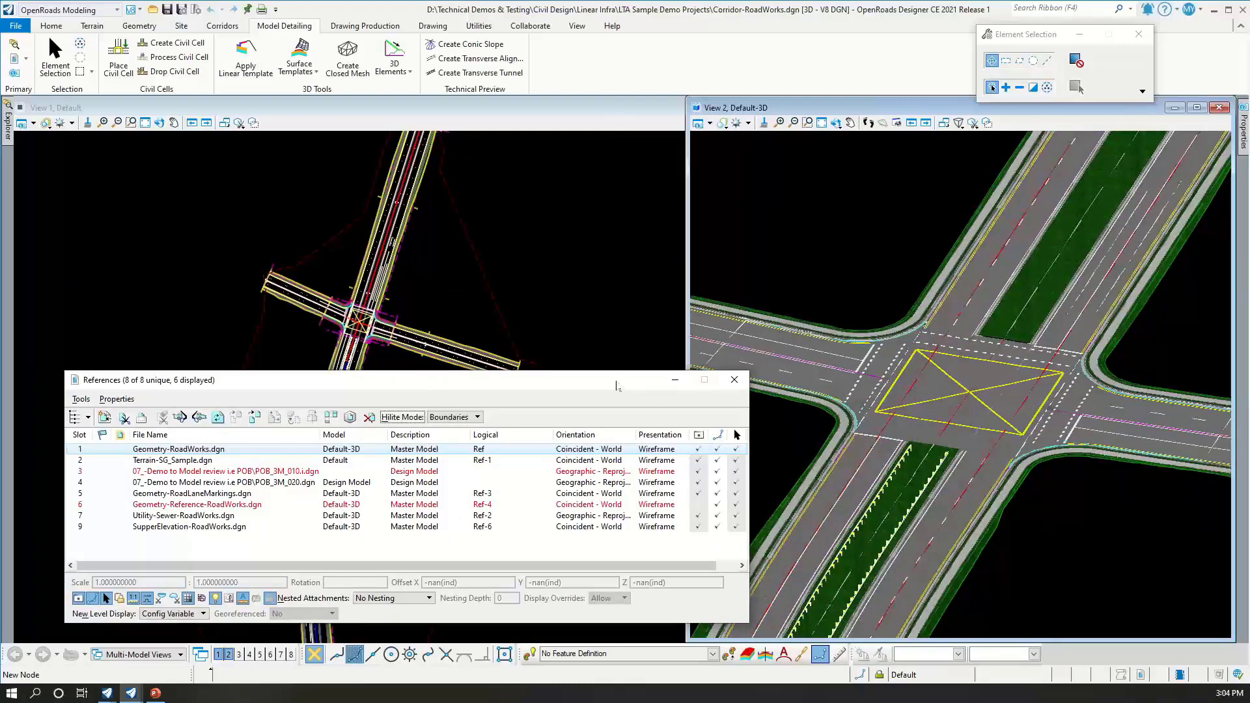
{"action": "left_click_drag", "start_coordinate": [617, 379], "coordinate": [590, 300]}
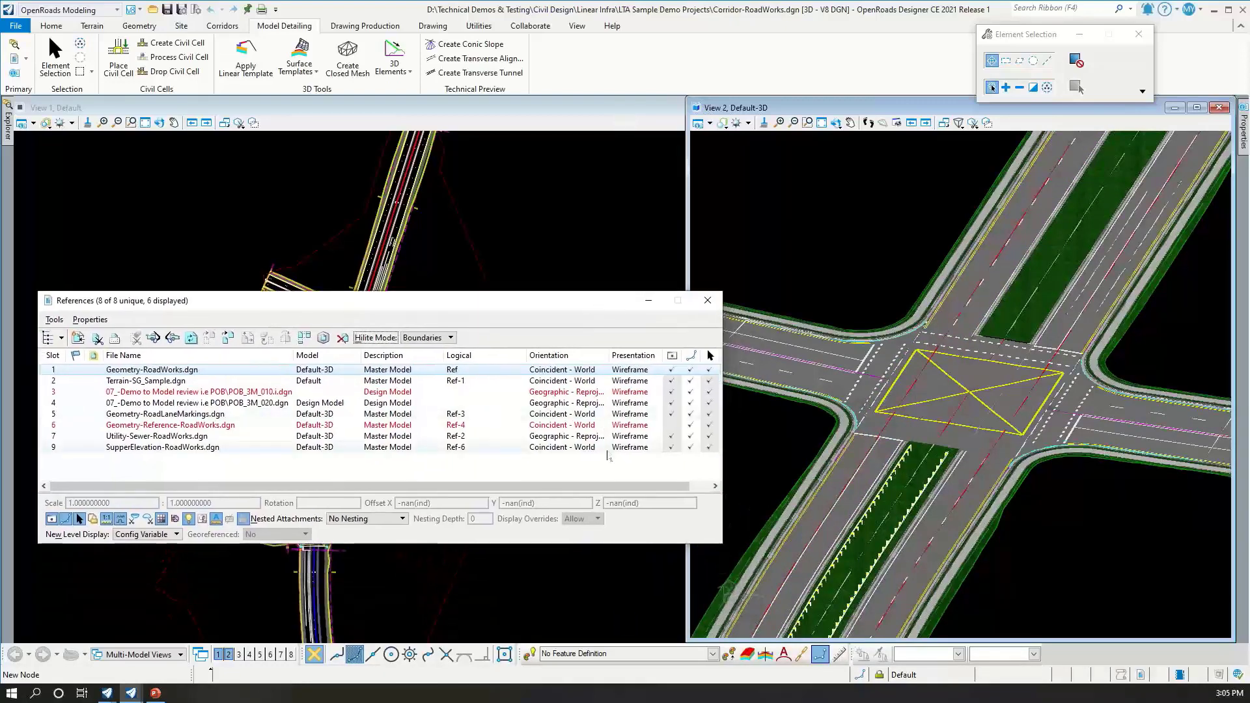
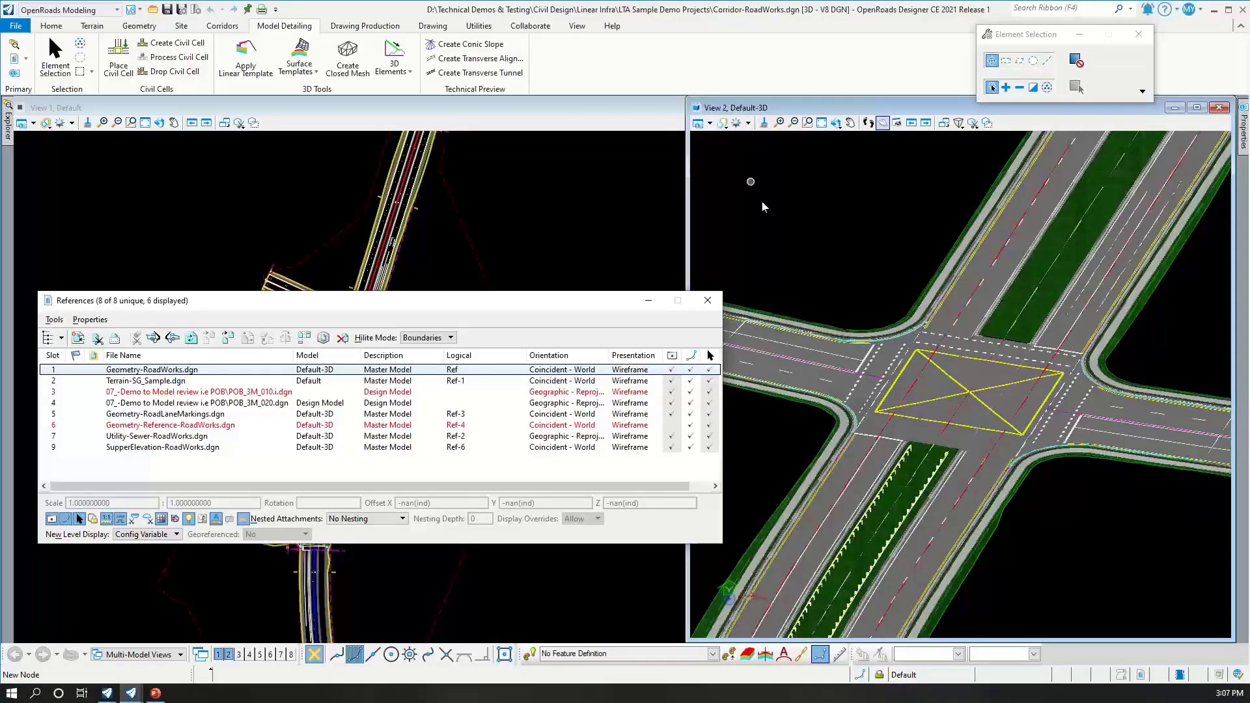
{"action": "left_click", "coordinate": [708, 300]}
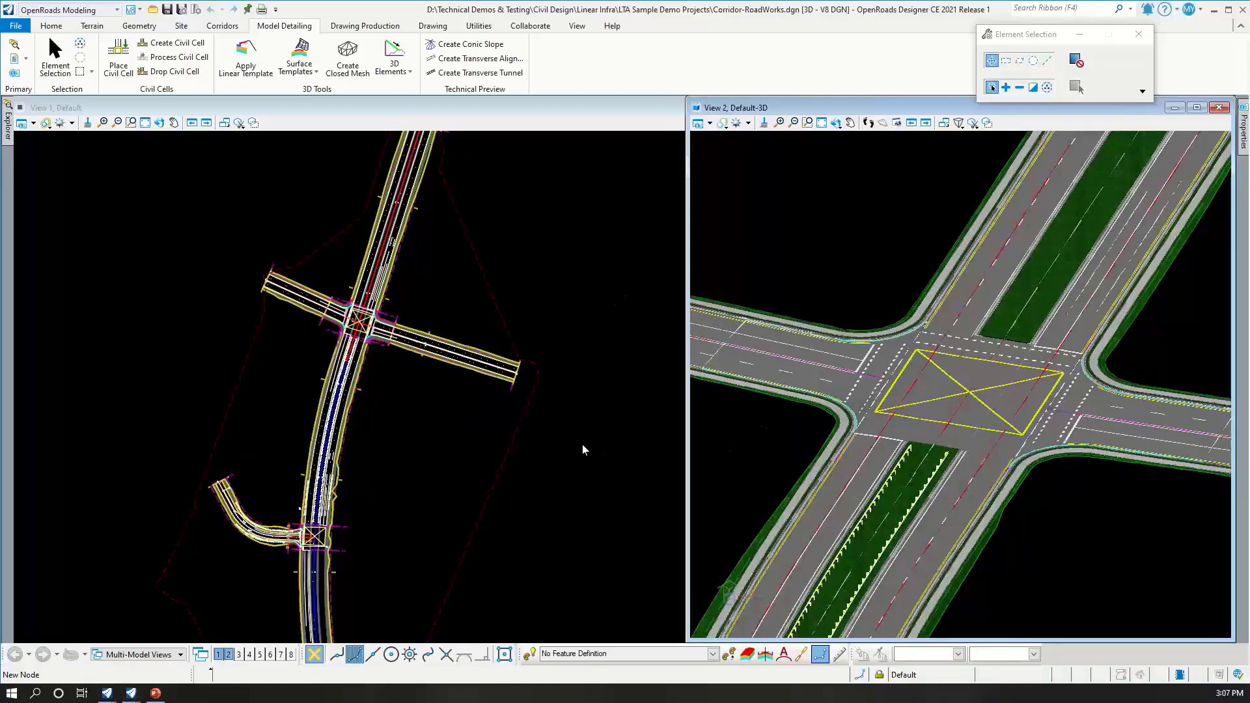
{"action": "scroll", "coordinate": [567, 357], "scroll_direction": "down", "scroll_amount": 2}
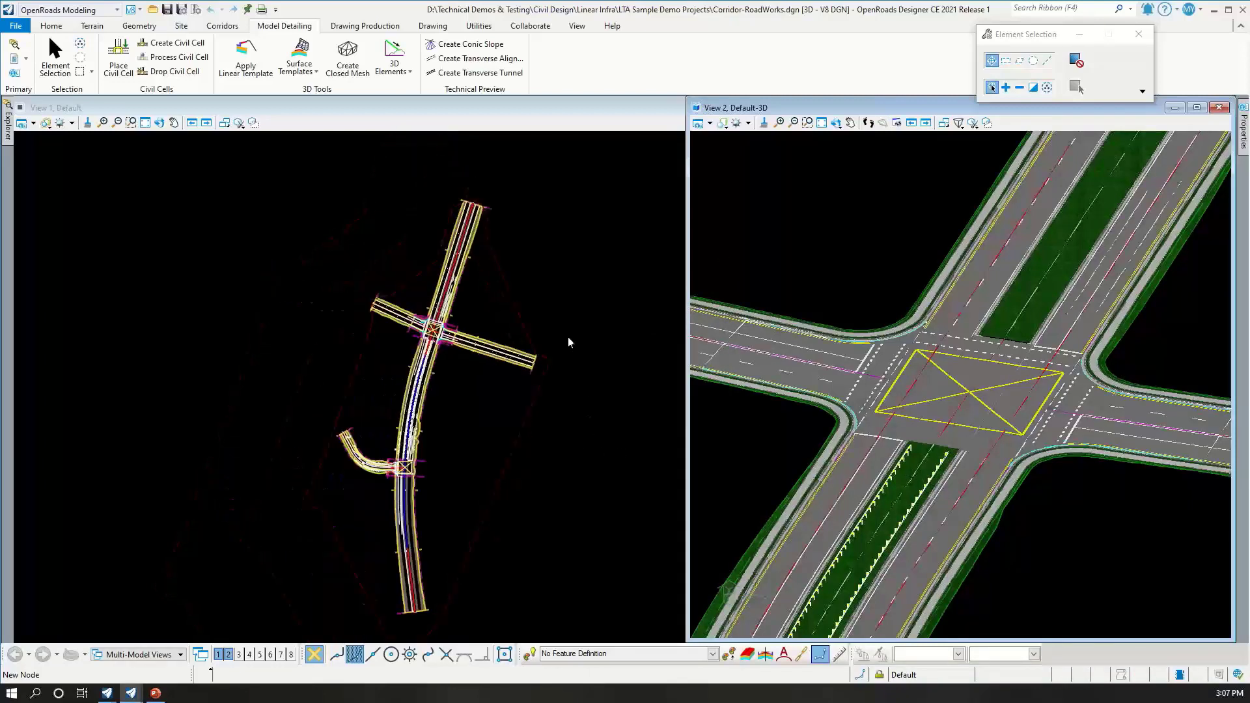
{"action": "scroll", "coordinate": [840, 276], "scroll_direction": "down", "scroll_amount": 2}
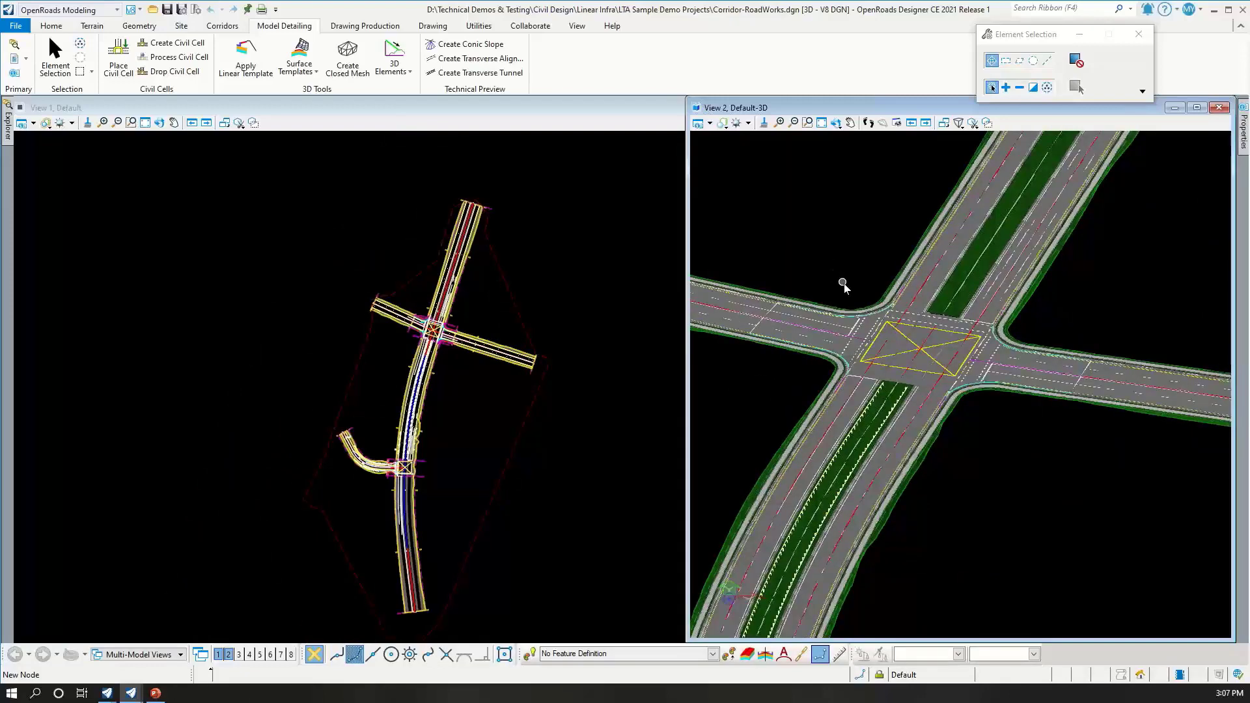
{"action": "middle_click_drag", "start_coordinate": [843, 279], "coordinate": [911, 318]}
{"action": "right_click", "coordinate": [911, 318]}
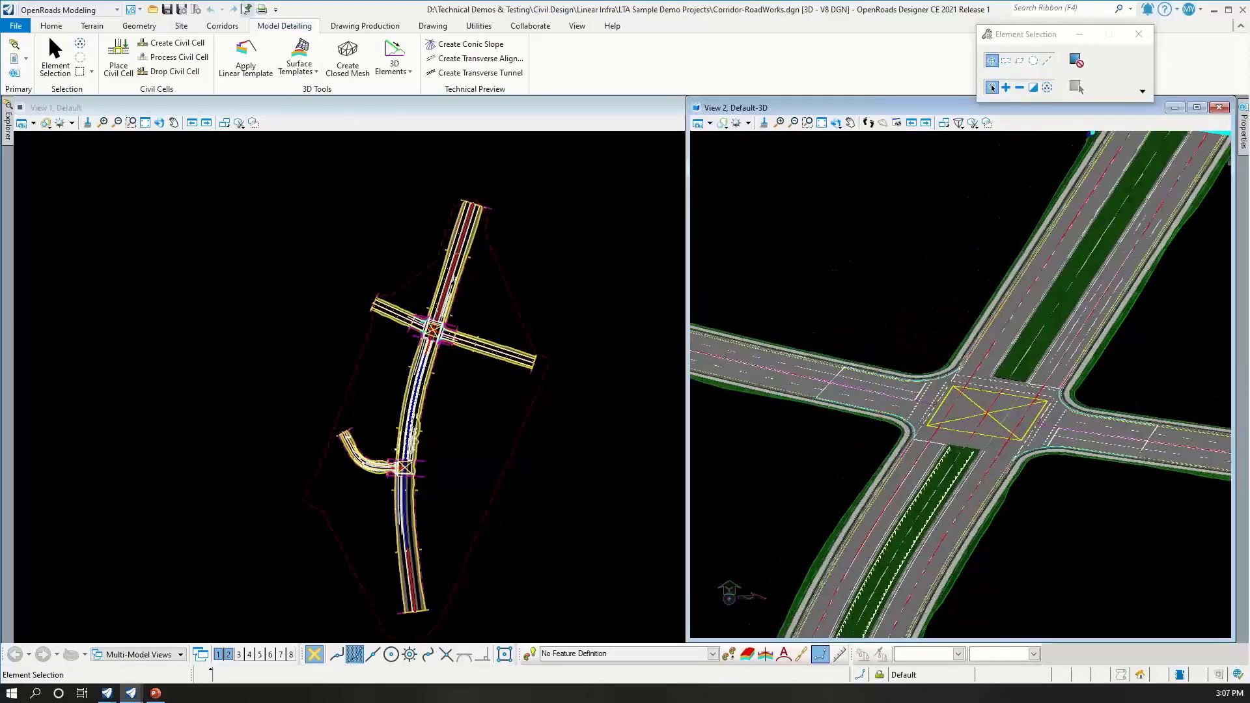
Open the Create Template editor, widen its template library tree, and collapse the Combined end conditions folder
{"action": "left_click", "coordinate": [222, 26]}
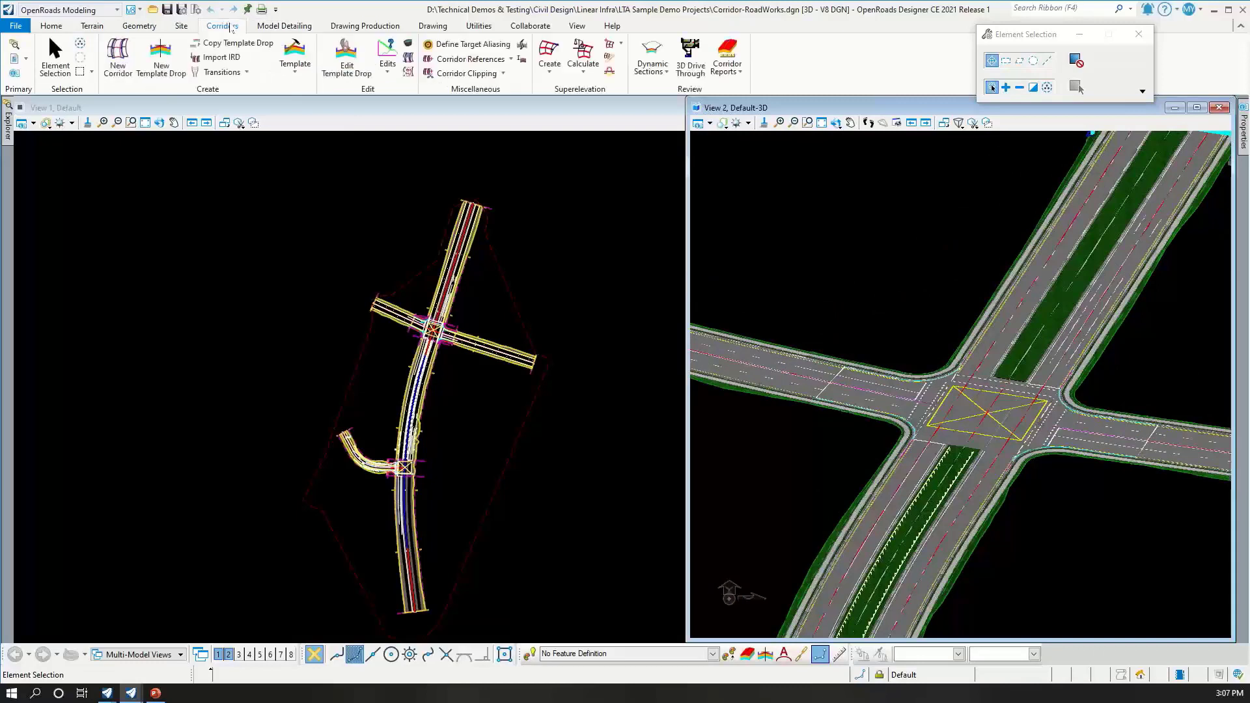
{"action": "left_click", "coordinate": [354, 77]}
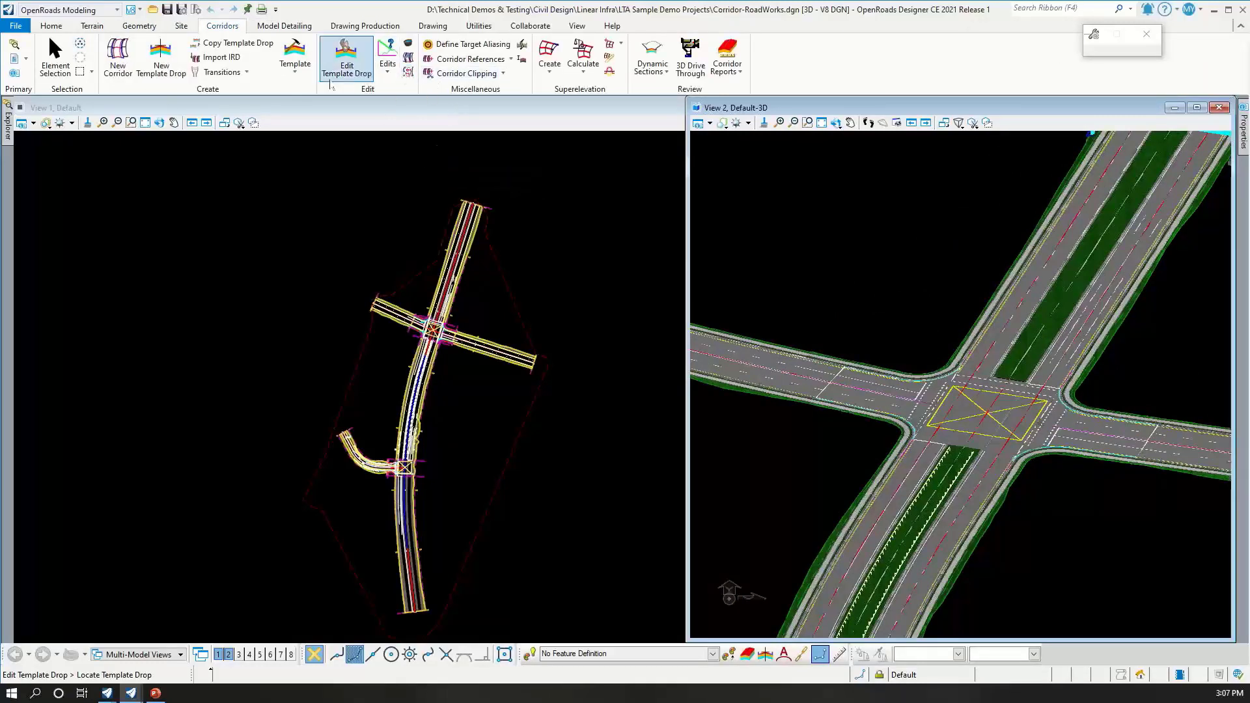
{"action": "left_click", "coordinate": [297, 65]}
{"action": "left_click", "coordinate": [318, 93]}
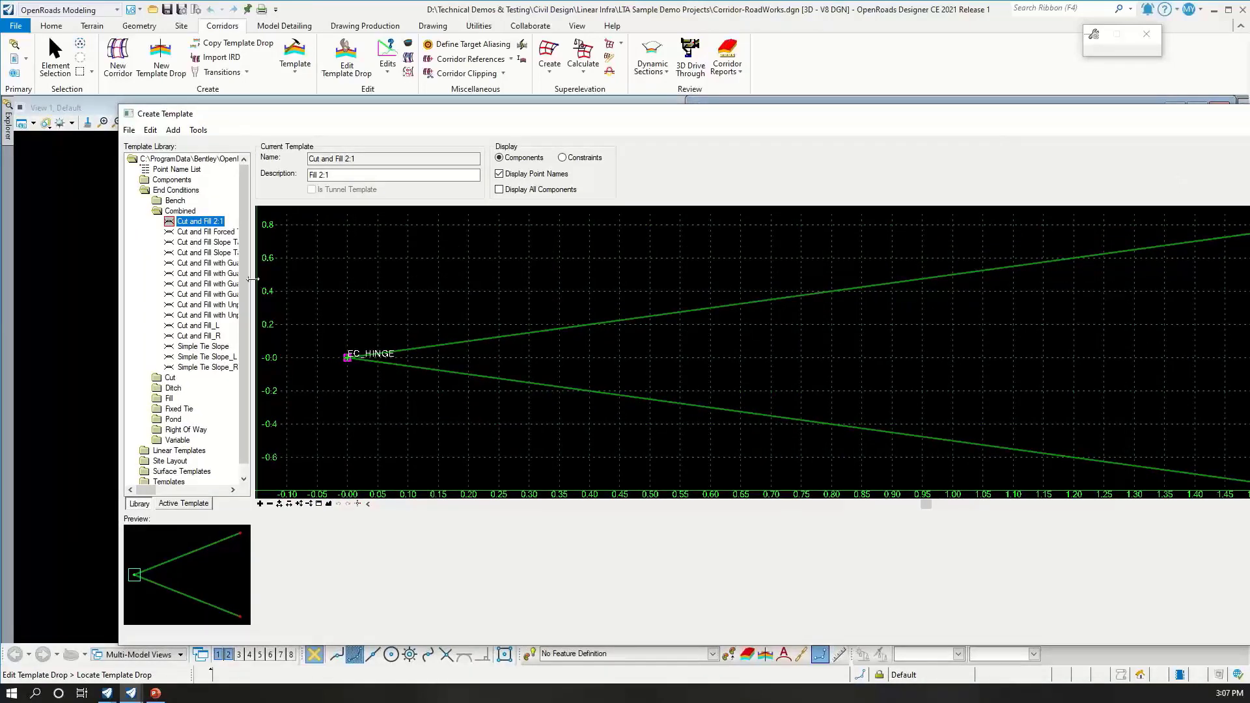
{"action": "left_click_drag", "start_coordinate": [253, 282], "coordinate": [355, 282]}
{"action": "double_click", "coordinate": [176, 211]}
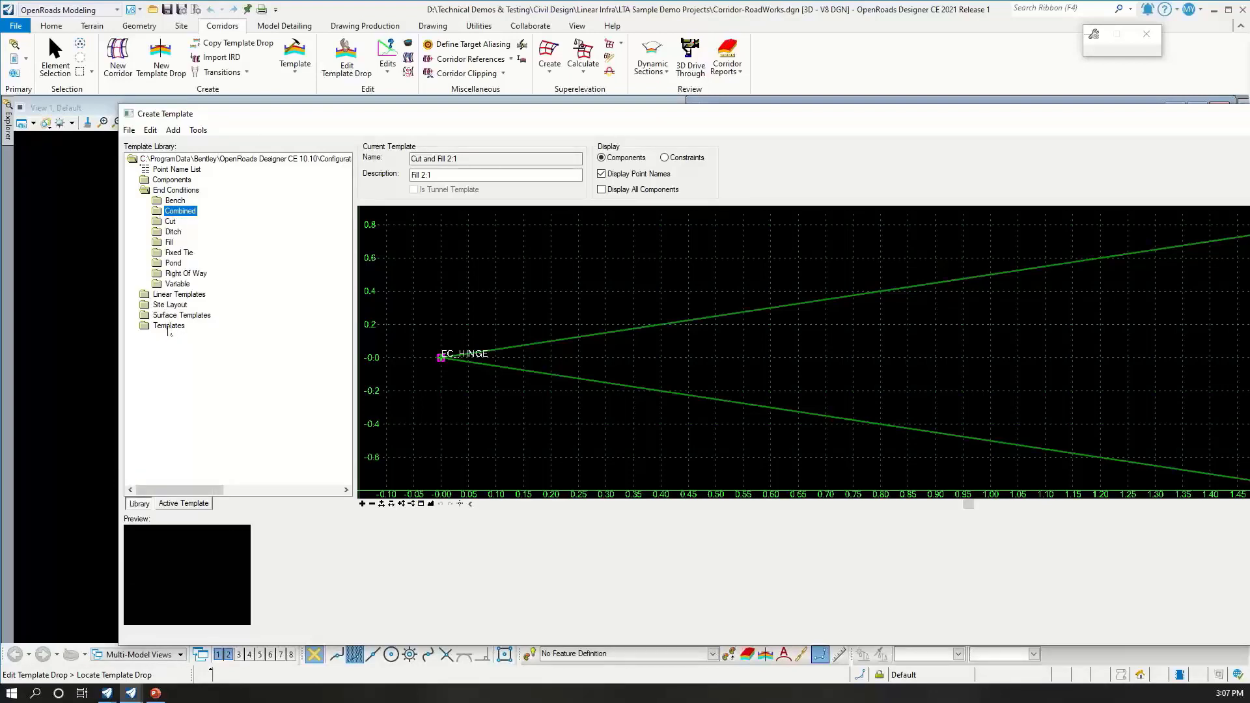
Expand the Templates folder with its Rail, Drainage Utilities and Tunnels subfolders to review the available templates
{"action": "double_click", "coordinate": [169, 325]}
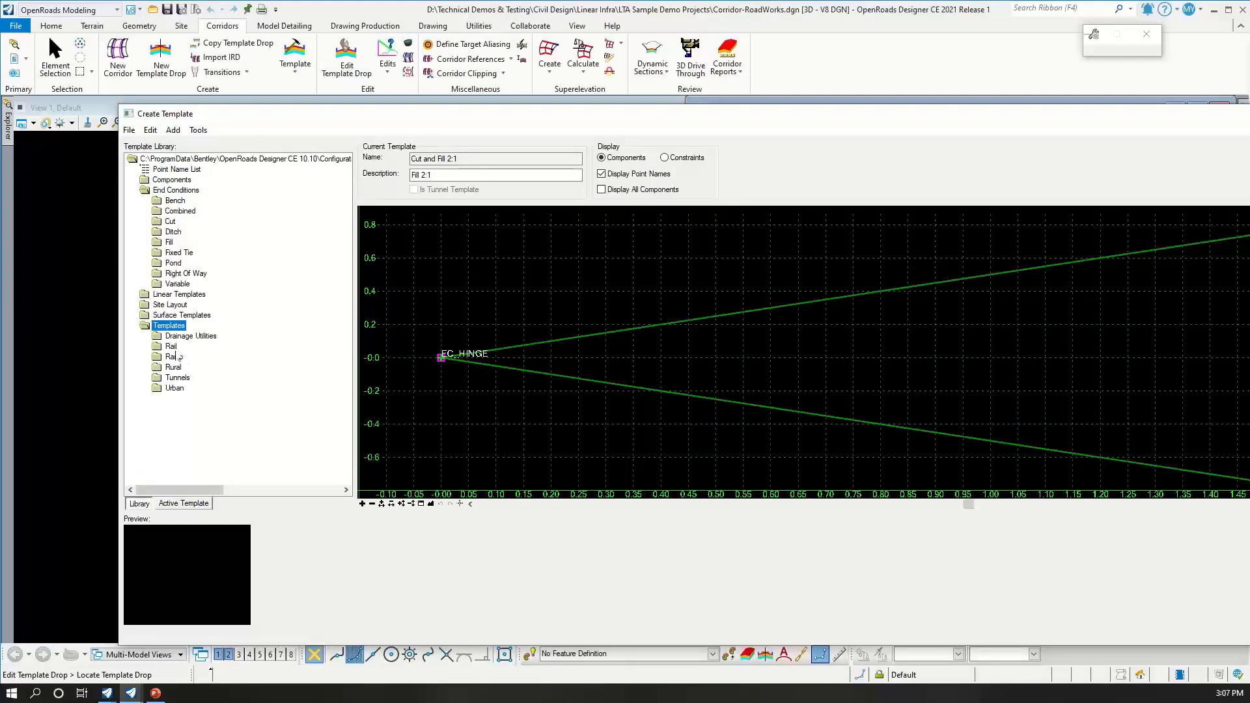
{"action": "double_click", "coordinate": [170, 348]}
{"action": "scroll", "coordinate": [208, 364], "scroll_direction": "down", "scroll_amount": 1}
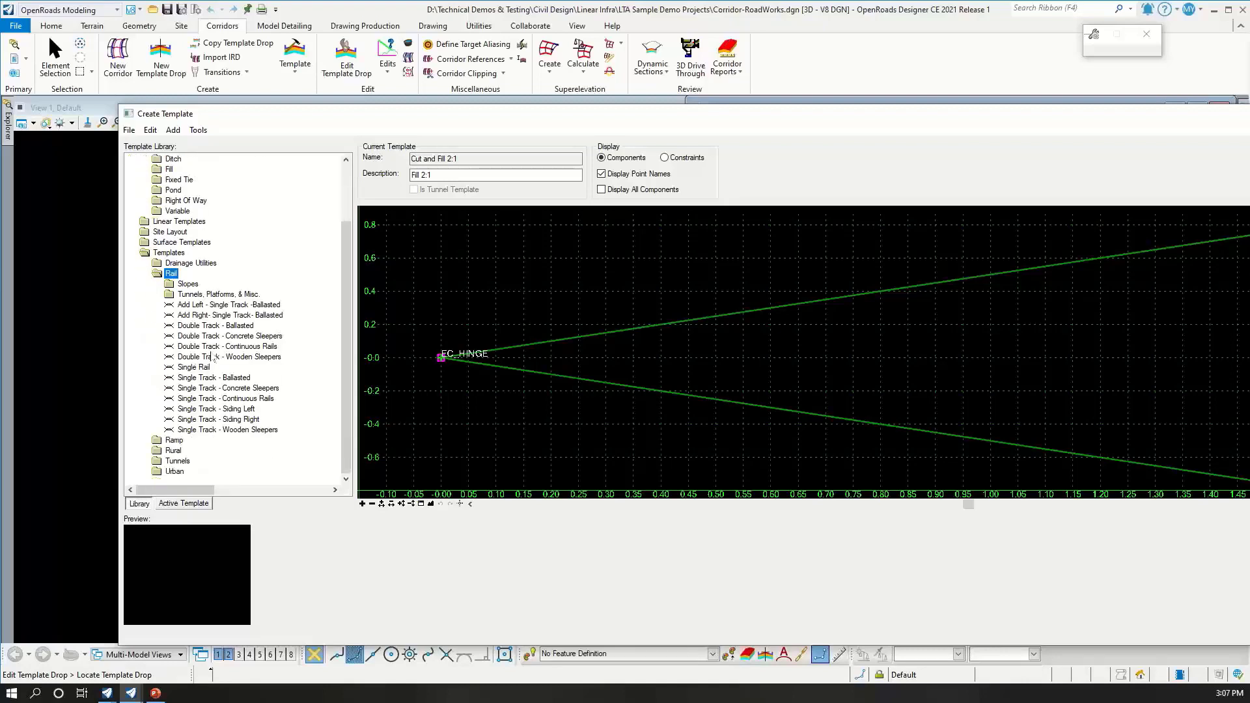
{"action": "double_click", "coordinate": [171, 263]}
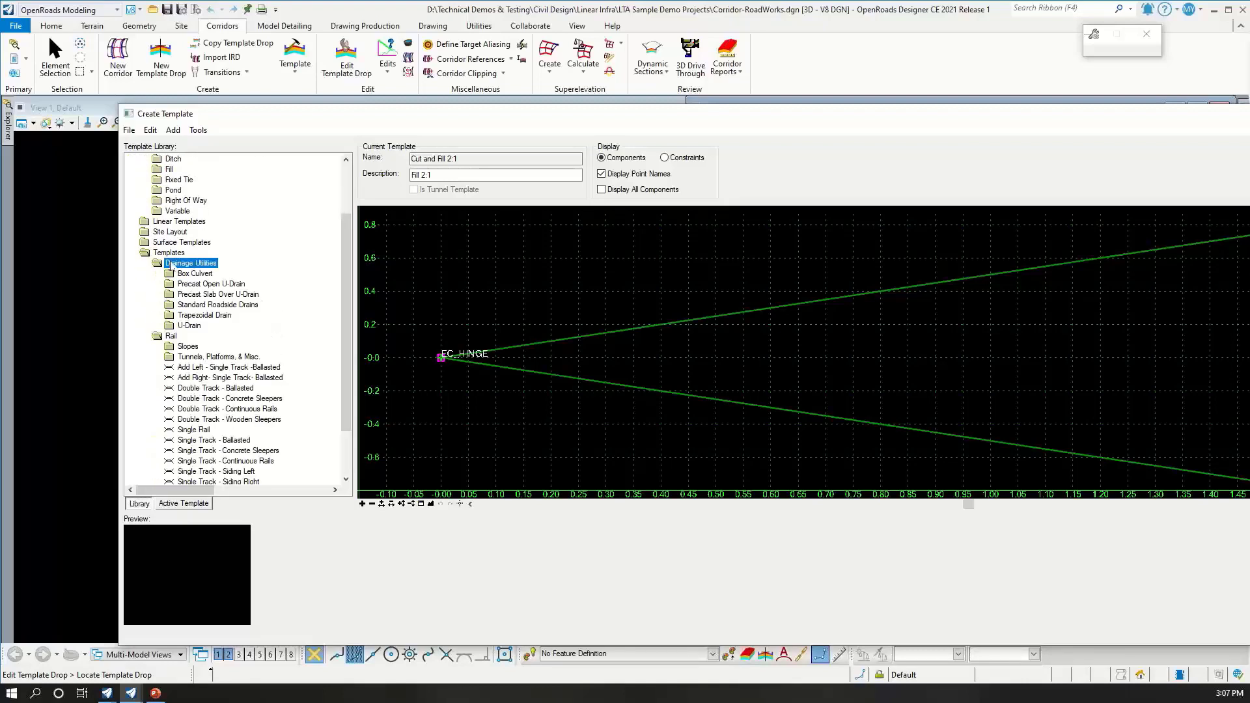
{"action": "scroll", "coordinate": [194, 345], "scroll_direction": "down", "scroll_amount": 2}
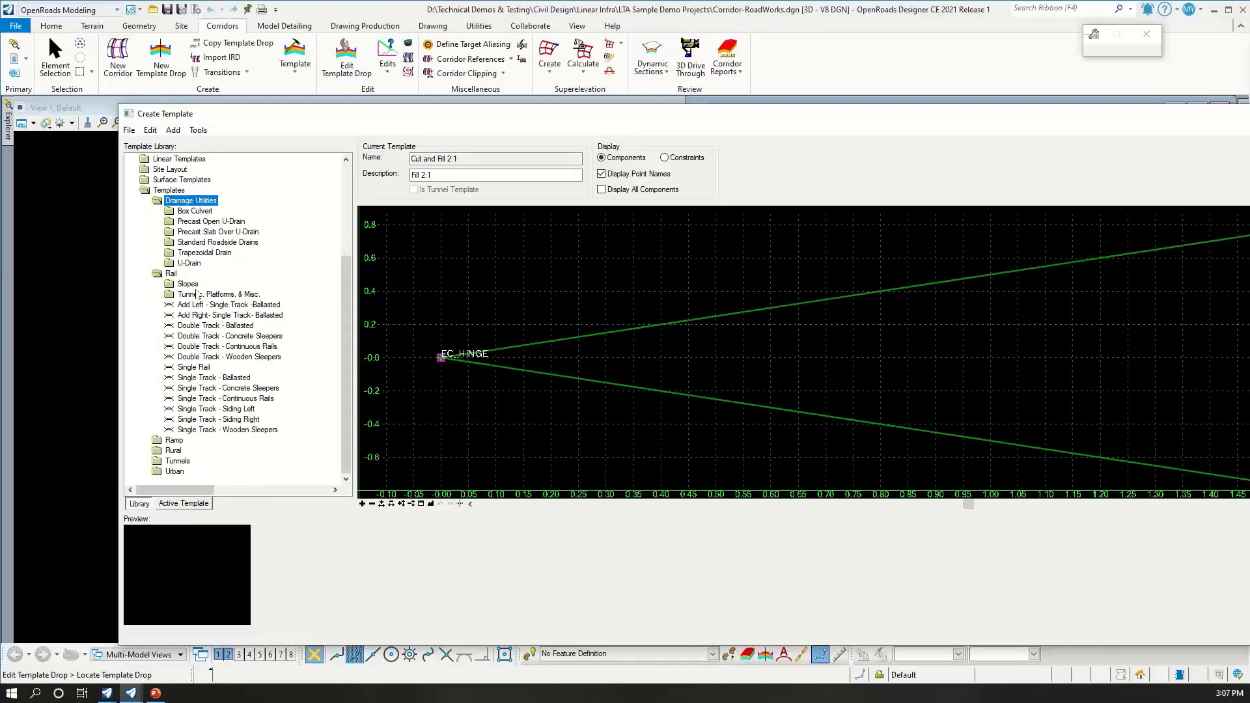
{"action": "double_click", "coordinate": [182, 461]}
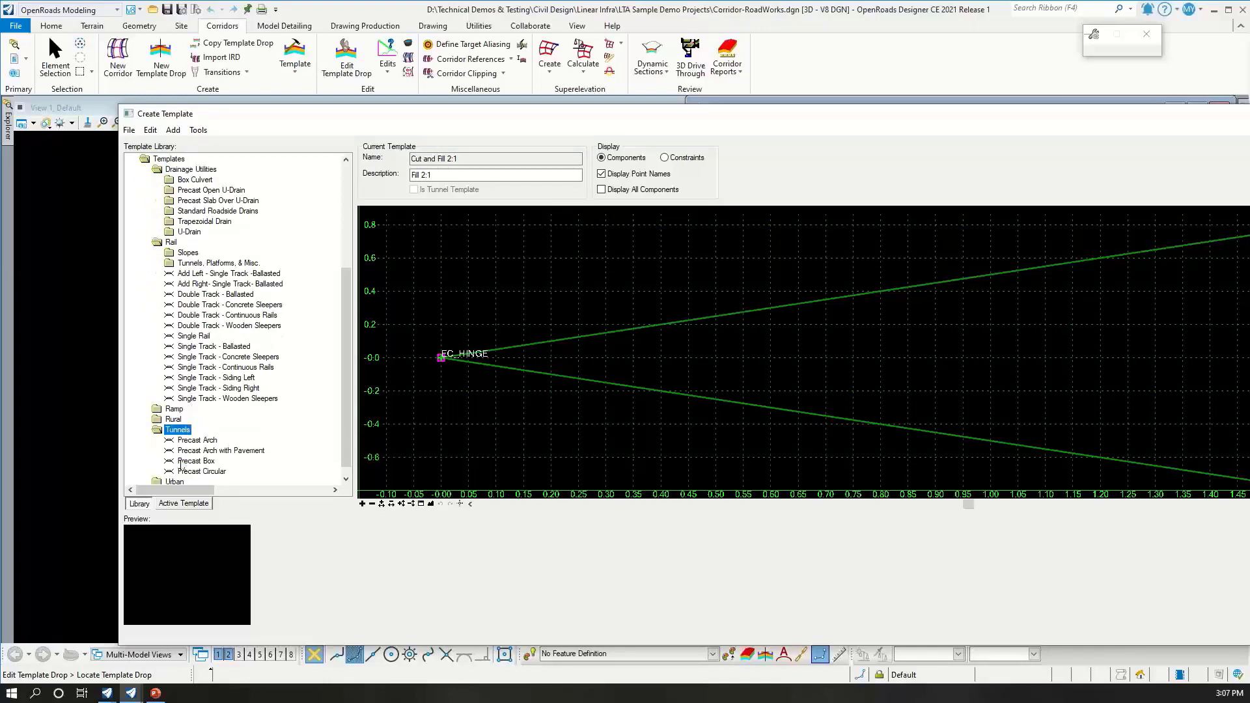
{"action": "left_click_drag", "start_coordinate": [346, 385], "coordinate": [361, 223]}
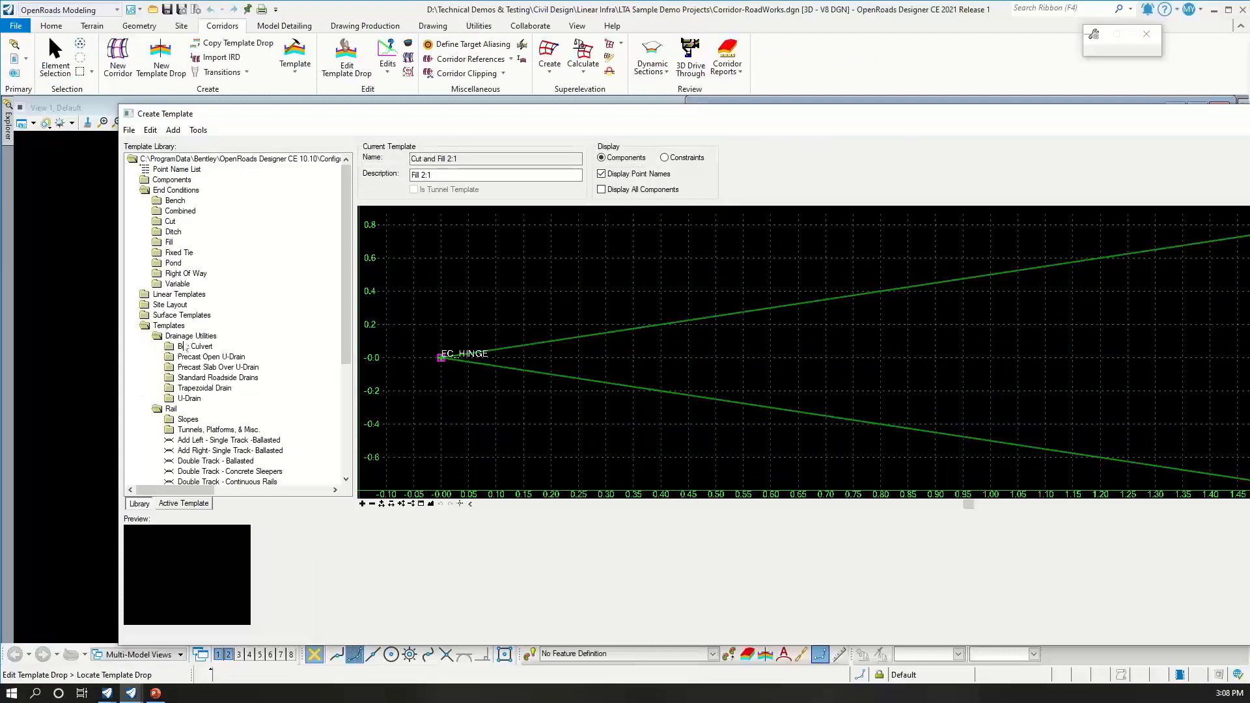
Preview the Slolpe_R template from the Rail folder's Slopes subfolder and close the template editor
{"action": "scroll", "coordinate": [185, 346], "scroll_direction": "down", "scroll_amount": 6}
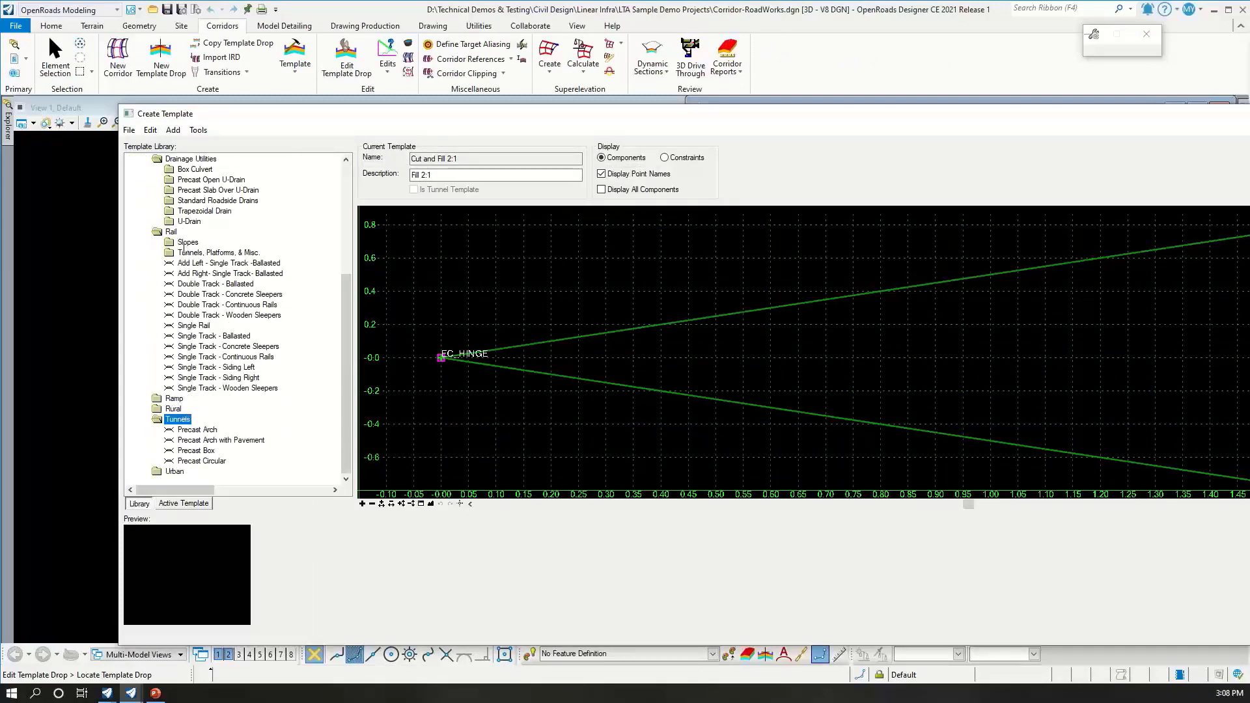
{"action": "double_click", "coordinate": [186, 243]}
{"action": "double_click", "coordinate": [198, 295]}
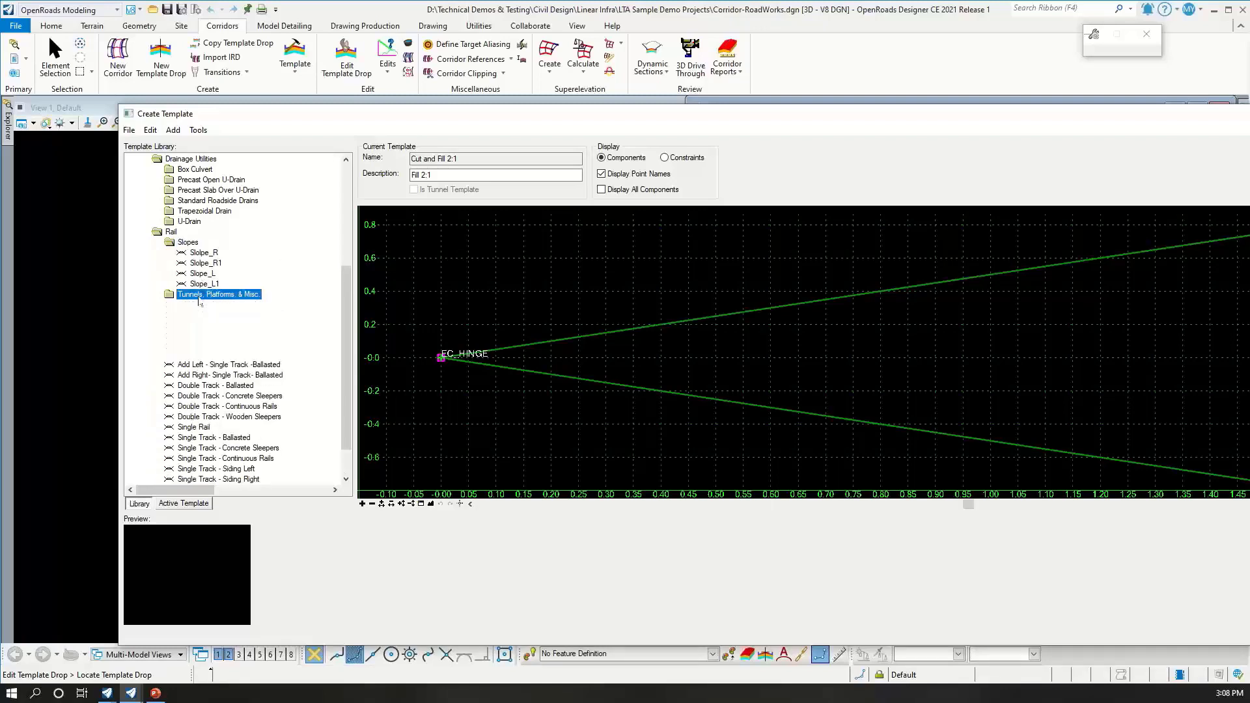
{"action": "left_click", "coordinate": [204, 253]}
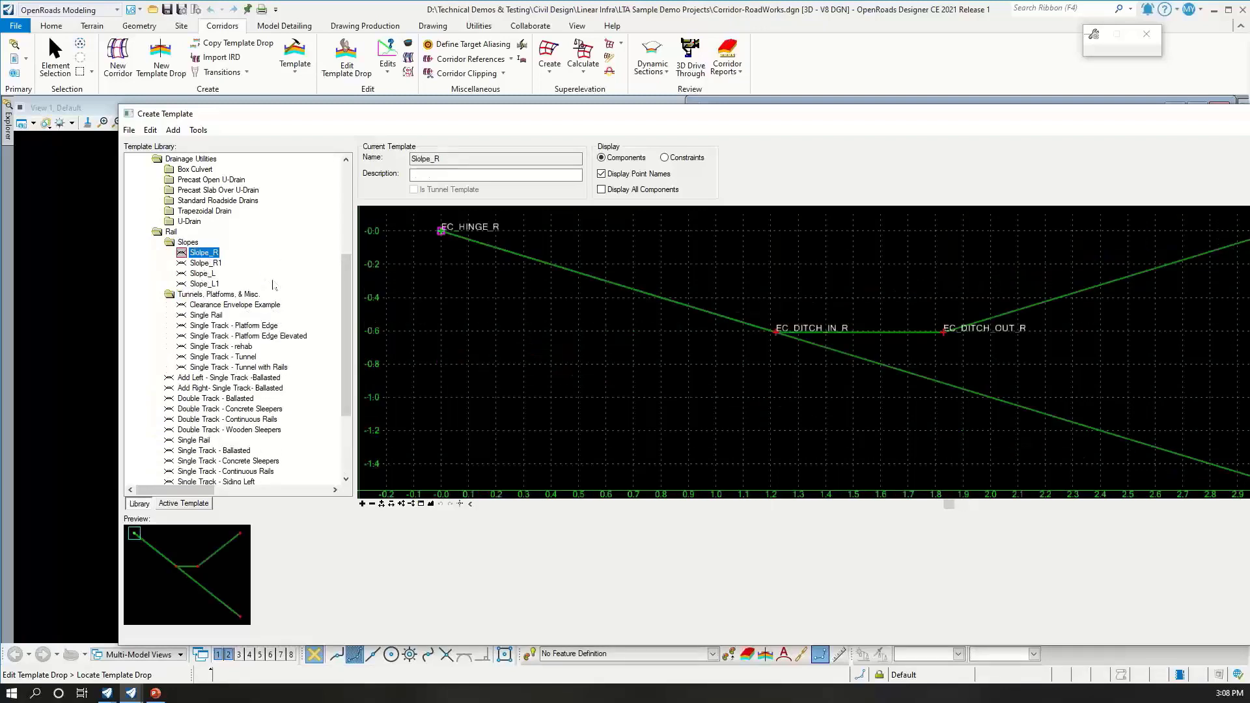
{"action": "scroll", "coordinate": [182, 219], "scroll_direction": "up", "scroll_amount": 2}
{"action": "scroll", "coordinate": [189, 219], "scroll_direction": "up", "scroll_amount": 4}
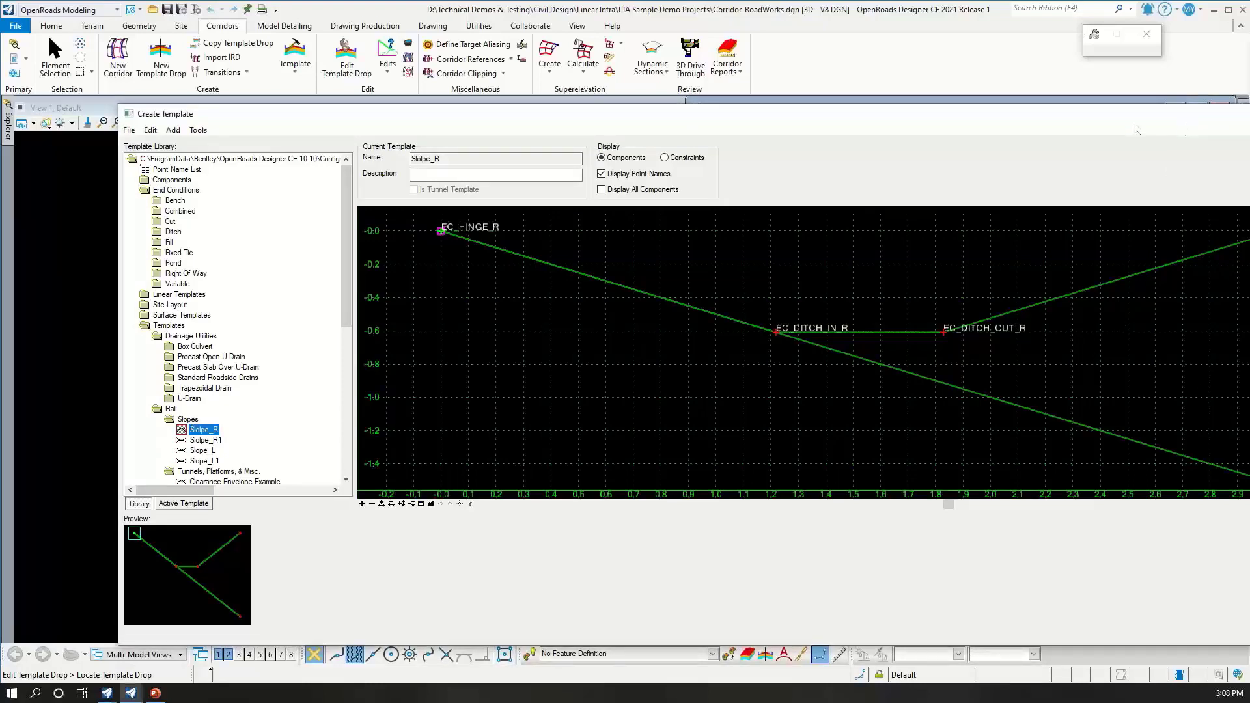
{"action": "left_click_drag", "start_coordinate": [1191, 121], "coordinate": [896, 86]}
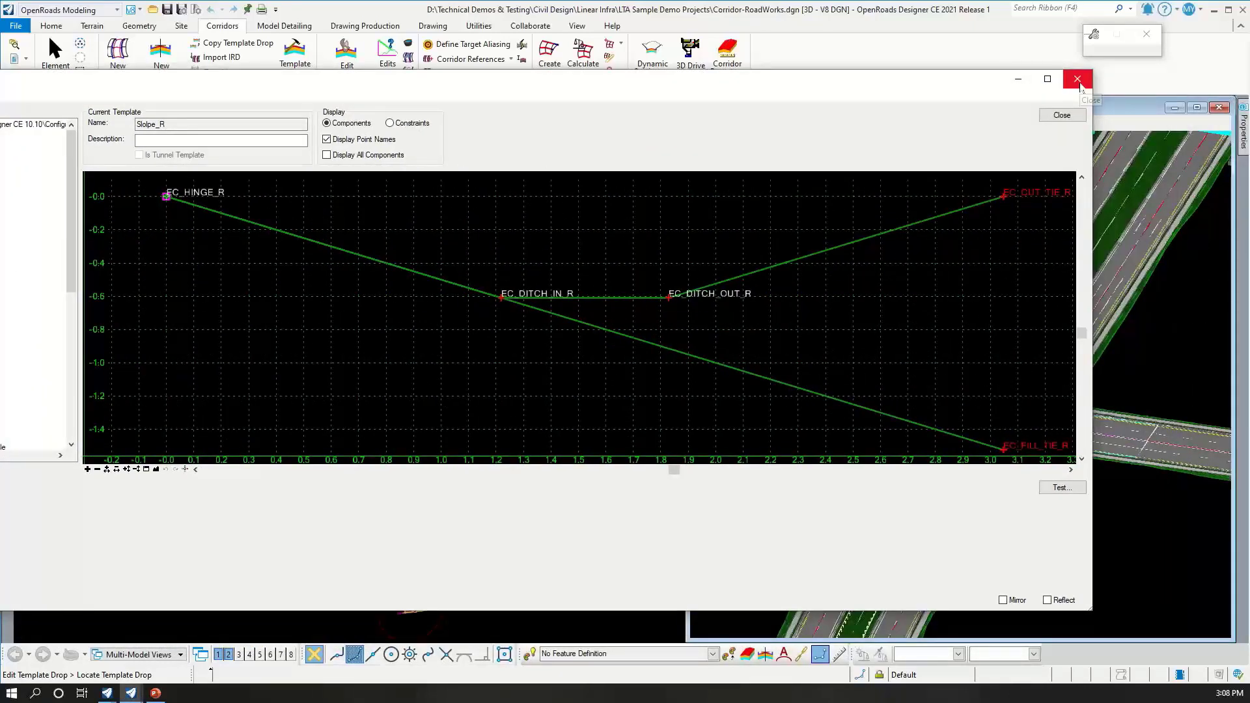
{"action": "left_click", "coordinate": [1078, 81]}
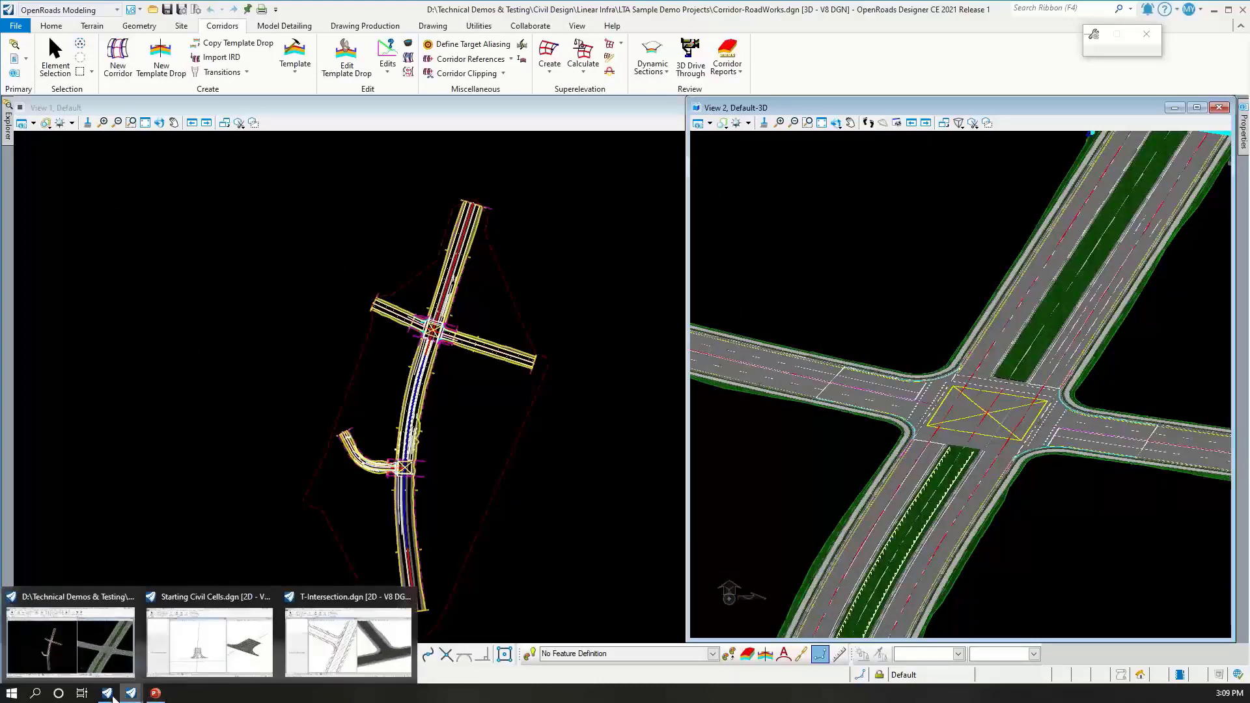
Switch to the Intersection-Model-Complete.dgn session and inspect the curb lines along the side road's narrow median in the 3D view
{"action": "mouse_move", "coordinate": [104, 698]}
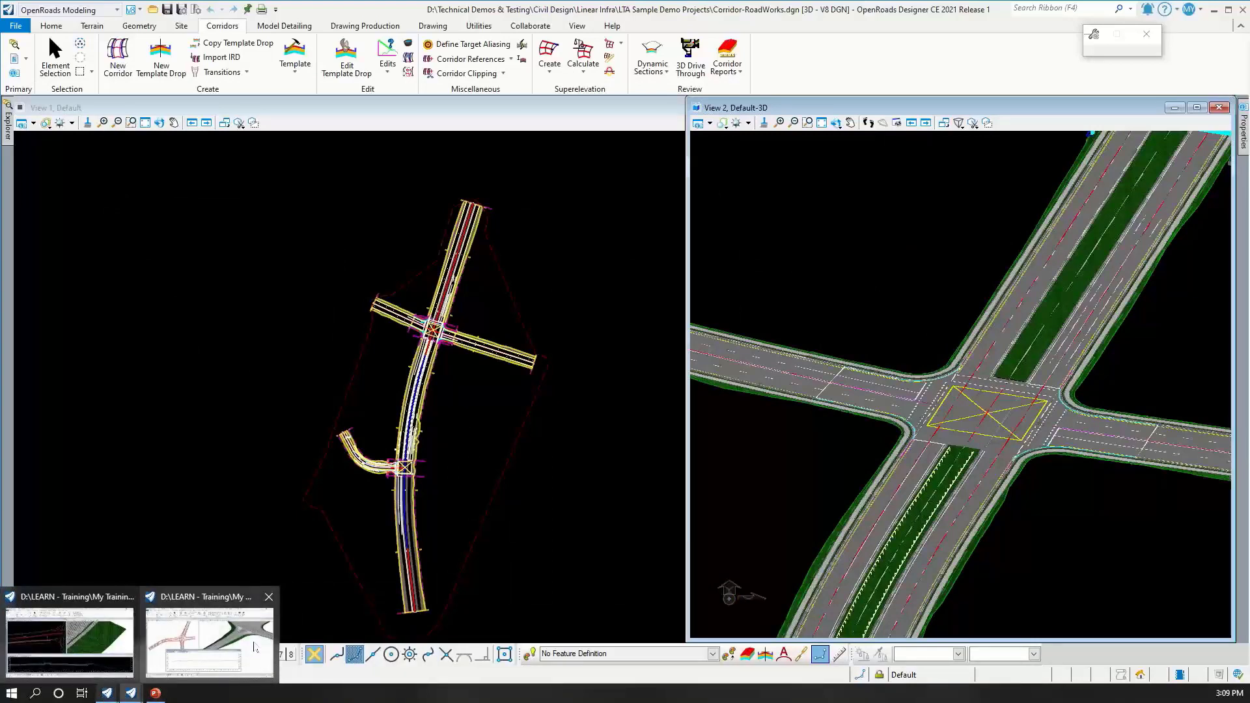
{"action": "left_click", "coordinate": [210, 641]}
{"action": "left_click_drag", "start_coordinate": [821, 415], "coordinate": [713, 432]}
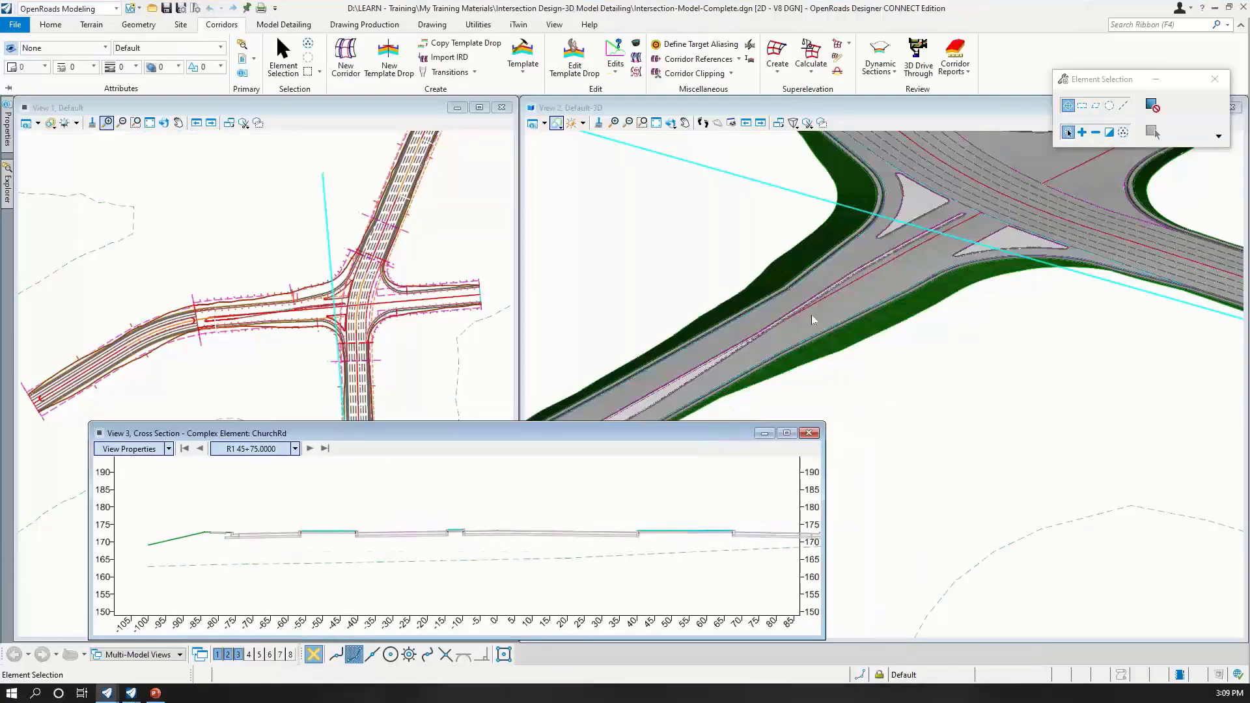
{"action": "scroll", "coordinate": [811, 315], "scroll_direction": "down", "scroll_amount": 2}
{"action": "scroll", "coordinate": [845, 271], "scroll_direction": "up", "scroll_amount": 5}
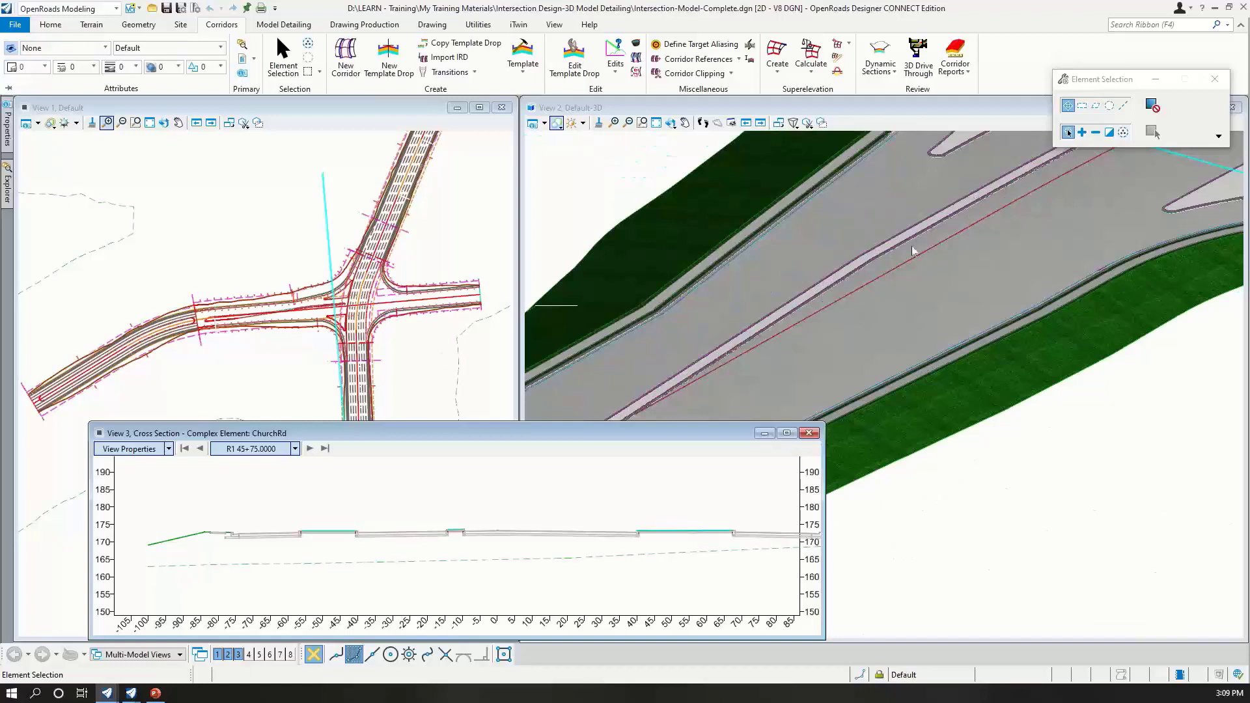
{"action": "scroll", "coordinate": [915, 232], "scroll_direction": "up", "scroll_amount": 3}
{"action": "scroll", "coordinate": [920, 232], "scroll_direction": "up", "scroll_amount": 2}
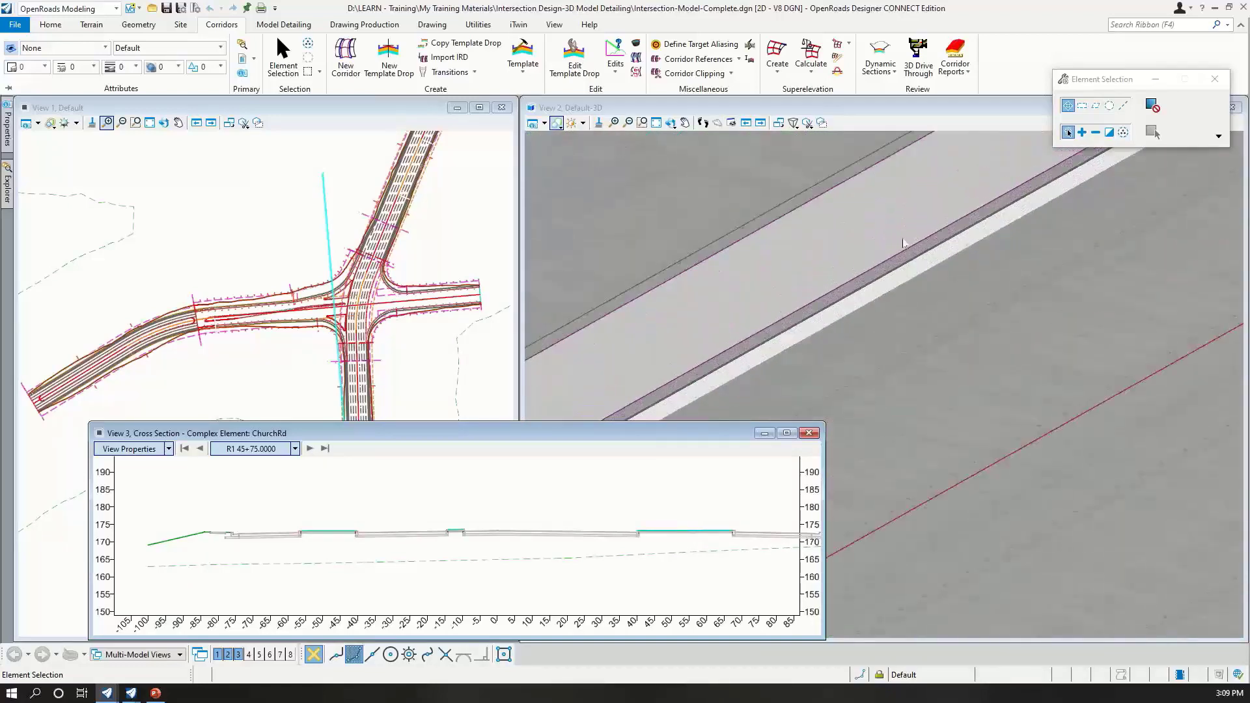
{"action": "left_click", "coordinate": [897, 273]}
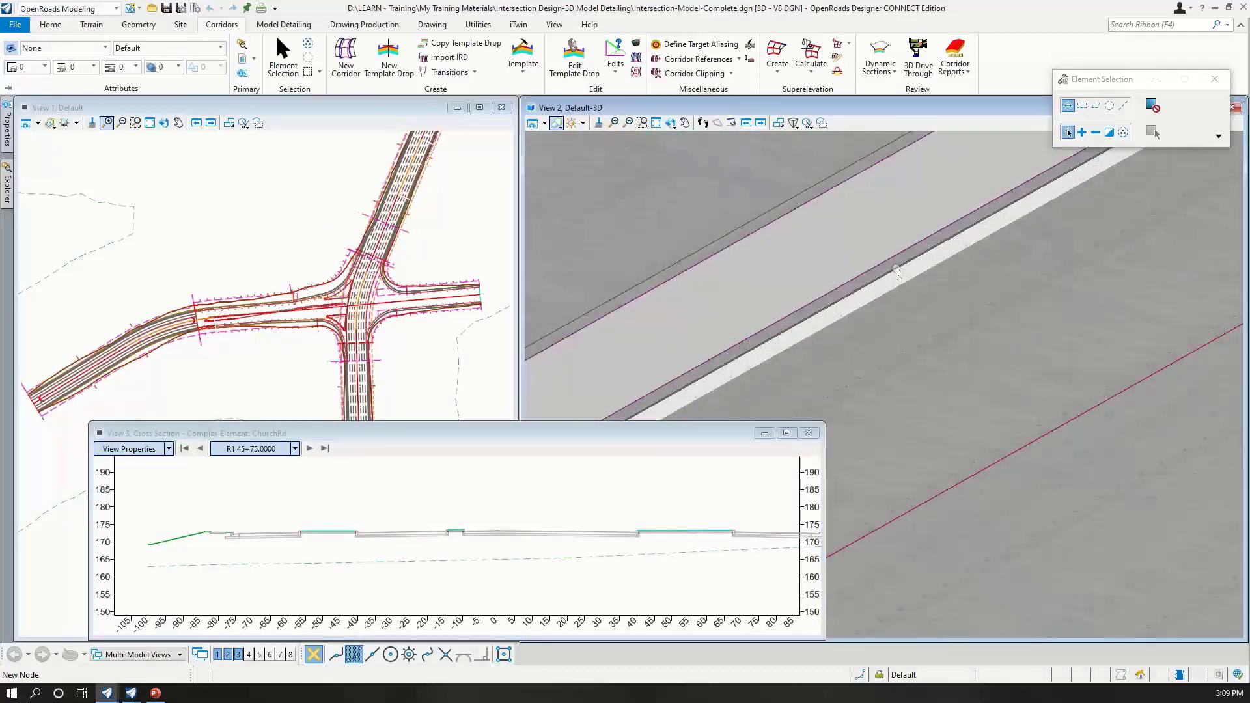
{"action": "mouse_move", "coordinate": [904, 268]}
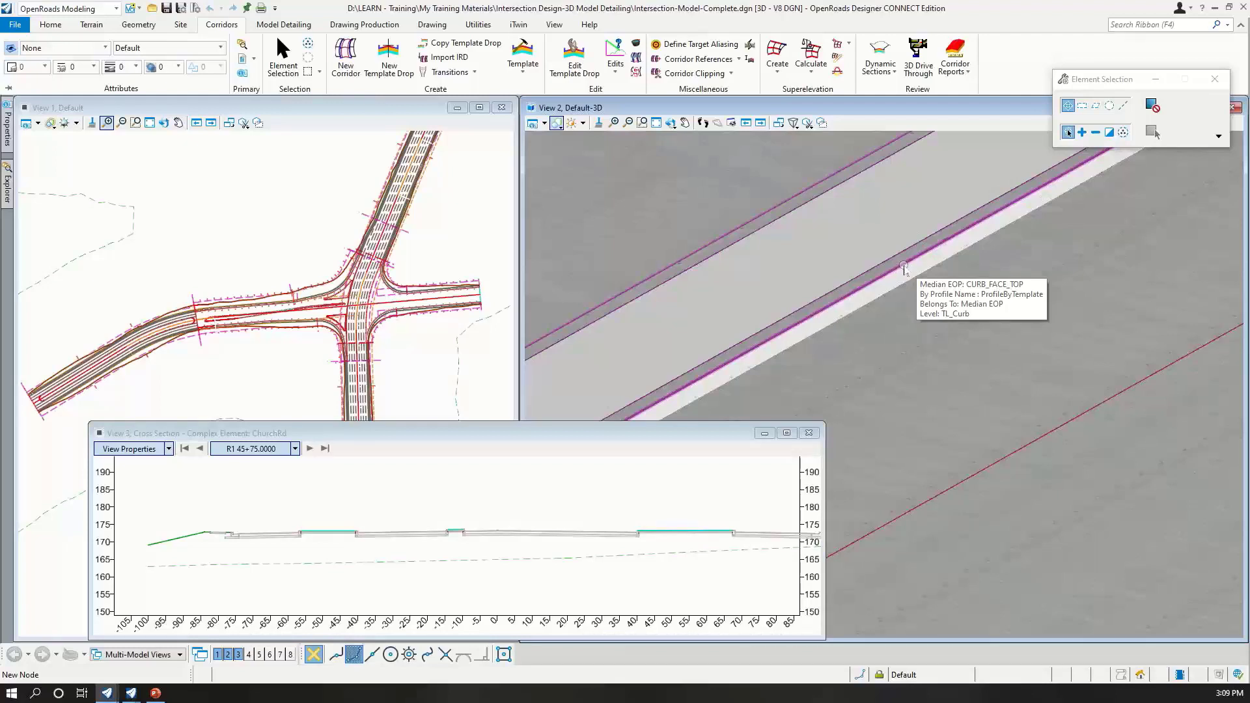
{"action": "scroll", "coordinate": [904, 268], "scroll_direction": "down", "scroll_amount": 3}
{"action": "left_click", "coordinate": [1068, 132]}
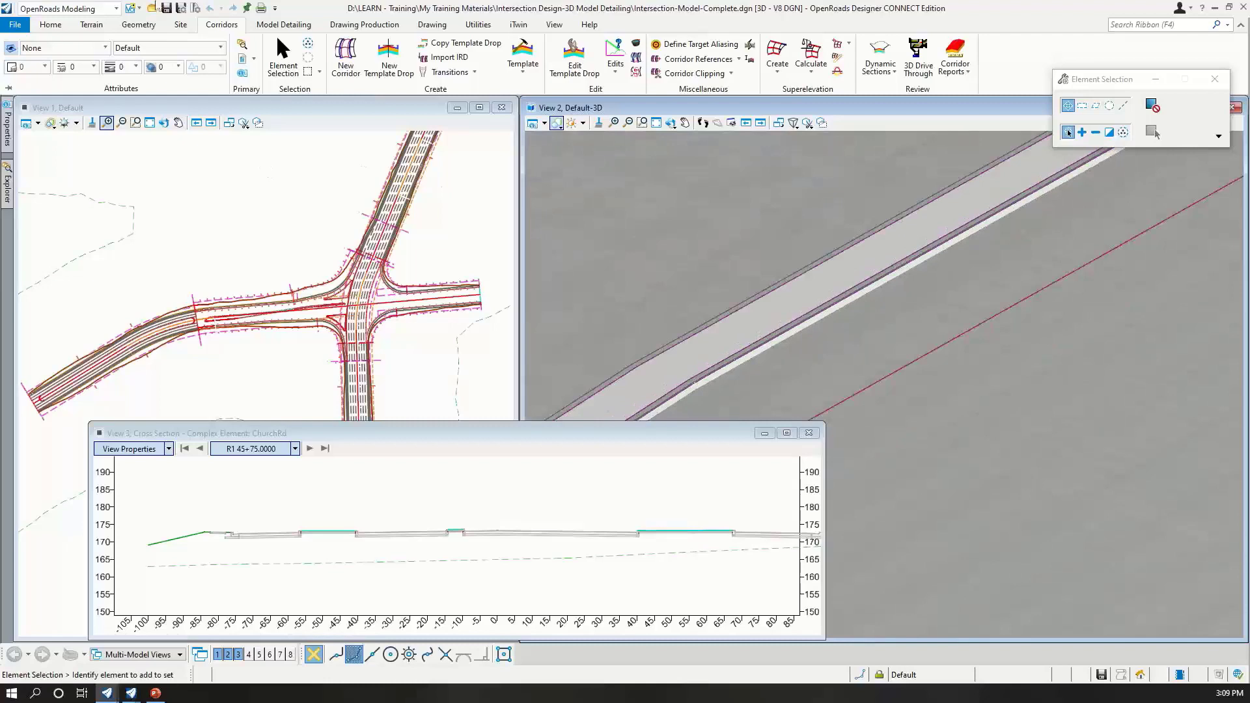
Examine the side road's median in the cross section and plan views, and identify the linear template along its edge
{"action": "left_click", "coordinate": [264, 173]}
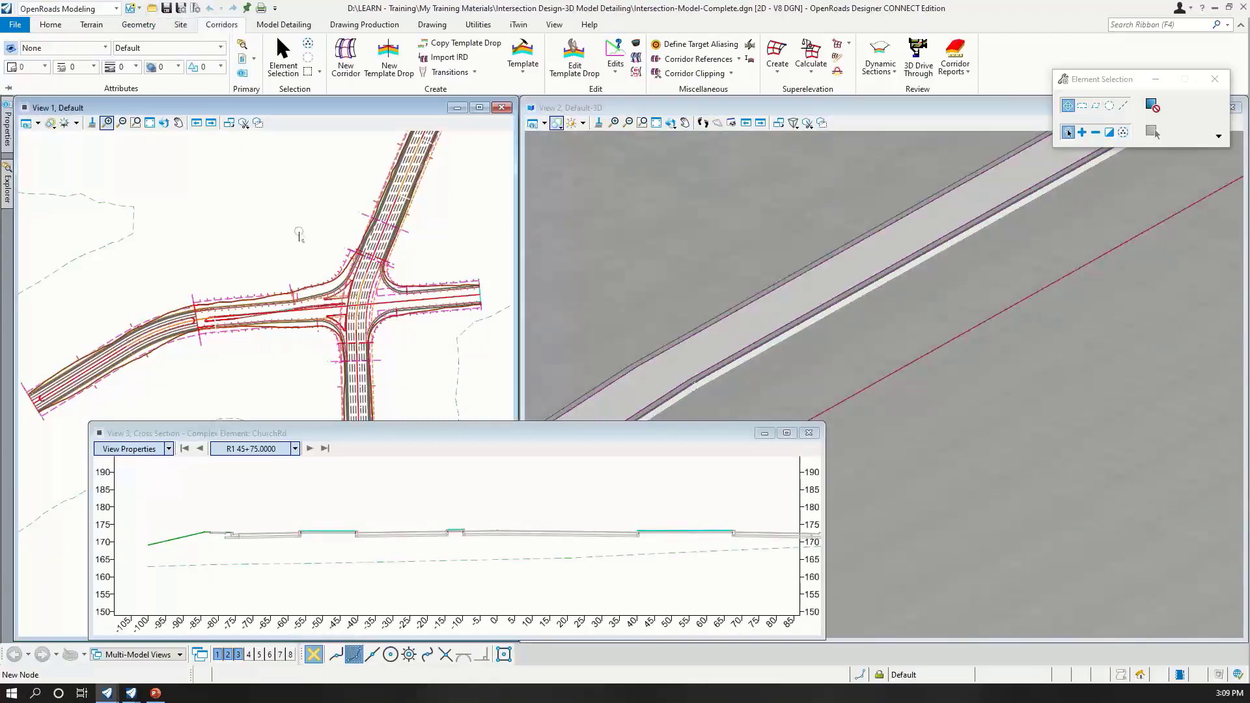
{"action": "scroll", "coordinate": [488, 567], "scroll_direction": "up", "scroll_amount": 6}
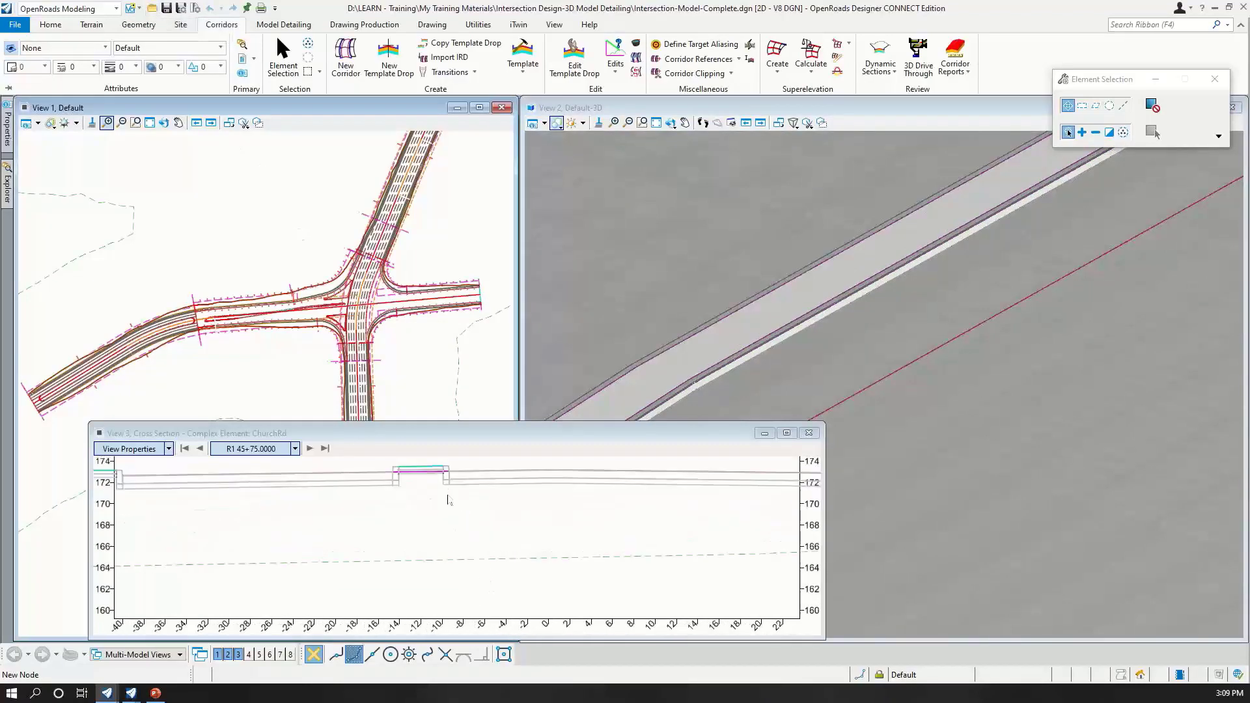
{"action": "scroll", "coordinate": [448, 500], "scroll_direction": "down", "scroll_amount": 2}
{"action": "scroll", "coordinate": [326, 325], "scroll_direction": "up", "scroll_amount": 5}
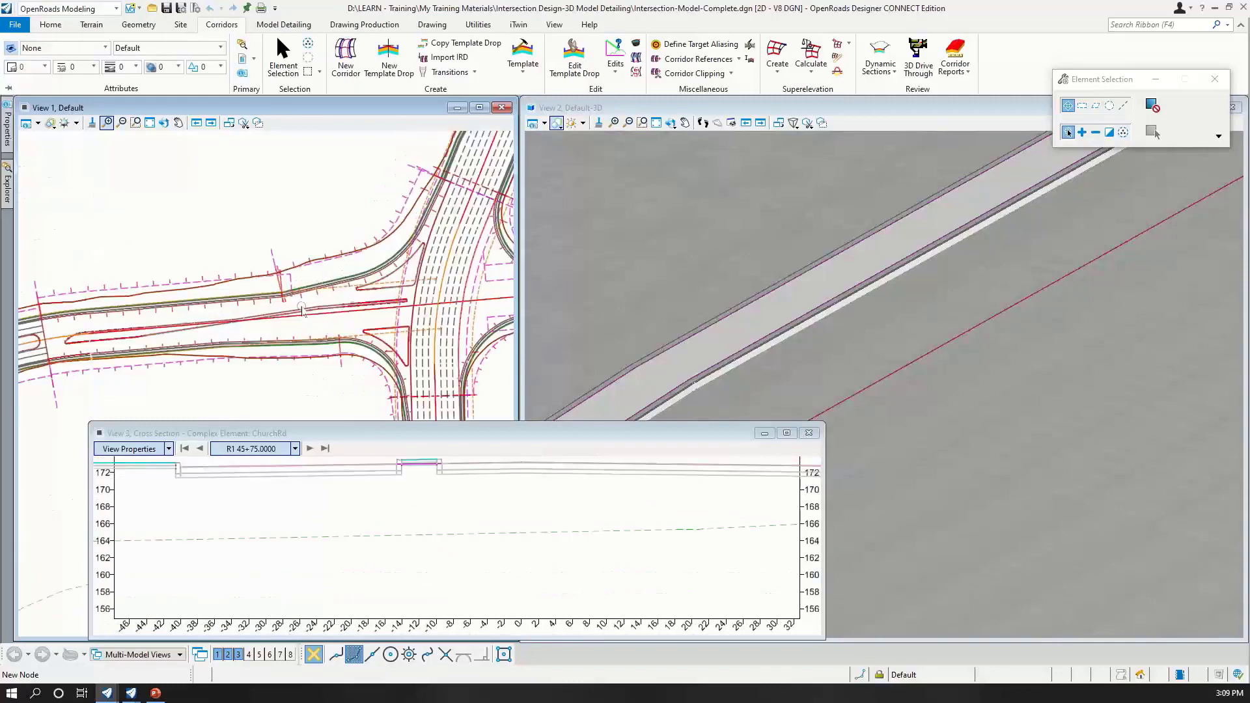
{"action": "scroll", "coordinate": [332, 322], "scroll_direction": "up", "scroll_amount": 4}
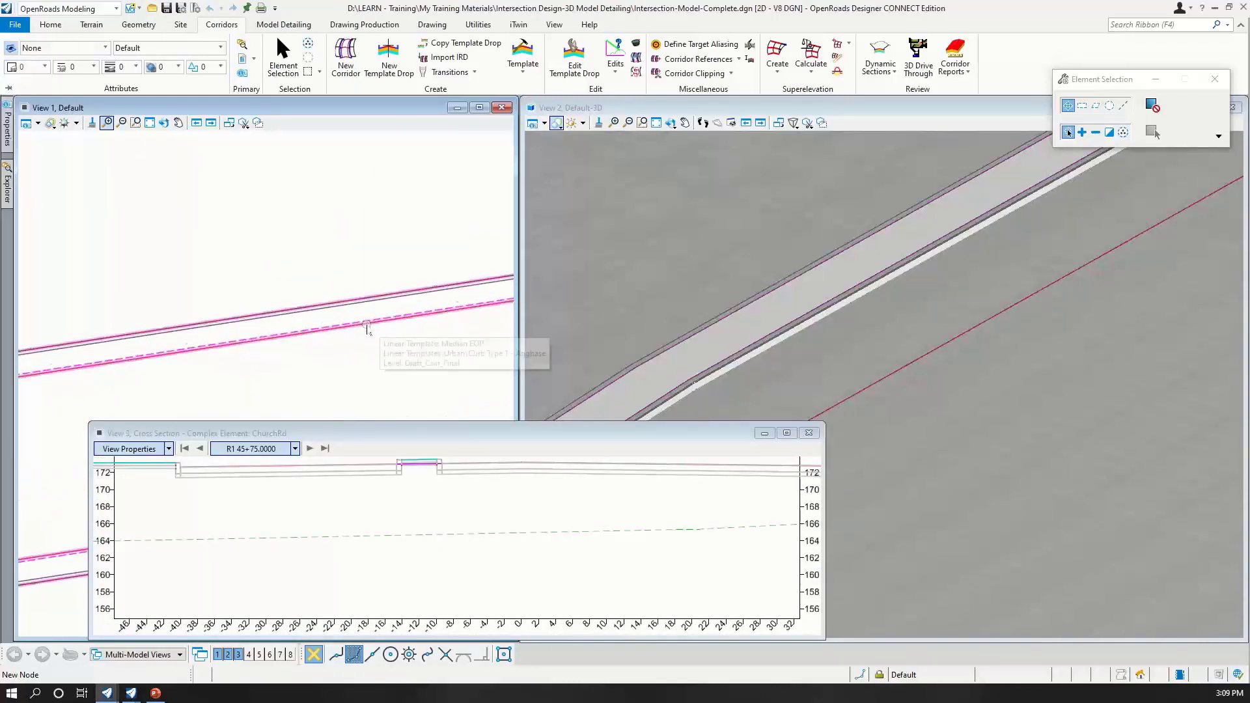
Open the profile model of the median's CURB_FACE_TOP line in View 5
{"action": "mouse_move", "coordinate": [368, 307]}
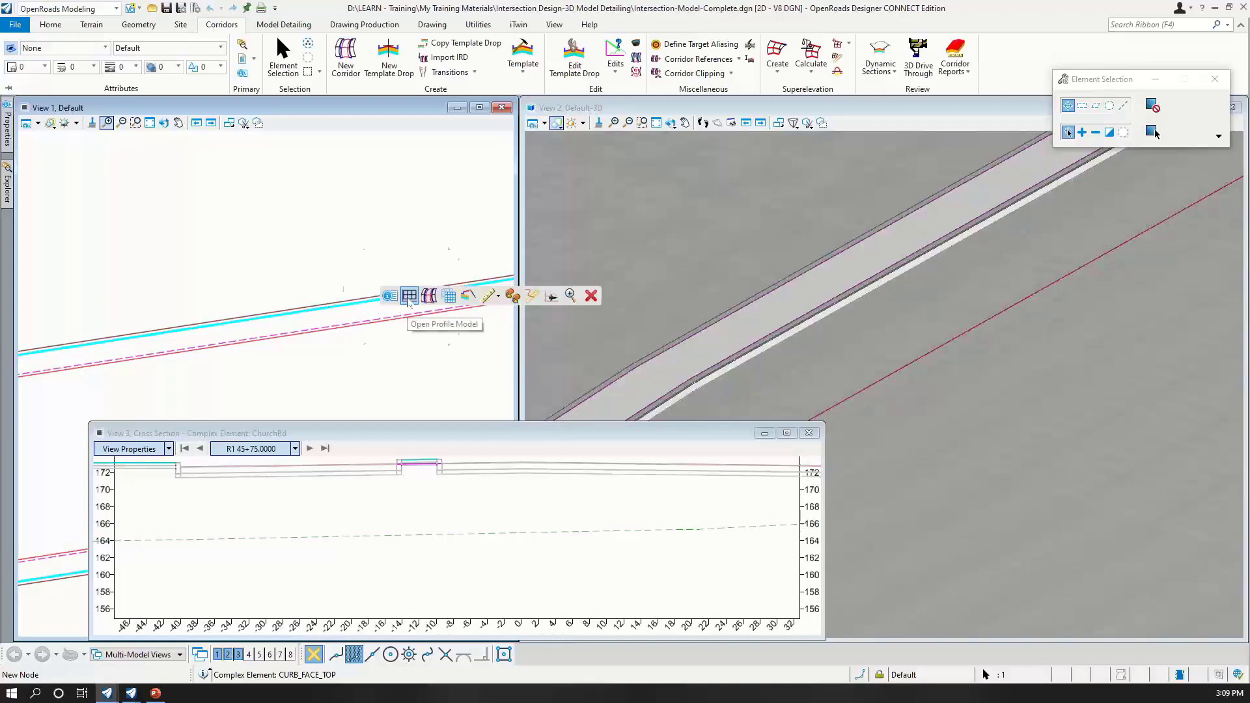
{"action": "left_click", "coordinate": [409, 298]}
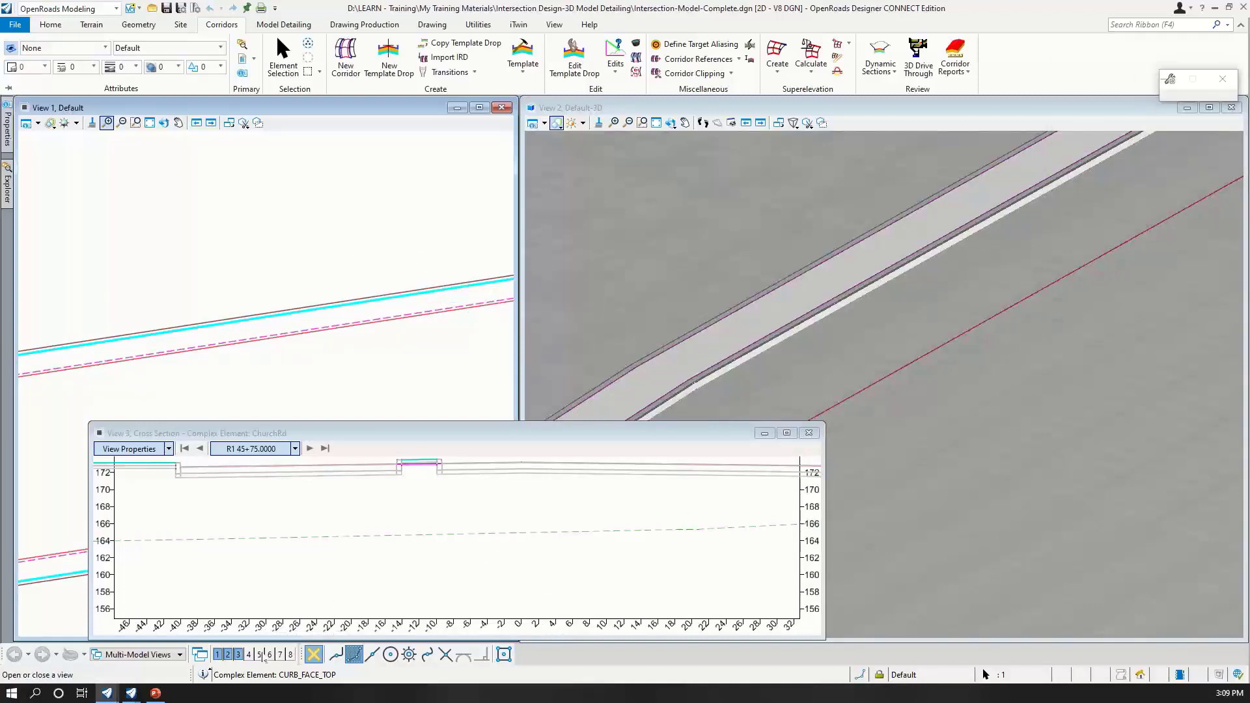
{"action": "left_click", "coordinate": [259, 654]}
{"action": "left_click", "coordinate": [534, 521]}
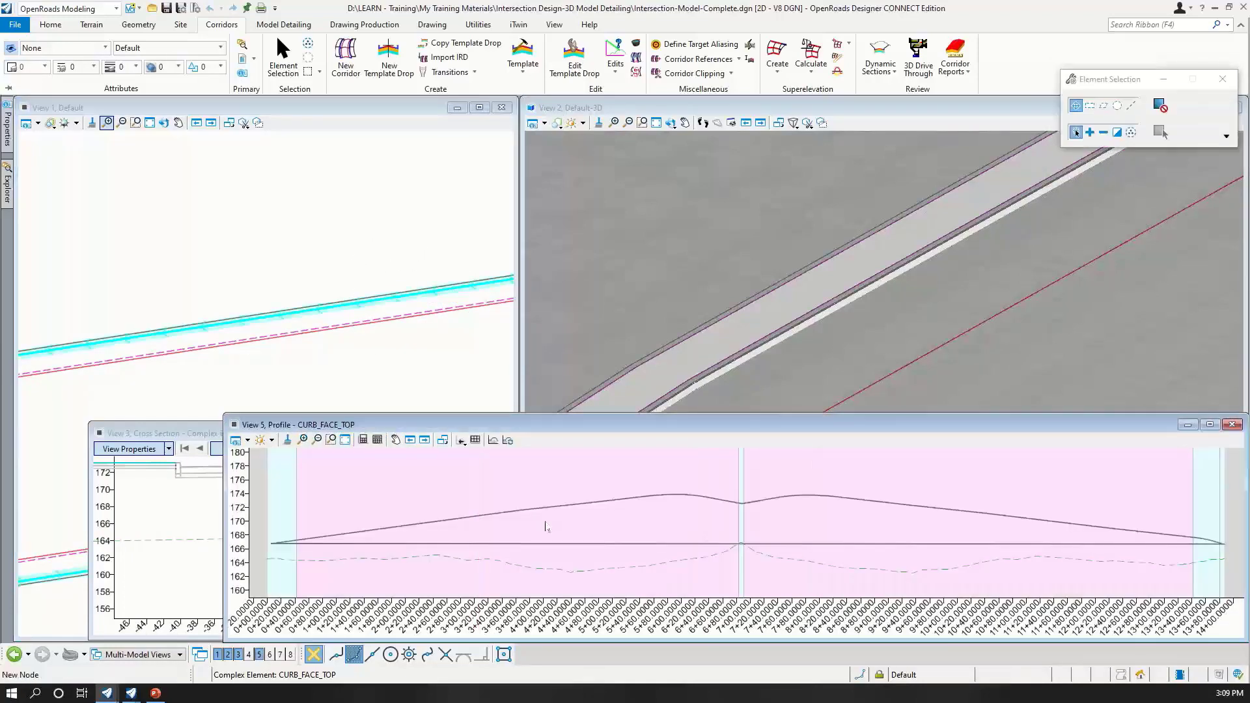
{"action": "scroll", "coordinate": [721, 521], "scroll_direction": "up", "scroll_amount": 2}
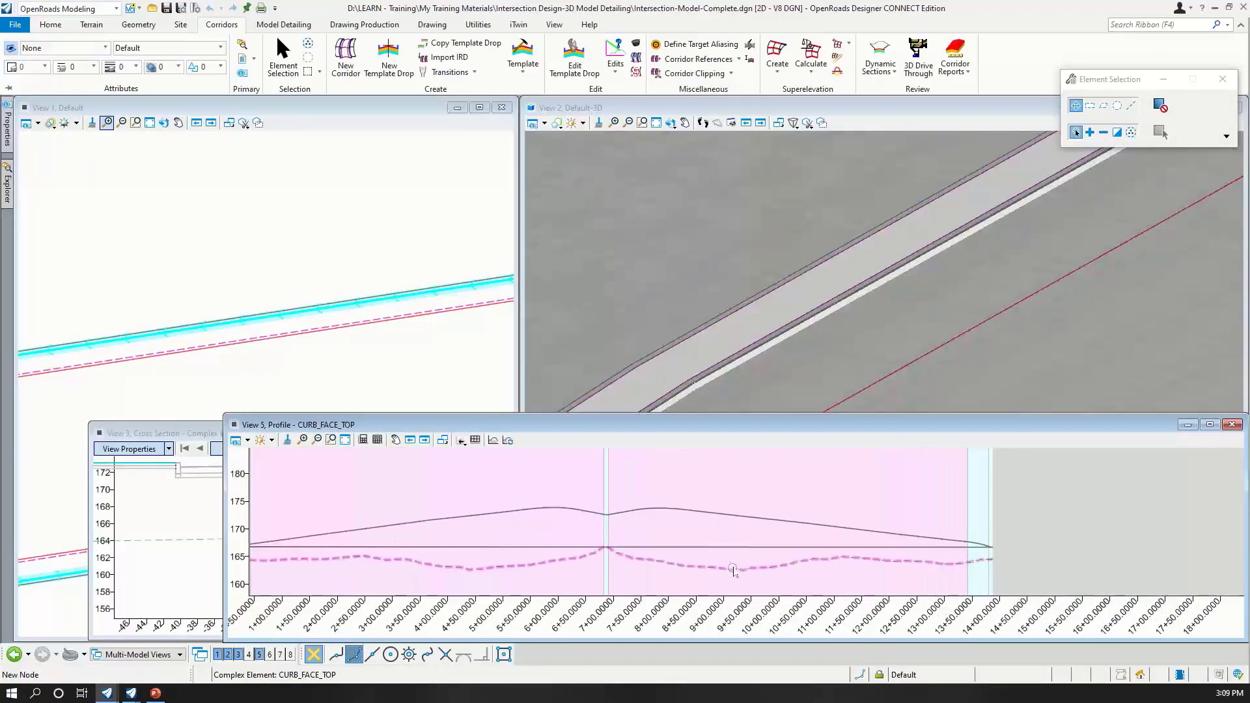
Select the curb line's active profile in the profile view and inspect the side road median at the intersection in the 3D view
{"action": "left_click", "coordinate": [747, 518]}
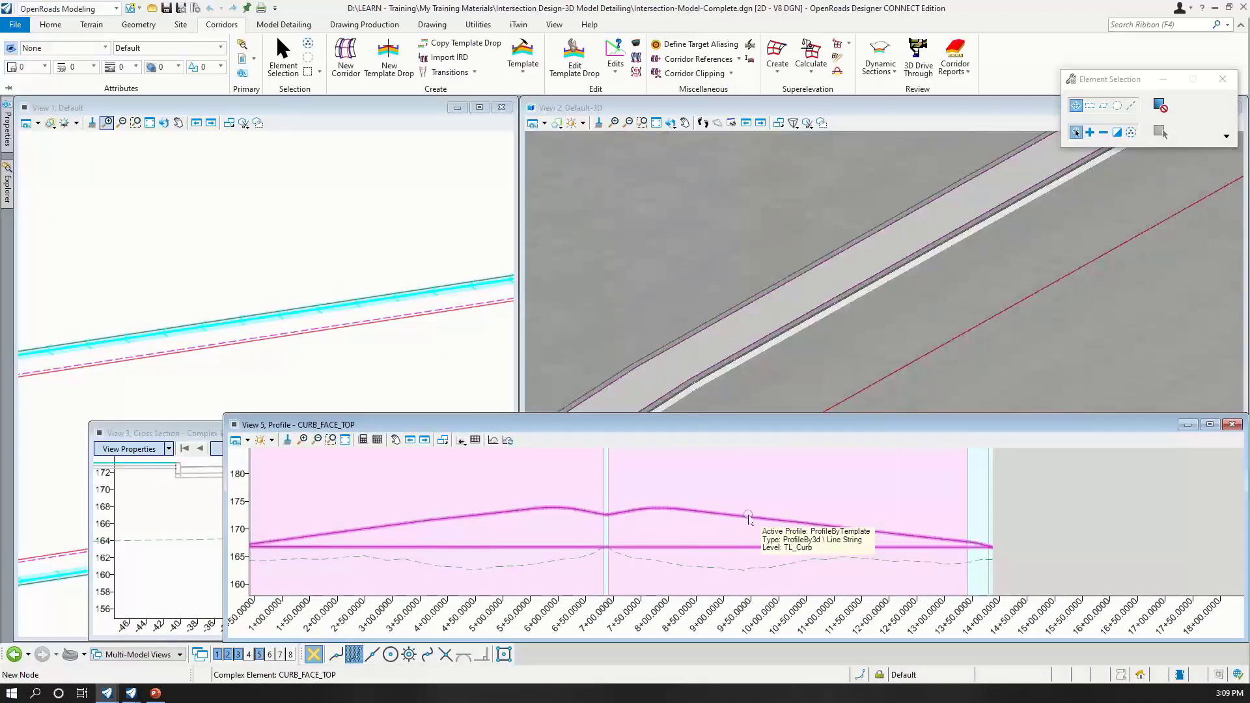
{"action": "scroll", "coordinate": [870, 315], "scroll_direction": "down", "scroll_amount": 4}
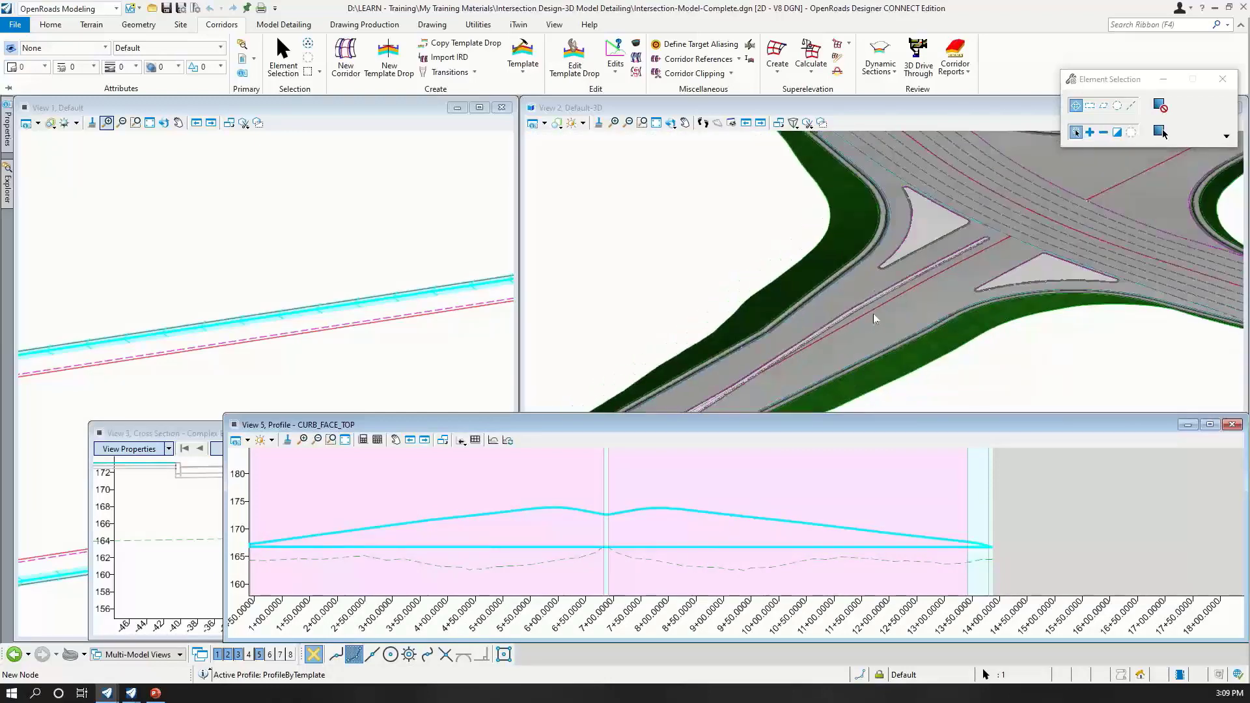
{"action": "scroll", "coordinate": [873, 314], "scroll_direction": "down", "scroll_amount": 3}
{"action": "scroll", "coordinate": [944, 332], "scroll_direction": "up", "scroll_amount": 3}
{"action": "left_click", "coordinate": [804, 529]}
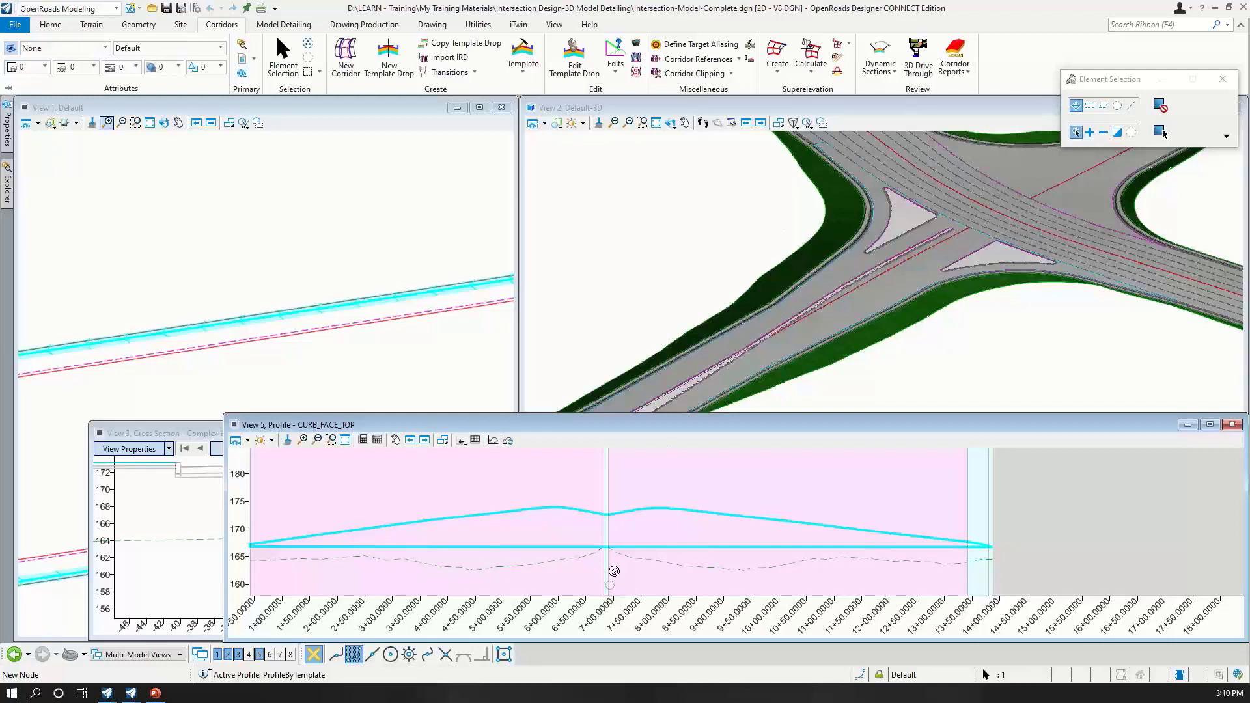
Switch to the Corridor-RoadWorks.dgn session and exit the Edit Template Drop command
{"action": "mouse_move", "coordinate": [131, 696]}
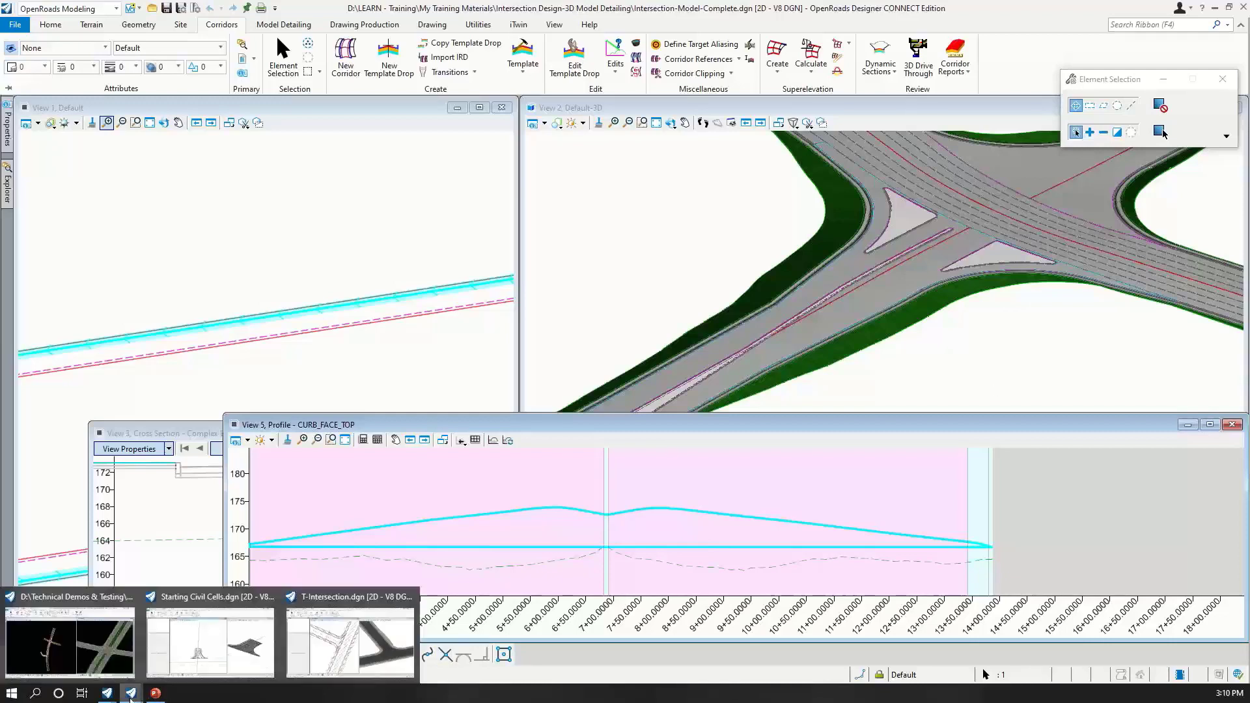
{"action": "left_click", "coordinate": [69, 642]}
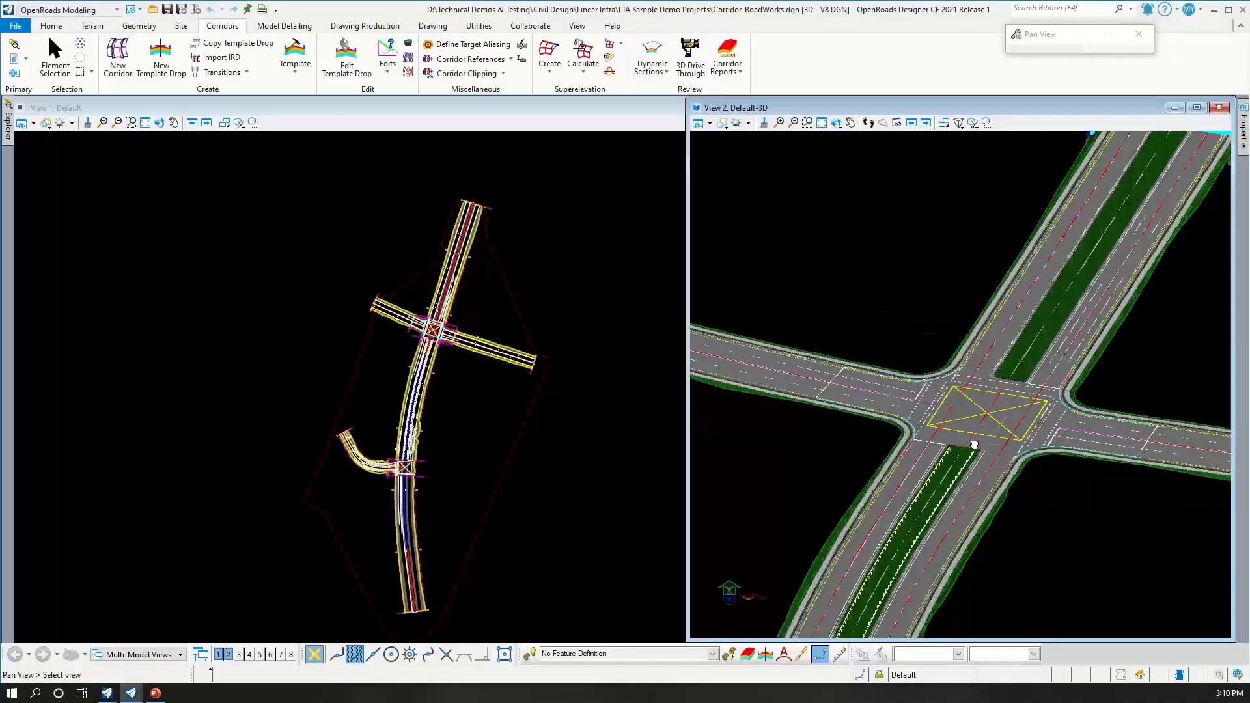
{"action": "middle_click_drag", "start_coordinate": [980, 448], "coordinate": [972, 351]}
{"action": "scroll", "coordinate": [978, 302], "scroll_direction": "up", "scroll_amount": 4}
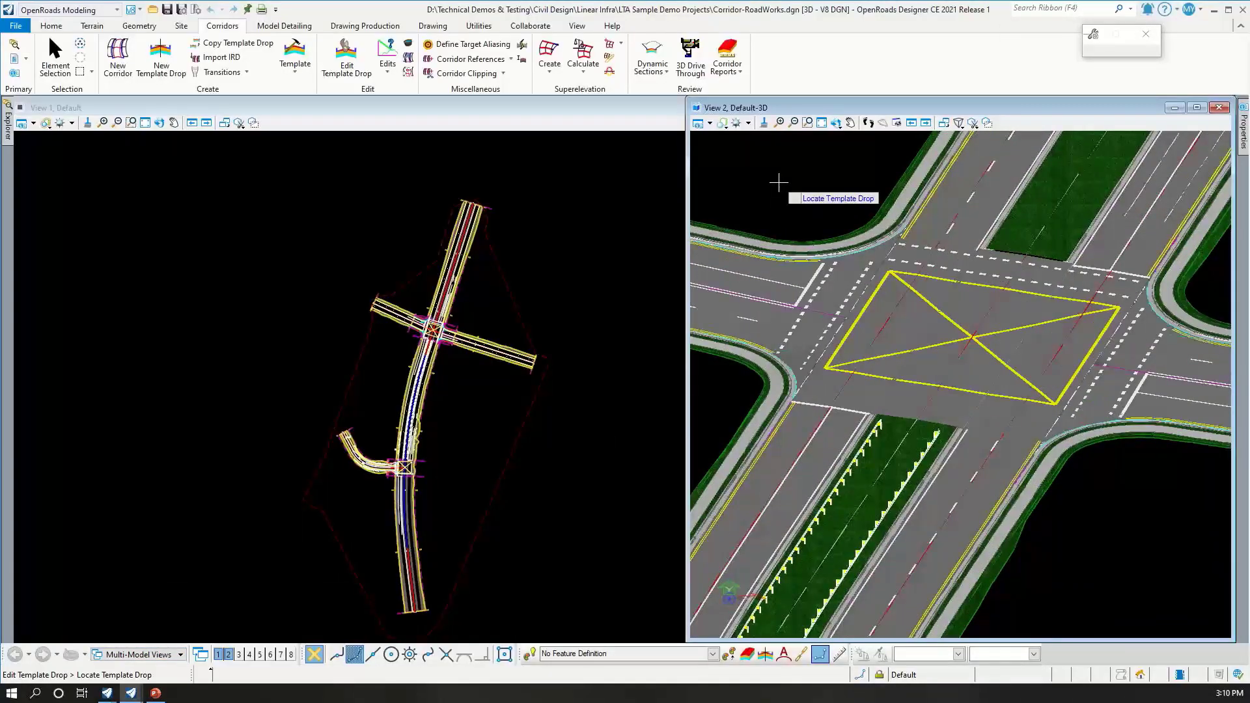
{"action": "key", "text": "Escape"}
Widen the 3D view and examine the road markings around the crossroads' yellow box
{"action": "left_click_drag", "start_coordinate": [687, 318], "coordinate": [491, 307]}
{"action": "scroll", "coordinate": [747, 309], "scroll_direction": "down", "scroll_amount": 2}
{"action": "middle_click_drag", "start_coordinate": [748, 308], "coordinate": [834, 369]}
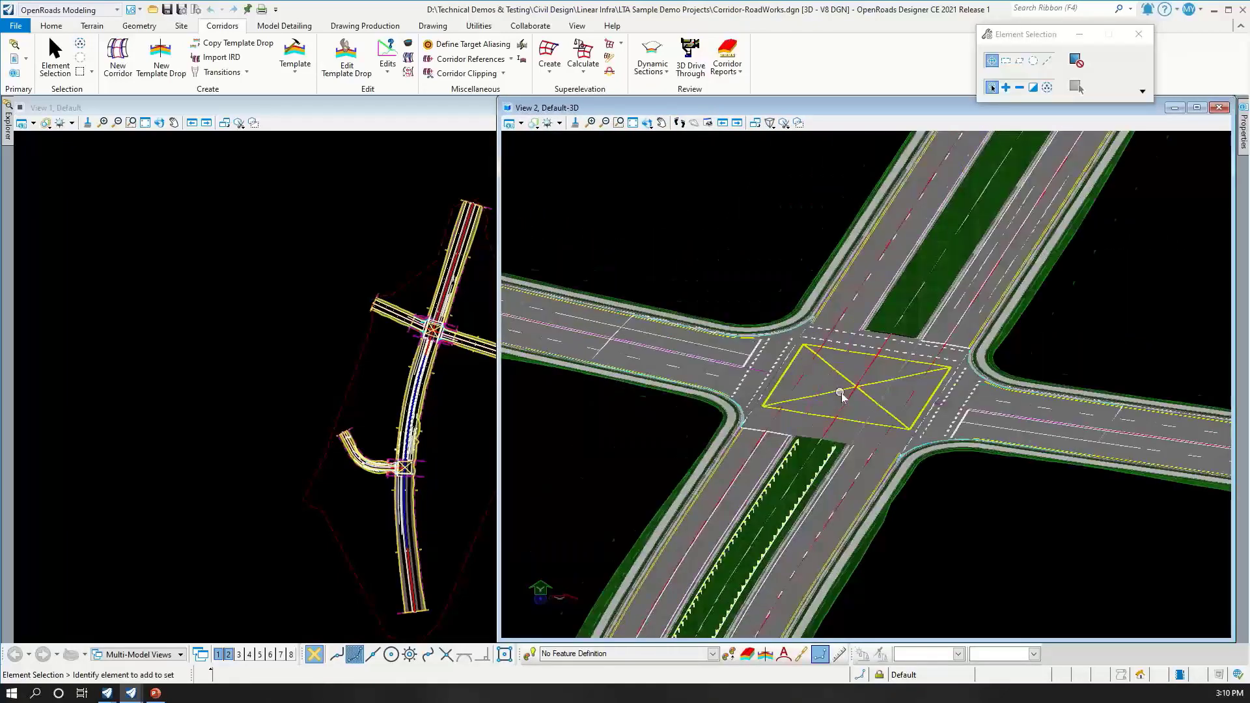
{"action": "scroll", "coordinate": [840, 392], "scroll_direction": "up", "scroll_amount": 1}
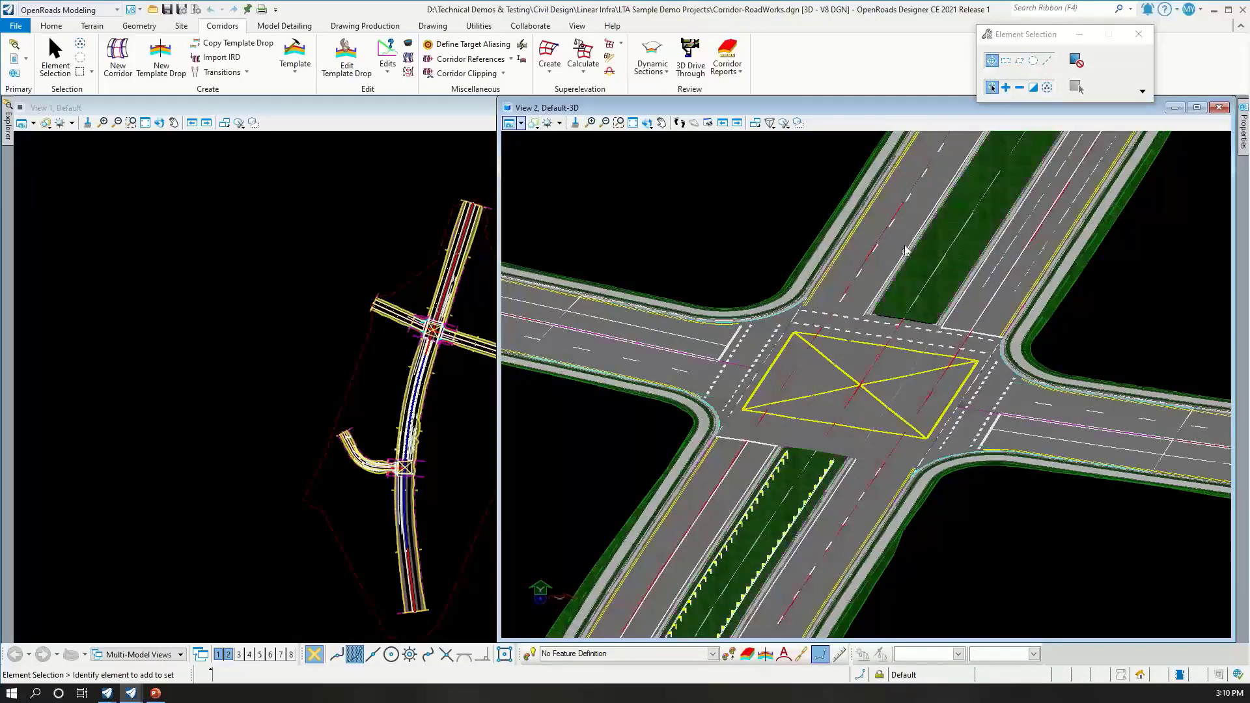
{"action": "scroll", "coordinate": [863, 293], "scroll_direction": "down", "scroll_amount": 2}
{"action": "scroll", "coordinate": [863, 293], "scroll_direction": "up", "scroll_amount": 2}
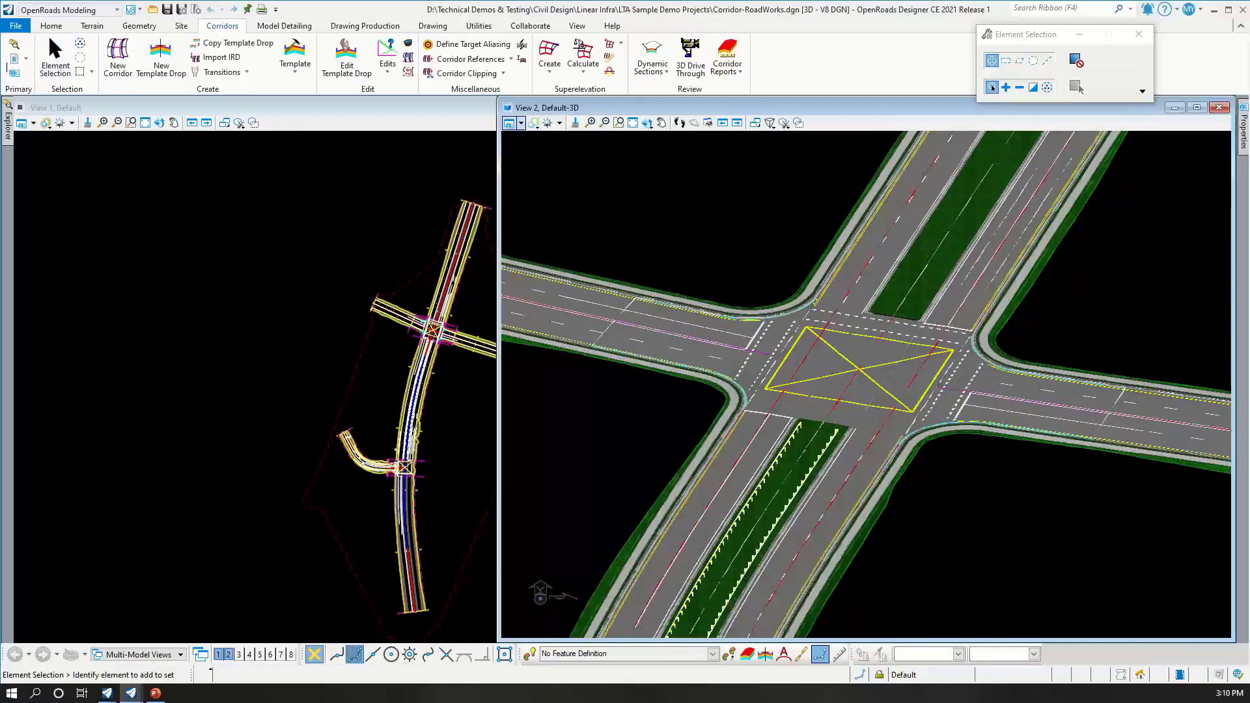
Review the corridor file's attached references and search the ribbon for the stencil tools using "stenc"
{"action": "left_click", "coordinate": [14, 59]}
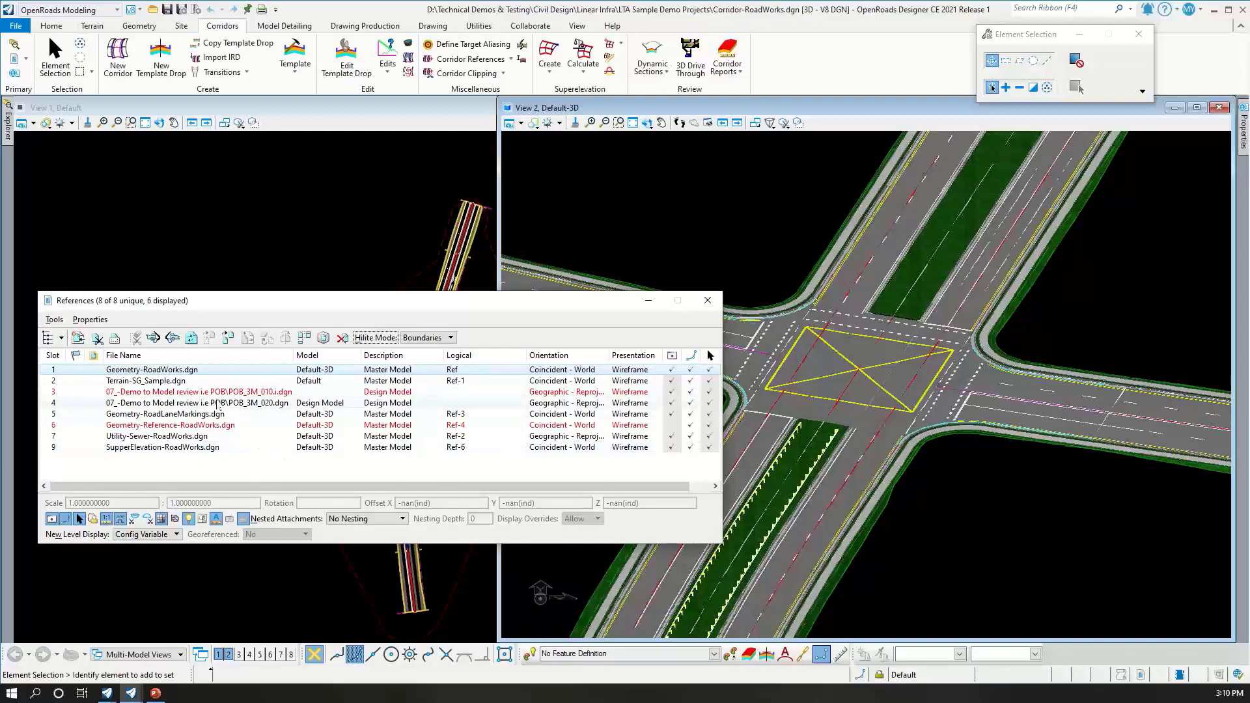
{"action": "left_click_drag", "start_coordinate": [396, 303], "coordinate": [365, 172]}
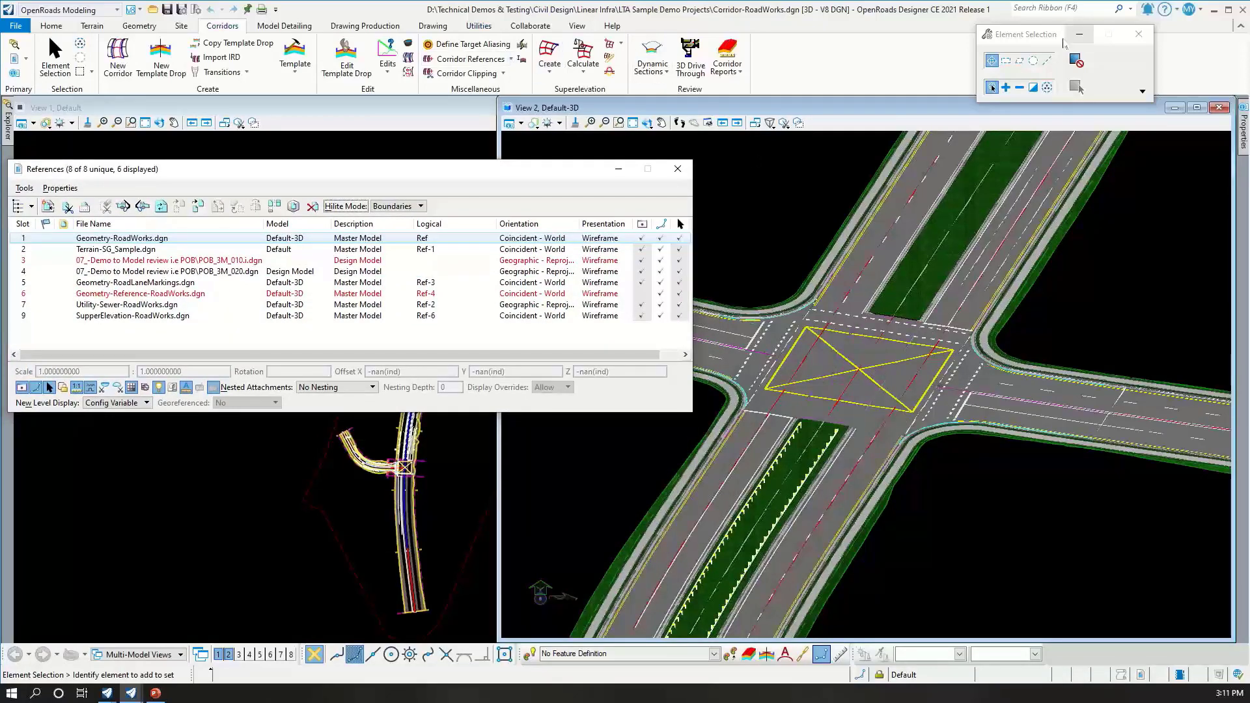
{"action": "left_click_drag", "start_coordinate": [1035, 35], "coordinate": [1012, 63]}
{"action": "left_click", "coordinate": [1048, 13]}
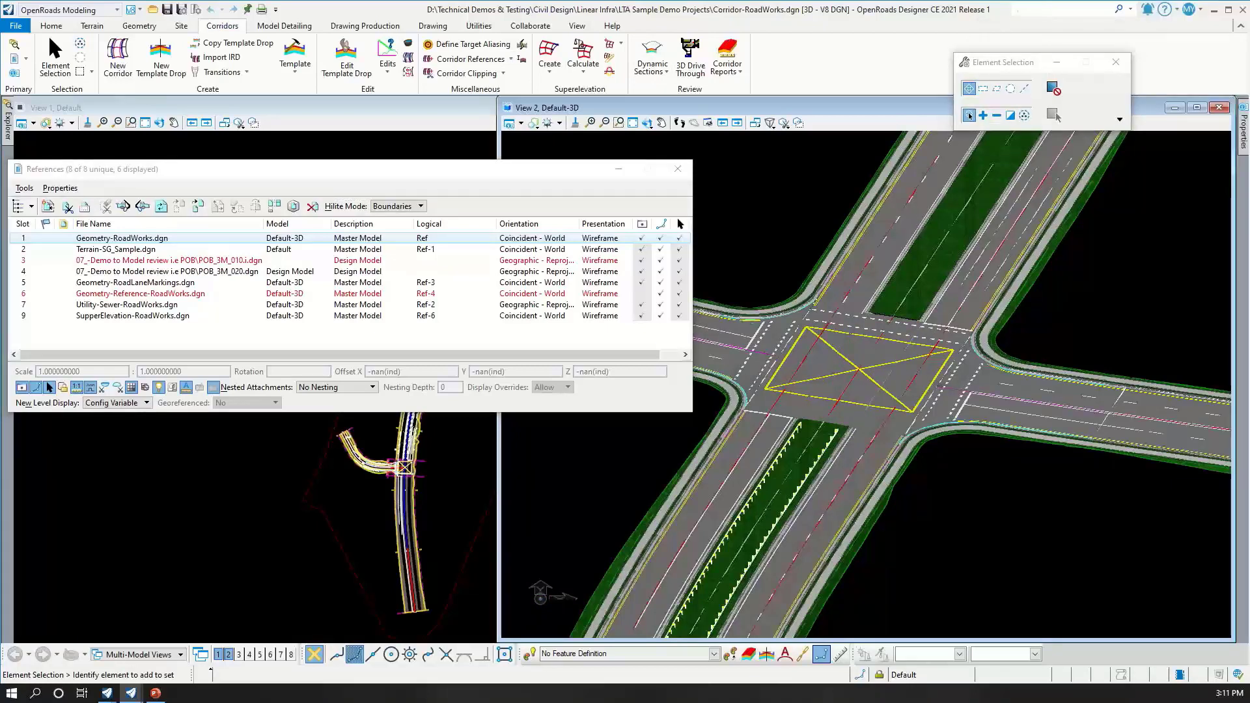
{"action": "type", "text": "stenc"}
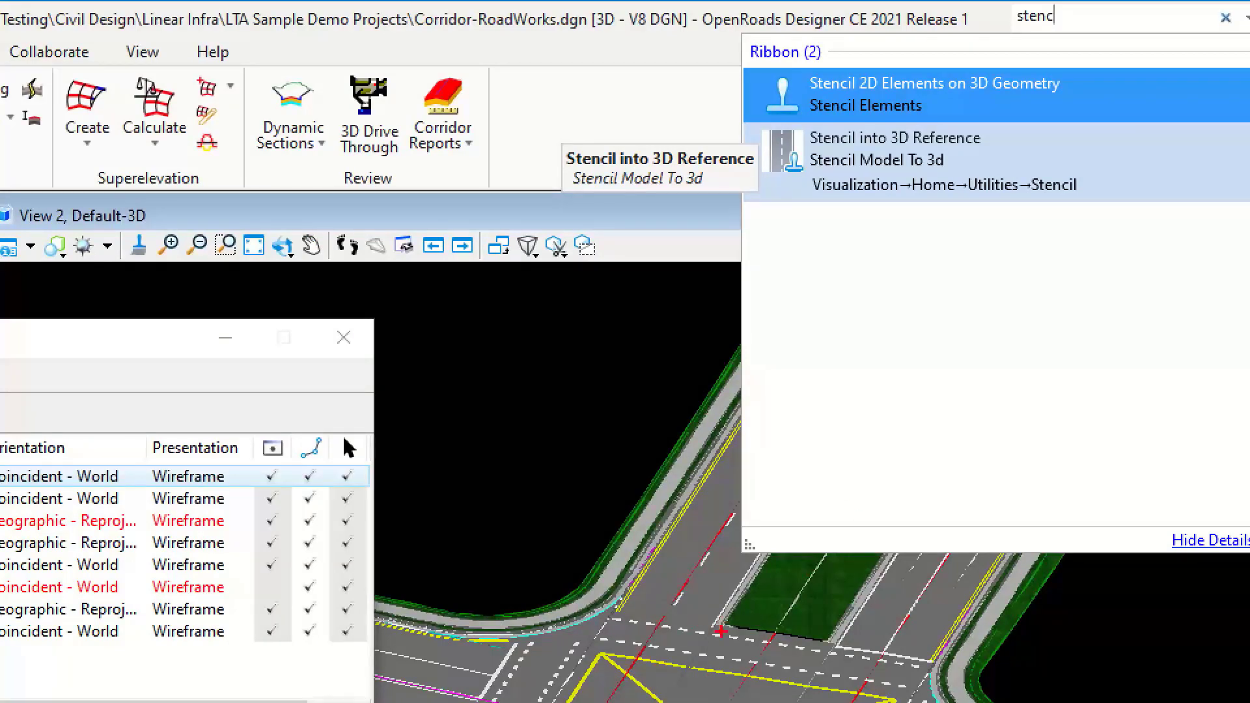
{"action": "key", "text": "Escape"}
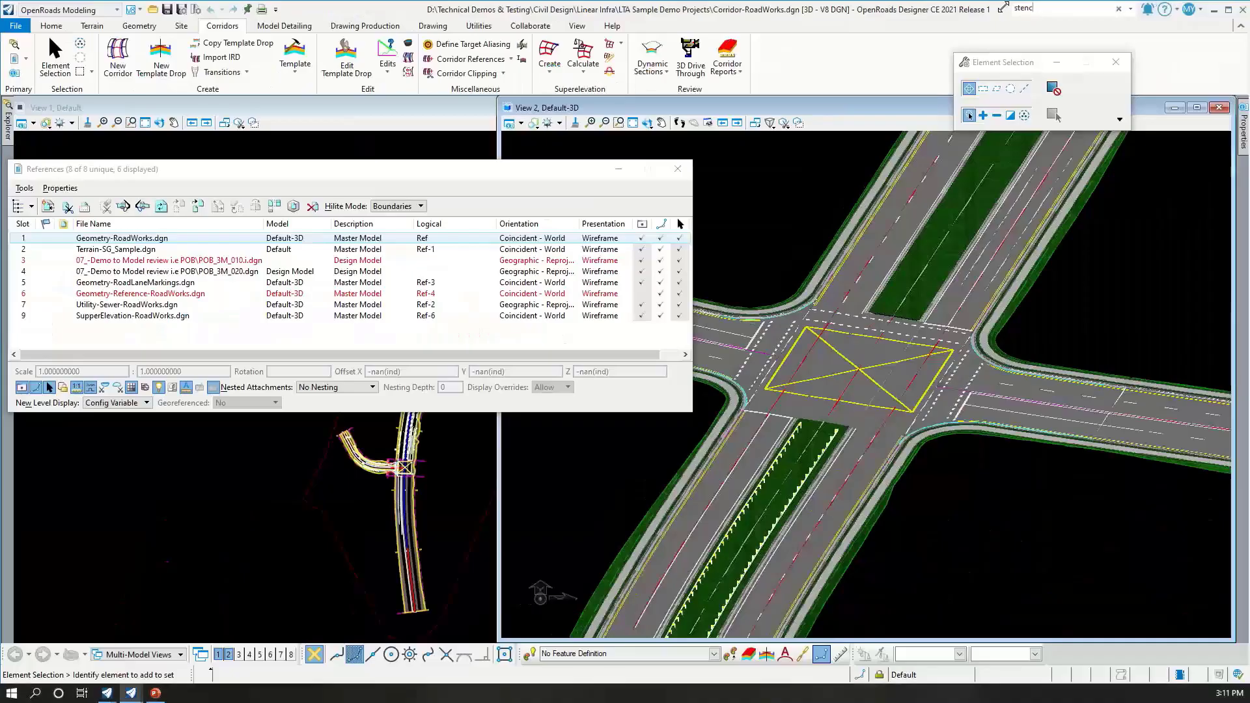
{"action": "left_click", "coordinate": [677, 168]}
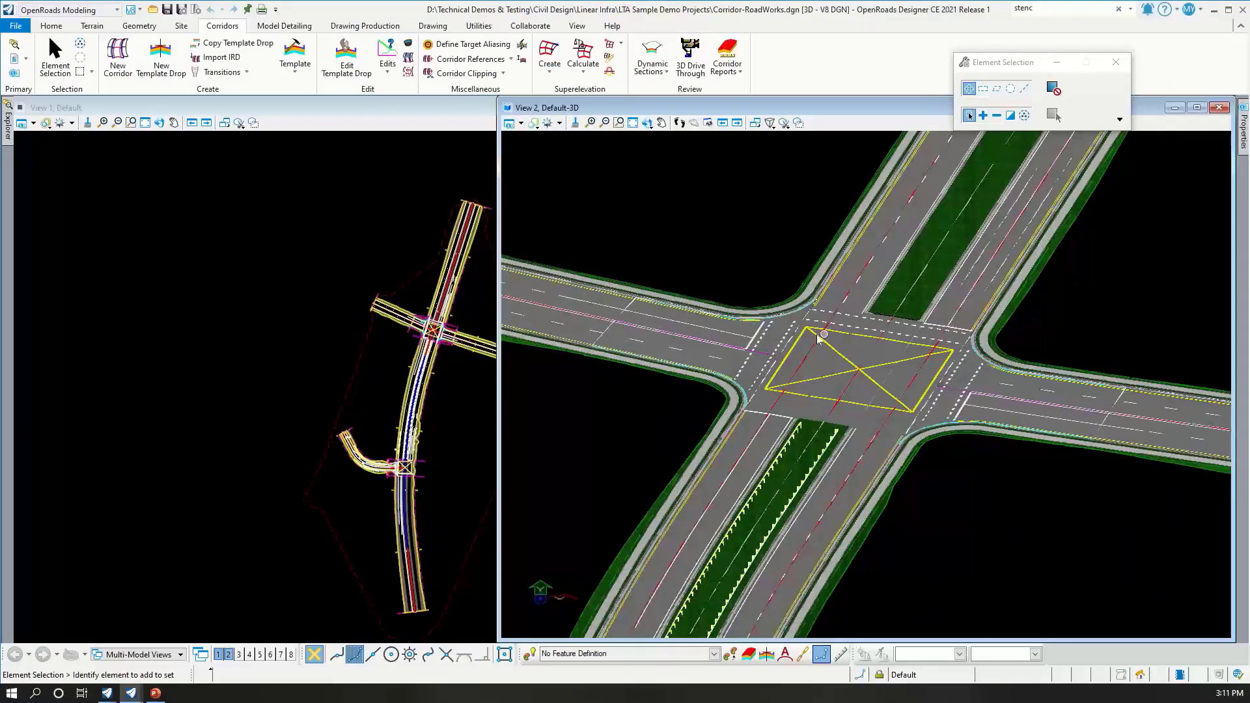
Select the yellow box marking's edge line facing the side road crossing and show the geometry tools
{"action": "scroll", "coordinate": [827, 366], "scroll_direction": "up", "scroll_amount": 2}
{"action": "scroll", "coordinate": [827, 367], "scroll_direction": "up", "scroll_amount": 1}
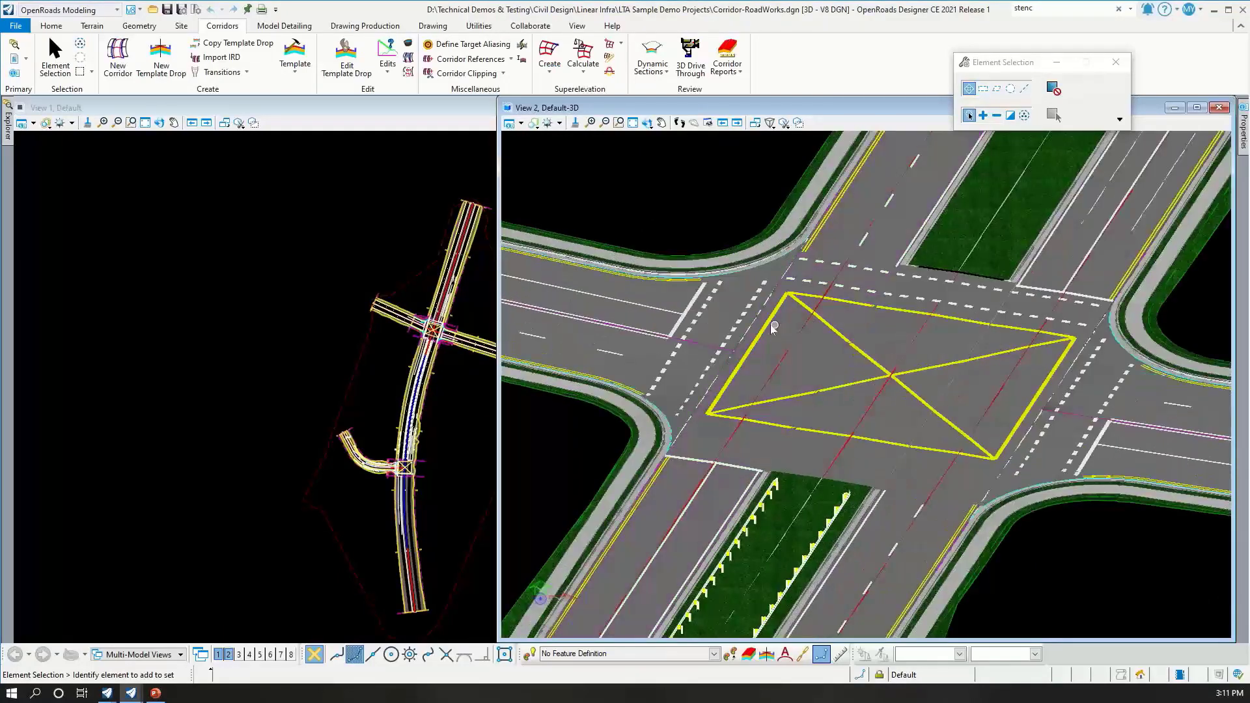
{"action": "mouse_move", "coordinate": [768, 319]}
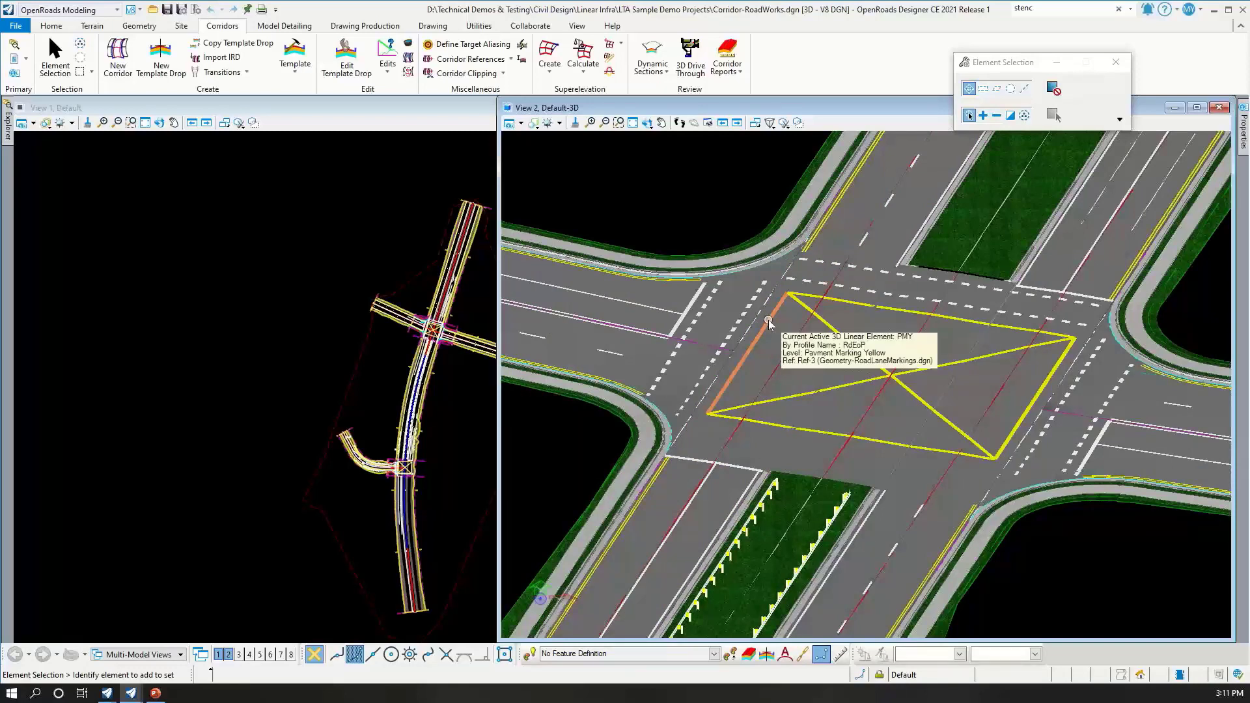
{"action": "left_click", "coordinate": [769, 319]}
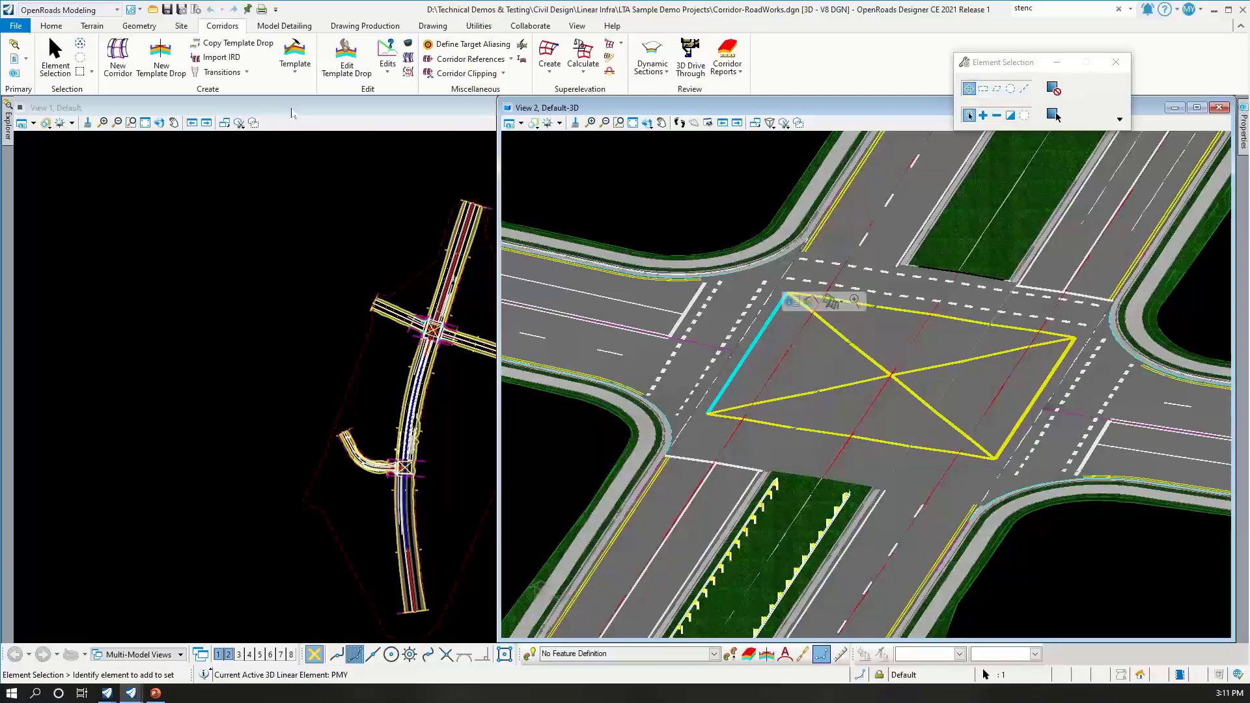
{"action": "left_click", "coordinate": [138, 26]}
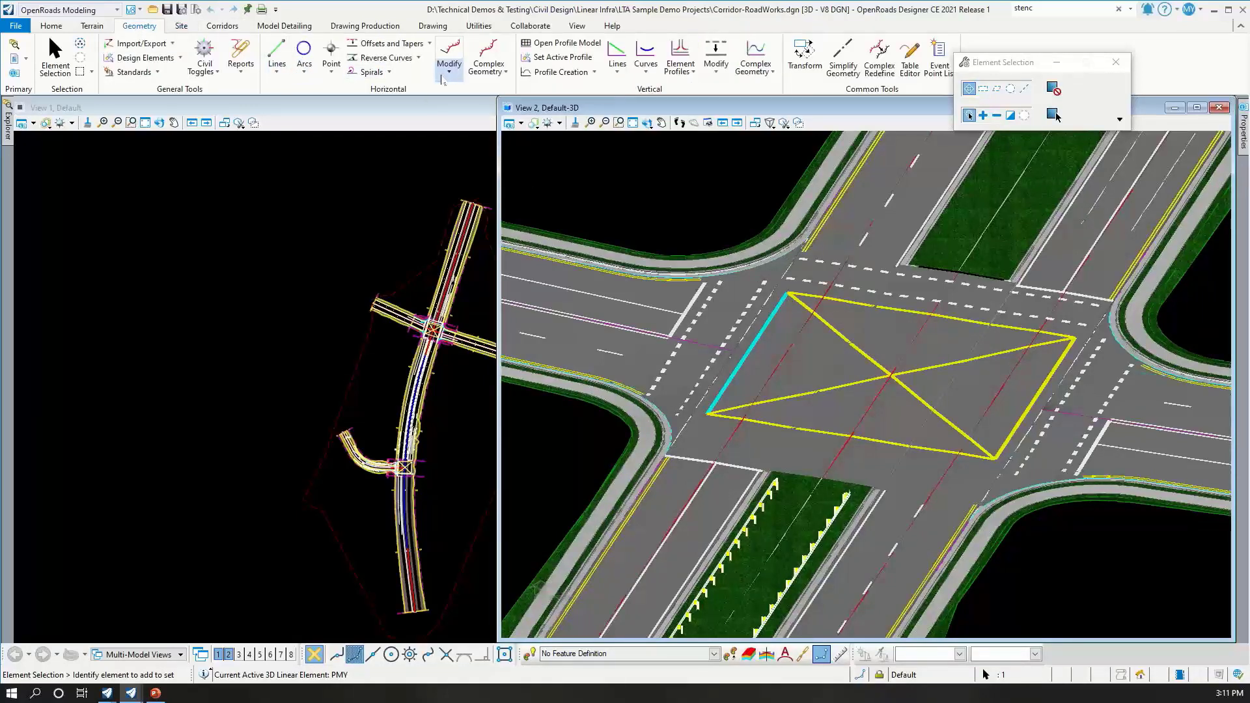
Show the selected yellow marking line's quick properties and check its Feature Definition
{"action": "scroll", "coordinate": [800, 349], "scroll_direction": "up", "scroll_amount": 1}
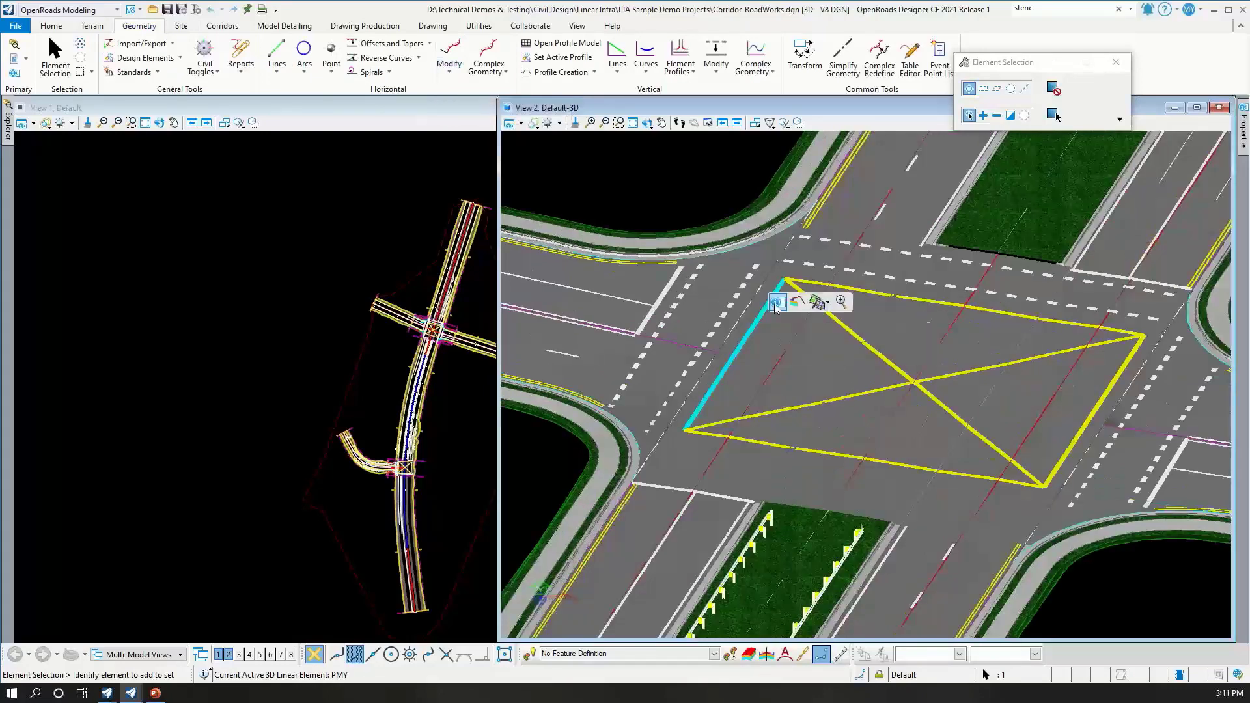
{"action": "left_click", "coordinate": [777, 304]}
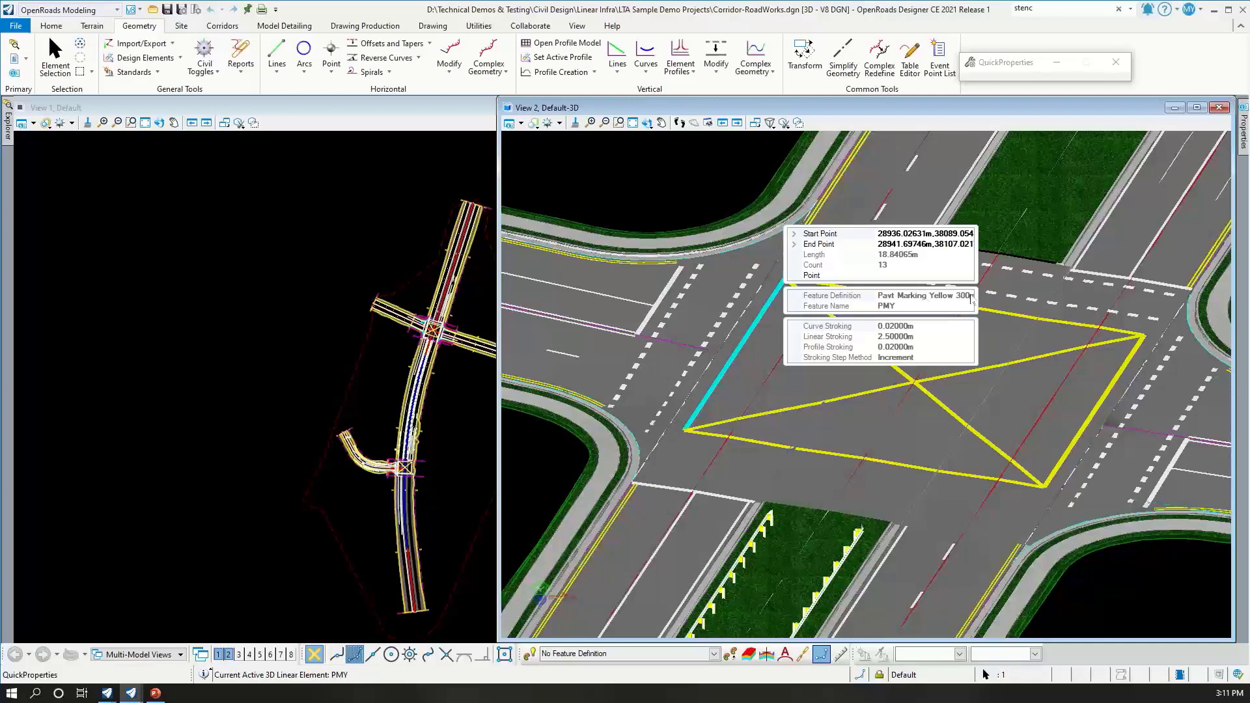
{"action": "left_click", "coordinate": [971, 297]}
{"action": "left_click", "coordinate": [957, 295]}
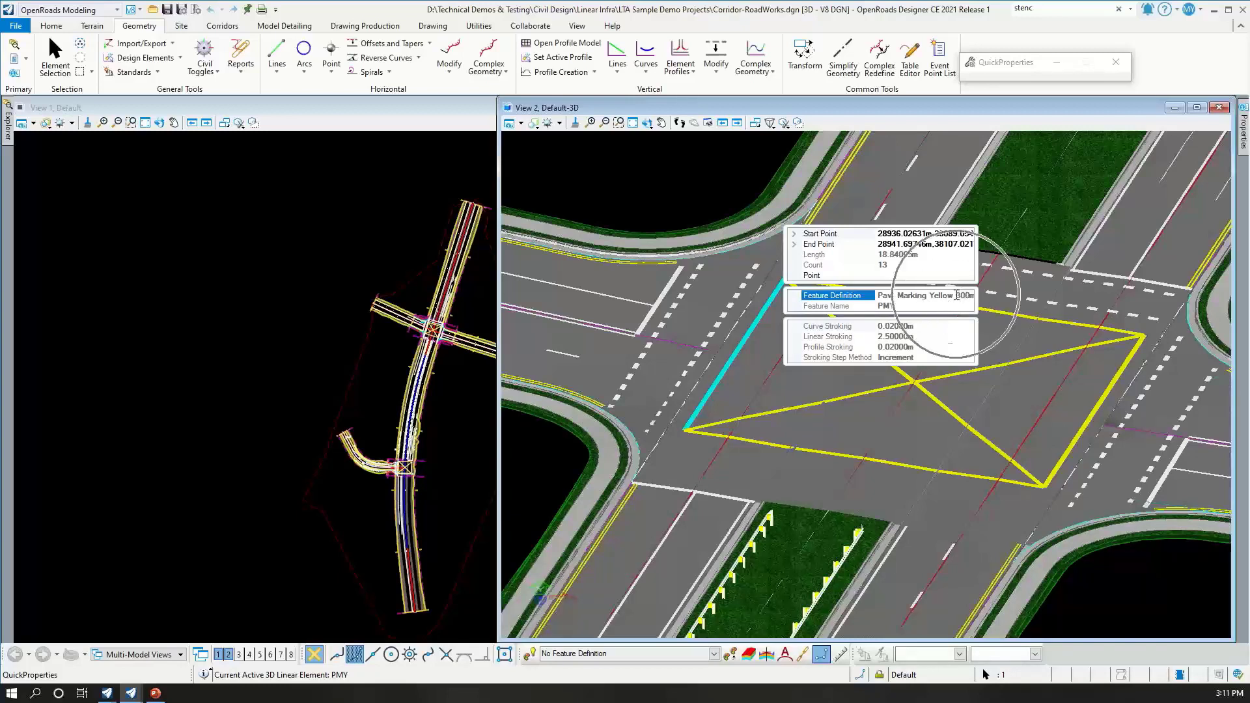
{"action": "left_click", "coordinate": [965, 294]}
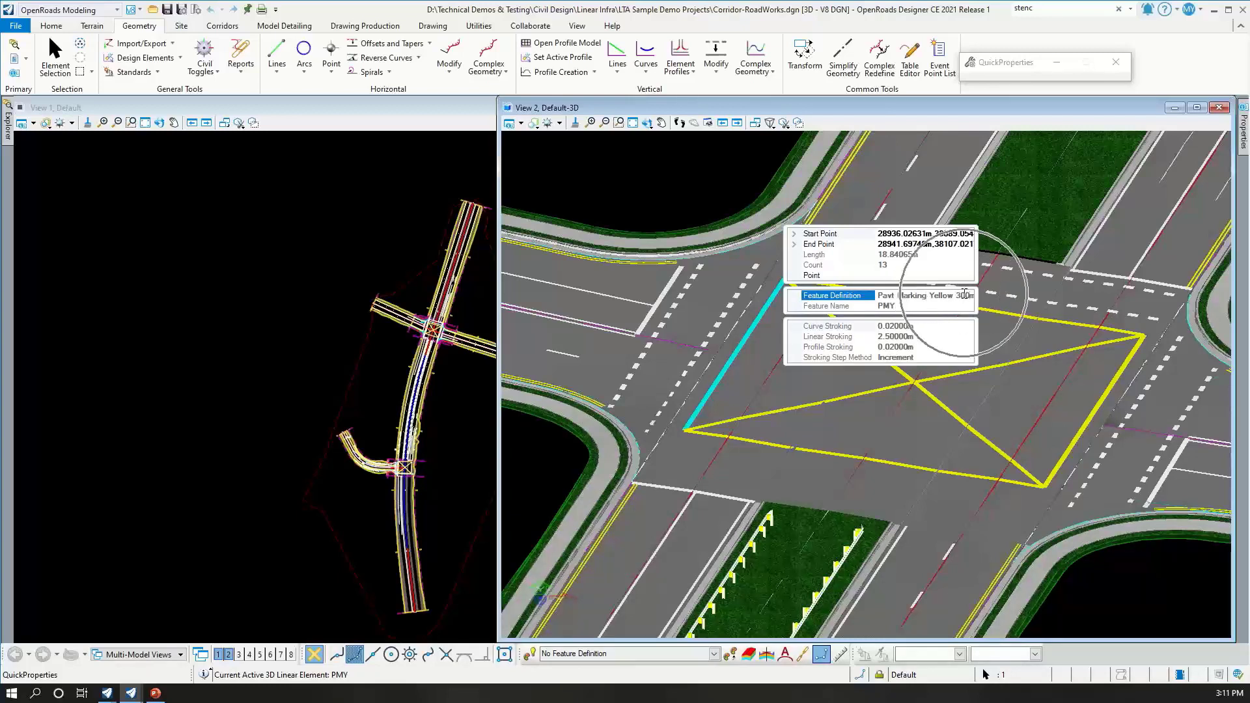
{"action": "left_click", "coordinate": [921, 409]}
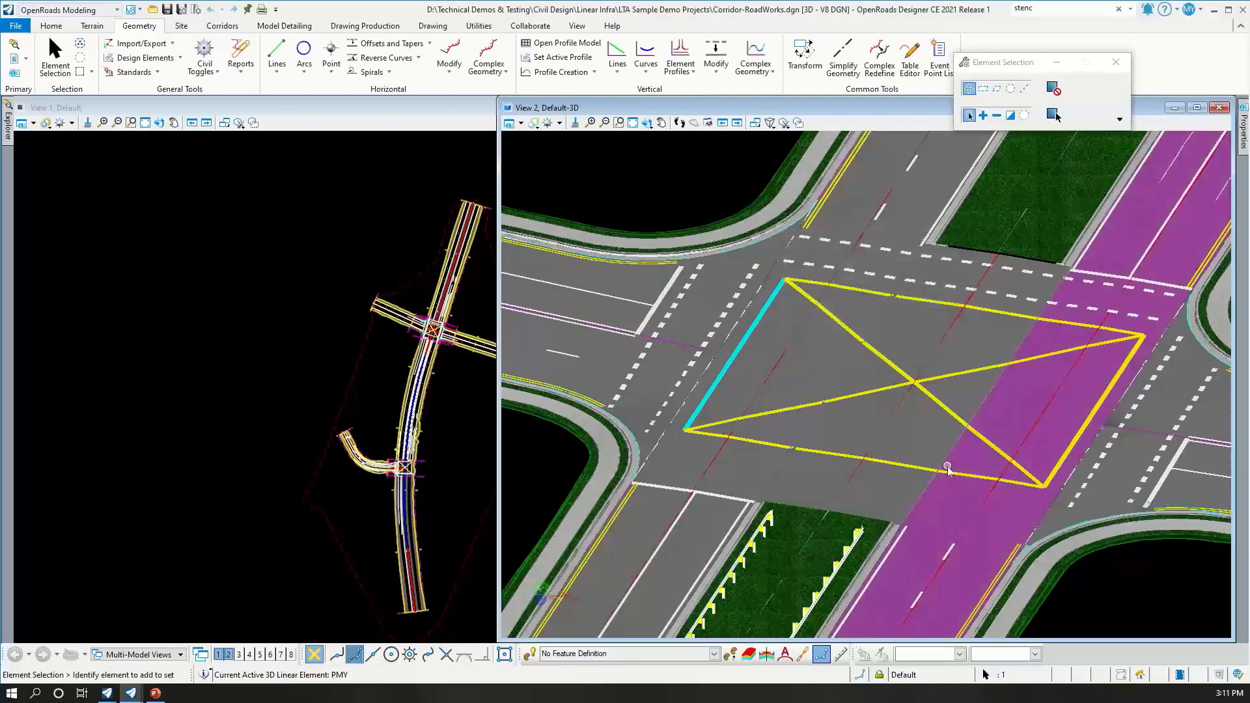
Examine the pavement surfaces and road markings around the crossroads in the 3D view, and centre the road network in the plan view
{"action": "scroll", "coordinate": [887, 361], "scroll_direction": "down", "scroll_amount": 5}
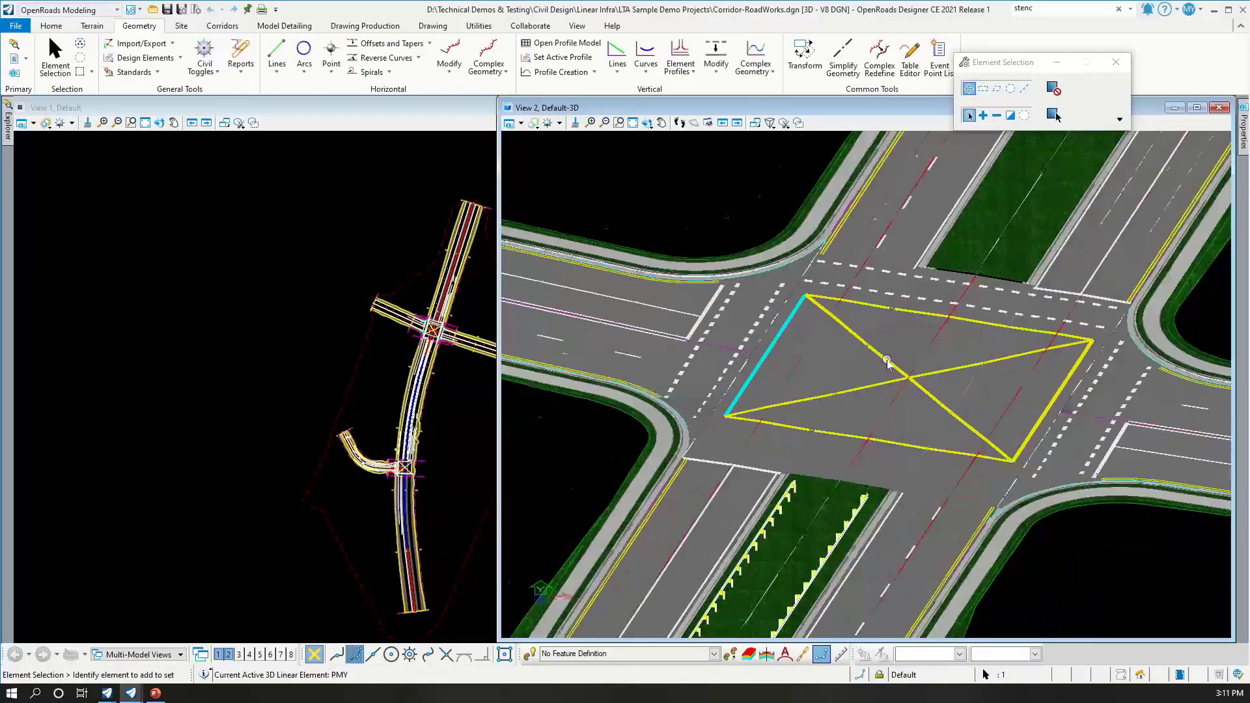
{"action": "scroll", "coordinate": [822, 343], "scroll_direction": "up", "scroll_amount": 3}
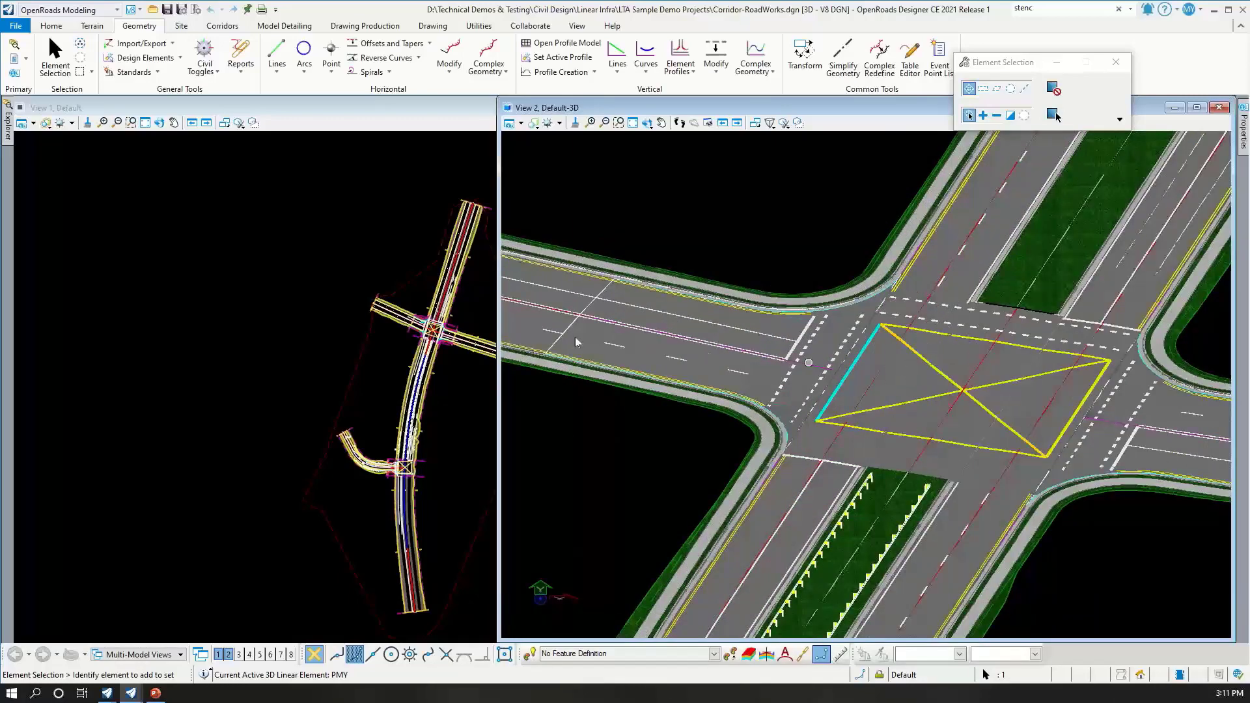
{"action": "scroll", "coordinate": [788, 358], "scroll_direction": "down", "scroll_amount": 1}
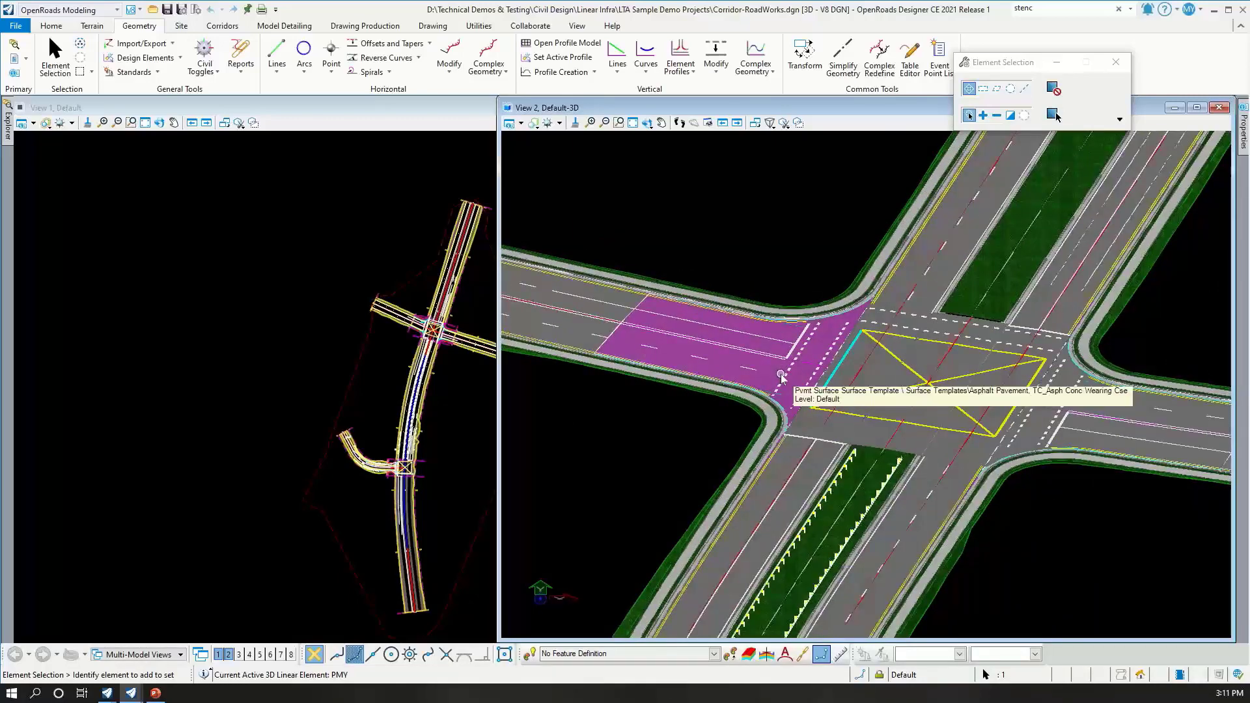
{"action": "middle_click_drag", "start_coordinate": [415, 374], "coordinate": [273, 366]}
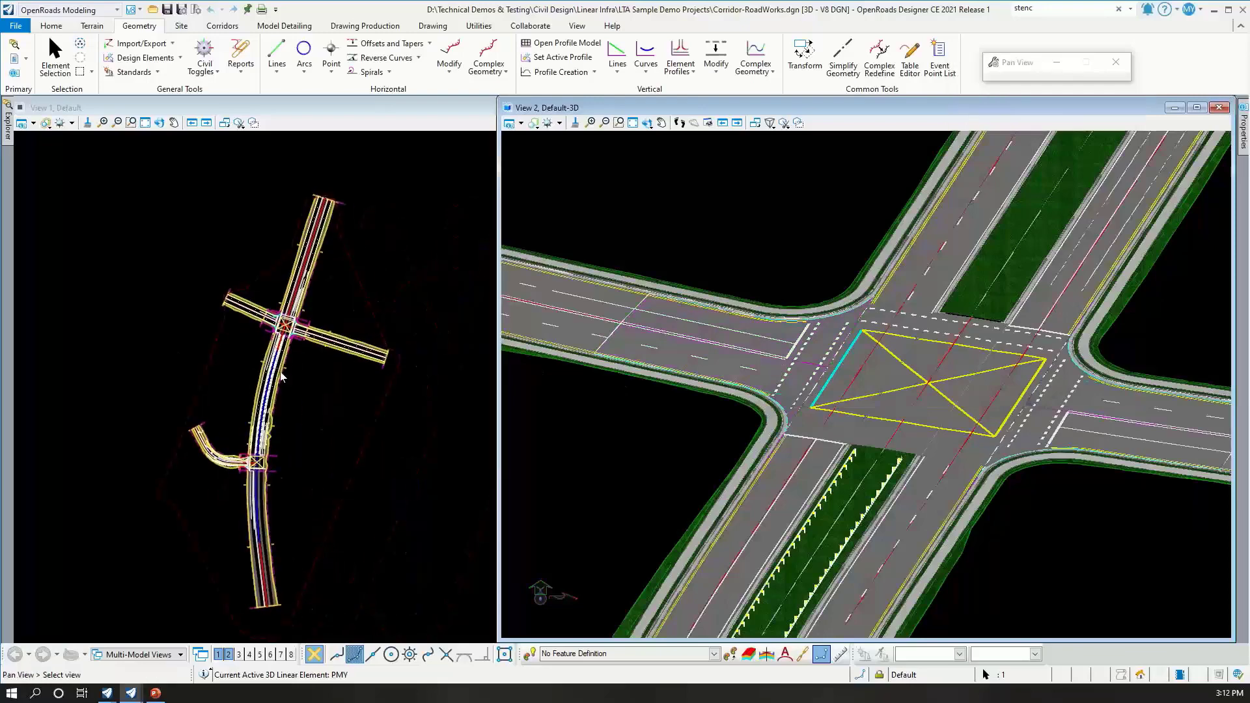
{"action": "scroll", "coordinate": [754, 361], "scroll_direction": "up", "scroll_amount": 2}
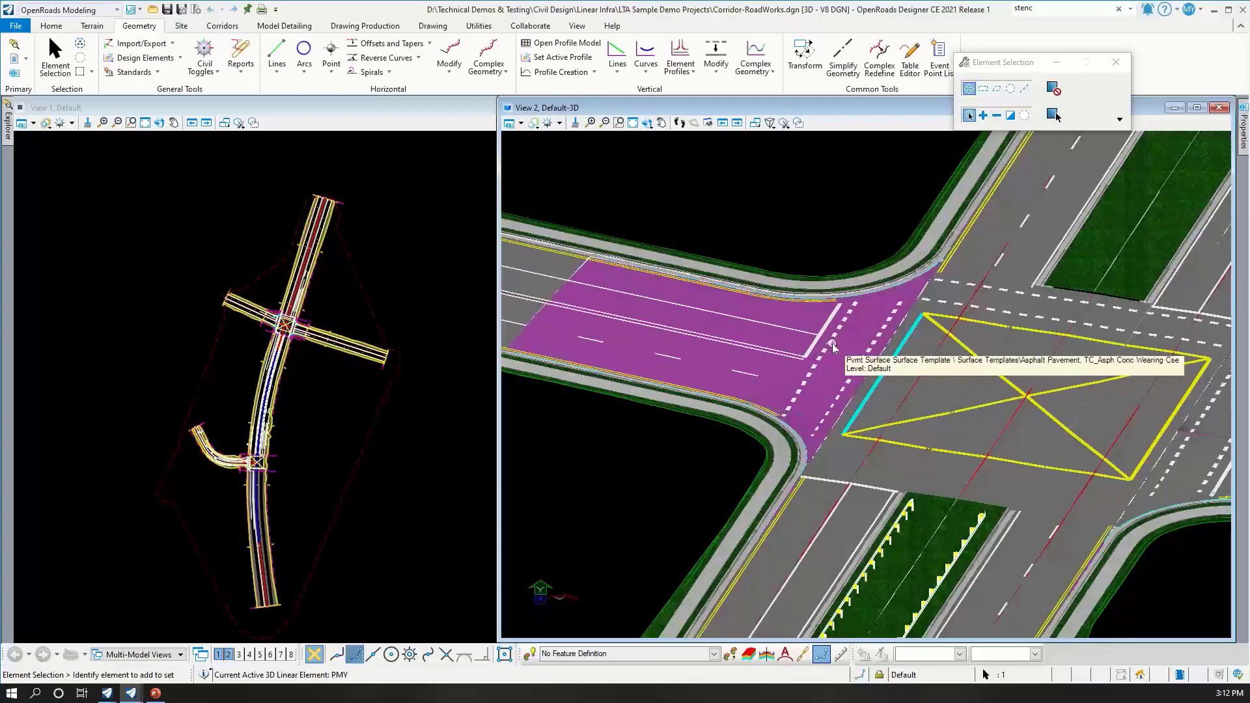
{"action": "scroll", "coordinate": [833, 345], "scroll_direction": "down", "scroll_amount": 2}
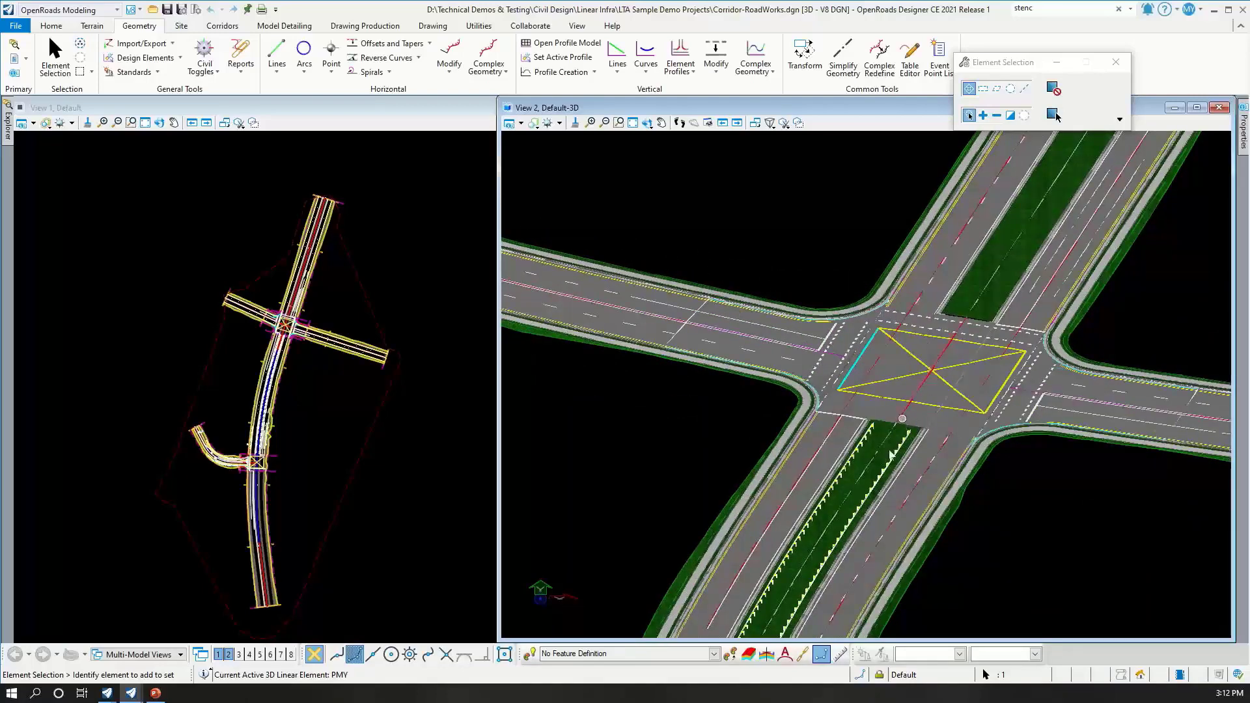
{"action": "scroll", "coordinate": [915, 384], "scroll_direction": "up", "scroll_amount": 2}
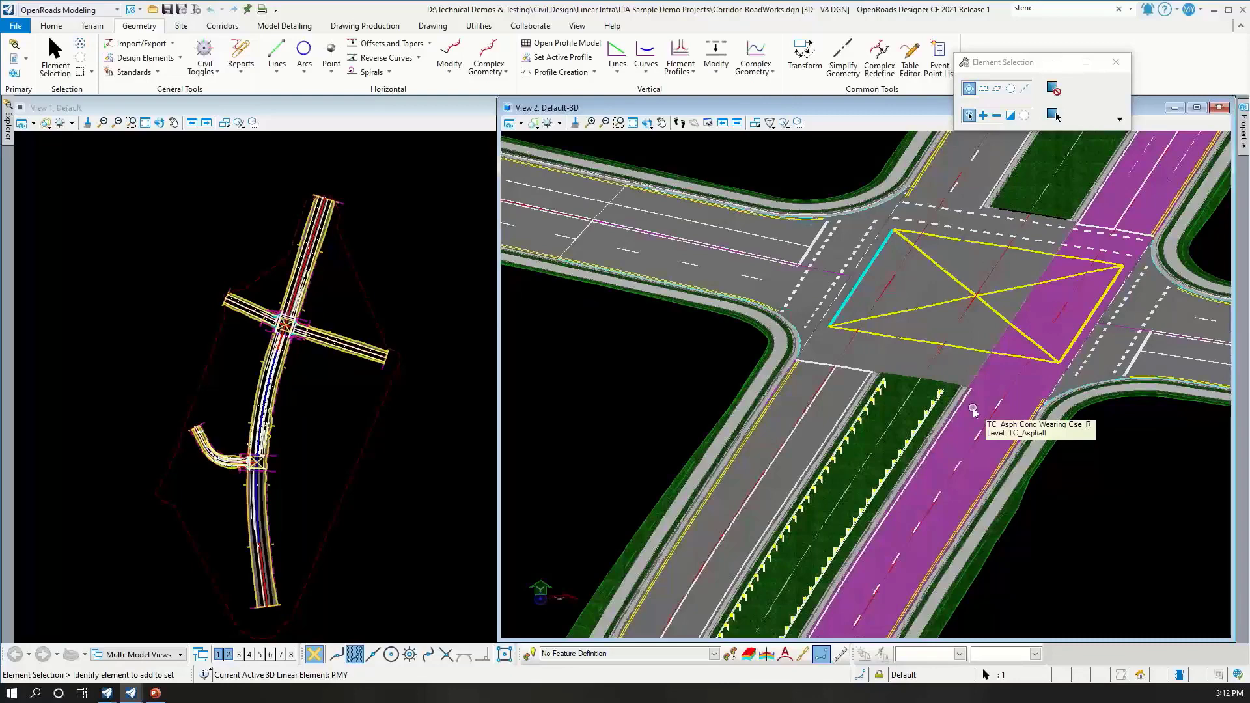
Deselect the yellow box marking line and show more of the intersection in the 3D view
{"action": "middle_click_drag", "start_coordinate": [981, 408], "coordinate": [968, 482]}
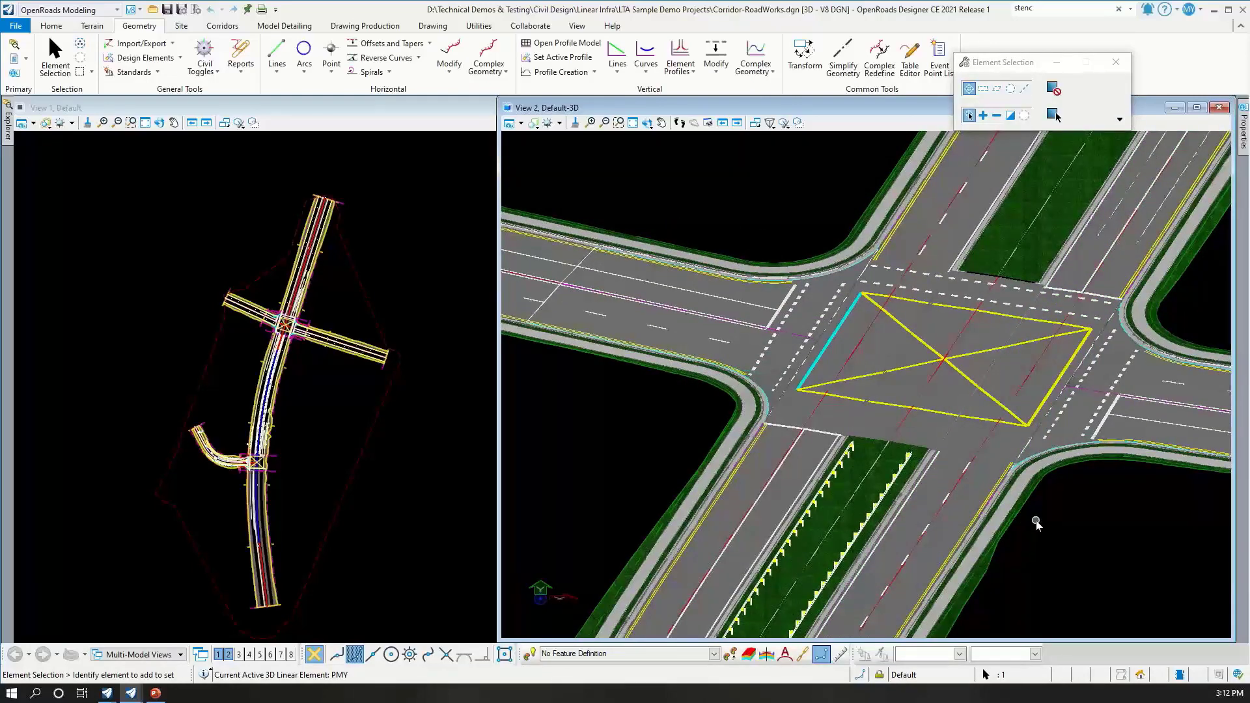
{"action": "left_click", "coordinate": [1037, 523]}
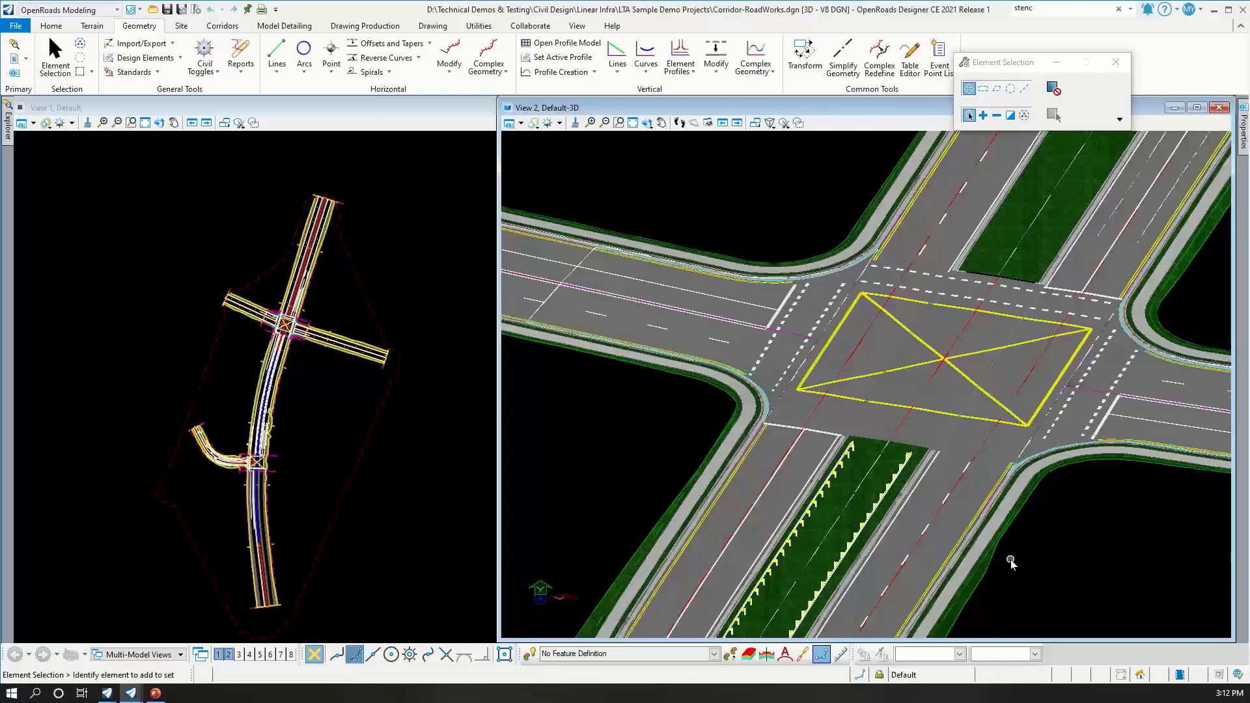
{"action": "scroll", "coordinate": [1009, 554], "scroll_direction": "down", "scroll_amount": 3}
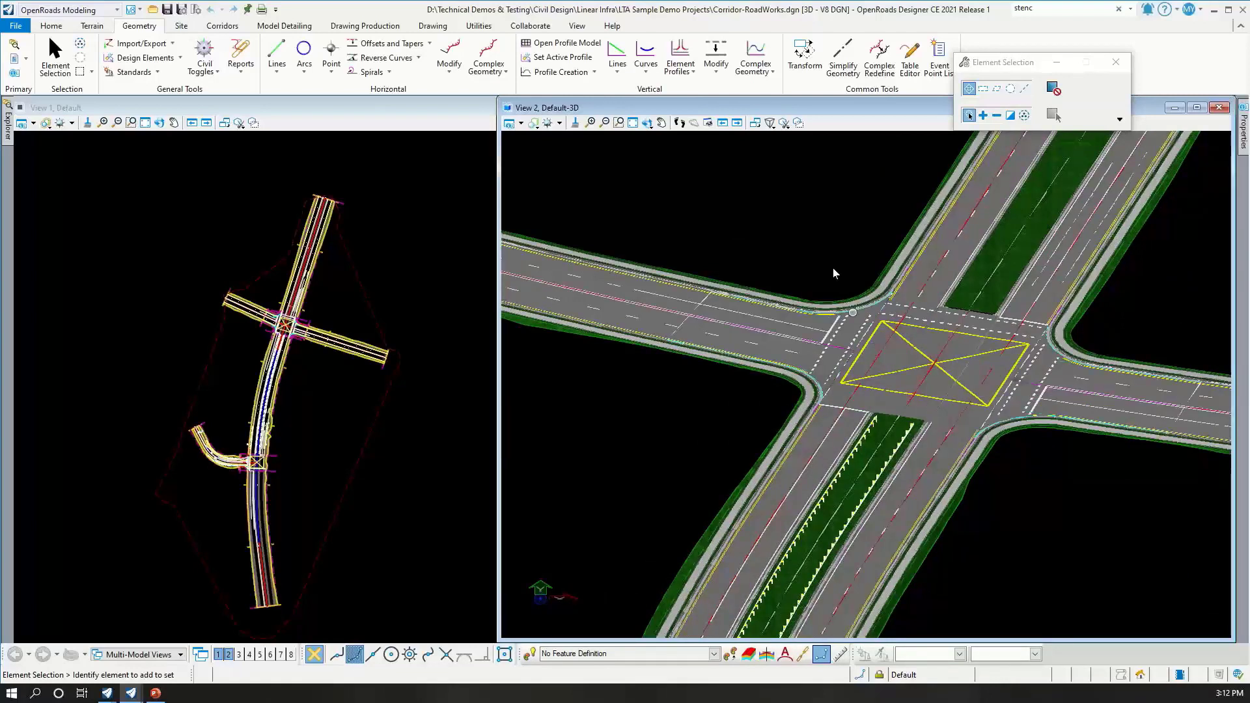
{"action": "left_click_drag", "start_coordinate": [1016, 62], "coordinate": [1051, 47]}
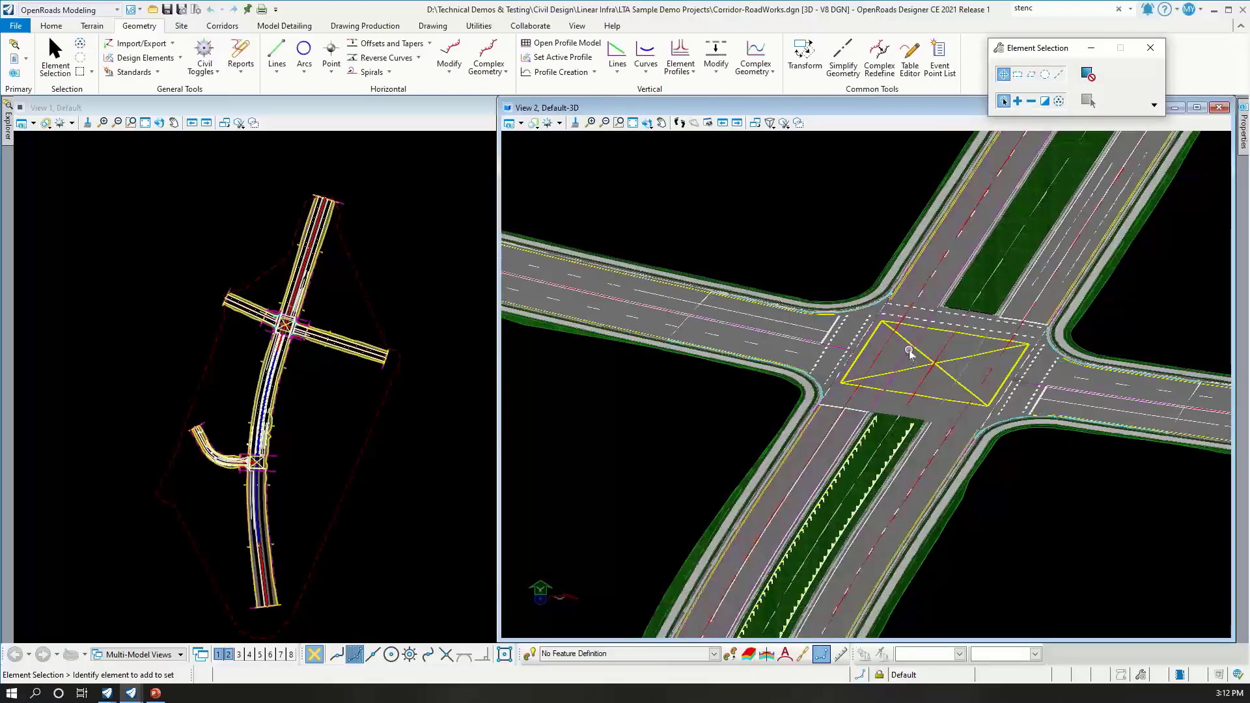
Select the Marymount Road centreline where it crosses the yellow box marking
{"action": "scroll", "coordinate": [910, 355], "scroll_direction": "up", "scroll_amount": 2}
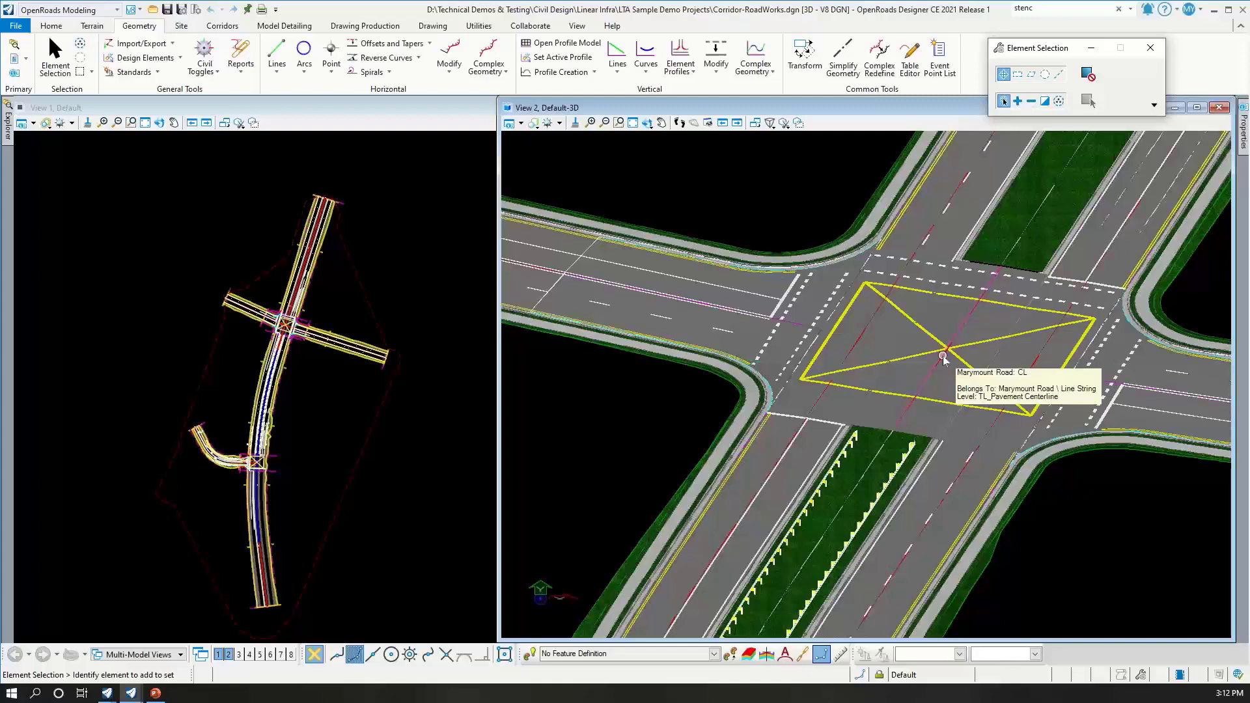
{"action": "left_click", "coordinate": [943, 357]}
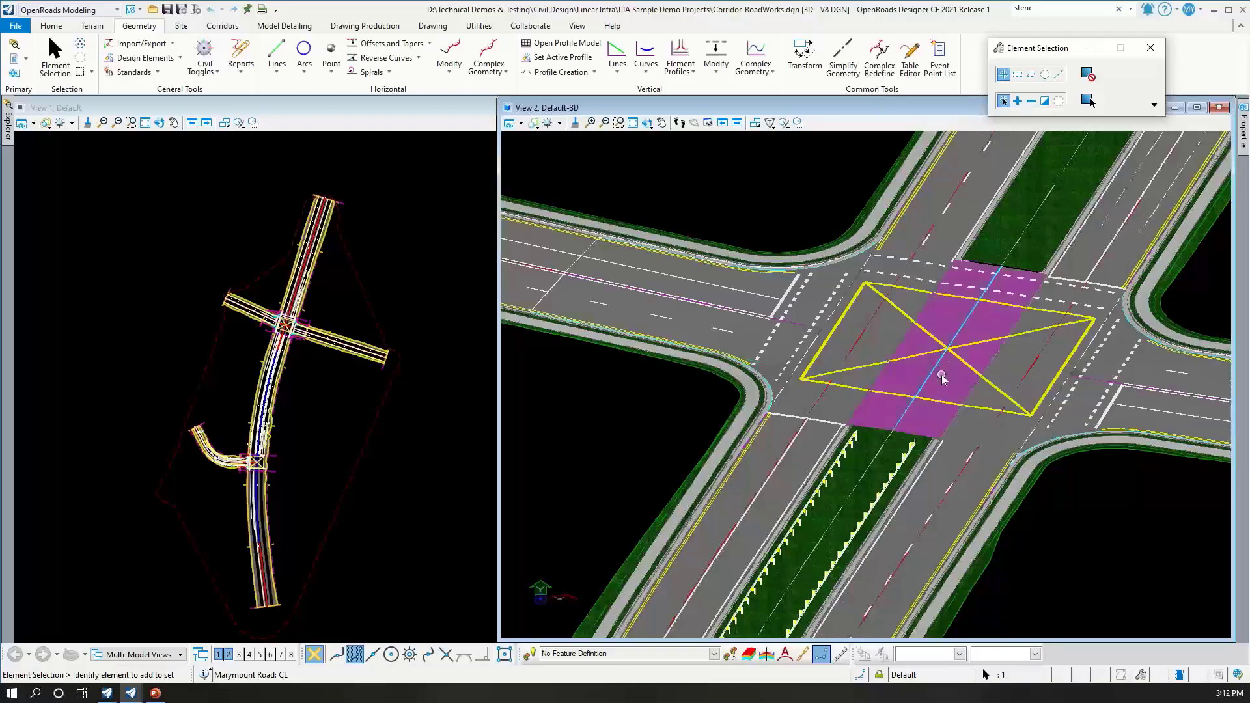
{"action": "scroll", "coordinate": [943, 357], "scroll_direction": "up", "scroll_amount": 1}
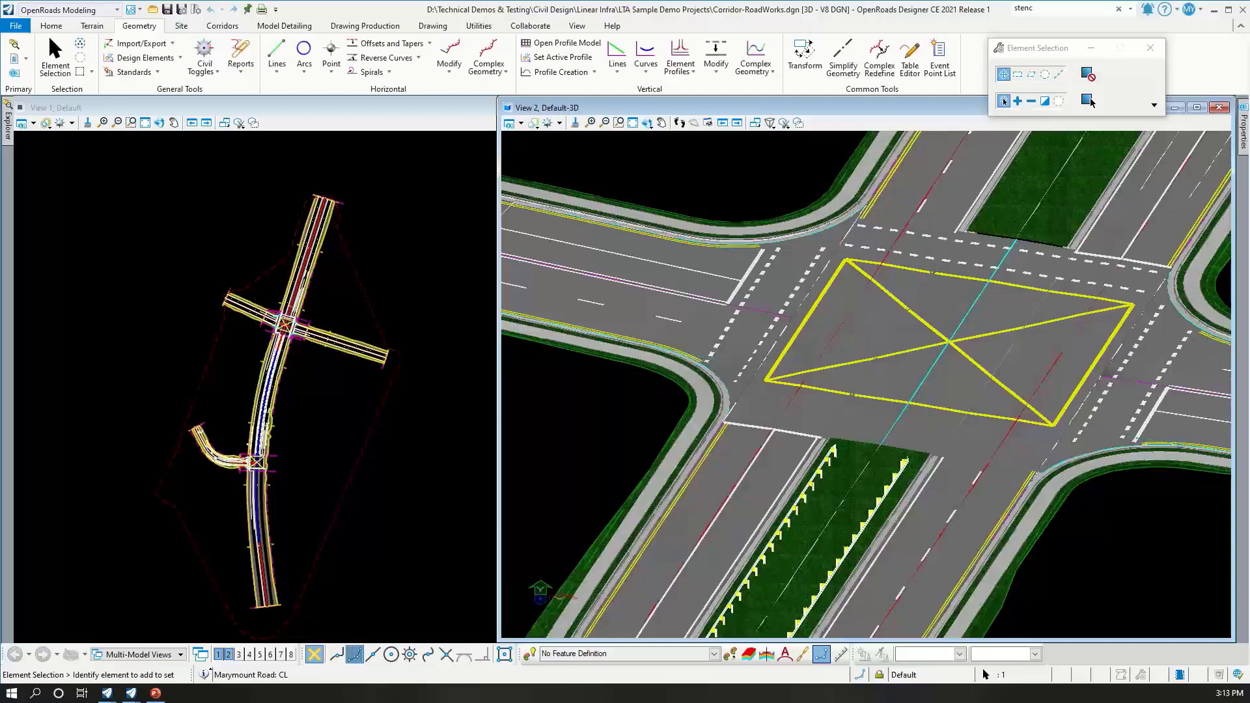
Review the 3D modeling file types available for import, including SketchUp (*.skp), and return to the model
{"action": "left_click", "coordinate": [15, 26]}
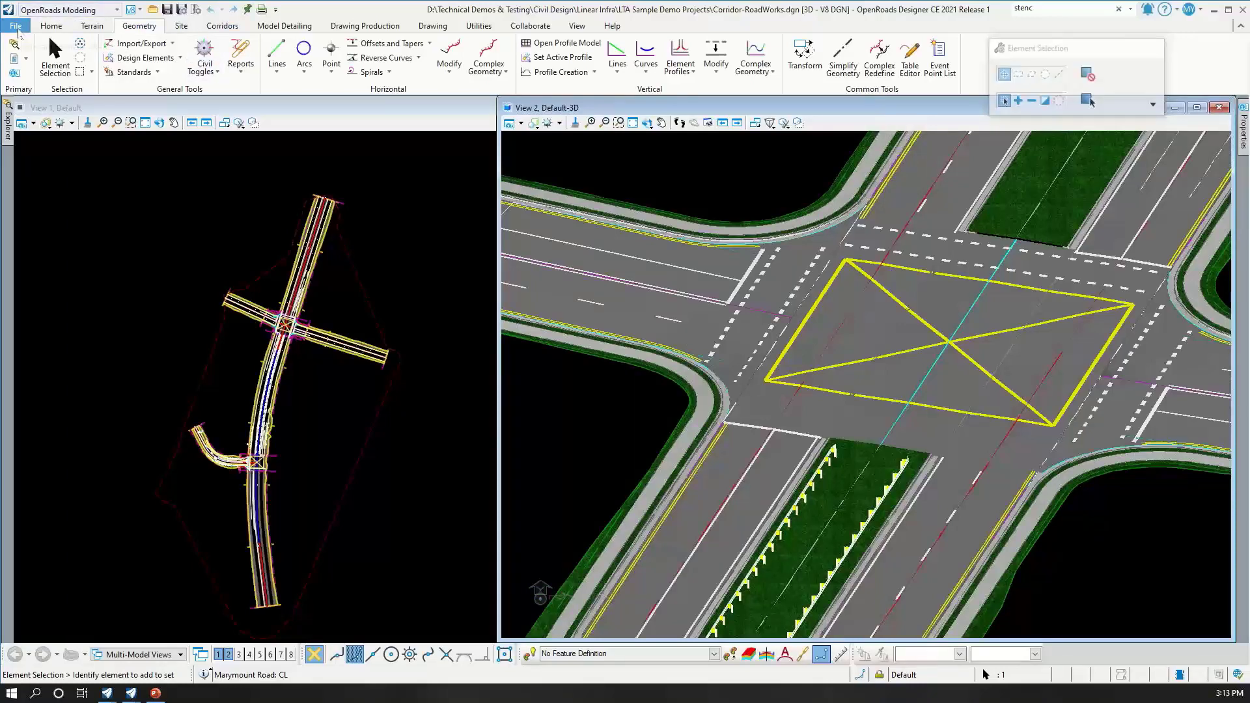
{"action": "left_click", "coordinate": [45, 367]}
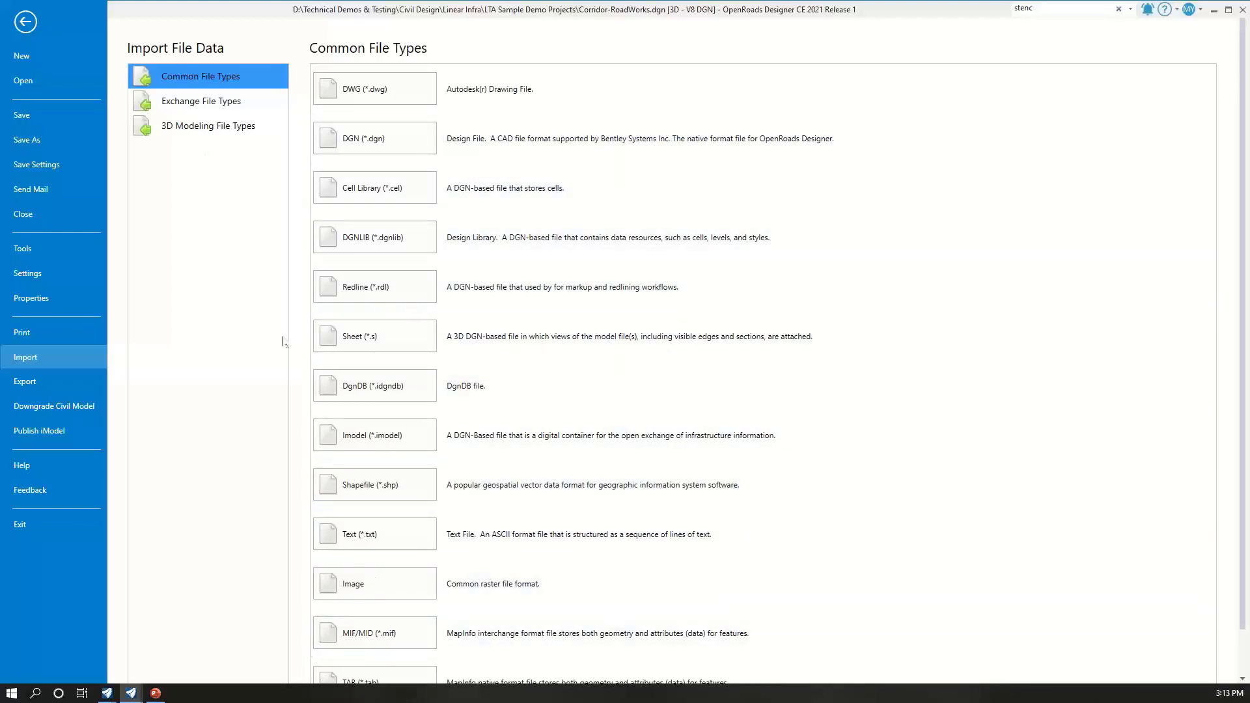
{"action": "left_click", "coordinate": [217, 124]}
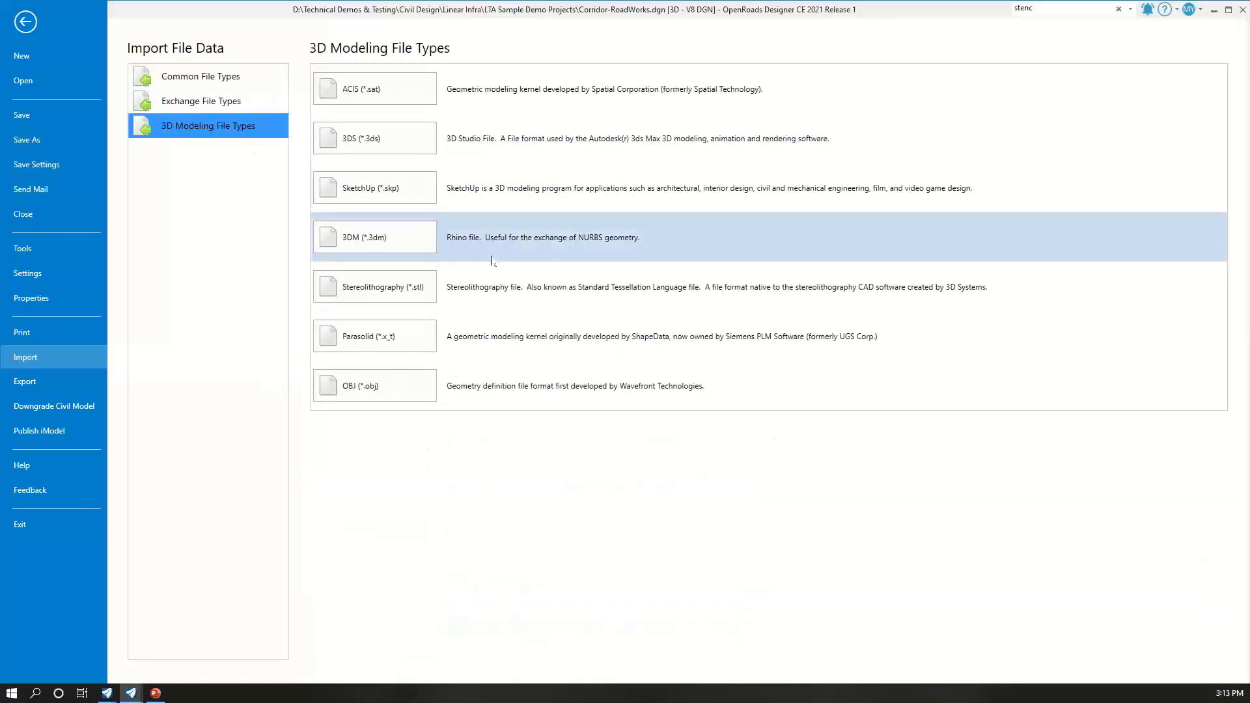
{"action": "left_click", "coordinate": [404, 195]}
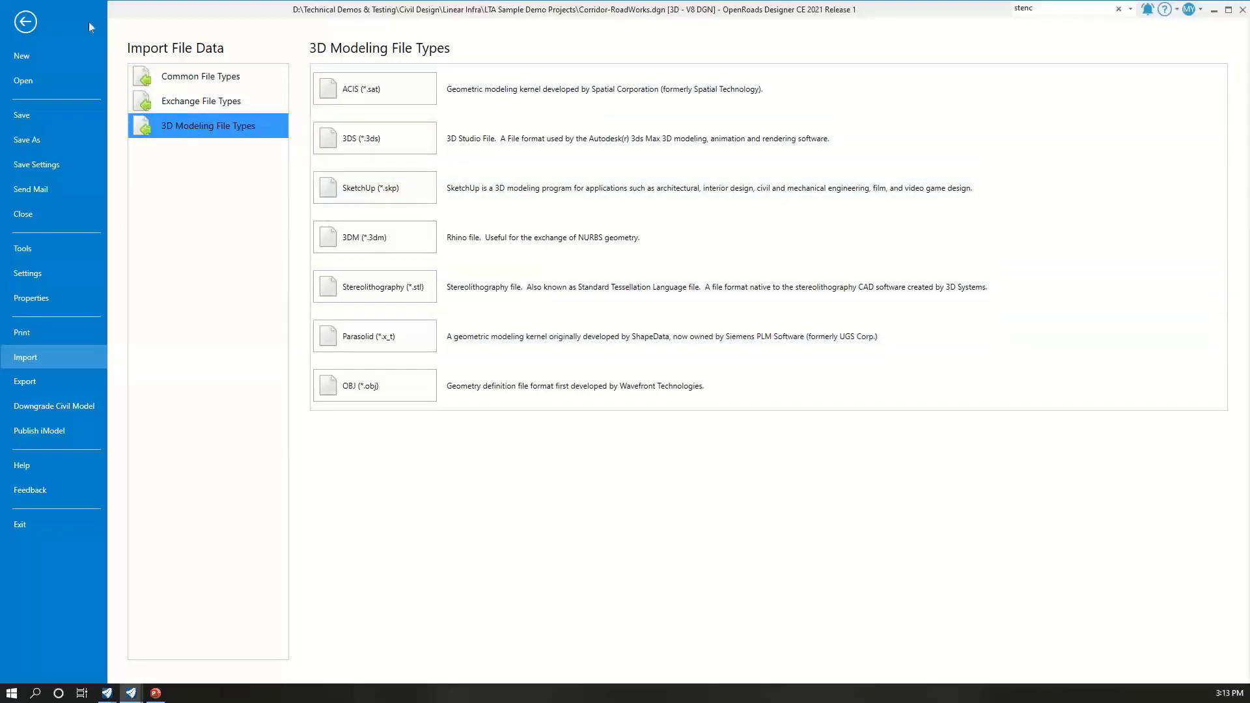
{"action": "left_click", "coordinate": [26, 22]}
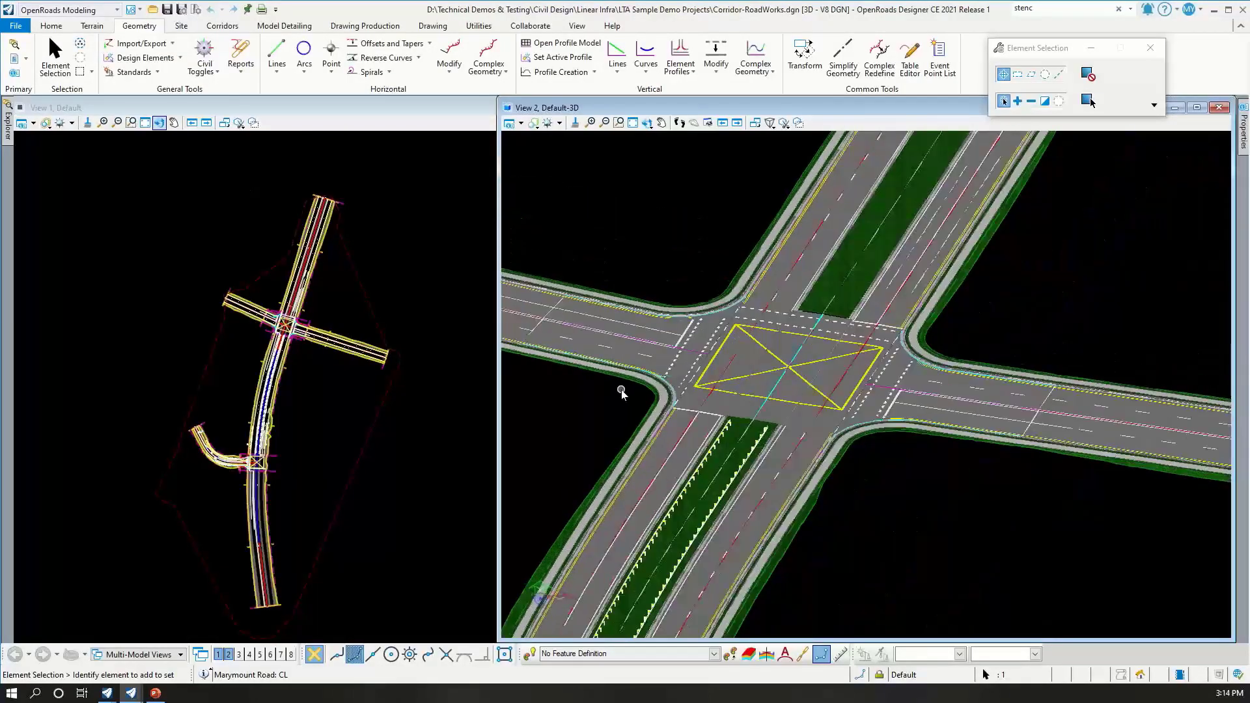
{"action": "scroll", "coordinate": [621, 399], "scroll_direction": "down", "scroll_amount": 1}
{"action": "middle_click_drag", "start_coordinate": [621, 398], "coordinate": [759, 391]}
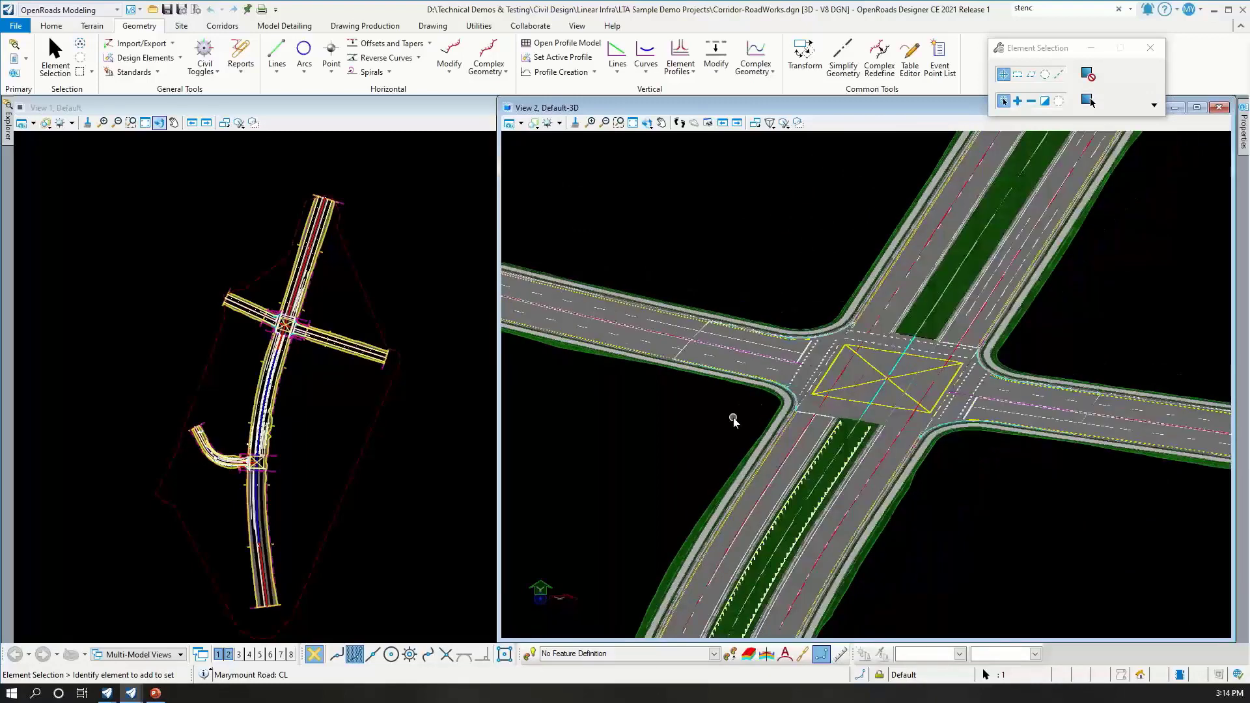
{"action": "left_click_drag", "start_coordinate": [1053, 56], "coordinate": [764, 165]}
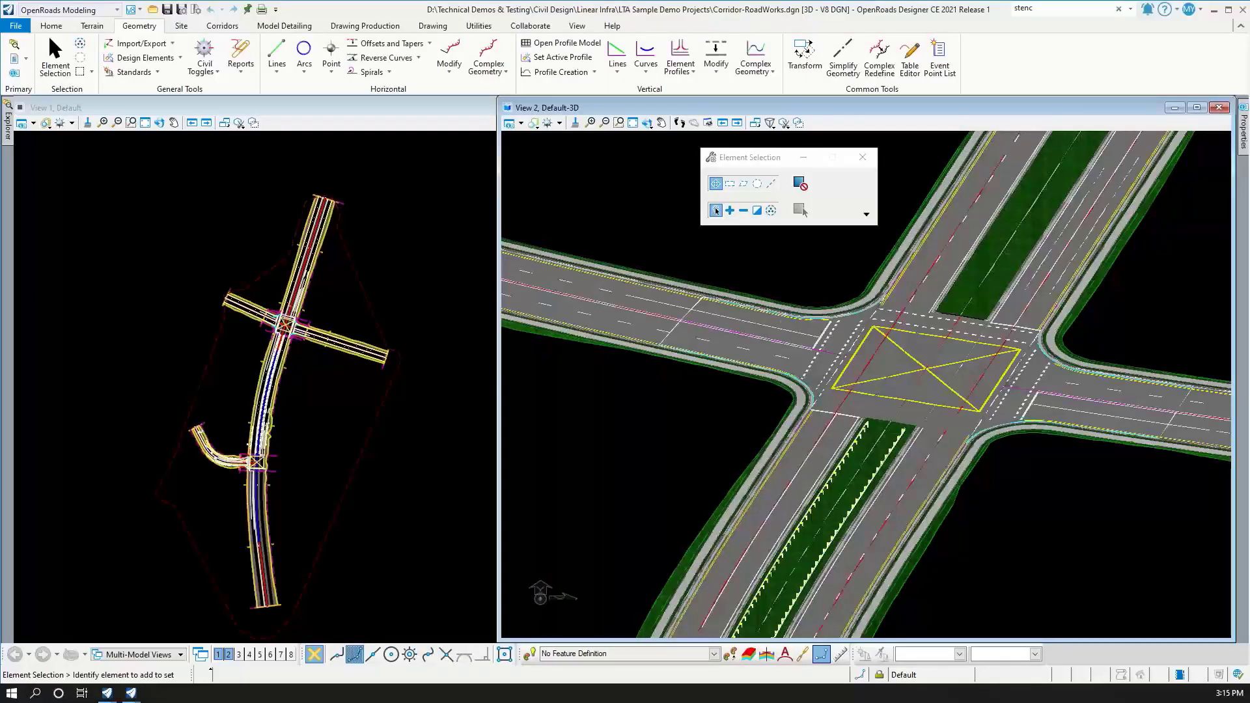
Switch to Chrome and open connect.bentley.com
{"action": "left_click_drag", "start_coordinate": [1249, 224], "coordinate": [286, 2]}
{"action": "type", "text": "connect.bentley.com"}
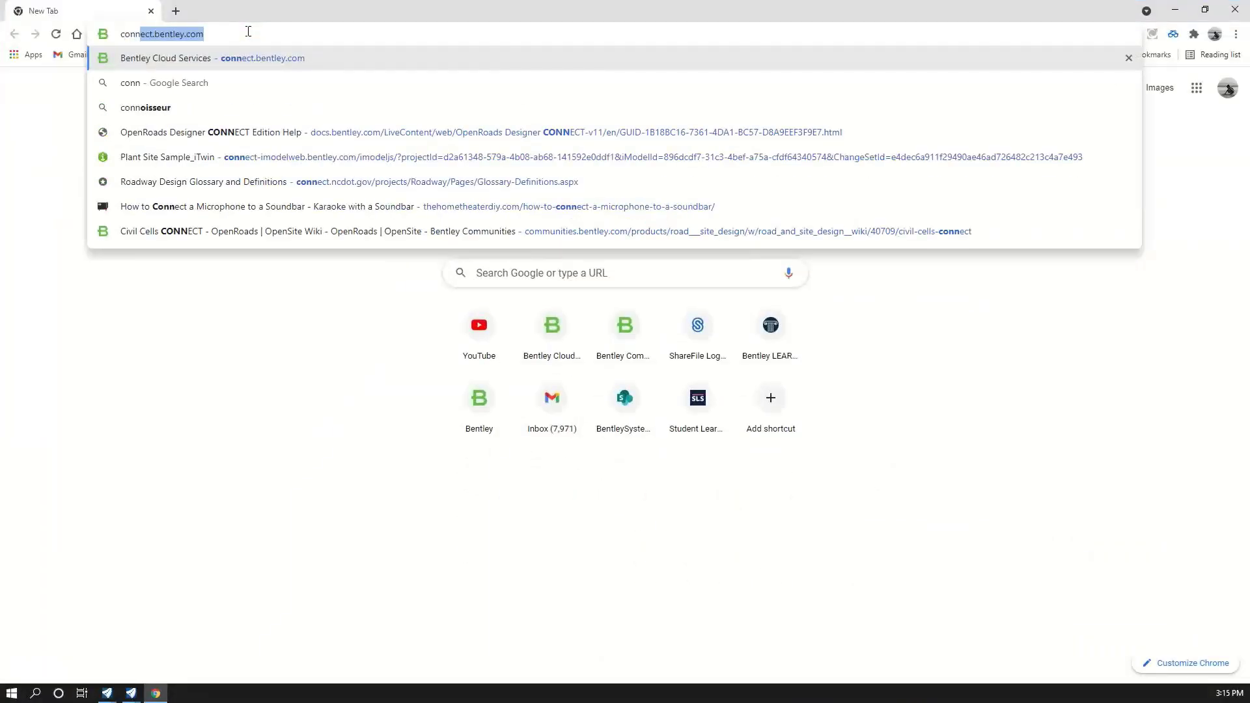
{"action": "key", "text": "Return"}
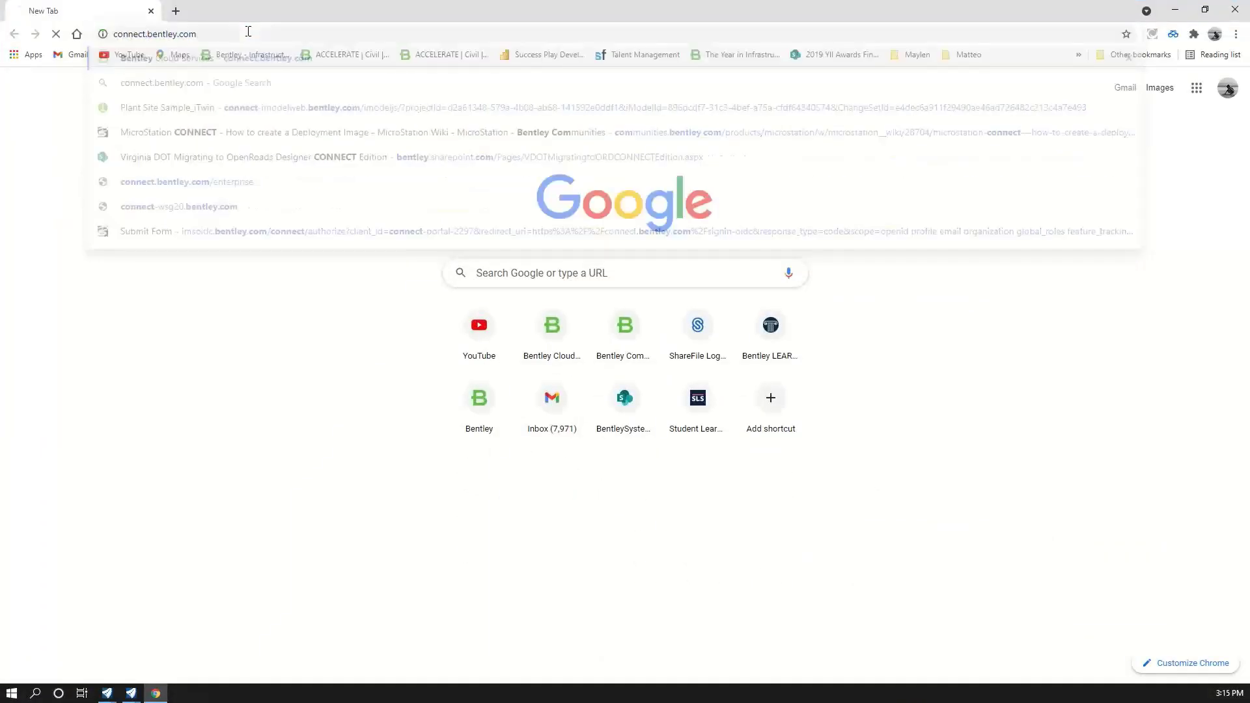
{"action": "left_click", "coordinate": [630, 237]}
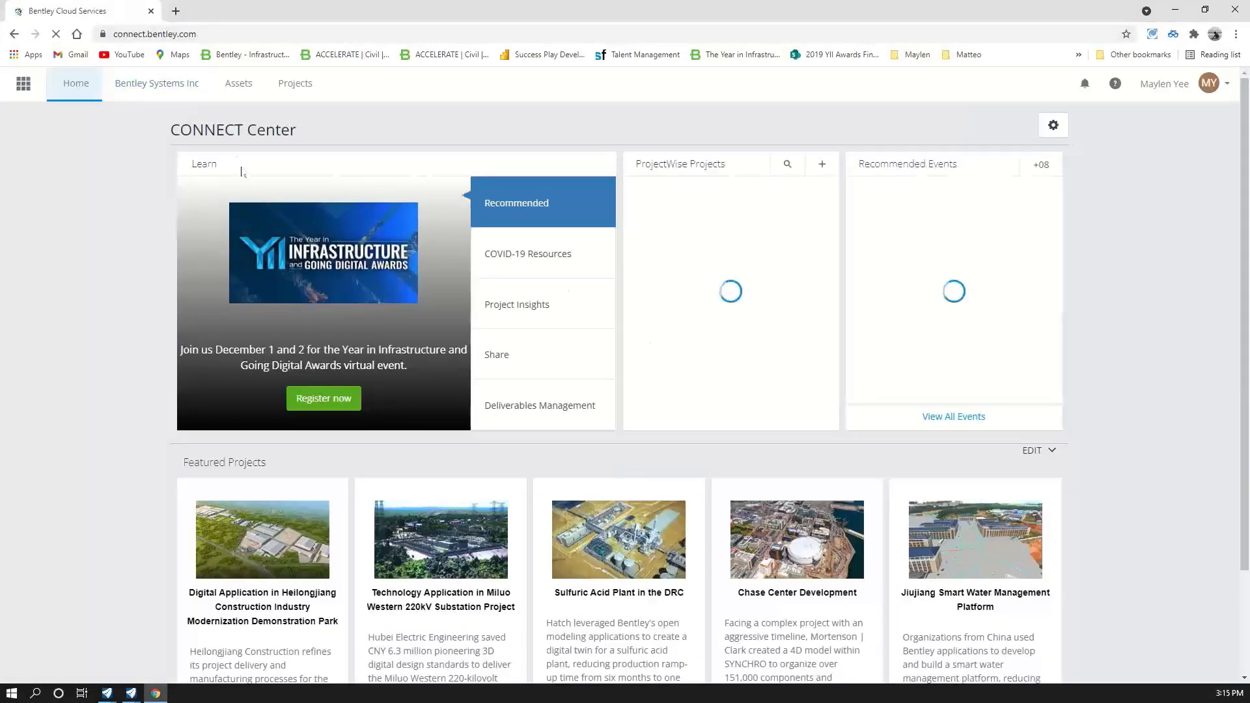
Go to the Software Downloads service and open the OpenRoads Designer product page
{"action": "scroll", "coordinate": [303, 280], "scroll_direction": "down", "scroll_amount": 2}
{"action": "scroll", "coordinate": [303, 280], "scroll_direction": "down", "scroll_amount": 7}
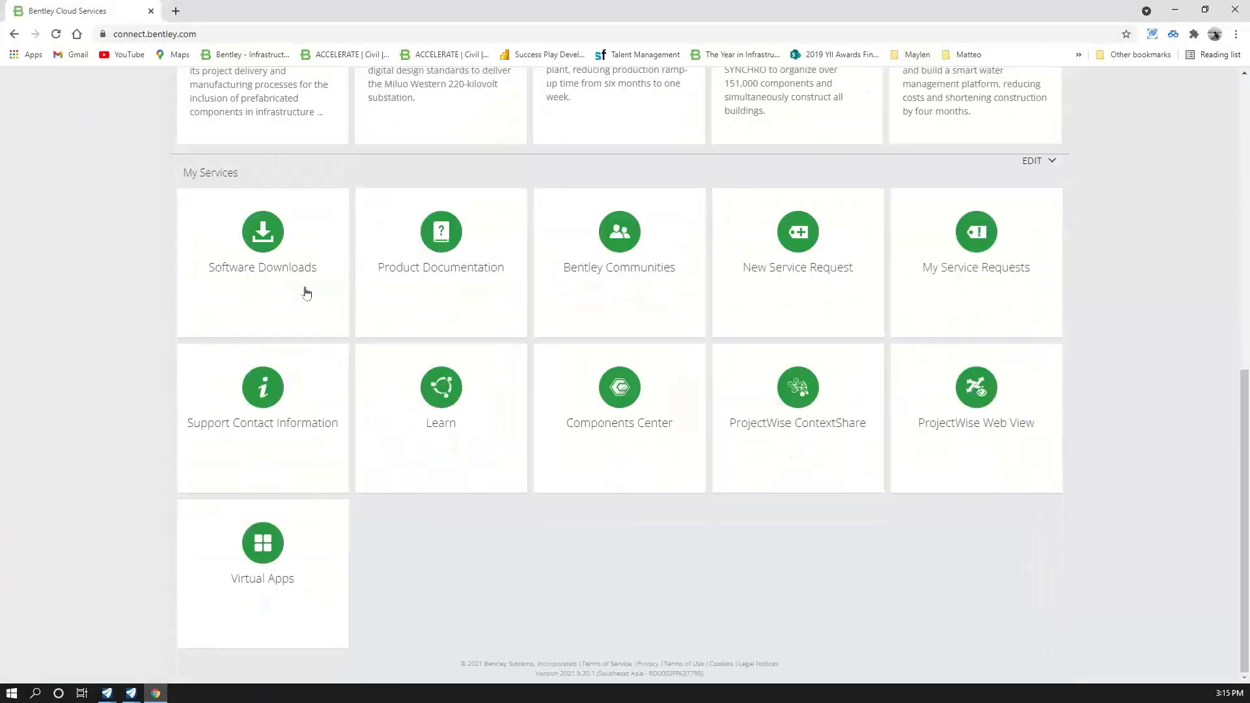
{"action": "left_click", "coordinate": [294, 273]}
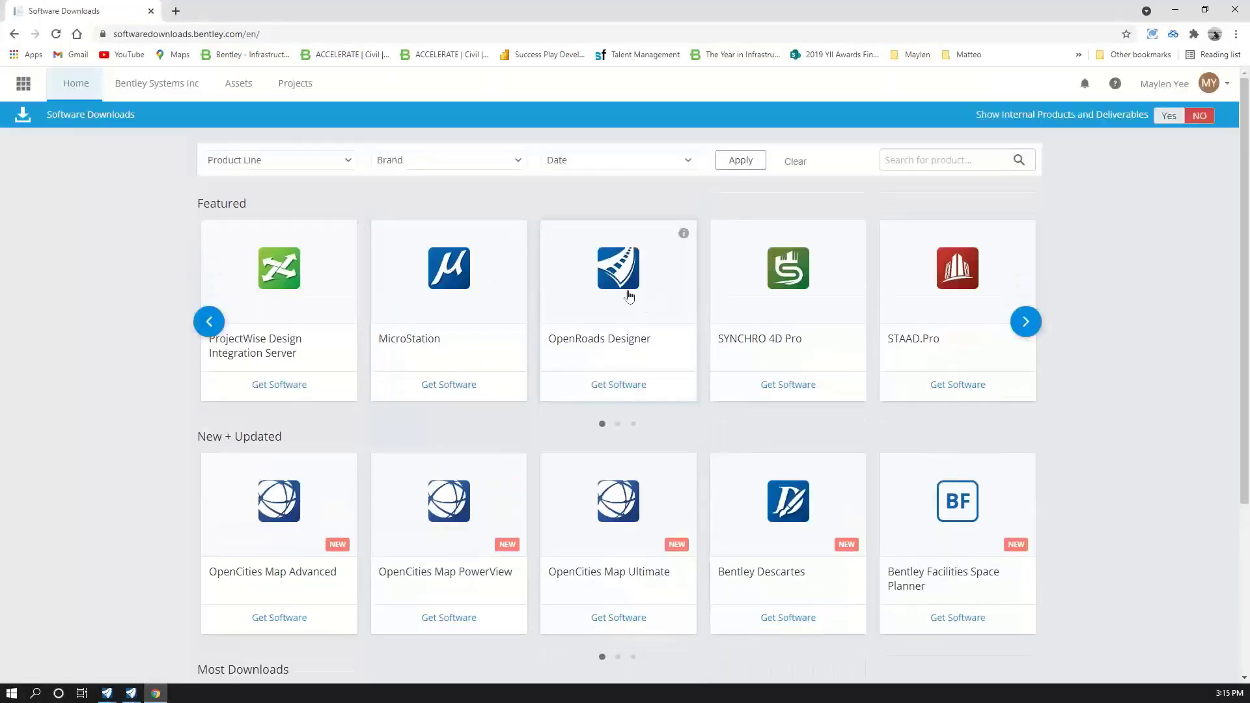
{"action": "left_click", "coordinate": [623, 287]}
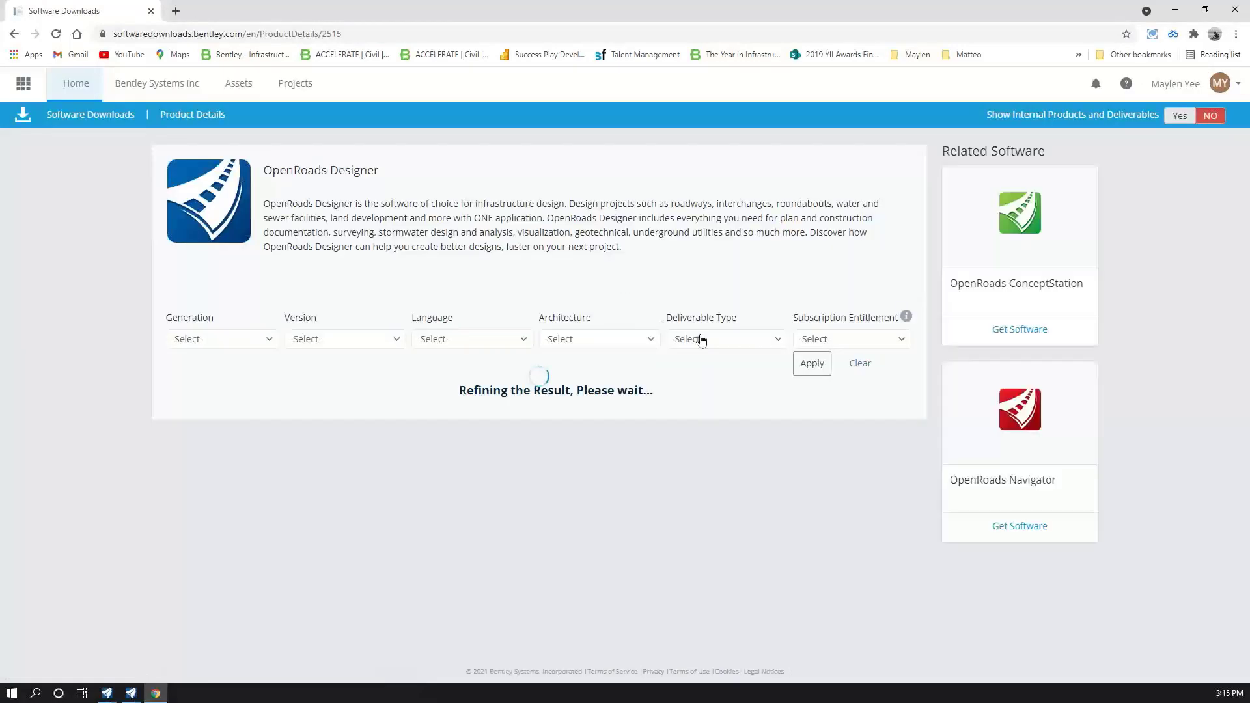
Filter the OpenRoads Designer downloads by deliverable type Data Set and subscription entitlement No, and review the regional datasets
{"action": "left_click", "coordinate": [710, 339]}
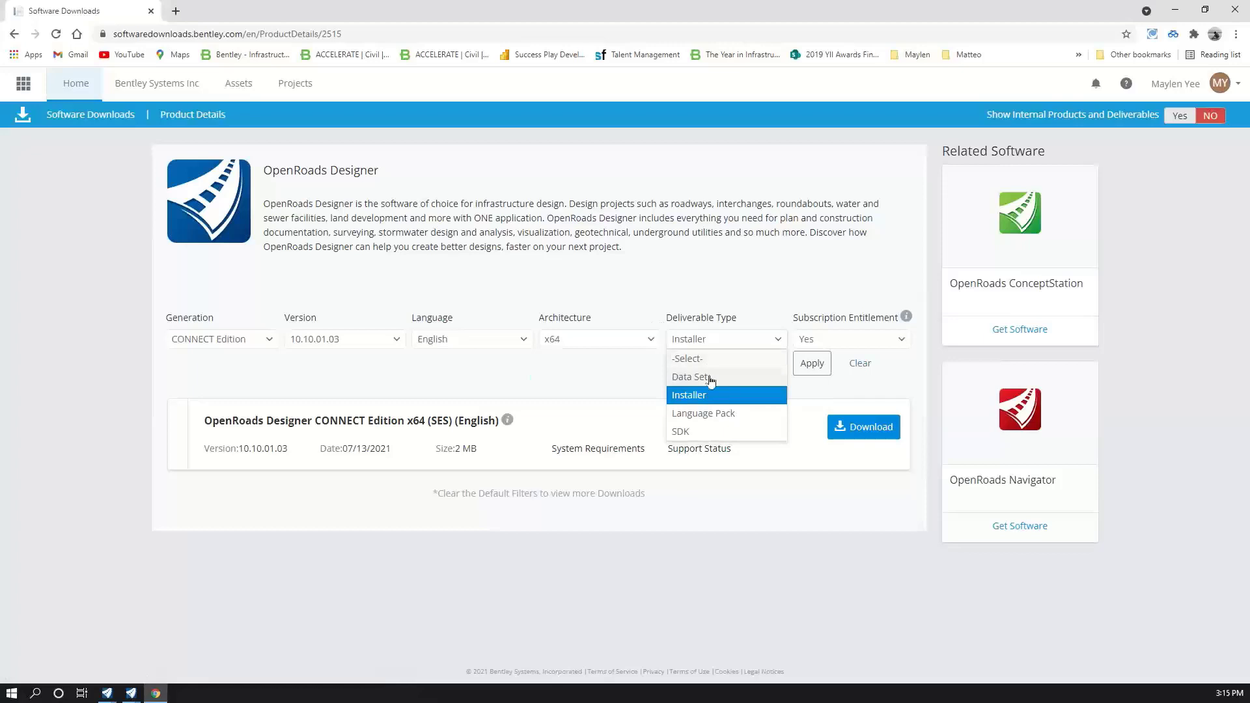
{"action": "left_click", "coordinate": [710, 379]}
{"action": "left_click", "coordinate": [806, 339]}
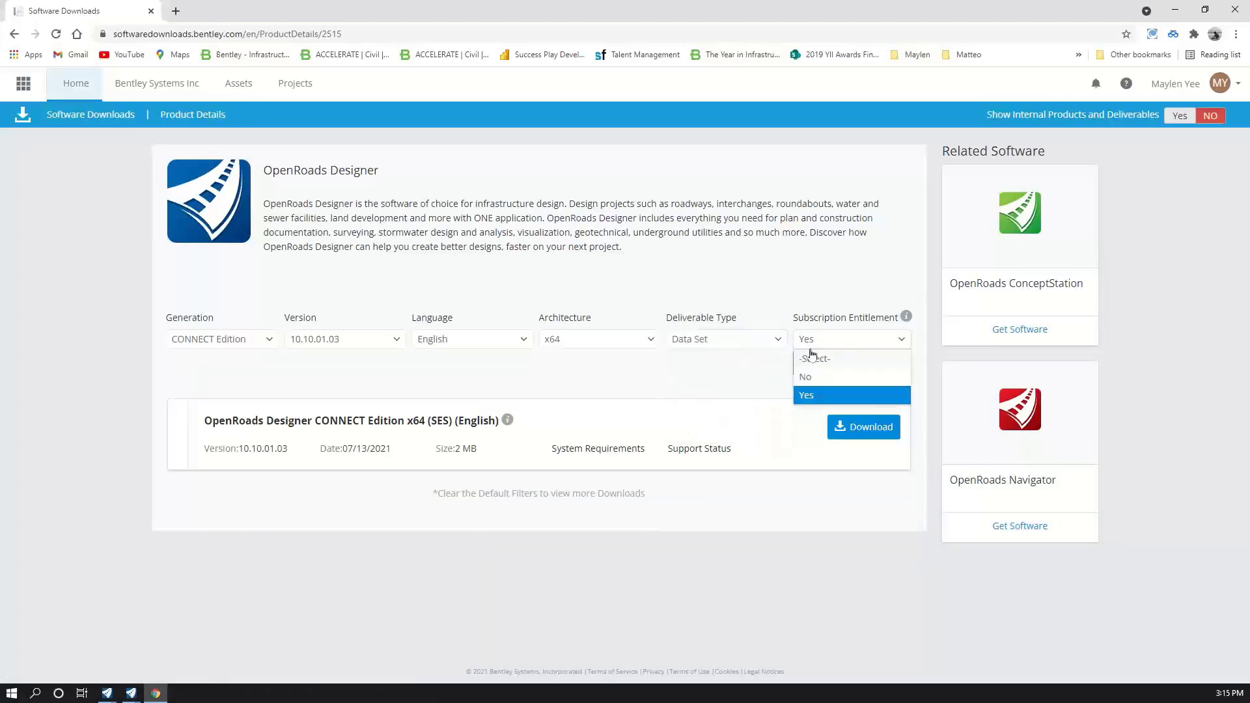
{"action": "left_click", "coordinate": [809, 375]}
{"action": "left_click", "coordinate": [809, 377]}
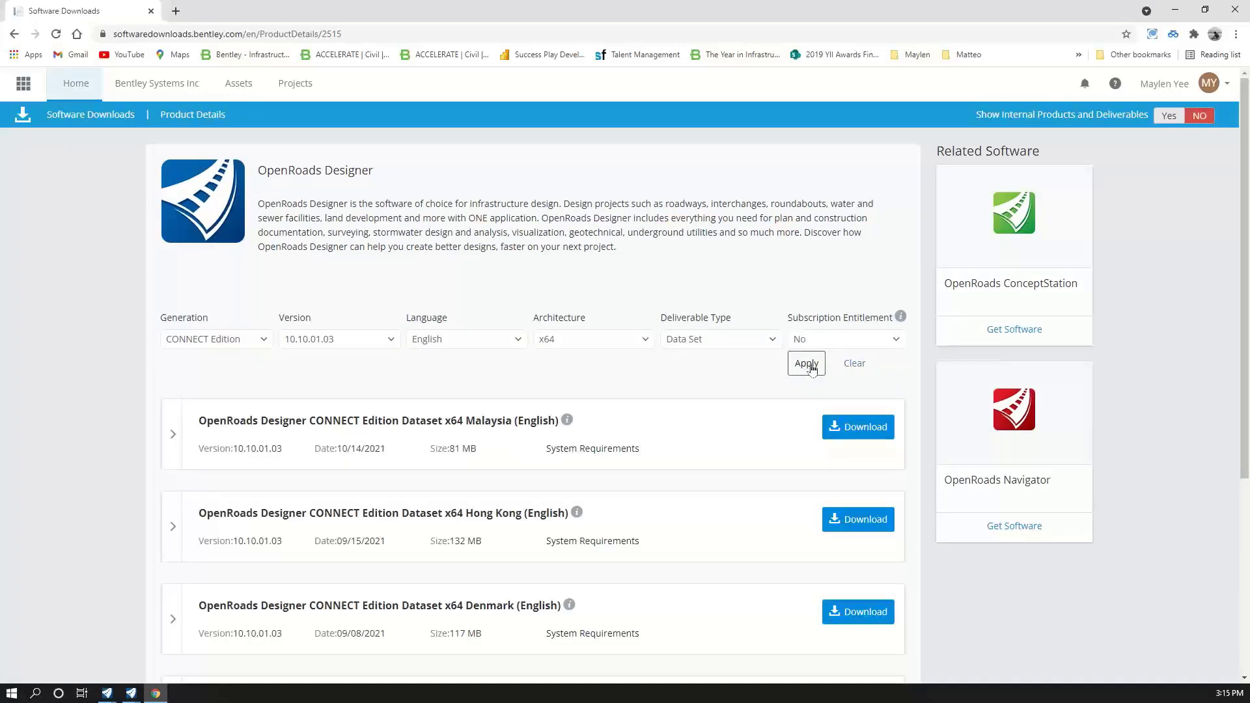
{"action": "scroll", "coordinate": [551, 407], "scroll_direction": "down", "scroll_amount": 1}
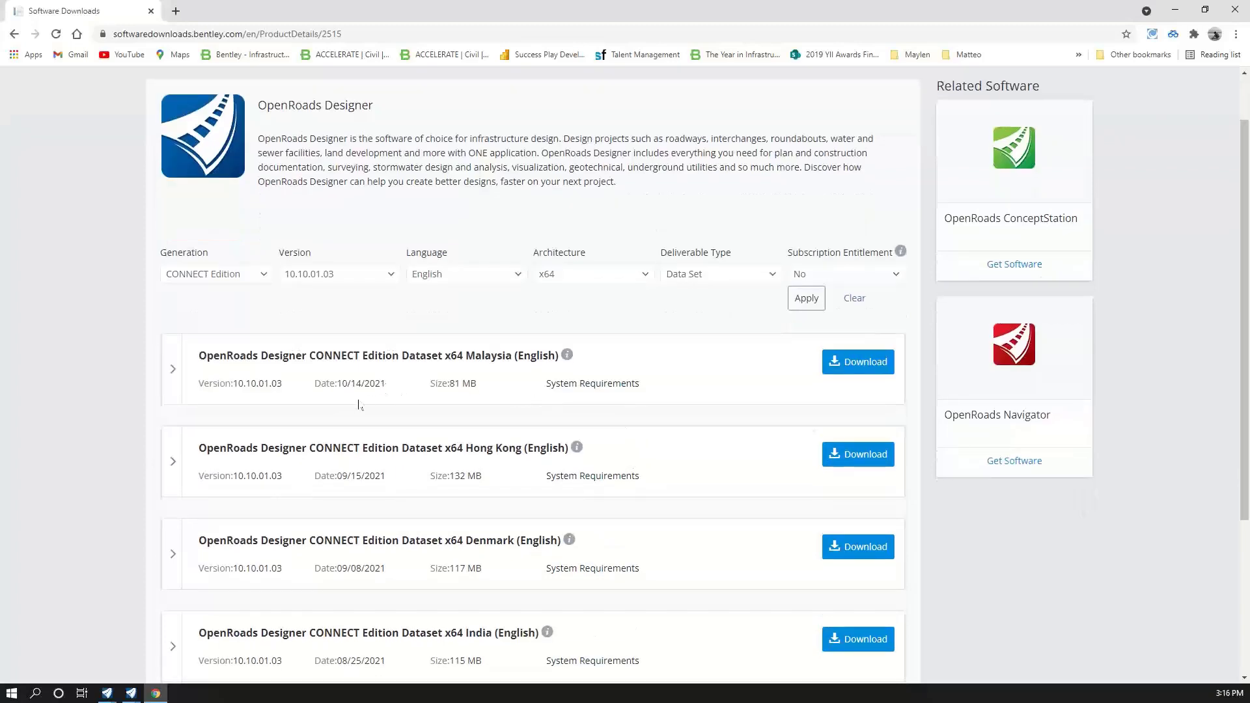
{"action": "key", "text": "ctrl"}
{"action": "key", "text": "ctrl"}
{"action": "key", "text": "ctrl"}
{"action": "key", "text": "ctrl"}
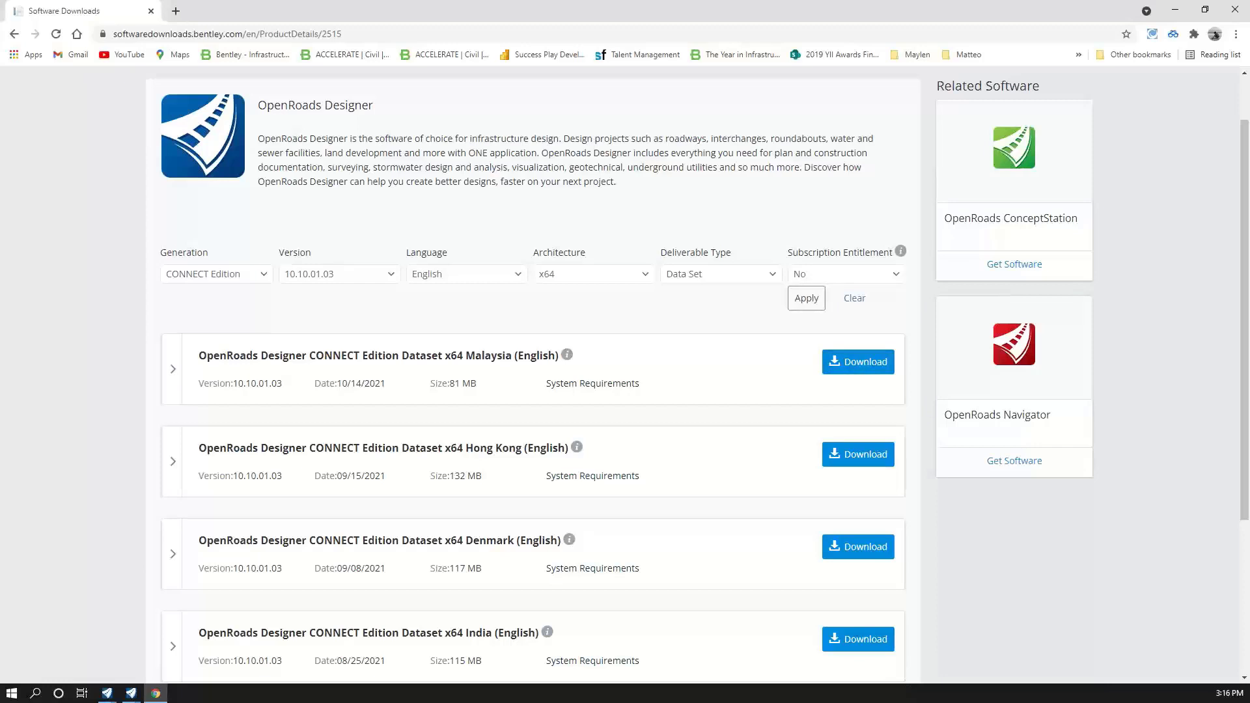
Switch back to OpenRoads Designer and show the wider road network in the 3D view
{"action": "left_click", "coordinate": [1176, 13]}
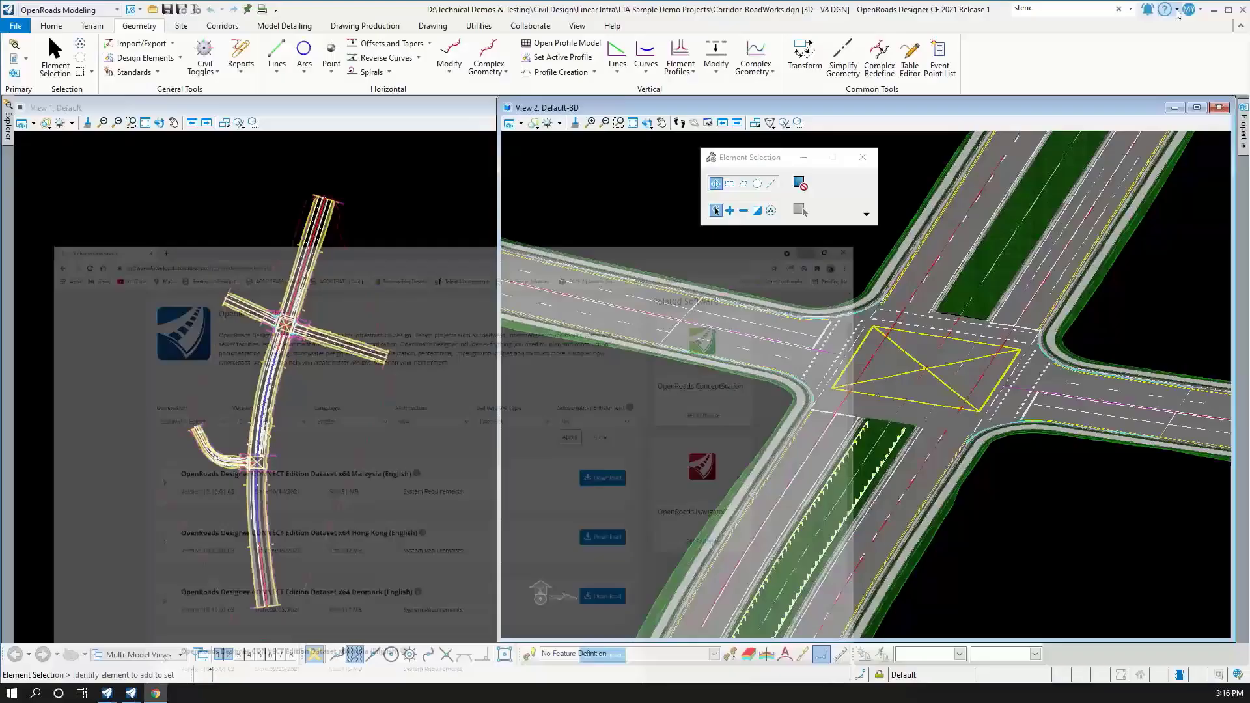
{"action": "scroll", "coordinate": [792, 372], "scroll_direction": "down", "scroll_amount": 3}
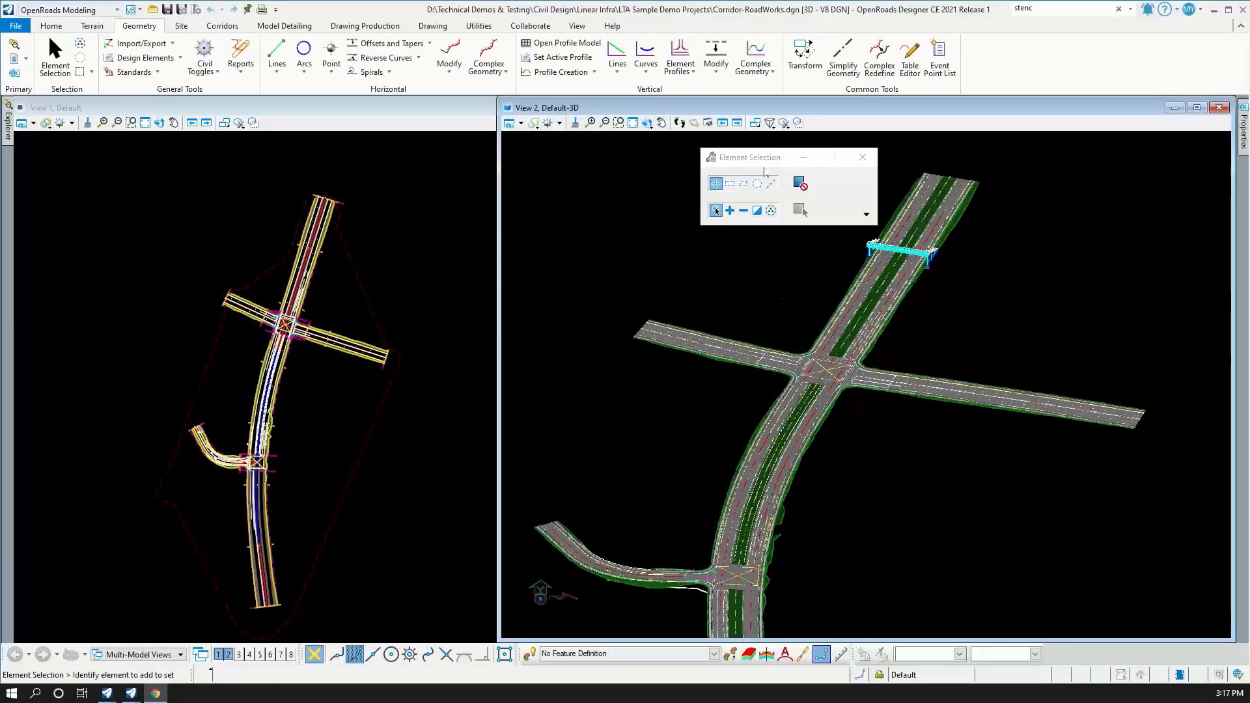
{"action": "left_click_drag", "start_coordinate": [766, 158], "coordinate": [1027, 156]}
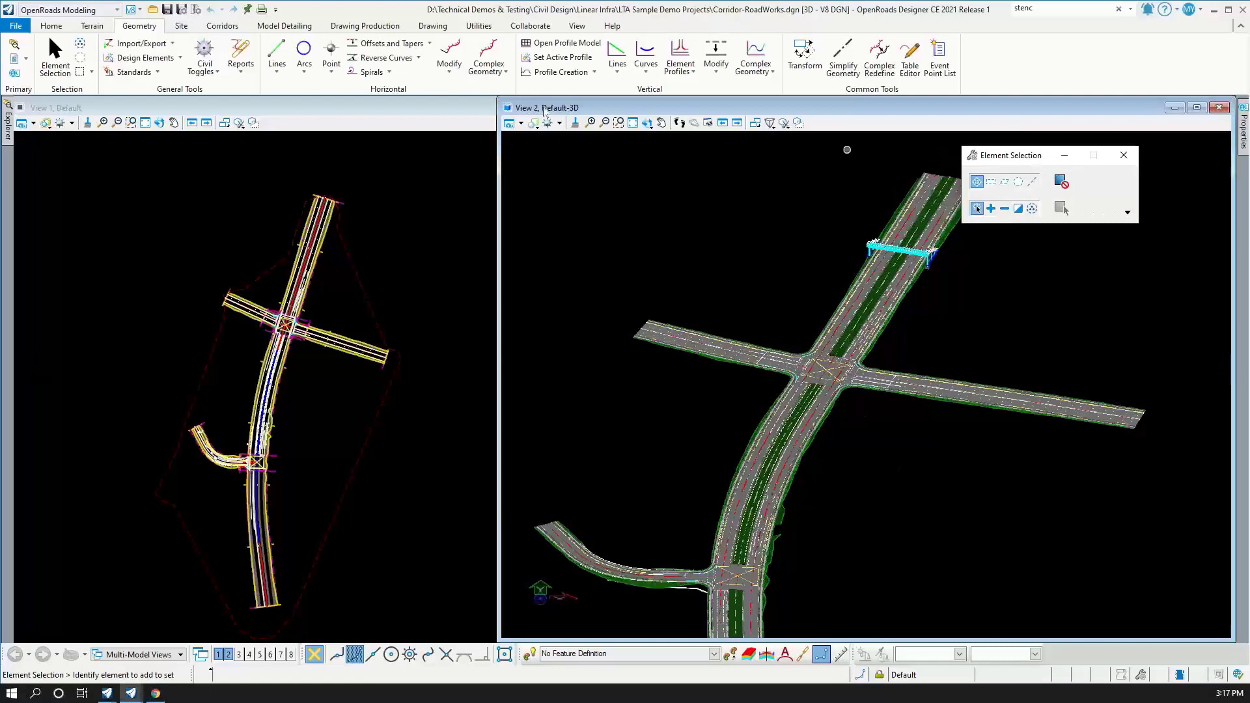
Open the Create Template editor from the corridor tools
{"action": "left_click", "coordinate": [284, 26]}
{"action": "left_click", "coordinate": [222, 25]}
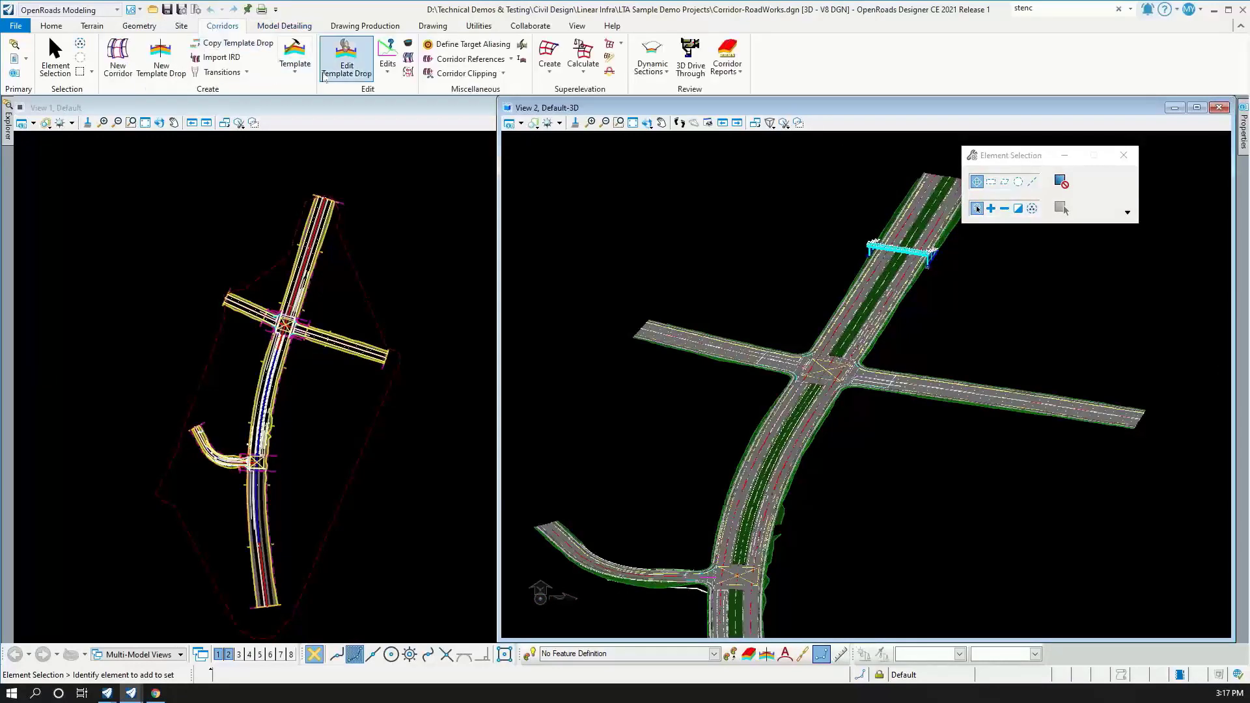
{"action": "left_click", "coordinate": [295, 65]}
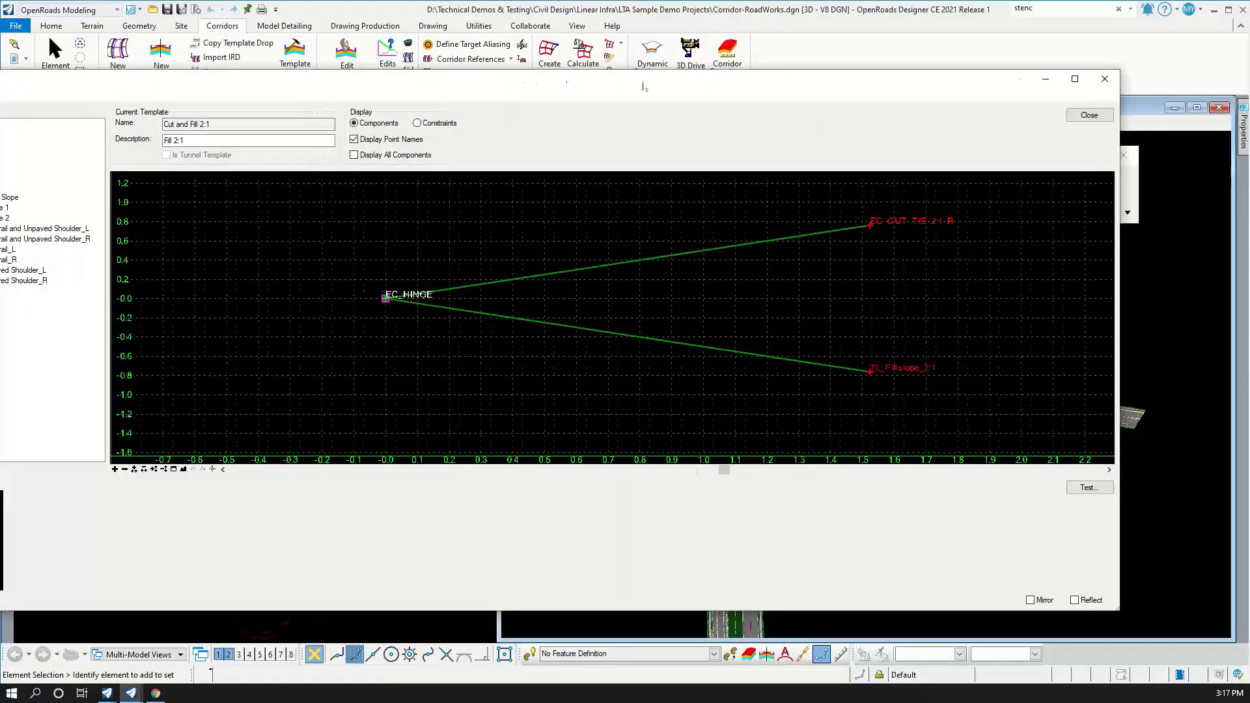
Display the 2 Lanes template from the library's Rural, Asphalt Pavt w/ Asphalt Shoulders, Undivided folder
{"action": "double_click", "coordinate": [85, 184]}
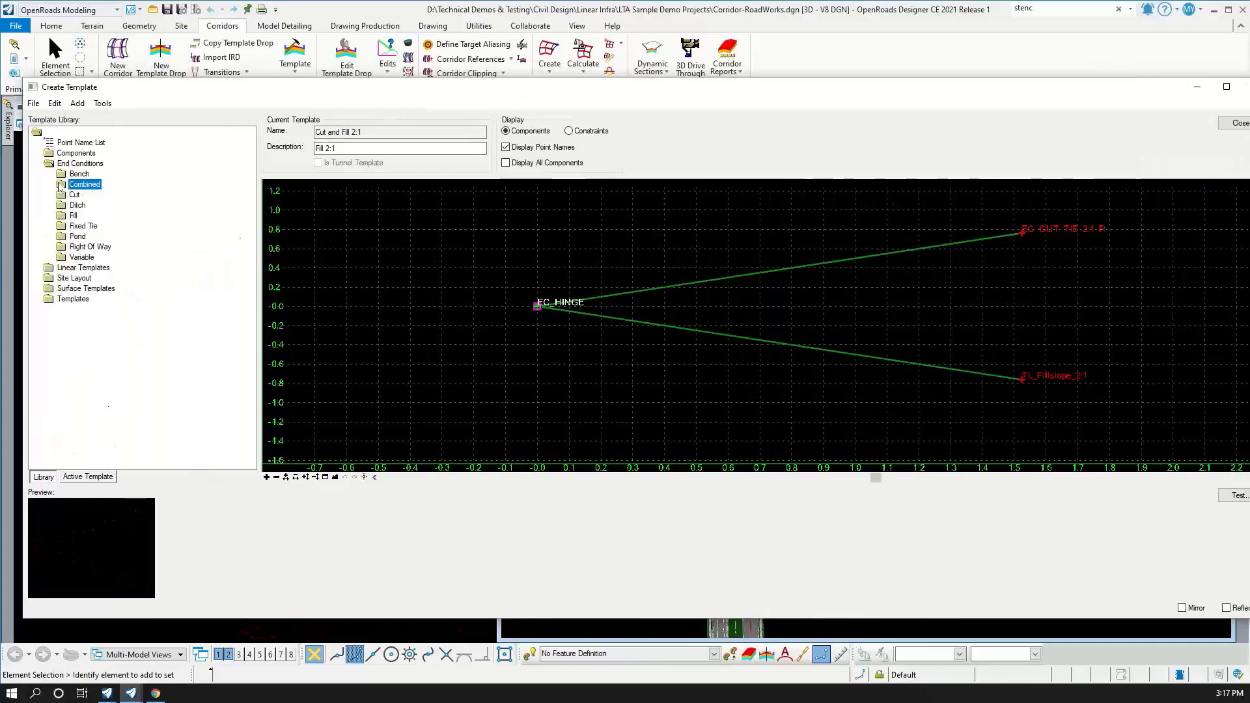
{"action": "double_click", "coordinate": [77, 300]}
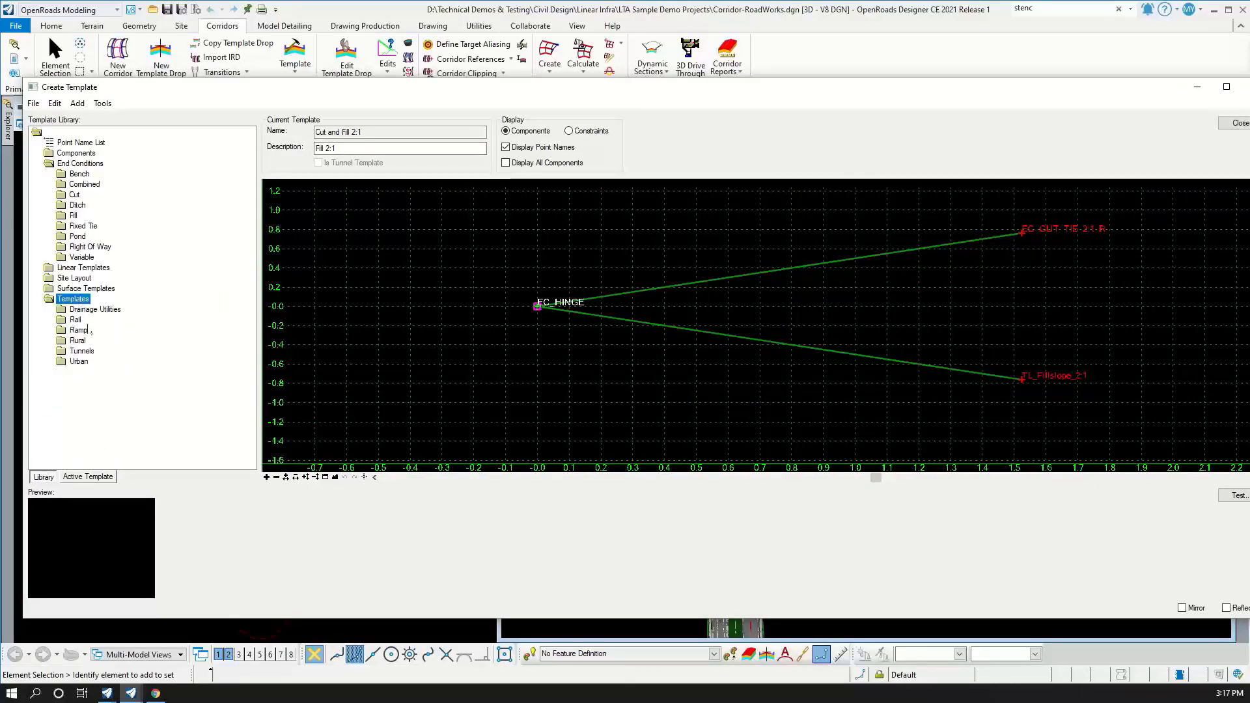
{"action": "double_click", "coordinate": [78, 341]}
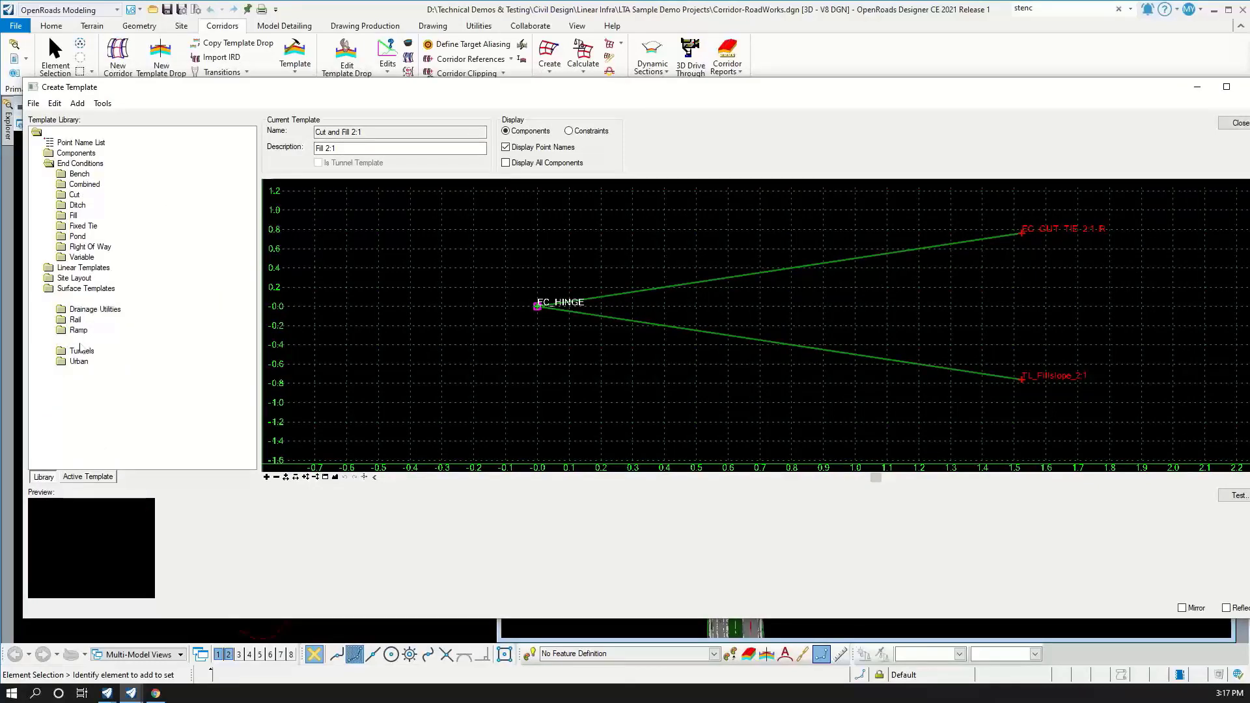
{"action": "double_click", "coordinate": [105, 351]}
{"action": "double_click", "coordinate": [108, 372]}
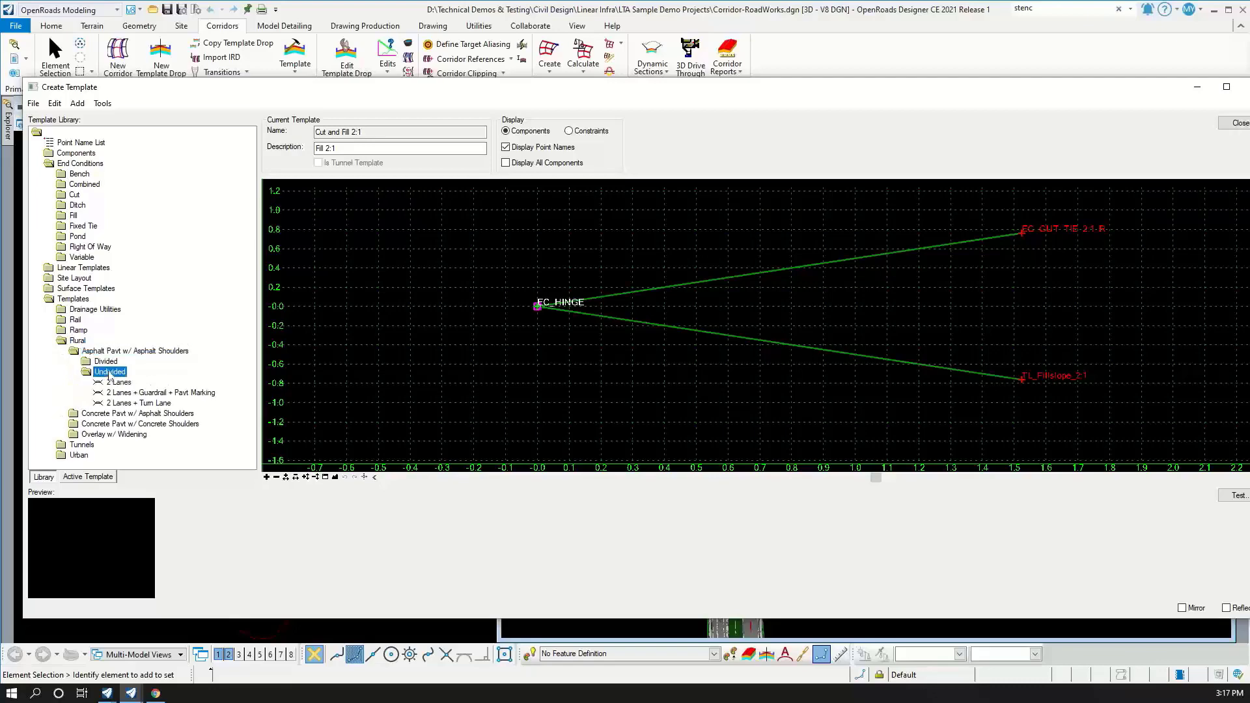
{"action": "double_click", "coordinate": [119, 382]}
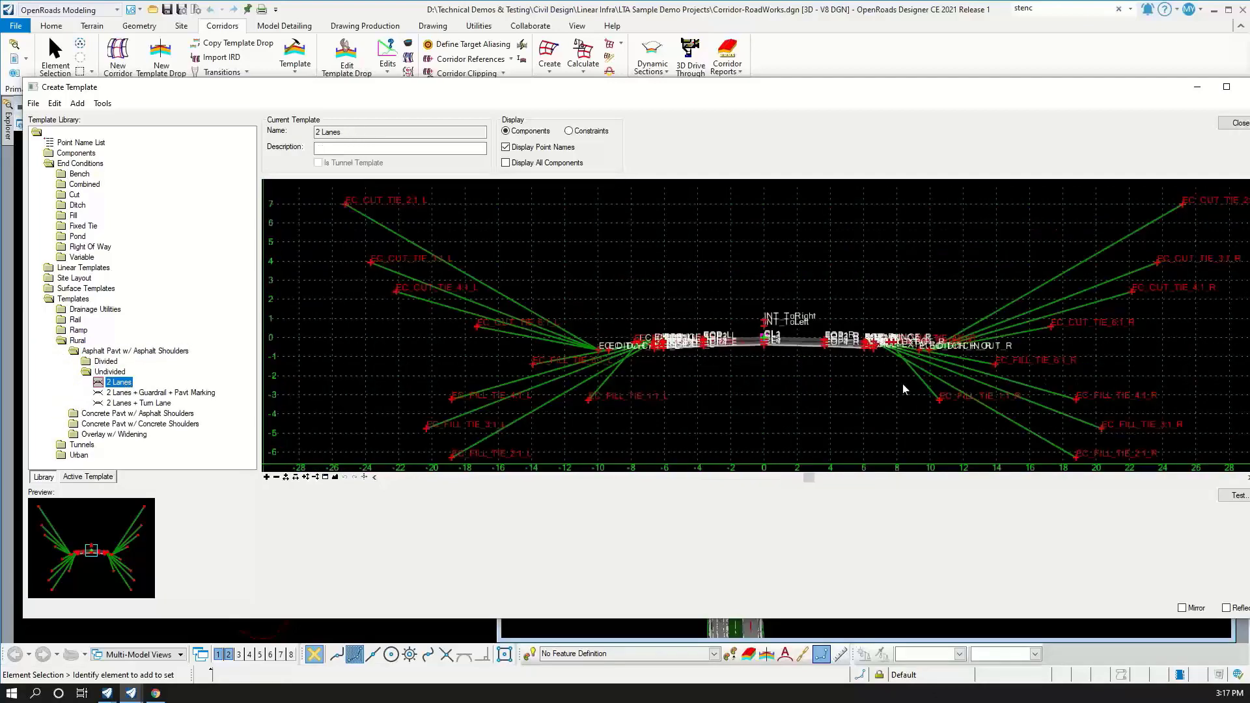
Examine the pavement layers and end conditions of the 2 Lanes template, and close the template editor
{"action": "scroll", "coordinate": [749, 345], "scroll_direction": "up", "scroll_amount": 3}
{"action": "scroll", "coordinate": [751, 345], "scroll_direction": "down", "scroll_amount": 5}
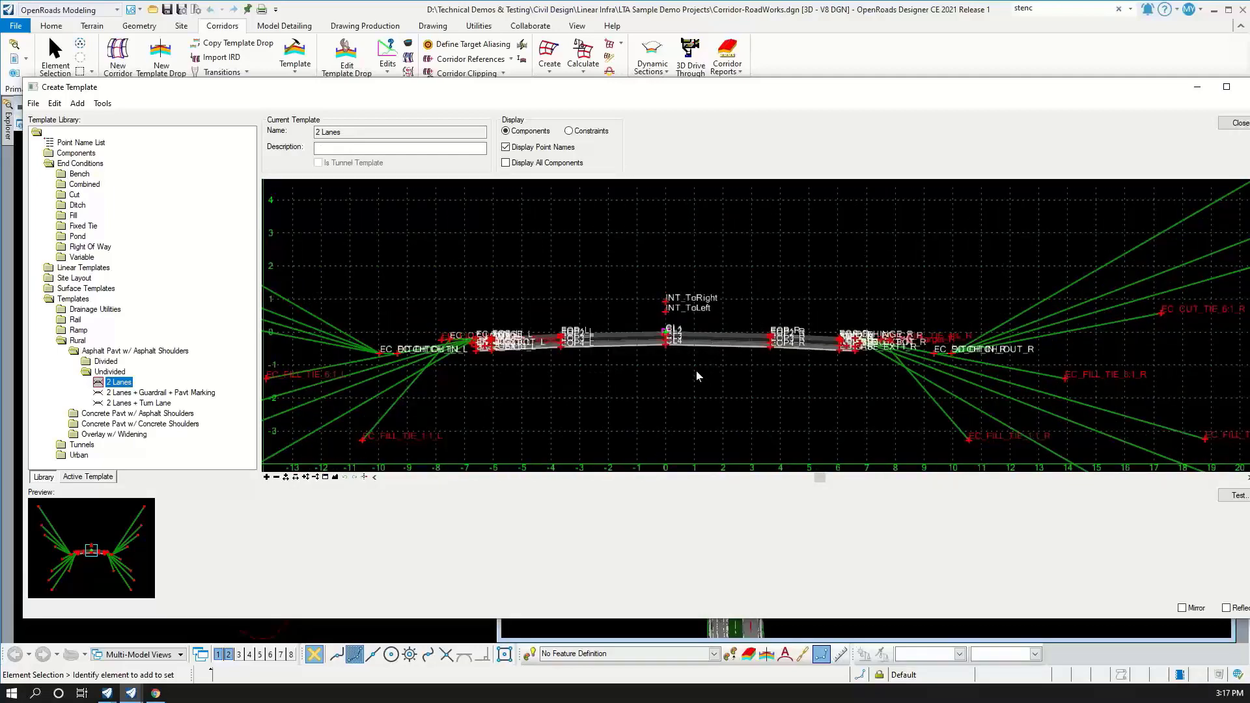
{"action": "scroll", "coordinate": [786, 354], "scroll_direction": "up", "scroll_amount": 6}
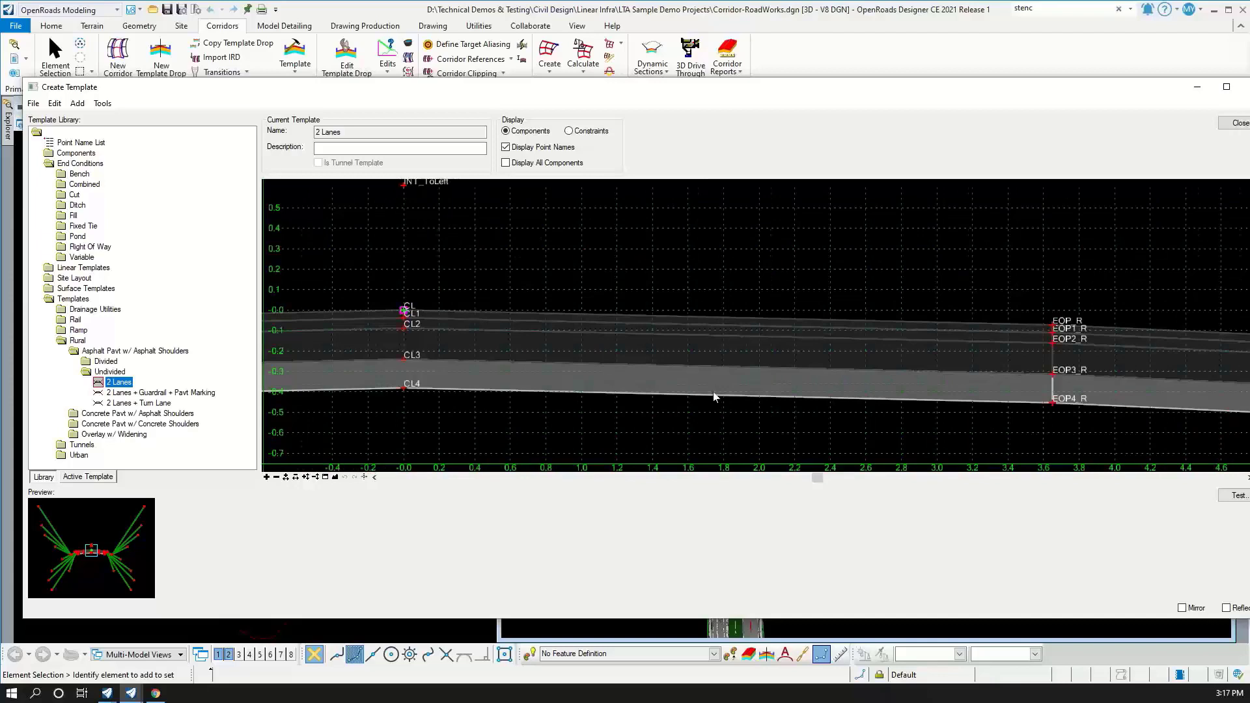
{"action": "scroll", "coordinate": [751, 335], "scroll_direction": "down", "scroll_amount": 3}
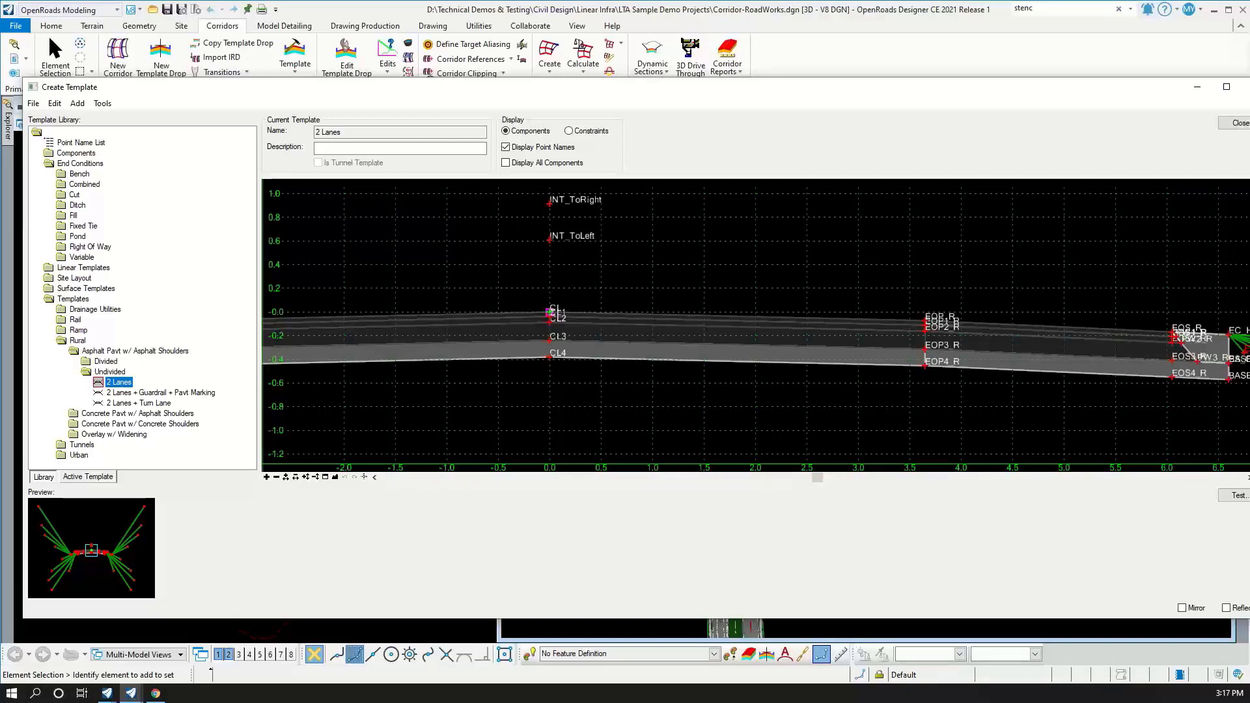
{"action": "scroll", "coordinate": [810, 396], "scroll_direction": "down", "scroll_amount": 2}
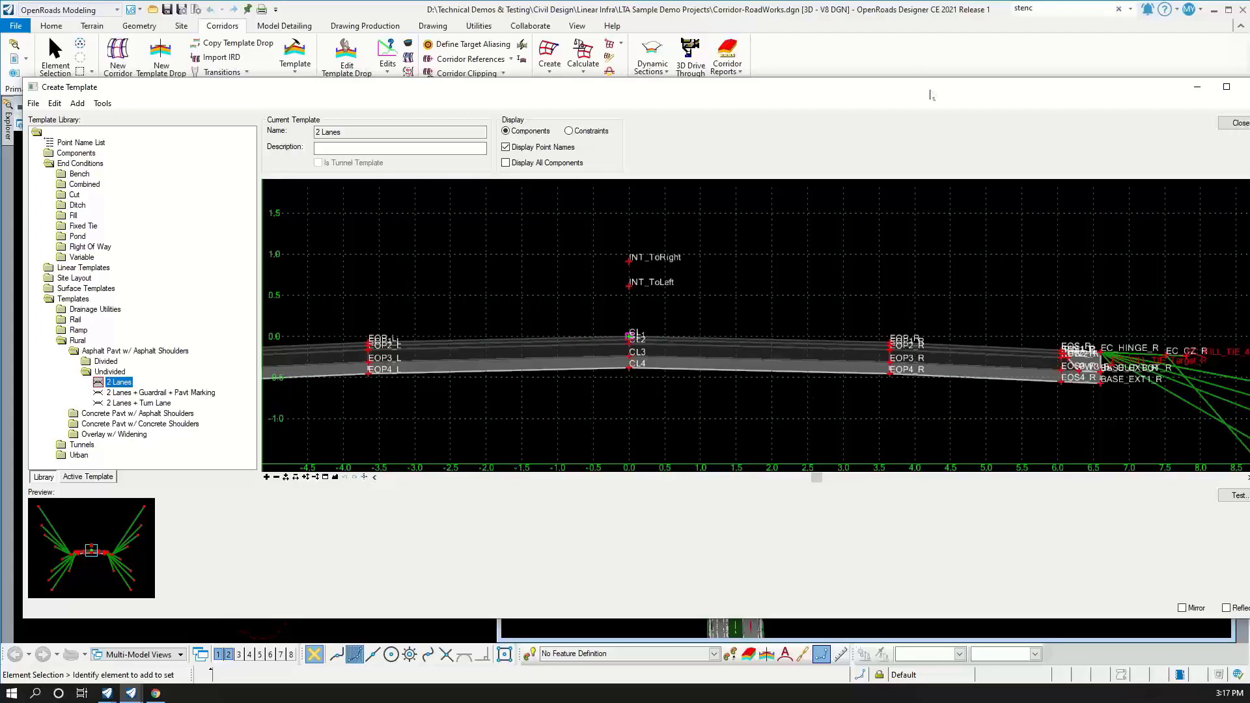
{"action": "left_click_drag", "start_coordinate": [931, 95], "coordinate": [873, 95]}
{"action": "left_click", "coordinate": [1187, 127]}
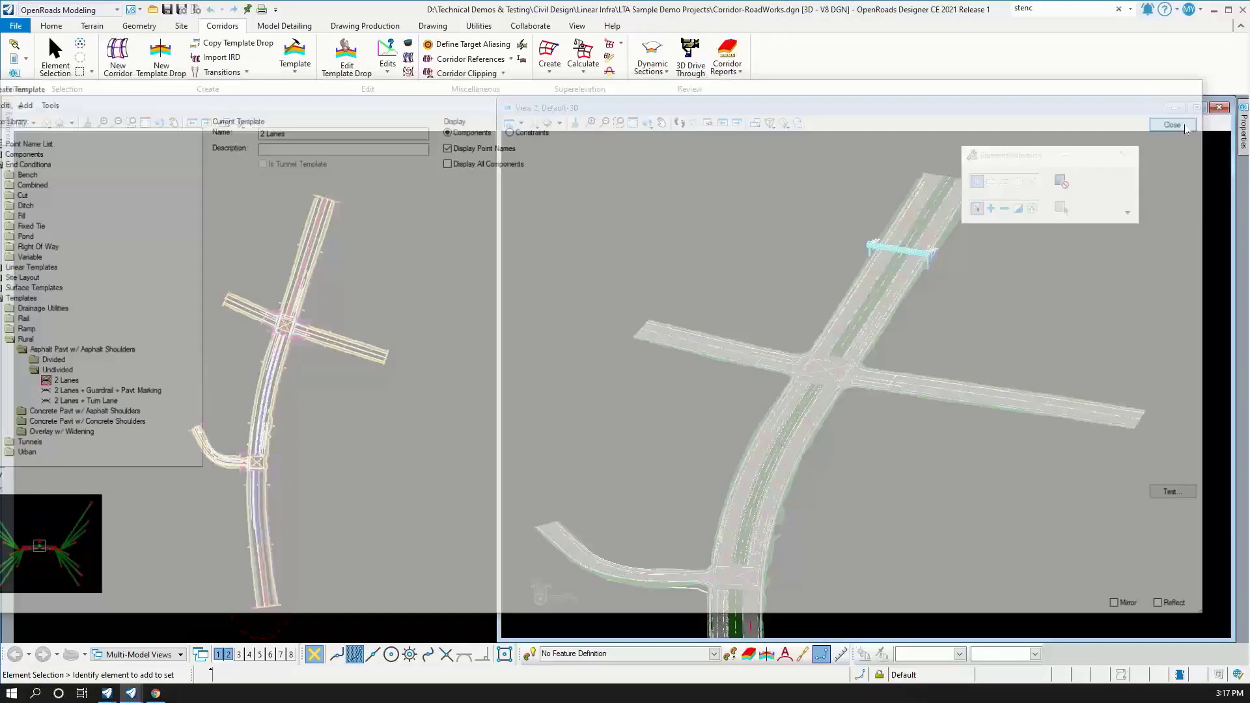
Examine the main road and its intersections in the 3D and plan views
{"action": "middle_click_drag", "start_coordinate": [756, 438], "coordinate": [818, 331]}
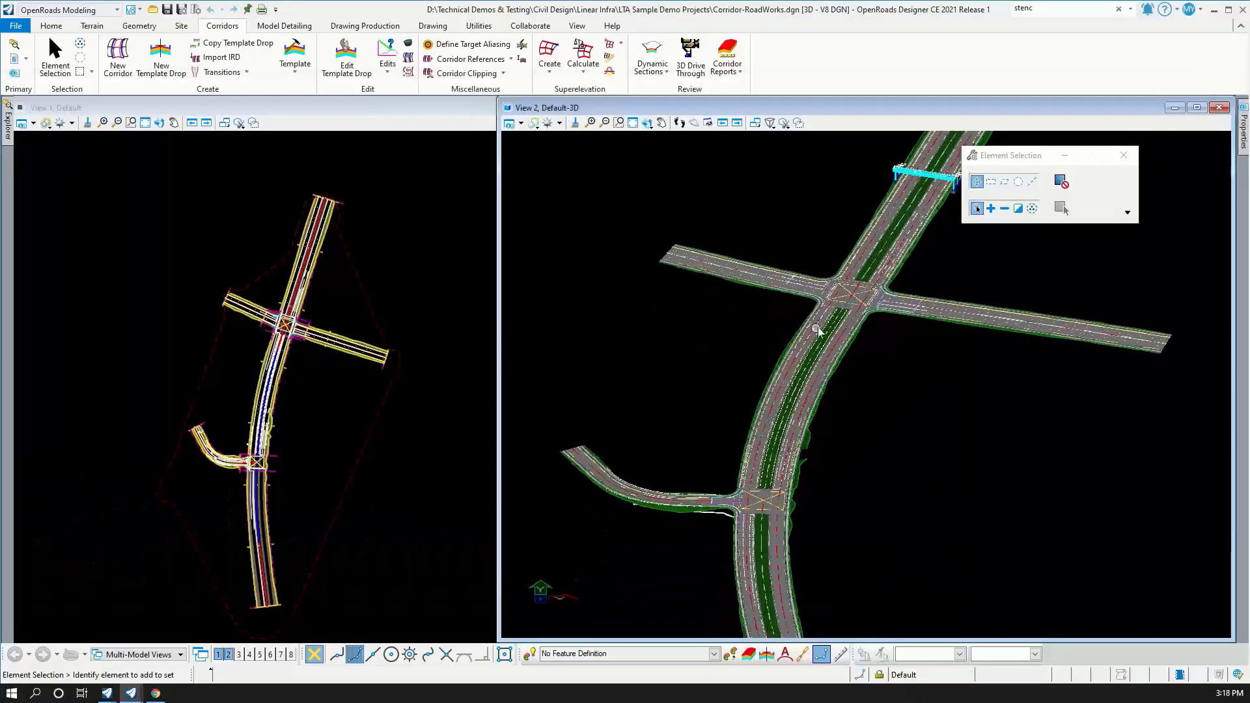
{"action": "scroll", "coordinate": [819, 331], "scroll_direction": "up", "scroll_amount": 2}
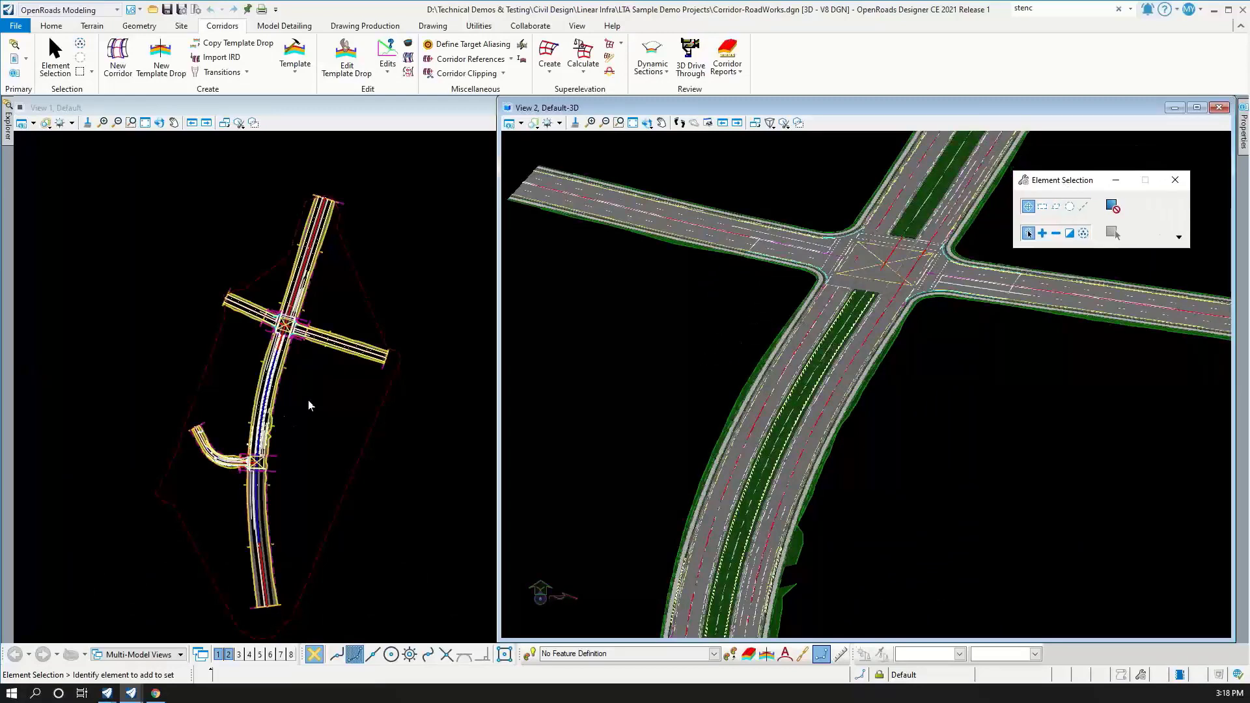
{"action": "scroll", "coordinate": [338, 417], "scroll_direction": "up", "scroll_amount": 2}
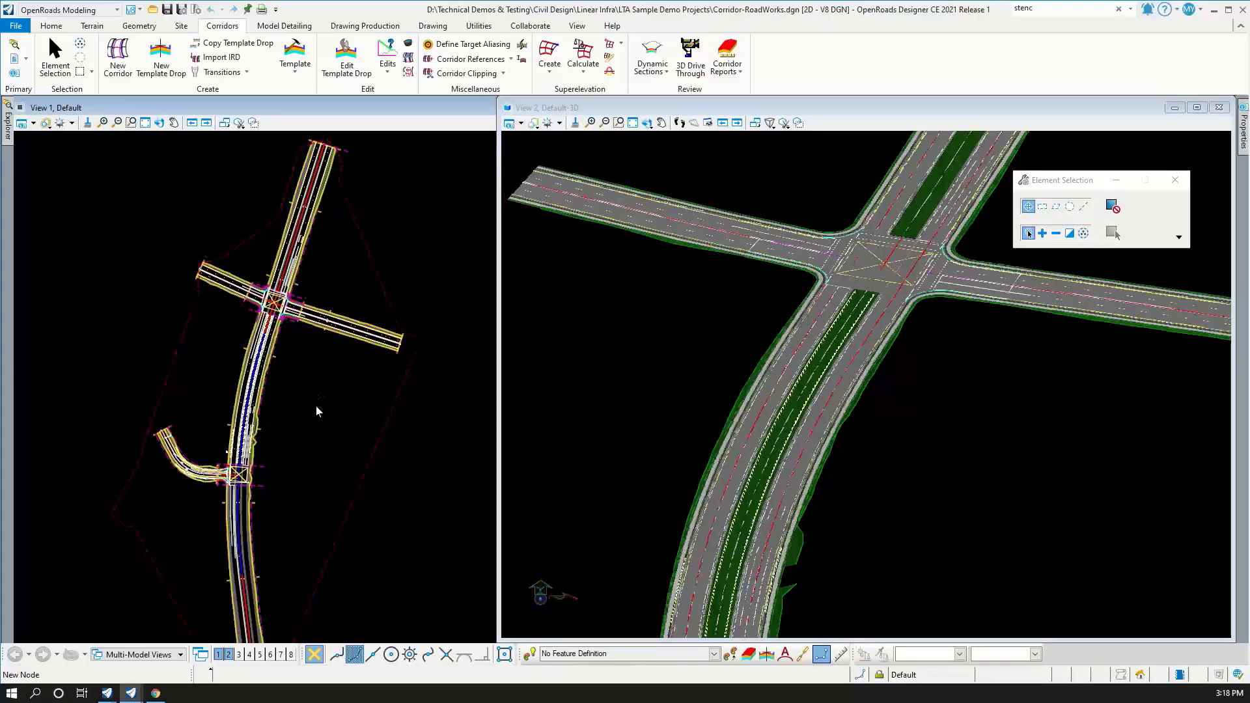
{"action": "scroll", "coordinate": [261, 360], "scroll_direction": "up", "scroll_amount": 2}
{"action": "scroll", "coordinate": [261, 361], "scroll_direction": "up", "scroll_amount": 4}
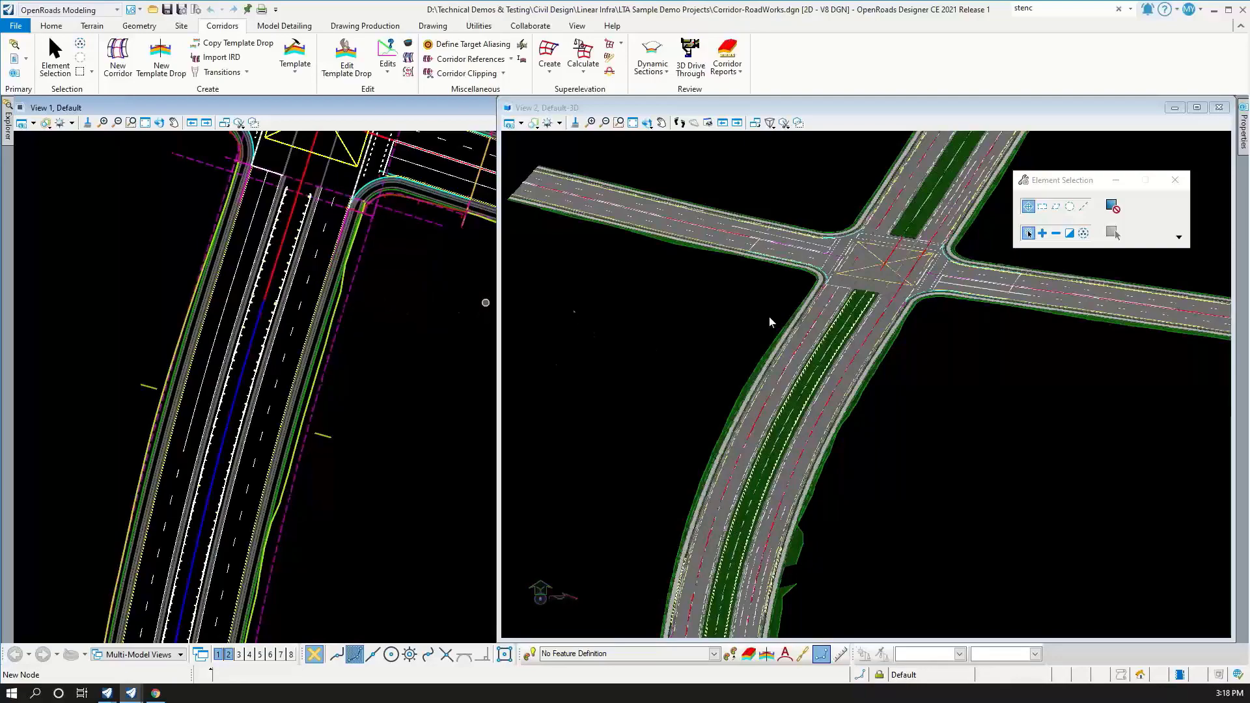
{"action": "scroll", "coordinate": [876, 277], "scroll_direction": "up", "scroll_amount": 3}
{"action": "scroll", "coordinate": [876, 281], "scroll_direction": "down", "scroll_amount": 4}
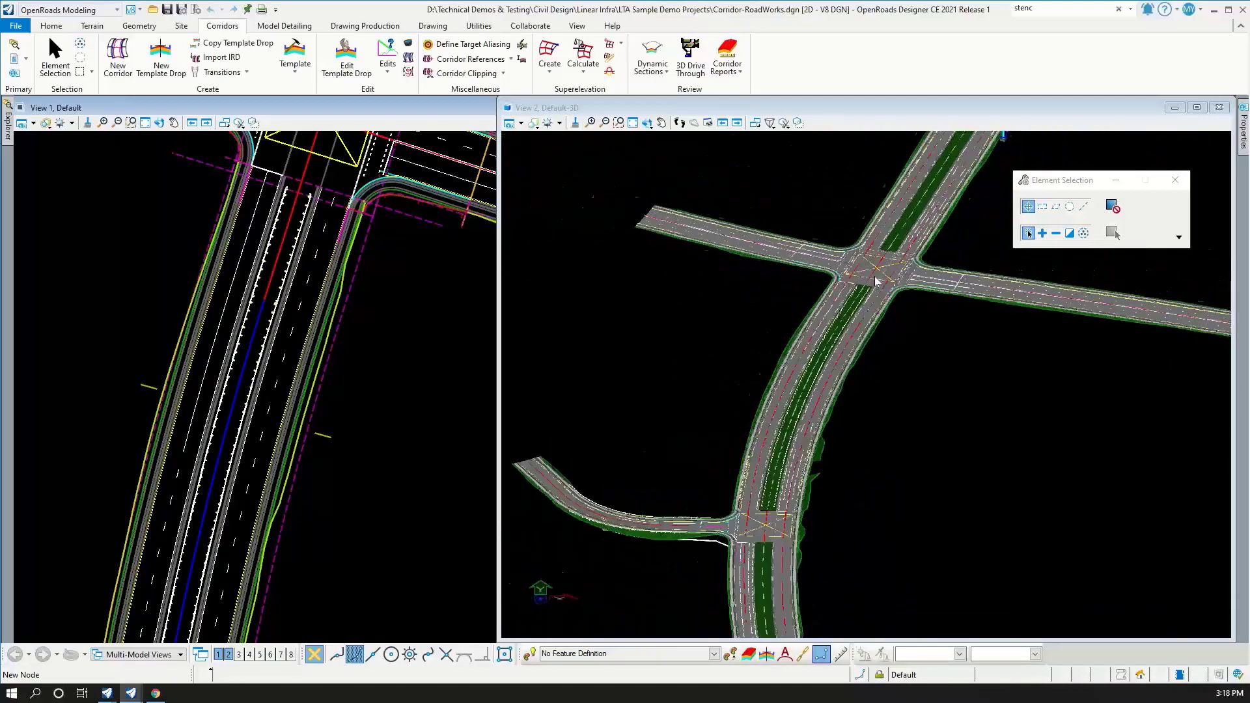
{"action": "scroll", "coordinate": [876, 282], "scroll_direction": "up", "scroll_amount": 3}
Open the corridor objects of the Marymount Road corridor and review its template drops, keeping the intersection visible
{"action": "left_click", "coordinate": [467, 73]}
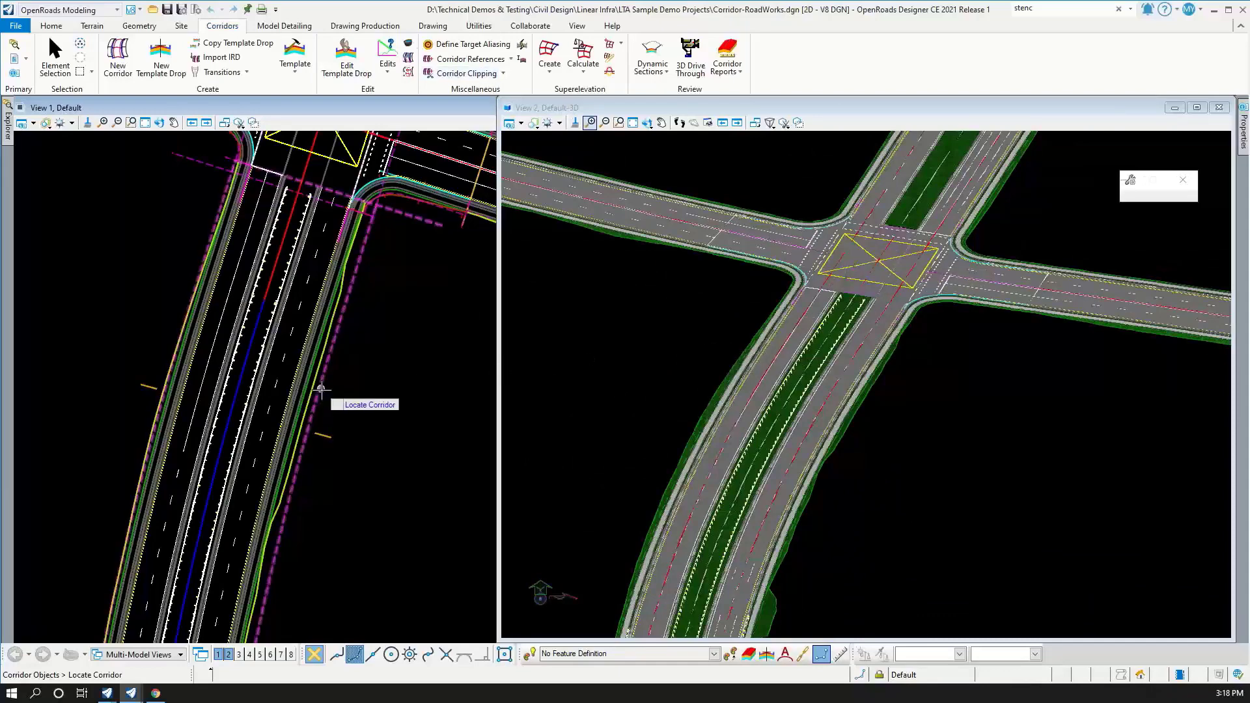
{"action": "left_click", "coordinate": [311, 435]}
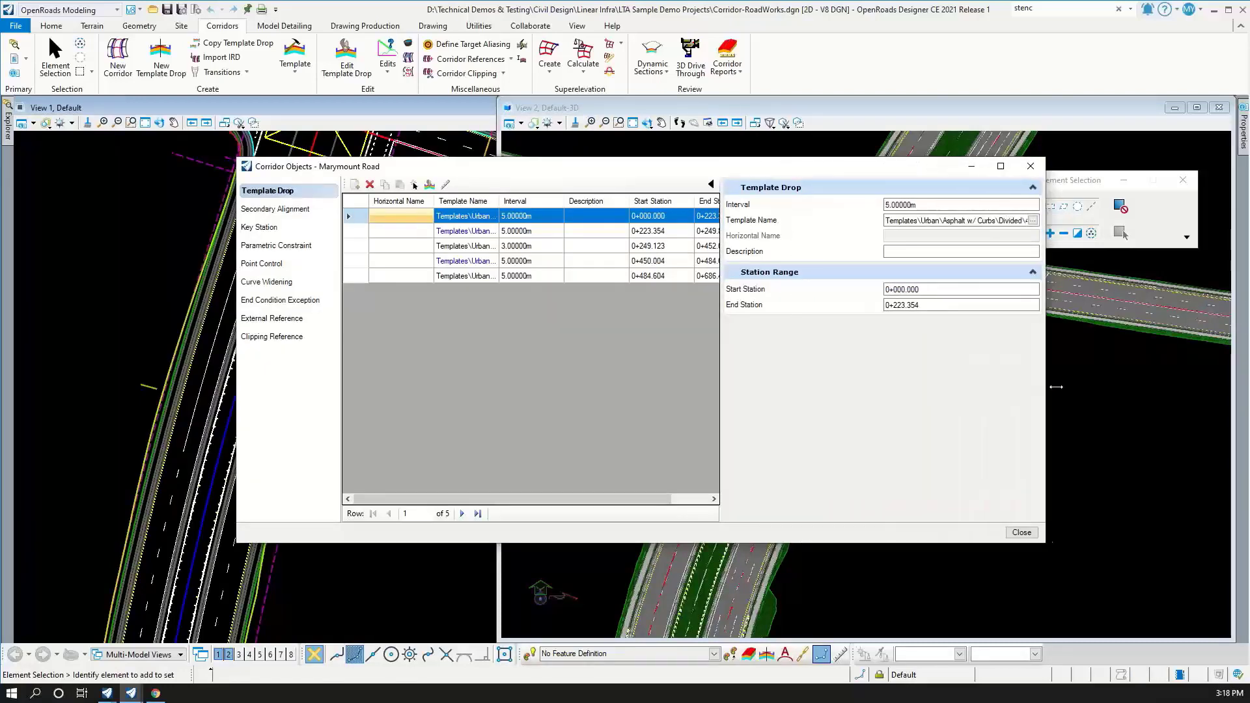
{"action": "mouse_move", "coordinate": [648, 500]}
{"action": "left_mouse_down"}
{"action": "mouse_move", "coordinate": [686, 503]}
{"action": "mouse_move", "coordinate": [648, 503]}
{"action": "left_mouse_up"}
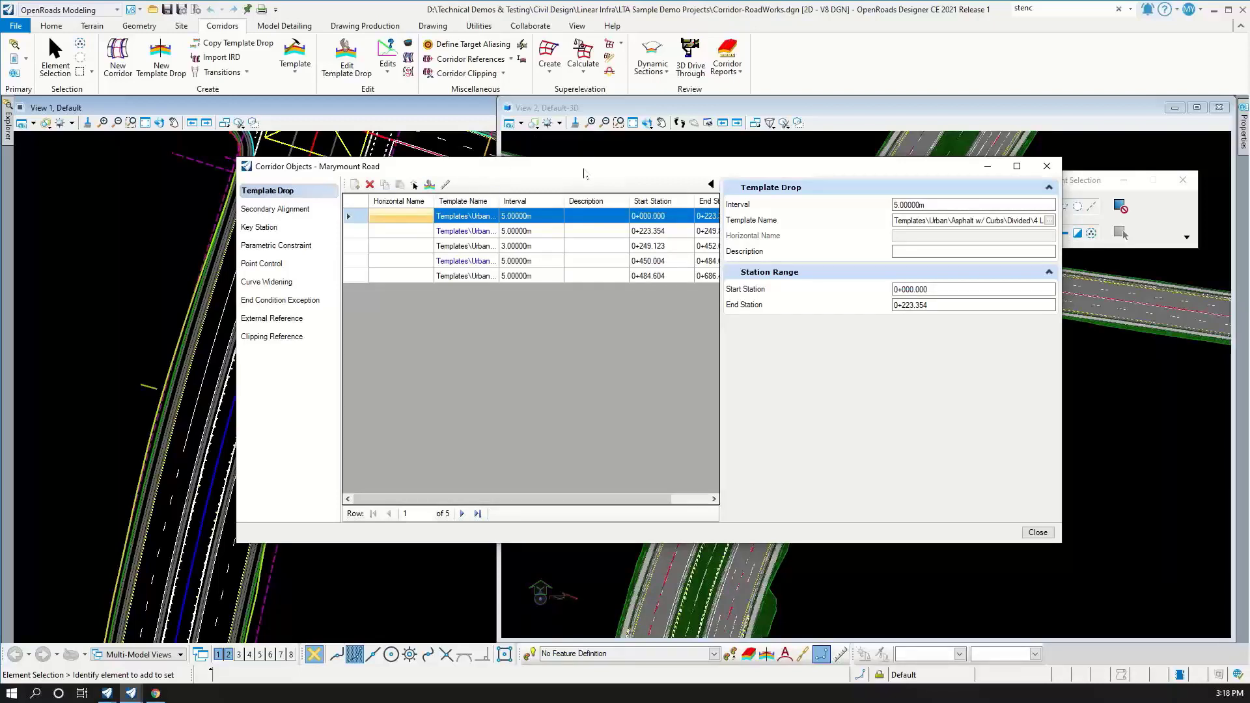
{"action": "left_click_drag", "start_coordinate": [584, 174], "coordinate": [598, 318]}
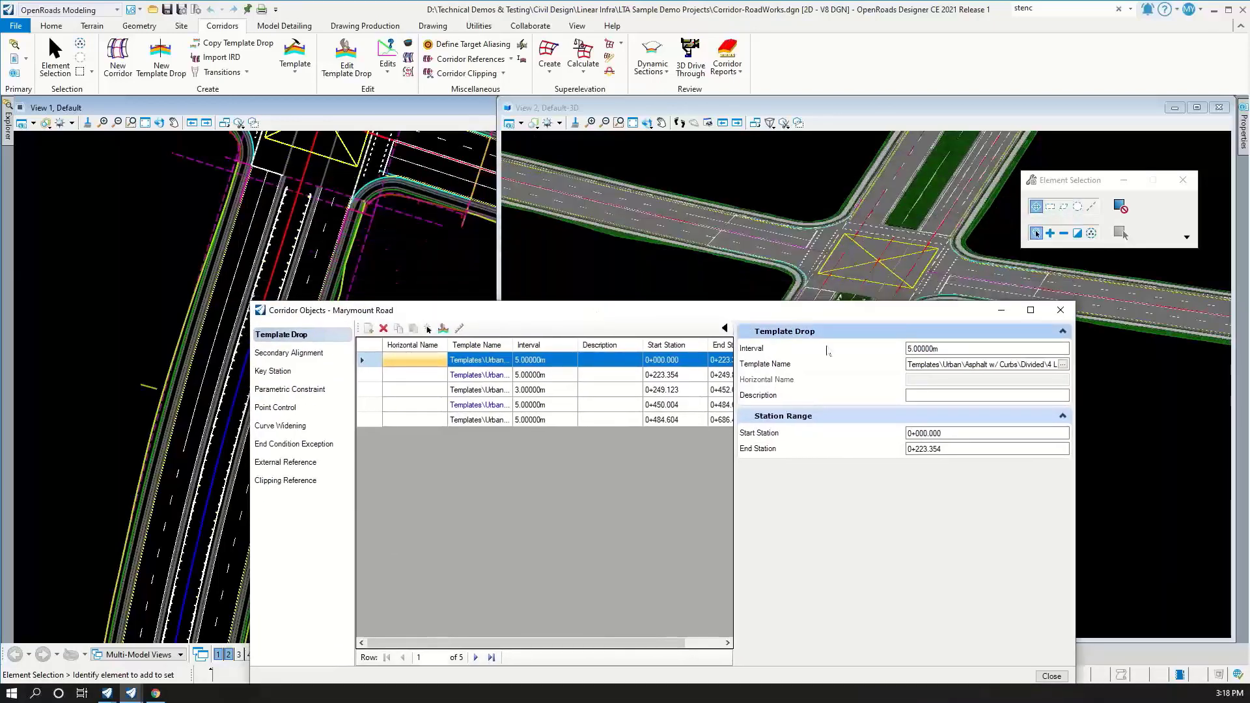
{"action": "left_click_drag", "start_coordinate": [832, 312], "coordinate": [841, 338]}
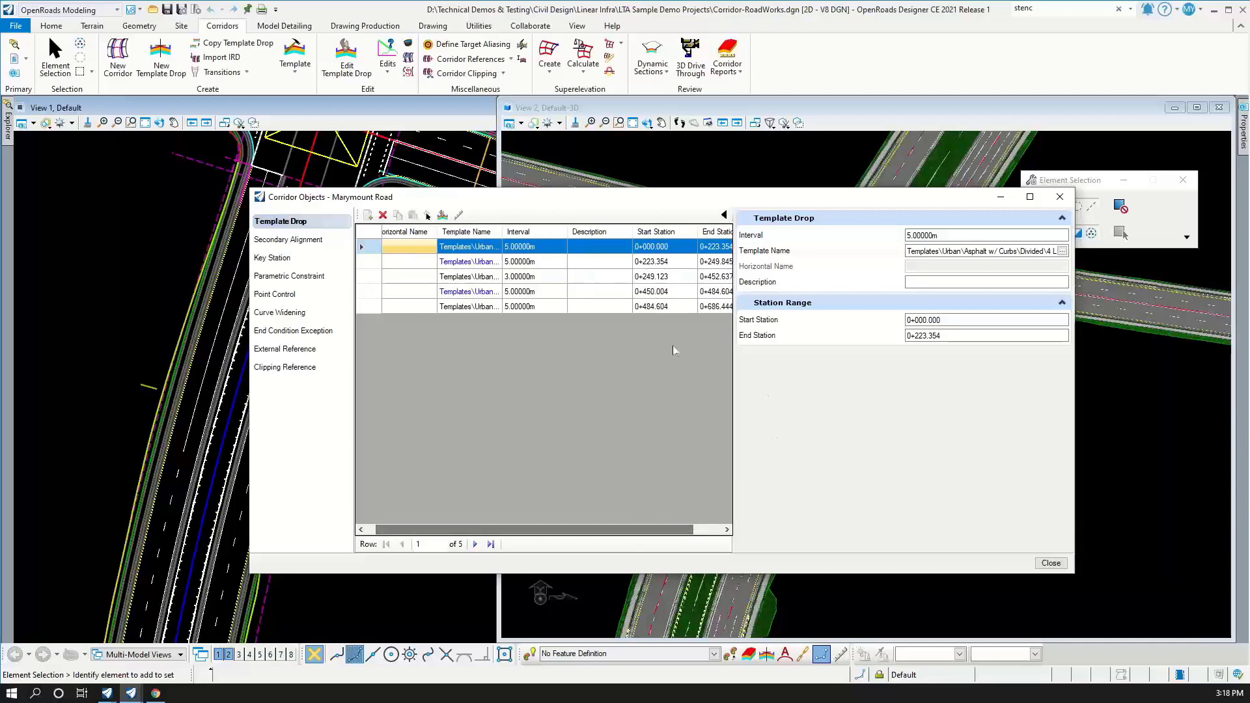
{"action": "left_click_drag", "start_coordinate": [734, 201], "coordinate": [674, 370]}
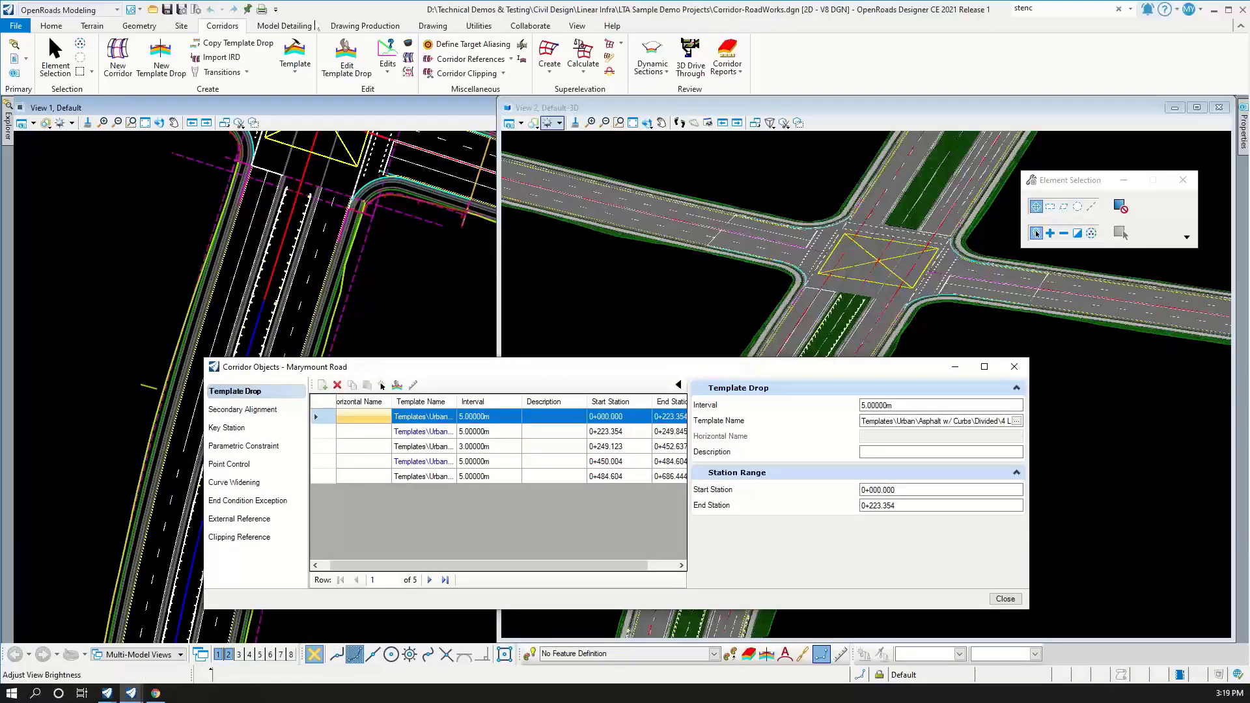
Search the OpenRoads Modeling workflow's view, utility, collaboration and help tools for clash detection
{"action": "left_click", "coordinate": [586, 28]}
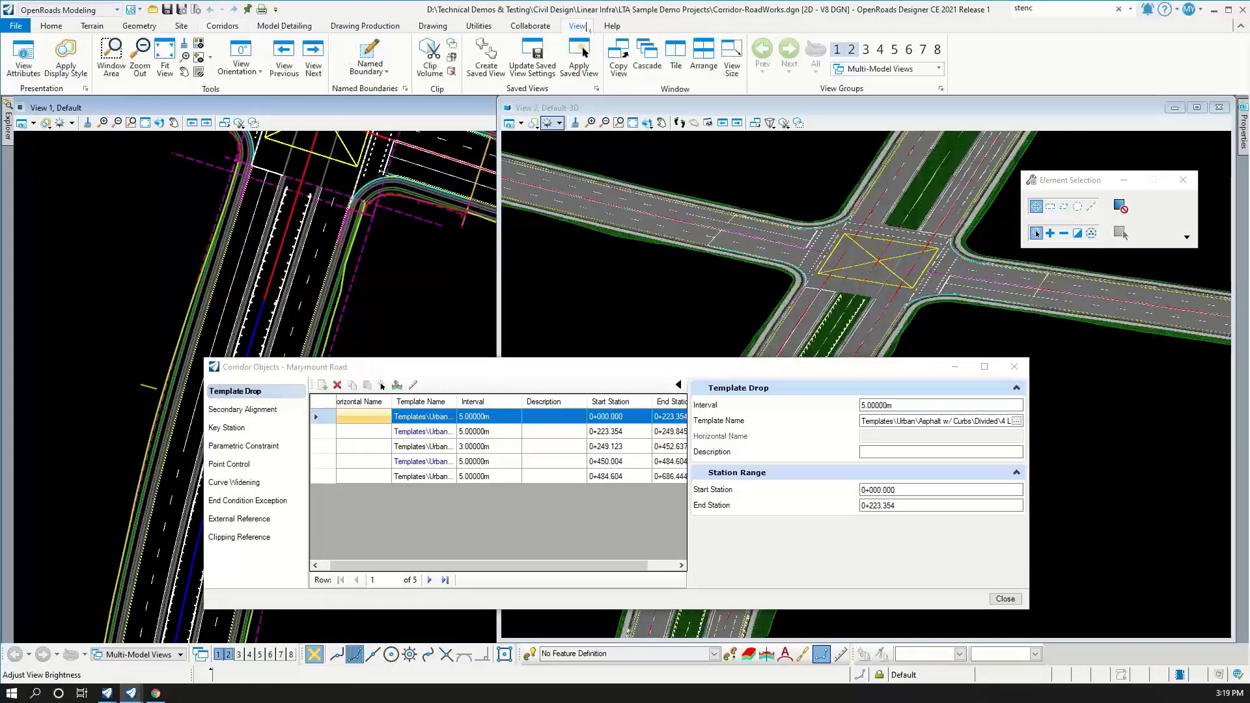
{"action": "left_click", "coordinate": [117, 11]}
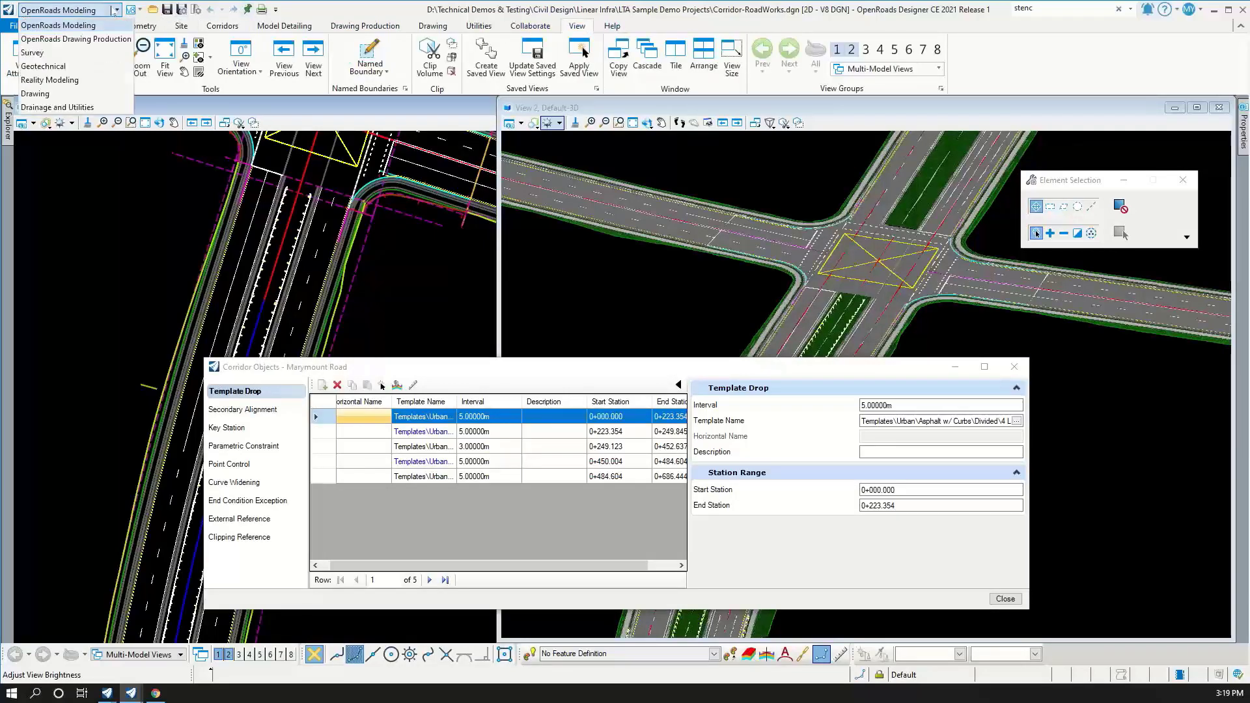
{"action": "left_click", "coordinate": [509, 7]}
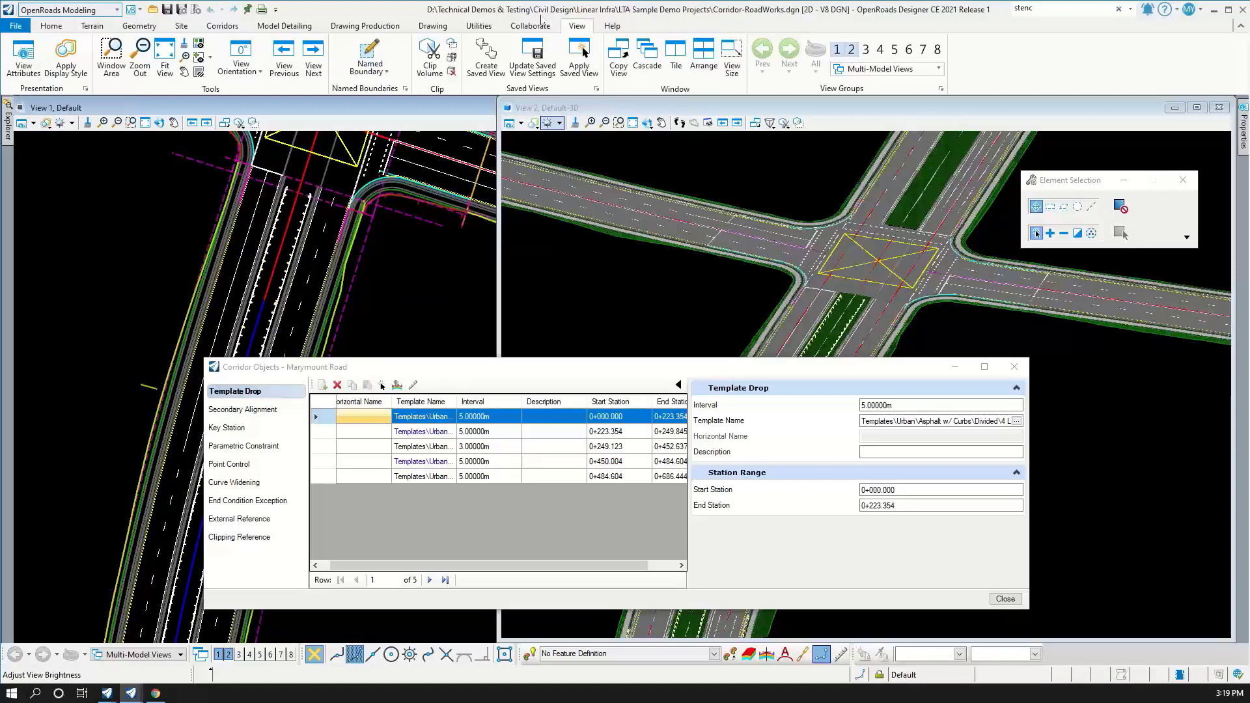
{"action": "left_click", "coordinate": [478, 27]}
{"action": "left_click", "coordinate": [531, 26]}
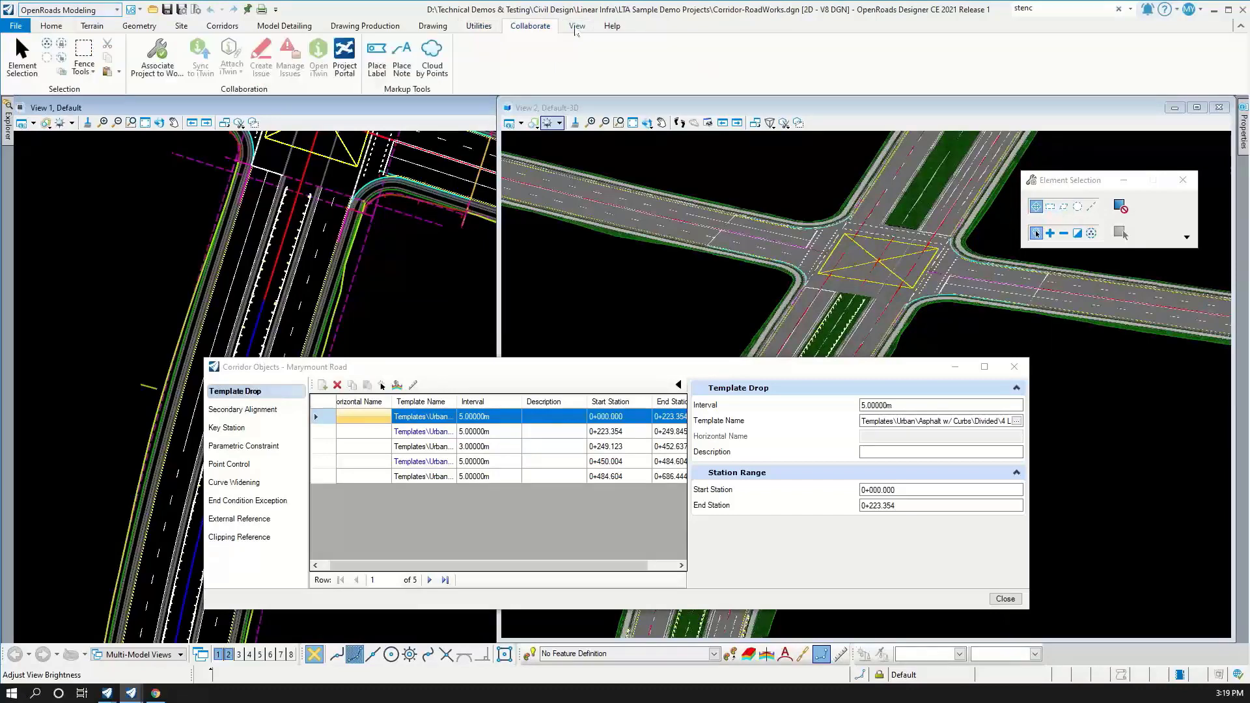
{"action": "left_click", "coordinate": [577, 26]}
{"action": "left_click", "coordinate": [611, 27]}
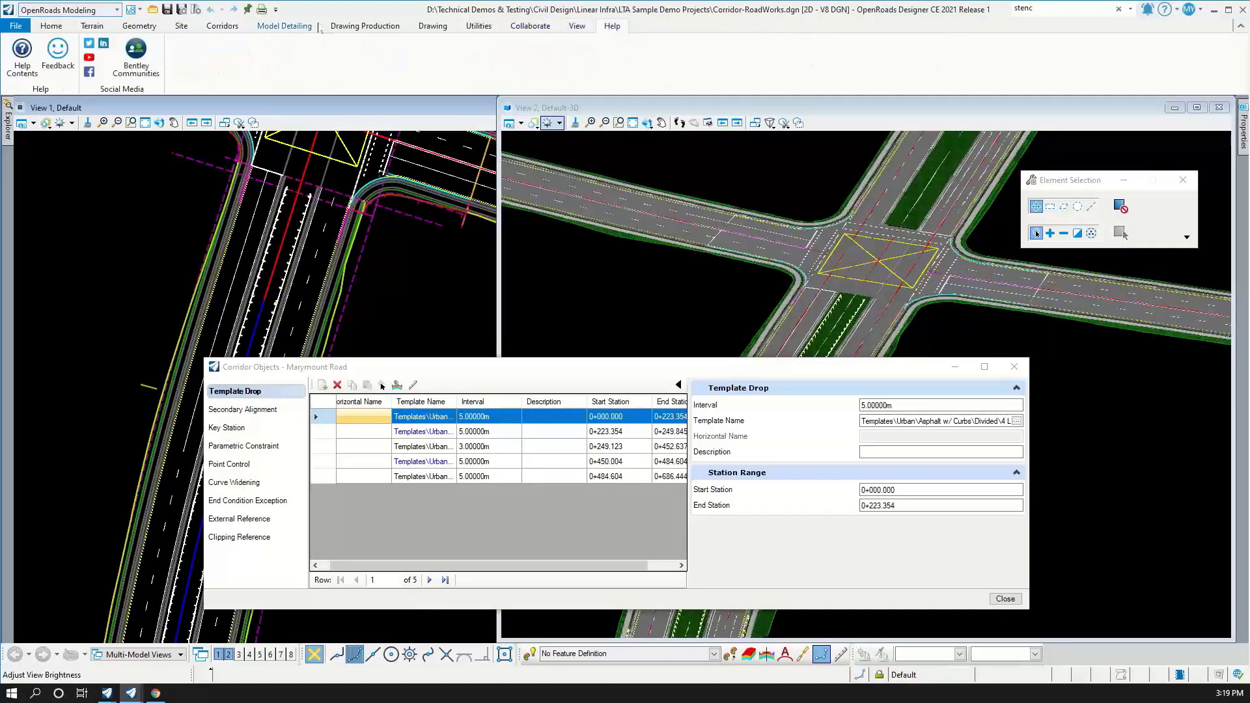
Check the OpenRoads Drawing Production workflow for the clash detection tools, and return to the OpenRoads Modeling workflow
{"action": "left_click", "coordinate": [78, 10]}
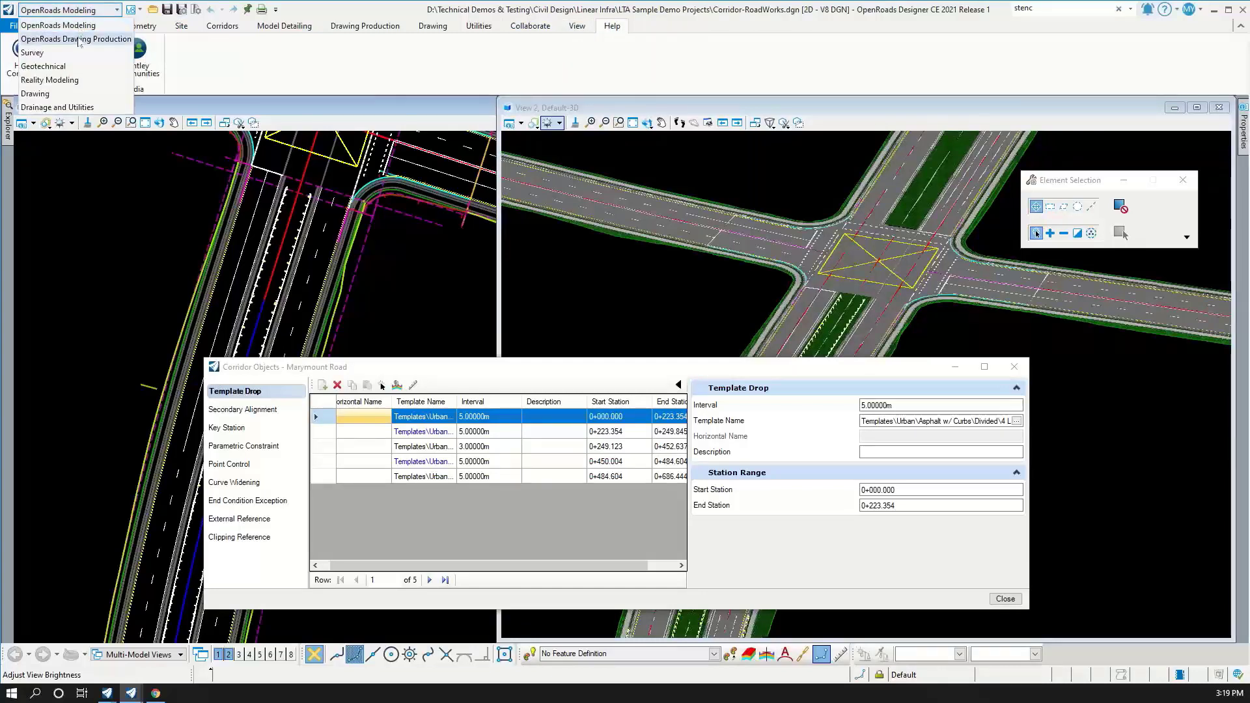
{"action": "left_click", "coordinate": [39, 39]}
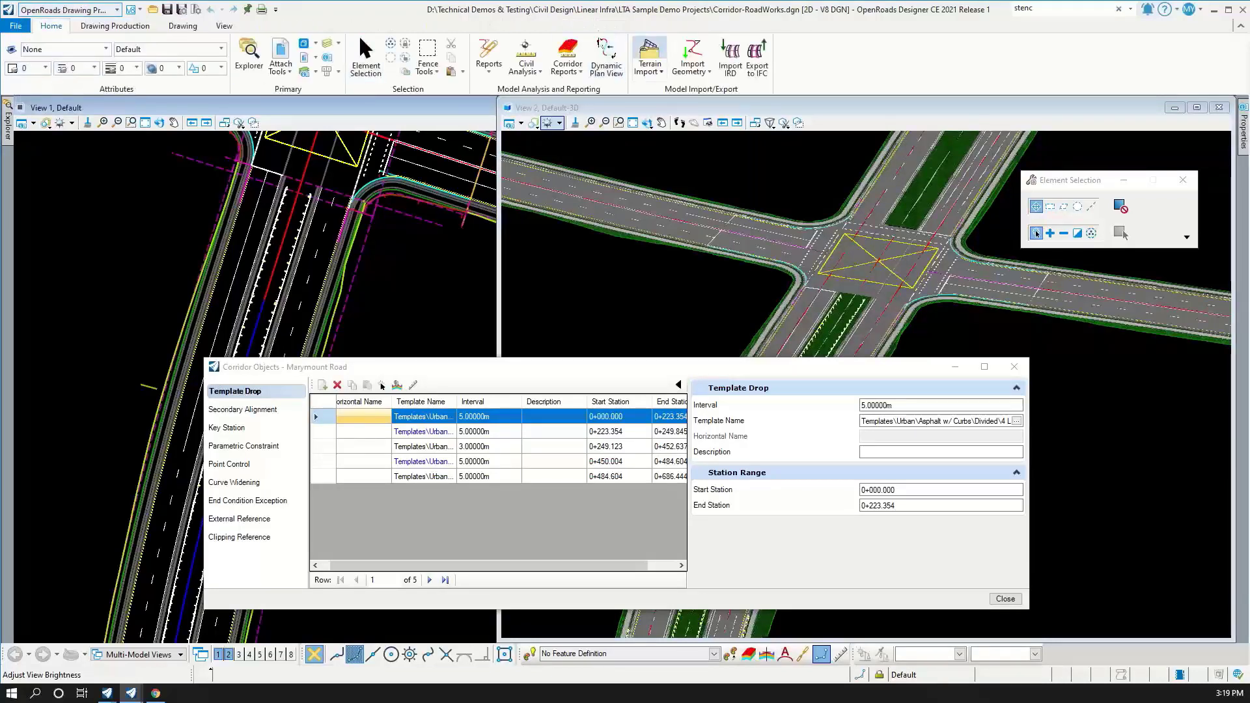
{"action": "left_click", "coordinate": [215, 29]}
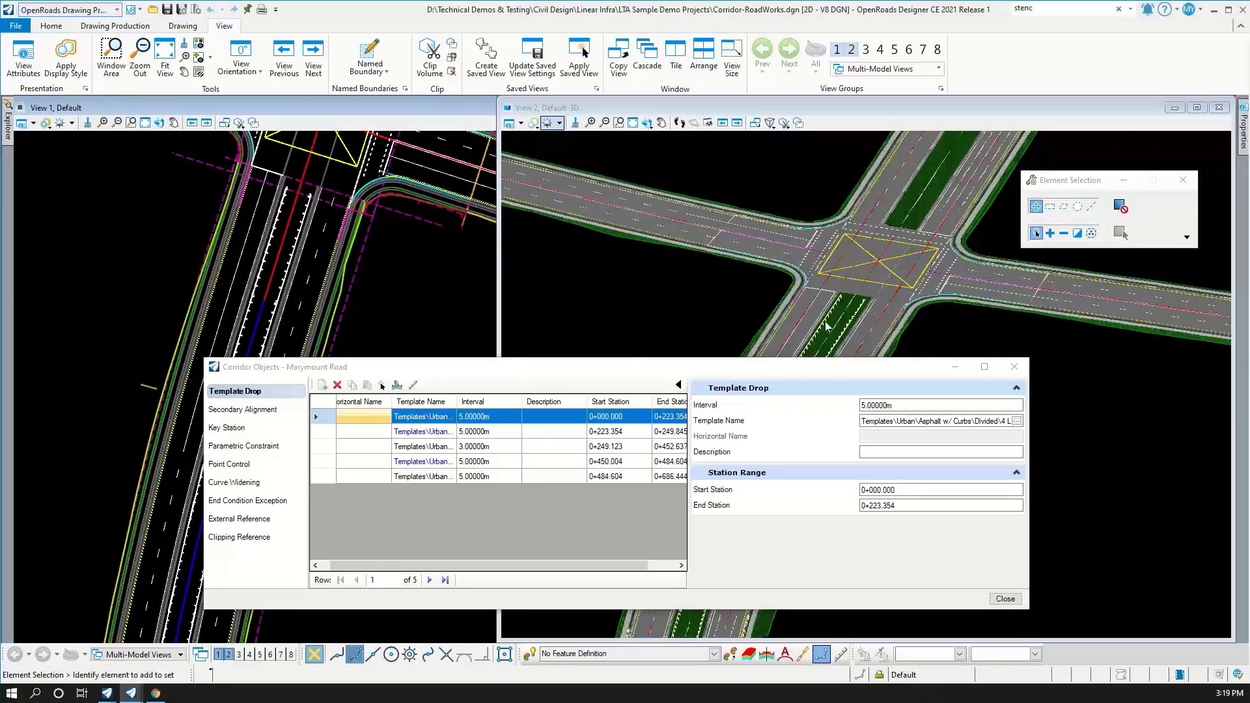
{"action": "left_click_drag", "start_coordinate": [842, 366], "coordinate": [910, 390]}
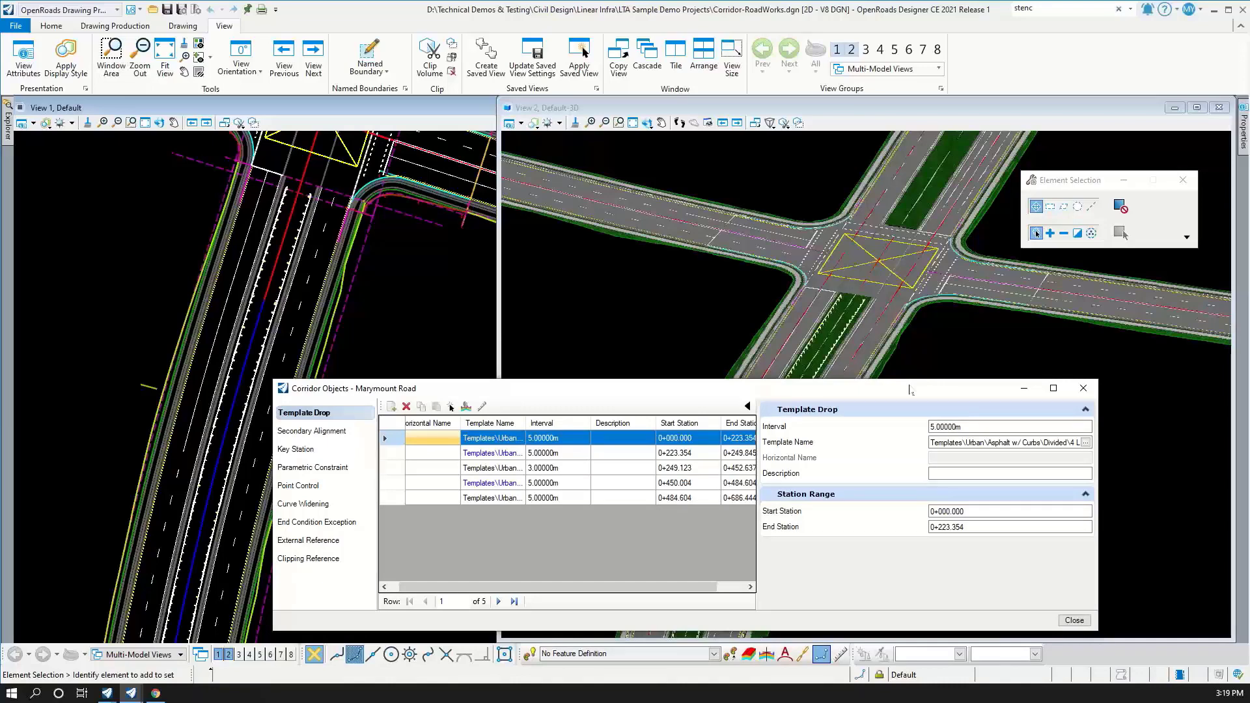
{"action": "left_click", "coordinate": [105, 15]}
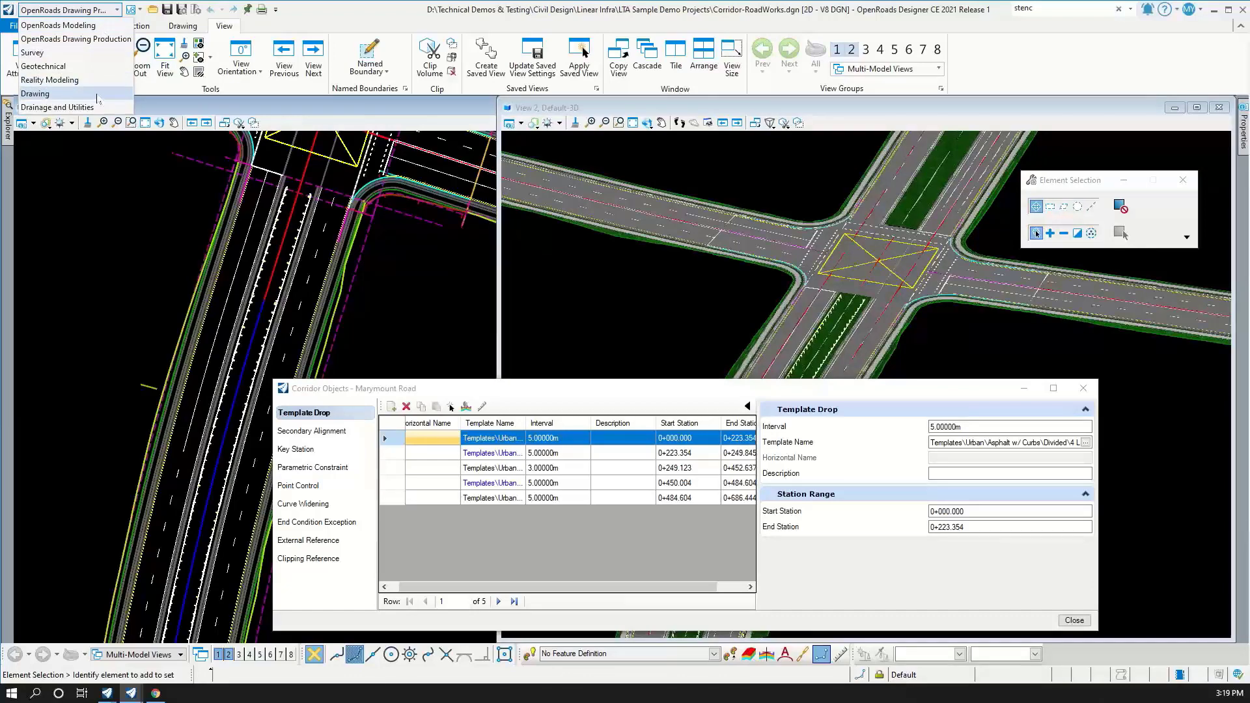
{"action": "left_click", "coordinate": [106, 26]}
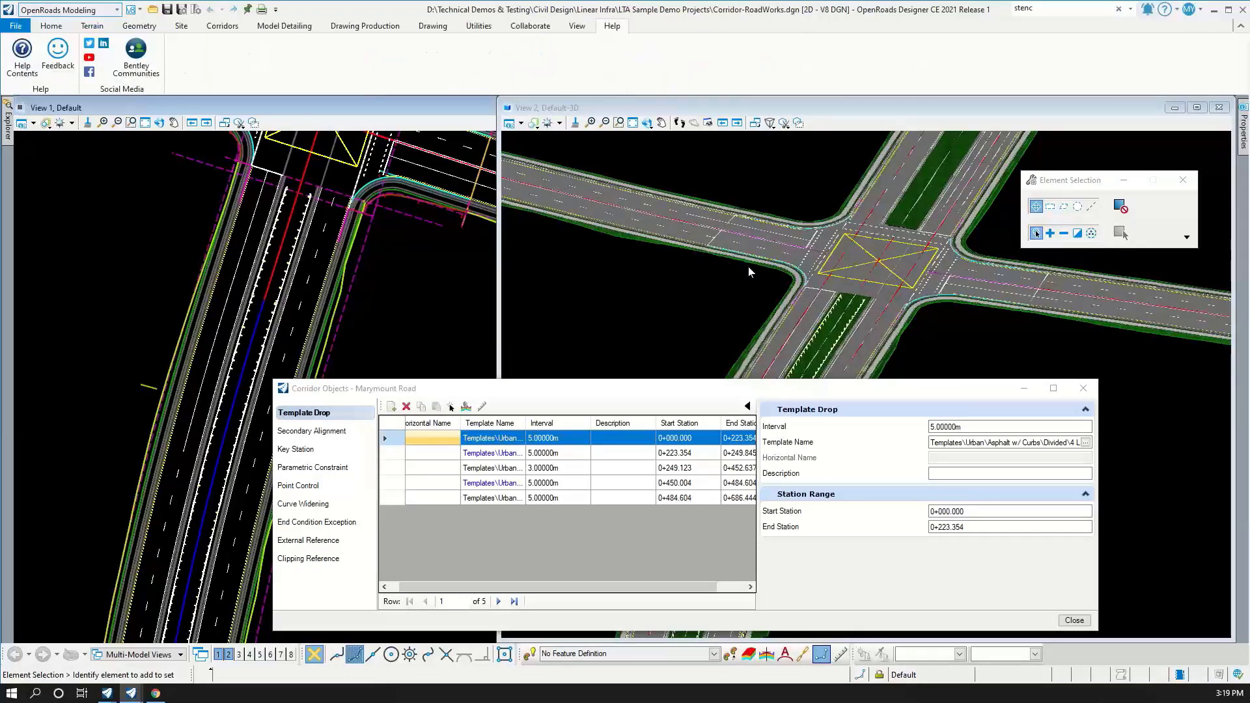
Display the Clash Detection tools among the collaboration tools with the 3D view active
{"action": "left_click", "coordinate": [439, 30]}
{"action": "left_click", "coordinate": [480, 26]}
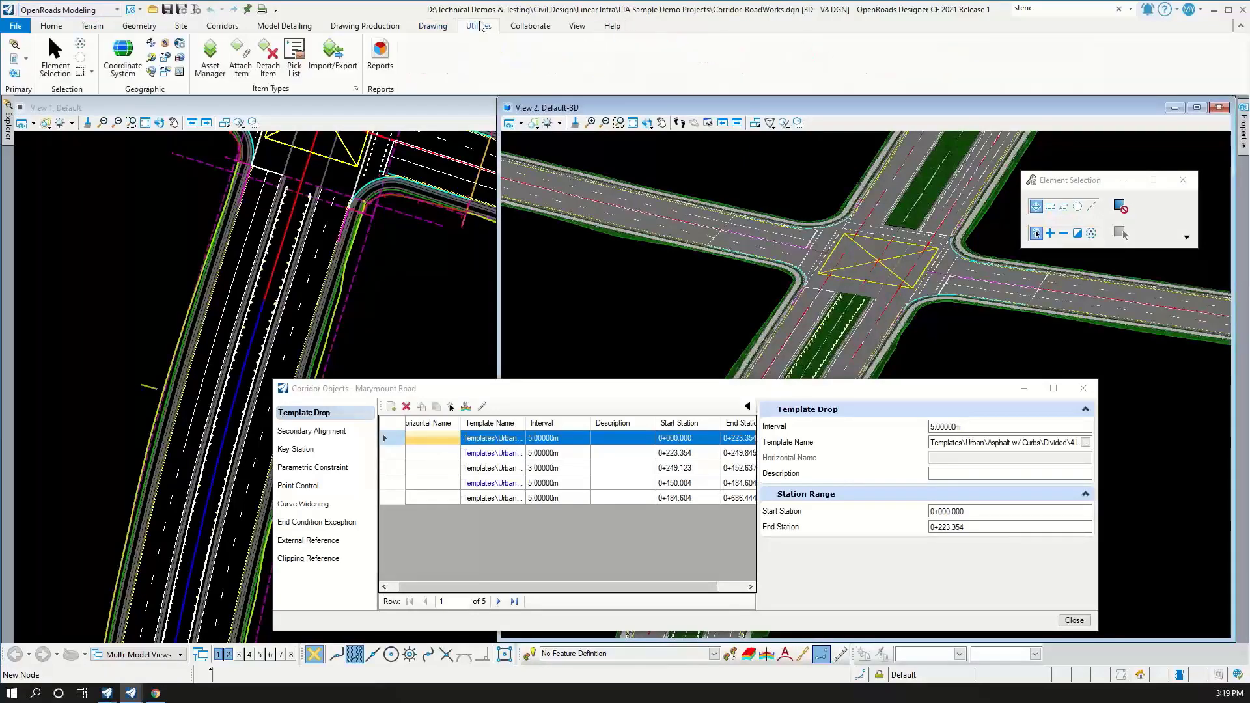
{"action": "left_click", "coordinate": [533, 28]}
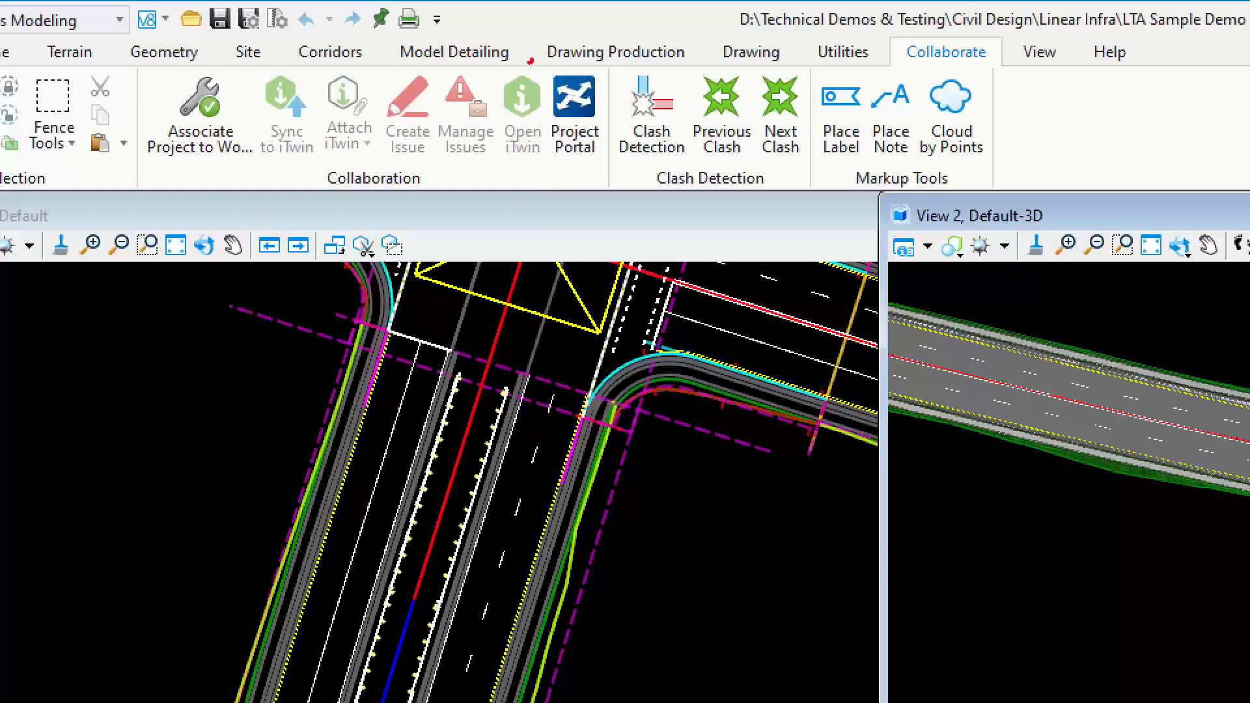
{"action": "mouse_move", "coordinate": [531, 62]}
{"action": "left_mouse_down"}
{"action": "mouse_move", "coordinate": [554, 145]}
{"action": "mouse_move", "coordinate": [552, 125]}
{"action": "left_mouse_up"}
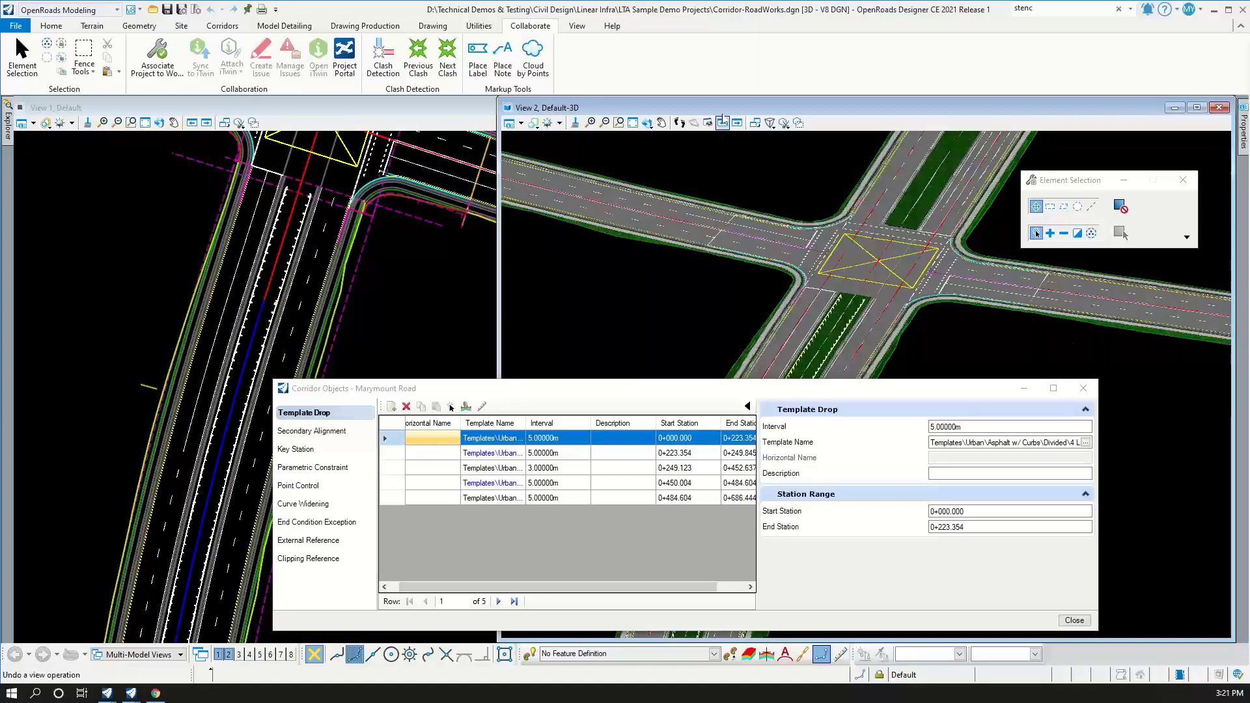
Review the profile creation commands among the vertical geometry tools, and close the Marymount Road corridor objects
{"action": "left_click", "coordinate": [139, 25]}
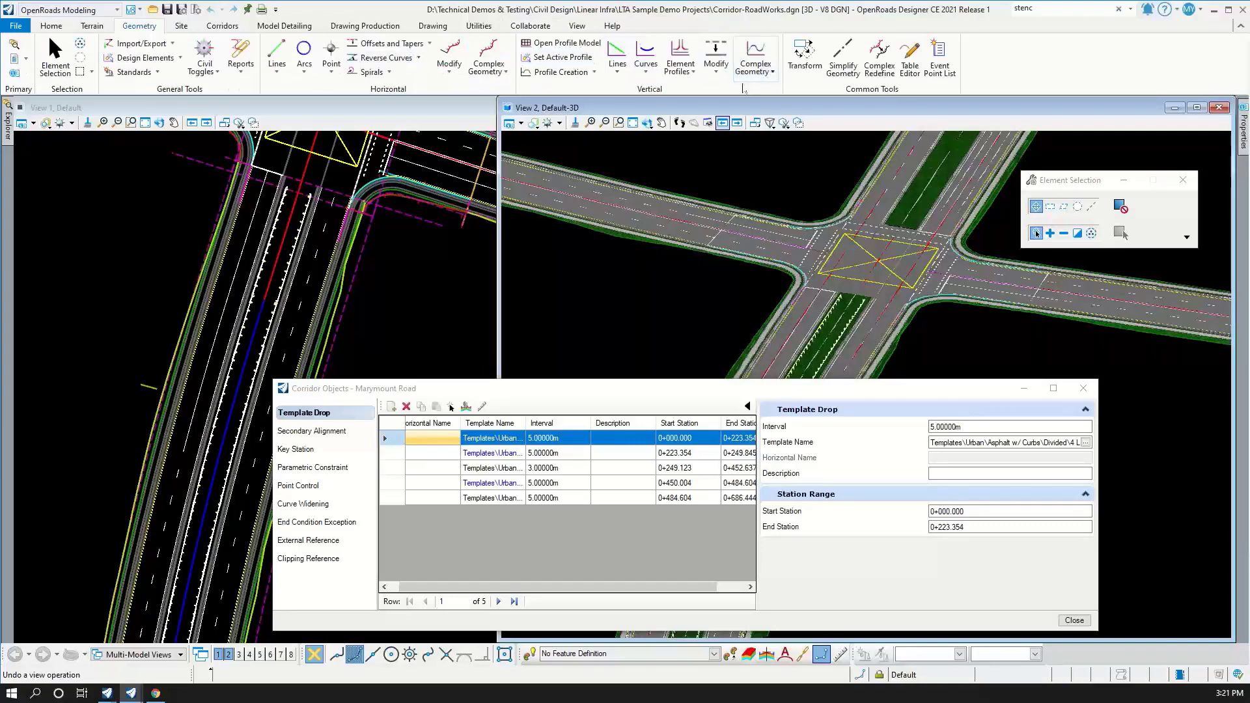
{"action": "left_click", "coordinate": [769, 81]}
{"action": "left_click", "coordinate": [693, 96]}
{"action": "left_click", "coordinate": [594, 72]}
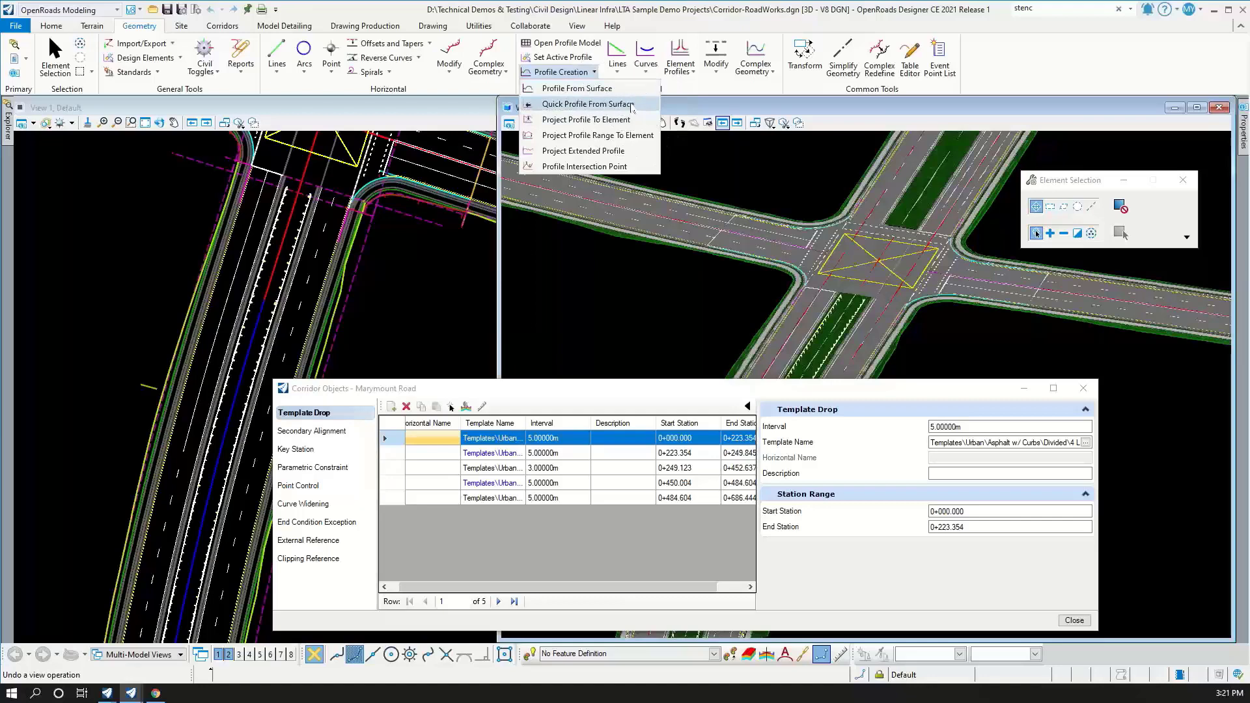
{"action": "left_click", "coordinate": [608, 313]}
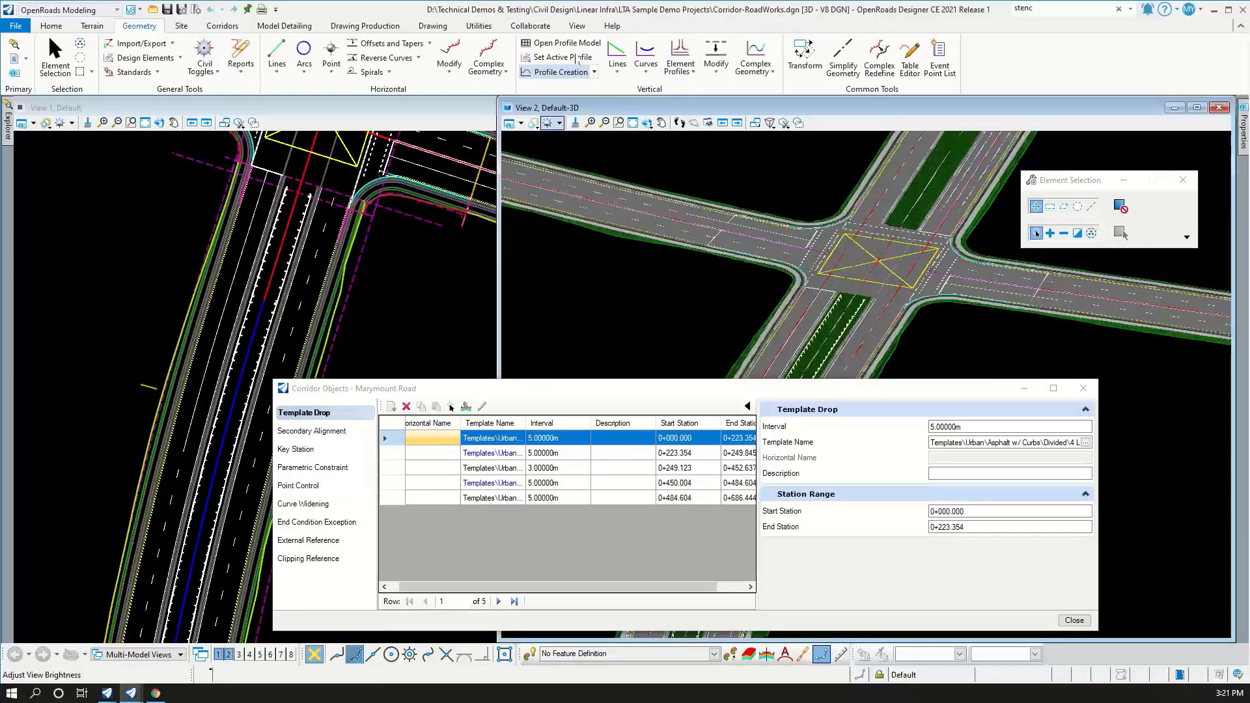
{"action": "left_click", "coordinate": [594, 72]}
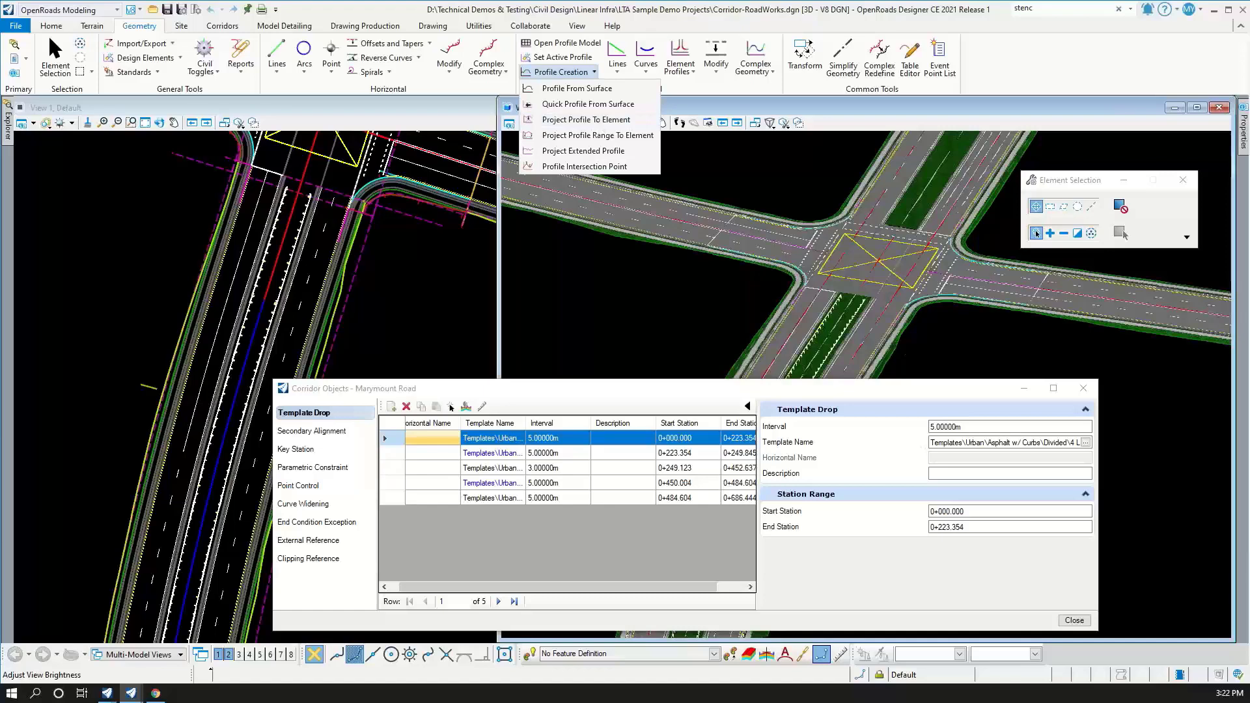
{"action": "left_click", "coordinate": [1083, 389]}
{"action": "left_click", "coordinate": [1083, 389]}
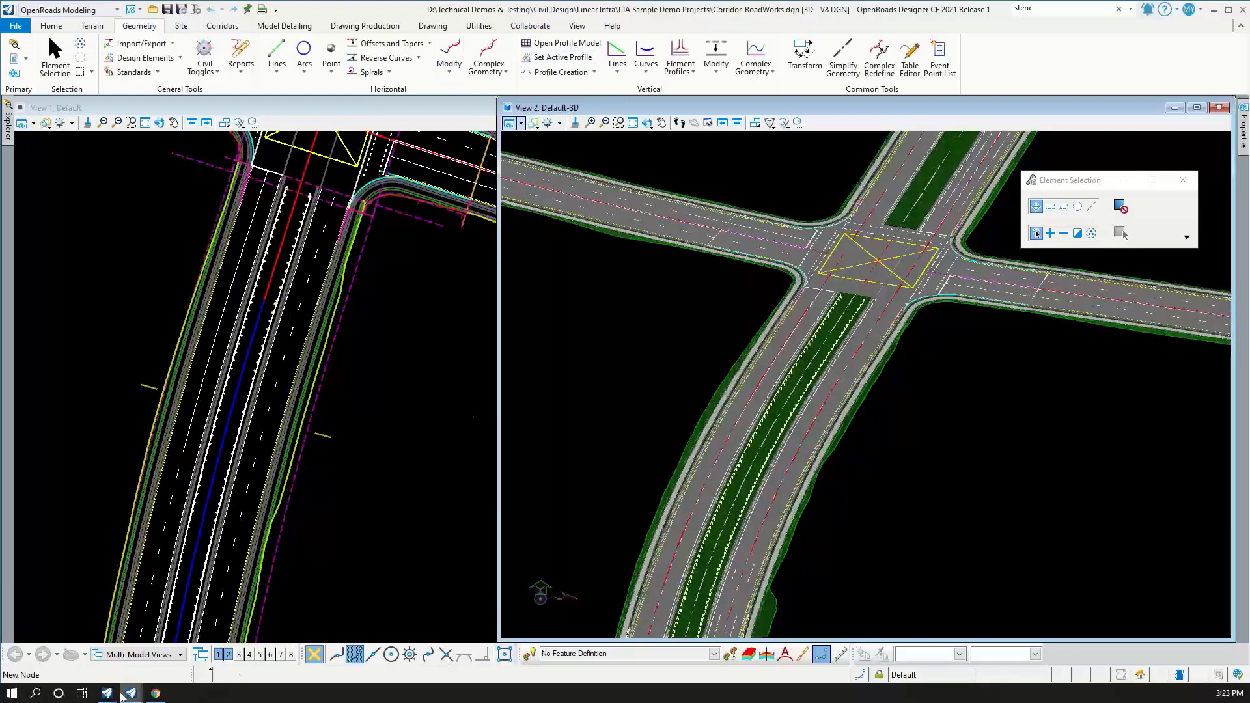
Switch to the Starting Civil Cells.dgn session and bring up the civil cell library for placing a civil cell
{"action": "mouse_move", "coordinate": [132, 693]}
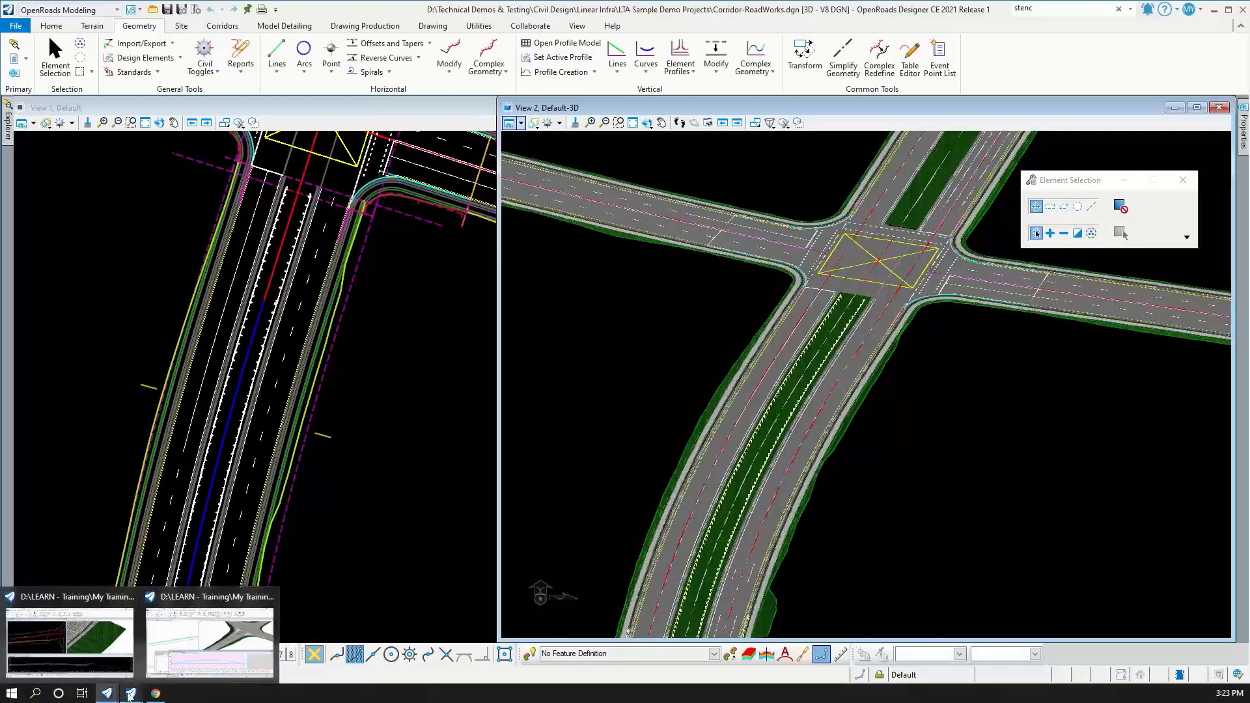
{"action": "left_click", "coordinate": [238, 667]}
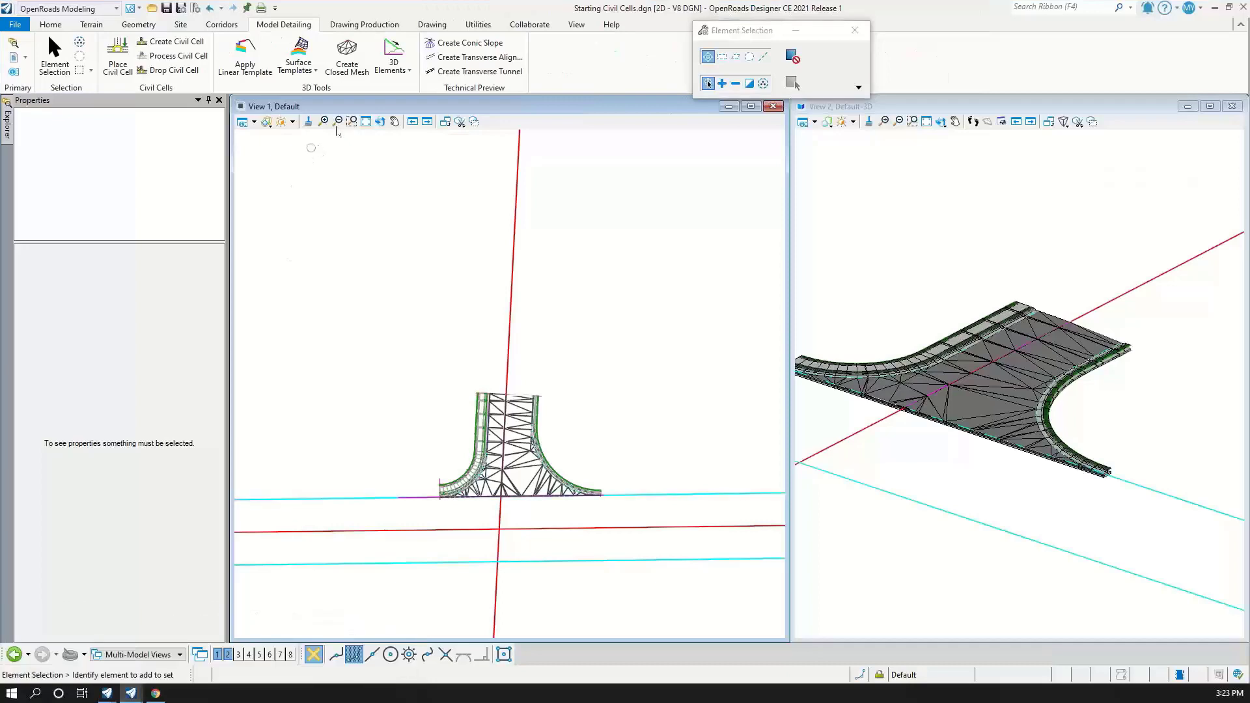
{"action": "left_click", "coordinate": [118, 57]}
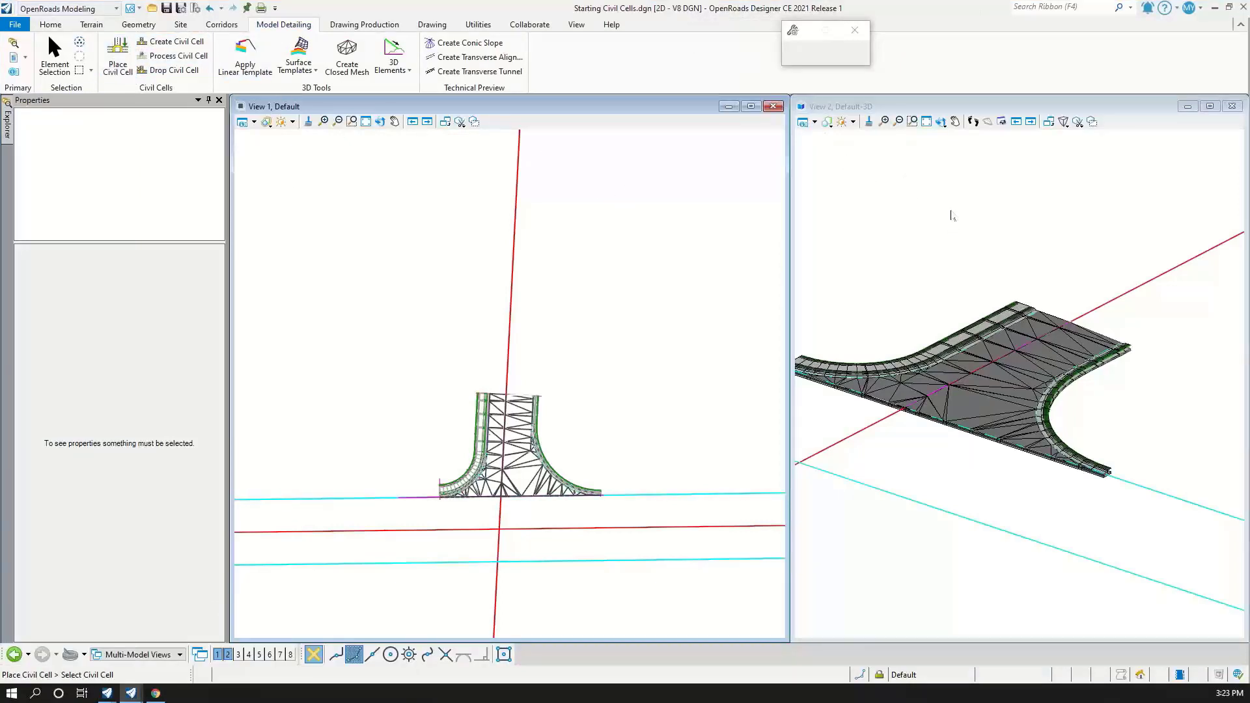
{"action": "left_click", "coordinate": [860, 66]}
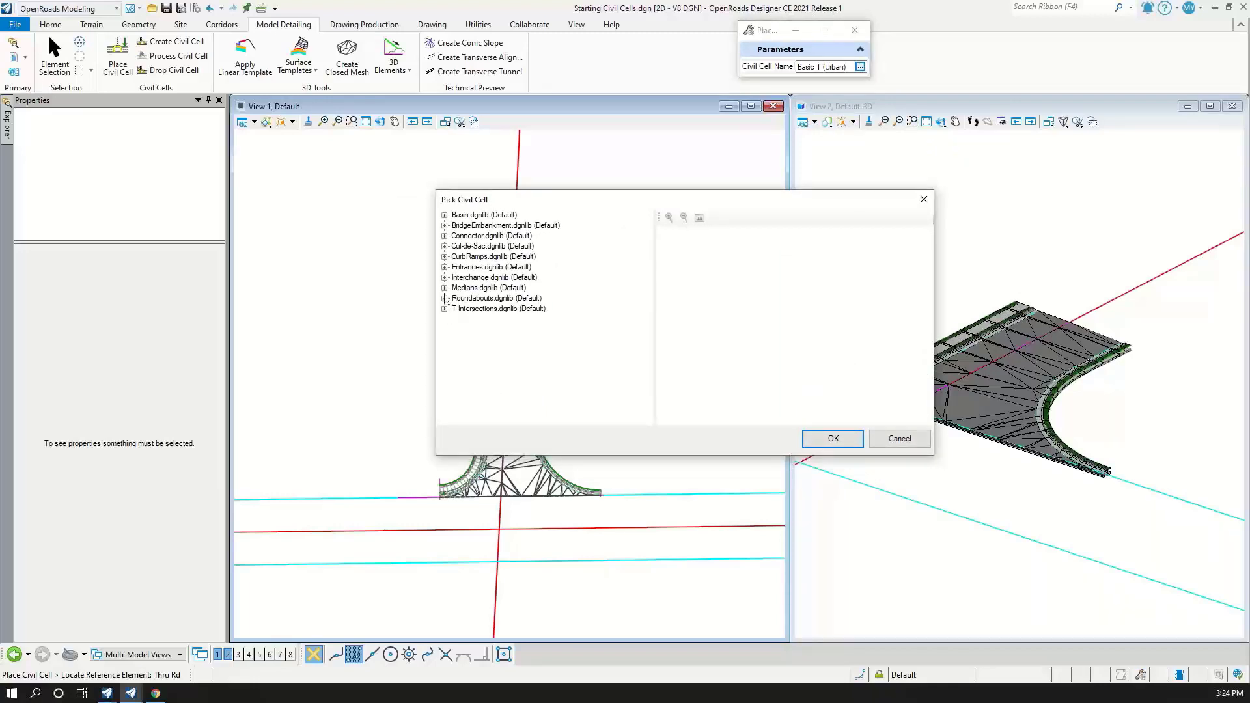
Preview the Ramp - Entrance and Turn Lane - Exit - Tapered interchange cells and the Entrance Rural cell
{"action": "left_click", "coordinate": [445, 278]}
{"action": "left_click", "coordinate": [485, 288]}
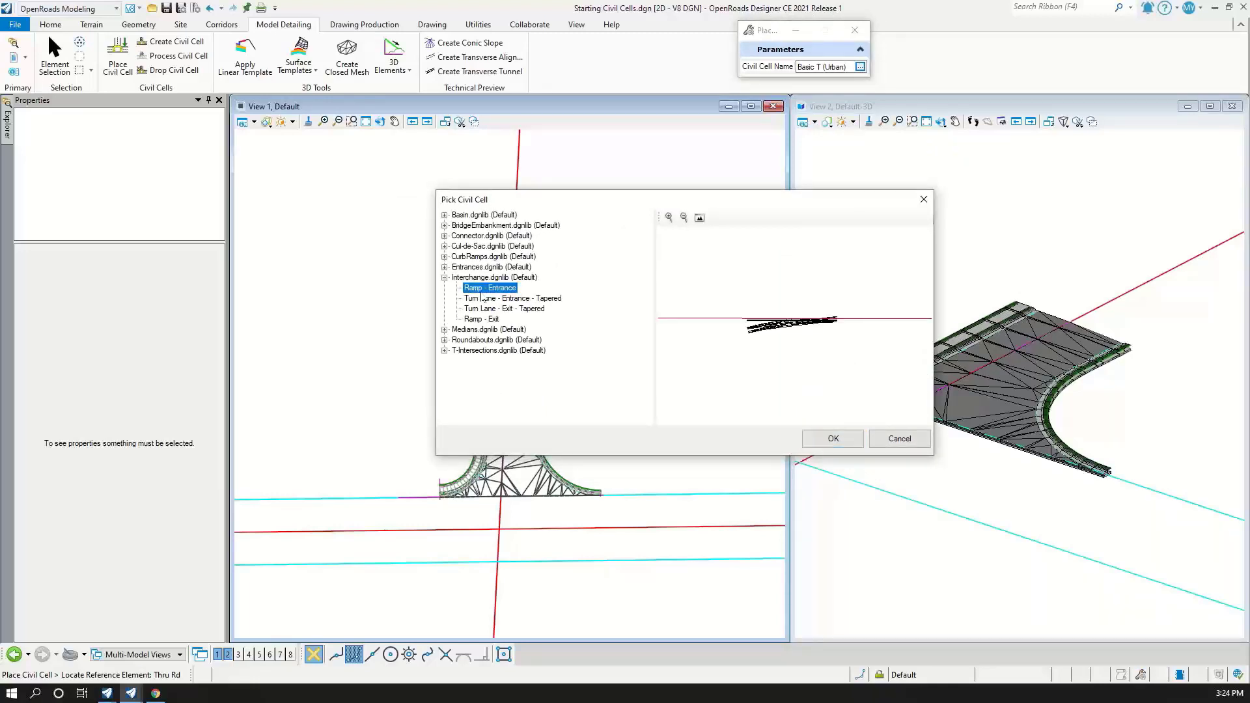
{"action": "left_click", "coordinate": [498, 300]}
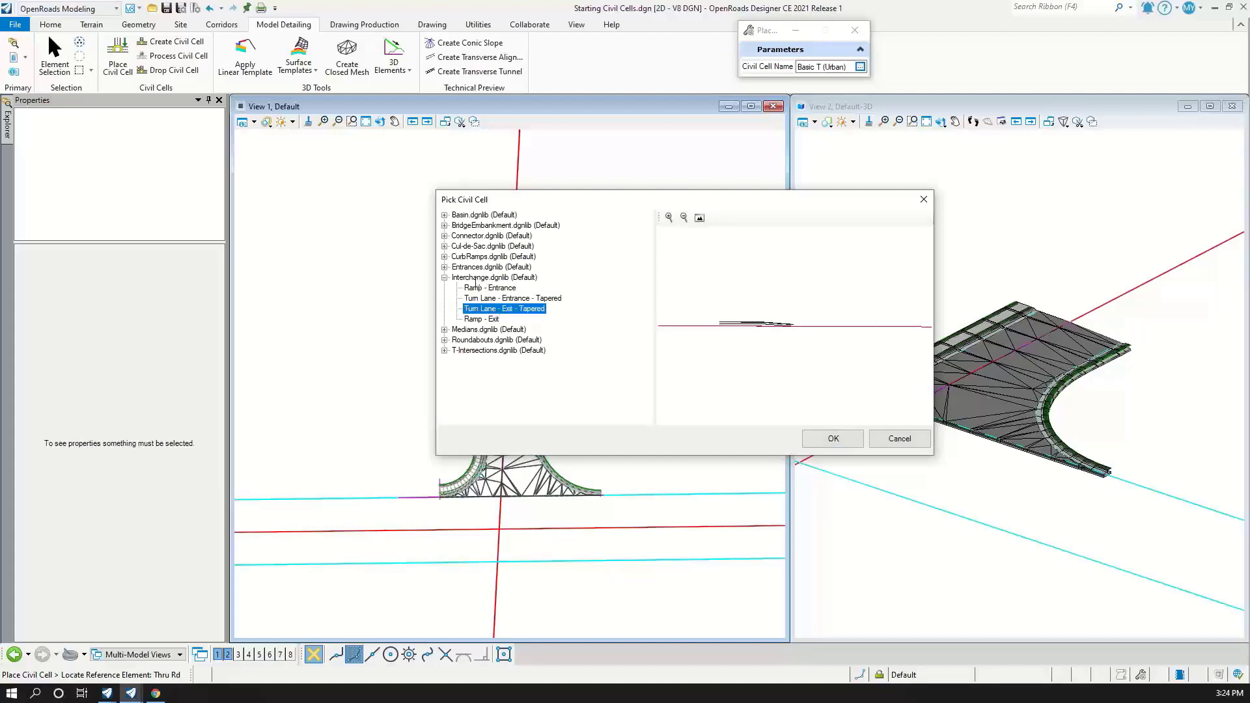
{"action": "left_click", "coordinate": [444, 267]}
{"action": "left_click", "coordinate": [495, 278]}
{"action": "left_click", "coordinate": [495, 298]}
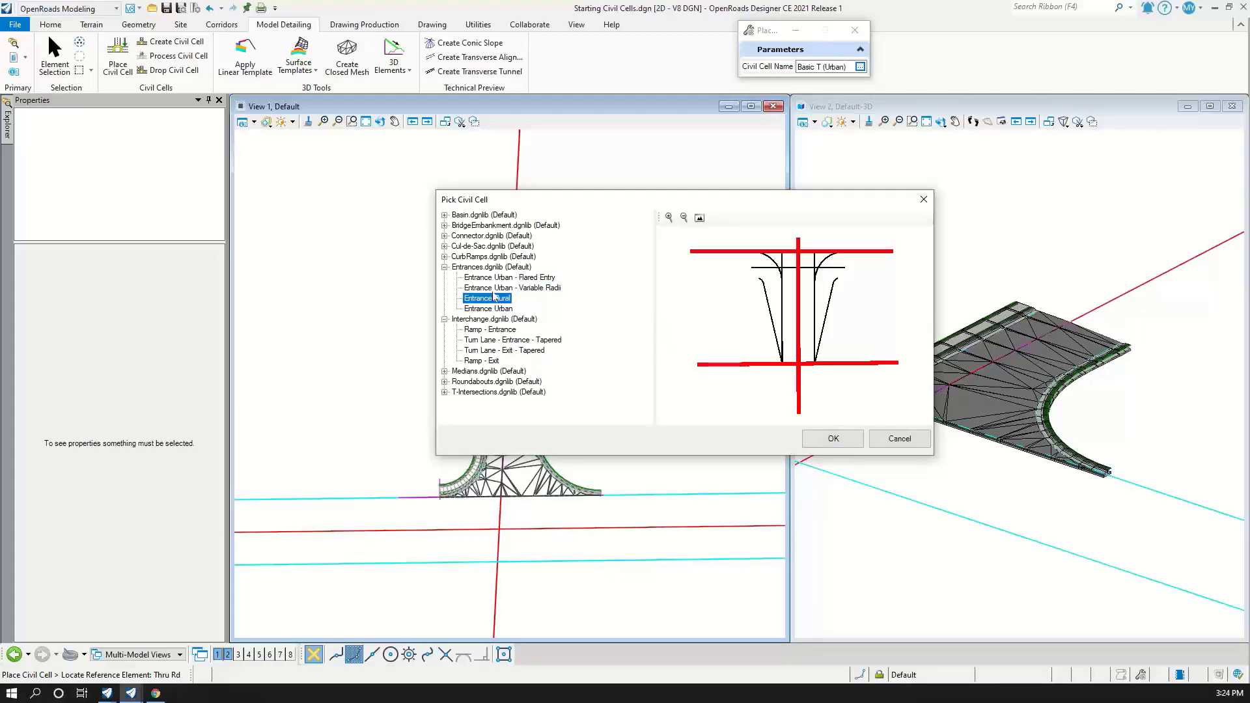
Preview the left and right directional curb ramp cells, and list the civil cells in Medians.dgnlib
{"action": "left_click", "coordinate": [445, 257]}
{"action": "left_click", "coordinate": [502, 268]}
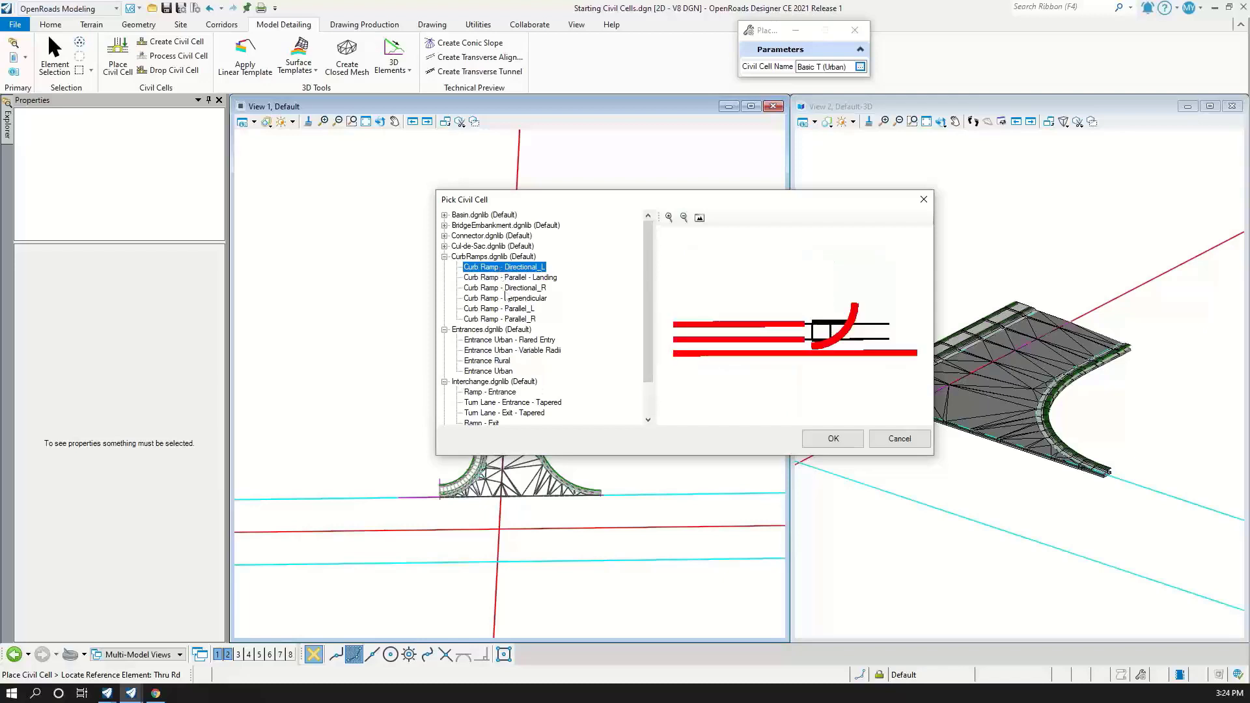
{"action": "left_click", "coordinate": [506, 288]}
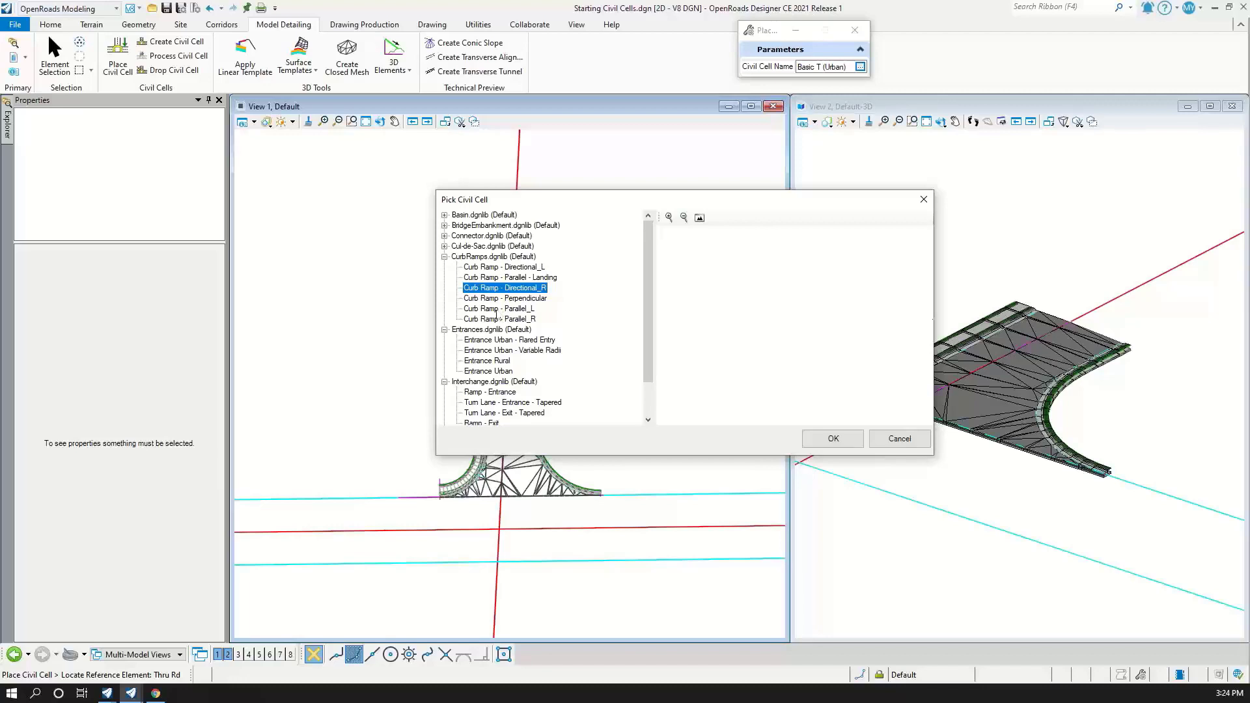
{"action": "scroll", "coordinate": [504, 340], "scroll_direction": "down", "scroll_amount": 2}
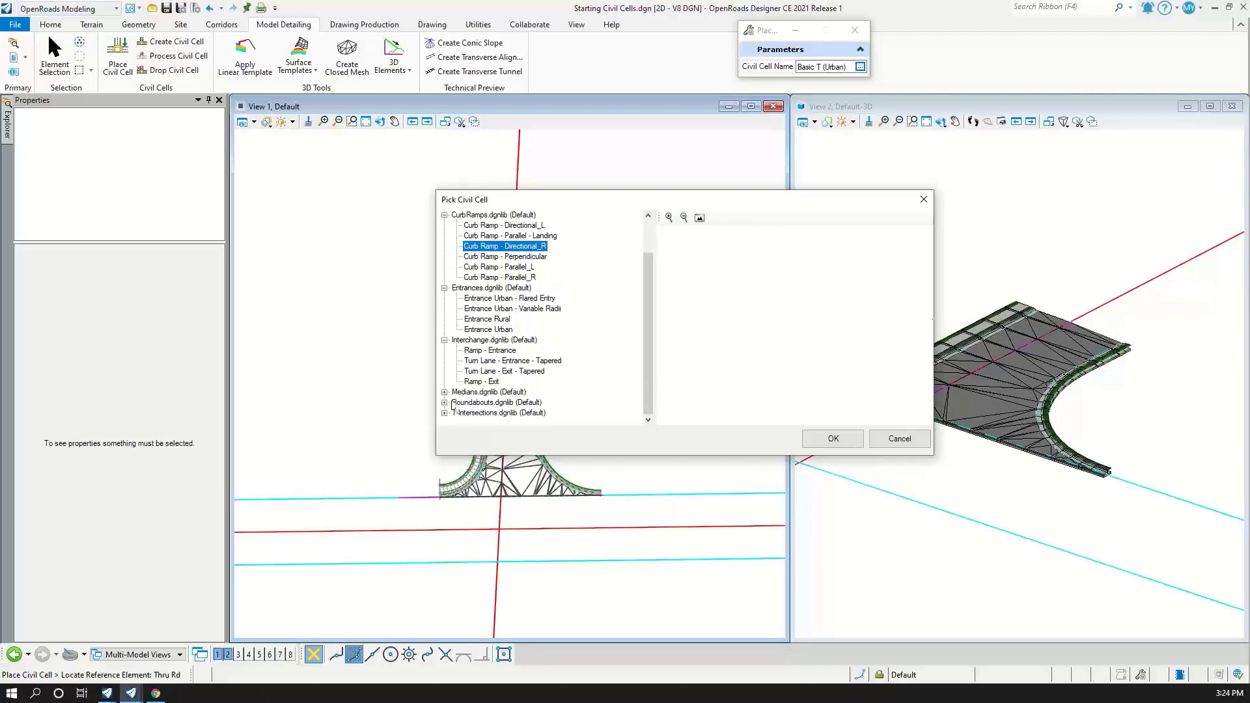
{"action": "left_click", "coordinate": [445, 392]}
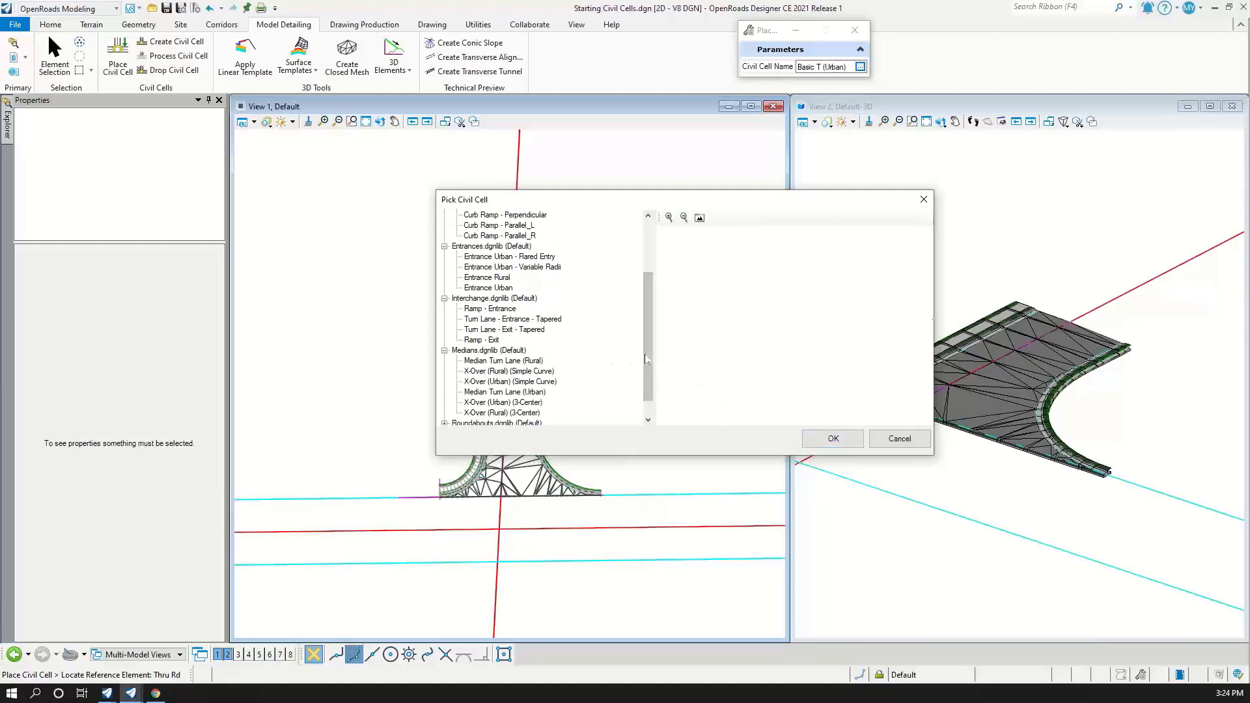
{"action": "left_click_drag", "start_coordinate": [646, 360], "coordinate": [646, 373]}
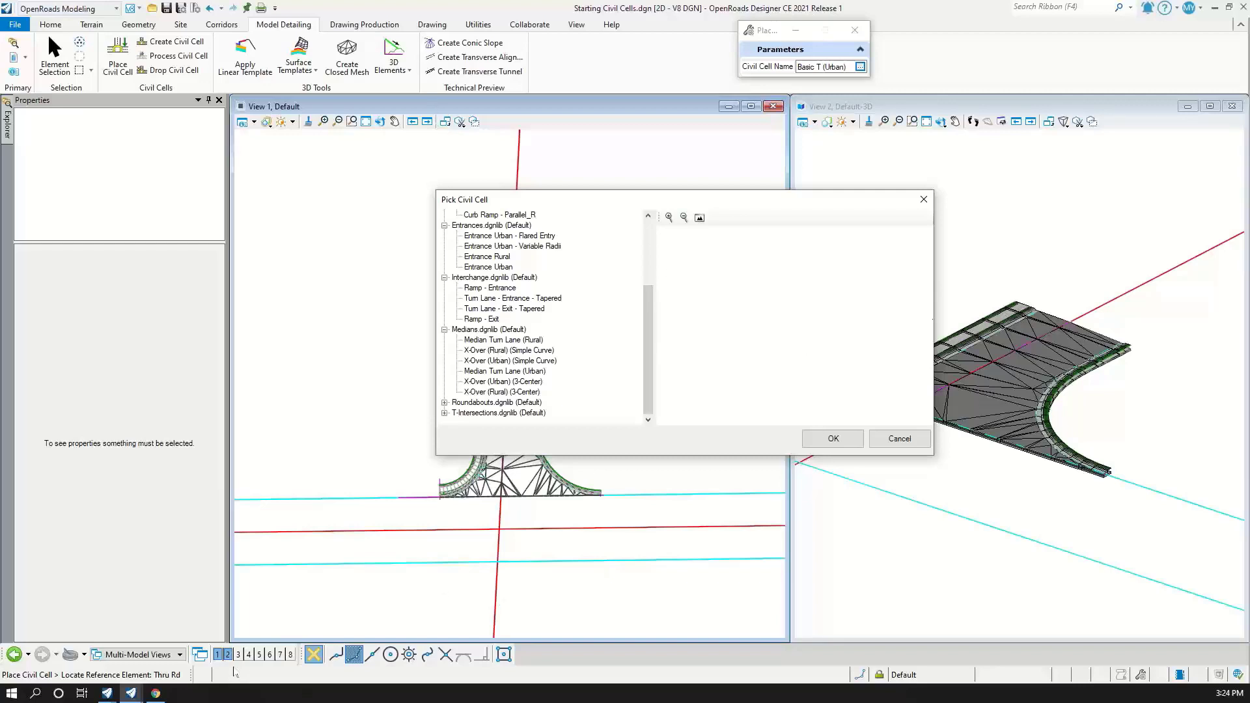
Close the civil cell library without choosing a cell, and leave the civil cell placement
{"action": "left_click", "coordinate": [128, 697]}
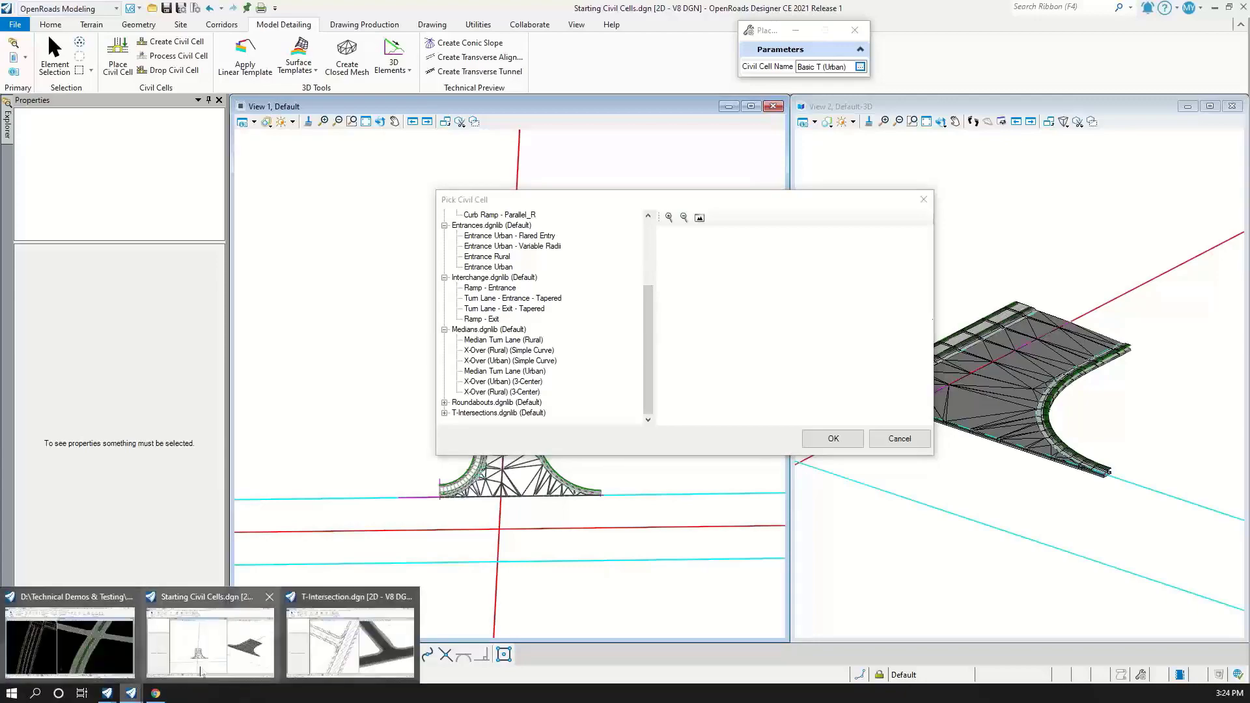
{"action": "mouse_move", "coordinate": [277, 660]}
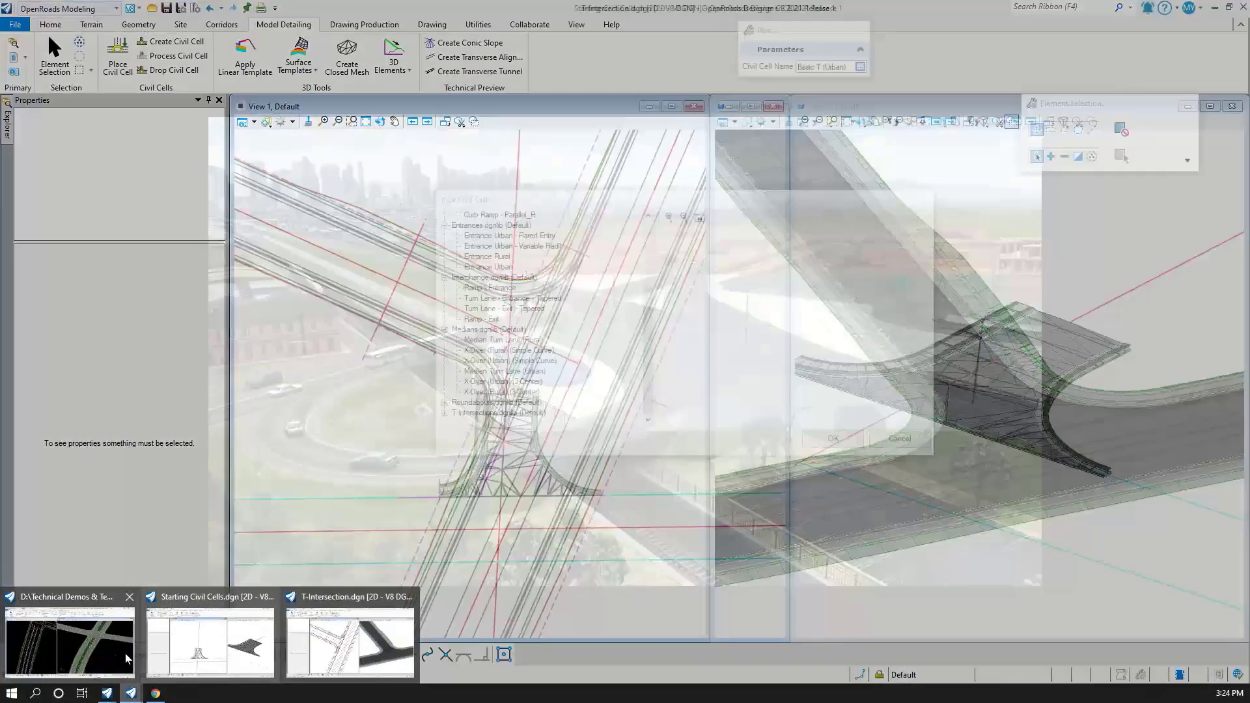
{"action": "left_click", "coordinate": [126, 660]}
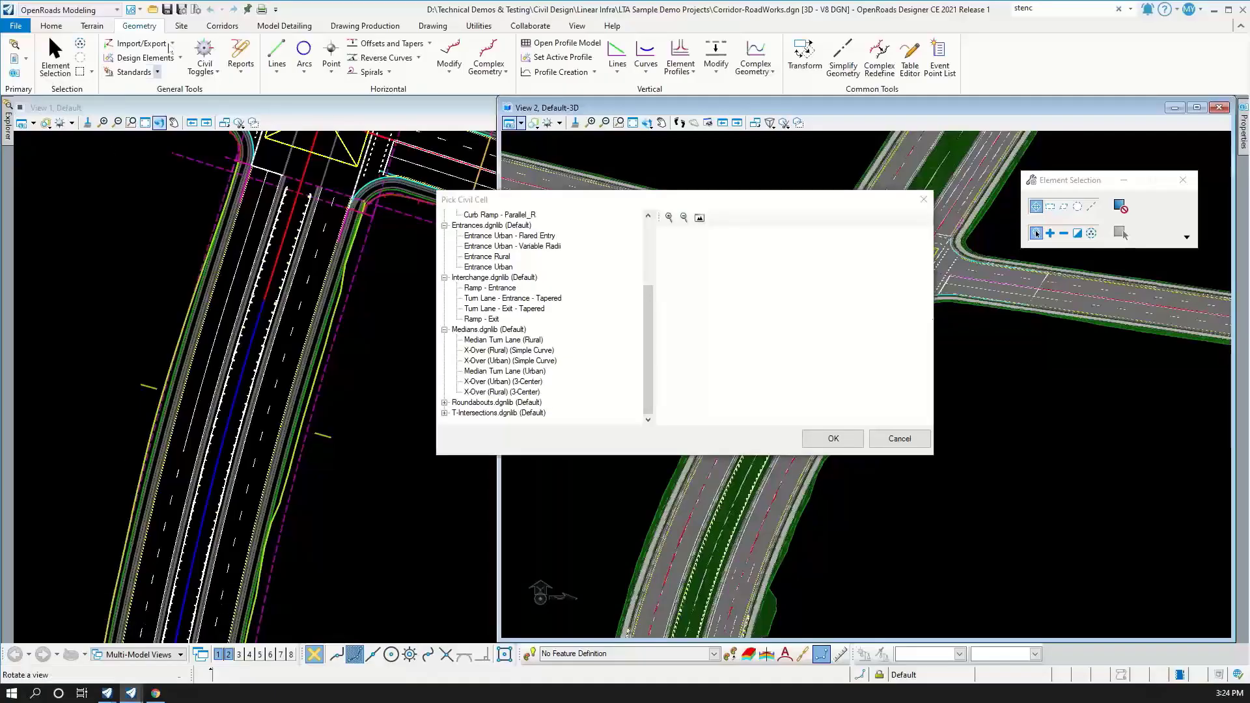
{"action": "left_click", "coordinate": [895, 440]}
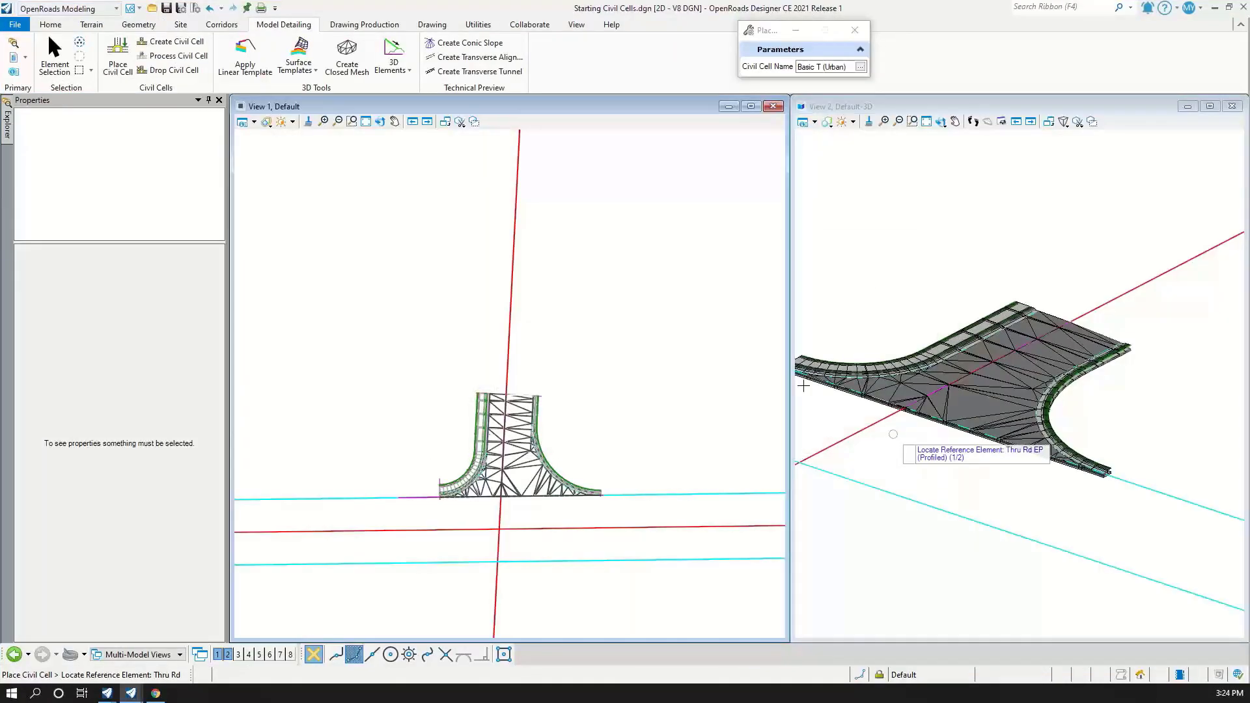
{"action": "key", "text": "Escape"}
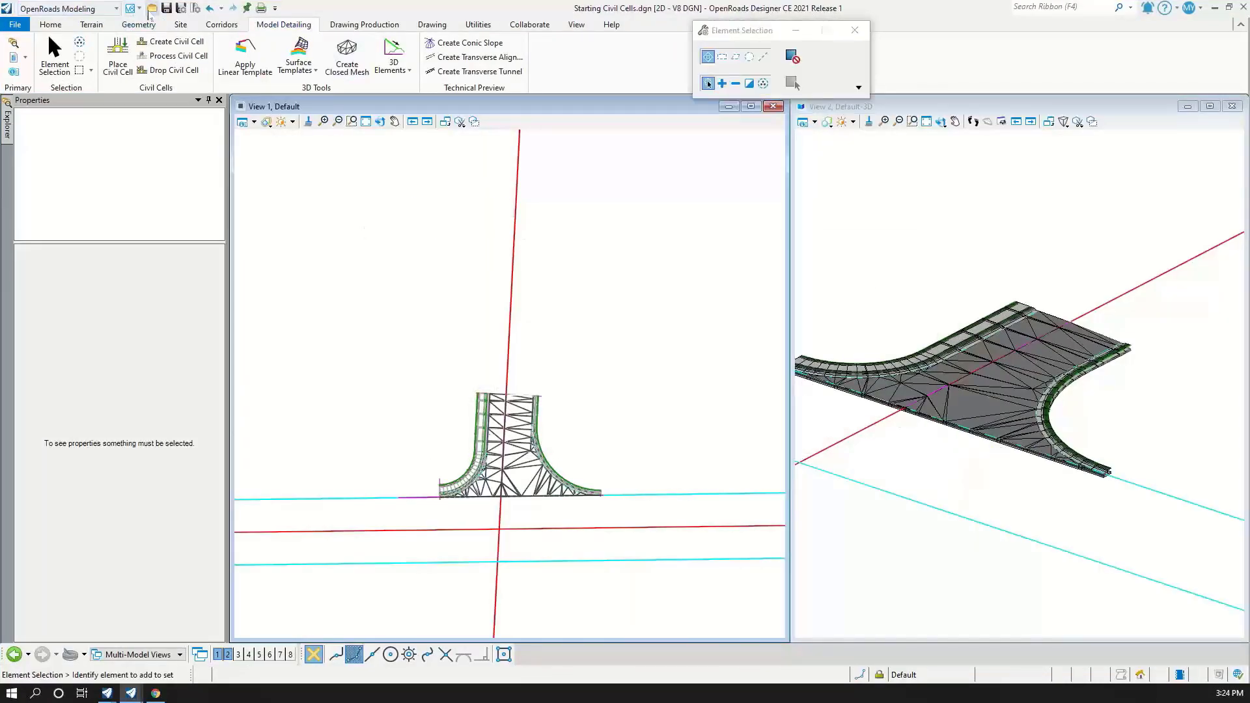
Open Corridor-RoadWorks_Quantities.dgn from LTA Sample Demo Projects, activating the Singapore Standards WIP workspace and LTA Projects workset
{"action": "left_click", "coordinate": [152, 8]}
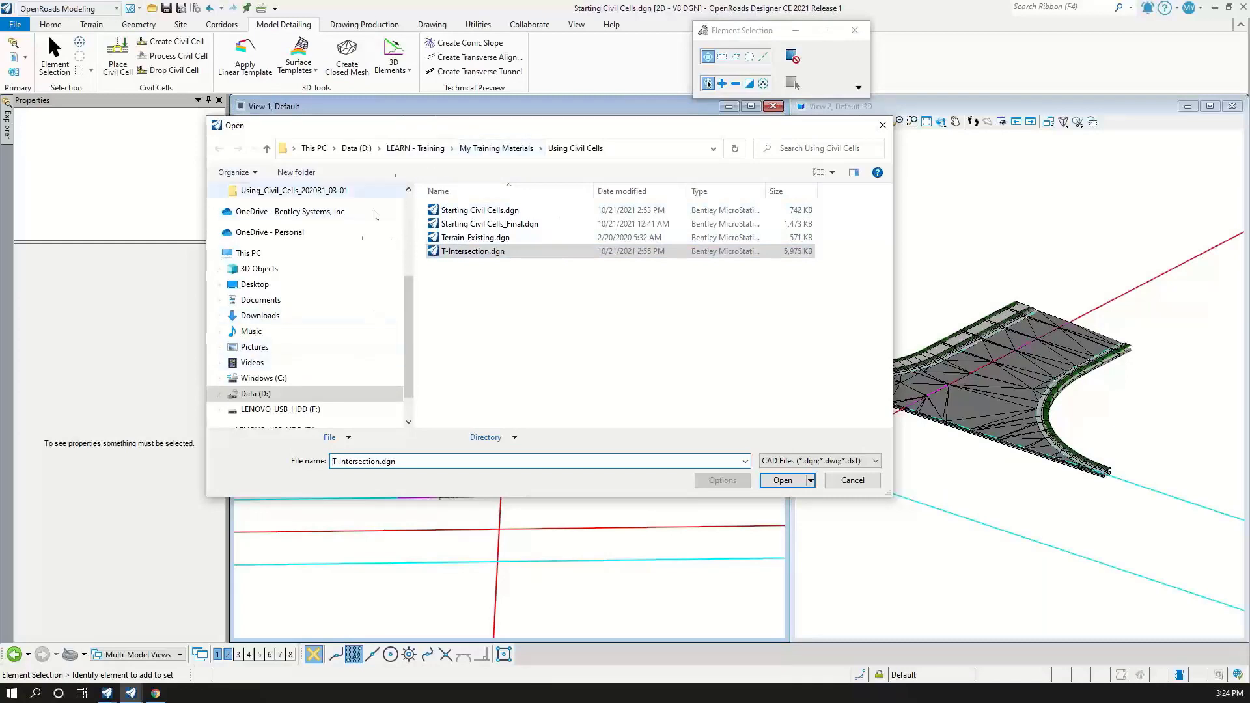
{"action": "scroll", "coordinate": [301, 231], "scroll_direction": "up", "scroll_amount": 3}
{"action": "scroll", "coordinate": [301, 235], "scroll_direction": "up", "scroll_amount": 1}
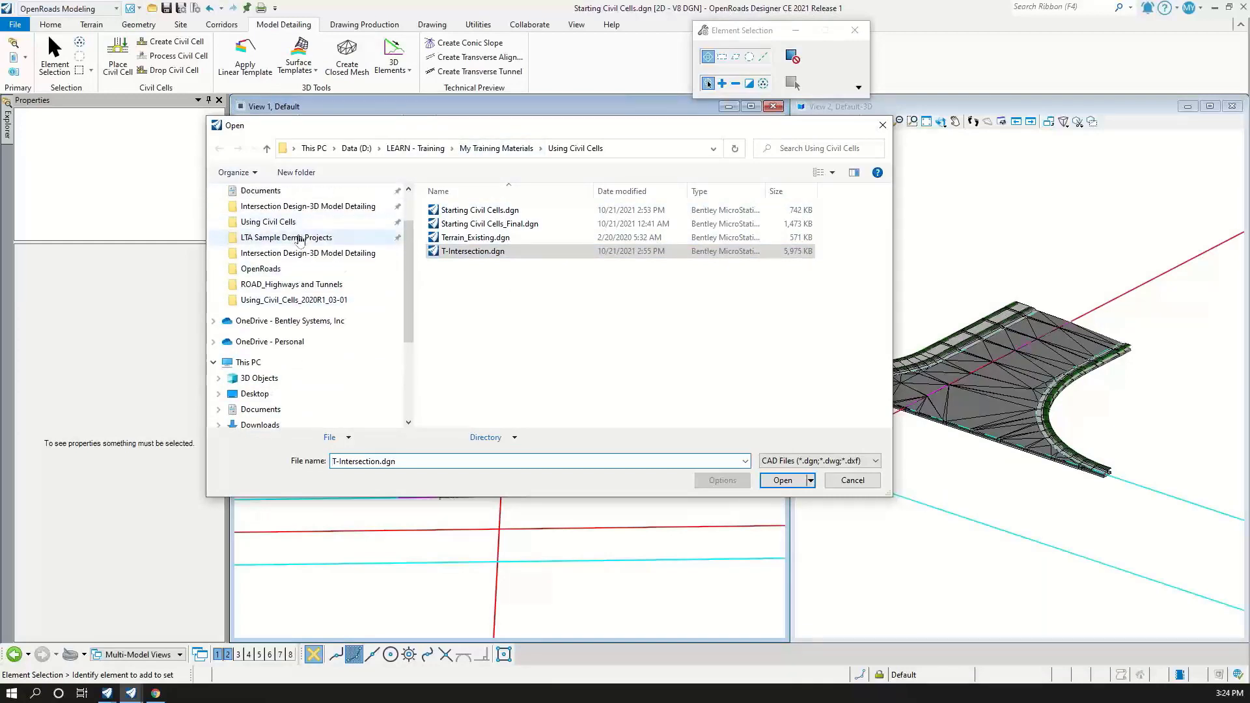
{"action": "left_click", "coordinate": [300, 238]}
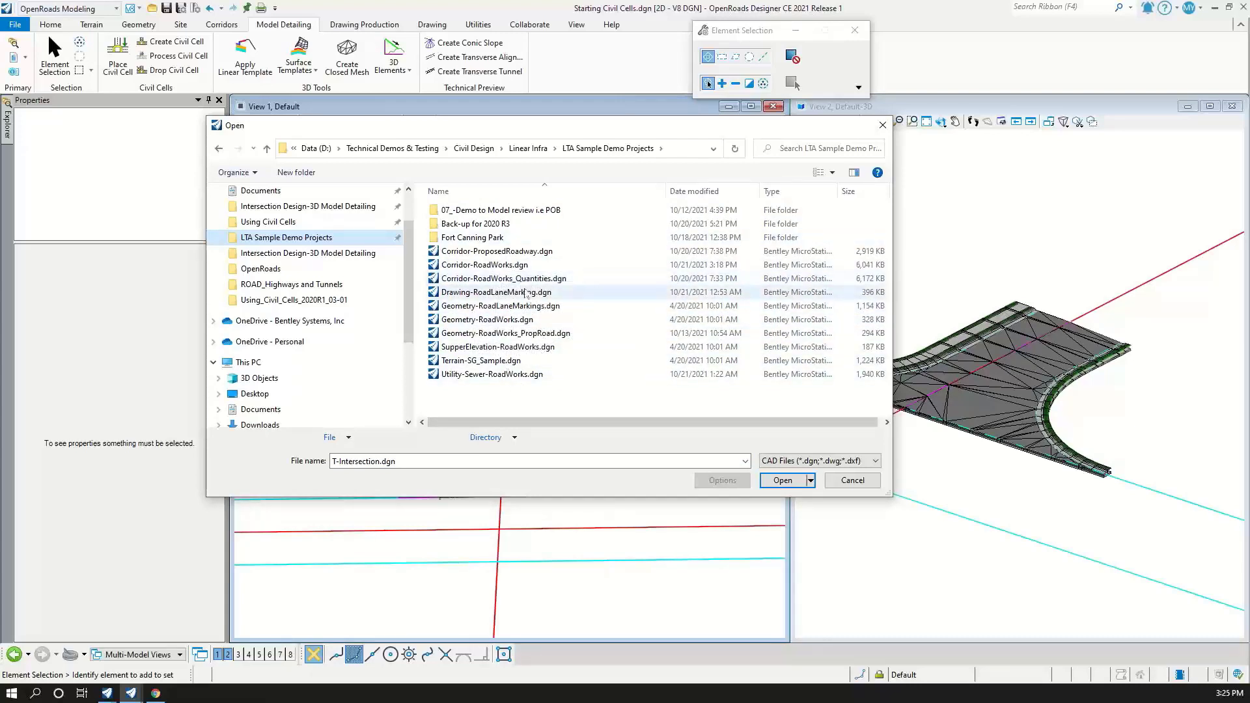
{"action": "left_click", "coordinate": [505, 278]}
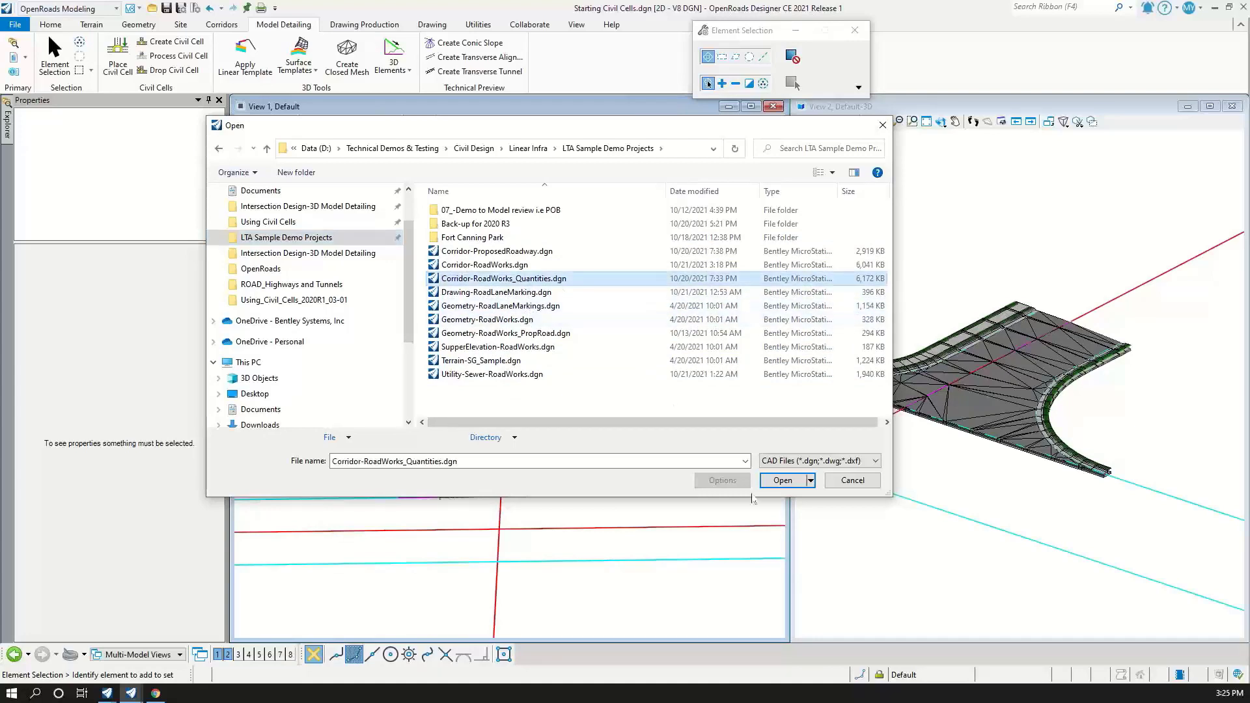
{"action": "left_click", "coordinate": [765, 481]}
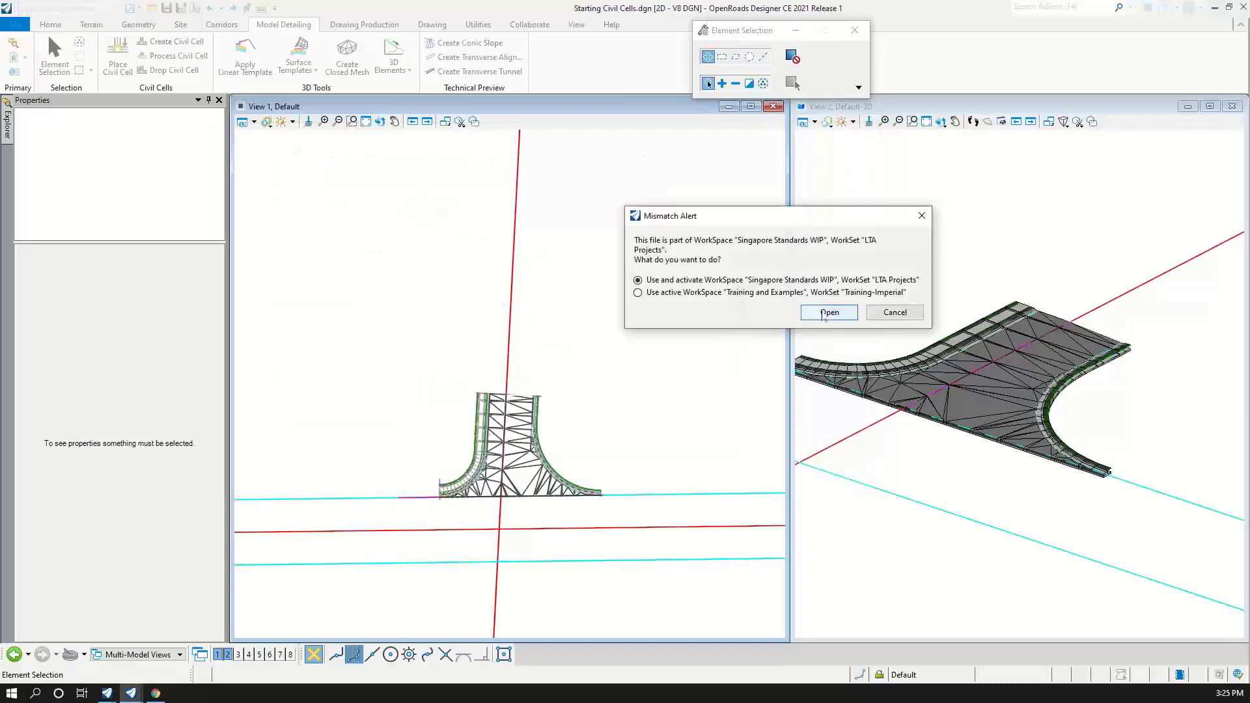
{"action": "left_click", "coordinate": [825, 313]}
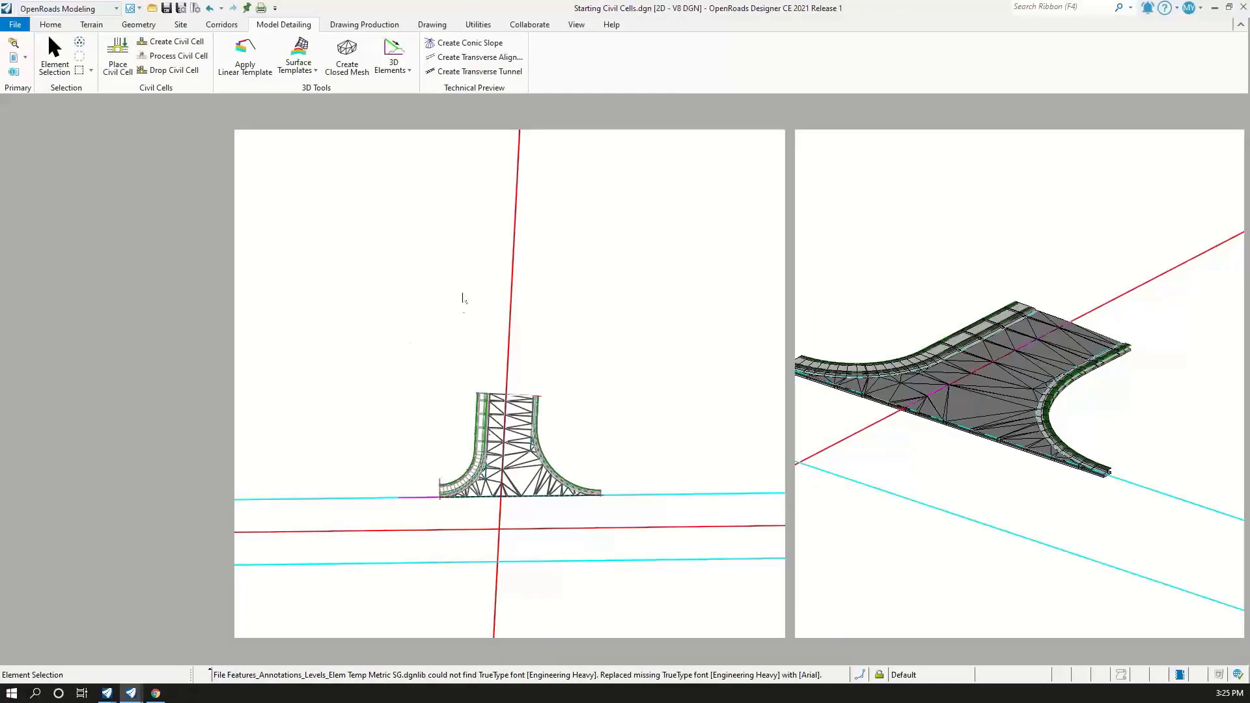
{"action": "mouse_move", "coordinate": [132, 696]}
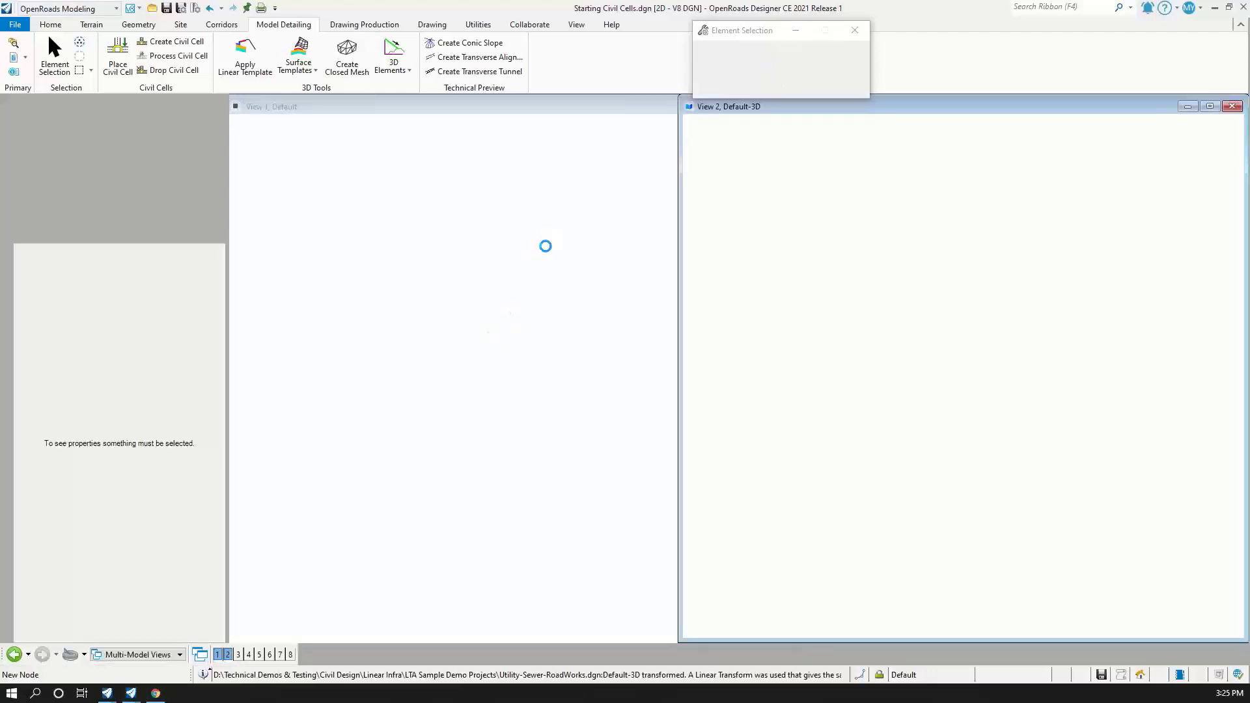
{"action": "mouse_move", "coordinate": [294, 666]}
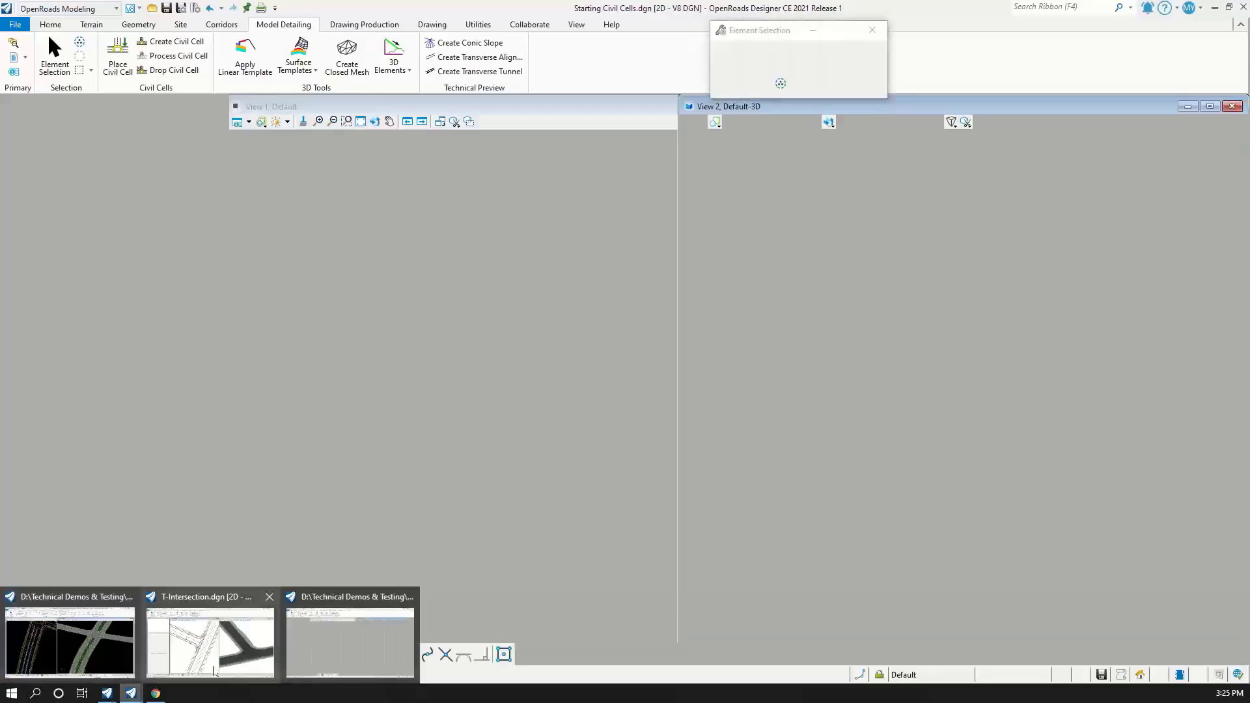
{"action": "left_click", "coordinate": [294, 666]}
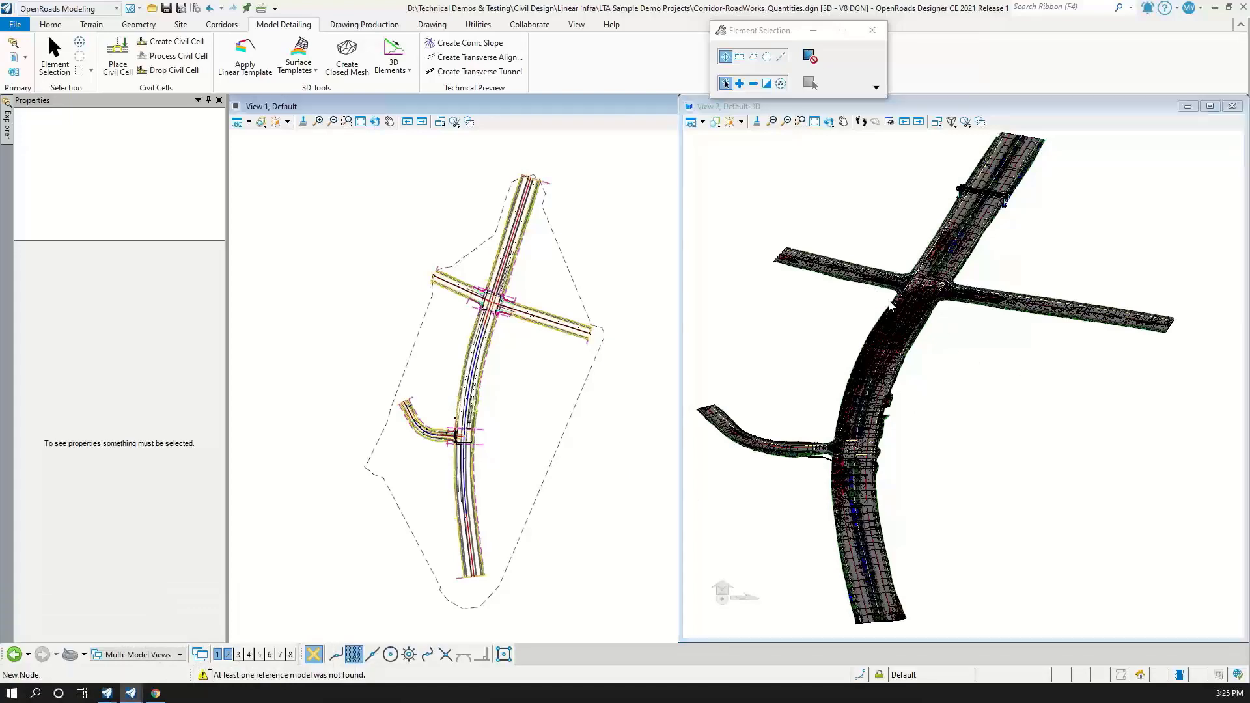
Examine the coloured earthwork meshes around the main intersection in 3D, and check the terrain volume and reporting commands
{"action": "scroll", "coordinate": [924, 307], "scroll_direction": "up", "scroll_amount": 1}
{"action": "scroll", "coordinate": [917, 313], "scroll_direction": "up", "scroll_amount": 5}
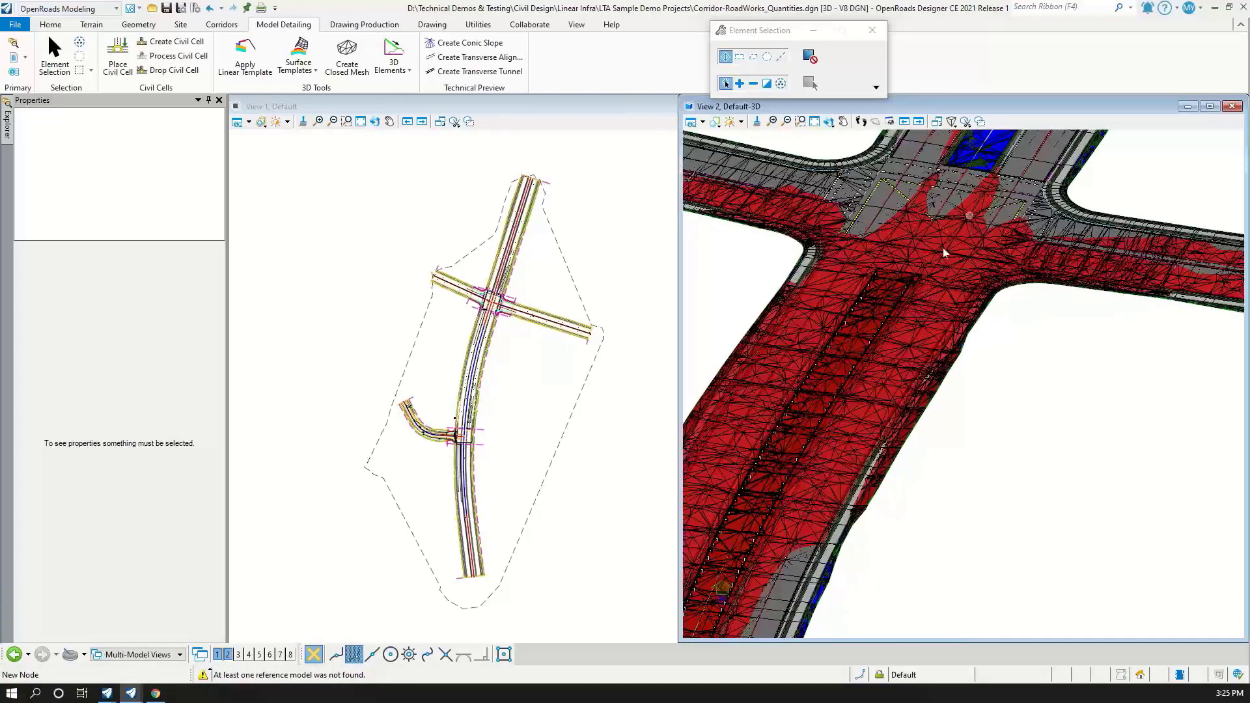
{"action": "scroll", "coordinate": [937, 287], "scroll_direction": "down", "scroll_amount": 2}
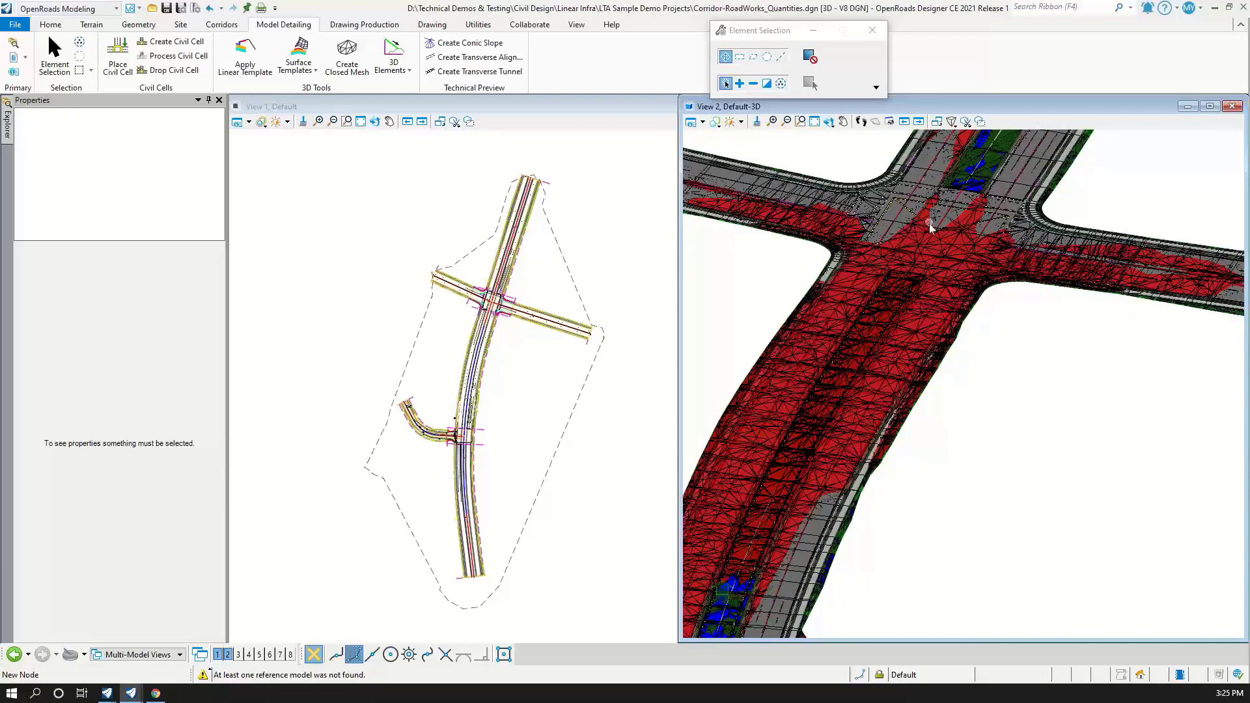
{"action": "scroll", "coordinate": [972, 232], "scroll_direction": "down", "scroll_amount": 3}
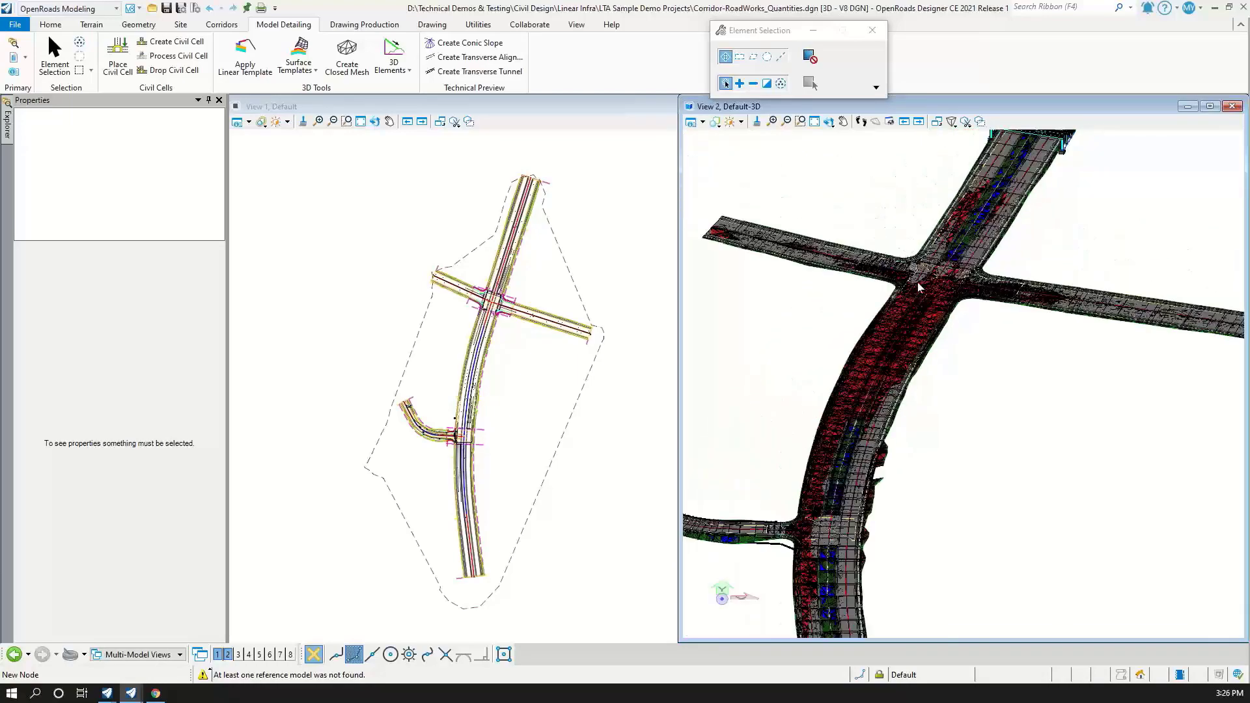
{"action": "scroll", "coordinate": [919, 278], "scroll_direction": "up", "scroll_amount": 4}
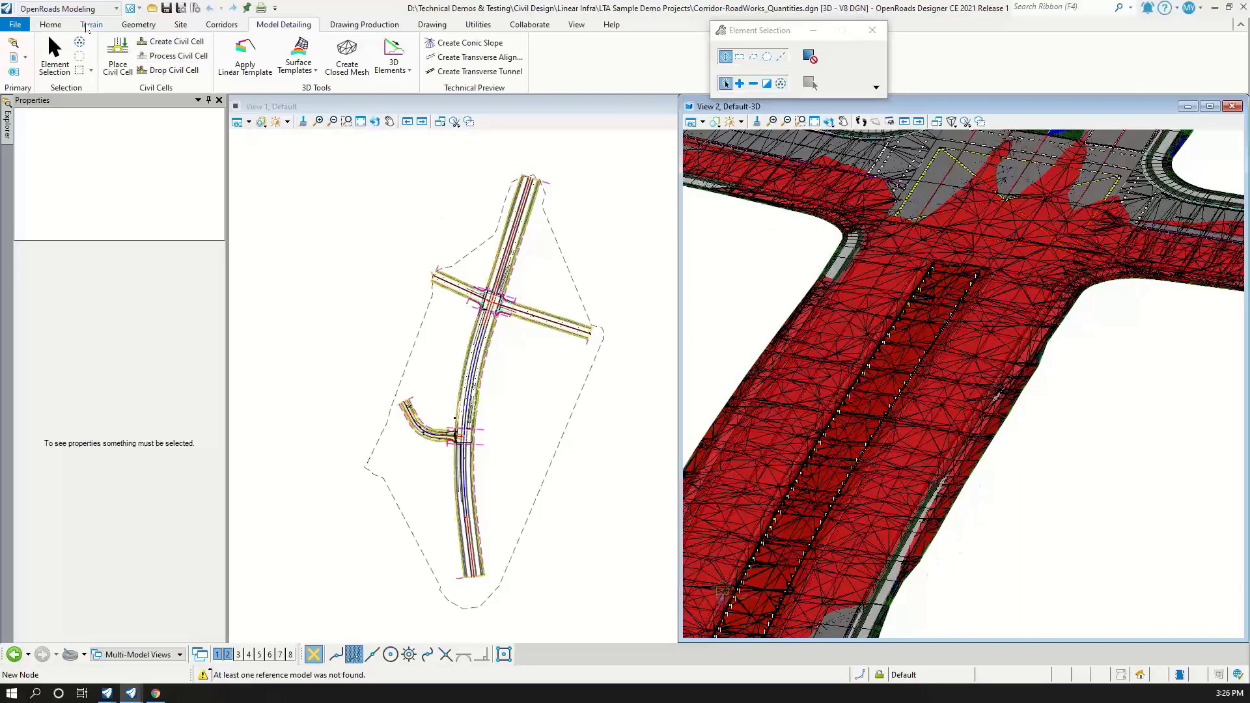
{"action": "left_click", "coordinate": [90, 26]}
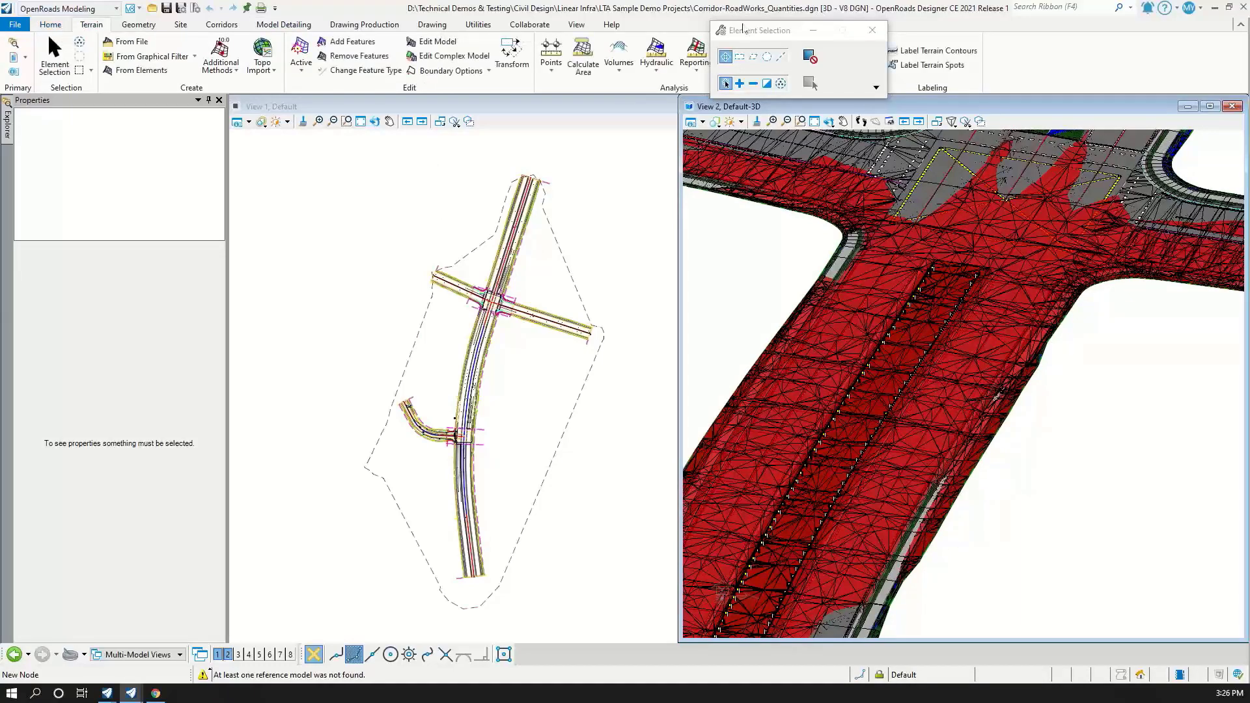
{"action": "left_click_drag", "start_coordinate": [745, 31], "coordinate": [182, 182]}
{"action": "left_click", "coordinate": [629, 72]}
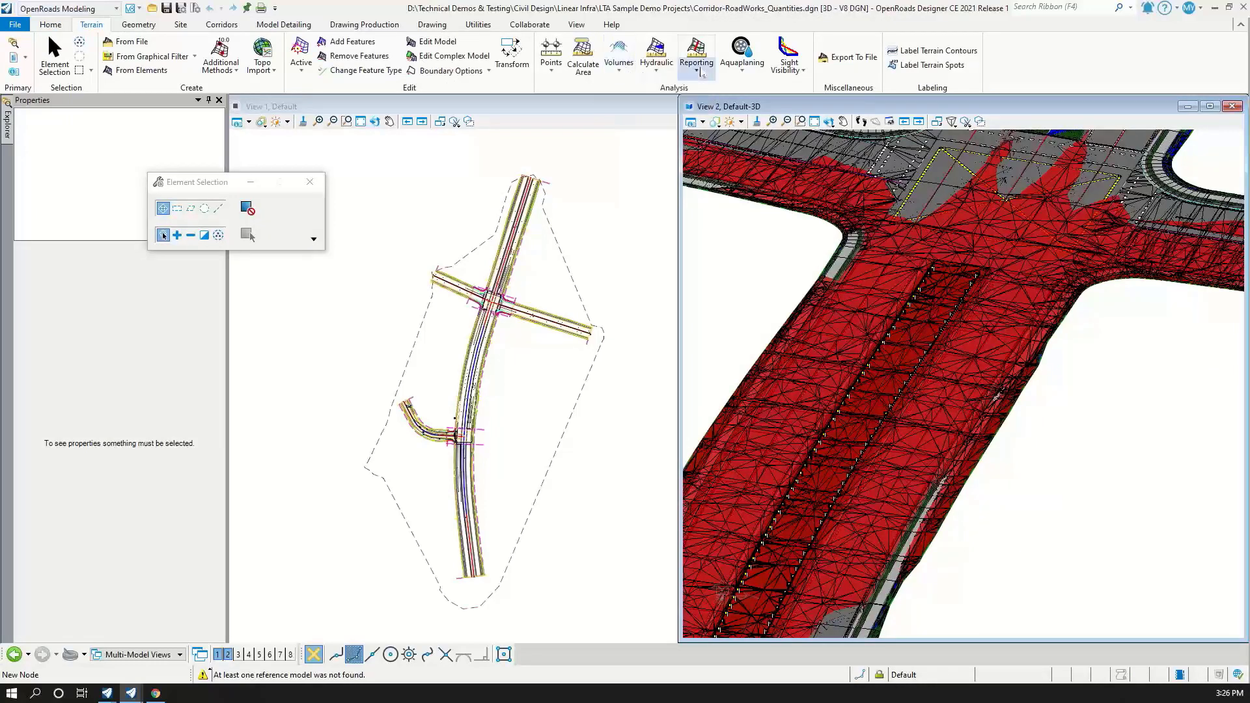
{"action": "left_click", "coordinate": [697, 65]}
{"action": "left_click", "coordinate": [697, 65]}
Generate a Quantities Report By Named Boundary with the named boundary group set to <None>
{"action": "left_click", "coordinate": [51, 25]}
{"action": "left_click", "coordinate": [524, 69]}
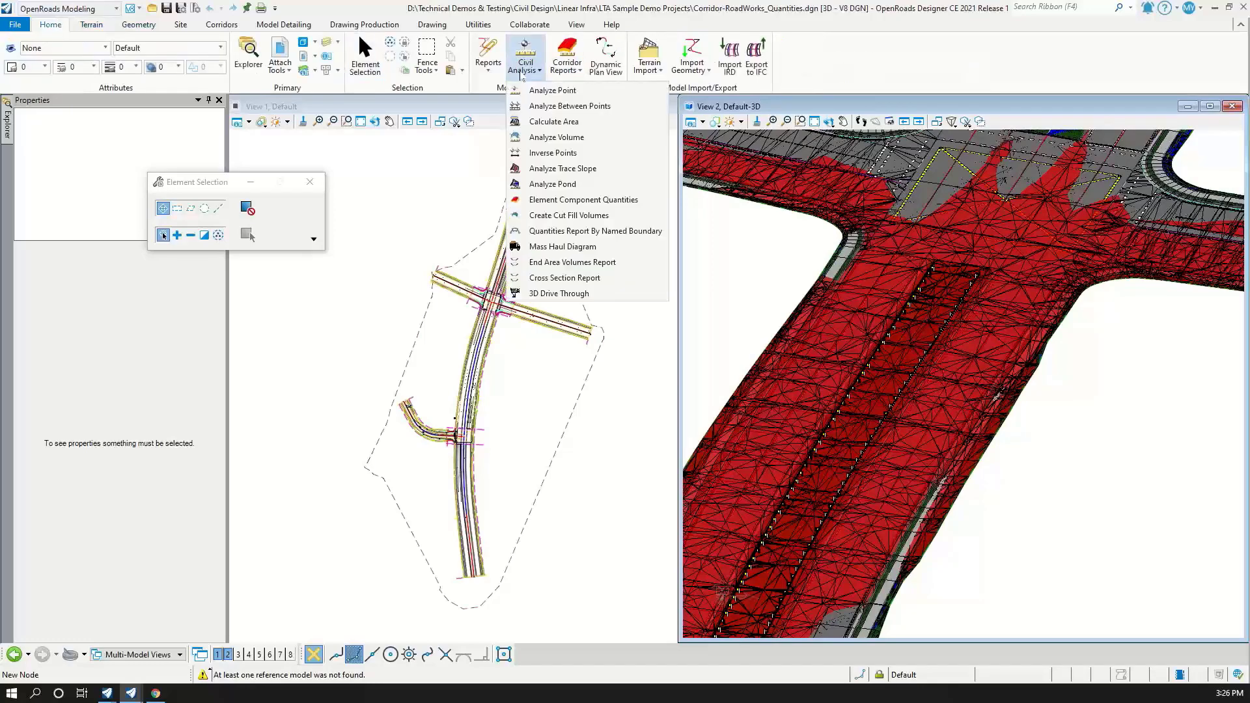
{"action": "left_click", "coordinate": [586, 231]}
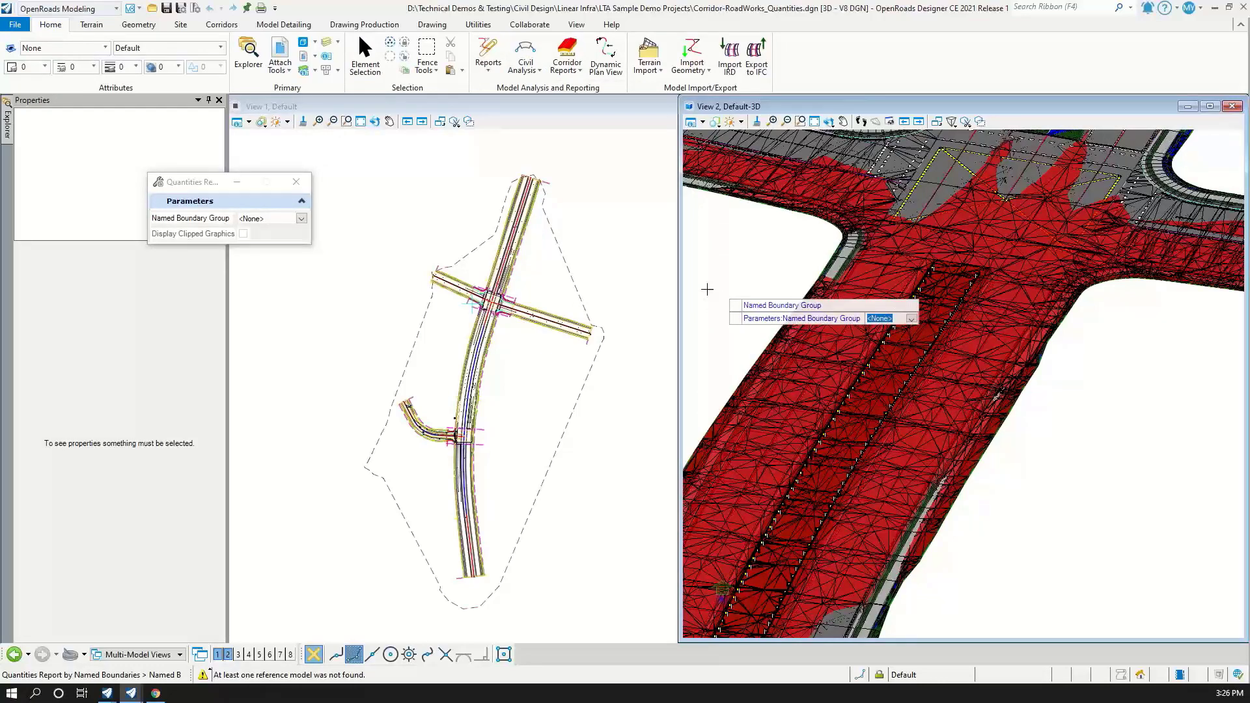
{"action": "left_click", "coordinate": [708, 289]}
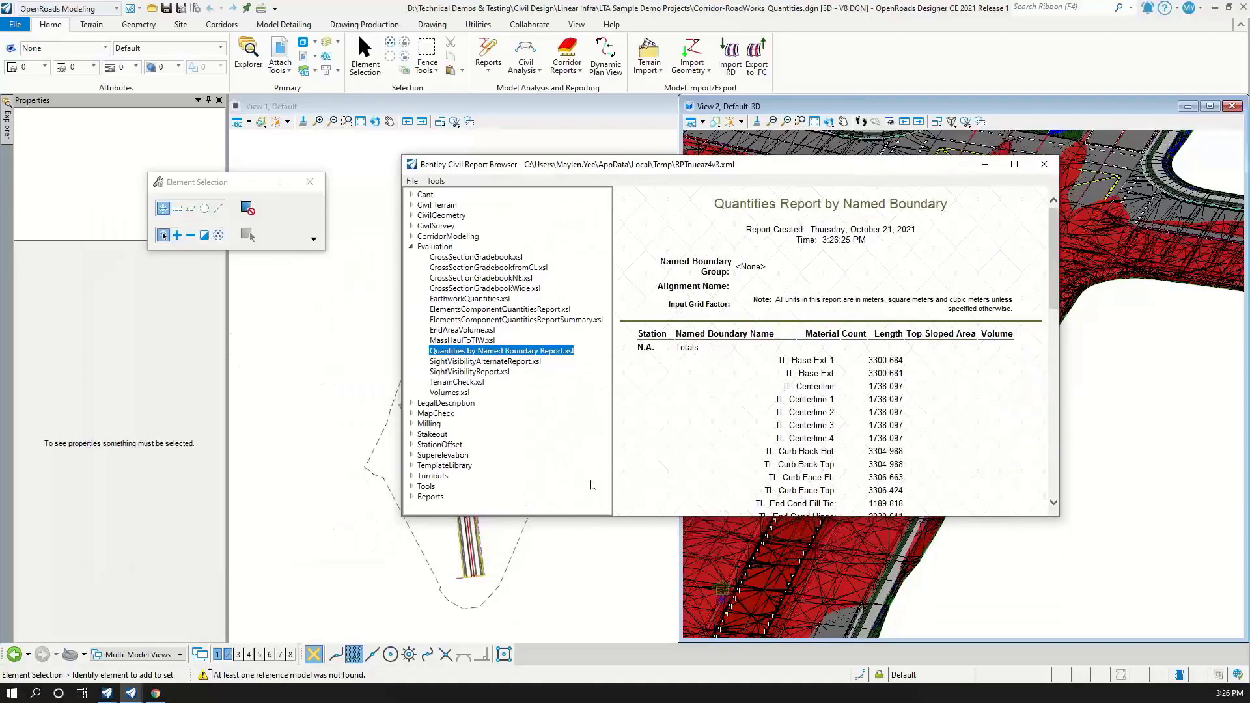
Enlarge the report browser window and look through the Quantities Report by Named Boundary from start to end
{"action": "left_click_drag", "start_coordinate": [551, 519], "coordinate": [551, 672]}
{"action": "scroll", "coordinate": [872, 384], "scroll_direction": "down", "scroll_amount": 3}
{"action": "scroll", "coordinate": [872, 384], "scroll_direction": "up", "scroll_amount": 3}
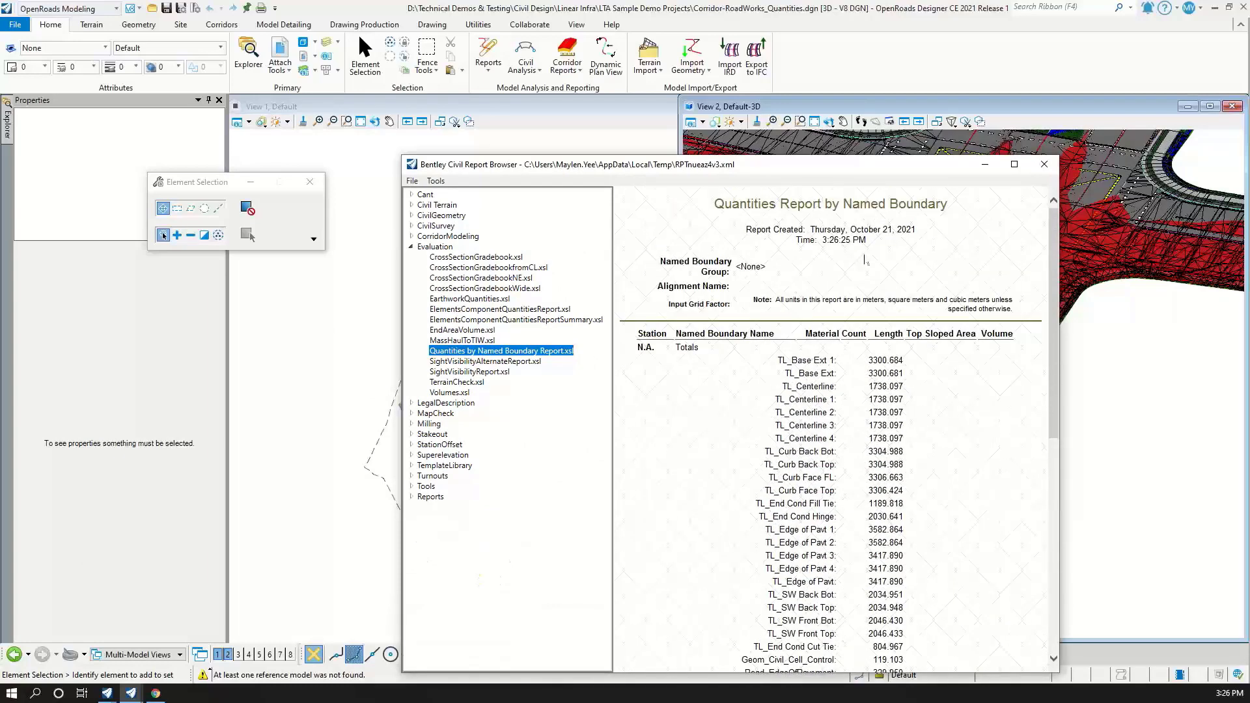
{"action": "left_click_drag", "start_coordinate": [880, 171], "coordinate": [915, 109]}
Preview the quantities data in the other Evaluation report styles, including Volumes, TerrainCheck, CrossSectionGradebook, EarthworkQuantities, EndAreaVolume and MassHaulToTIW
{"action": "left_click", "coordinate": [470, 323]}
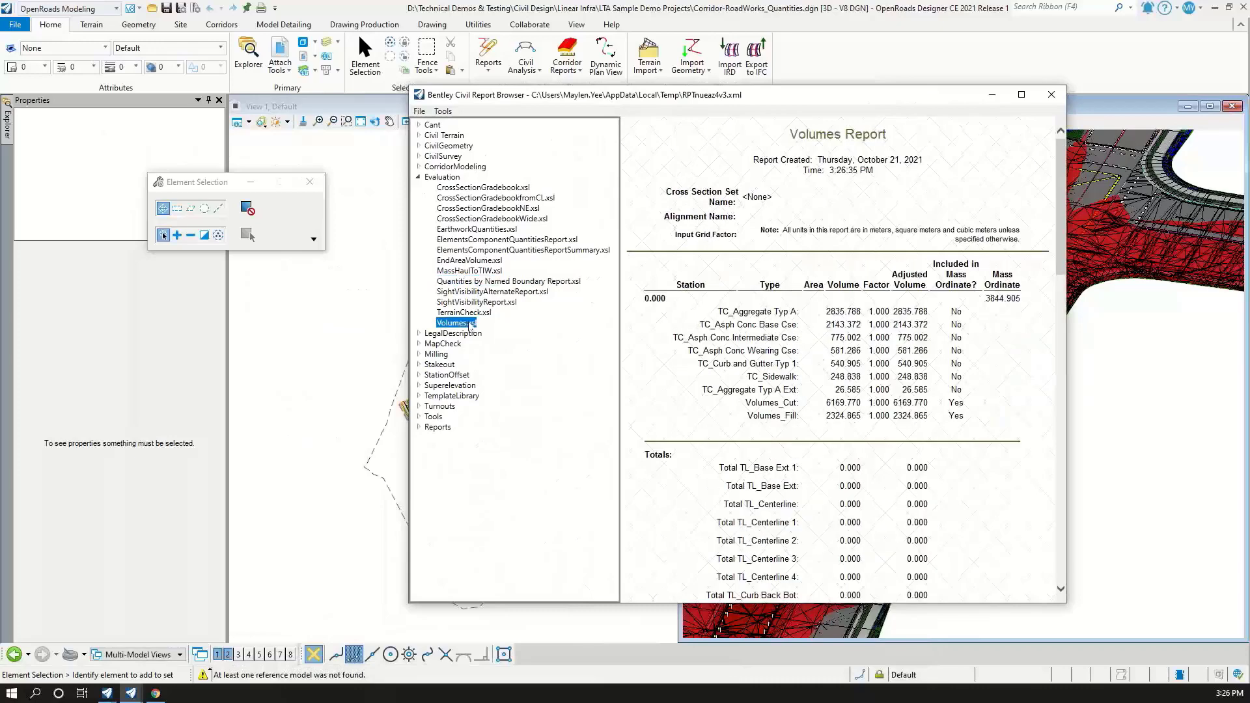
{"action": "left_click", "coordinate": [473, 314]}
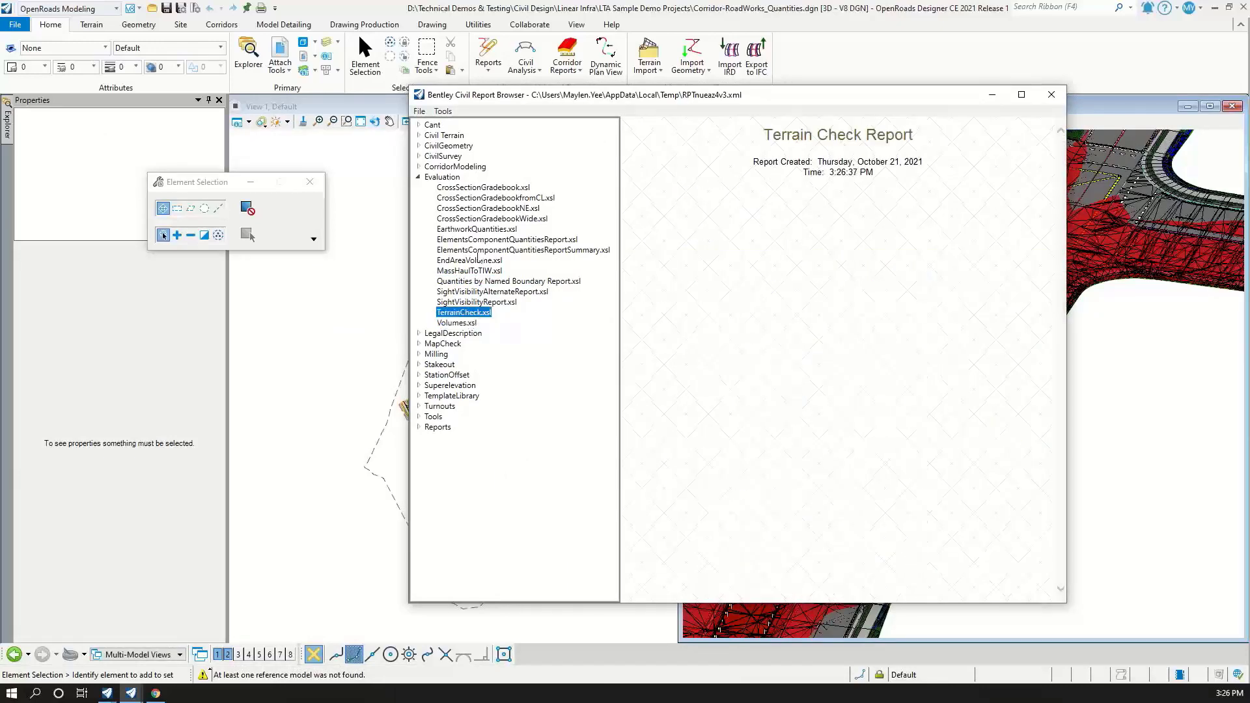
{"action": "left_click", "coordinate": [485, 188]}
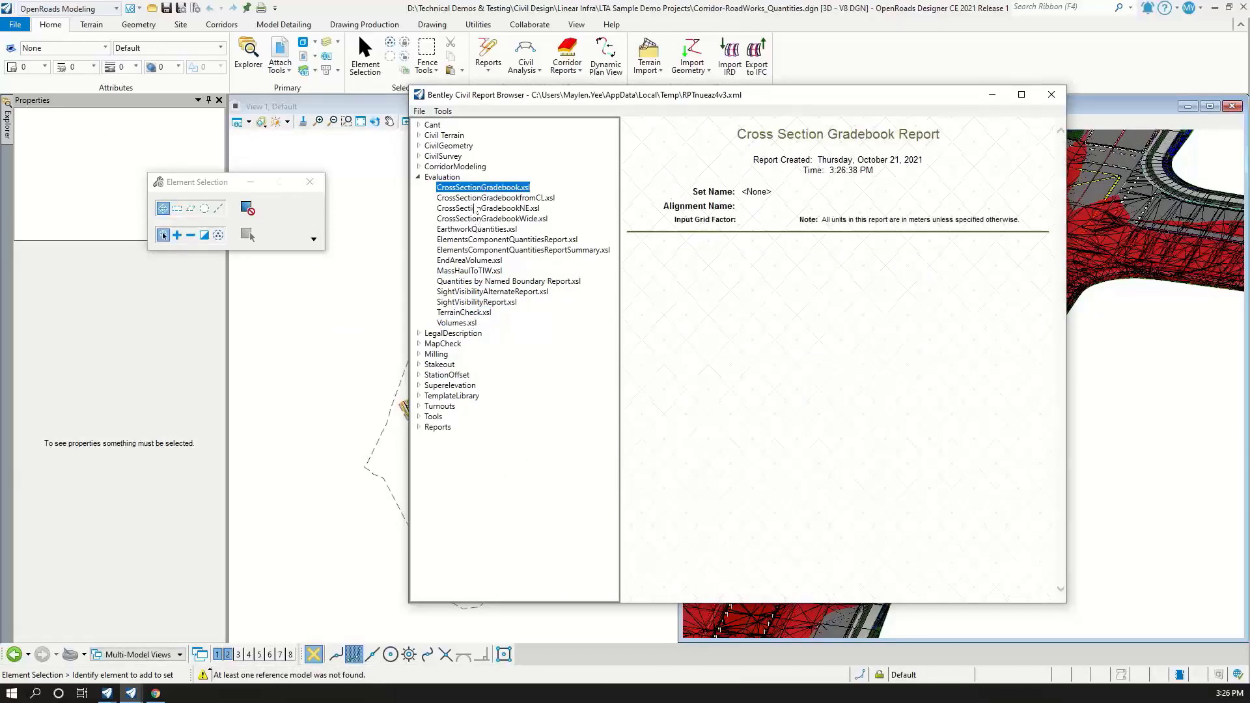
{"action": "left_click", "coordinate": [474, 230]}
{"action": "left_click", "coordinate": [479, 241]}
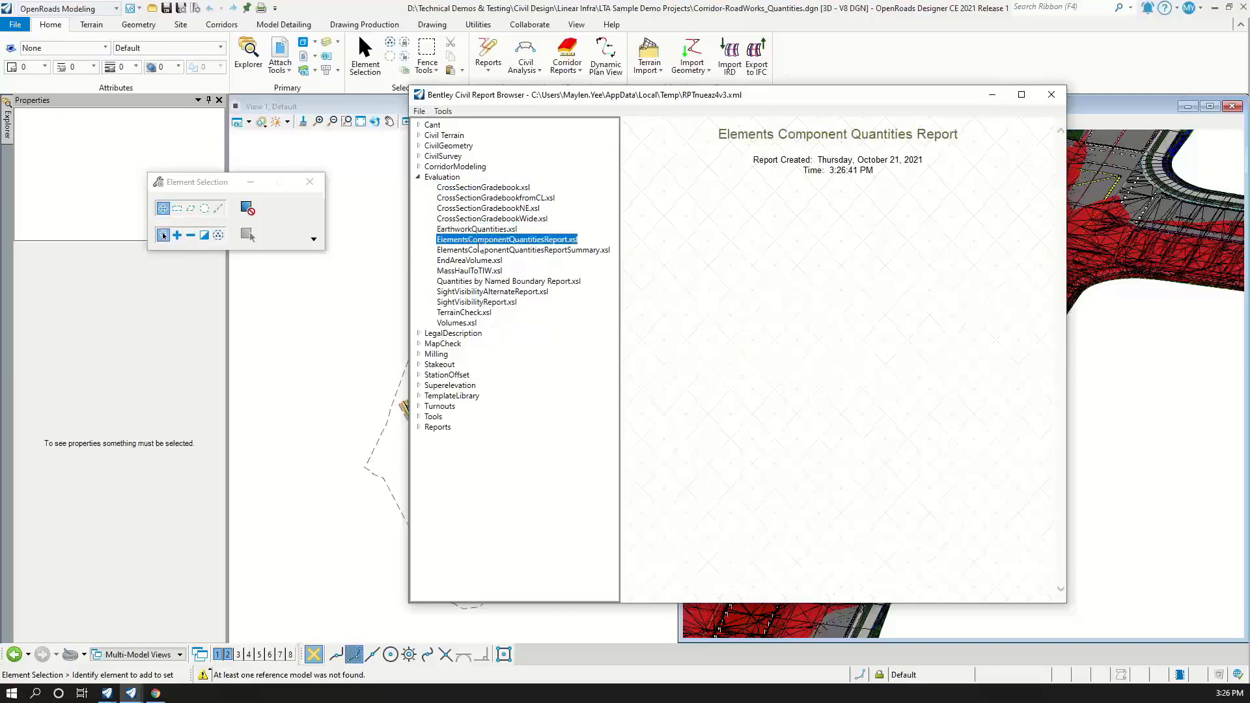
{"action": "left_click", "coordinate": [481, 251]}
{"action": "left_click", "coordinate": [481, 260]}
{"action": "left_click", "coordinate": [481, 271]}
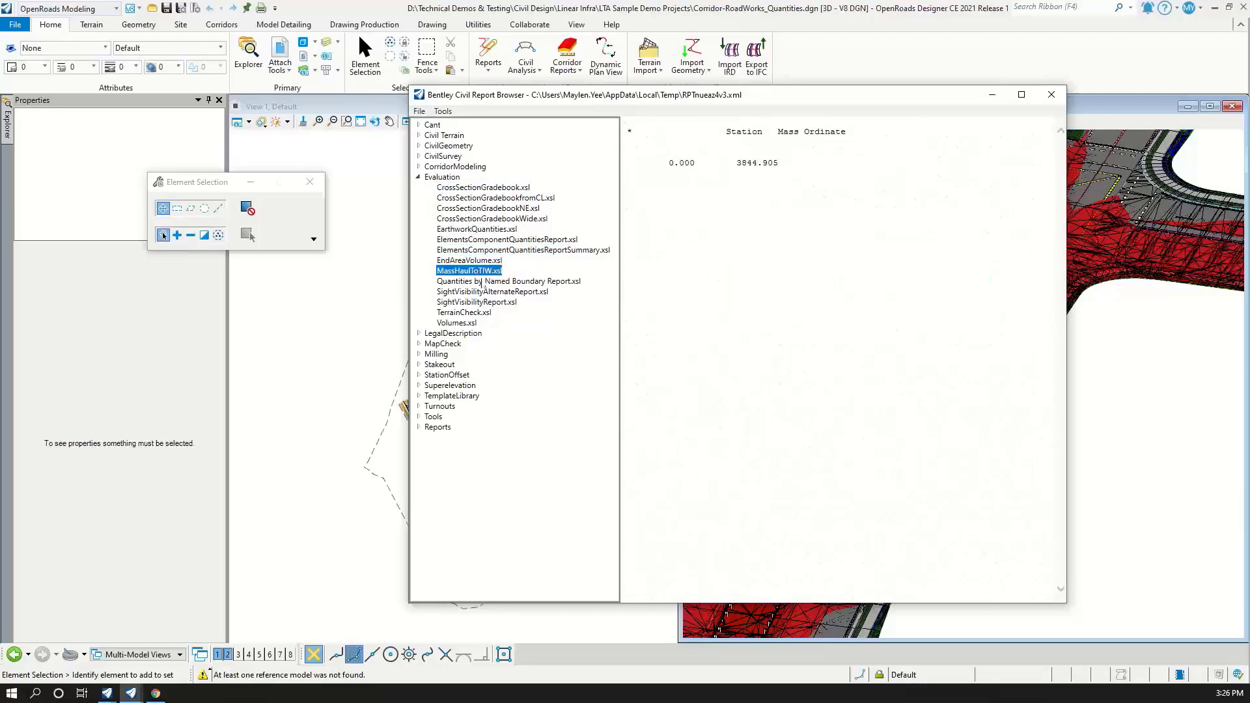
{"action": "left_click", "coordinate": [482, 281]}
{"action": "left_click", "coordinate": [484, 292]}
{"action": "left_click", "coordinate": [484, 302]}
{"action": "left_click", "coordinate": [484, 311]}
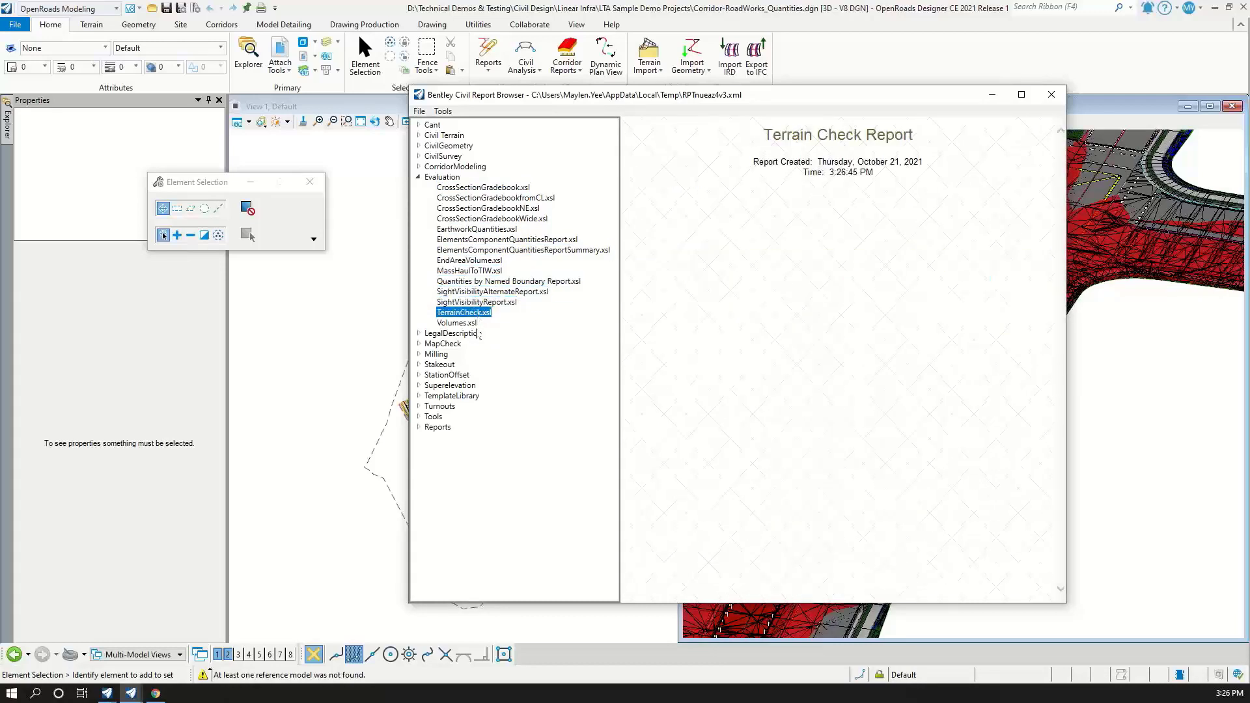
Show the data in the Volumes.xsl report style and reposition the report browser so the 3D earthwork model is visible beside it
{"action": "left_click", "coordinate": [475, 323]}
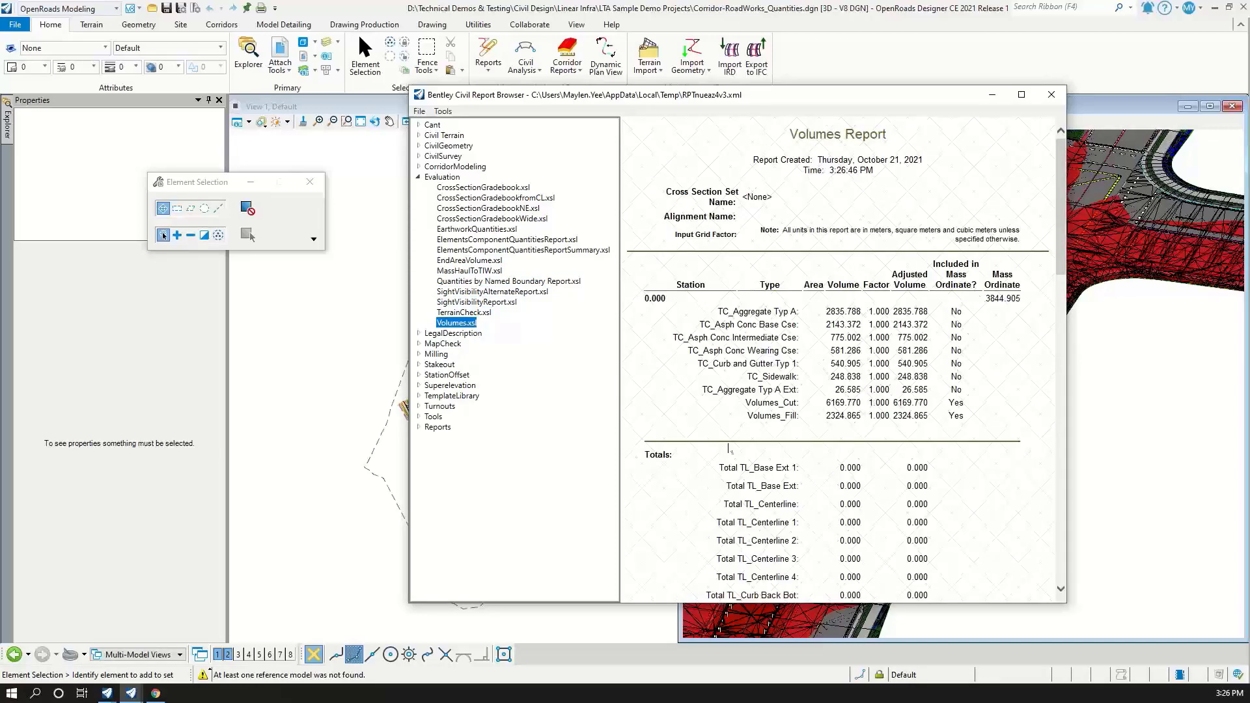
{"action": "left_click_drag", "start_coordinate": [814, 101], "coordinate": [476, 110]}
{"action": "left_click_drag", "start_coordinate": [735, 295], "coordinate": [798, 299]}
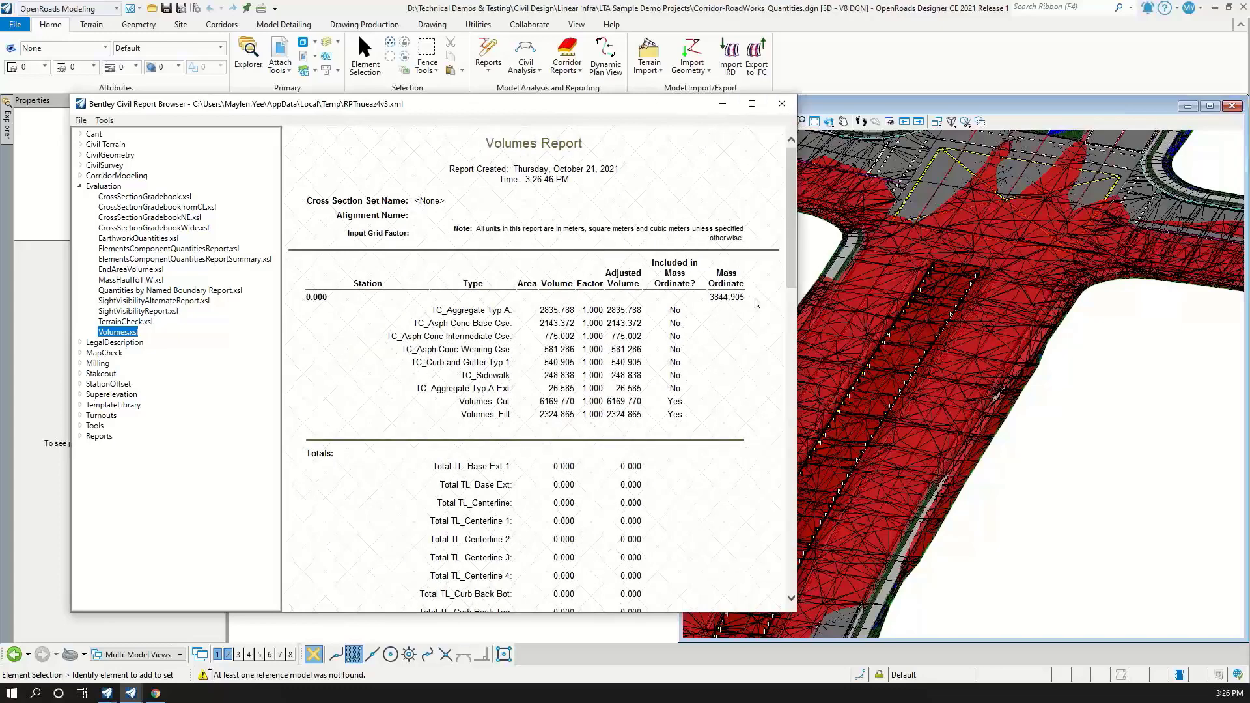